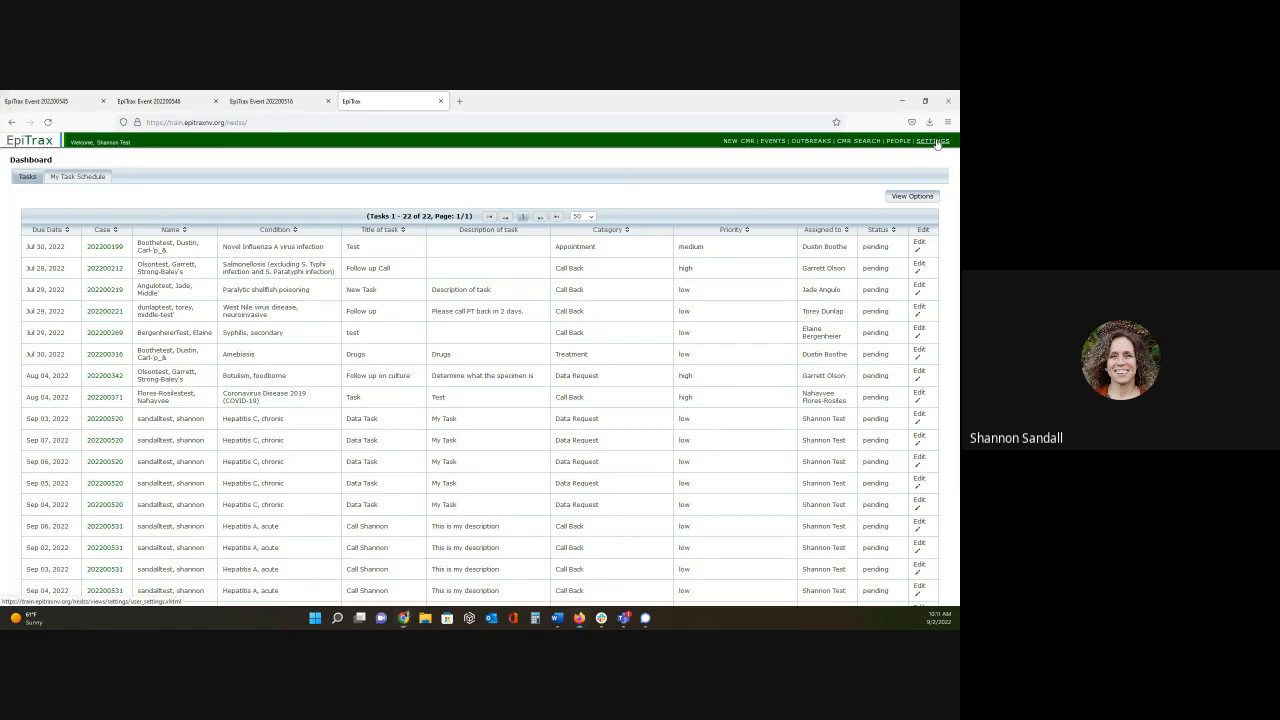
Open the user settings page to view the general profile information.
{"action": "left_click", "coordinate": [933, 141]}
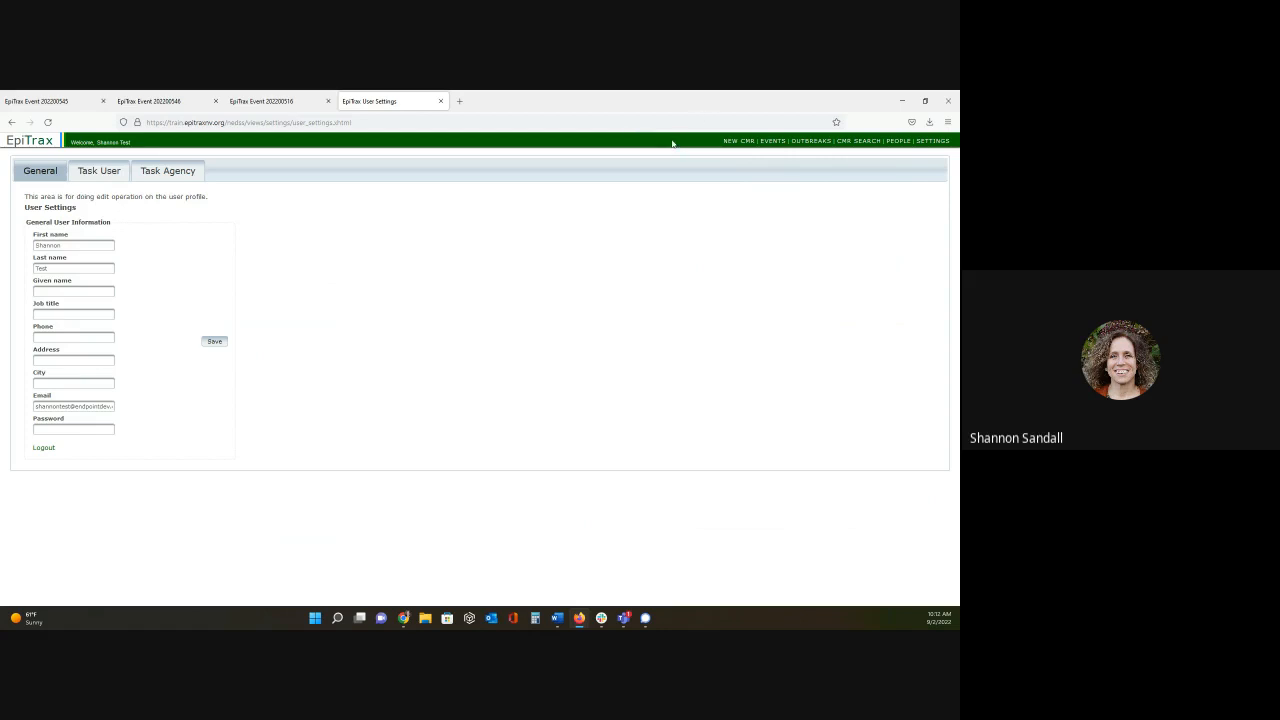
Start a new CMR and search for the test patient by last name and first name.
{"action": "left_click", "coordinate": [740, 143]}
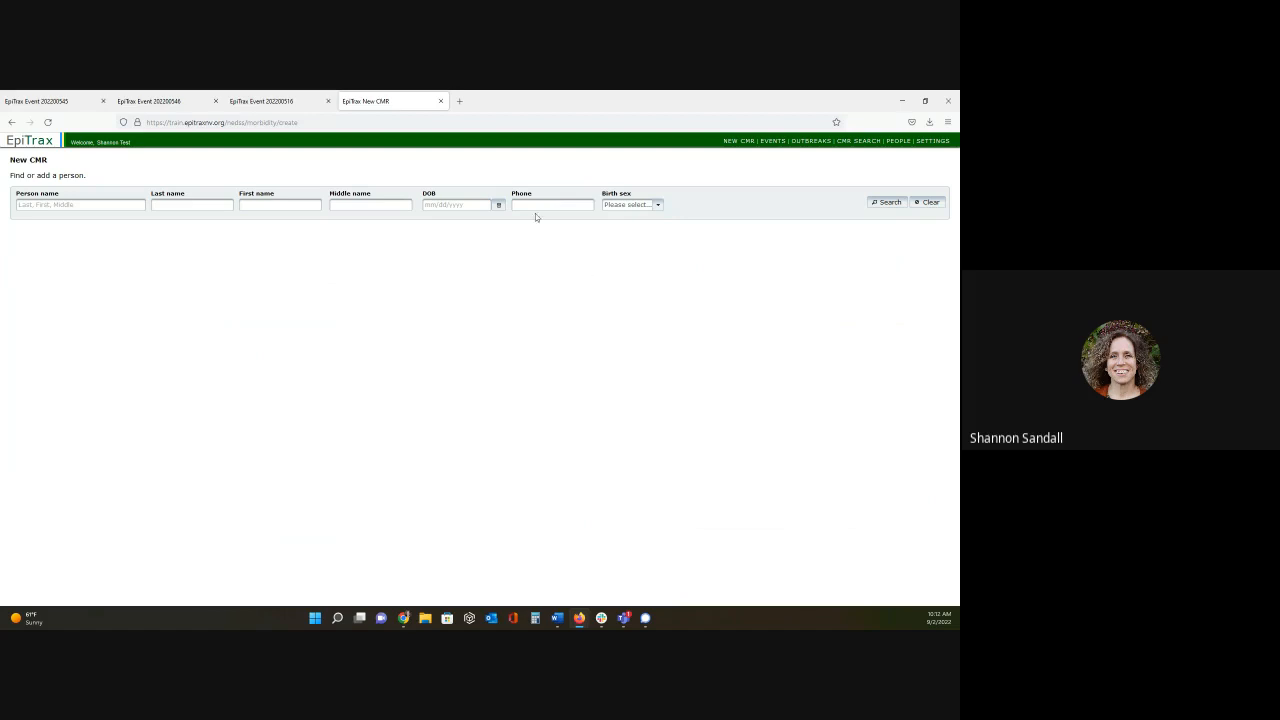
{"action": "left_click", "coordinate": [217, 205]}
{"action": "type", "text": "u"}
{"action": "type", "text": "andalltest"}
{"action": "key", "text": "Tab"}
{"action": "type", "text": "shanno"}
{"action": "key", "text": "Return"}
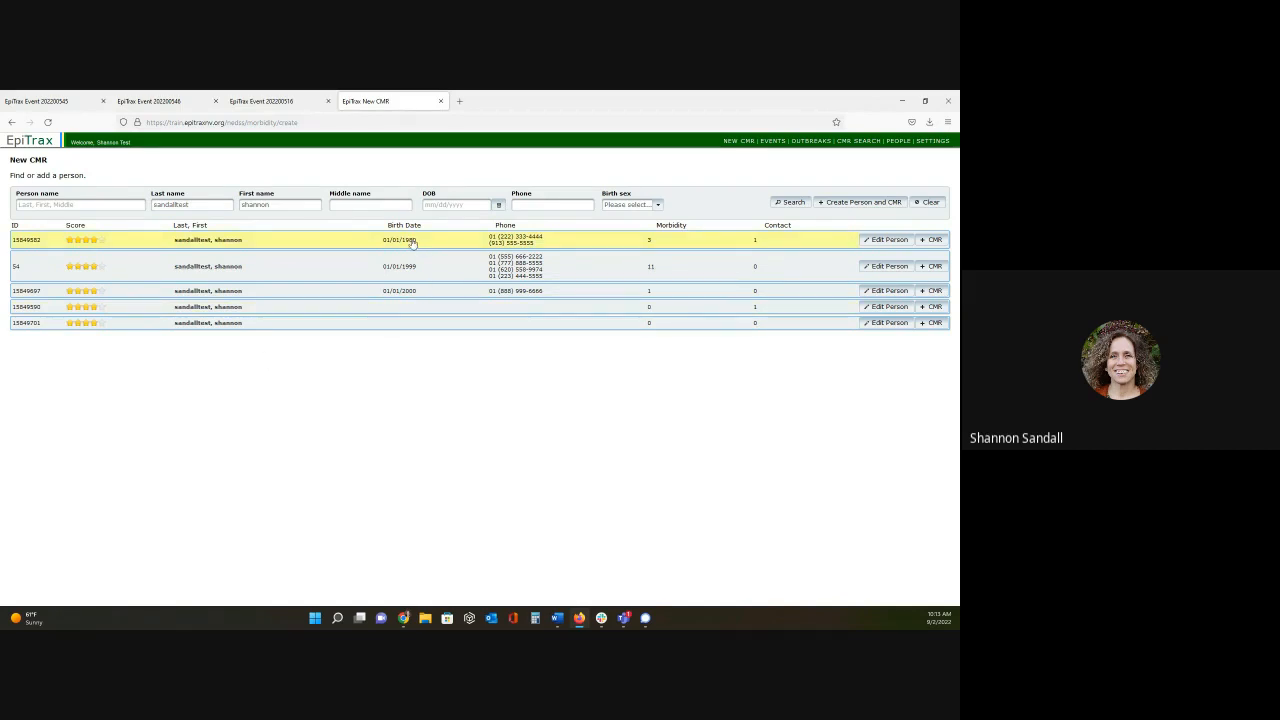
Narrow the person search using the first matching record's date of birth and its second phone number.
{"action": "left_click_drag", "start_coordinate": [418, 242], "coordinate": [383, 244]}
{"action": "key", "text": "ctrl+c"}
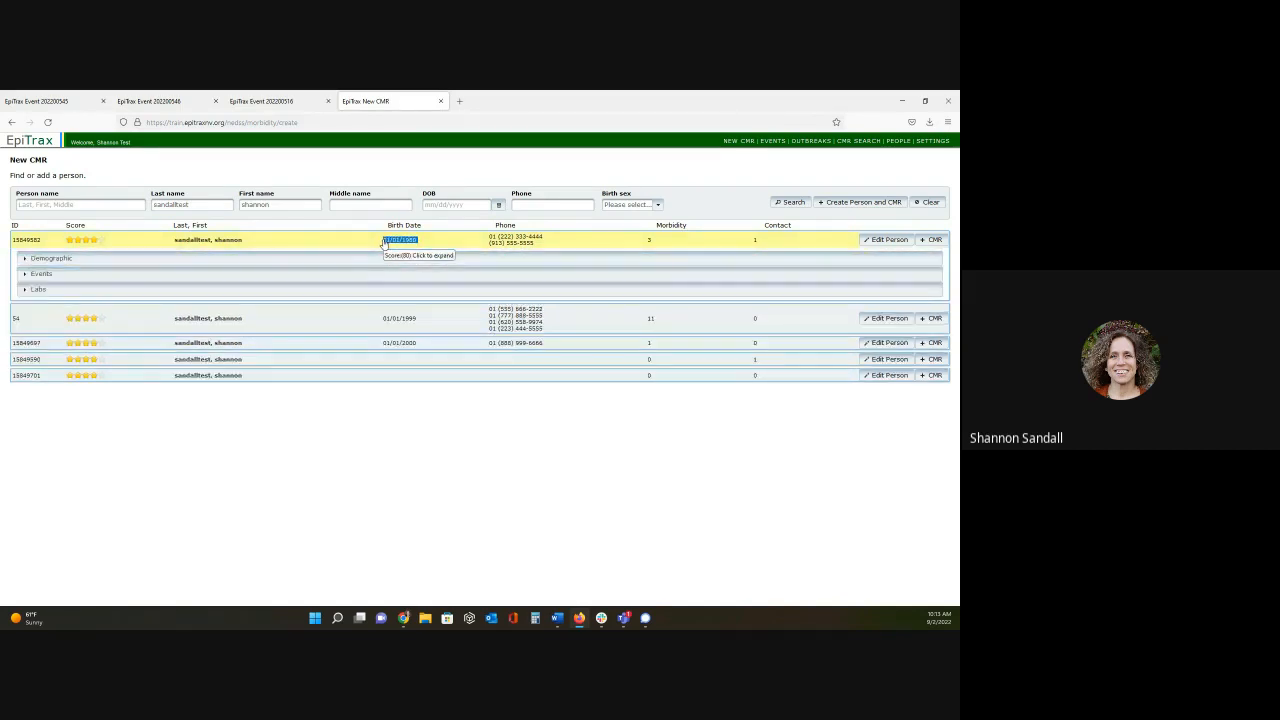
{"action": "left_click", "coordinate": [456, 205]}
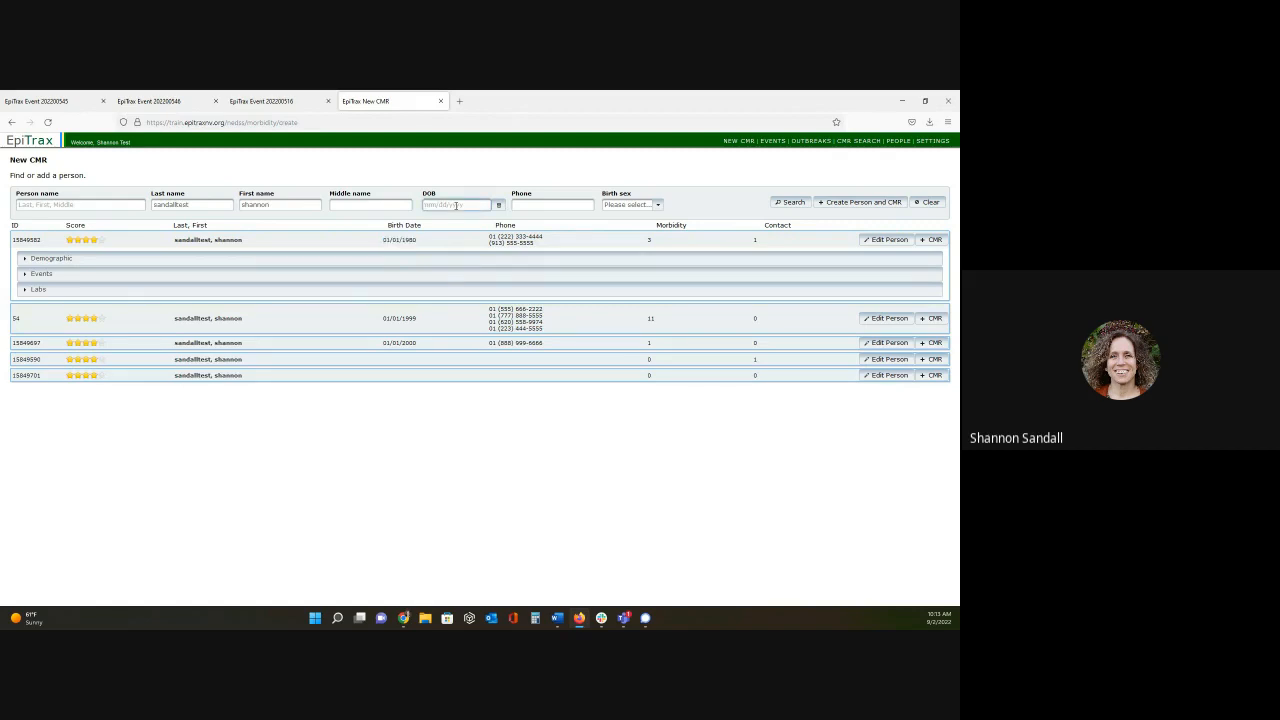
{"action": "key", "text": "ctrl+v"}
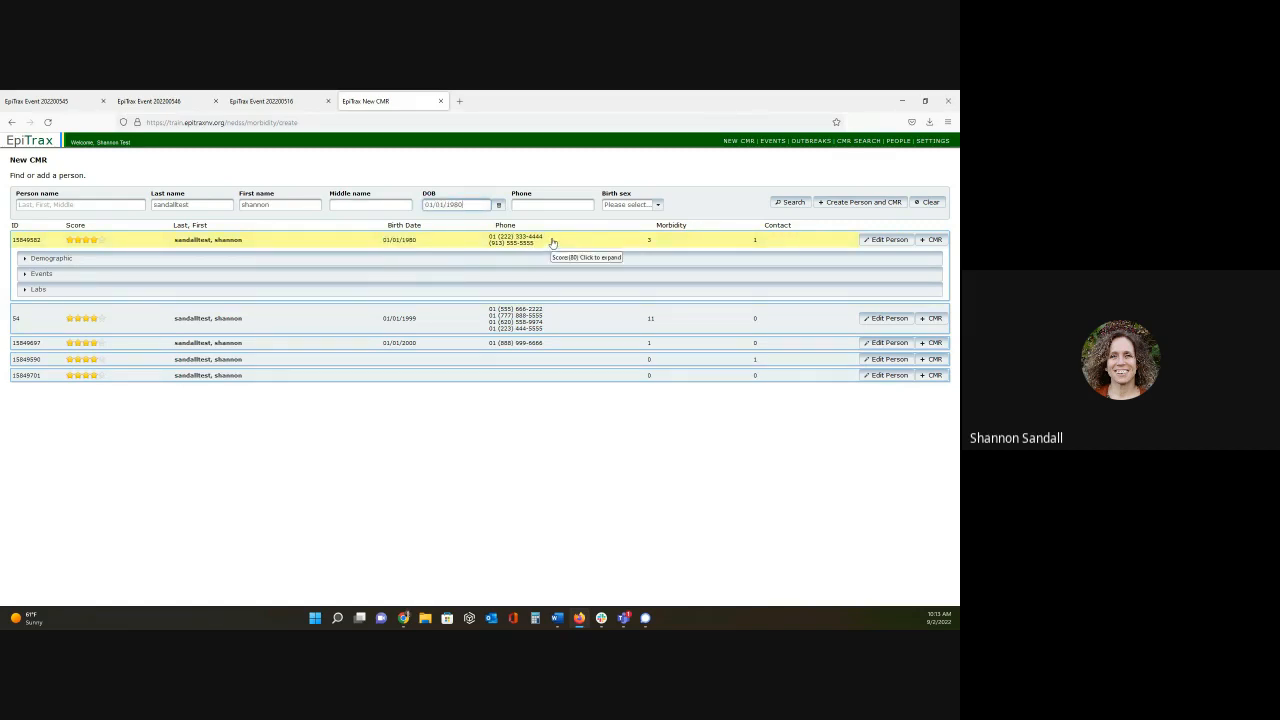
{"action": "left_click_drag", "start_coordinate": [533, 244], "coordinate": [492, 251]}
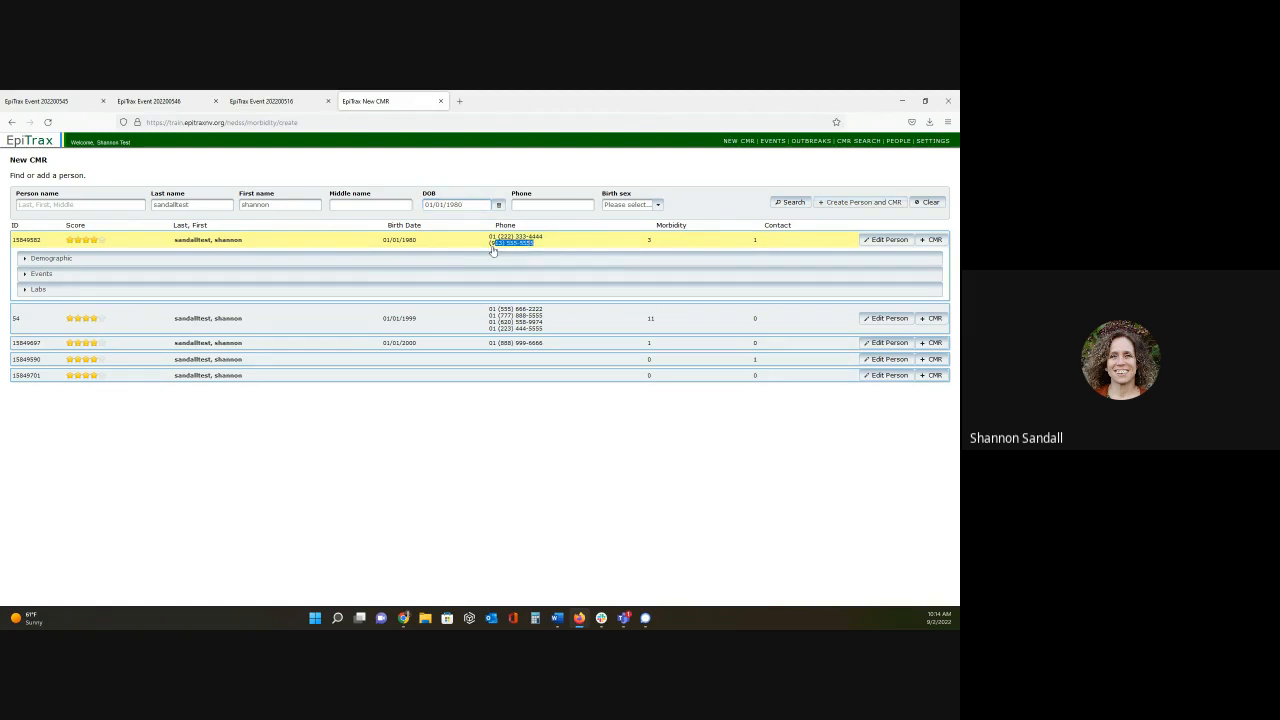
{"action": "left_click", "coordinate": [492, 245]}
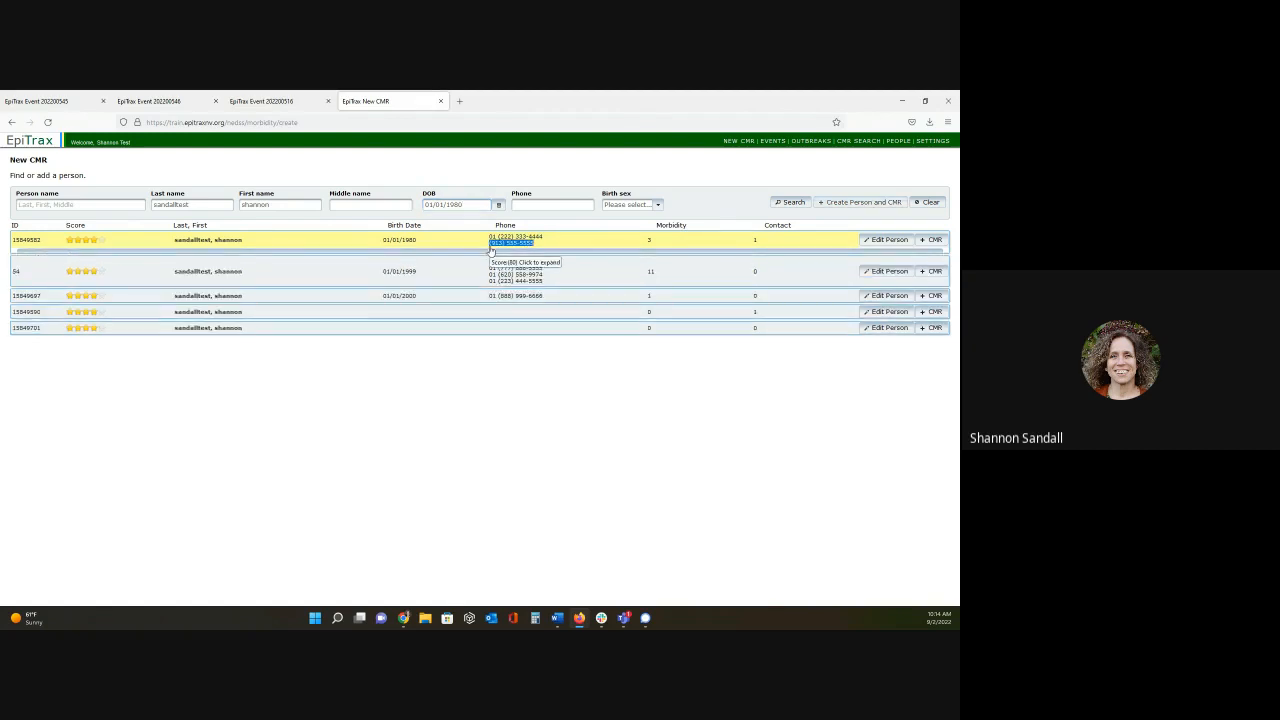
{"action": "left_click", "coordinate": [537, 205]}
{"action": "type", "text": "(913) 555-5555"}
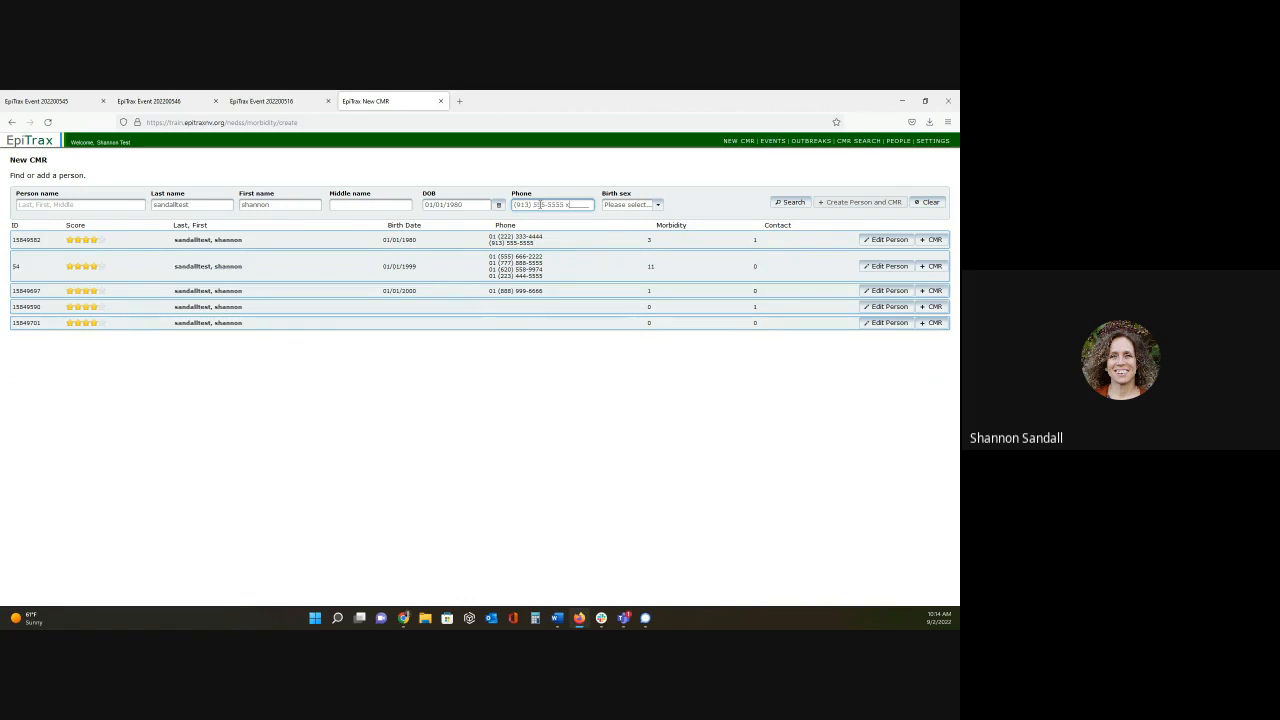
{"action": "left_click", "coordinate": [790, 203]}
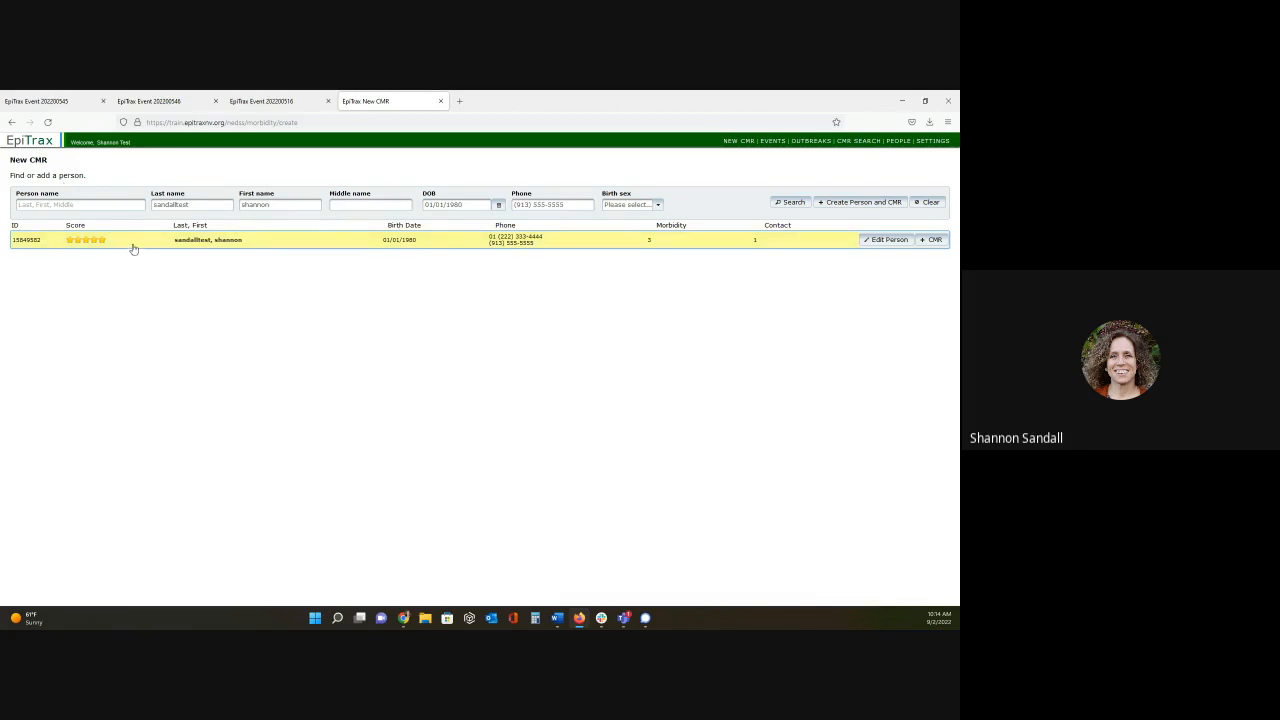
Clear the date of birth and phone criteria and search again by last and first name only.
{"action": "triple_click", "coordinate": [478, 207]}
{"action": "key", "text": "BackSpace"}
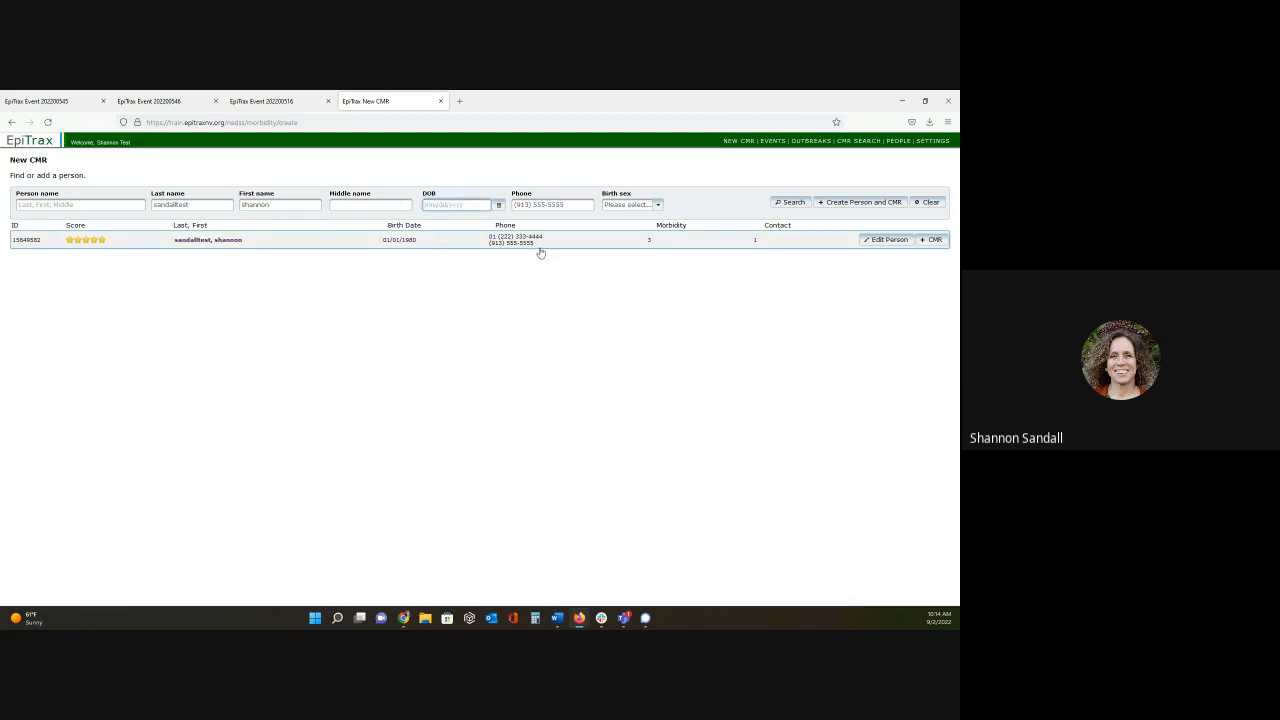
{"action": "triple_click", "coordinate": [540, 204]}
{"action": "key", "text": "BackSpace"}
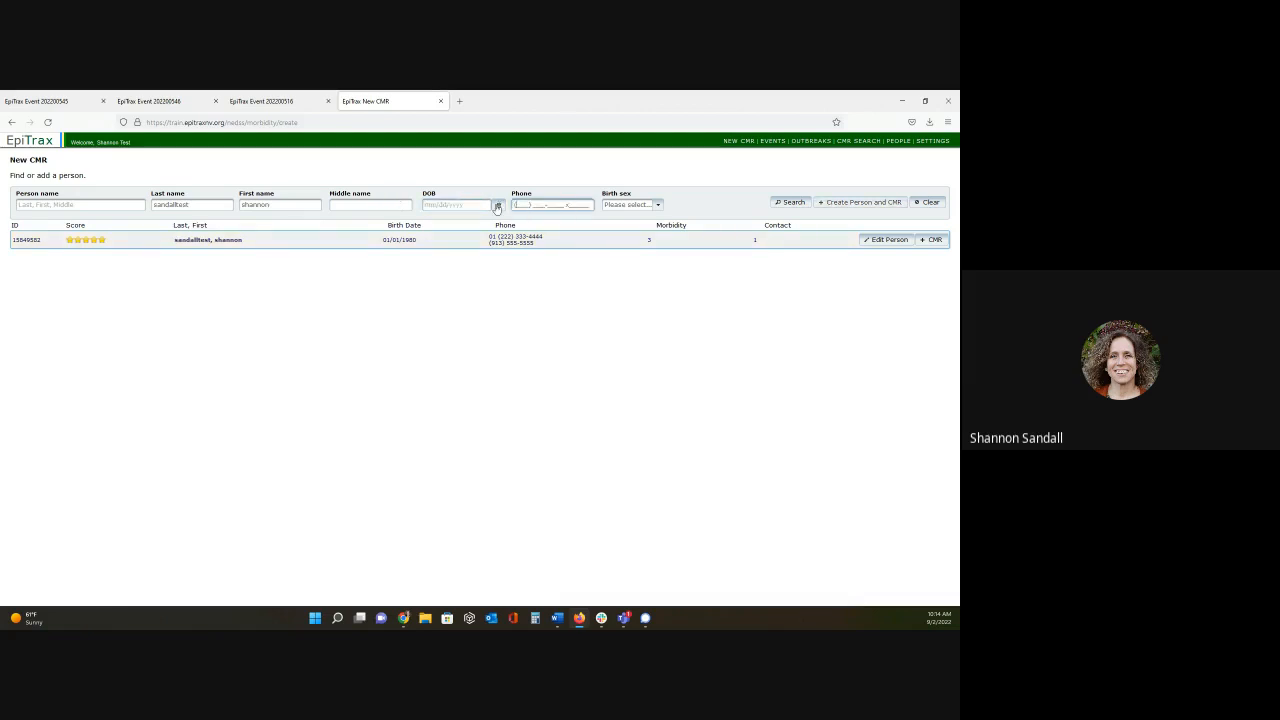
{"action": "left_click", "coordinate": [789, 203]}
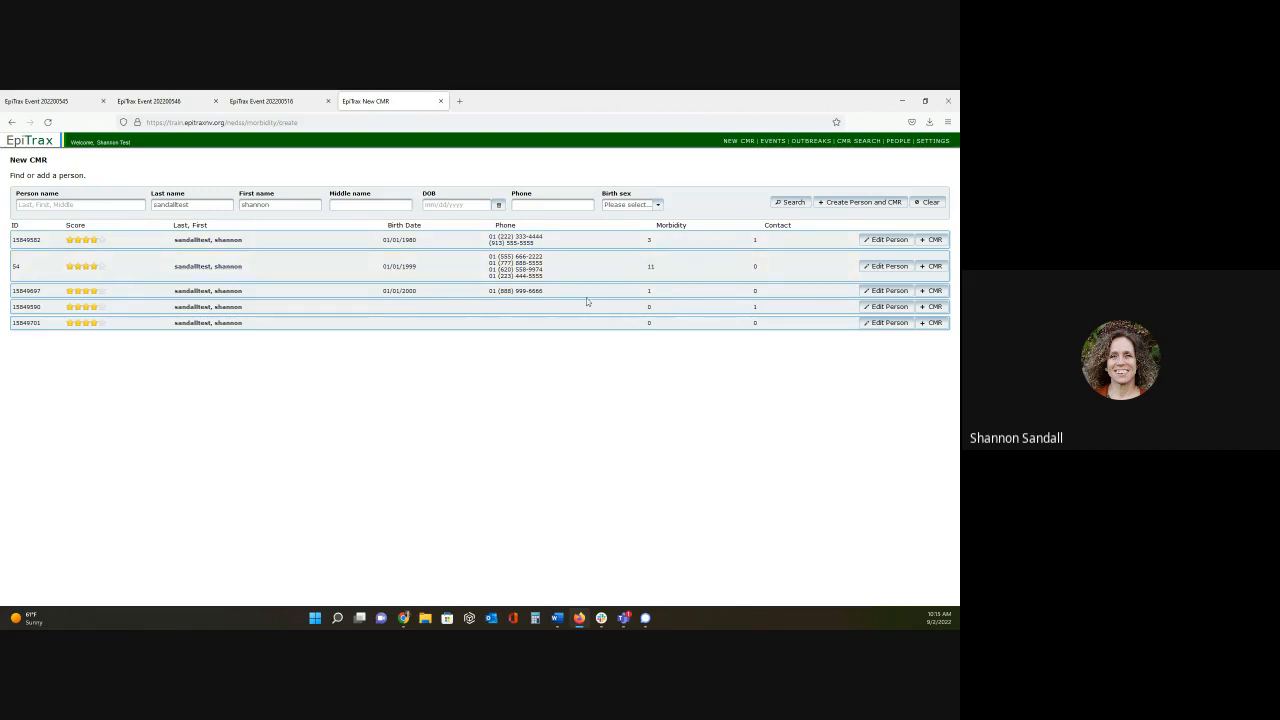
Examine the second matching person's demographic details, including addresses, telephones and email addresses, and collapse the section.
{"action": "left_click", "coordinate": [286, 270]}
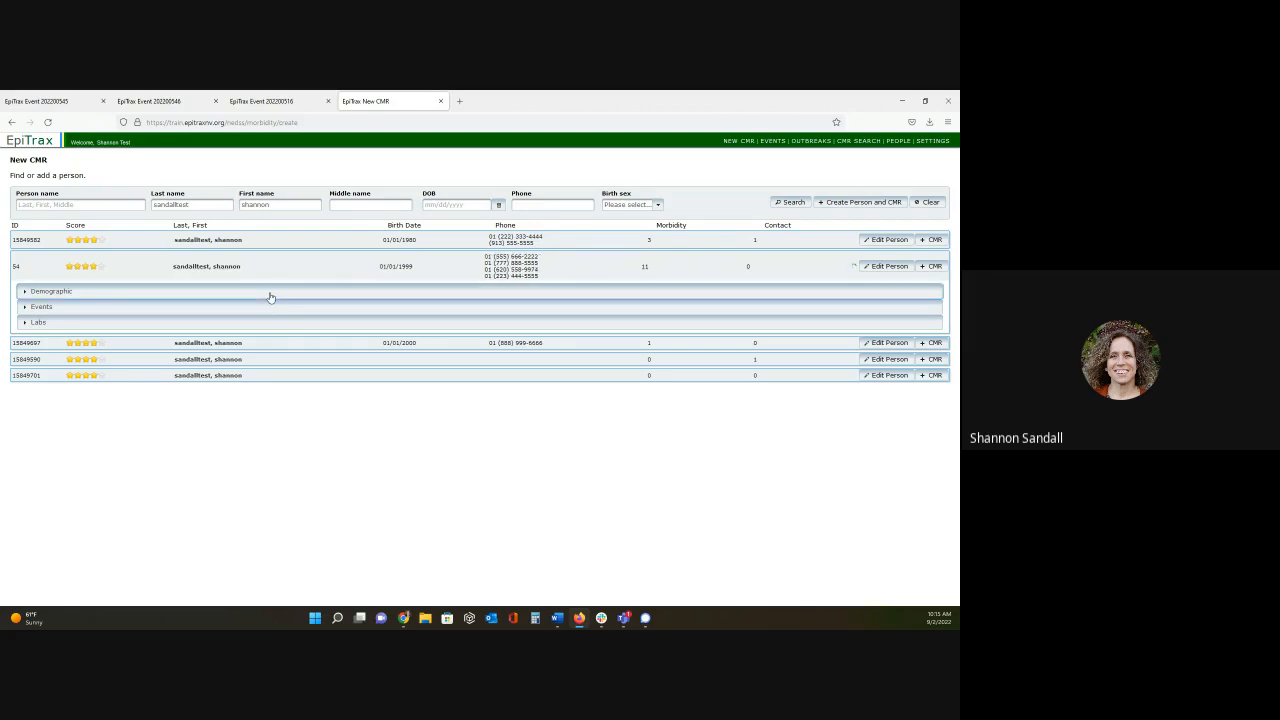
{"action": "left_click", "coordinate": [70, 294]}
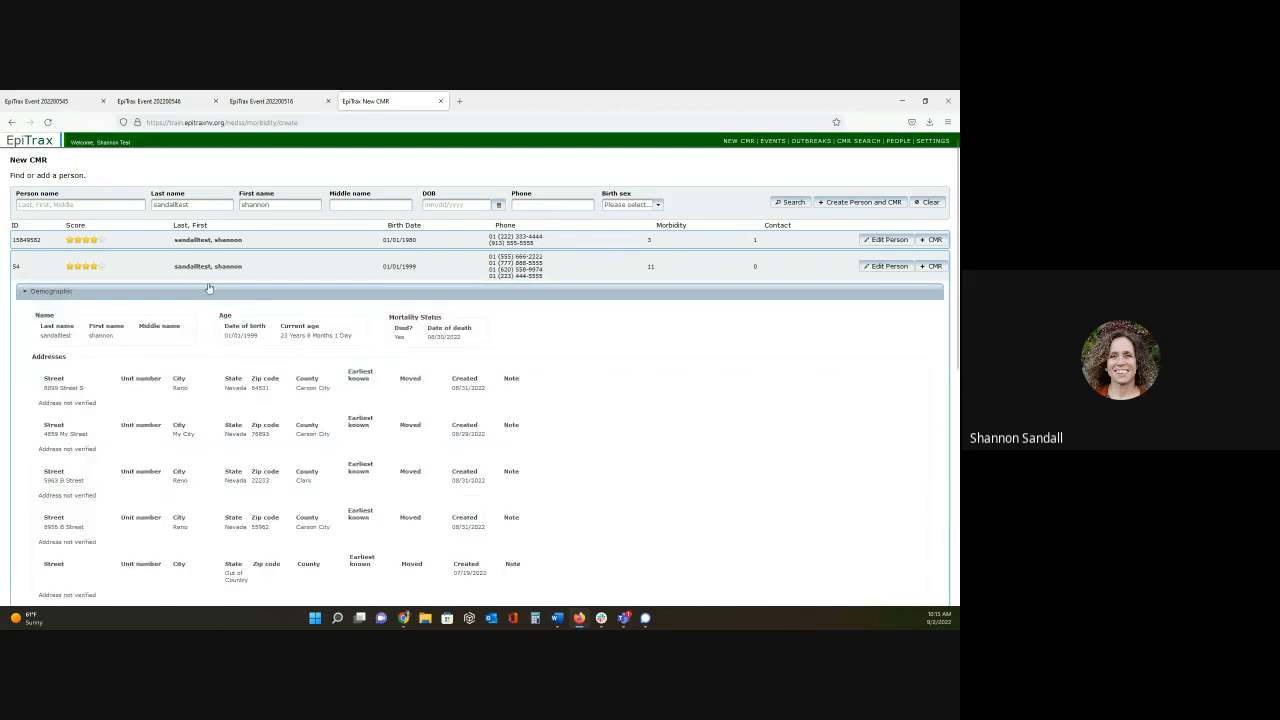
{"action": "scroll", "coordinate": [701, 333], "scroll_direction": "down", "scroll_amount": 1}
{"action": "scroll", "coordinate": [701, 333], "scroll_direction": "down", "scroll_amount": 3}
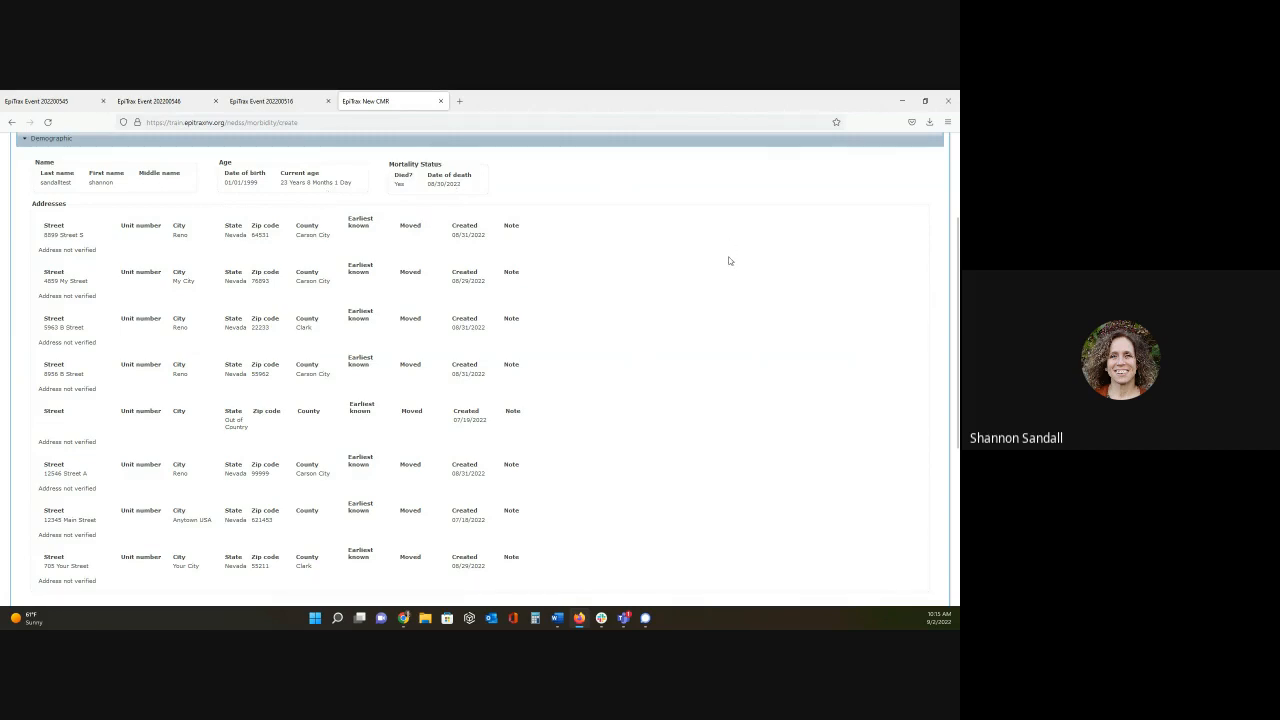
{"action": "scroll", "coordinate": [685, 286], "scroll_direction": "down", "scroll_amount": 3}
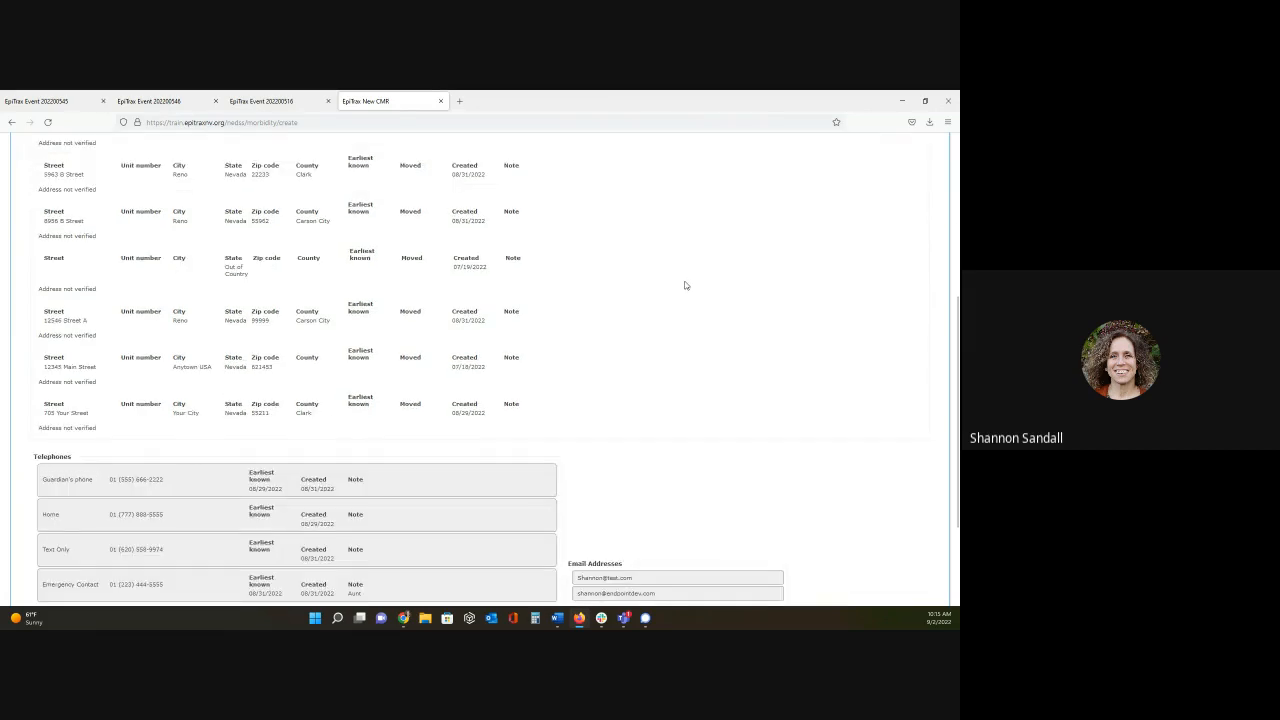
{"action": "scroll", "coordinate": [685, 288], "scroll_direction": "up", "scroll_amount": 2}
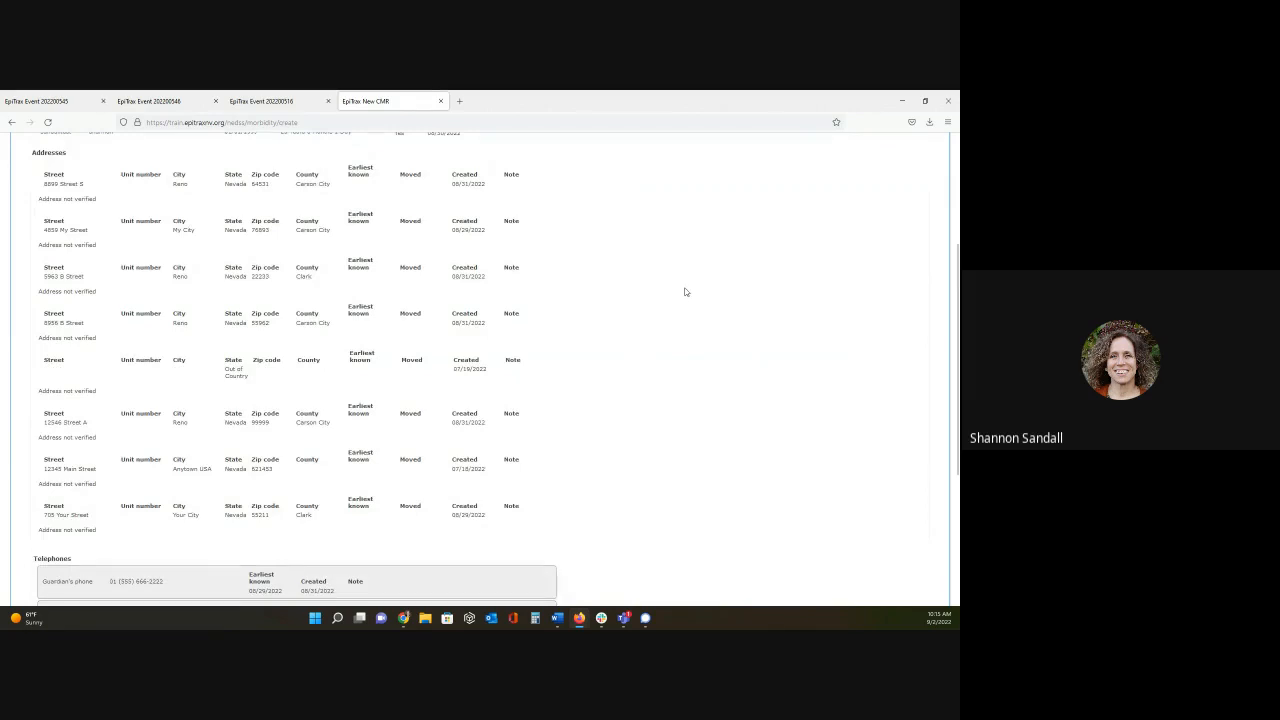
{"action": "scroll", "coordinate": [685, 292], "scroll_direction": "down", "scroll_amount": 5}
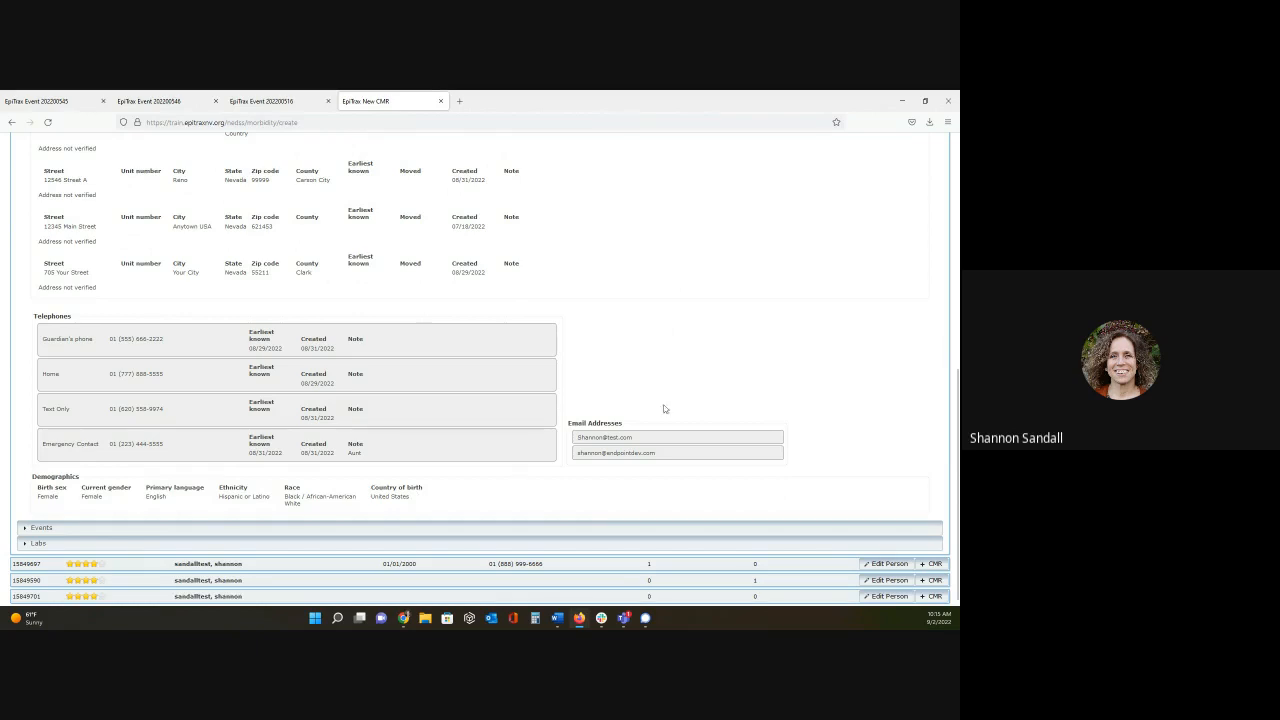
{"action": "scroll", "coordinate": [629, 240], "scroll_direction": "up", "scroll_amount": 5}
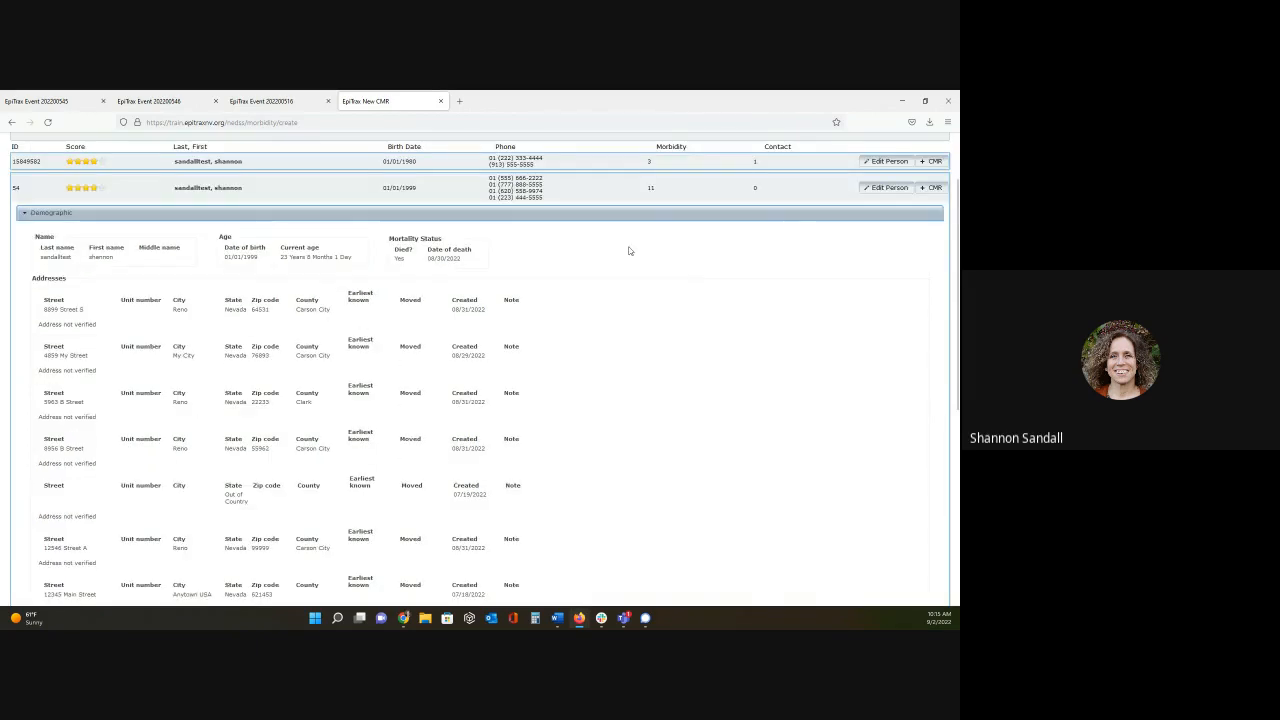
{"action": "scroll", "coordinate": [629, 250], "scroll_direction": "up", "scroll_amount": 3}
{"action": "left_click", "coordinate": [583, 292]}
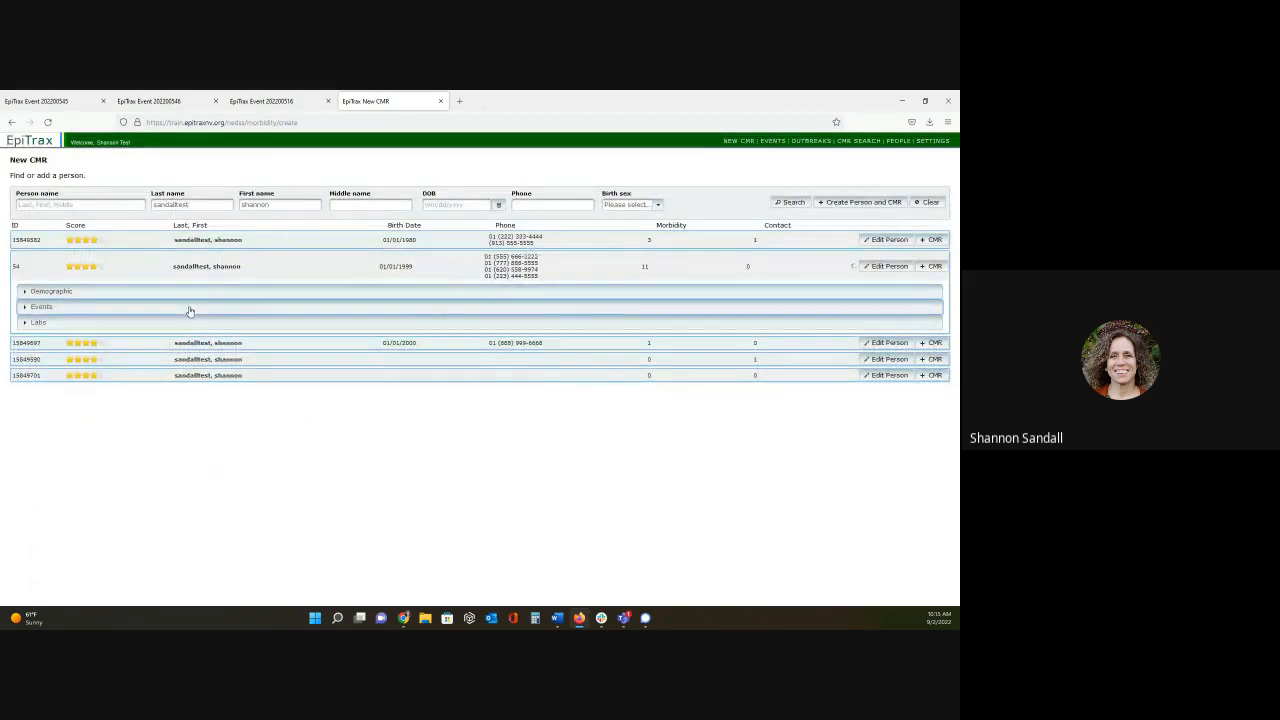
Expand the second matching person's events and examine the investigating agency of the Gonorrhea event and the record type of the first event.
{"action": "left_click", "coordinate": [189, 308]}
{"action": "scroll", "coordinate": [378, 326], "scroll_direction": "down", "scroll_amount": 2}
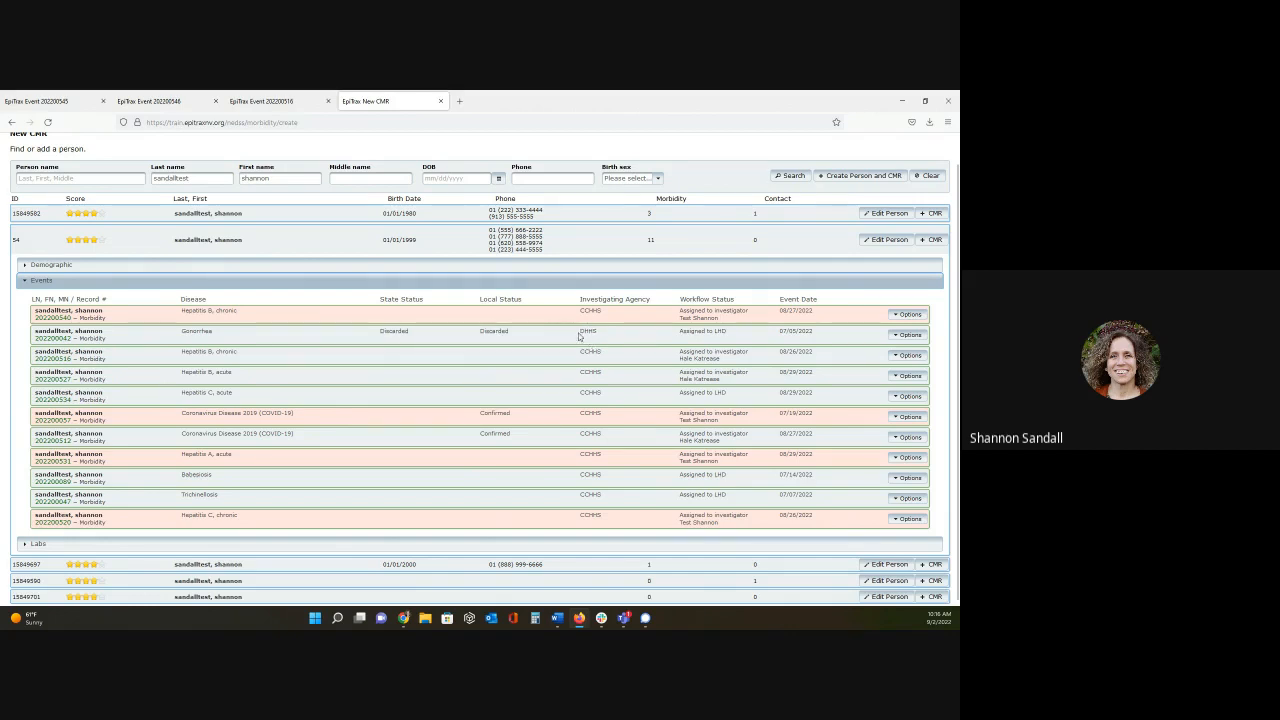
{"action": "left_click_drag", "start_coordinate": [578, 337], "coordinate": [600, 336]}
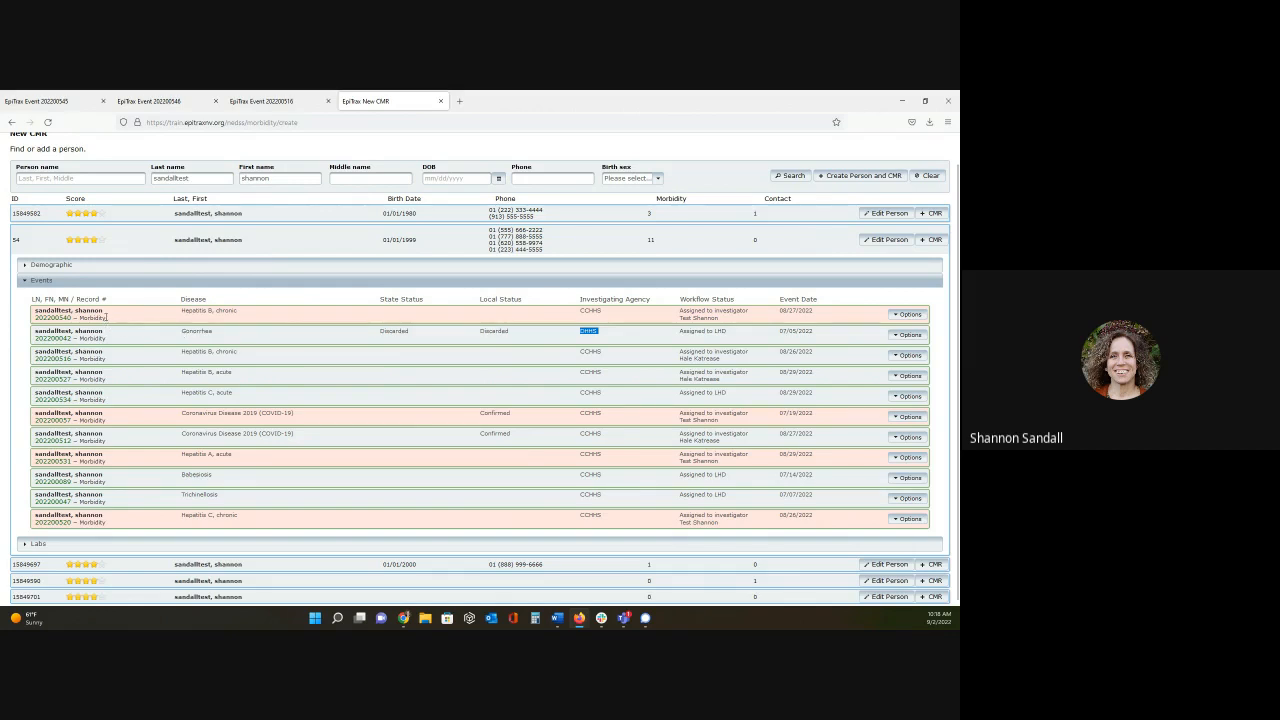
{"action": "left_click_drag", "start_coordinate": [106, 317], "coordinate": [81, 318]}
Expand the first matching person's record, review its events including the contact record, and collapse the events list.
{"action": "left_click", "coordinate": [425, 221]}
{"action": "left_click", "coordinate": [415, 250]}
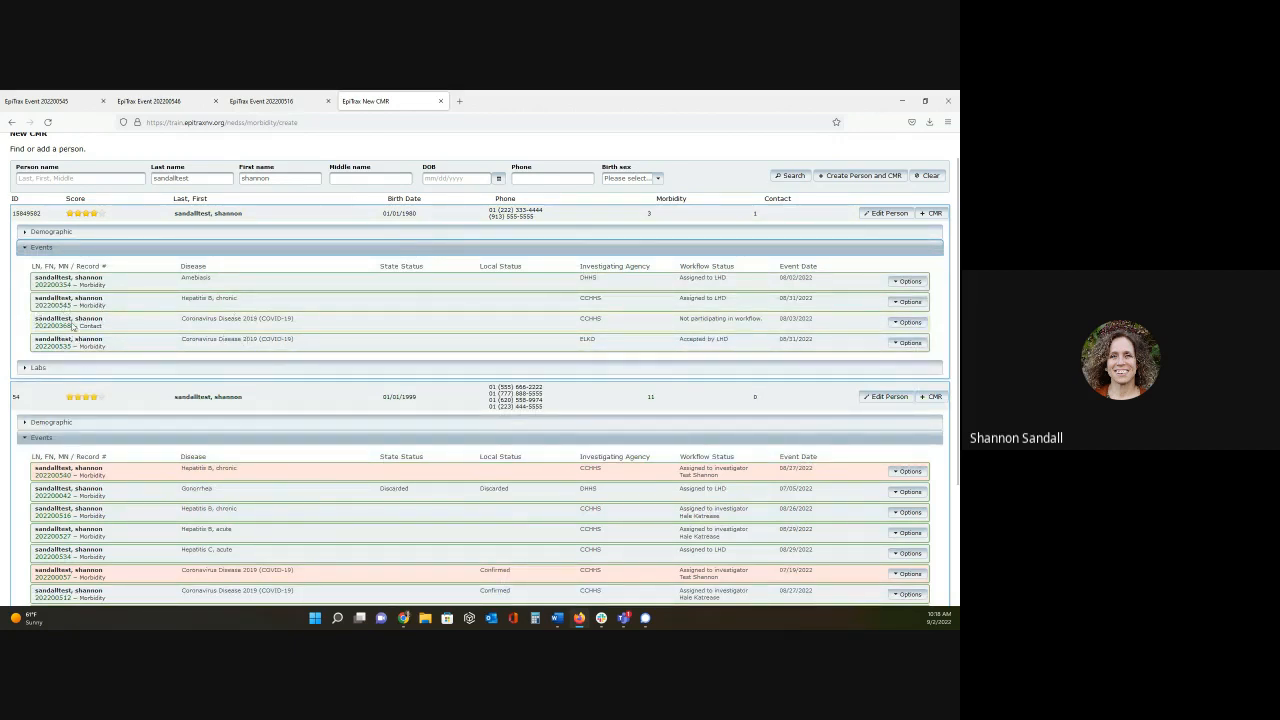
{"action": "left_click", "coordinate": [462, 250]}
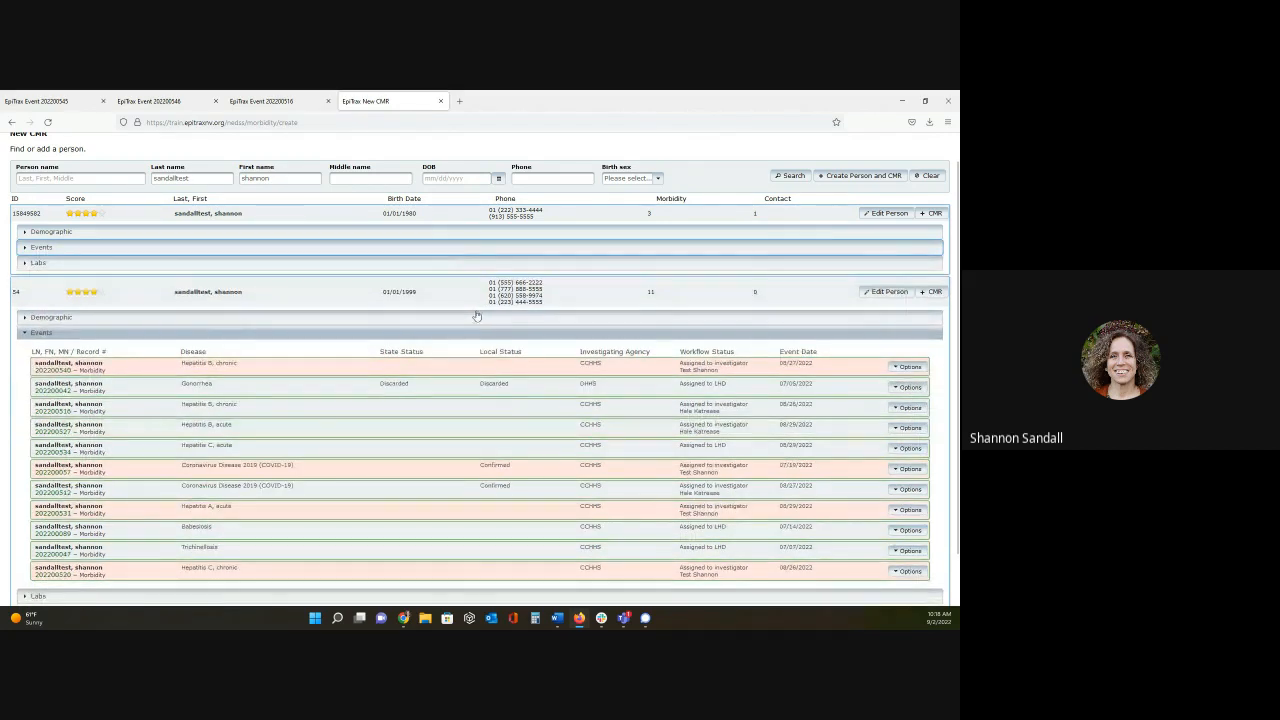
View the options available for the second person's first Hepatitis B, chronic event, and close the events list.
{"action": "scroll", "coordinate": [469, 312], "scroll_direction": "down", "scroll_amount": 1}
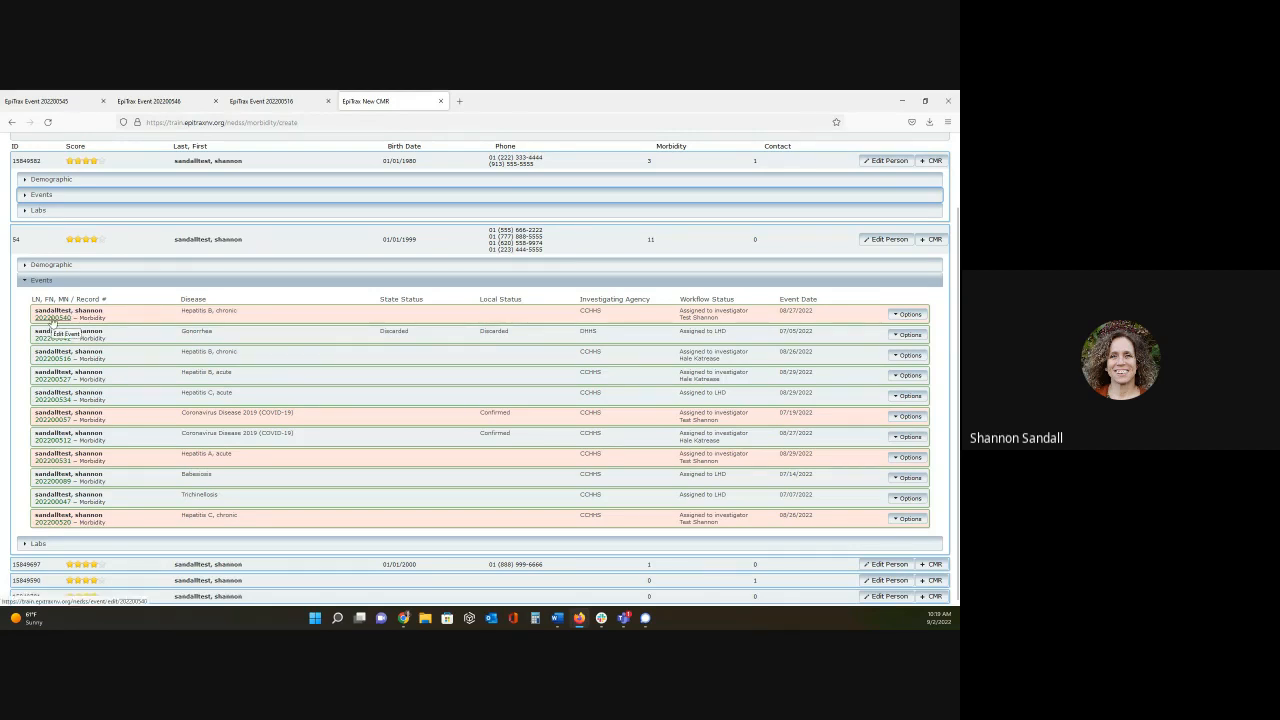
{"action": "left_click", "coordinate": [908, 315]}
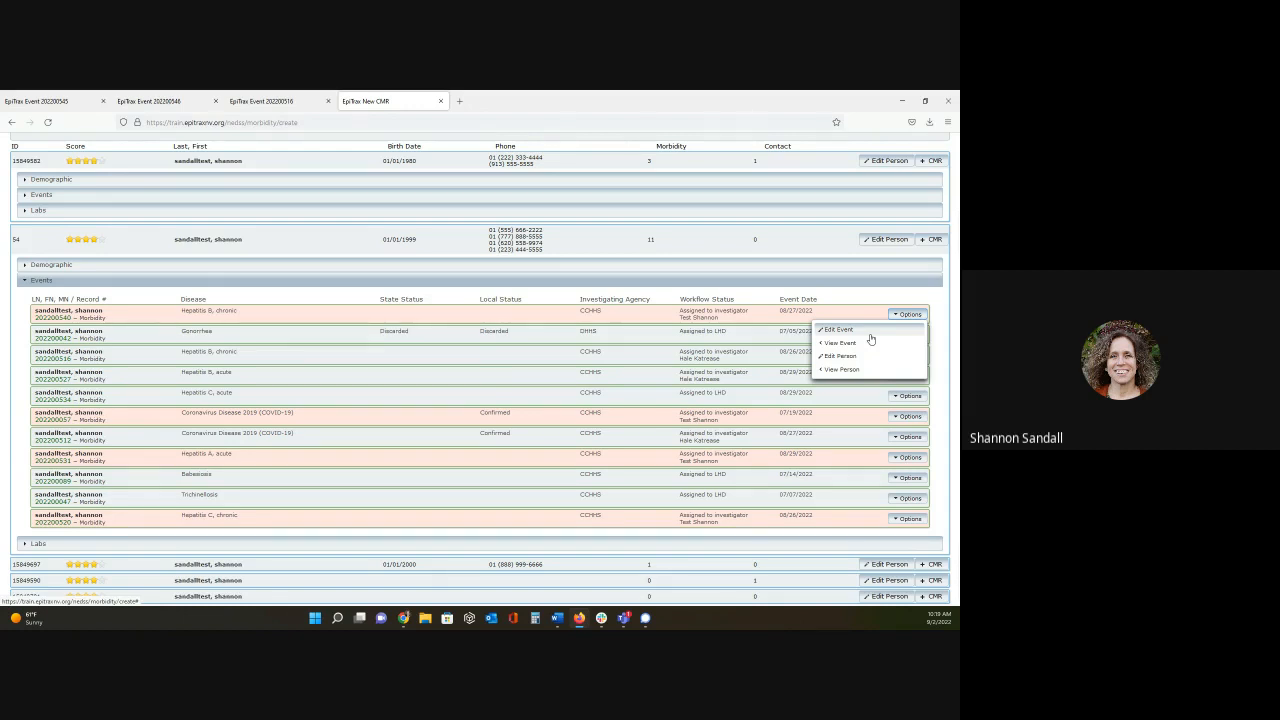
{"action": "left_click", "coordinate": [857, 281]}
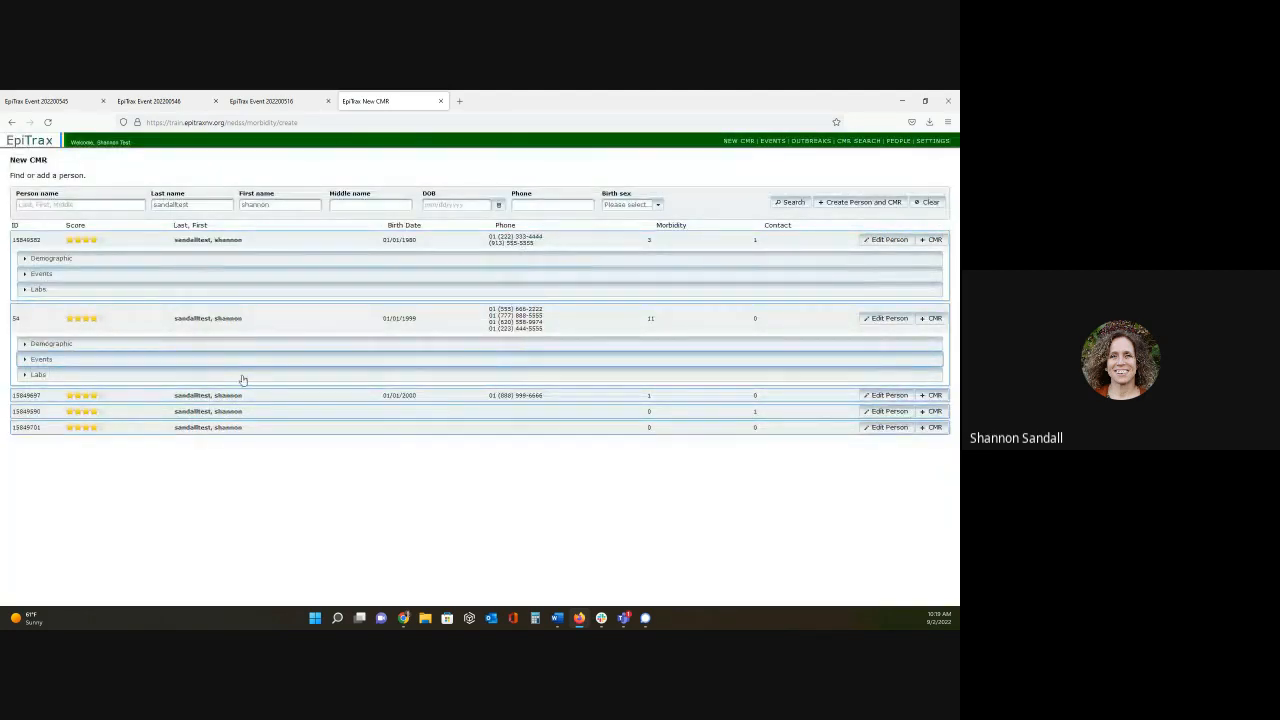
Examine the second matching person's lab results, tests and associated cases, and collapse the labs section.
{"action": "left_click", "coordinate": [238, 376]}
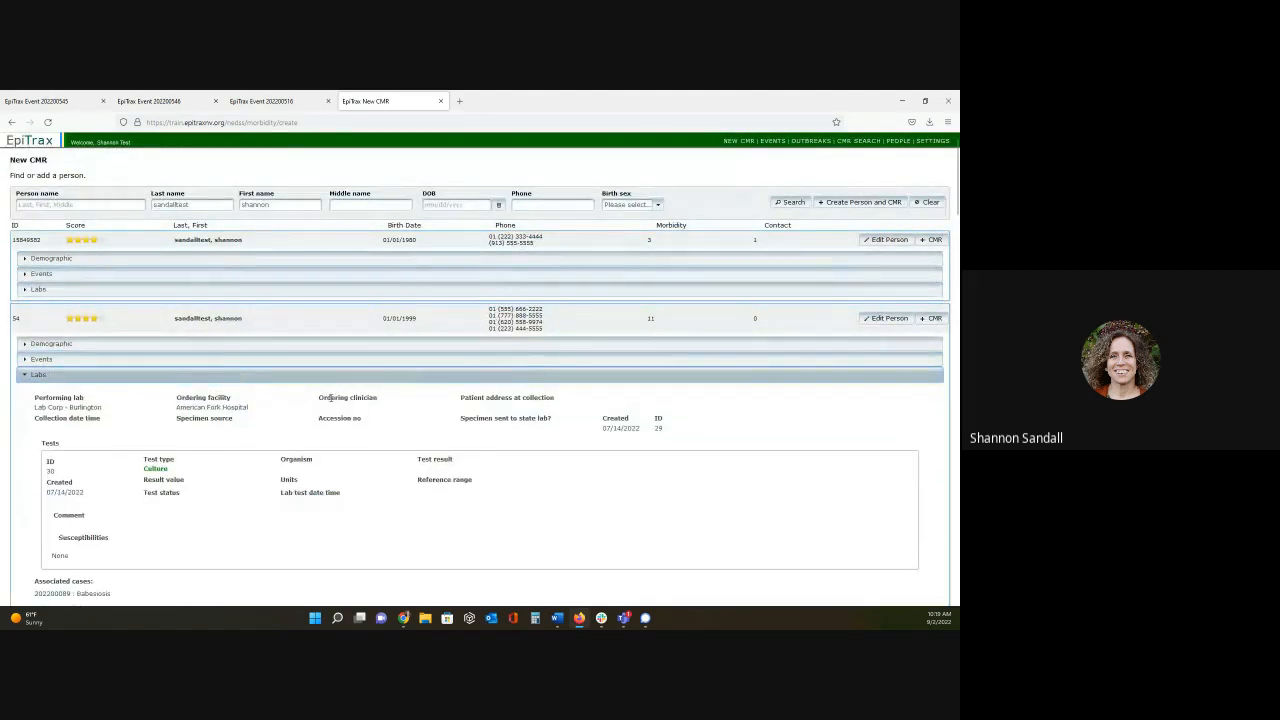
{"action": "scroll", "coordinate": [330, 400], "scroll_direction": "down", "scroll_amount": 5}
{"action": "scroll", "coordinate": [331, 401], "scroll_direction": "down", "scroll_amount": 2}
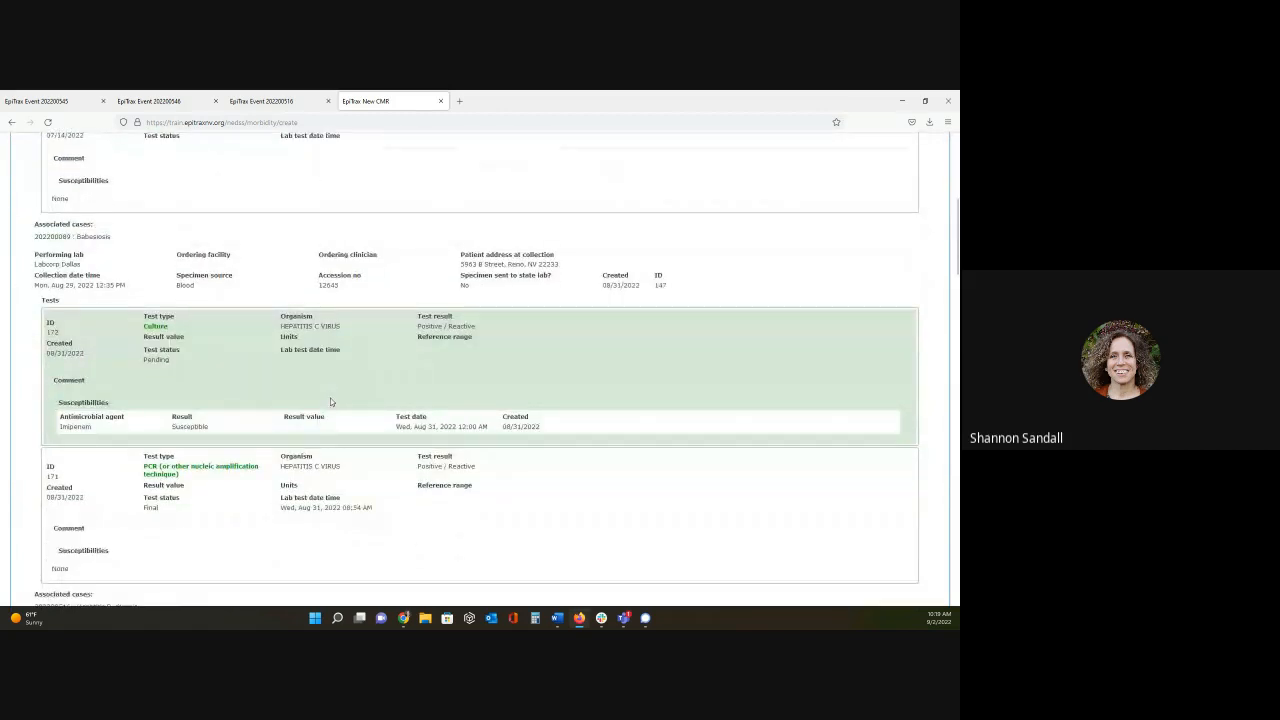
{"action": "scroll", "coordinate": [330, 398], "scroll_direction": "up", "scroll_amount": 4}
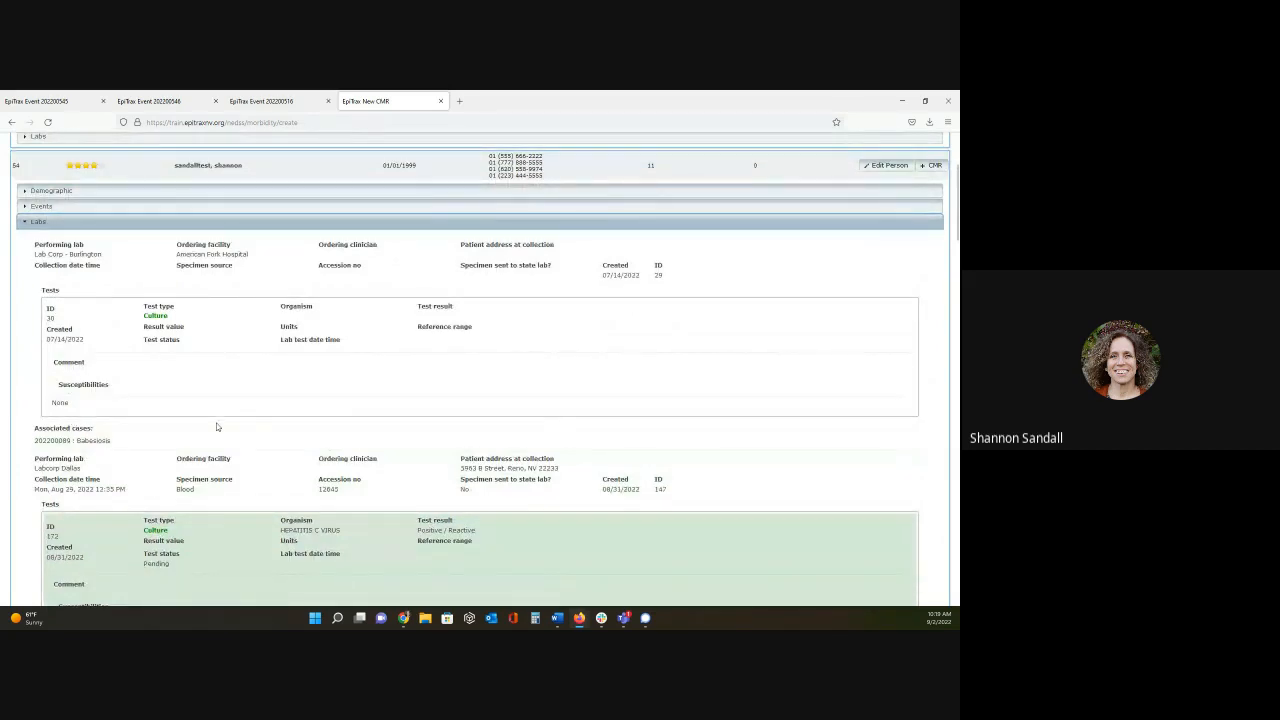
{"action": "scroll", "coordinate": [216, 426], "scroll_direction": "down", "scroll_amount": 1}
{"action": "scroll", "coordinate": [214, 428], "scroll_direction": "down", "scroll_amount": 4}
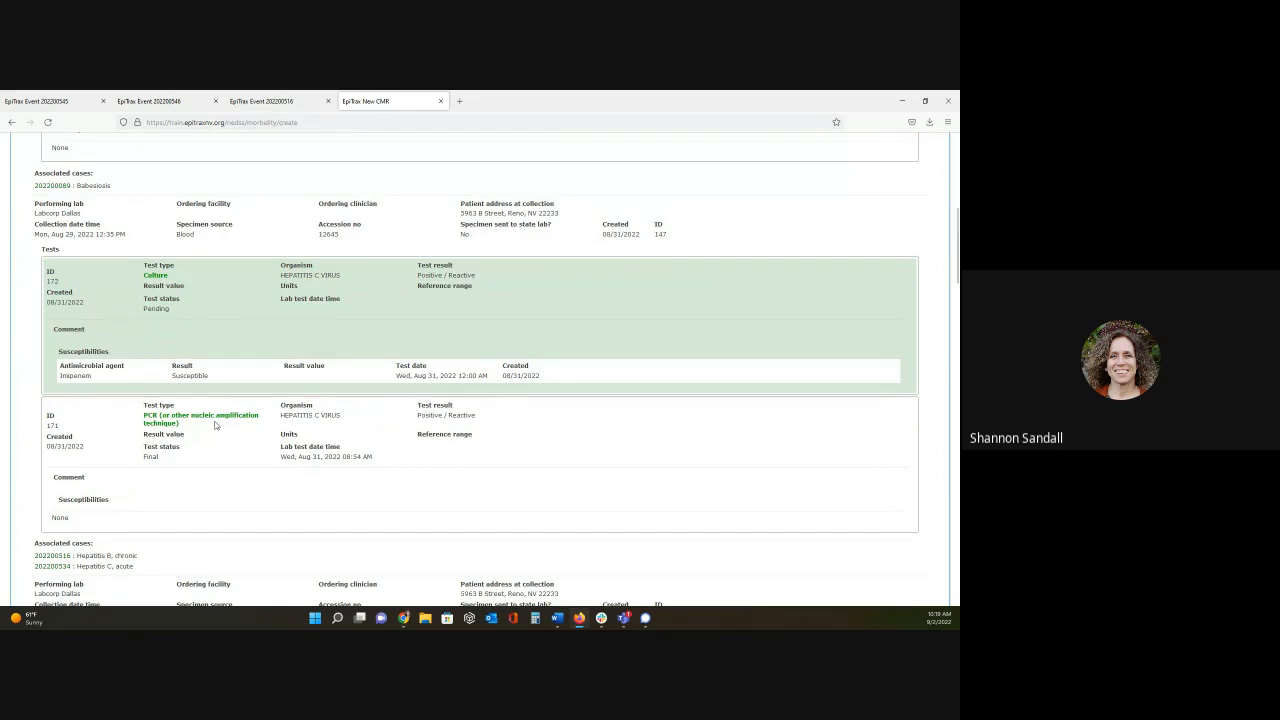
{"action": "scroll", "coordinate": [214, 424], "scroll_direction": "down", "scroll_amount": 1}
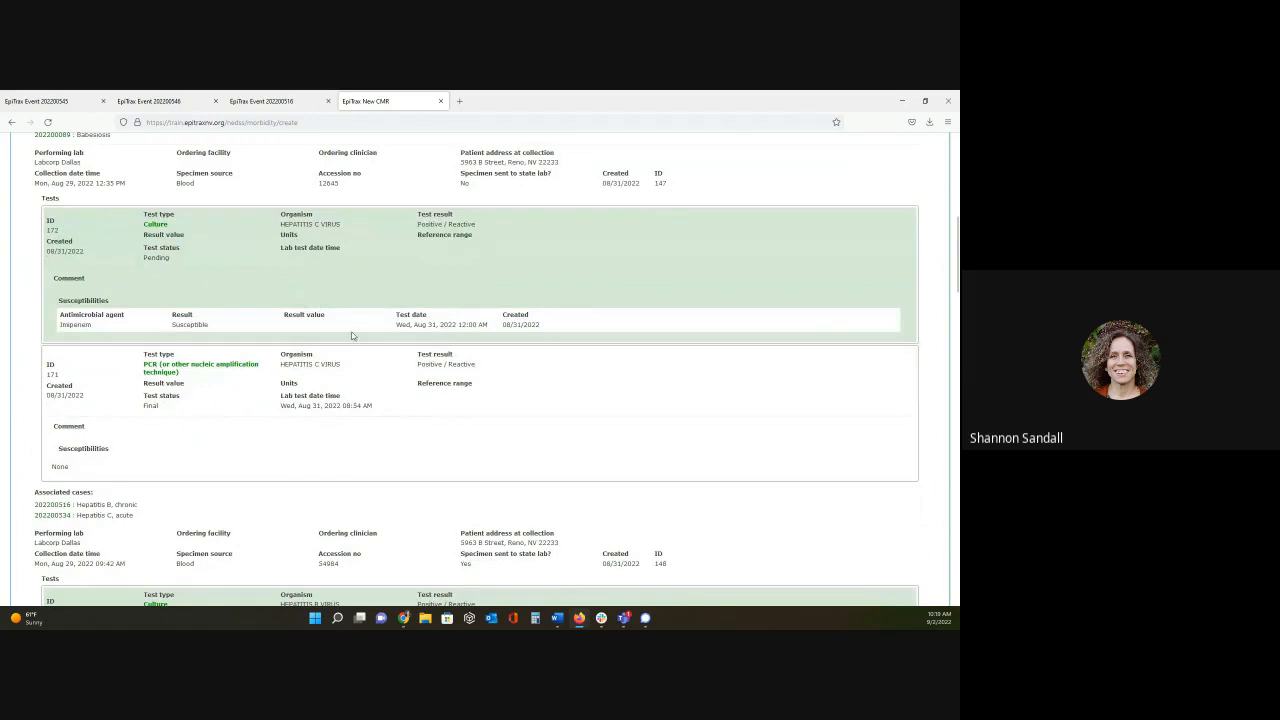
{"action": "scroll", "coordinate": [334, 316], "scroll_direction": "up", "scroll_amount": 9}
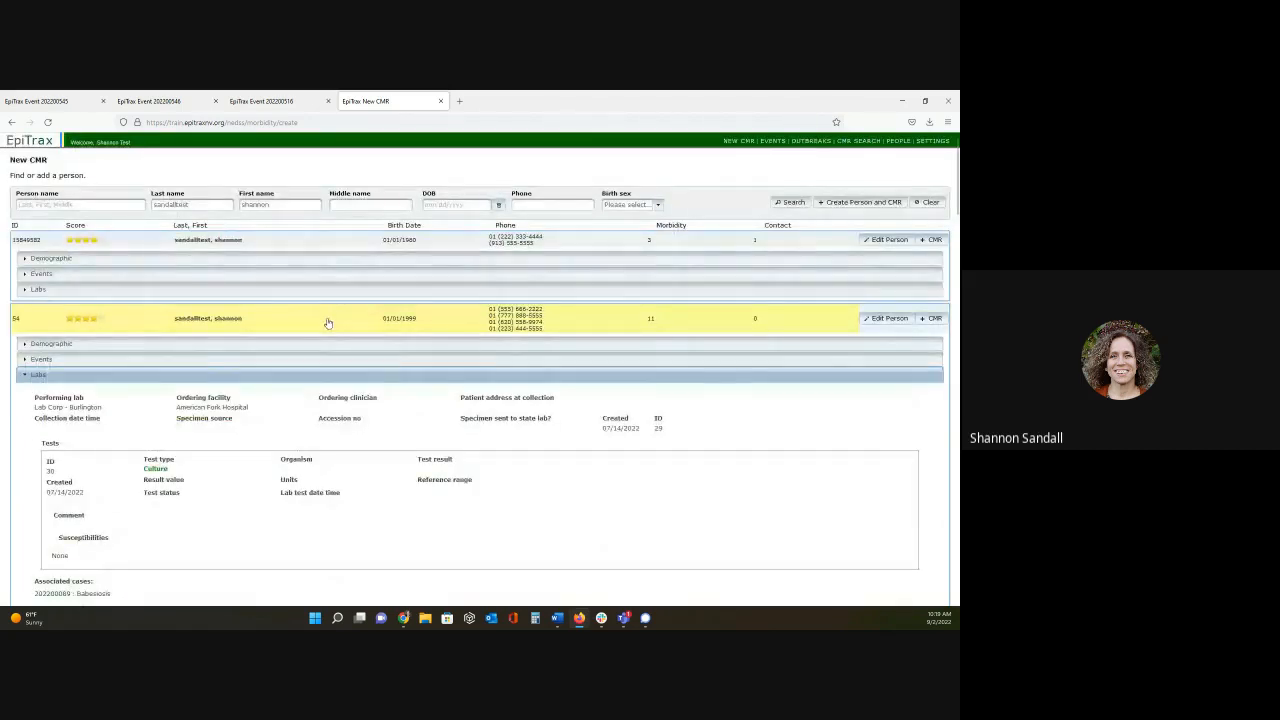
{"action": "left_click", "coordinate": [213, 375]}
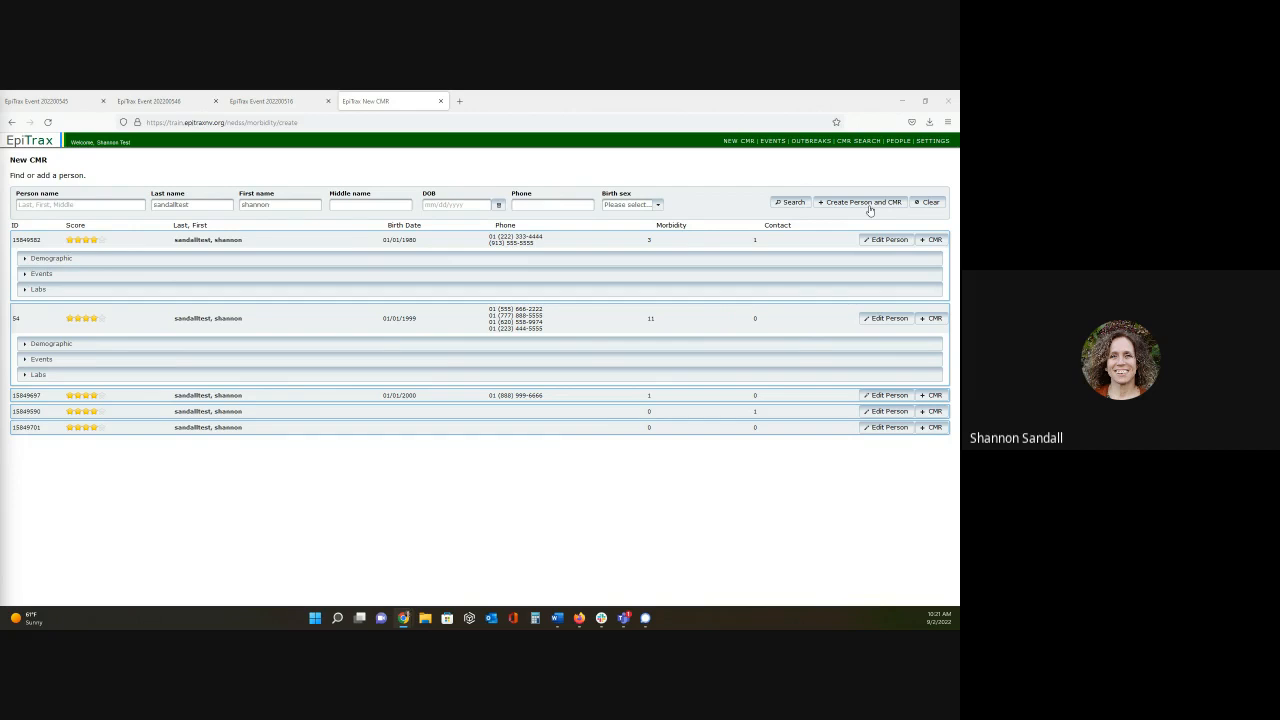
Start a new CMR for the first matching person and set the first reported to public health date to the current date, 09/02/2022.
{"action": "left_click", "coordinate": [934, 241]}
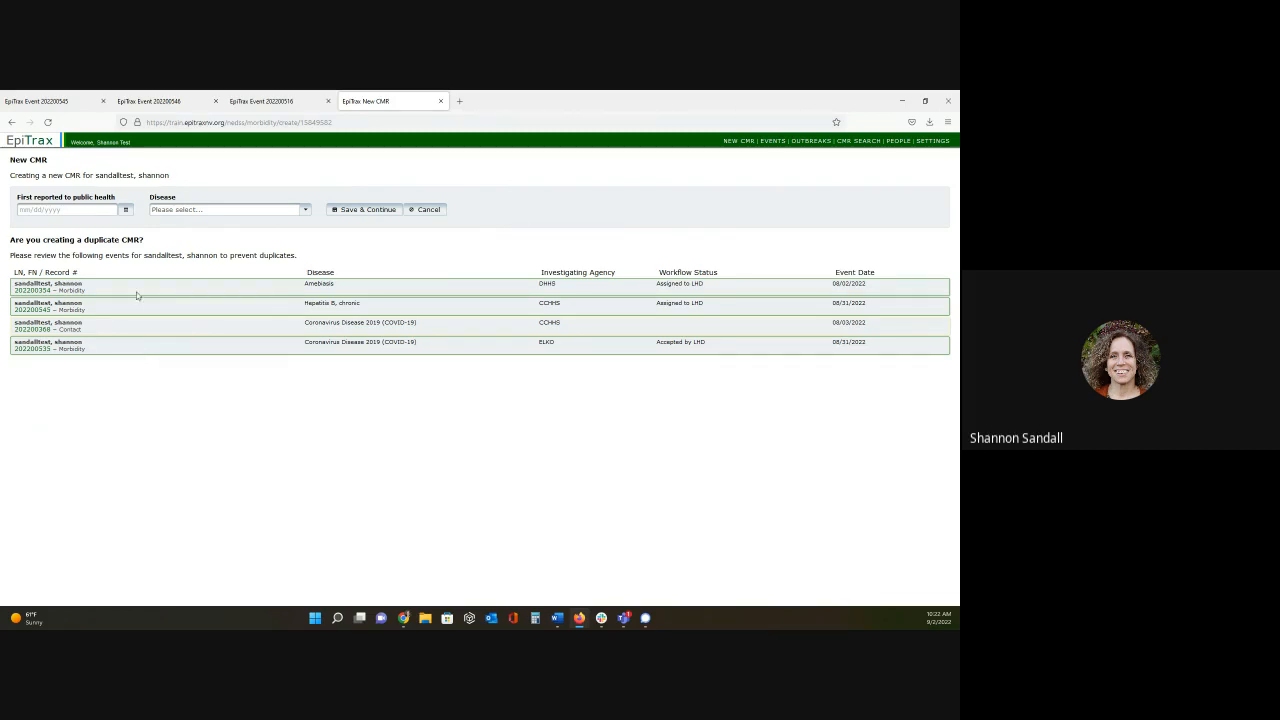
{"action": "left_click", "coordinate": [125, 212]}
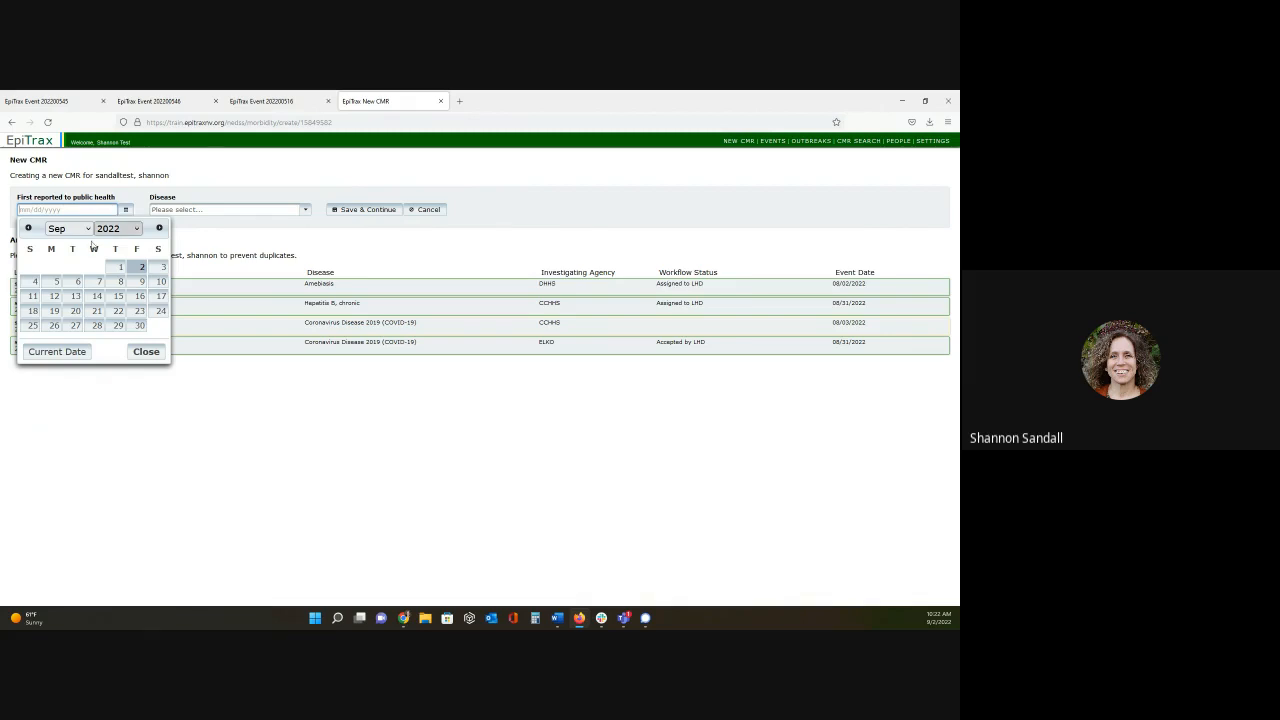
{"action": "left_click", "coordinate": [53, 358]}
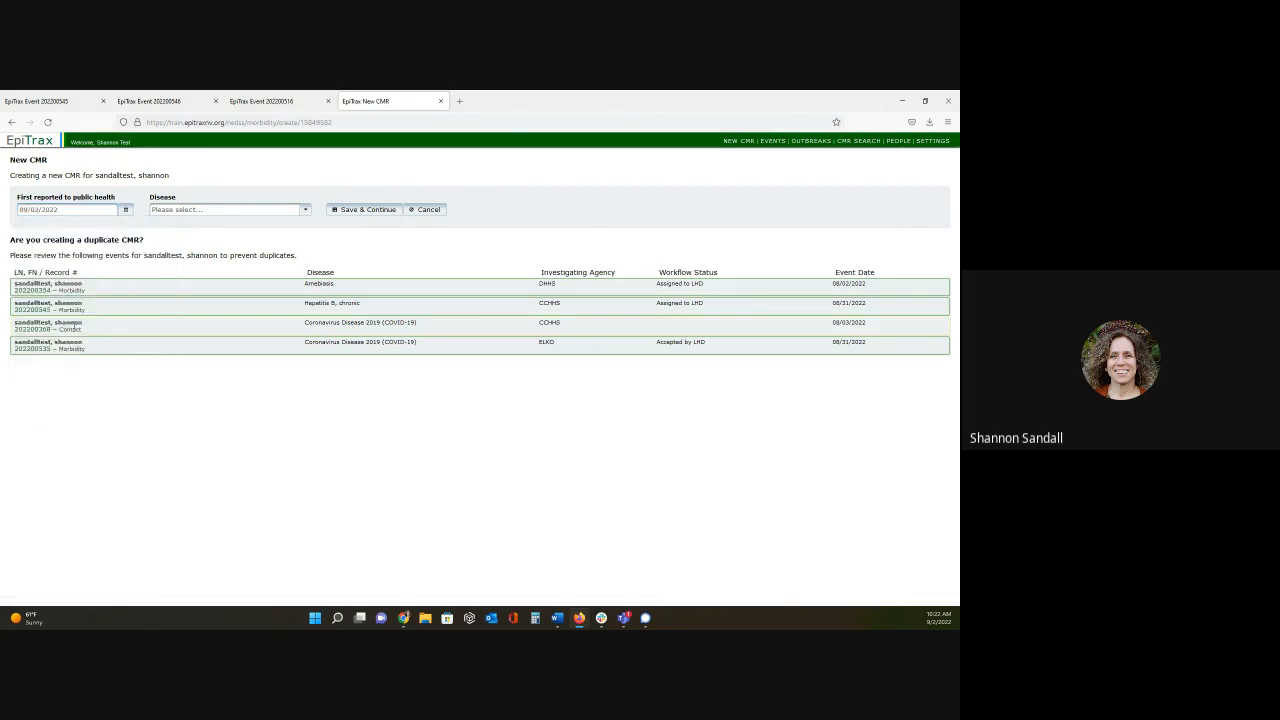
Change the first reported to public health date to 09/01/2022, and replace it with a manually entered 9/2/22.
{"action": "left_click", "coordinate": [126, 209]}
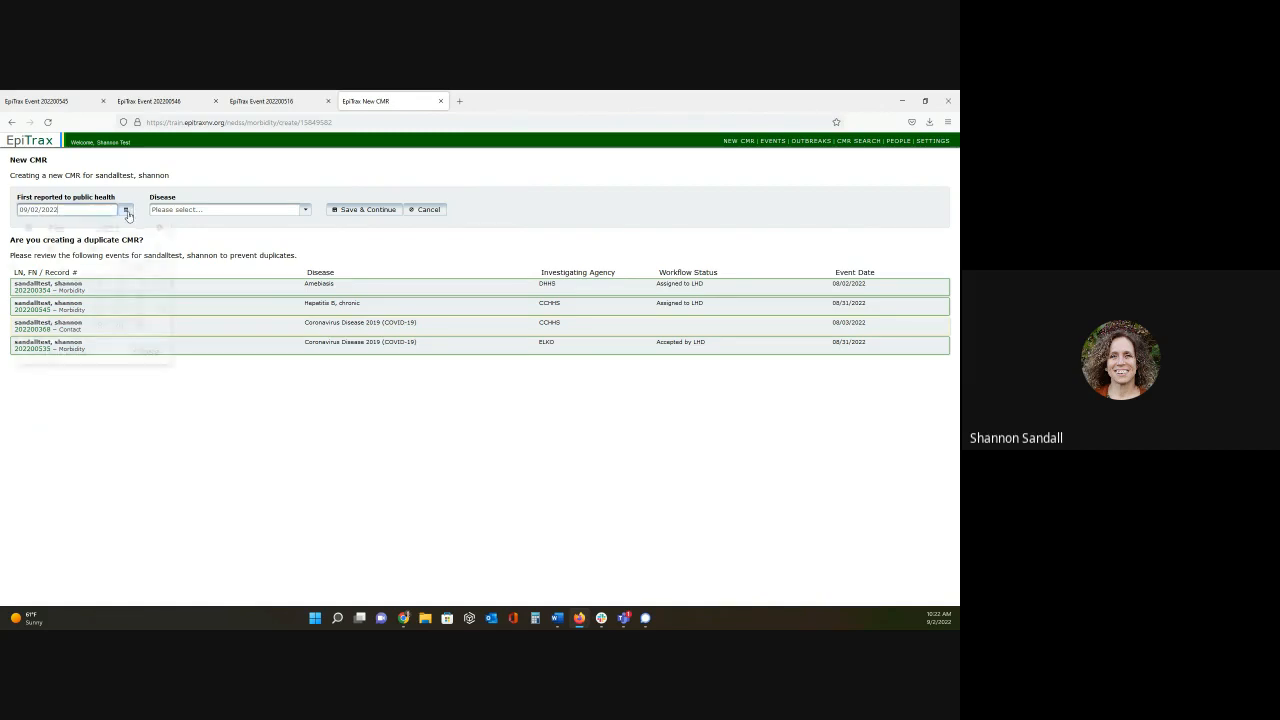
{"action": "left_click", "coordinate": [117, 268]}
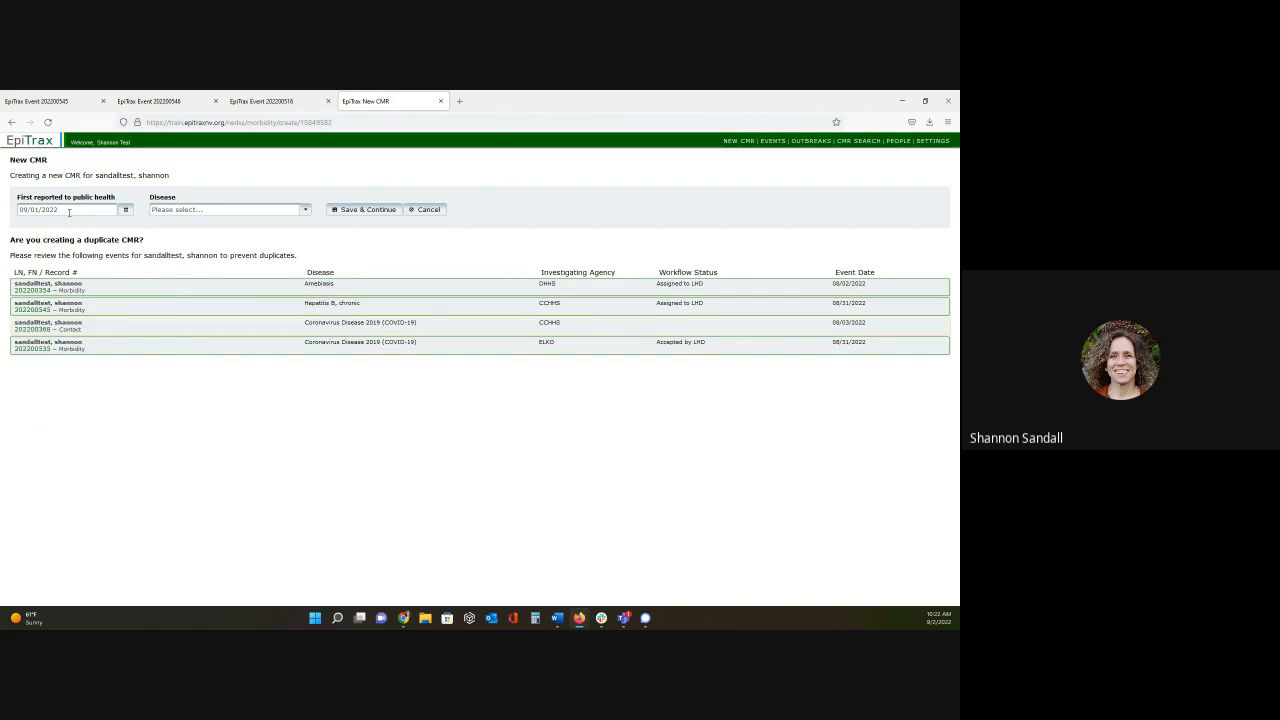
{"action": "left_click_drag", "start_coordinate": [60, 209], "coordinate": [13, 205]}
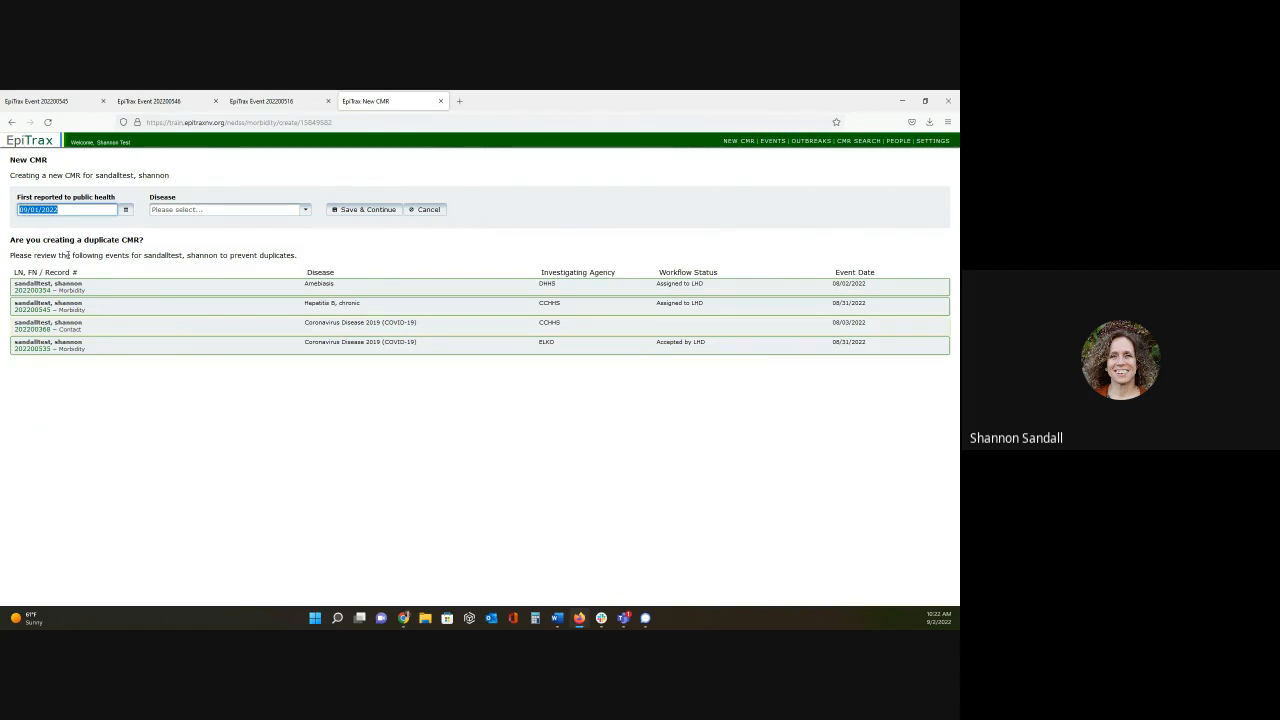
{"action": "type", "text": "09/020/20"}
{"action": "key", "text": "BackSpace"}
{"action": "key", "text": "BackSpace"}
{"action": "key", "text": "BackSpace"}
{"action": "type", "text": "2022"}
{"action": "key", "text": "BackSpace"}
{"action": "key", "text": "BackSpace"}
{"action": "key", "text": "BackSpace"}
{"action": "key", "text": "BackSpace"}
{"action": "key", "text": "BackSpace"}
{"action": "key", "text": "BackSpace"}
{"action": "key", "text": "BackSpace"}
{"action": "key", "text": "BackSpace"}
{"action": "key", "text": "BackSpace"}
{"action": "type", "text": "9/"}
{"action": "type", "text": "2/2022"}
{"action": "key", "text": "BackSpace"}
{"action": "key", "text": "BackSpace"}
{"action": "key", "text": "BackSpace"}
{"action": "type", "text": "00"}
Pick September 2, 2022 from the calendar as the first reported to public health date.
{"action": "left_click", "coordinate": [126, 211]}
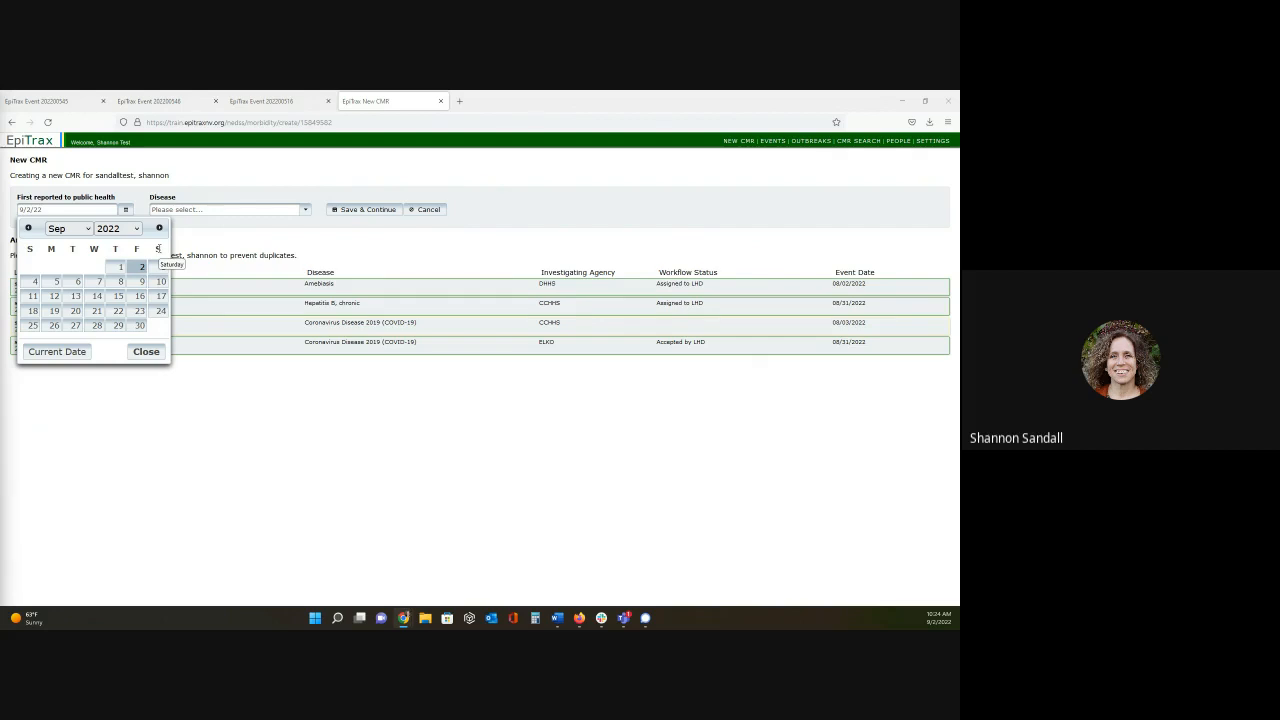
{"action": "left_click", "coordinate": [141, 267]}
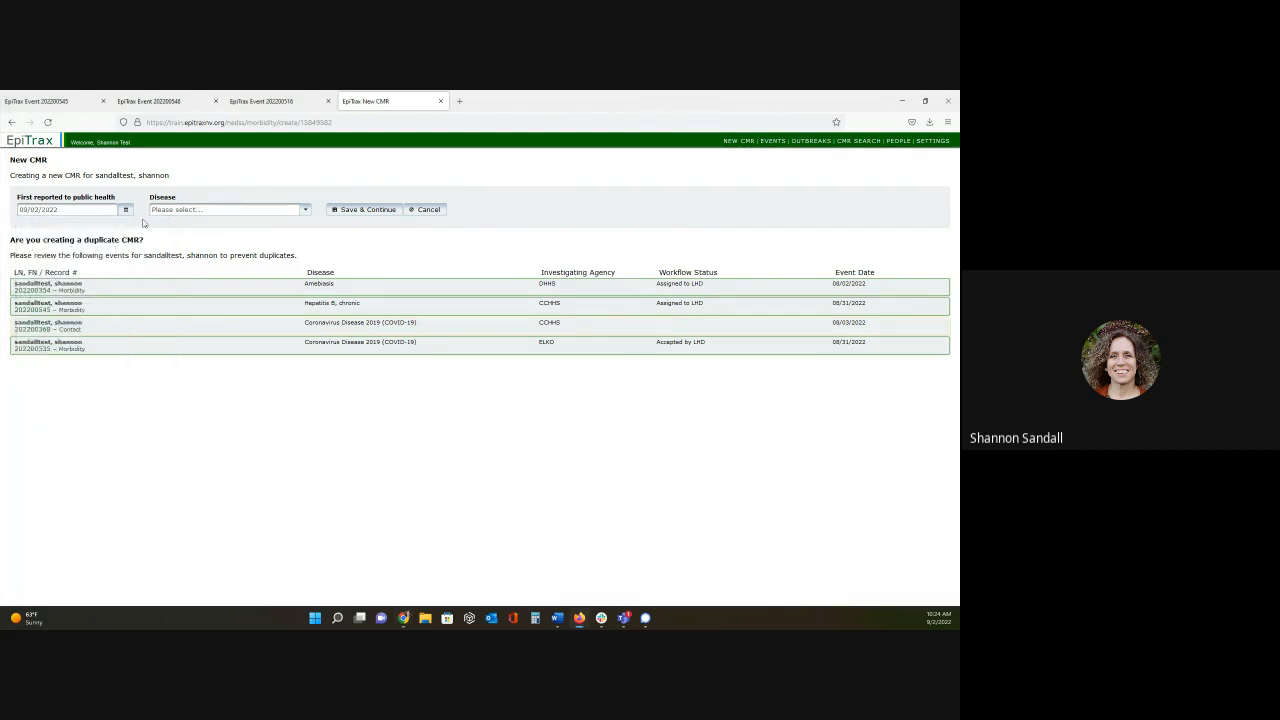
{"action": "left_click", "coordinate": [125, 209]}
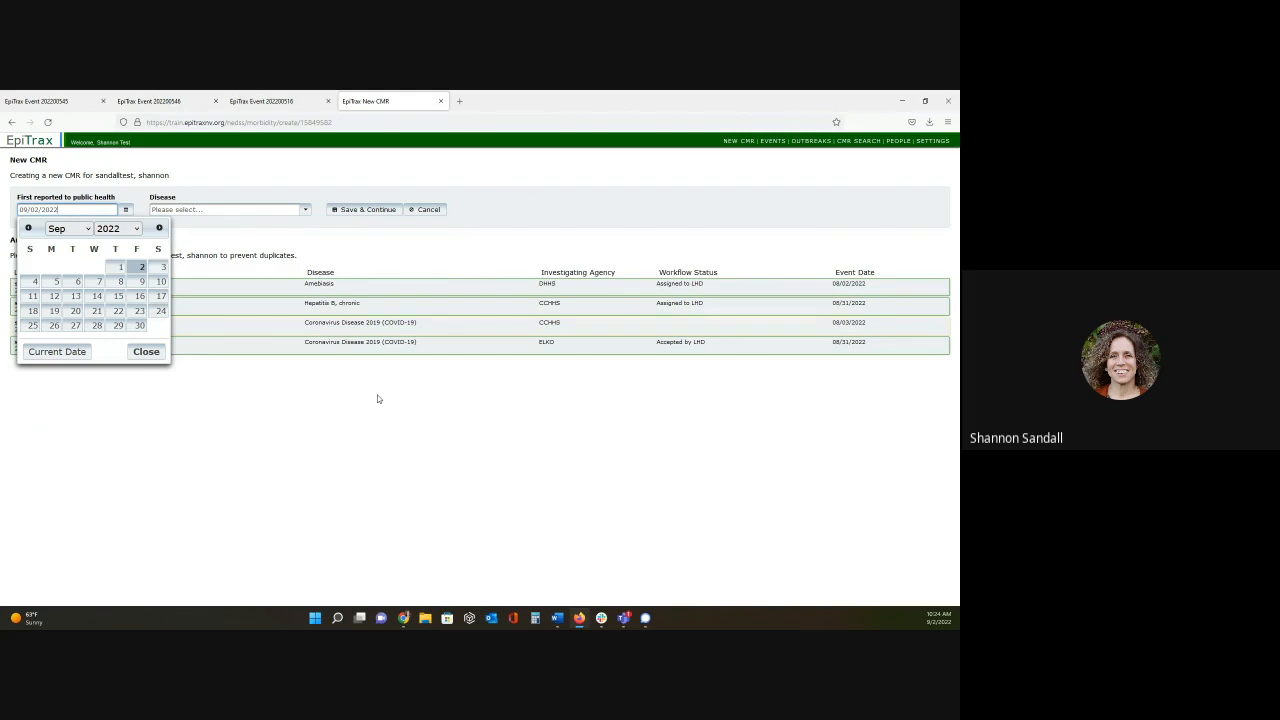
{"action": "left_click", "coordinate": [161, 371]}
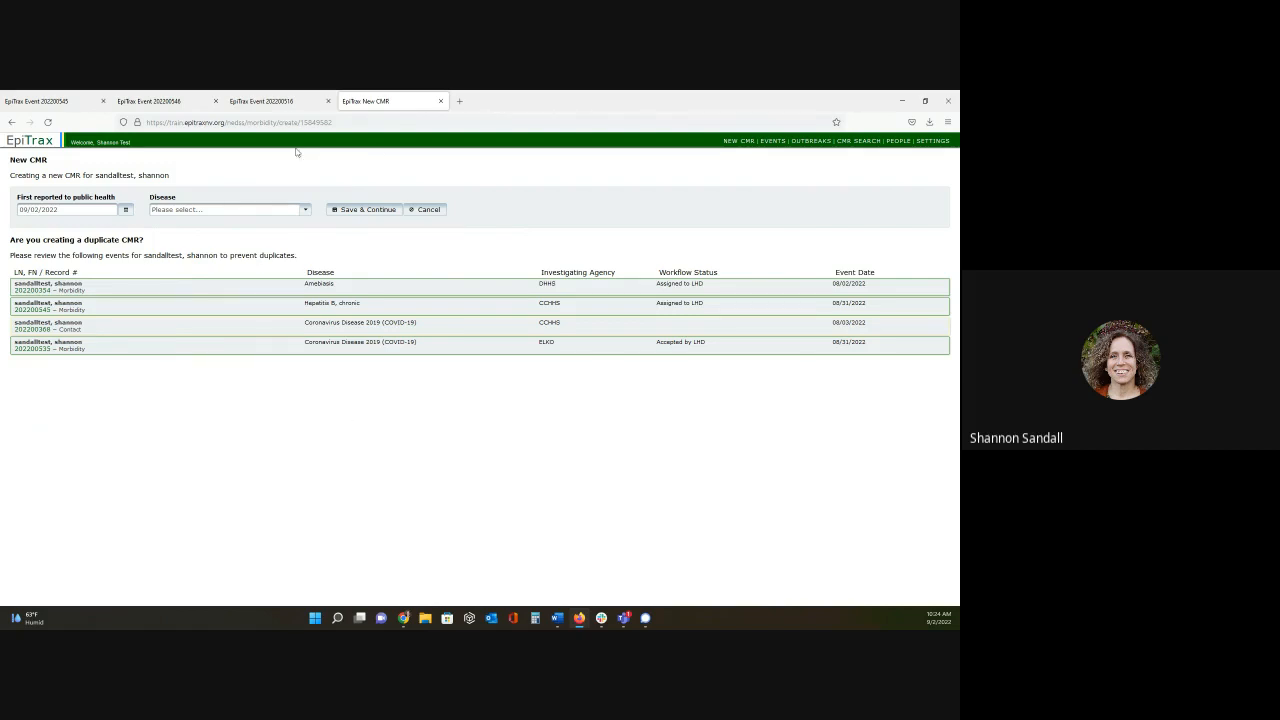
Set the disease to Hepatitis C, acute and save the new CMR to continue to the event record.
{"action": "left_click", "coordinate": [286, 212]}
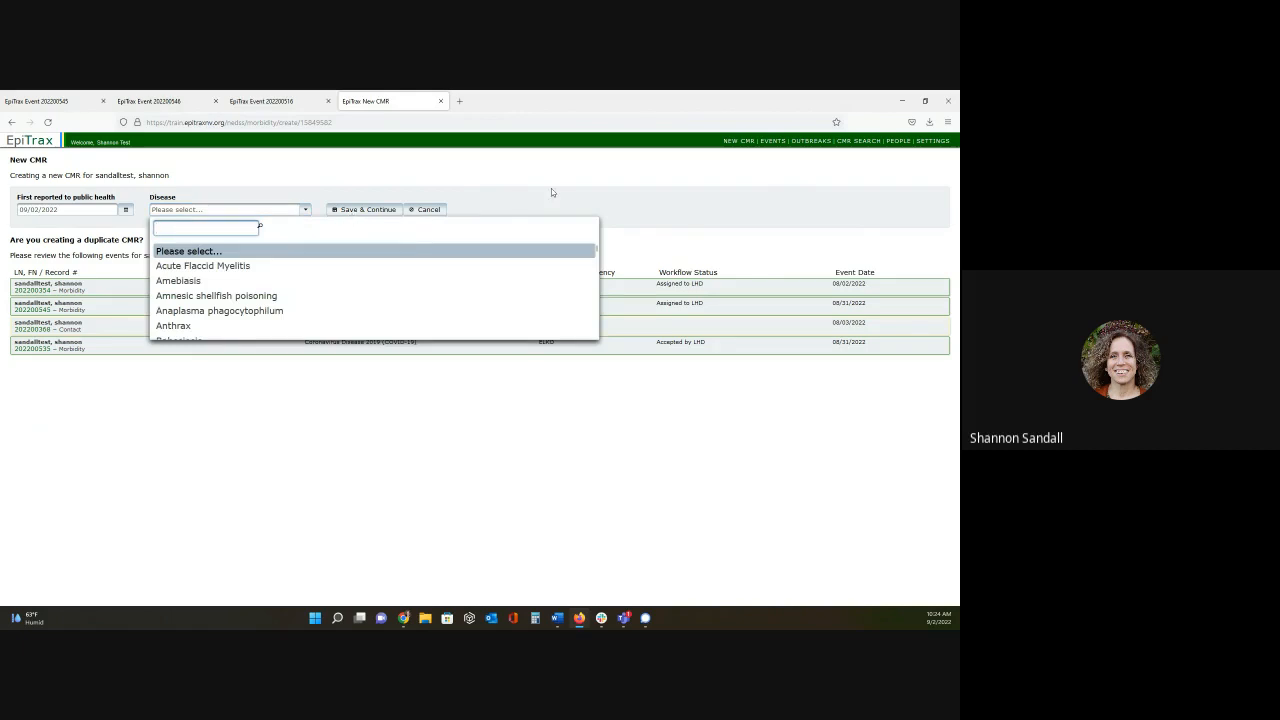
{"action": "left_click", "coordinate": [551, 188]}
{"action": "left_click", "coordinate": [293, 211]}
{"action": "type", "text": "hep"}
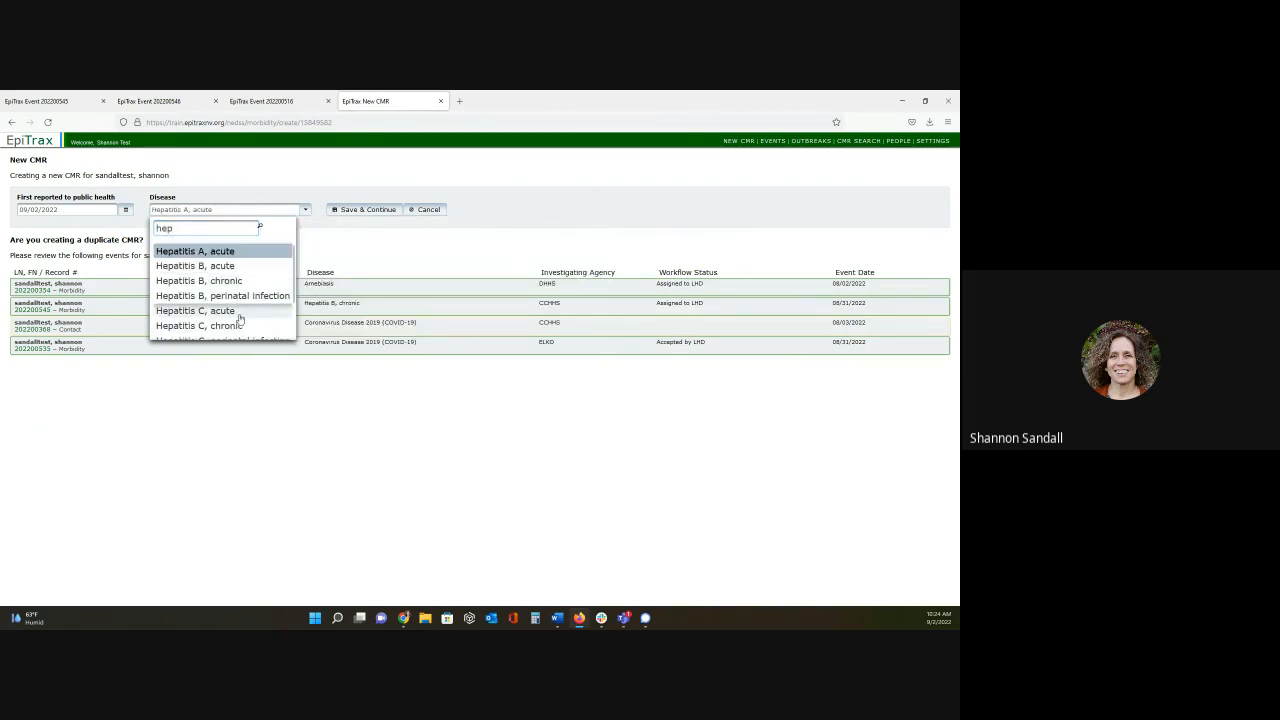
{"action": "left_click", "coordinate": [236, 311]}
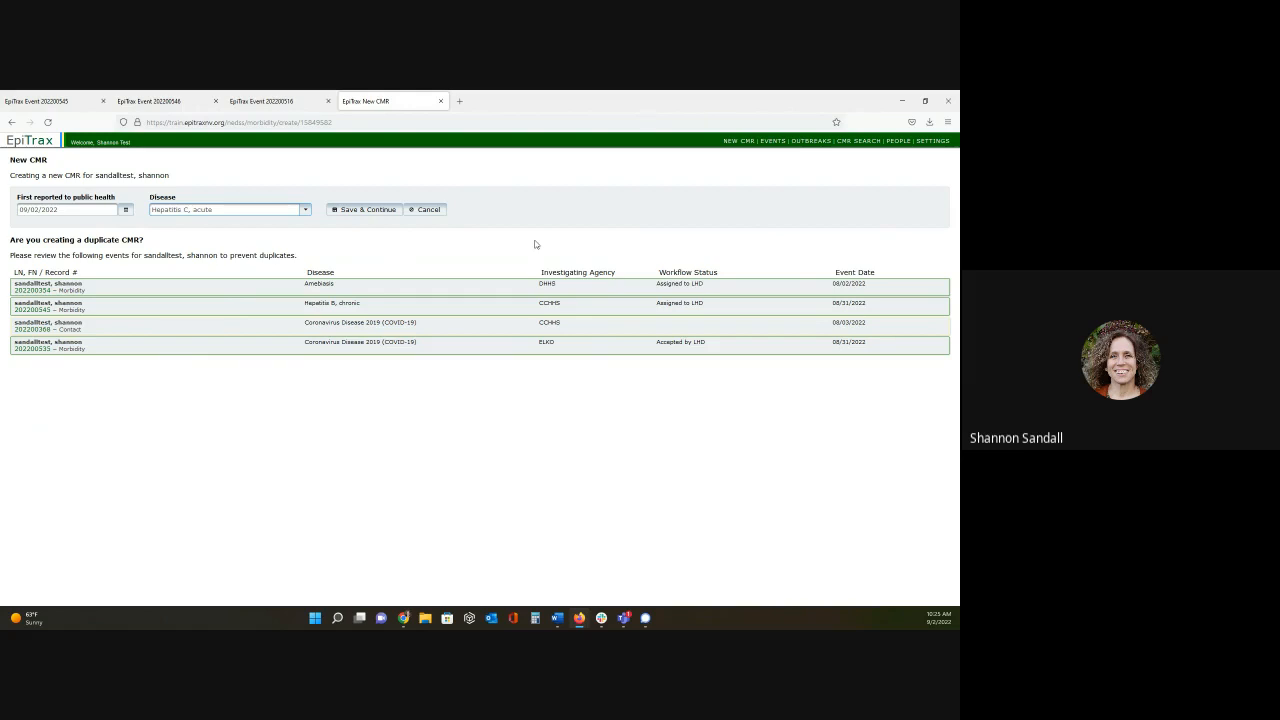
{"action": "left_click", "coordinate": [362, 213]}
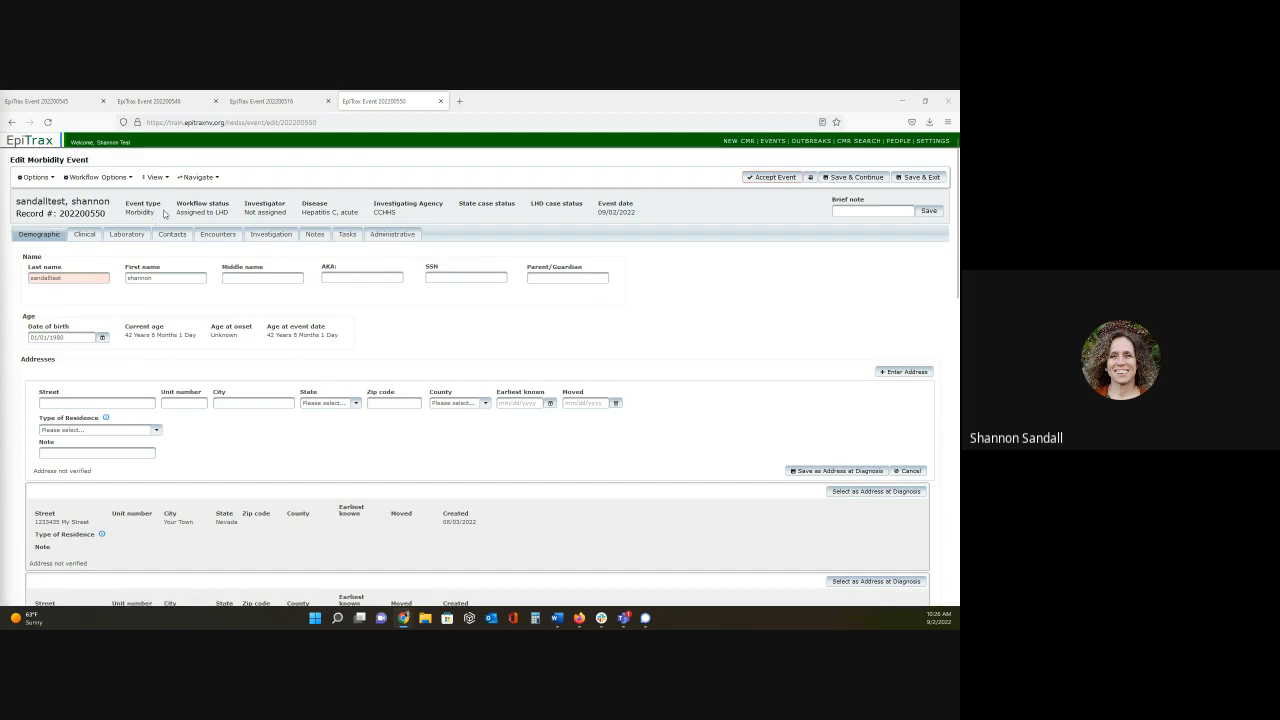
Examine the event type and investigator assignment in the new morbidity event's header.
{"action": "left_click_drag", "start_coordinate": [158, 214], "coordinate": [108, 216]}
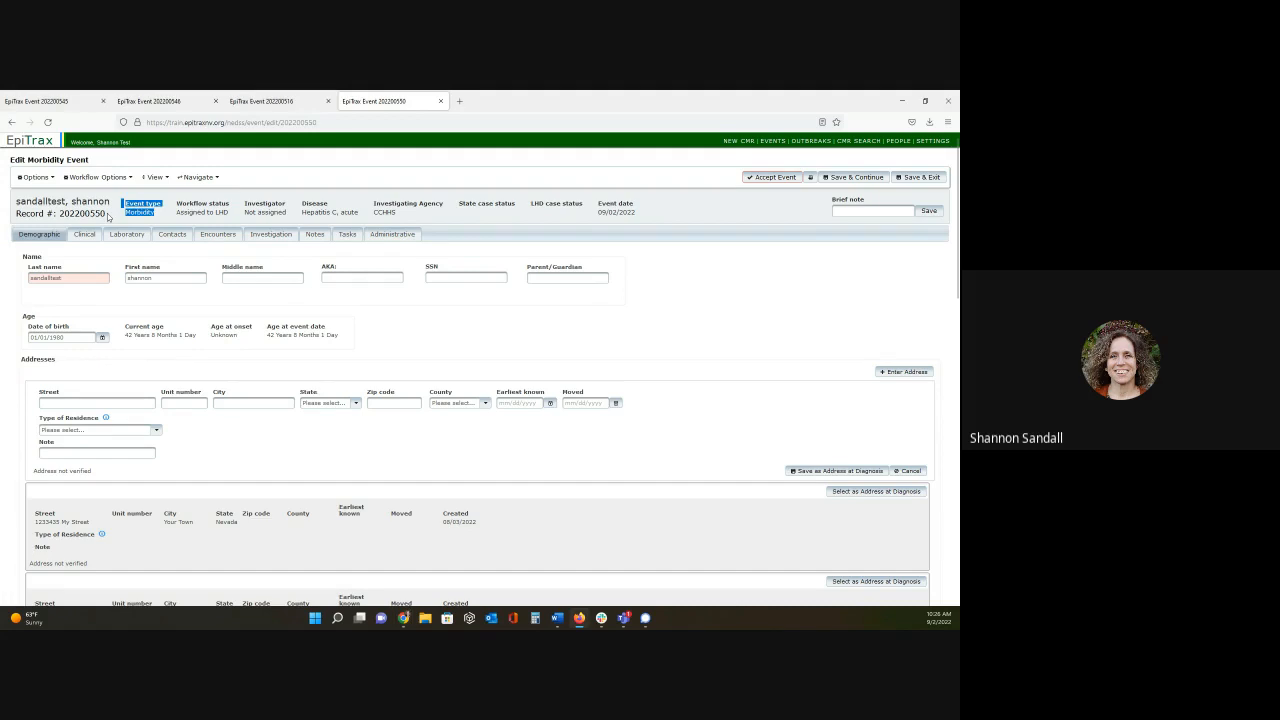
{"action": "left_click", "coordinate": [170, 214]}
{"action": "left_click_drag", "start_coordinate": [246, 211], "coordinate": [285, 213]}
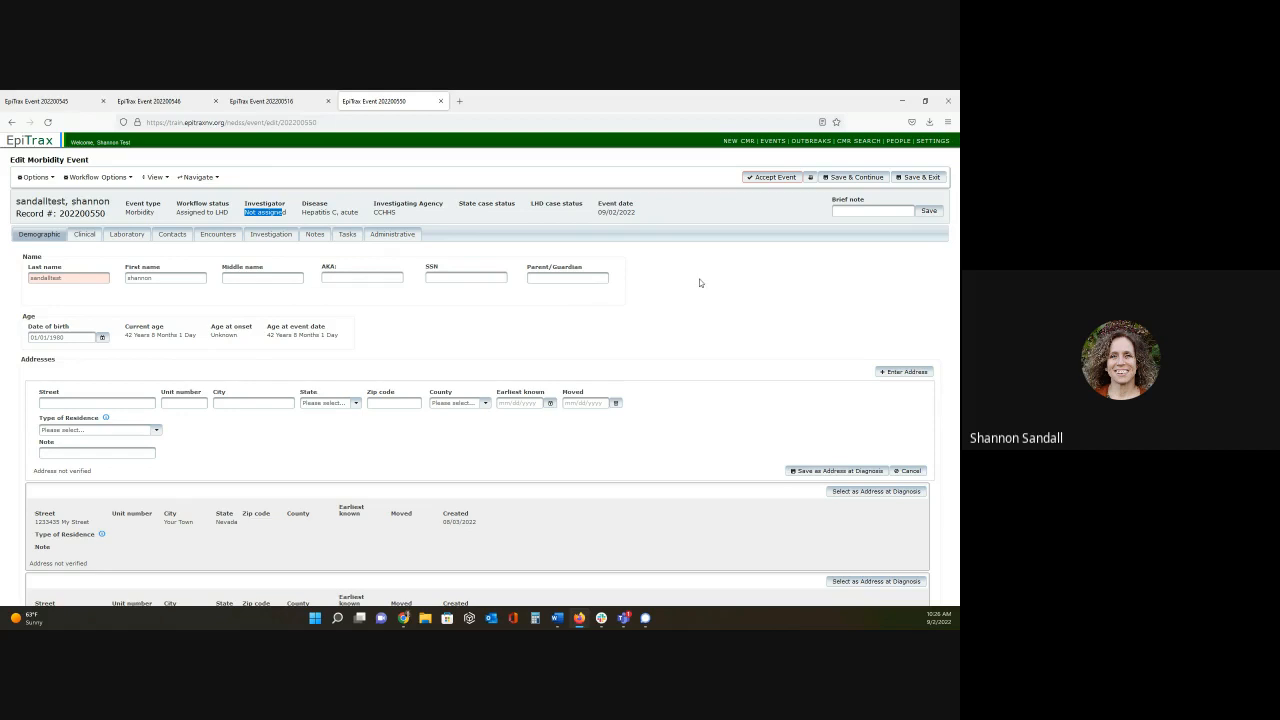
{"action": "left_click", "coordinate": [33, 177]}
{"action": "left_click", "coordinate": [17, 180]}
Review the person's existing addresses on the event's demographic page, including the one marked as the current address.
{"action": "scroll", "coordinate": [728, 304], "scroll_direction": "down", "scroll_amount": 1}
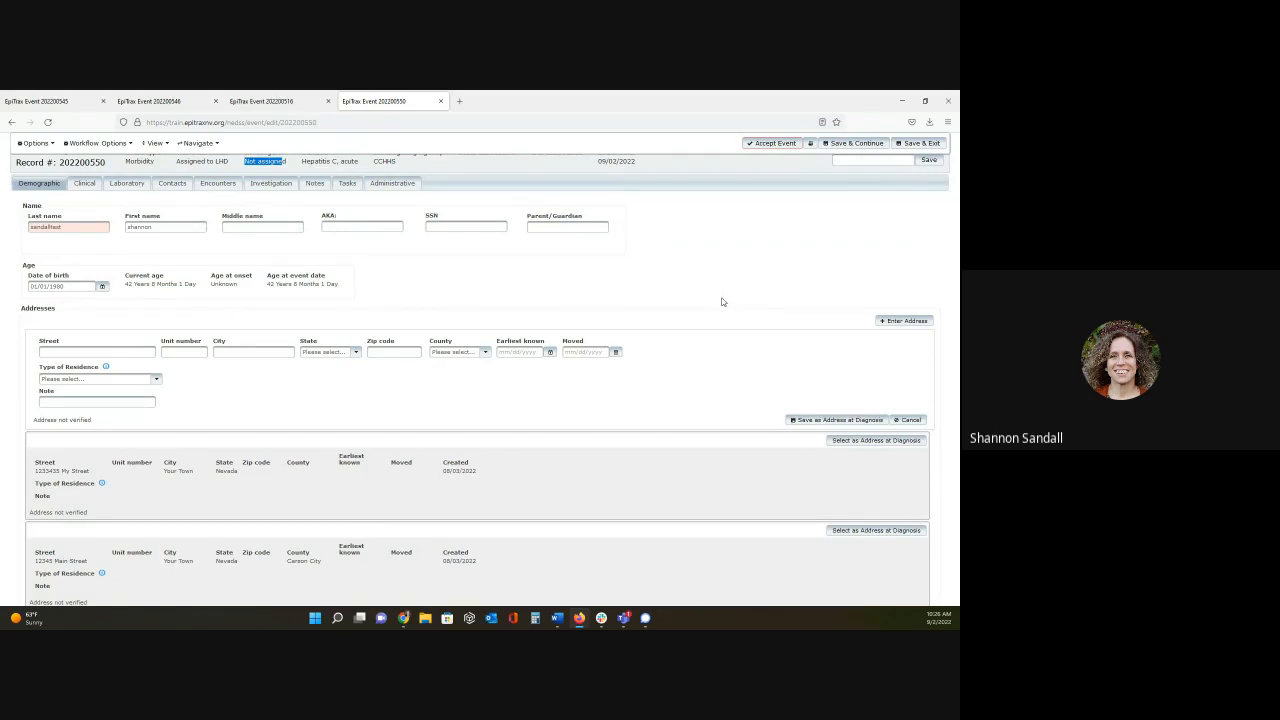
{"action": "scroll", "coordinate": [360, 274], "scroll_direction": "down", "scroll_amount": 1}
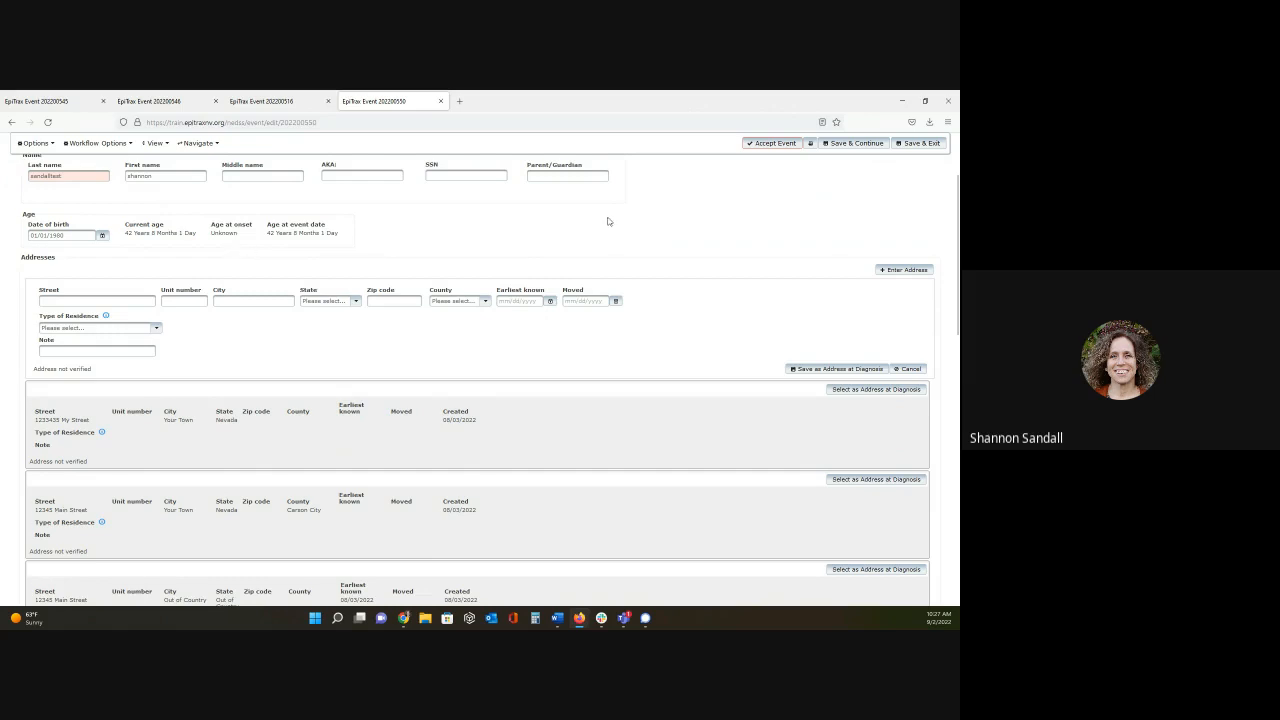
{"action": "scroll", "coordinate": [608, 217], "scroll_direction": "down", "scroll_amount": 1}
{"action": "scroll", "coordinate": [606, 220], "scroll_direction": "down", "scroll_amount": 1}
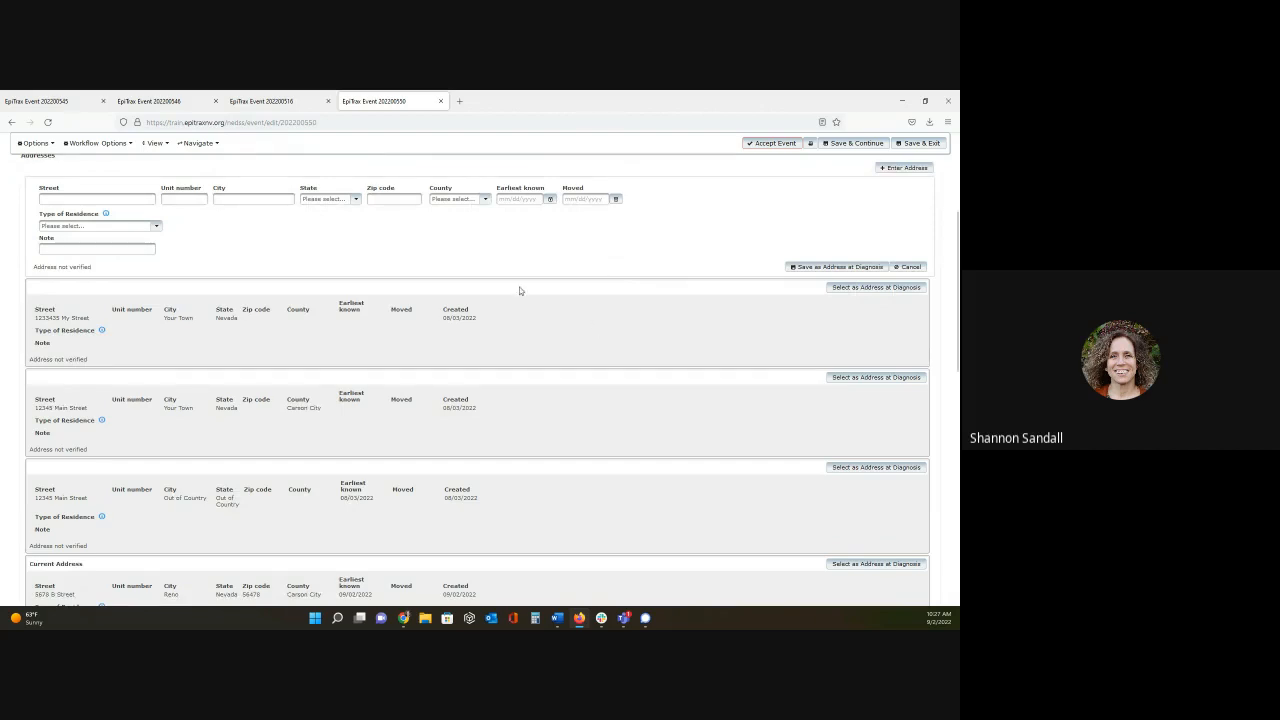
{"action": "scroll", "coordinate": [536, 273], "scroll_direction": "down", "scroll_amount": 1}
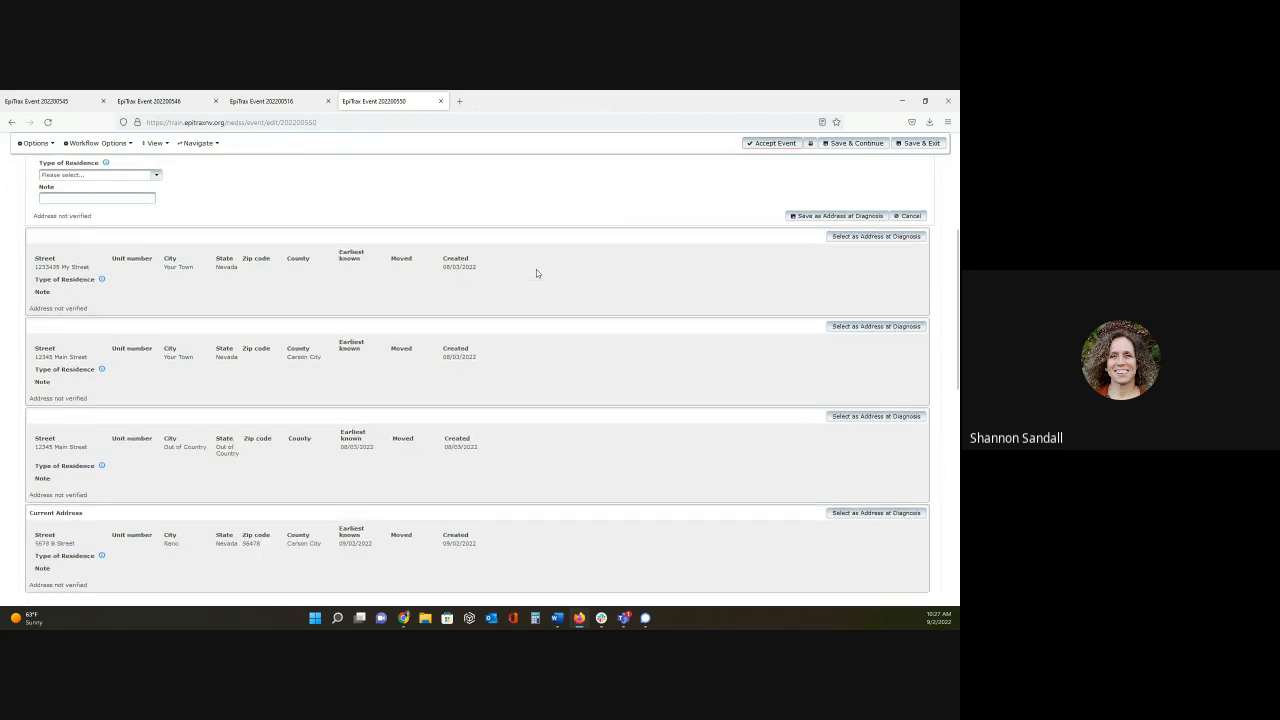
{"action": "scroll", "coordinate": [536, 273], "scroll_direction": "down", "scroll_amount": 4}
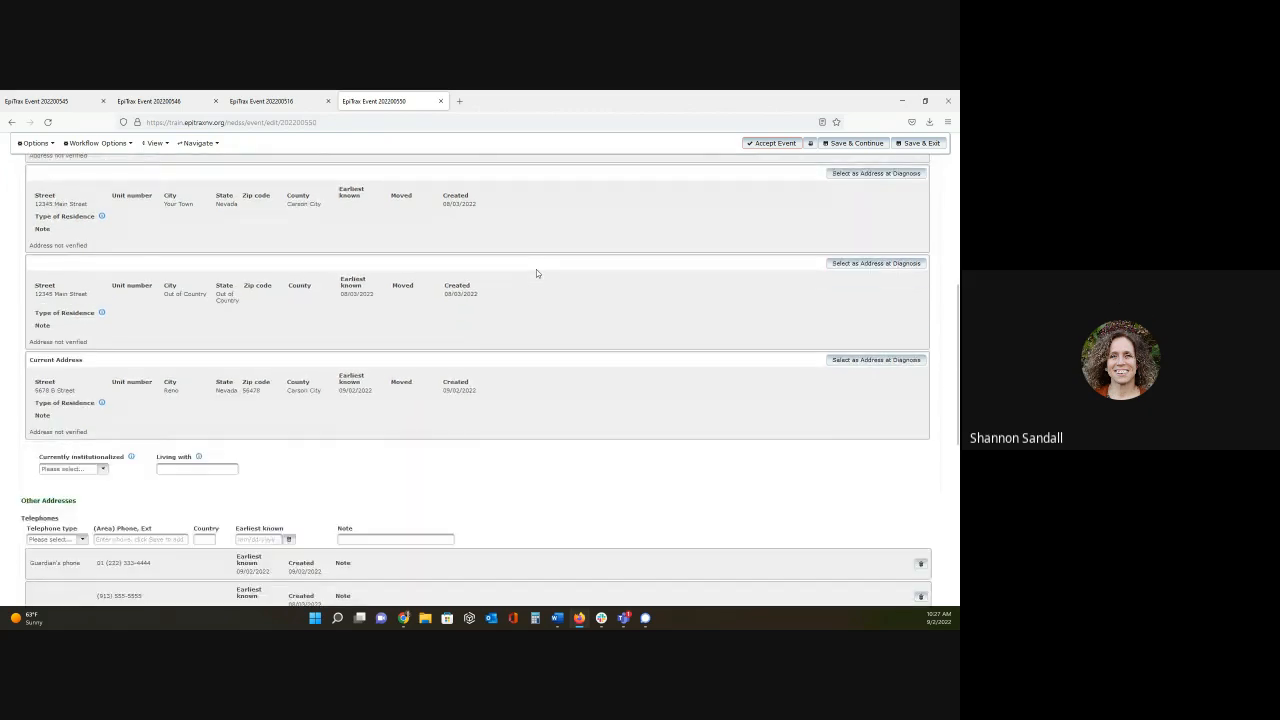
{"action": "scroll", "coordinate": [536, 273], "scroll_direction": "up", "scroll_amount": 2}
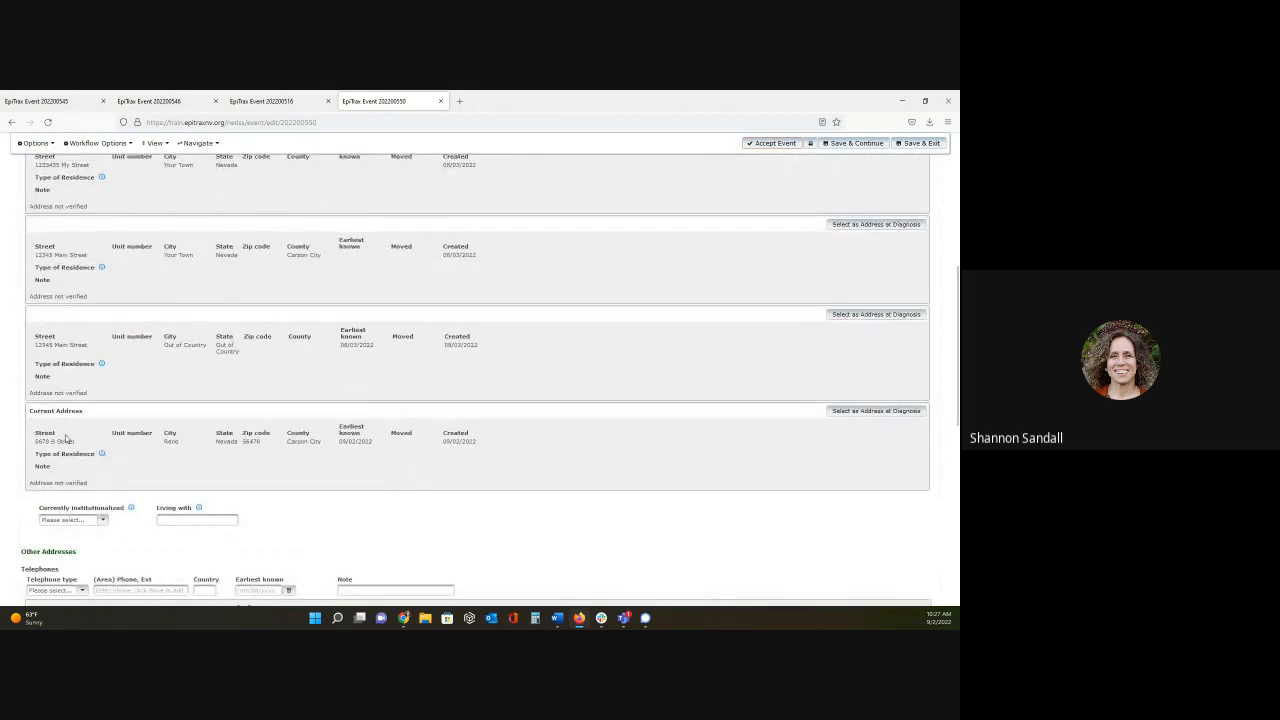
{"action": "left_click_drag", "start_coordinate": [86, 412], "coordinate": [29, 413]}
{"action": "scroll", "coordinate": [653, 421], "scroll_direction": "up", "scroll_amount": 2}
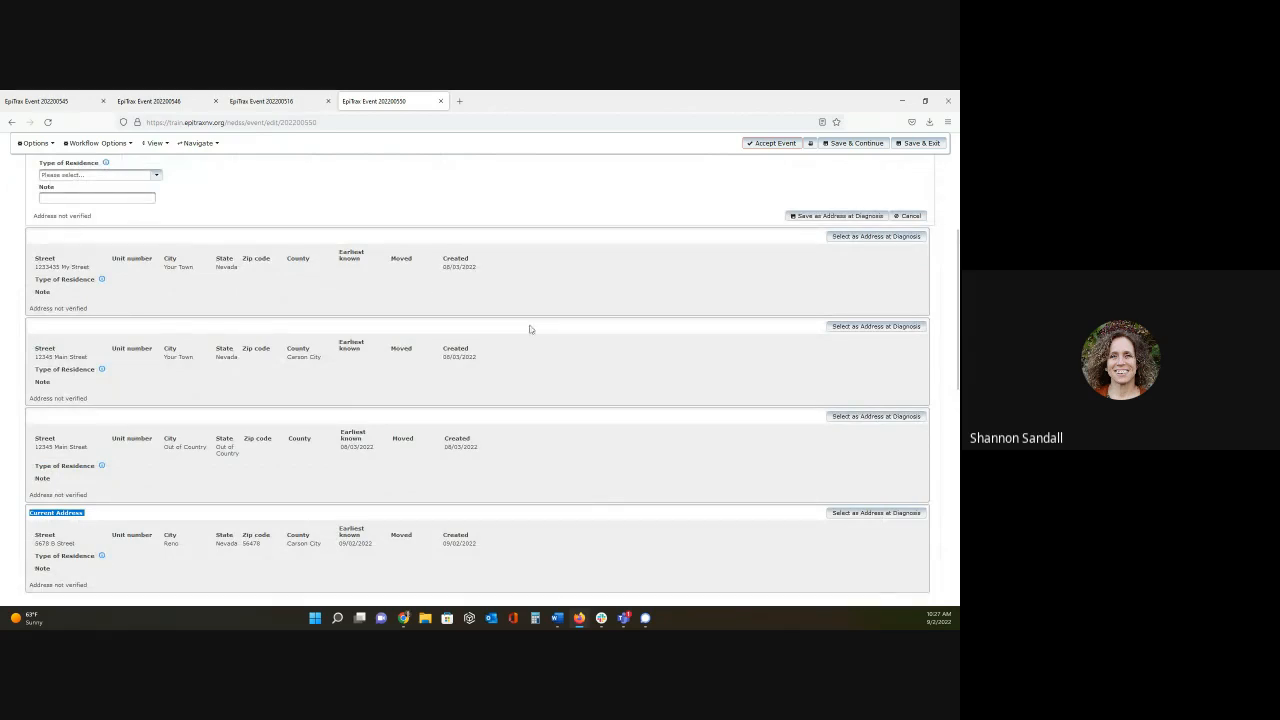
{"action": "scroll", "coordinate": [530, 329], "scroll_direction": "up", "scroll_amount": 1}
{"action": "scroll", "coordinate": [530, 329], "scroll_direction": "up", "scroll_amount": 1}
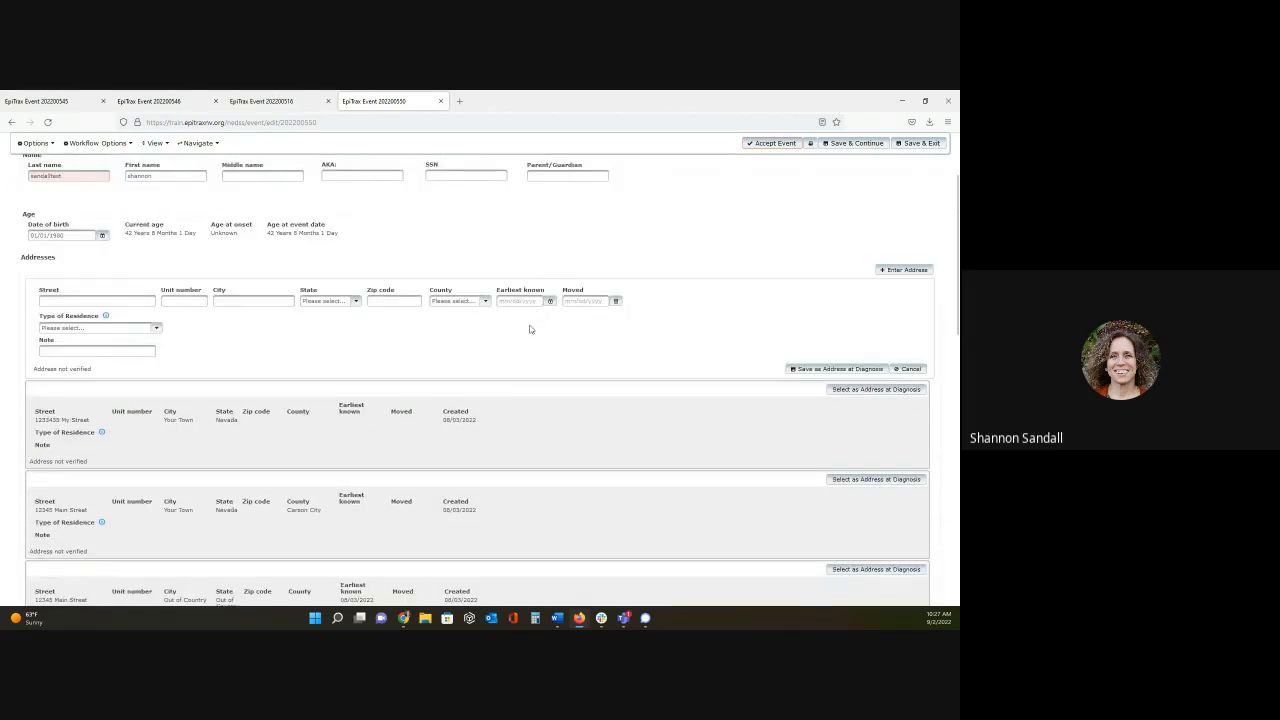
Enter the street and city of the new address, and set its state to Nevada.
{"action": "left_click", "coordinate": [121, 302]}
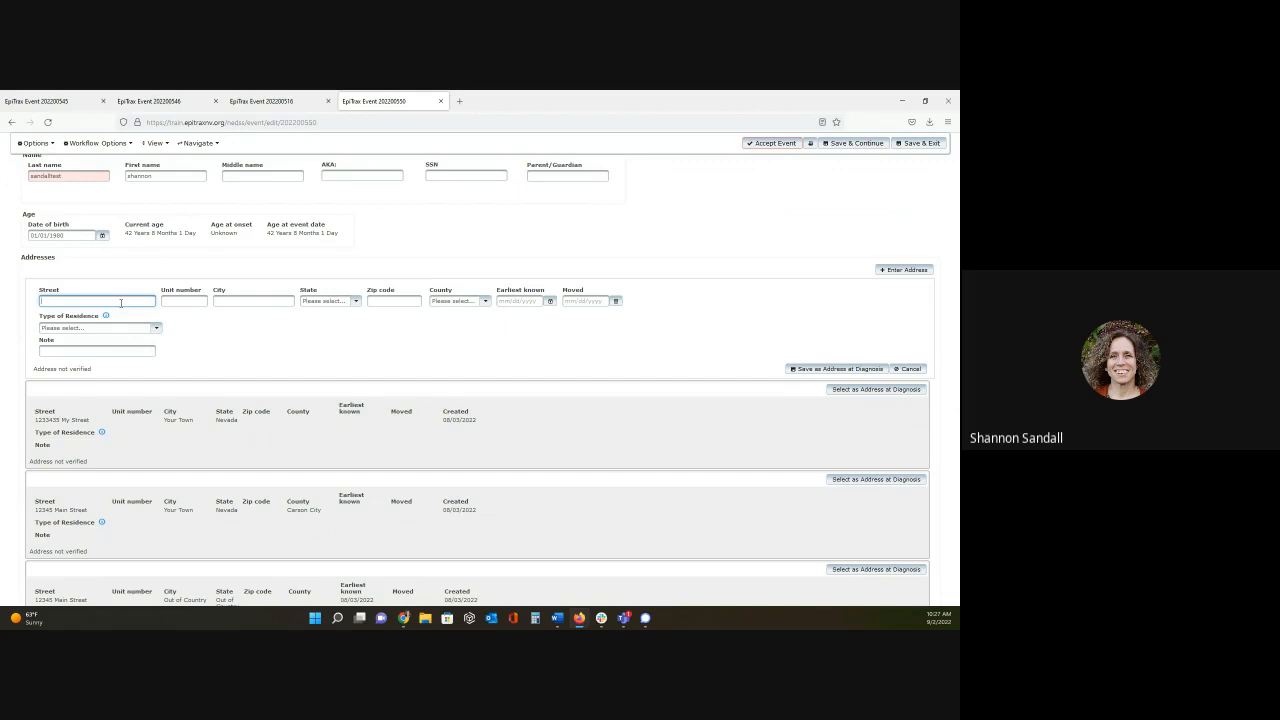
{"action": "type", "text": "87945 A Street"}
{"action": "left_click", "coordinate": [240, 301]}
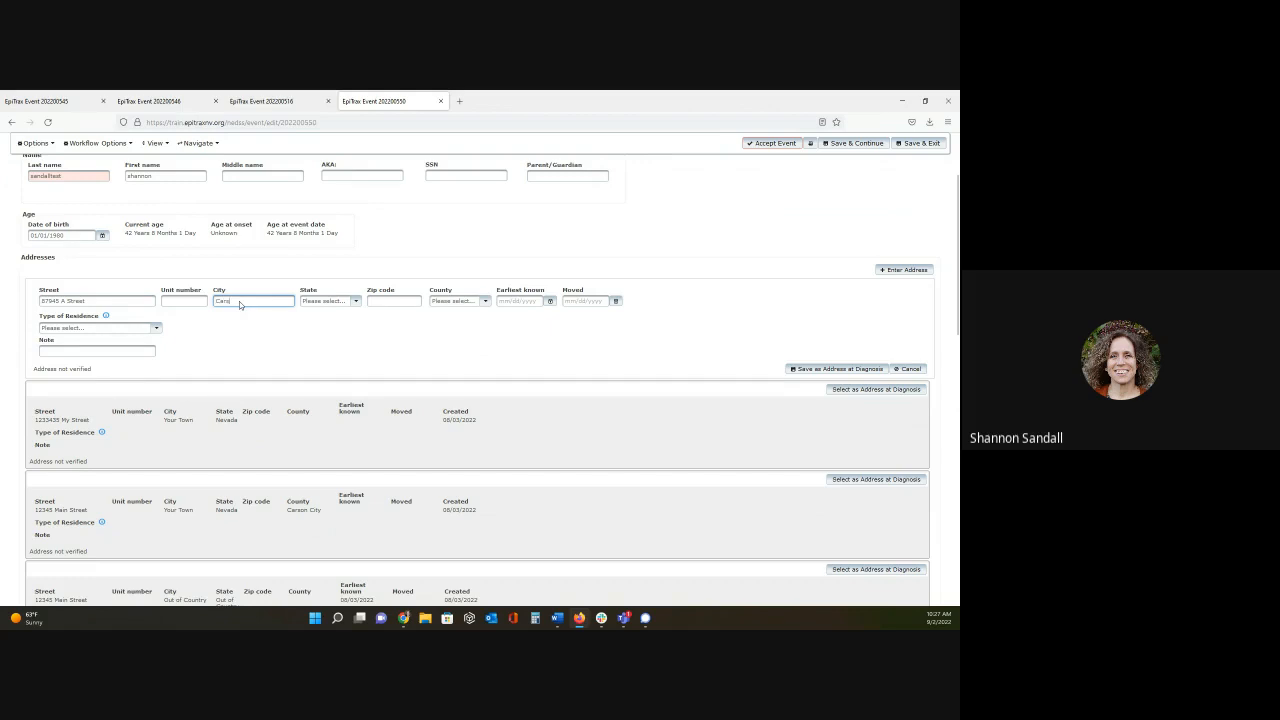
{"action": "type", "text": "Carson City"}
{"action": "left_click", "coordinate": [323, 302]}
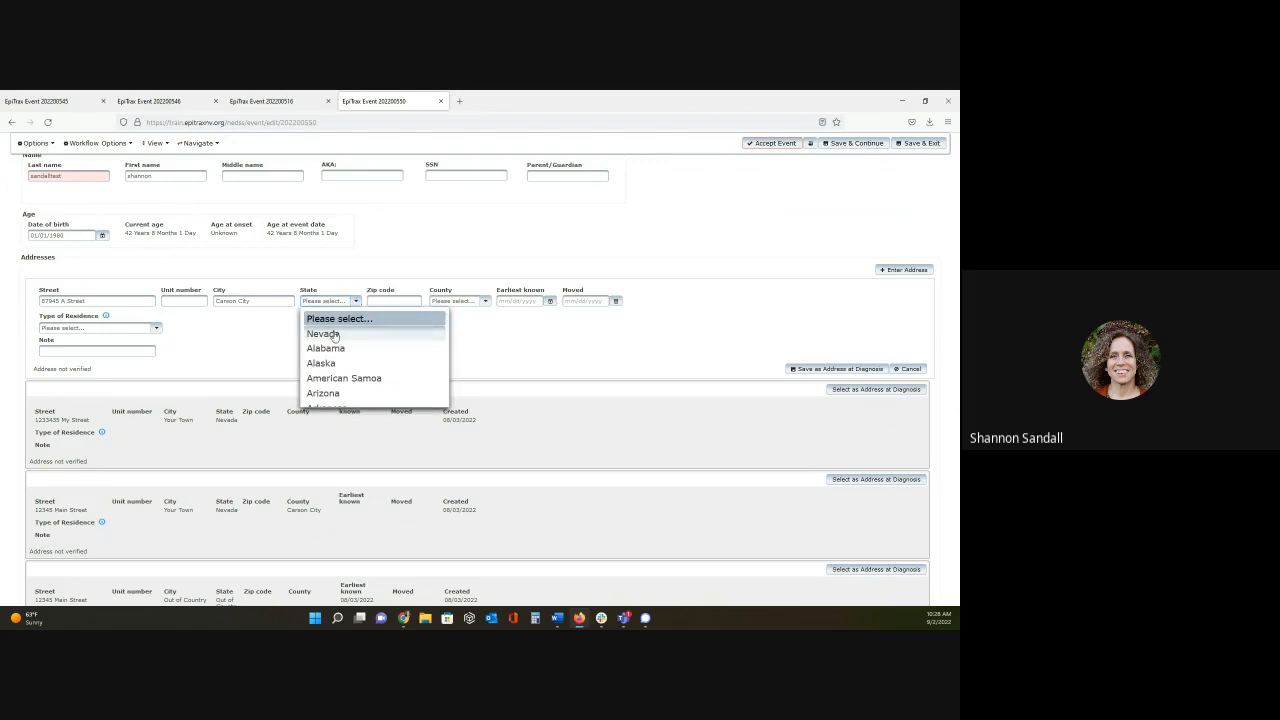
{"action": "left_click", "coordinate": [332, 334]}
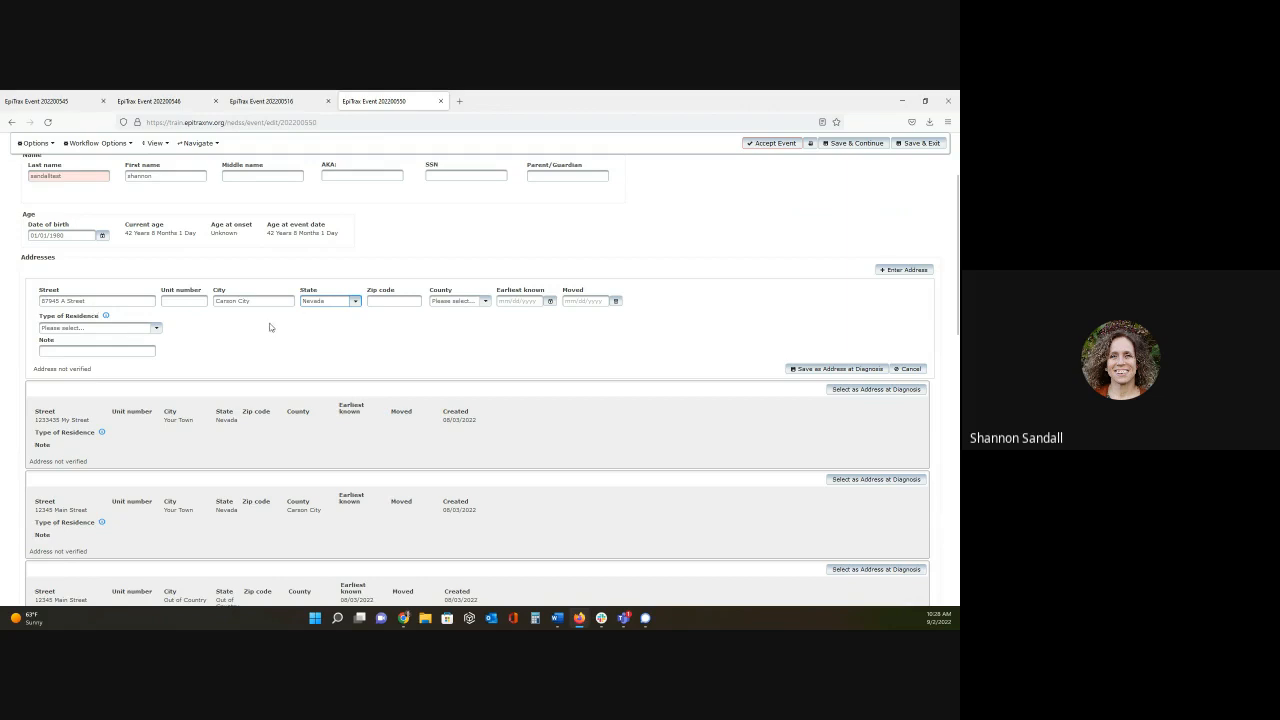
Enter the new address's zip code and set its county to Carson City.
{"action": "left_click", "coordinate": [378, 305]}
{"action": "type", "text": "89701"}
{"action": "left_click", "coordinate": [449, 301]}
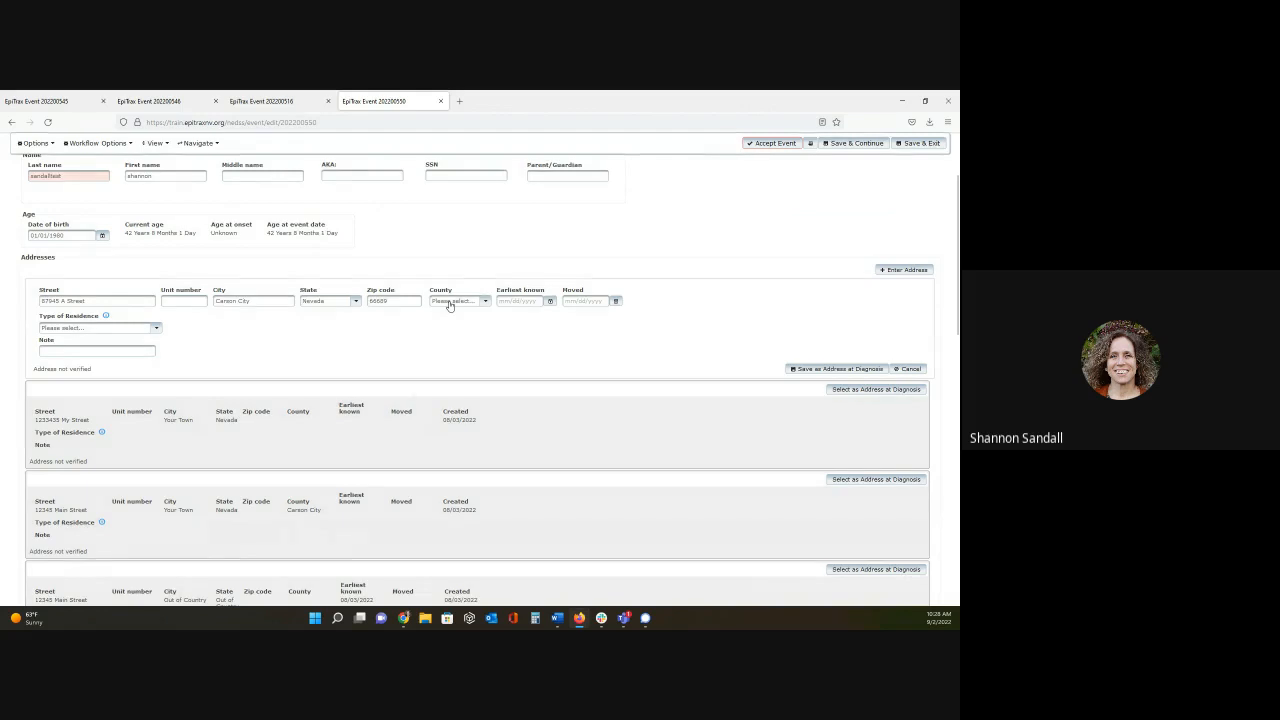
{"action": "left_click", "coordinate": [449, 303]}
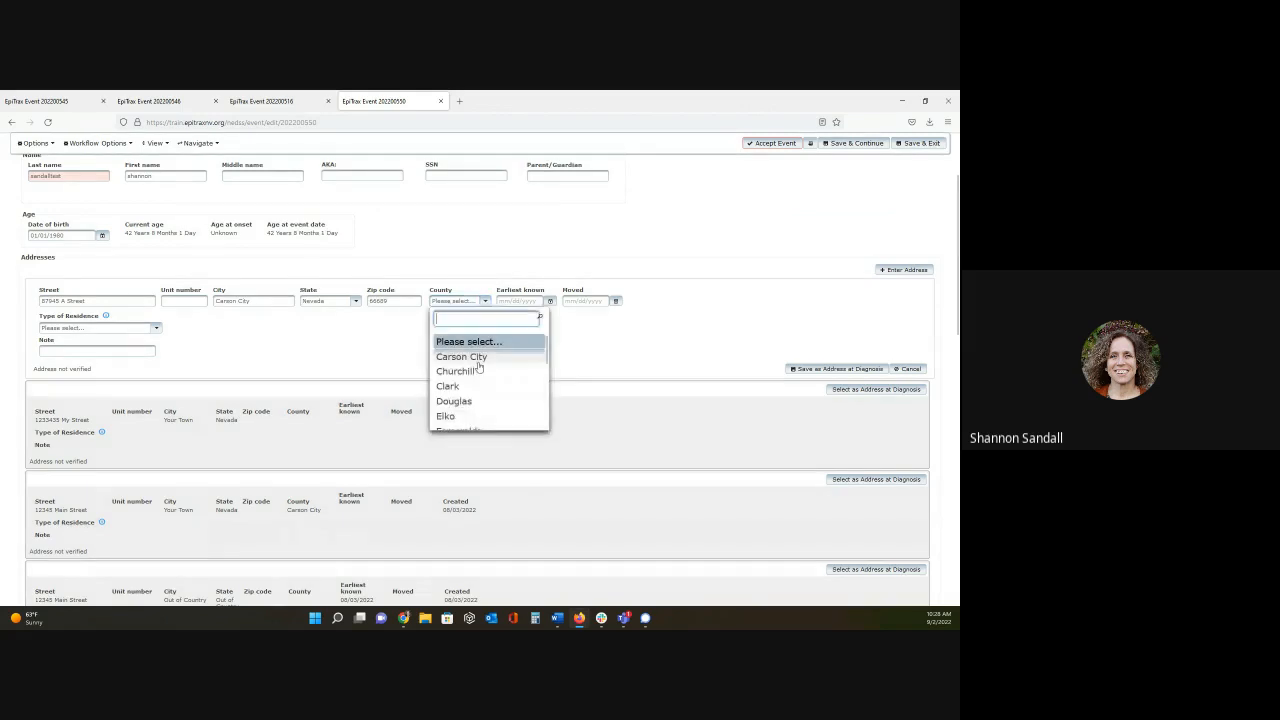
{"action": "left_click", "coordinate": [481, 358]}
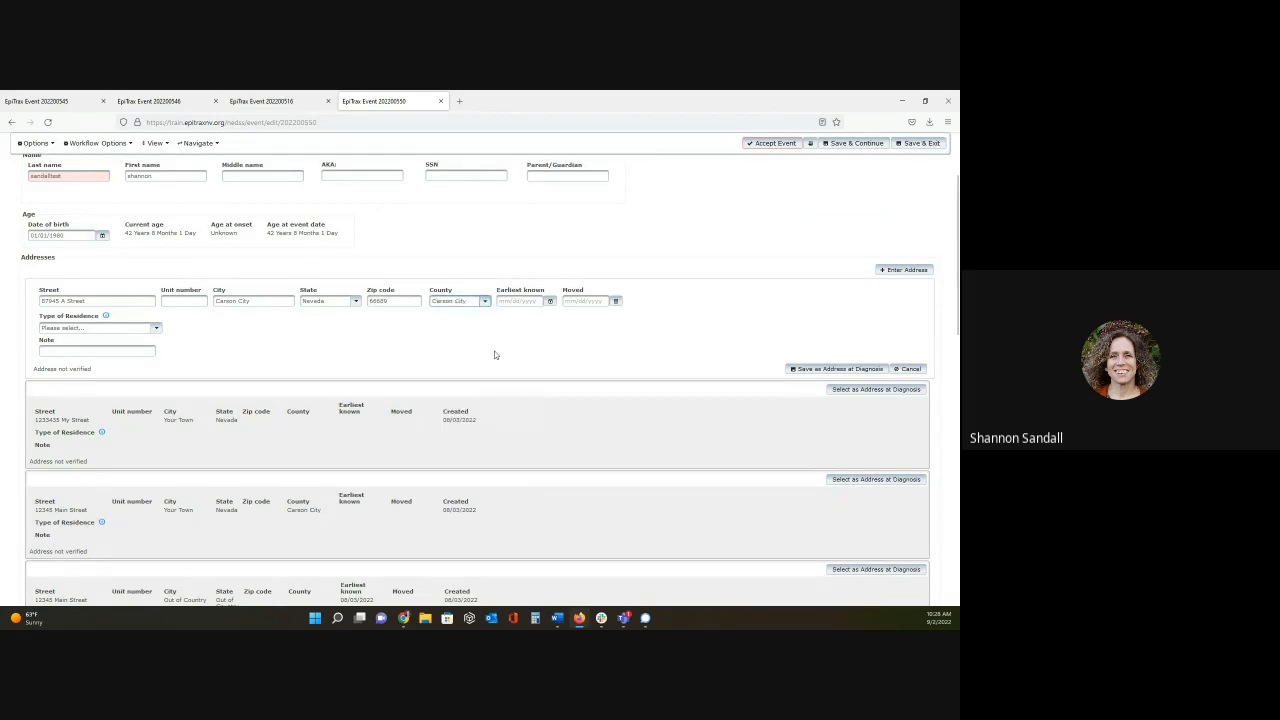
{"action": "left_click", "coordinate": [551, 304]}
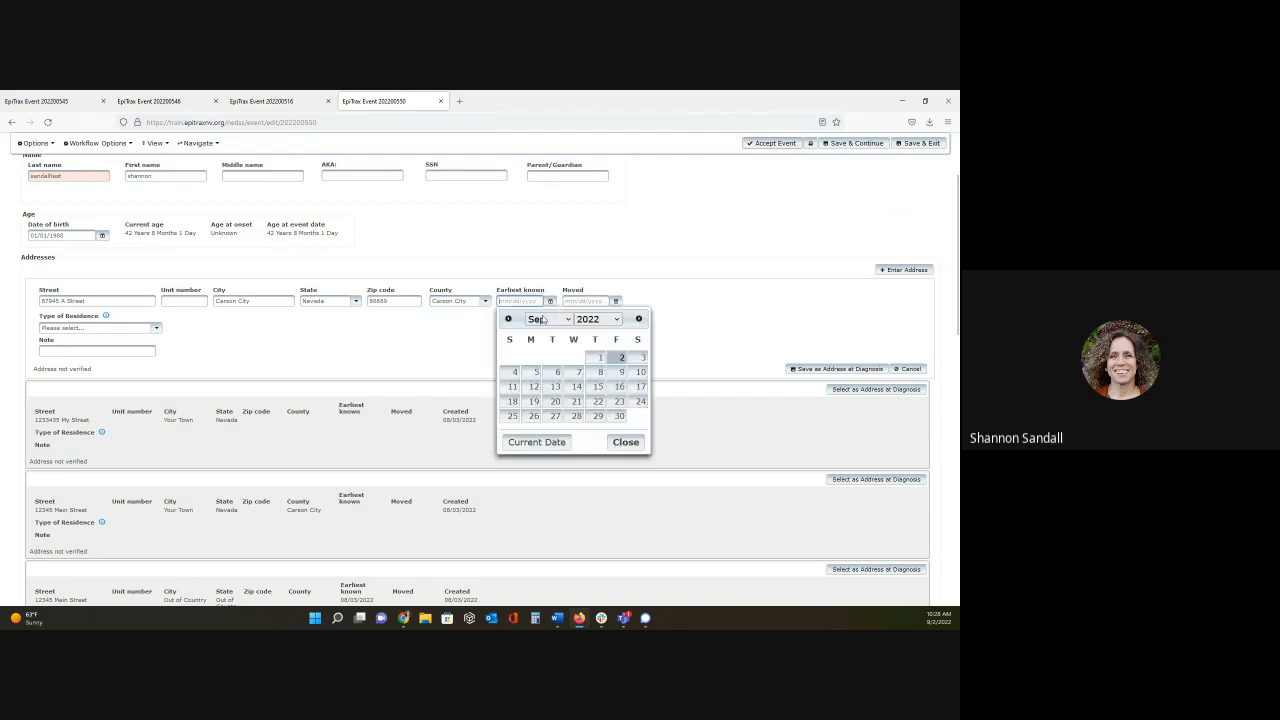
{"action": "left_click", "coordinate": [567, 322]}
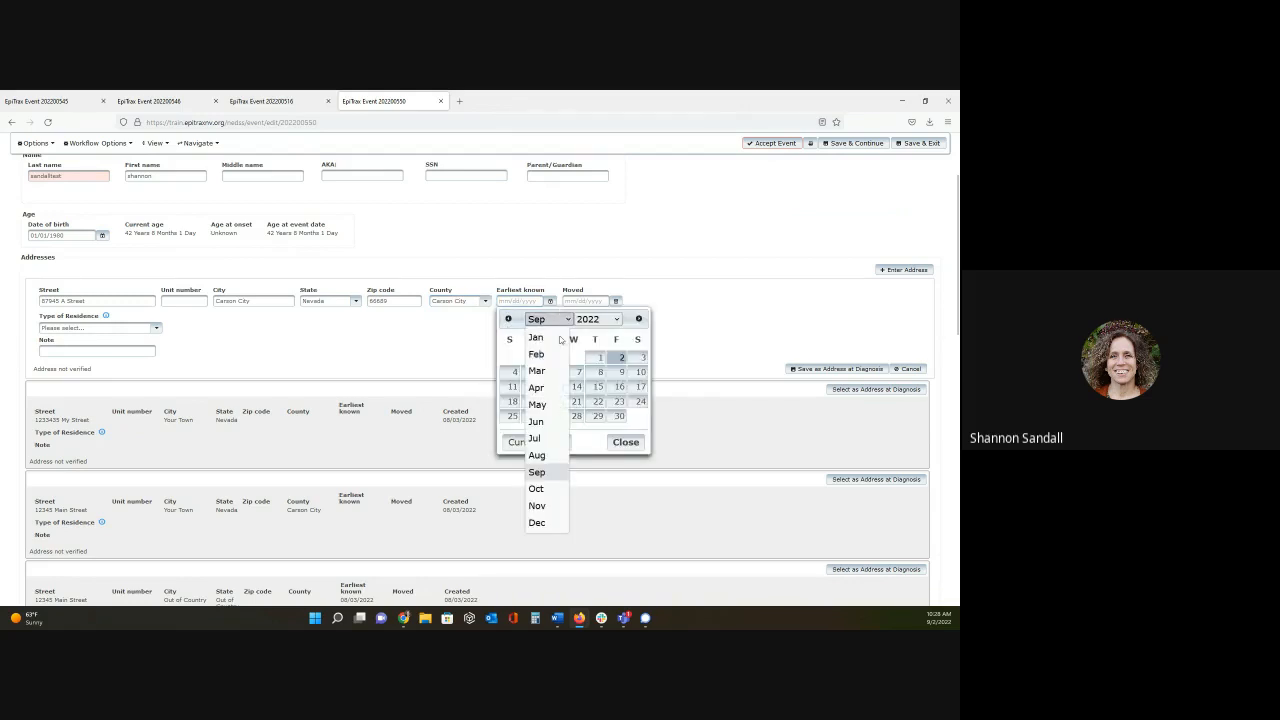
{"action": "left_click", "coordinate": [551, 355]}
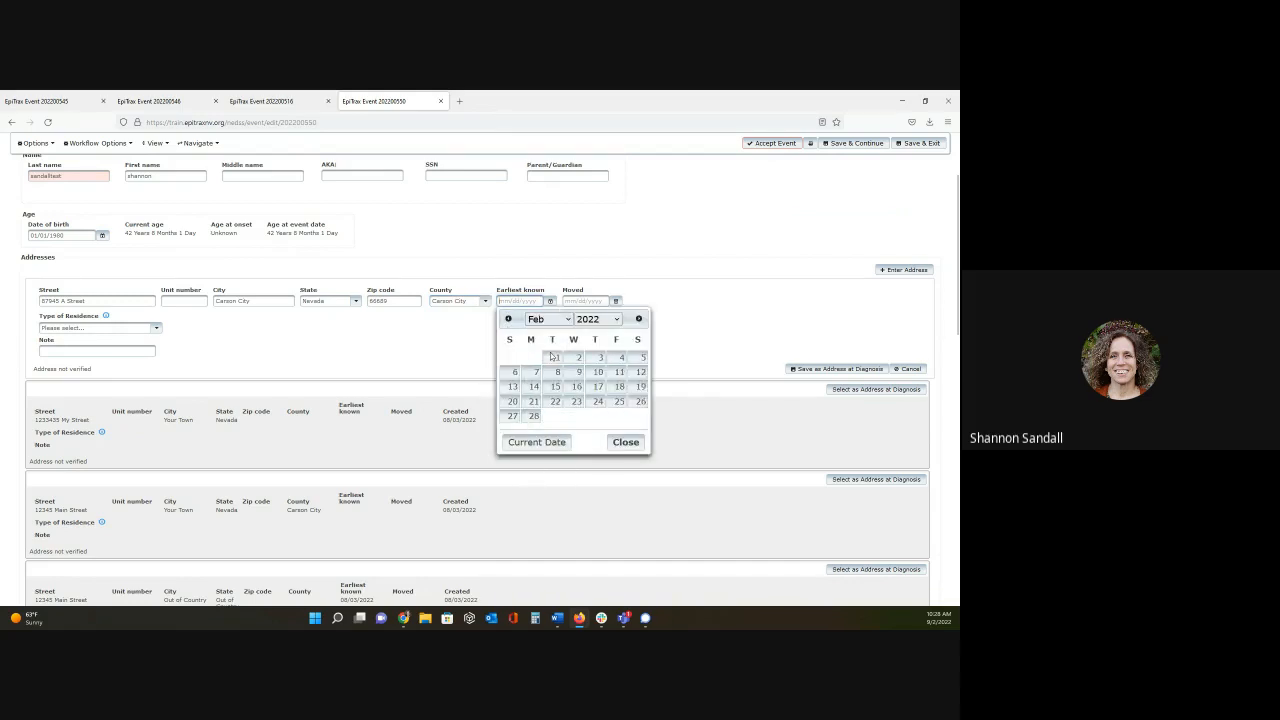
{"action": "left_click", "coordinate": [626, 442]}
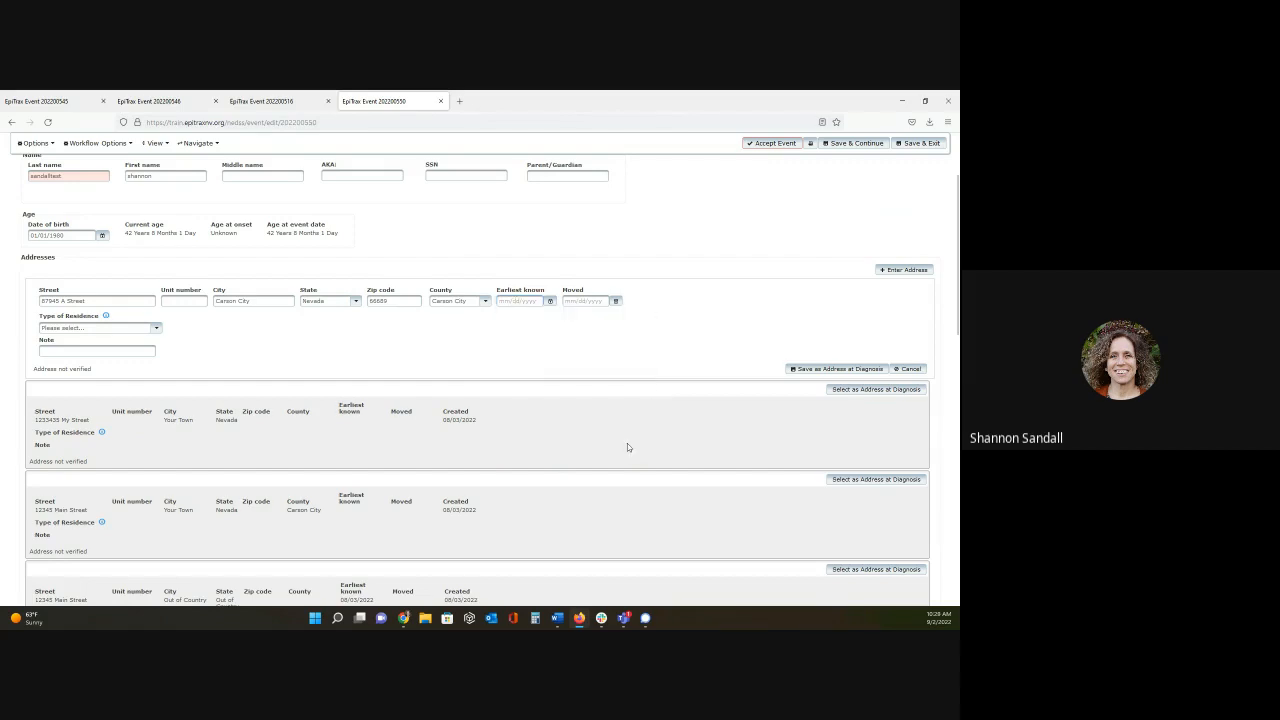
Set the new address's earliest known date to 02/03/2022.
{"action": "left_click", "coordinate": [549, 301]}
{"action": "left_click", "coordinate": [560, 320]}
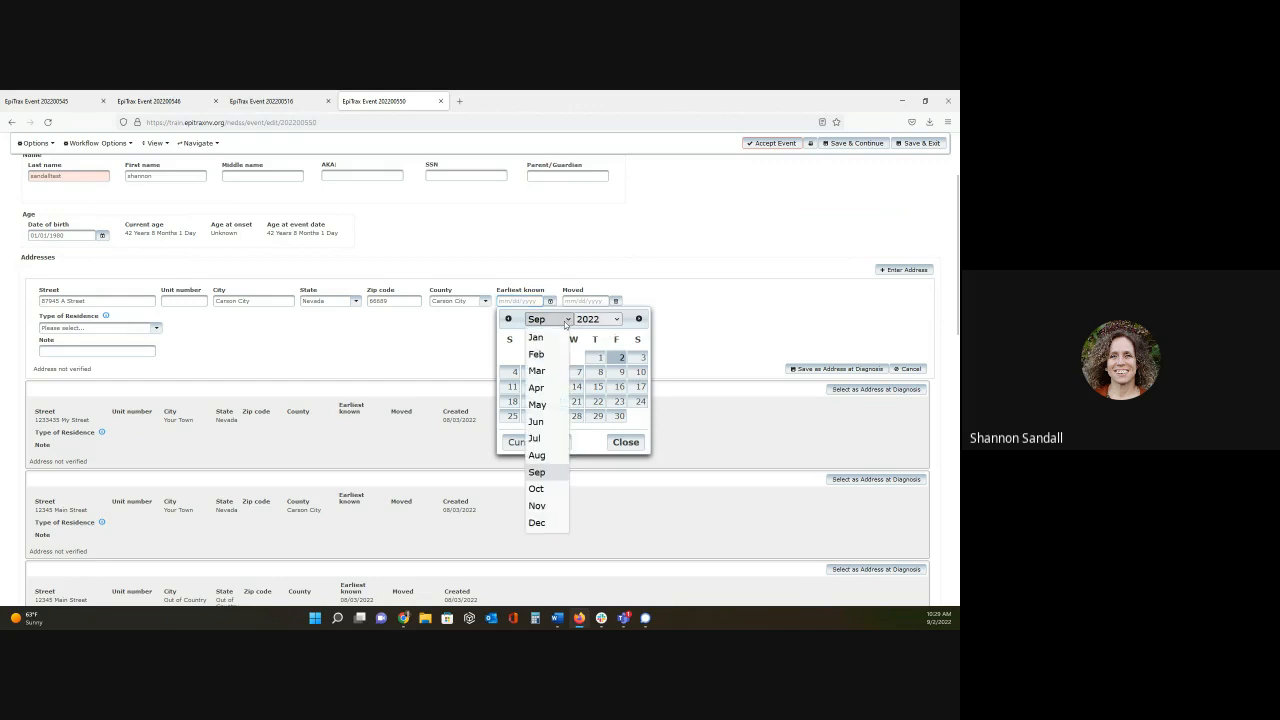
{"action": "left_click", "coordinate": [558, 362]}
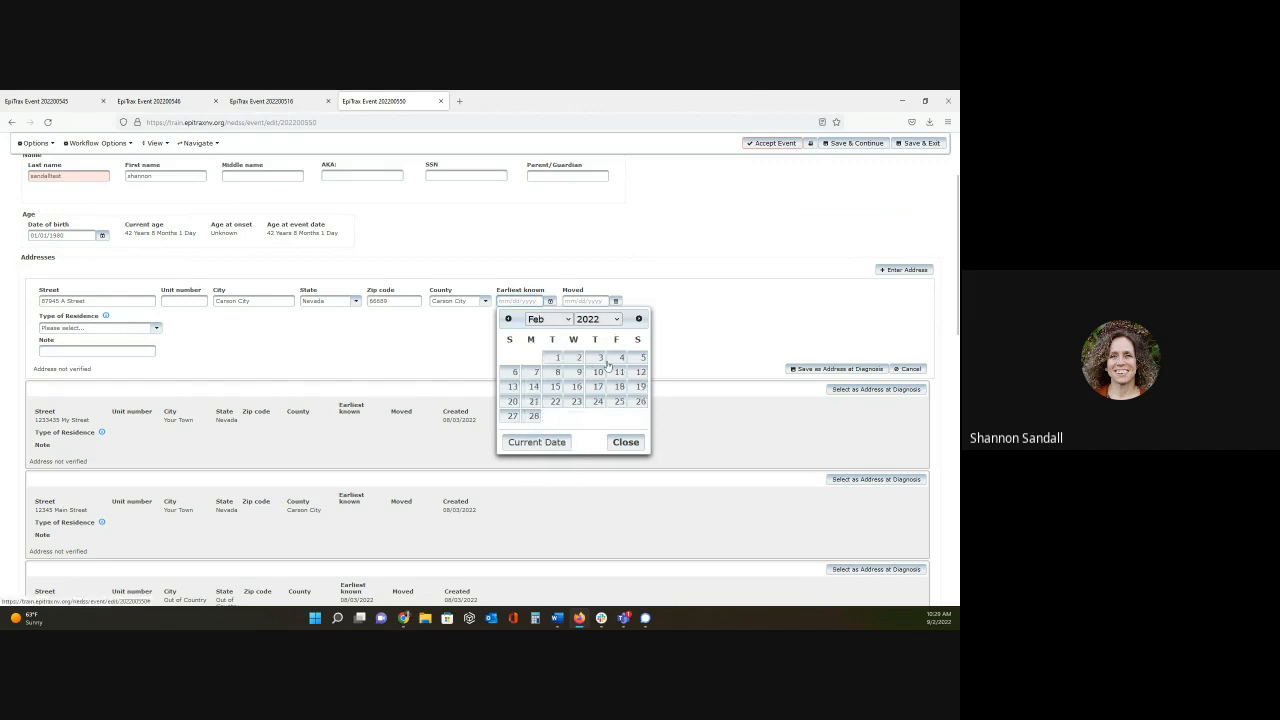
{"action": "left_click", "coordinate": [600, 357]}
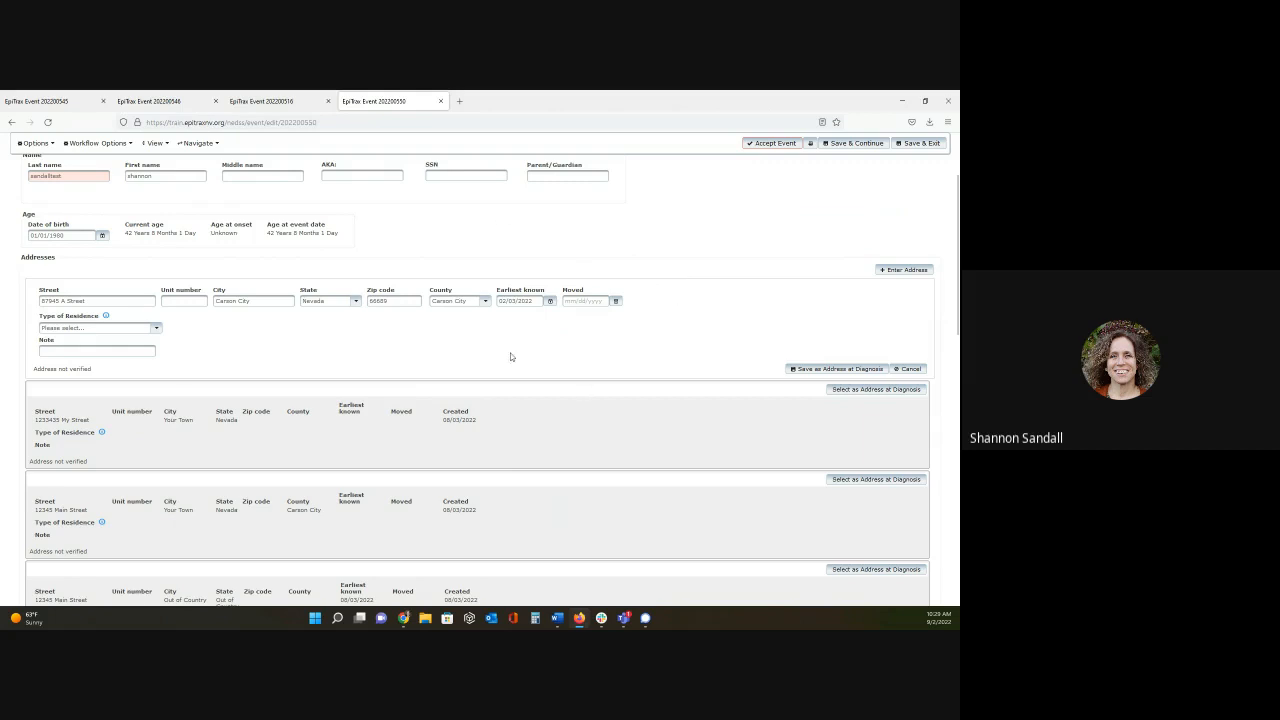
Set the new address's type of residence to B - Mobile Home.
{"action": "left_click", "coordinate": [154, 329]}
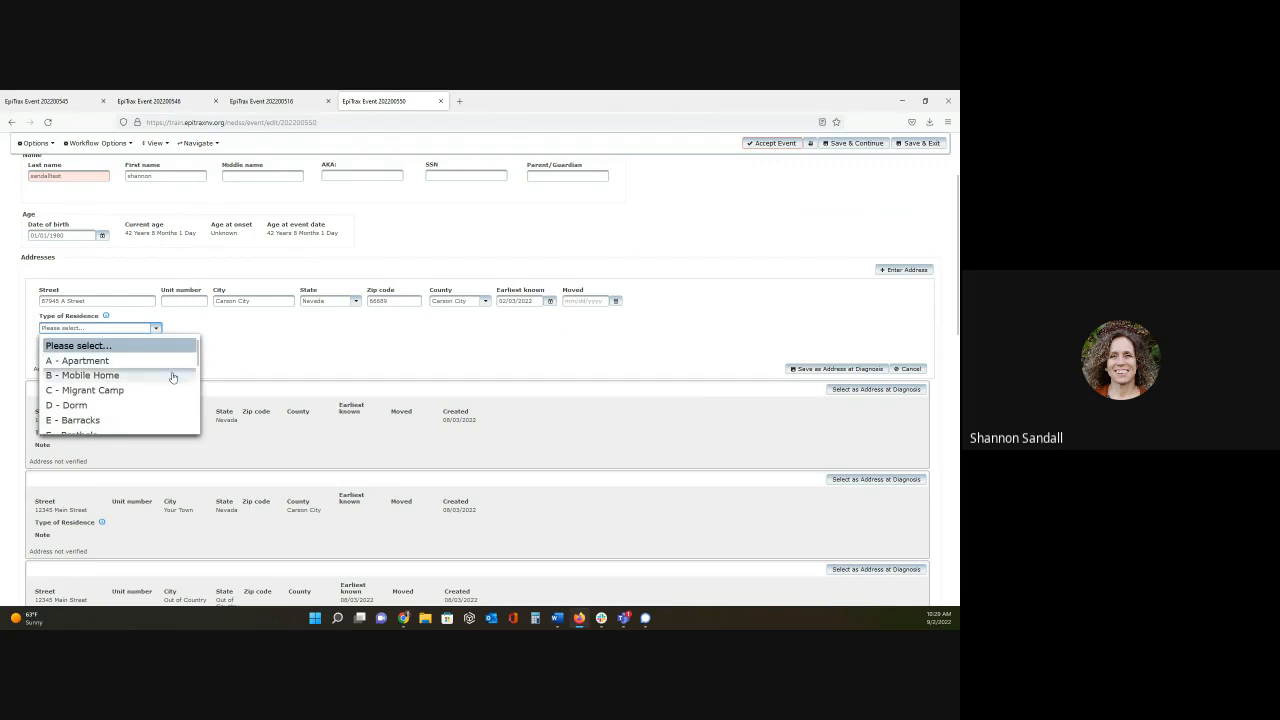
{"action": "scroll", "coordinate": [172, 377], "scroll_direction": "down", "scroll_amount": 5}
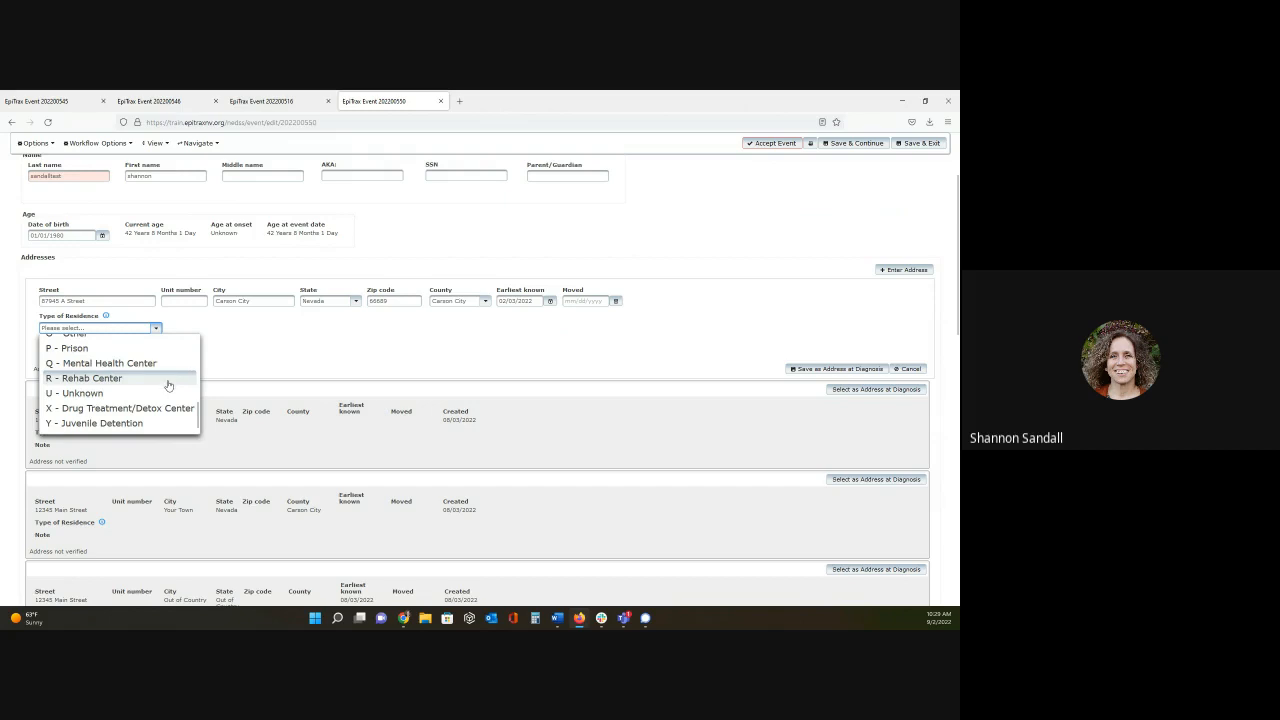
{"action": "scroll", "coordinate": [171, 366], "scroll_direction": "up", "scroll_amount": 2}
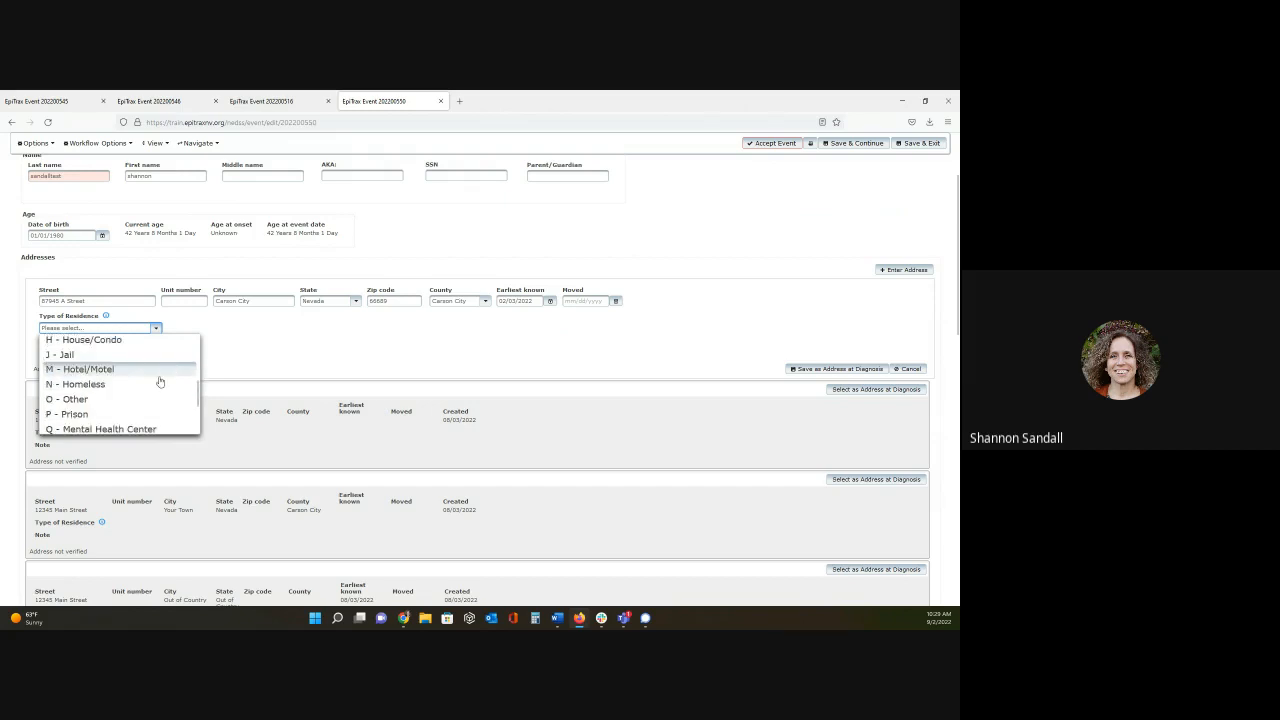
{"action": "scroll", "coordinate": [157, 383], "scroll_direction": "up", "scroll_amount": 3}
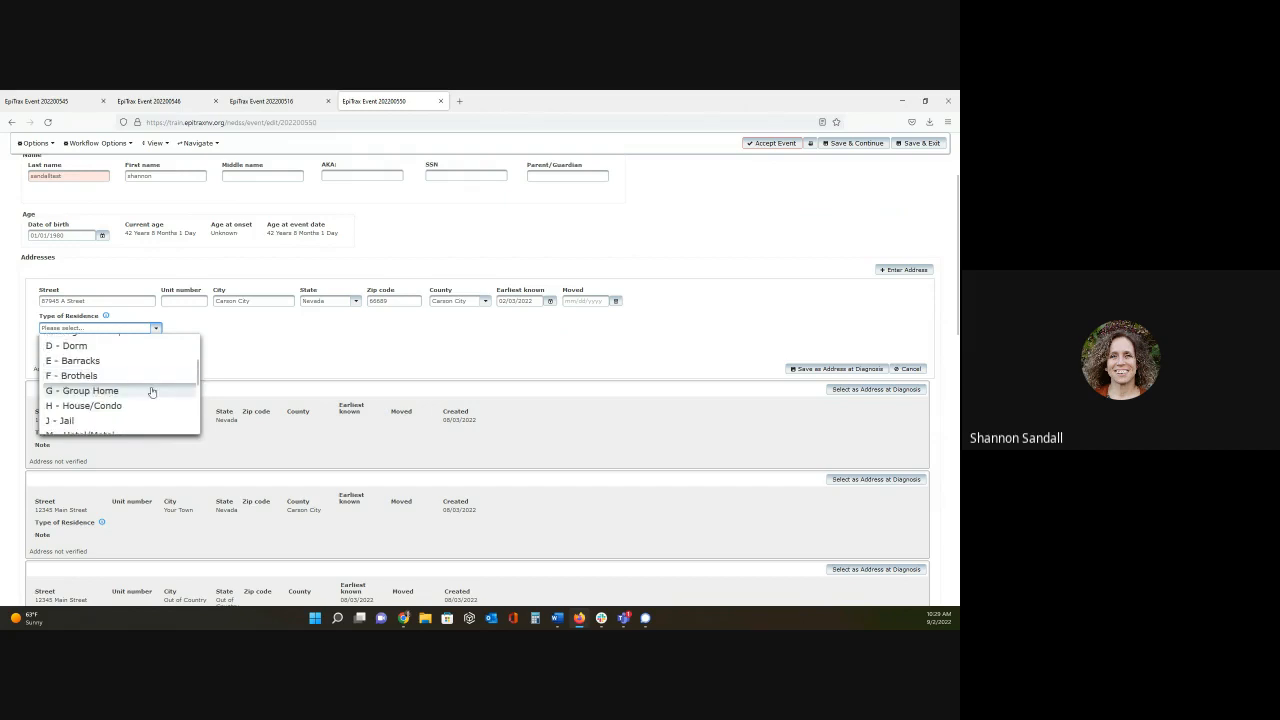
{"action": "scroll", "coordinate": [155, 367], "scroll_direction": "up", "scroll_amount": 2}
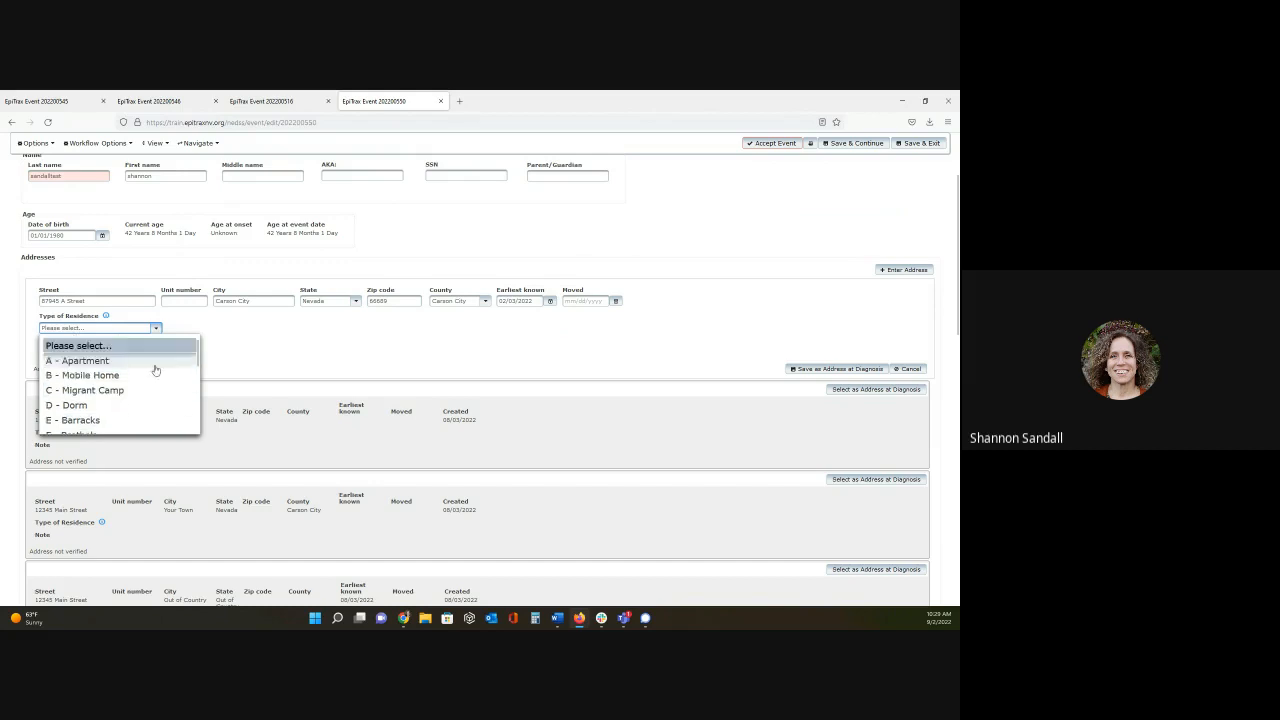
{"action": "left_click", "coordinate": [152, 375]}
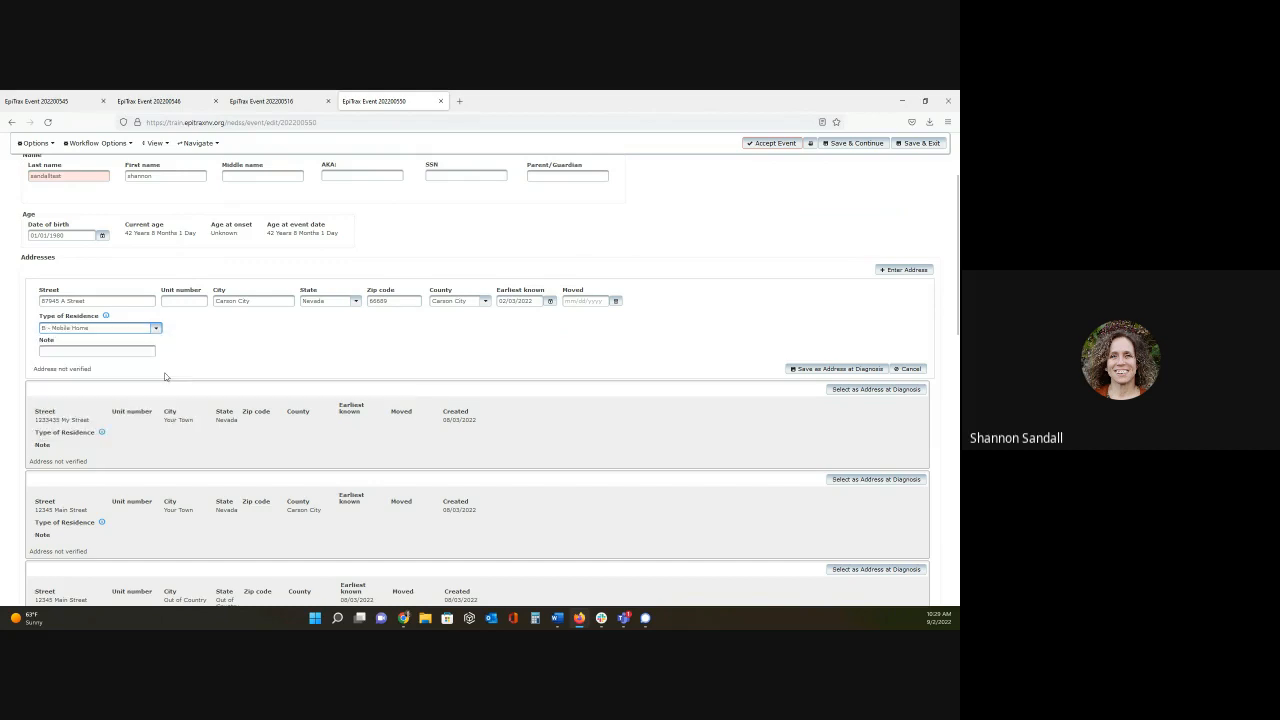
{"action": "left_click", "coordinate": [91, 351]}
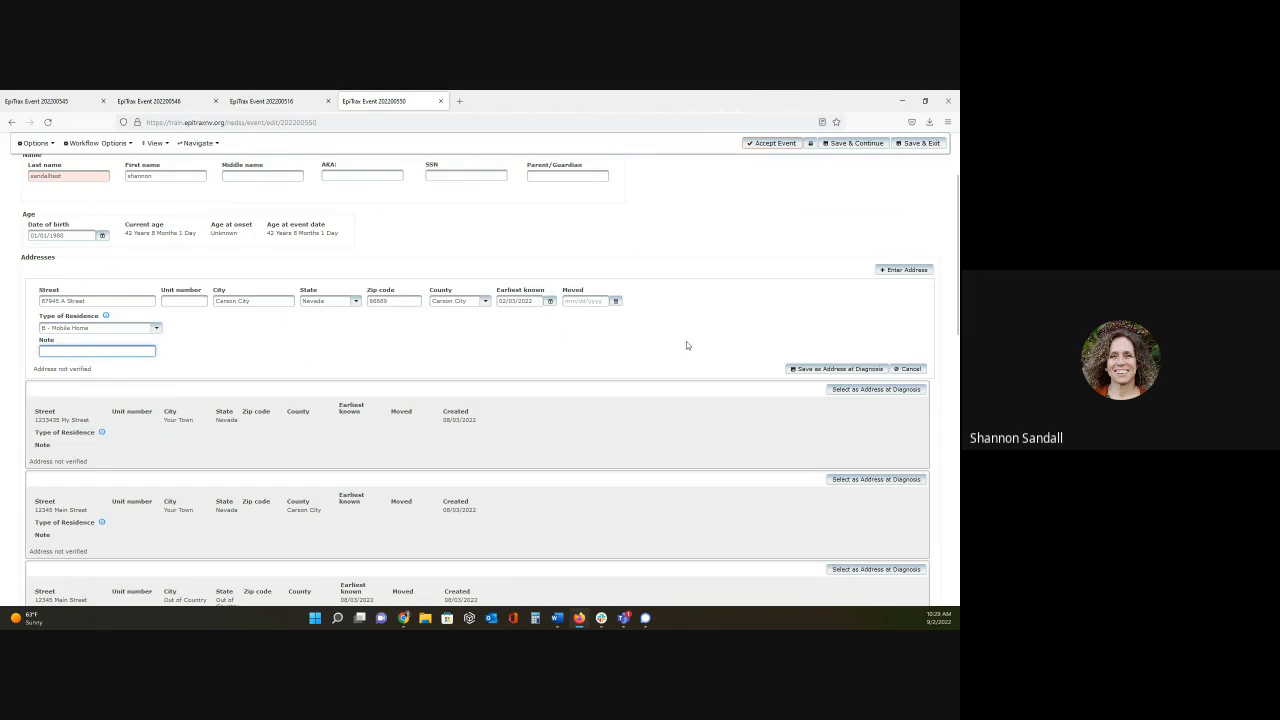
Save the morbidity event with the new address and keep it open for editing.
{"action": "scroll", "coordinate": [686, 343], "scroll_direction": "up", "scroll_amount": 1}
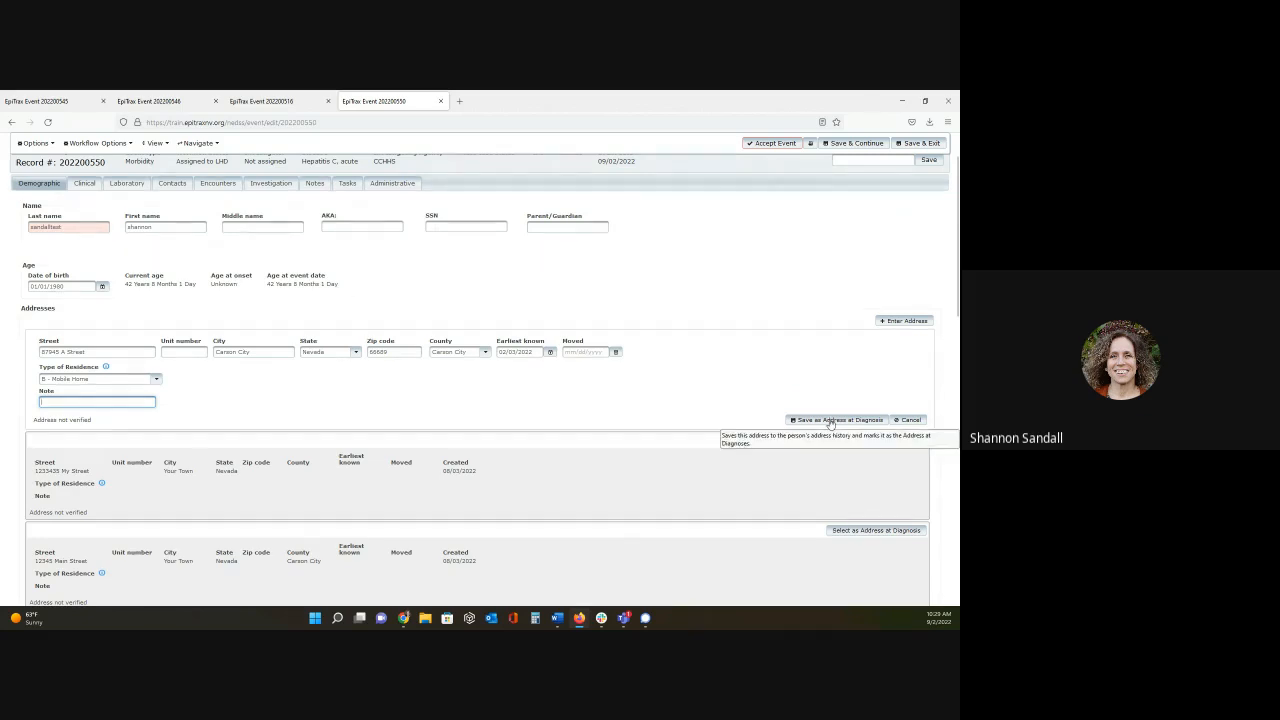
{"action": "scroll", "coordinate": [786, 340], "scroll_direction": "up", "scroll_amount": 1}
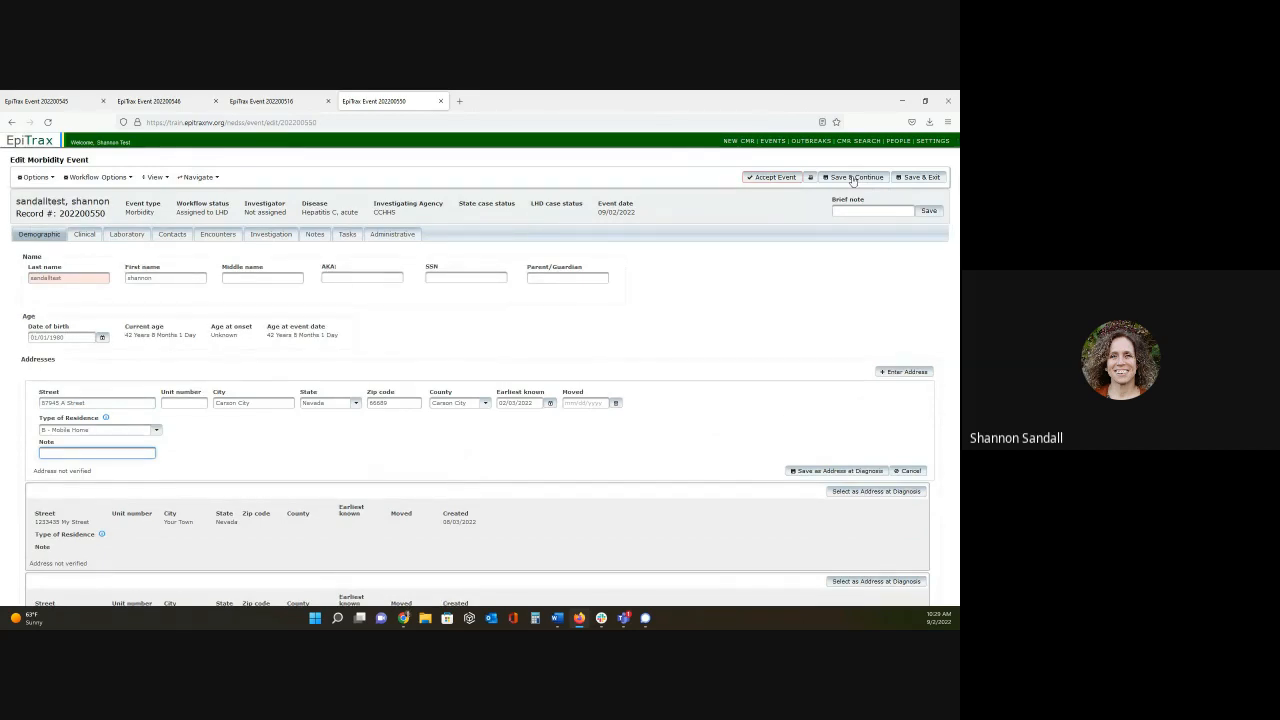
{"action": "left_click", "coordinate": [852, 178]}
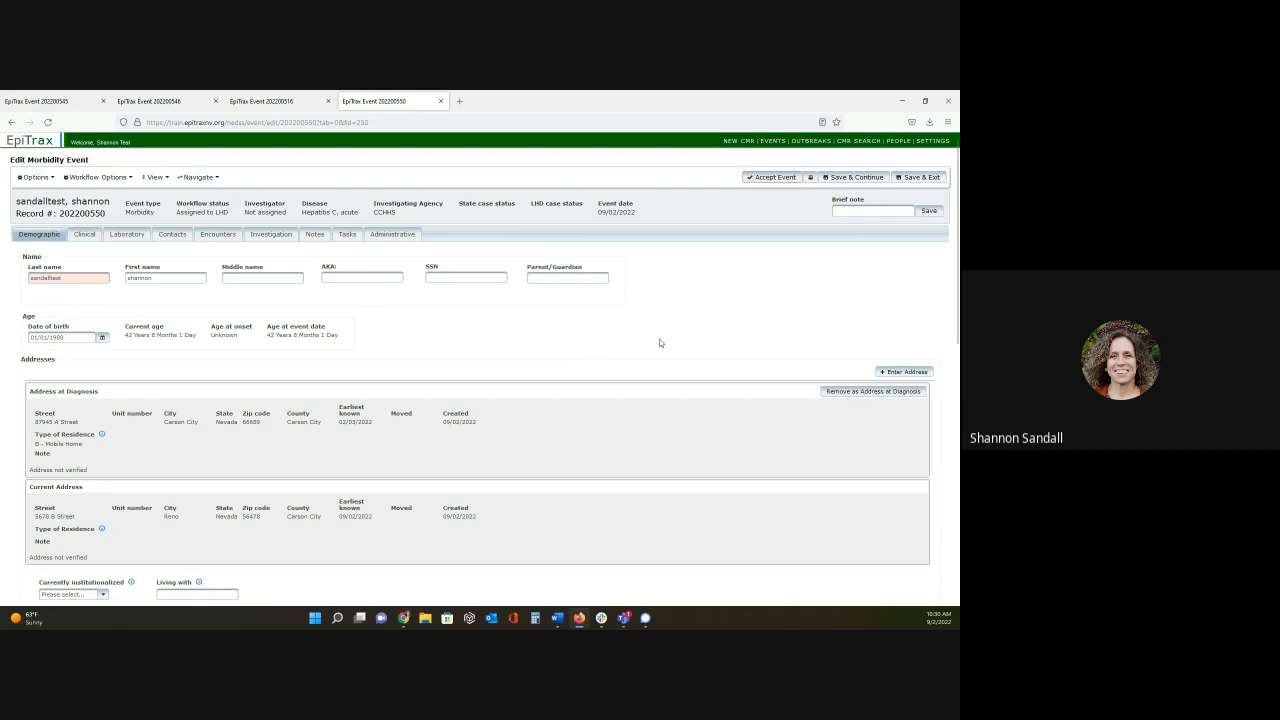
Compare the address at diagnosis with the current address, including the current address's earliest known date.
{"action": "scroll", "coordinate": [604, 321], "scroll_direction": "down", "scroll_amount": 2}
{"action": "scroll", "coordinate": [604, 321], "scroll_direction": "down", "scroll_amount": 2}
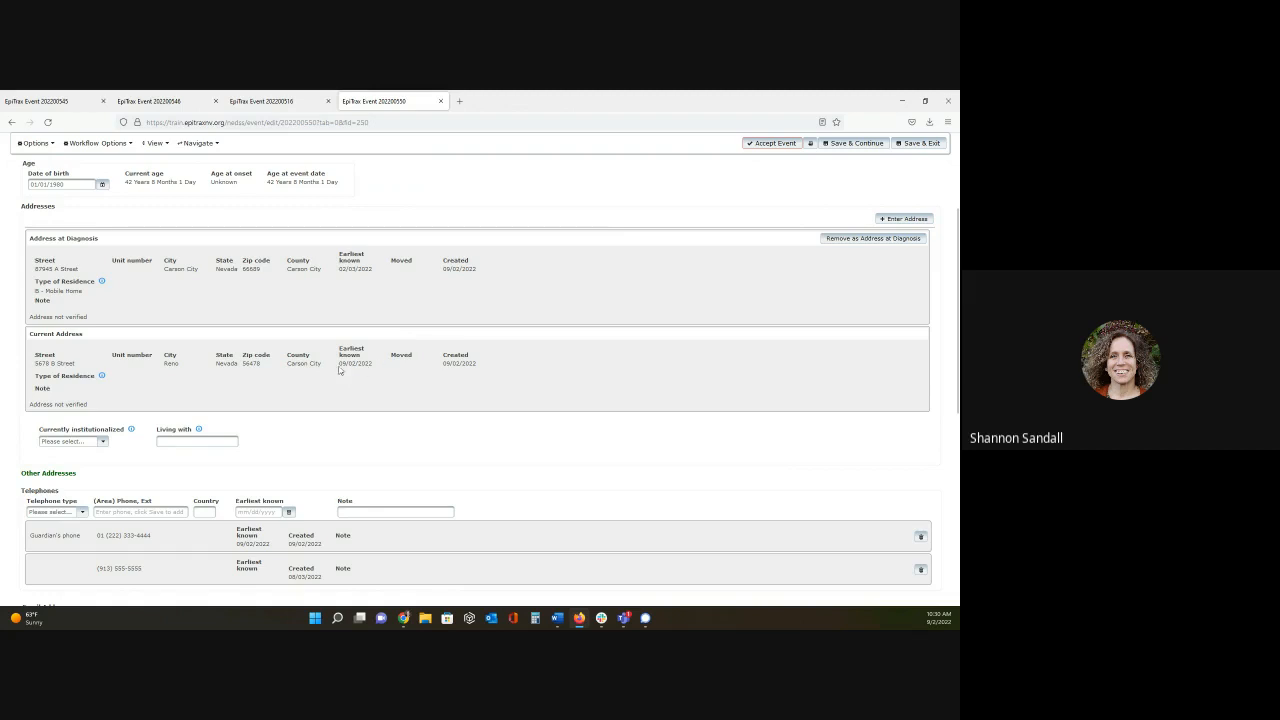
{"action": "left_click_drag", "start_coordinate": [341, 366], "coordinate": [373, 368]}
{"action": "scroll", "coordinate": [392, 338], "scroll_direction": "up", "scroll_amount": 3}
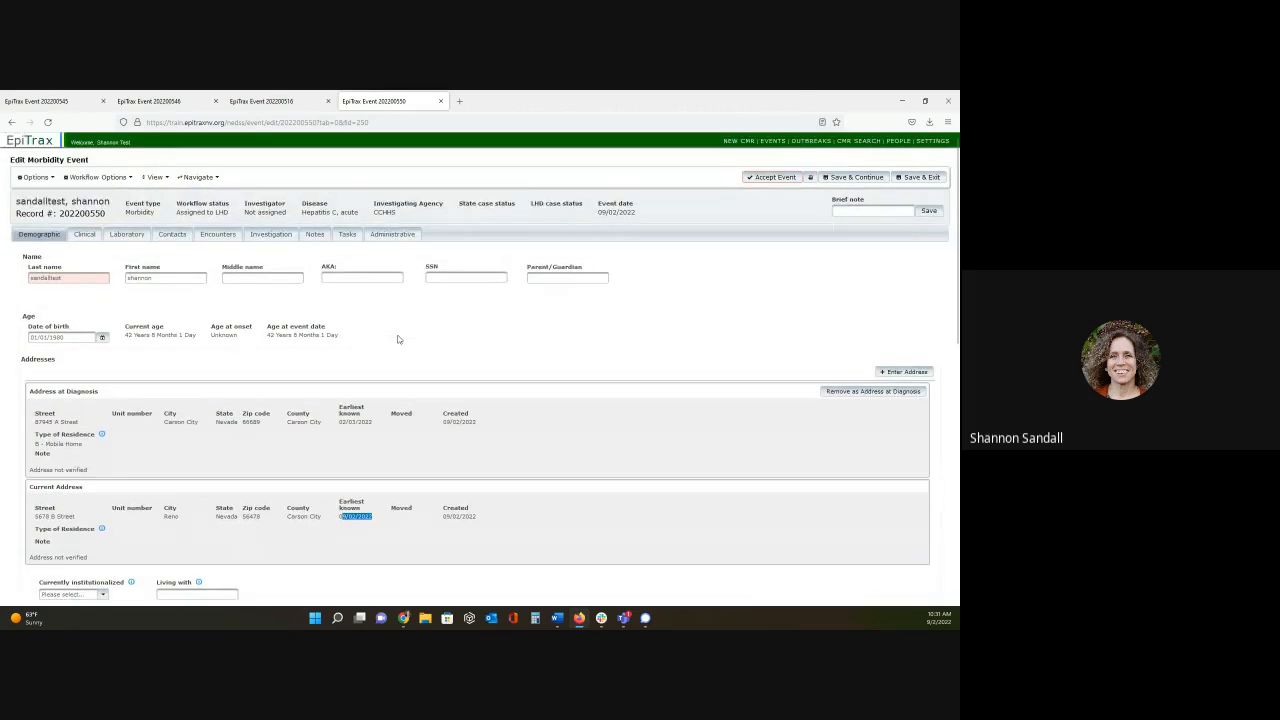
Enter a new telephone entry of type Home with the person's phone number and country code 01.
{"action": "scroll", "coordinate": [397, 339], "scroll_direction": "down", "scroll_amount": 5}
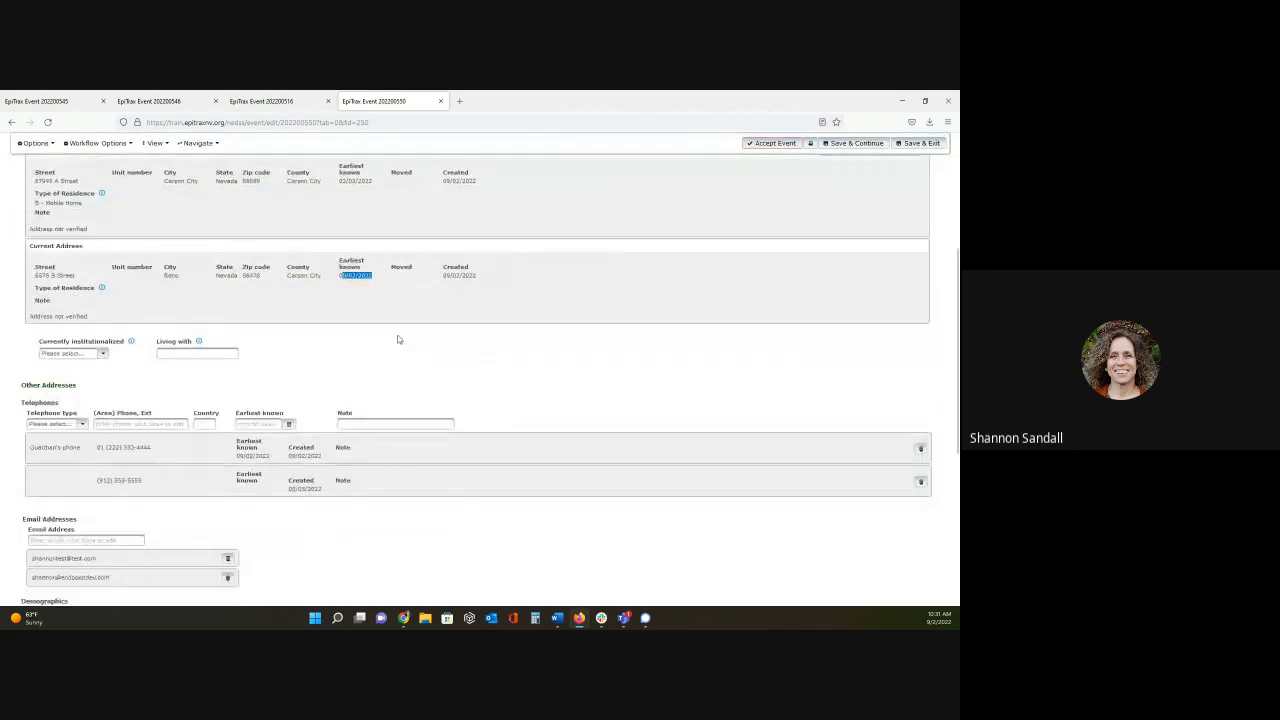
{"action": "scroll", "coordinate": [397, 339], "scroll_direction": "down", "scroll_amount": 1}
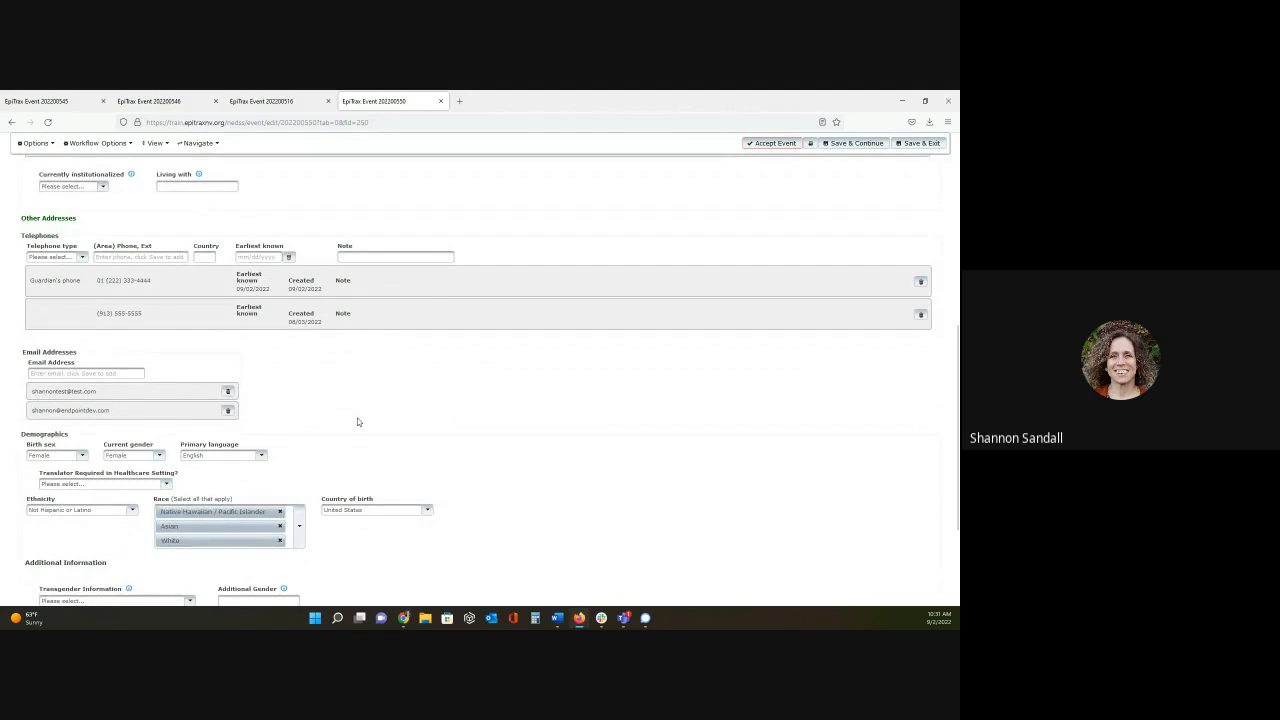
{"action": "left_click", "coordinate": [81, 257]}
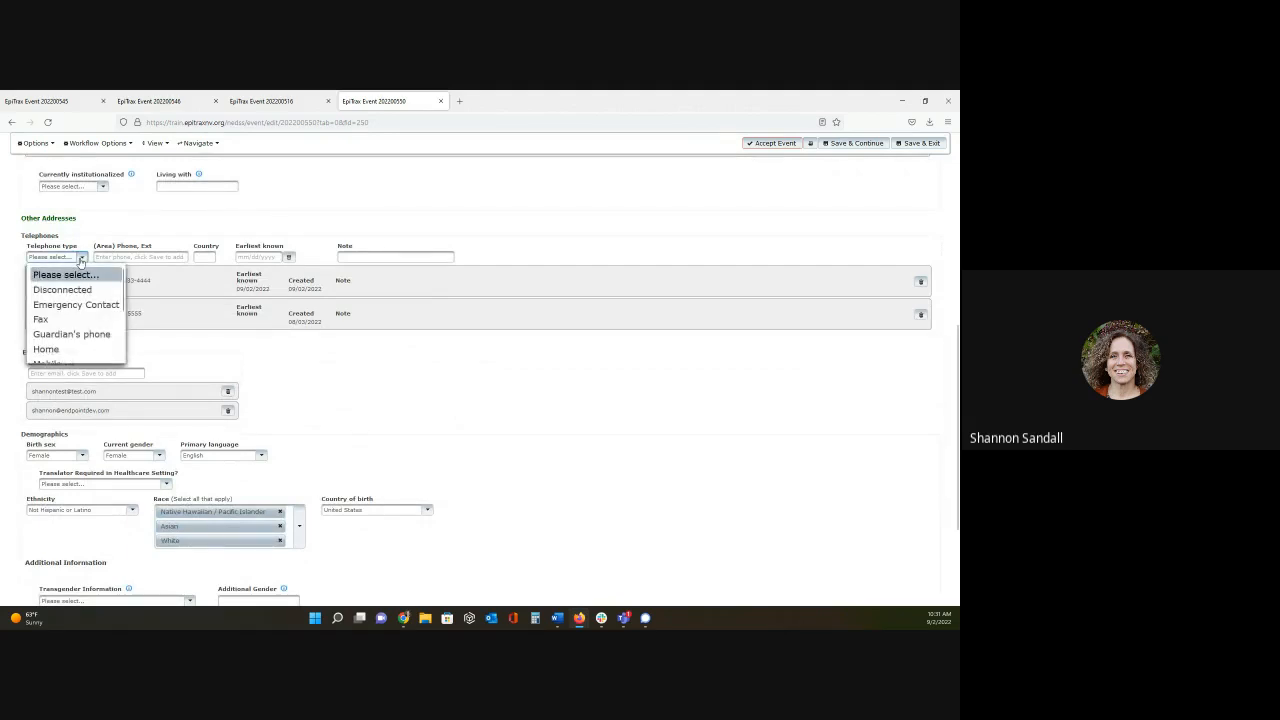
{"action": "left_click", "coordinate": [86, 349]}
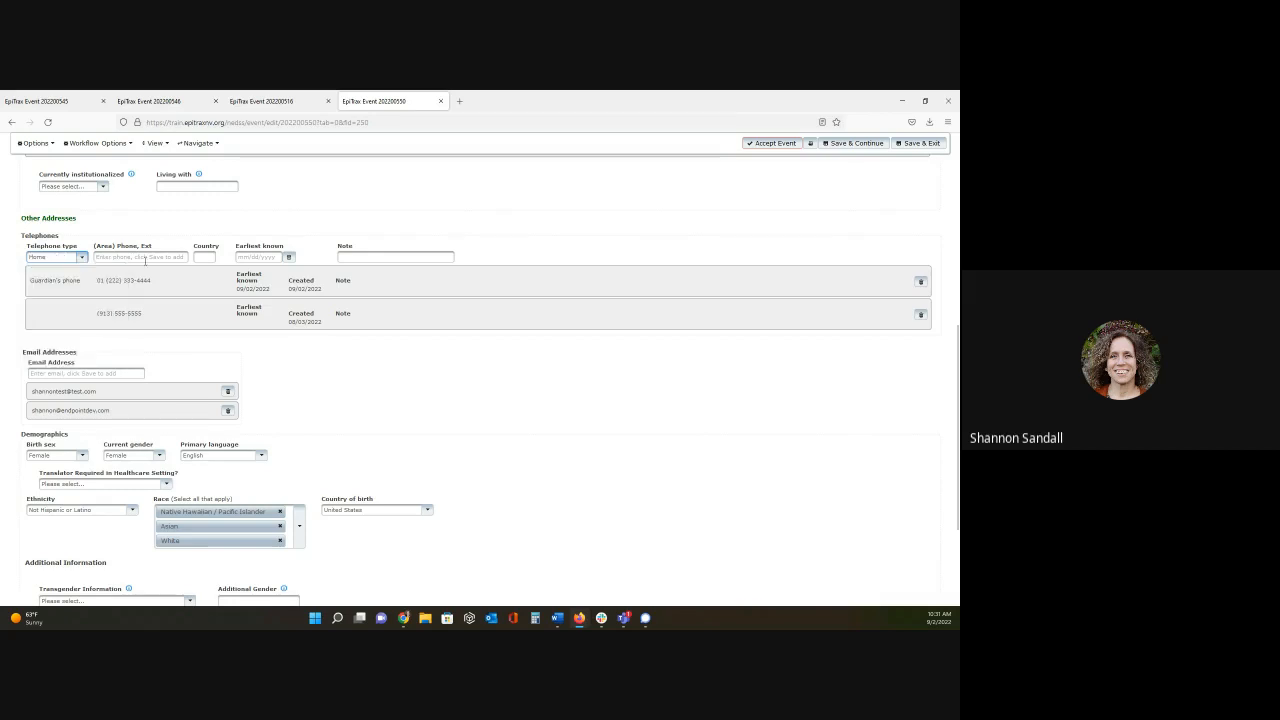
{"action": "left_click", "coordinate": [146, 258]}
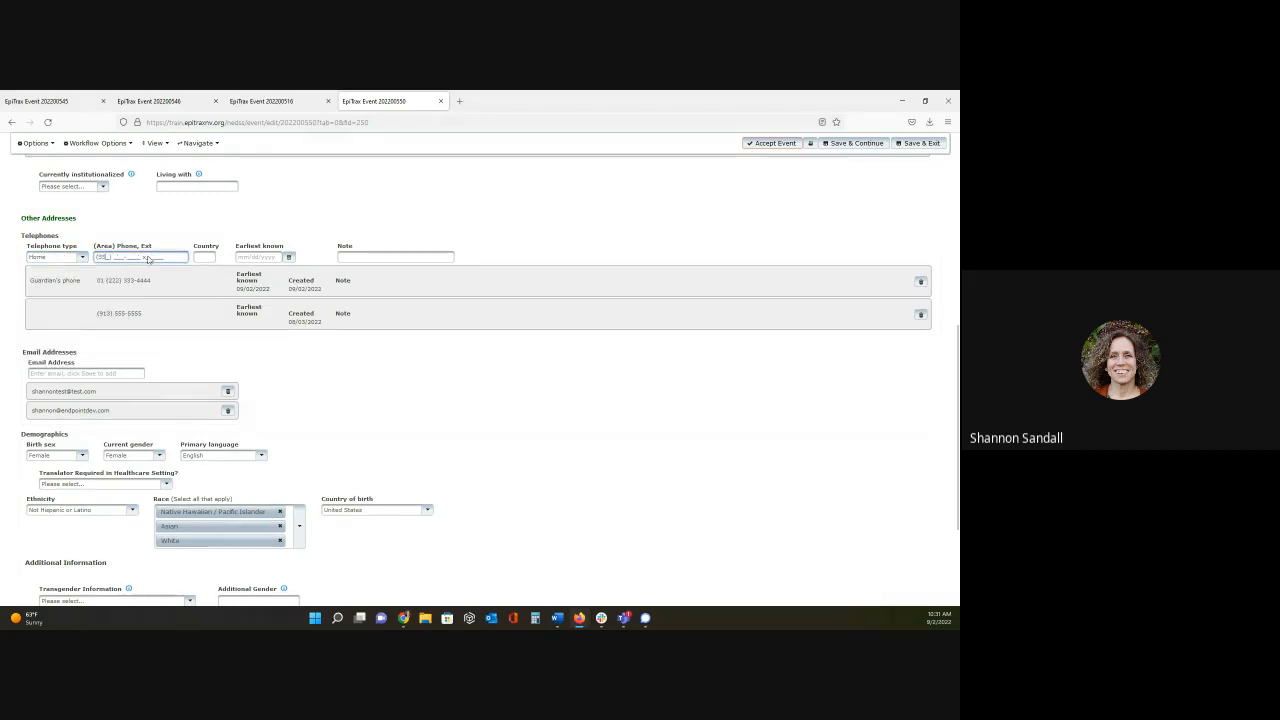
{"action": "type", "text": "555) 623-5689"}
{"action": "left_click", "coordinate": [210, 257]}
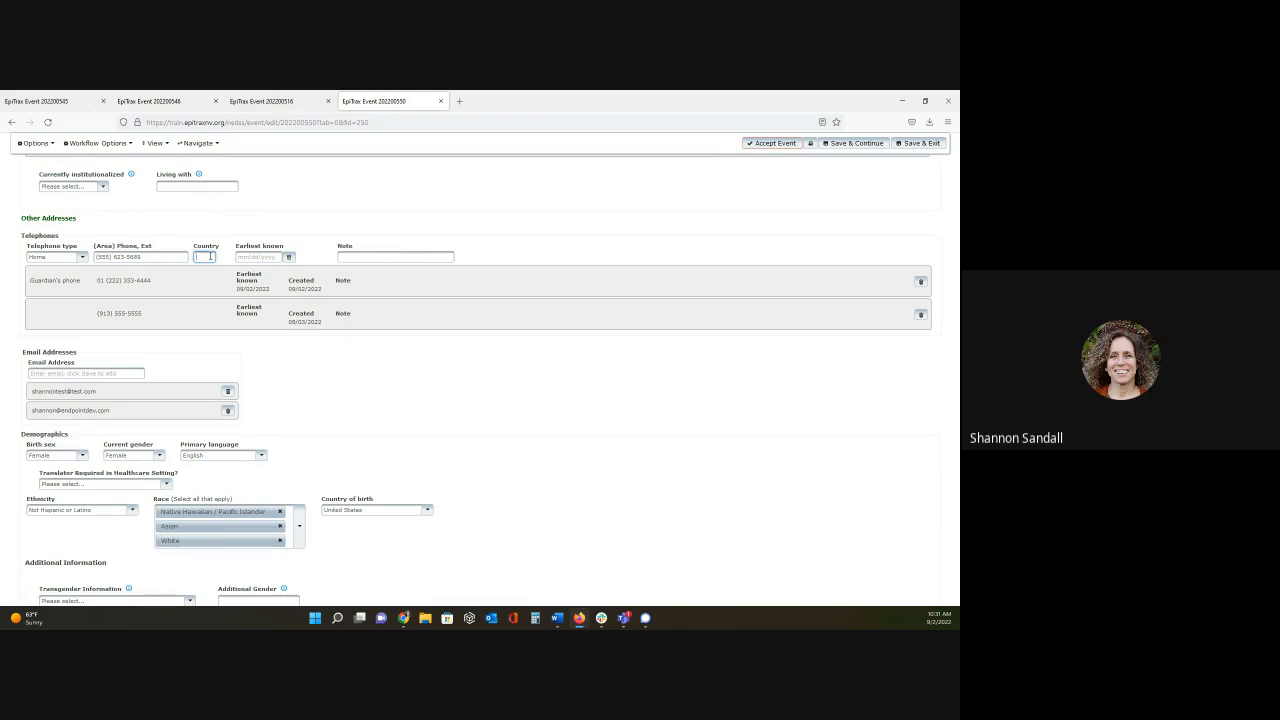
{"action": "type", "text": "01"}
{"action": "left_click", "coordinate": [265, 219]}
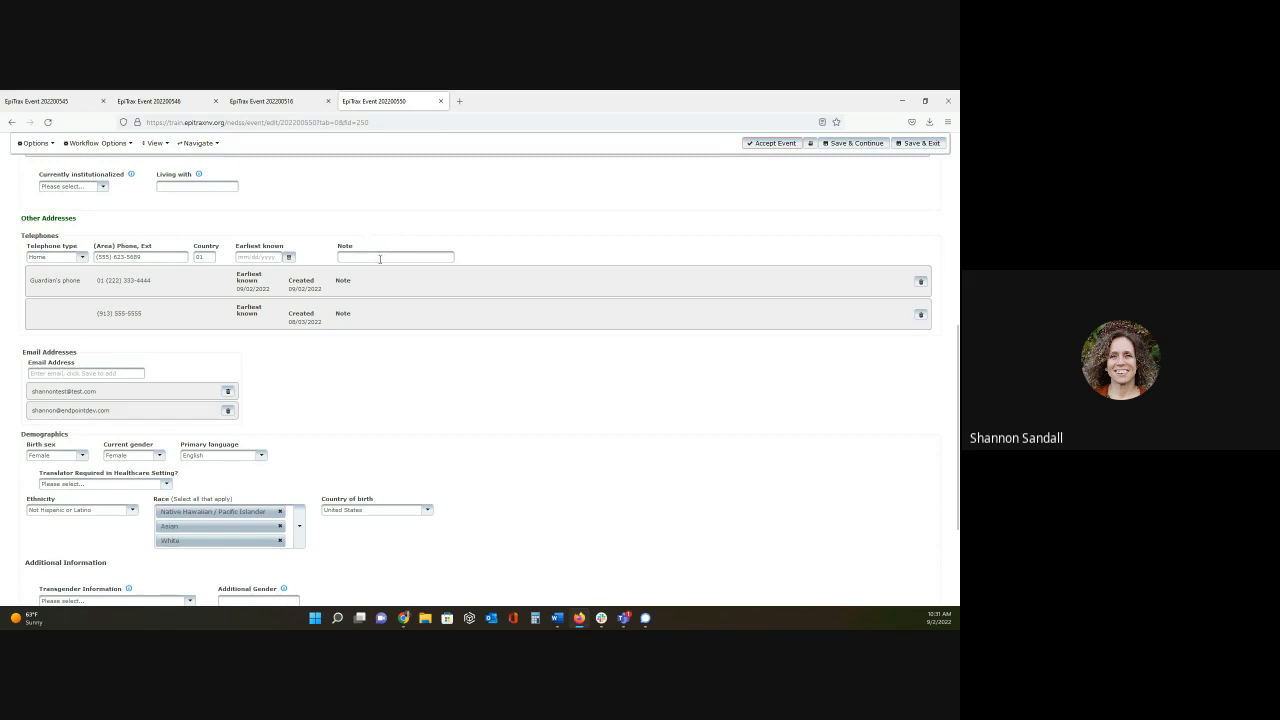
Examine the email address entry field and the available race options in the person's demographics.
{"action": "scroll", "coordinate": [379, 259], "scroll_direction": "down", "scroll_amount": 3}
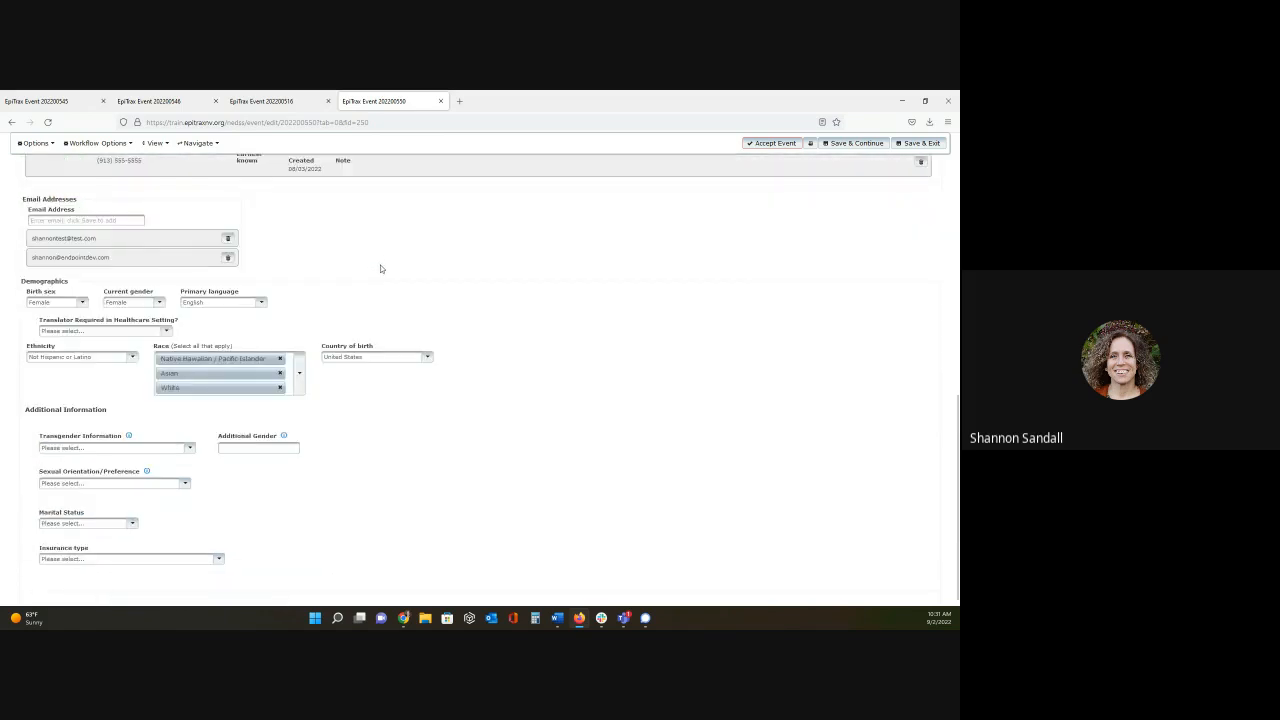
{"action": "left_click", "coordinate": [81, 220]}
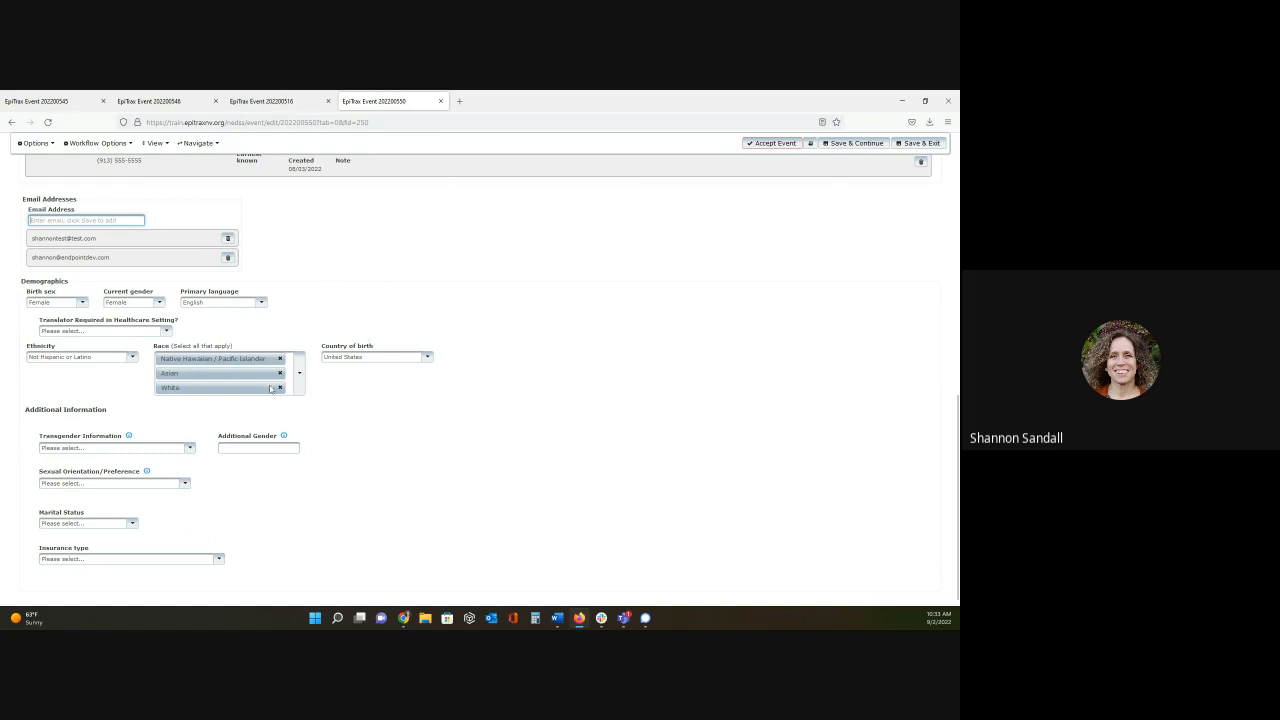
{"action": "left_click", "coordinate": [300, 377]}
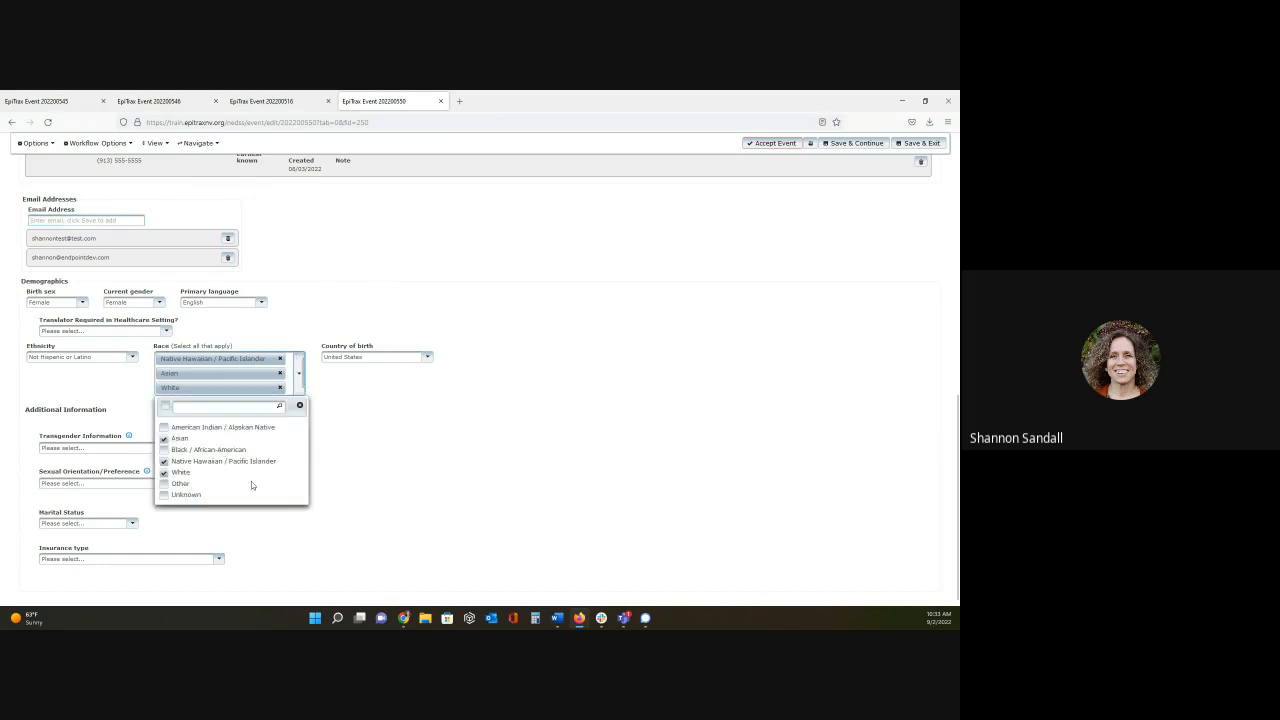
{"action": "left_click", "coordinate": [479, 418]}
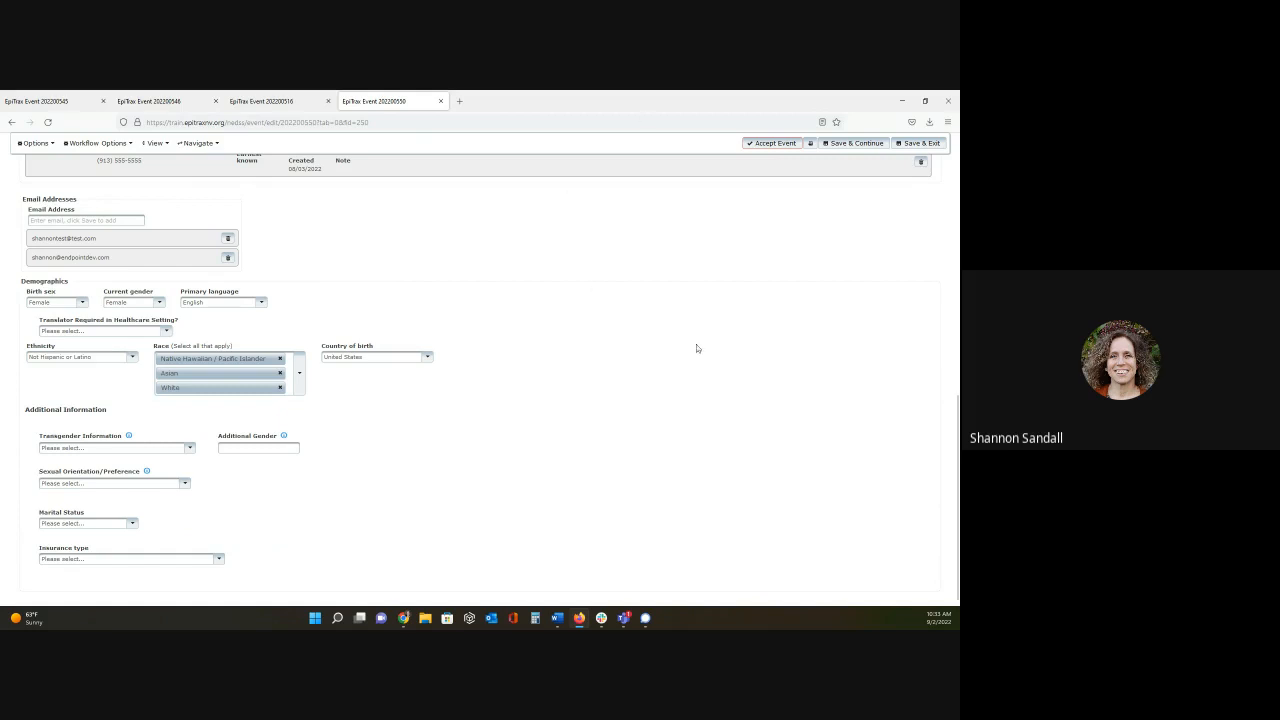
{"action": "scroll", "coordinate": [692, 350], "scroll_direction": "up", "scroll_amount": 4}
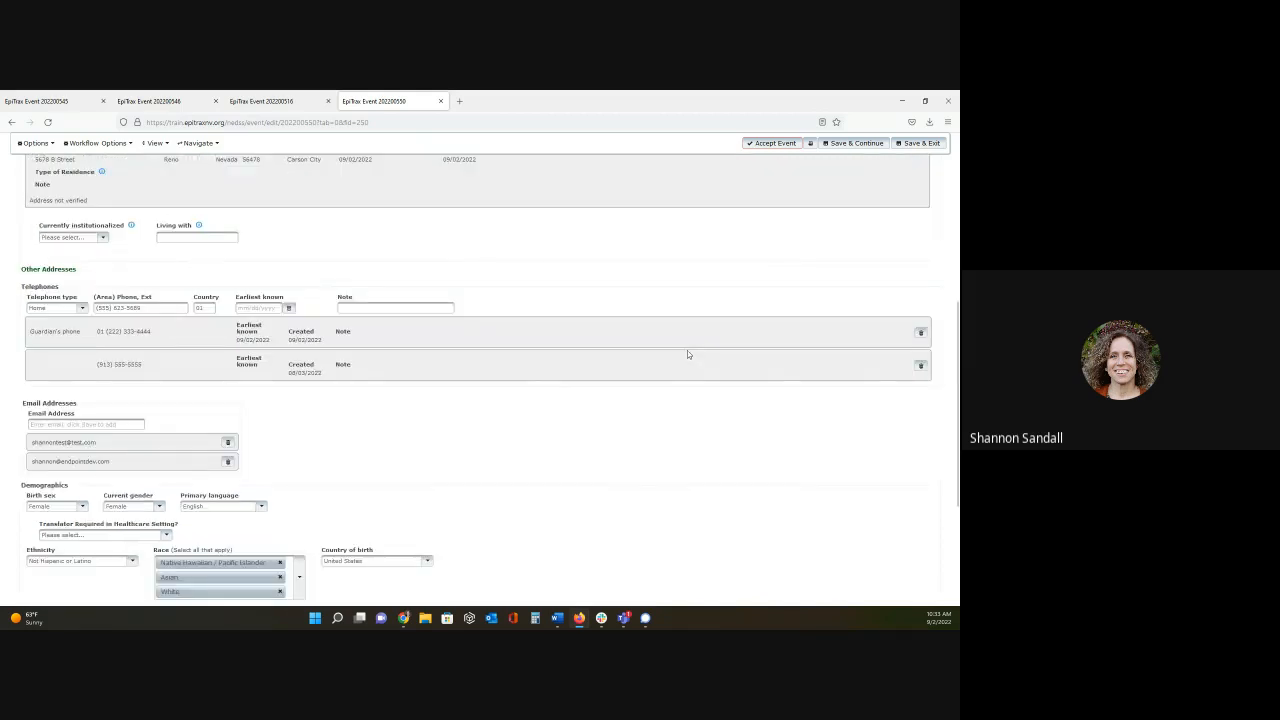
{"action": "scroll", "coordinate": [687, 354], "scroll_direction": "up", "scroll_amount": 7}
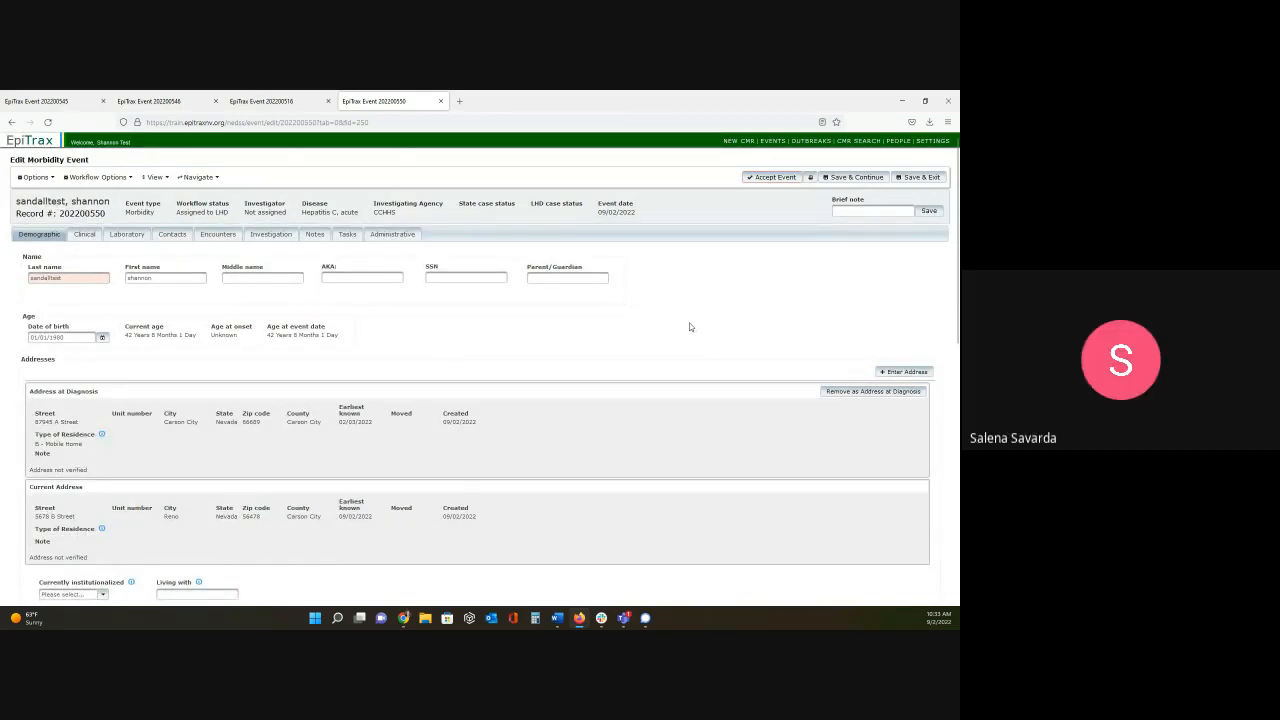
Review the demographic page, checking the choices offered for birth sex, ethnicity and race.
{"action": "scroll", "coordinate": [228, 395], "scroll_direction": "down", "scroll_amount": 3}
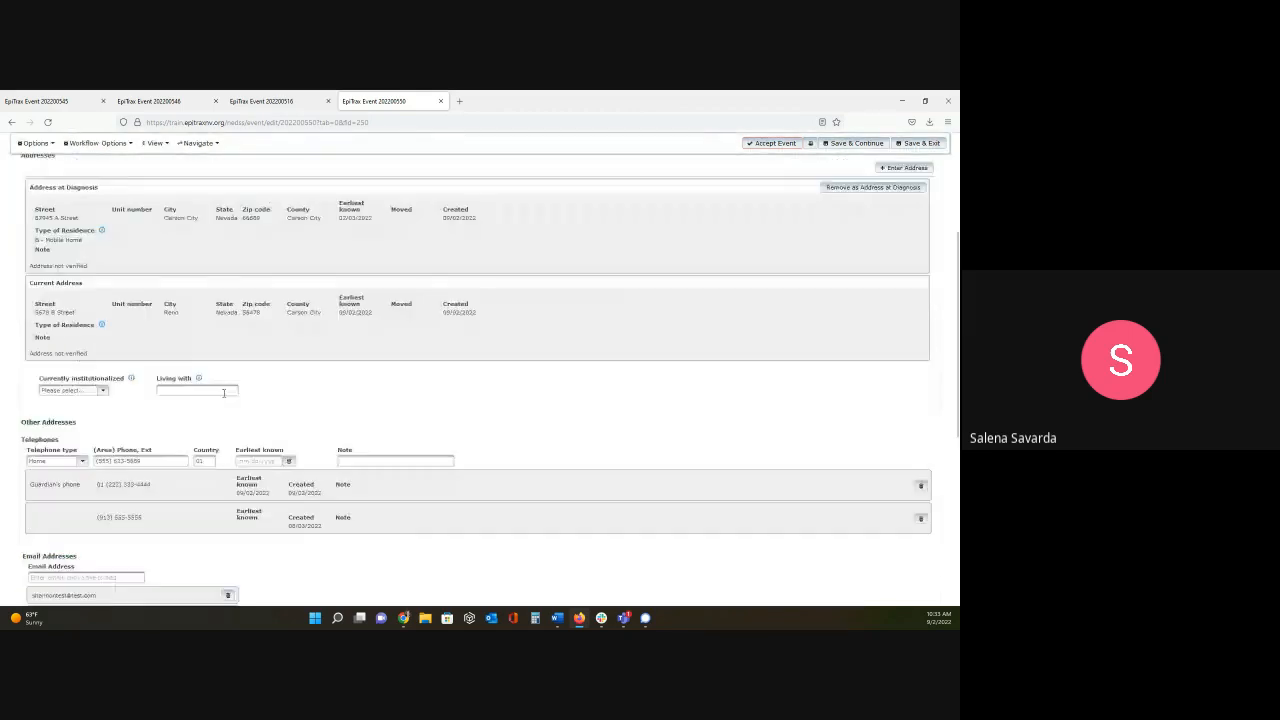
{"action": "scroll", "coordinate": [223, 392], "scroll_direction": "down", "scroll_amount": 5}
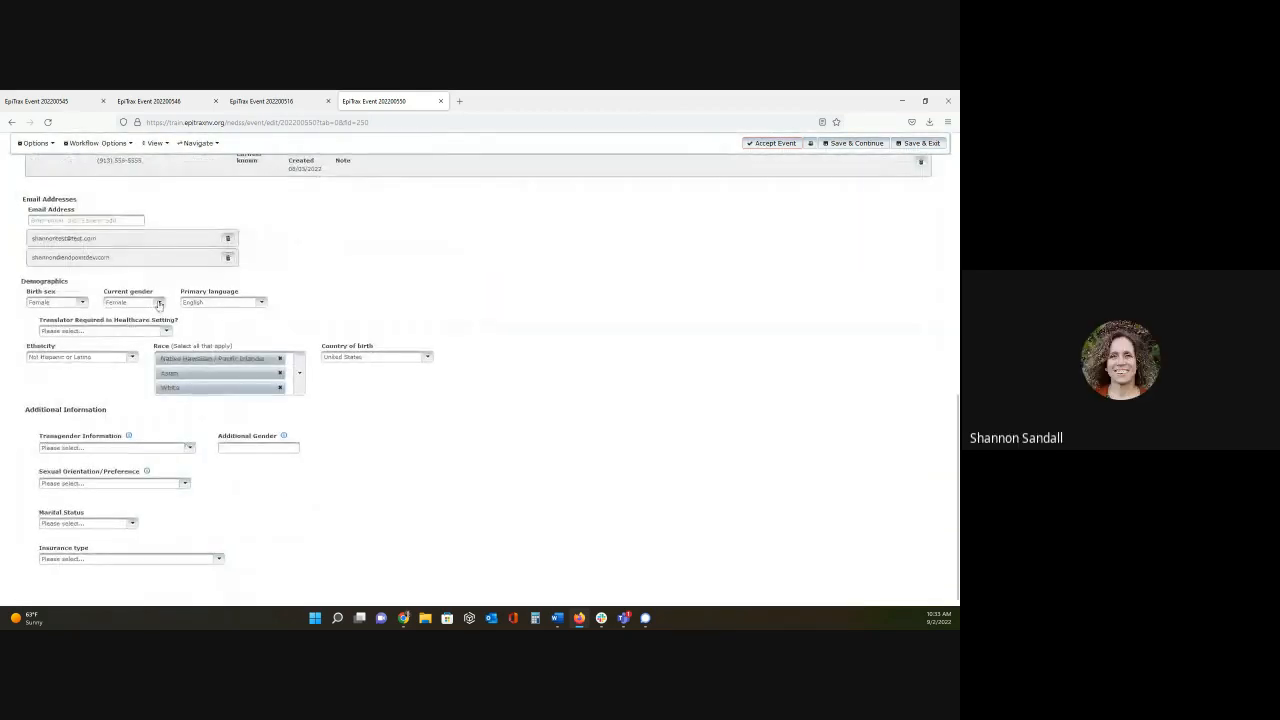
{"action": "left_click", "coordinate": [82, 303]}
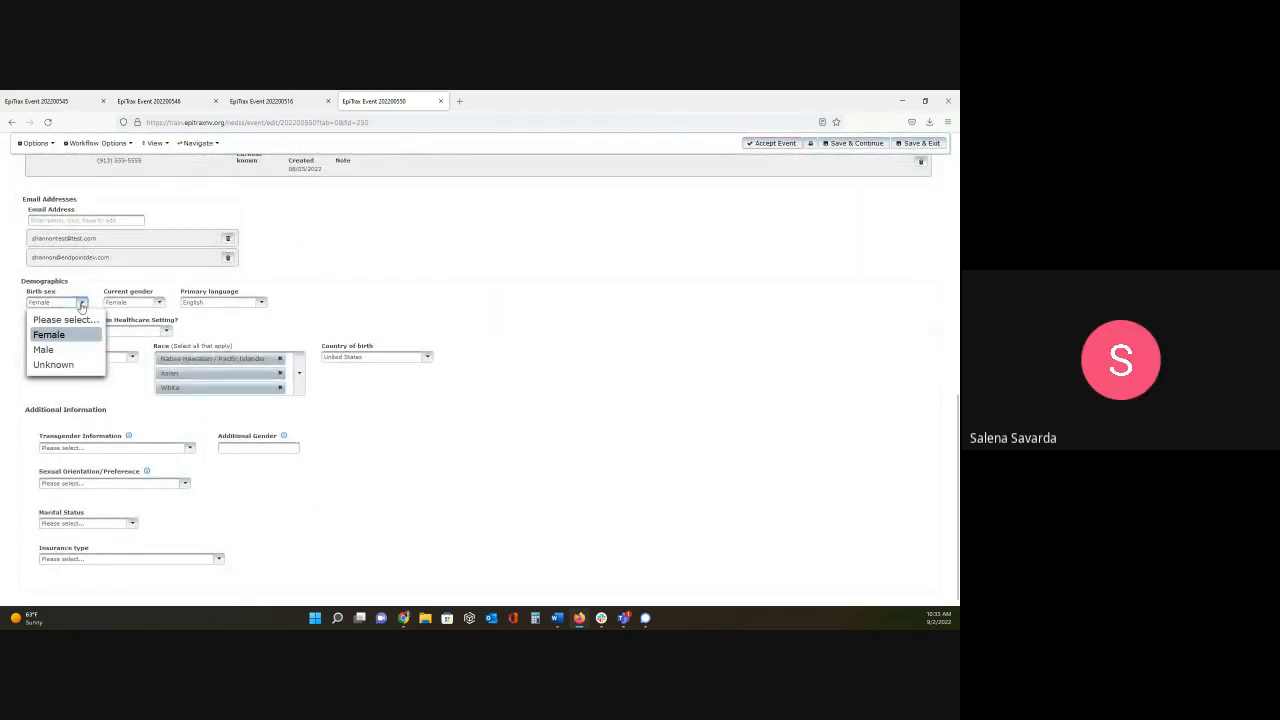
{"action": "left_click", "coordinate": [131, 372]}
{"action": "left_click", "coordinate": [131, 358]}
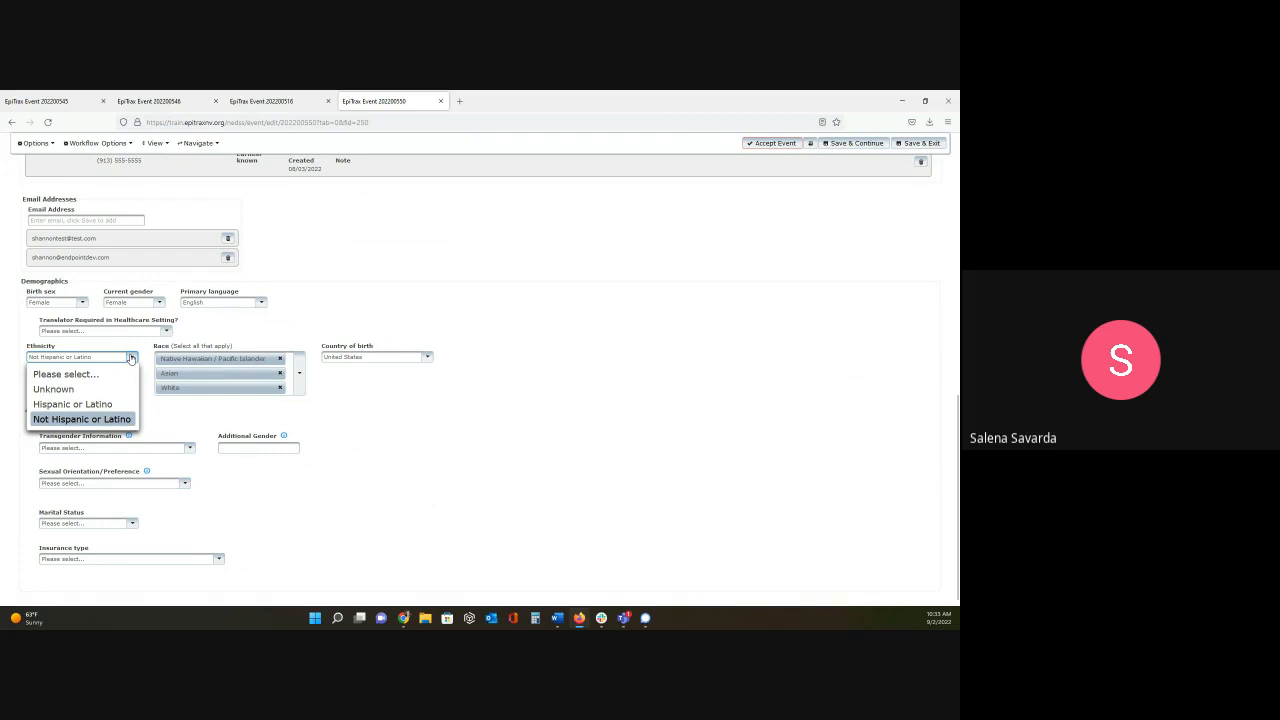
{"action": "left_click", "coordinate": [301, 374]}
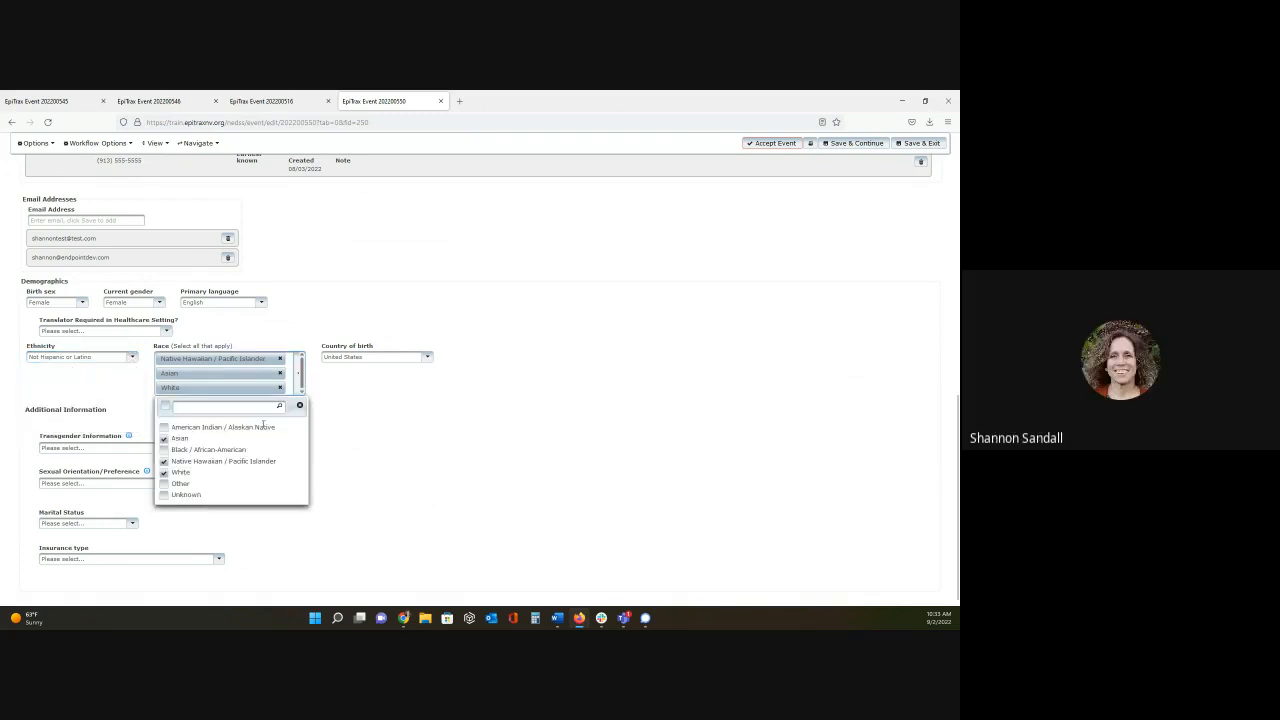
{"action": "left_click", "coordinate": [481, 498]}
{"action": "scroll", "coordinate": [594, 476], "scroll_direction": "up", "scroll_amount": 4}
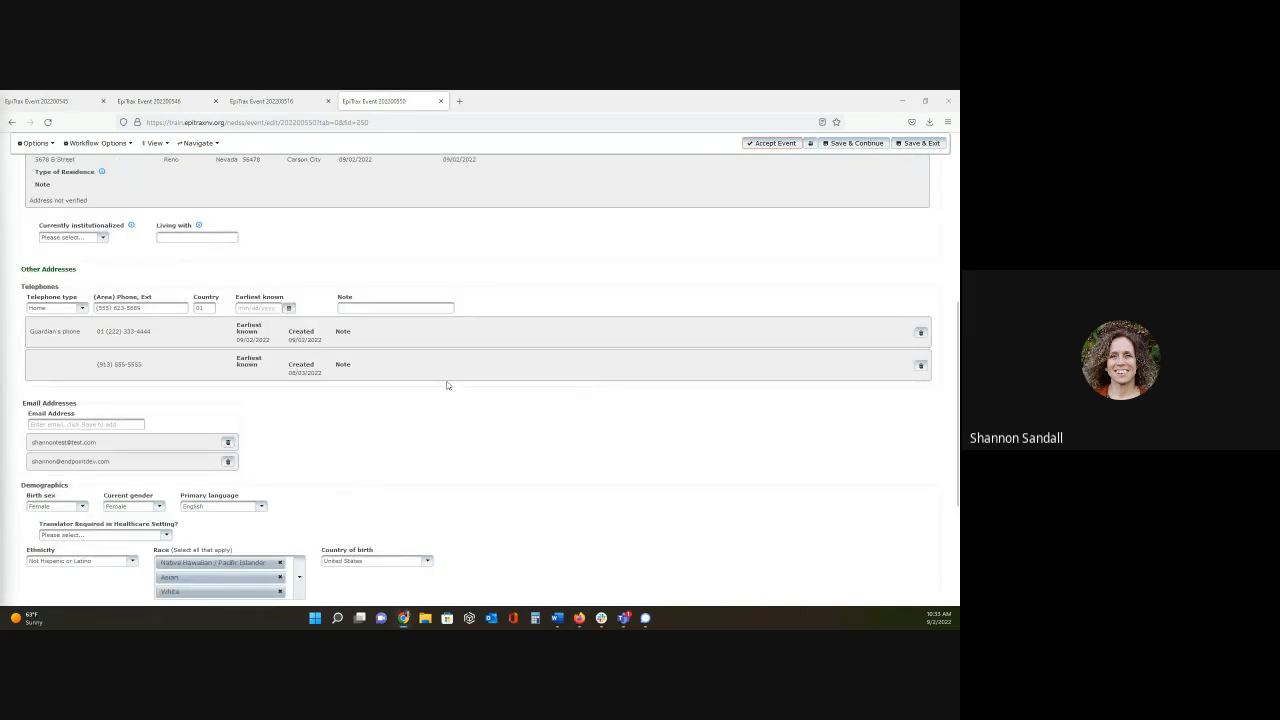
{"action": "scroll", "coordinate": [450, 395], "scroll_direction": "up", "scroll_amount": 5}
{"action": "scroll", "coordinate": [453, 400], "scroll_direction": "up", "scroll_amount": 2}
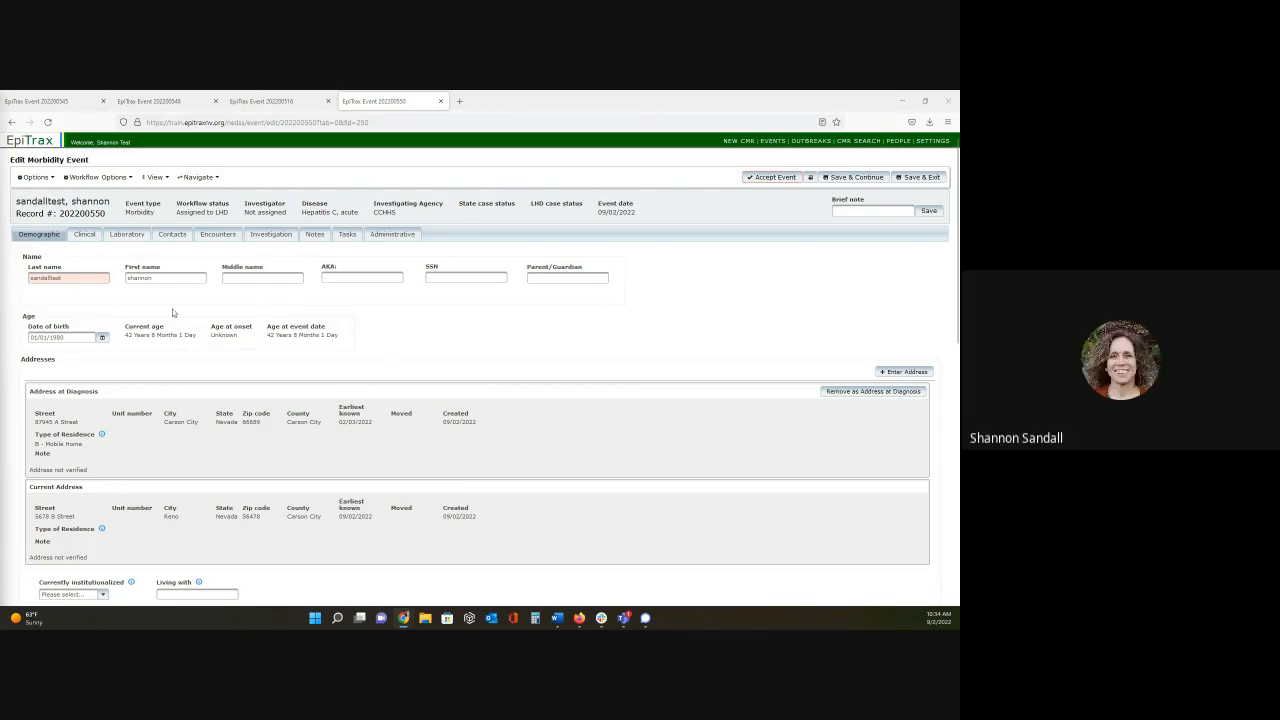
Set the Hepatitis C, acute onset date to 08/29/2022 in the clinical details and save the event without leaving it.
{"action": "left_click", "coordinate": [84, 237]}
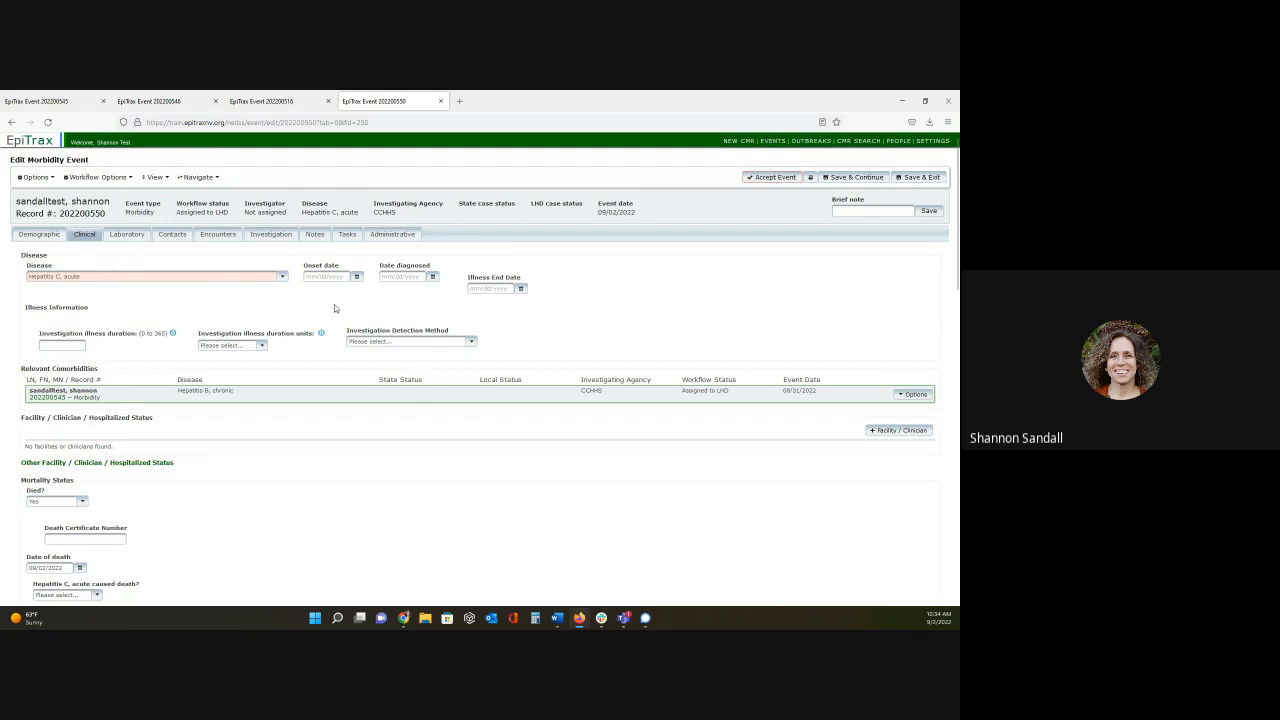
{"action": "left_click", "coordinate": [356, 277]}
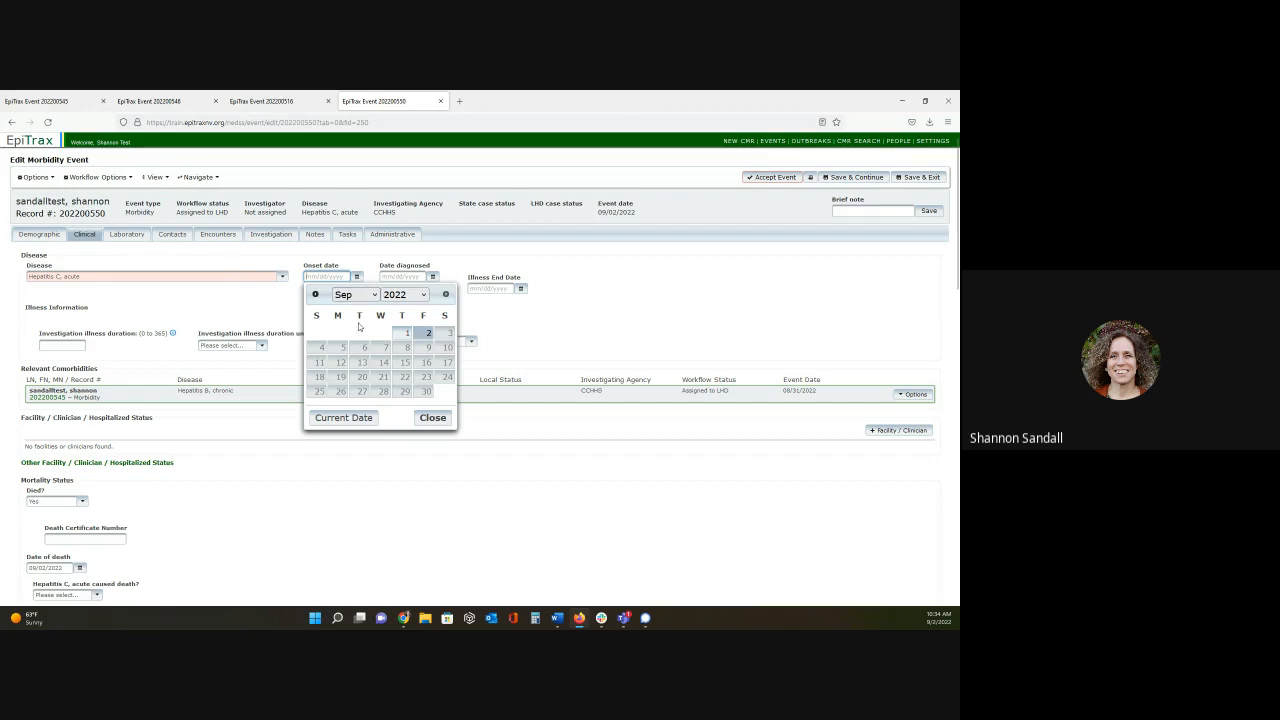
{"action": "left_click", "coordinate": [378, 298]}
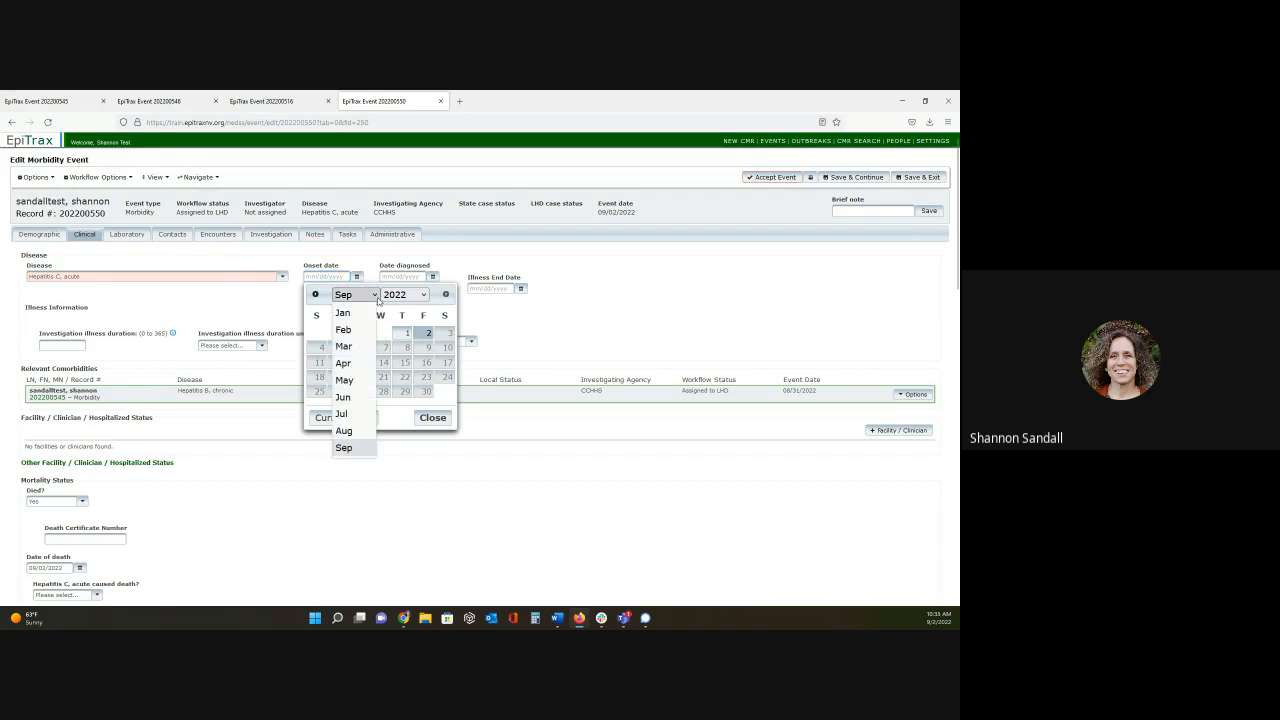
{"action": "left_click", "coordinate": [345, 430]}
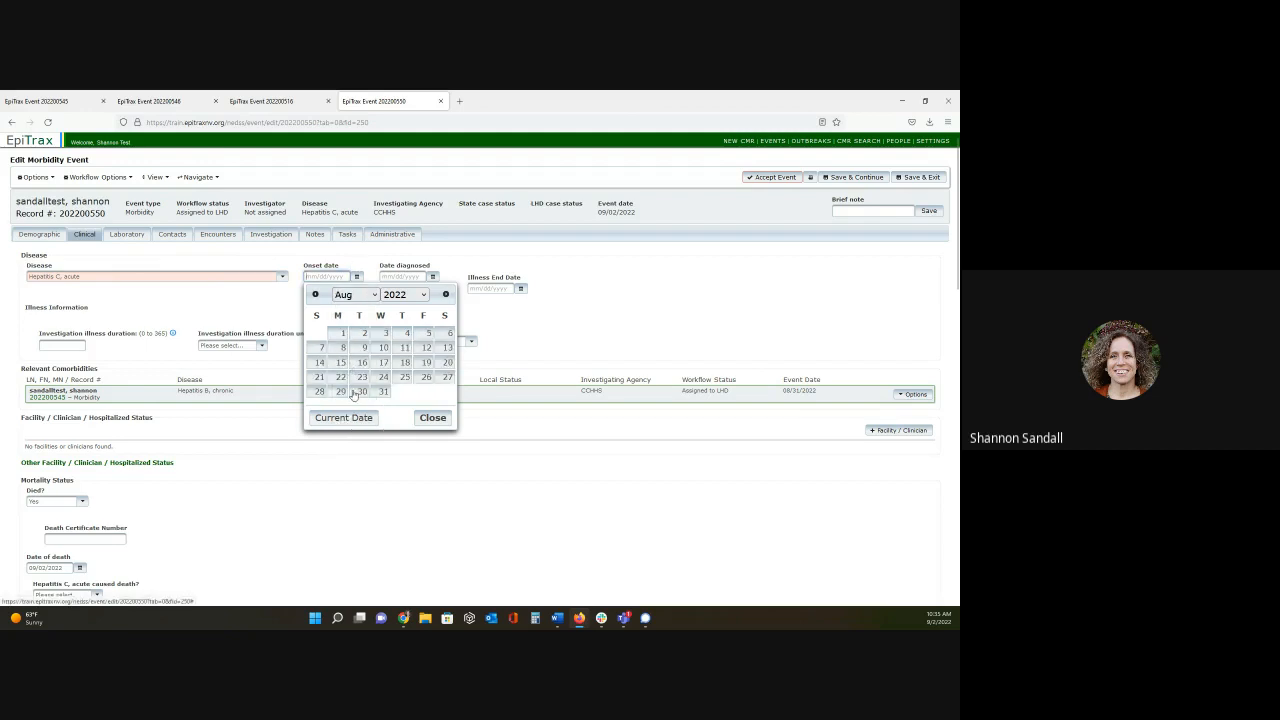
{"action": "left_click", "coordinate": [341, 391]}
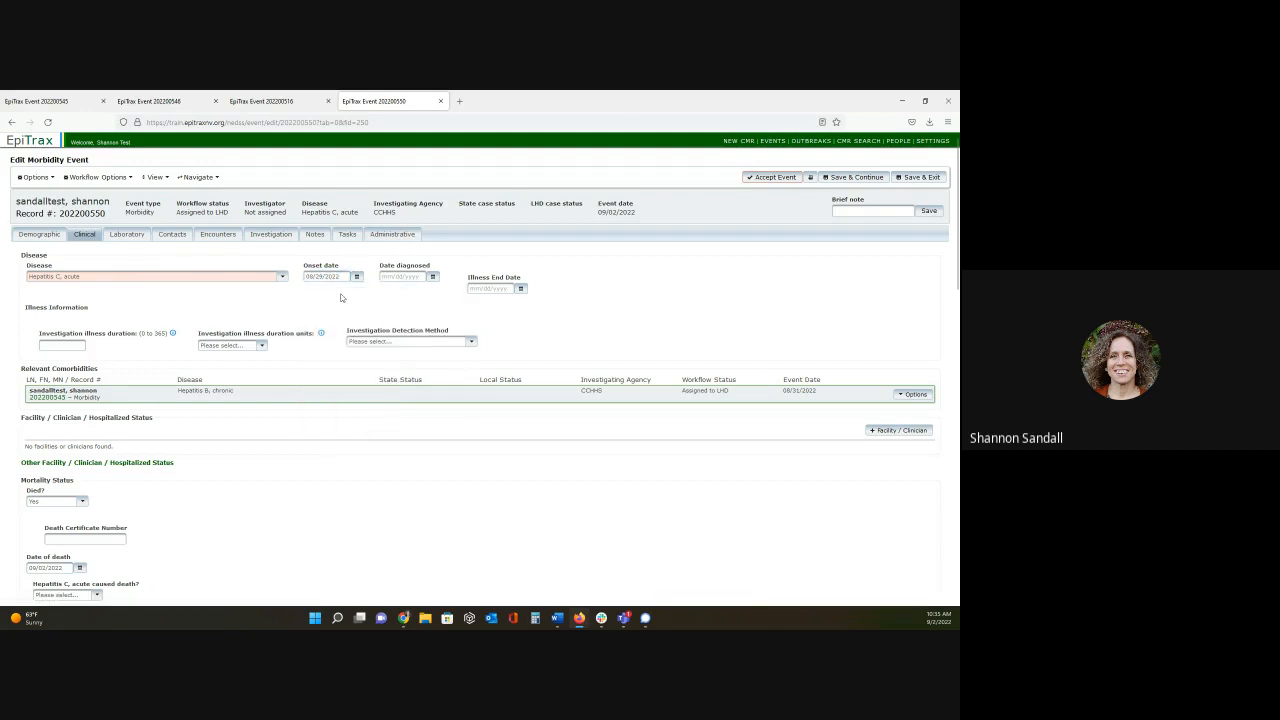
{"action": "left_click", "coordinate": [857, 178]}
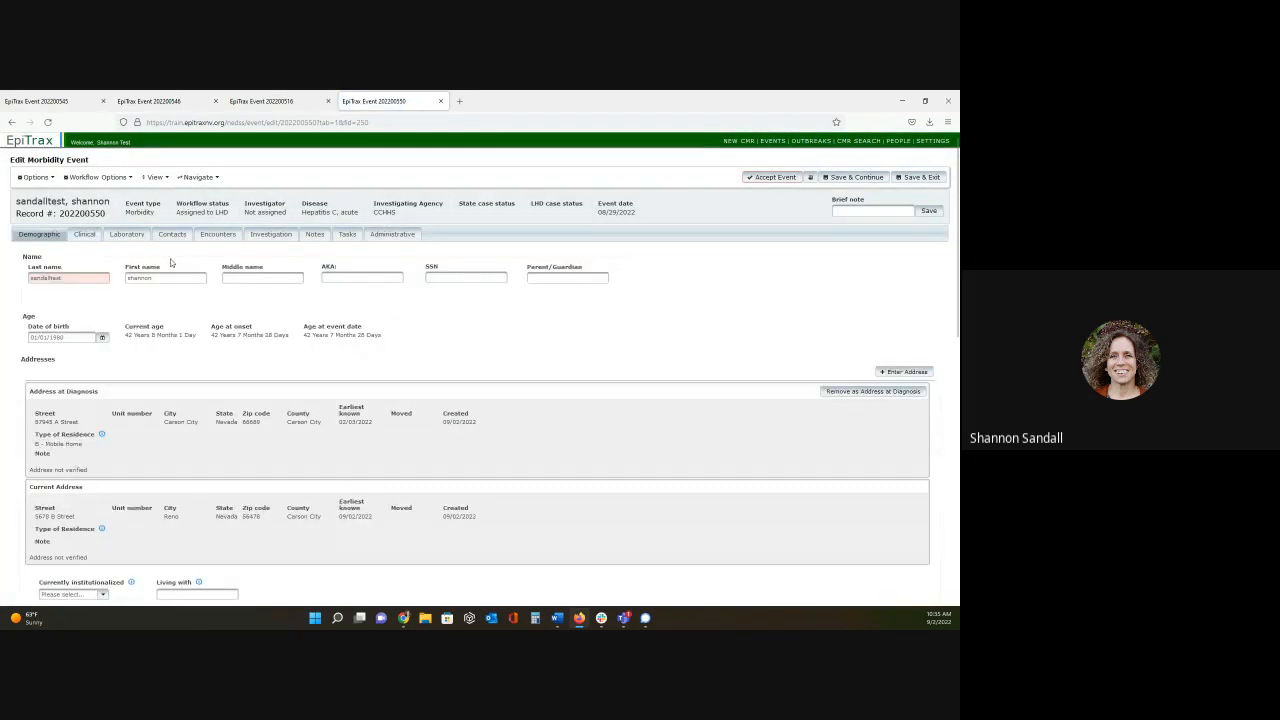
Check the person's age at onset in the demographics, and set the clinical date diagnosed to 09/02/2022.
{"action": "scroll", "coordinate": [168, 263], "scroll_direction": "down", "scroll_amount": 1}
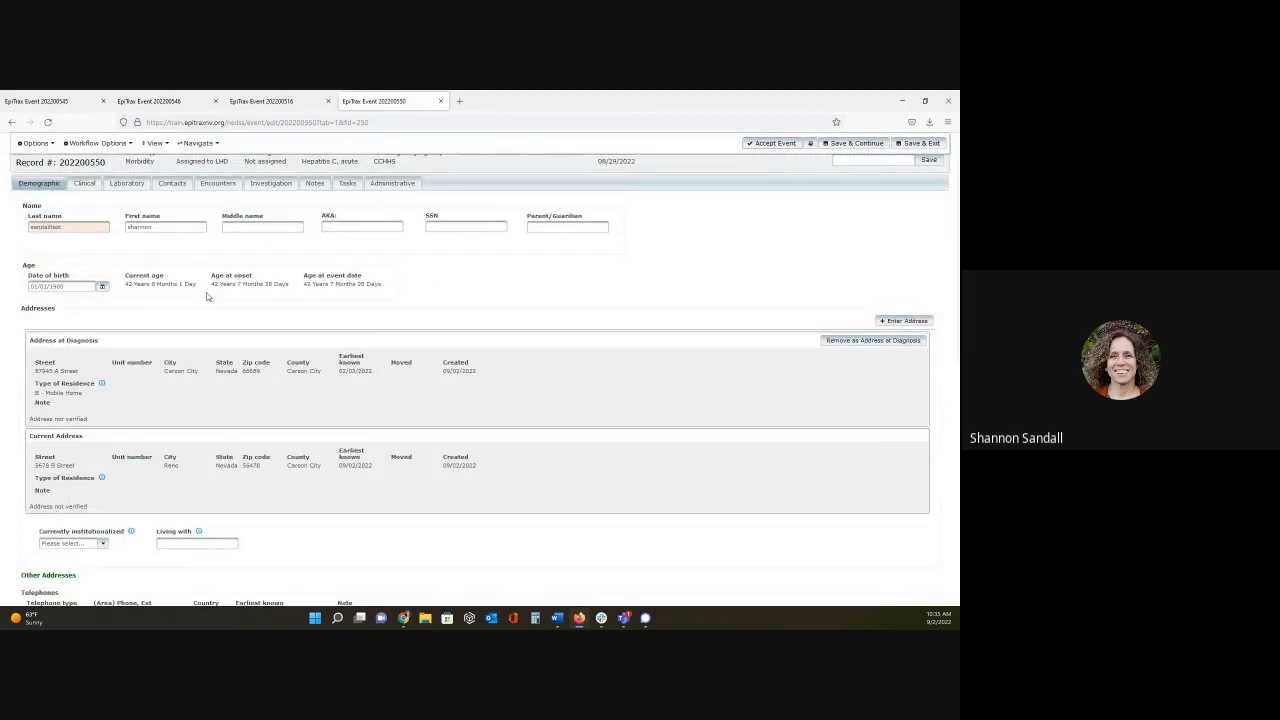
{"action": "scroll", "coordinate": [206, 294], "scroll_direction": "up", "scroll_amount": 1}
{"action": "left_click", "coordinate": [82, 236]}
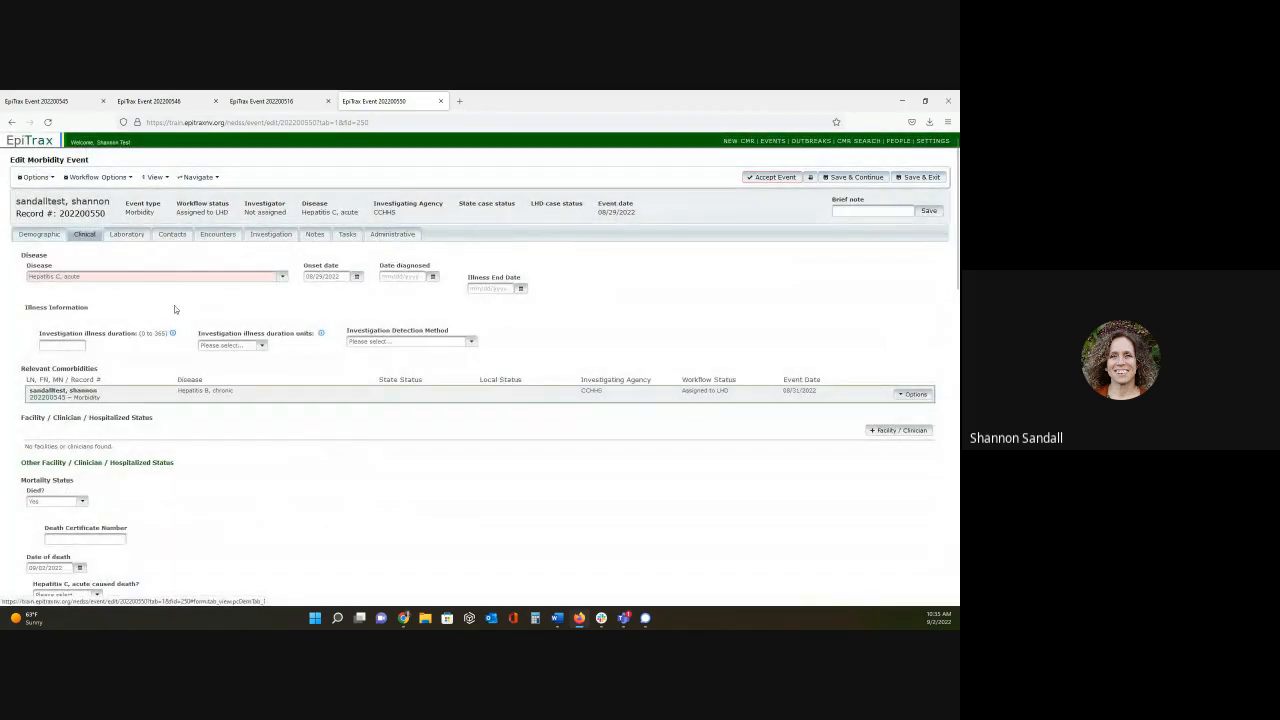
{"action": "left_click", "coordinate": [432, 278]}
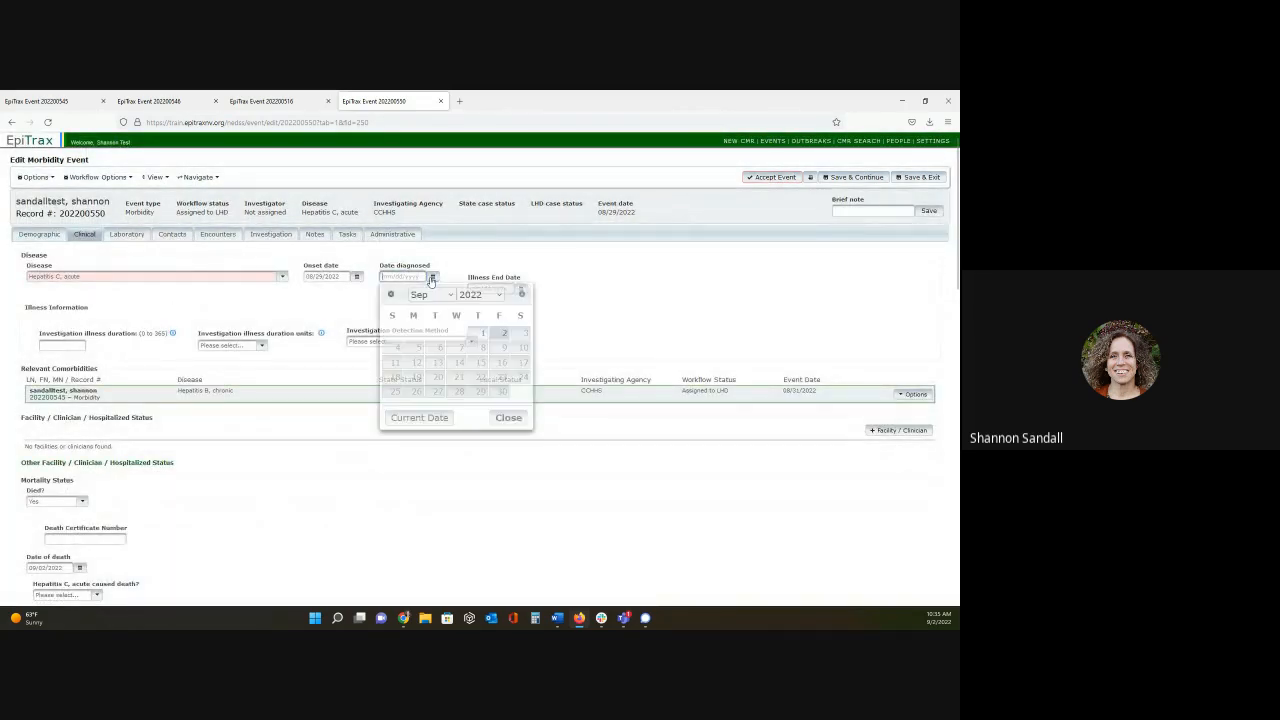
{"action": "left_click", "coordinate": [503, 333]}
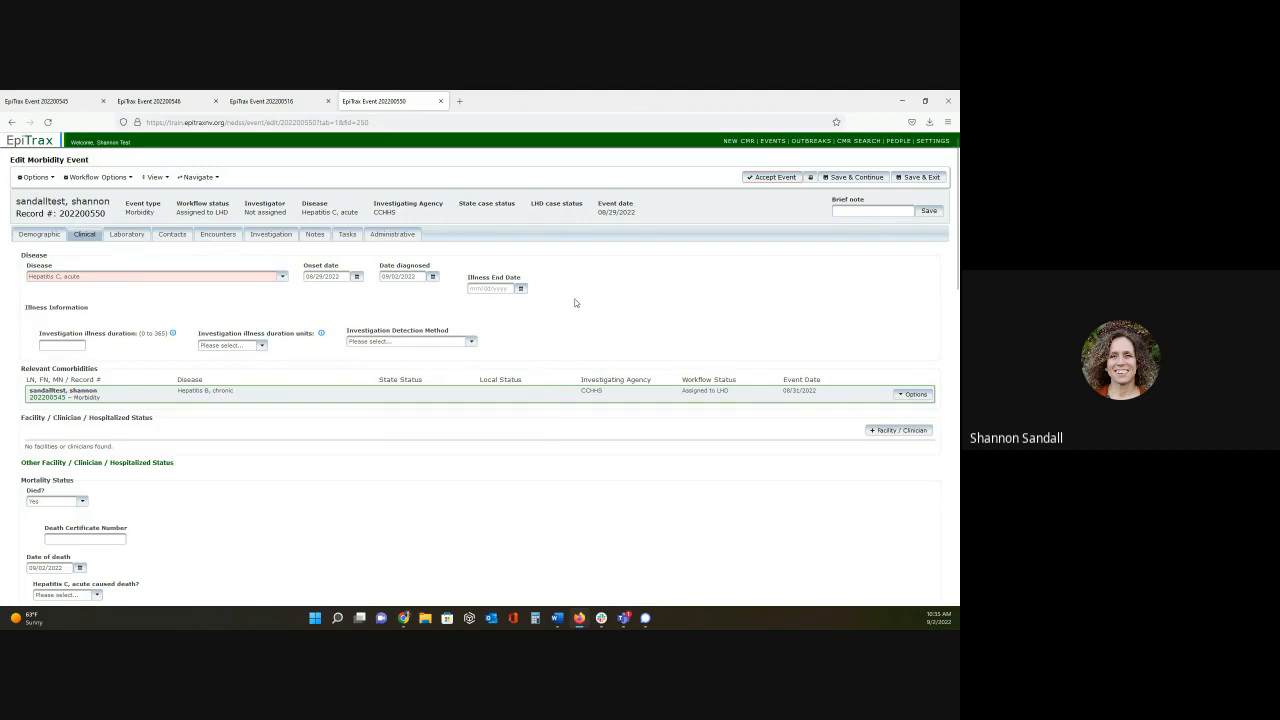
Examine the event's relevant comorbidities and the actions available for the related Hepatitis B, chronic record.
{"action": "scroll", "coordinate": [644, 310], "scroll_direction": "down", "scroll_amount": 2}
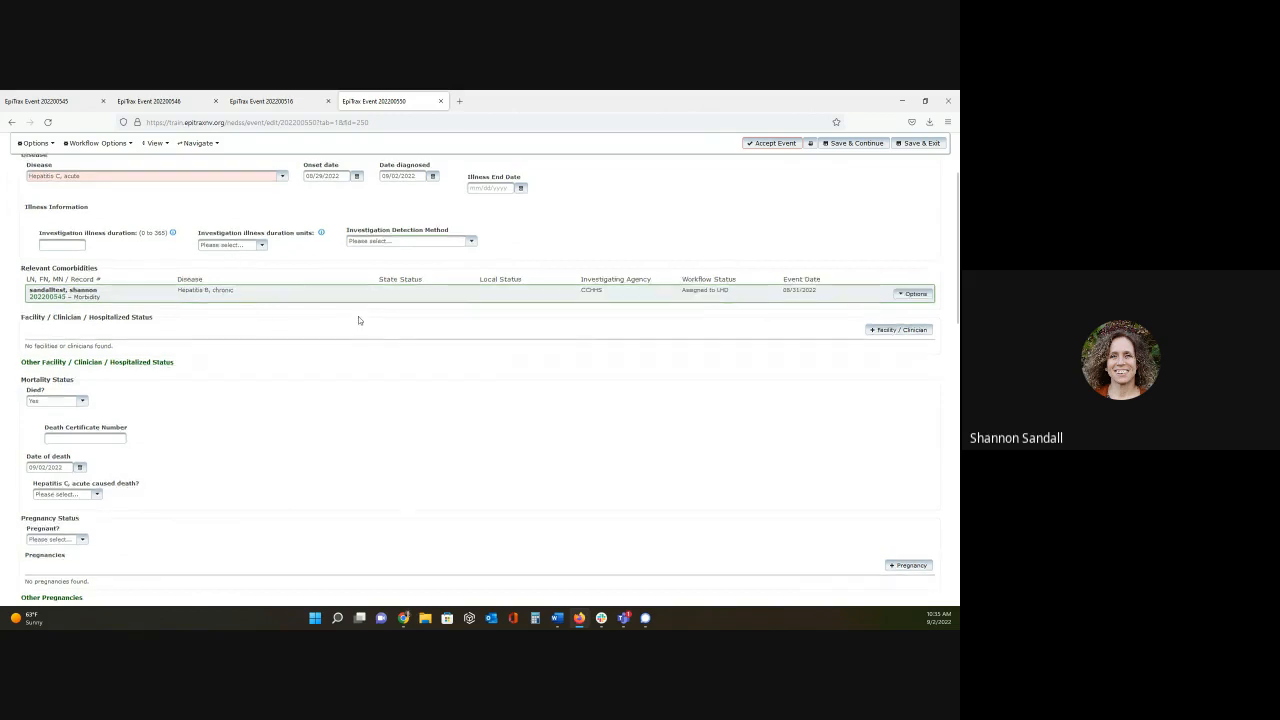
{"action": "scroll", "coordinate": [358, 316], "scroll_direction": "up", "scroll_amount": 3}
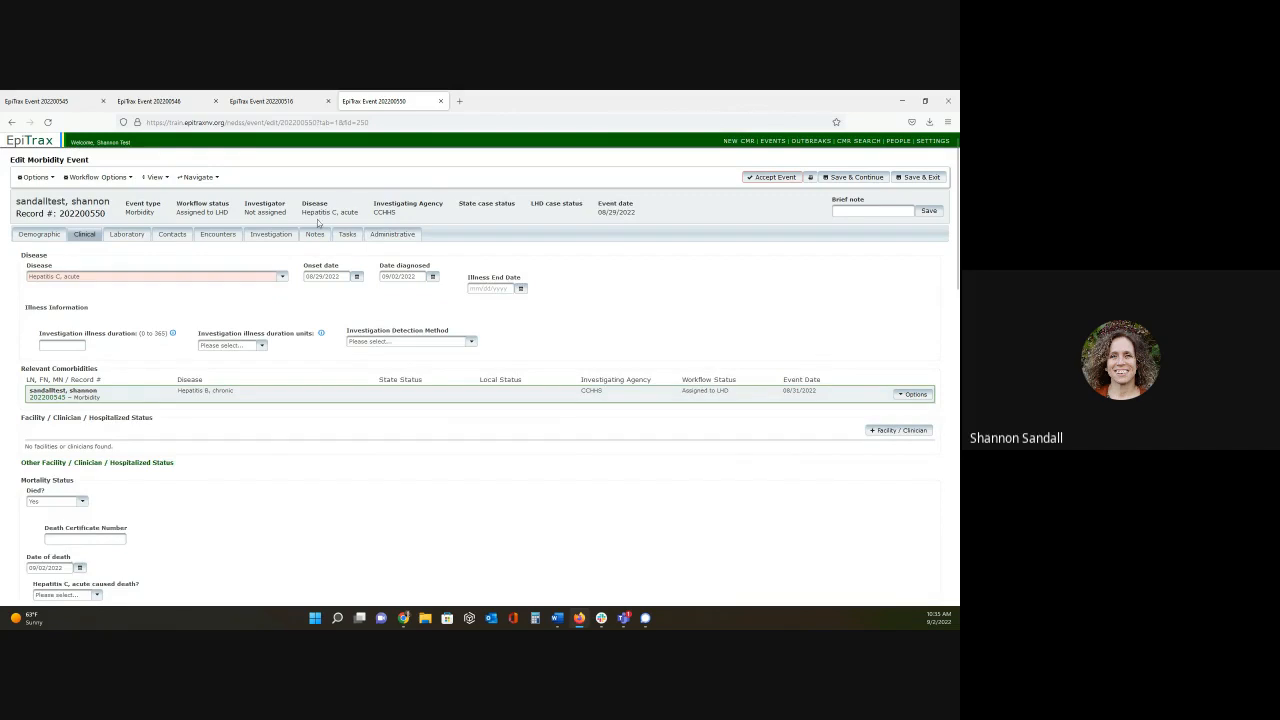
{"action": "scroll", "coordinate": [306, 367], "scroll_direction": "down", "scroll_amount": 1}
{"action": "scroll", "coordinate": [306, 367], "scroll_direction": "down", "scroll_amount": 1}
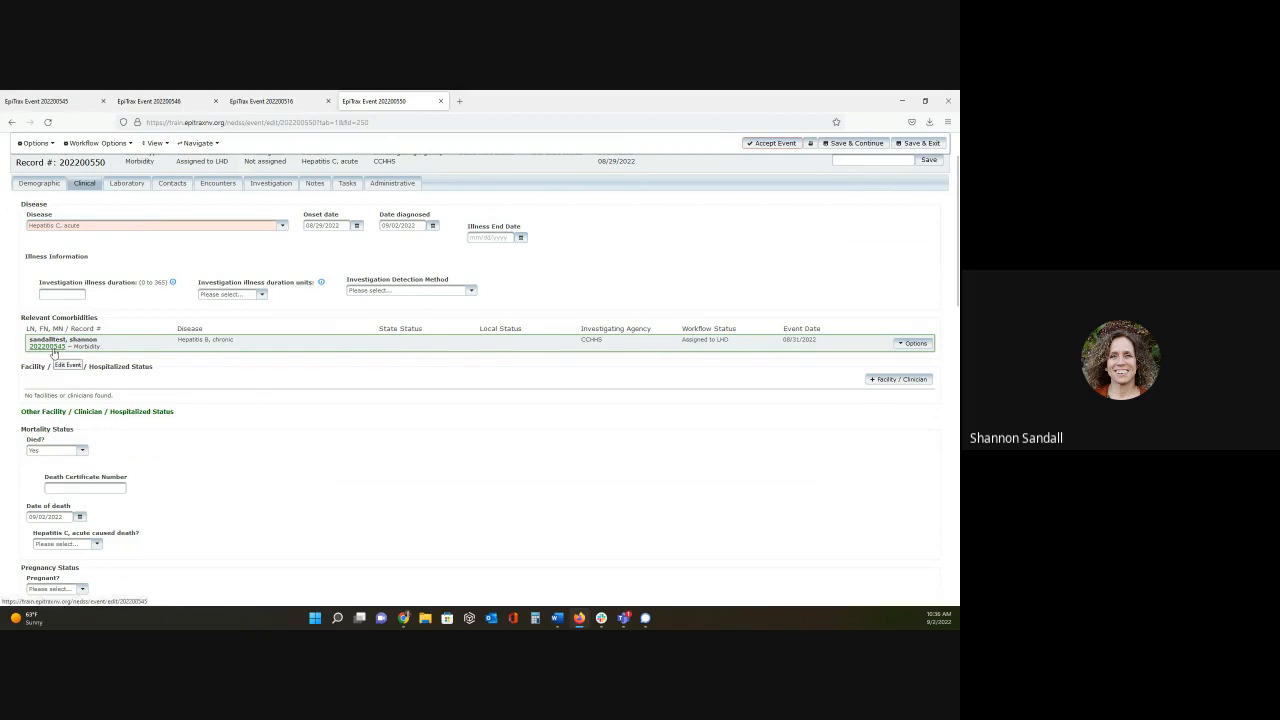
{"action": "left_click", "coordinate": [915, 344]}
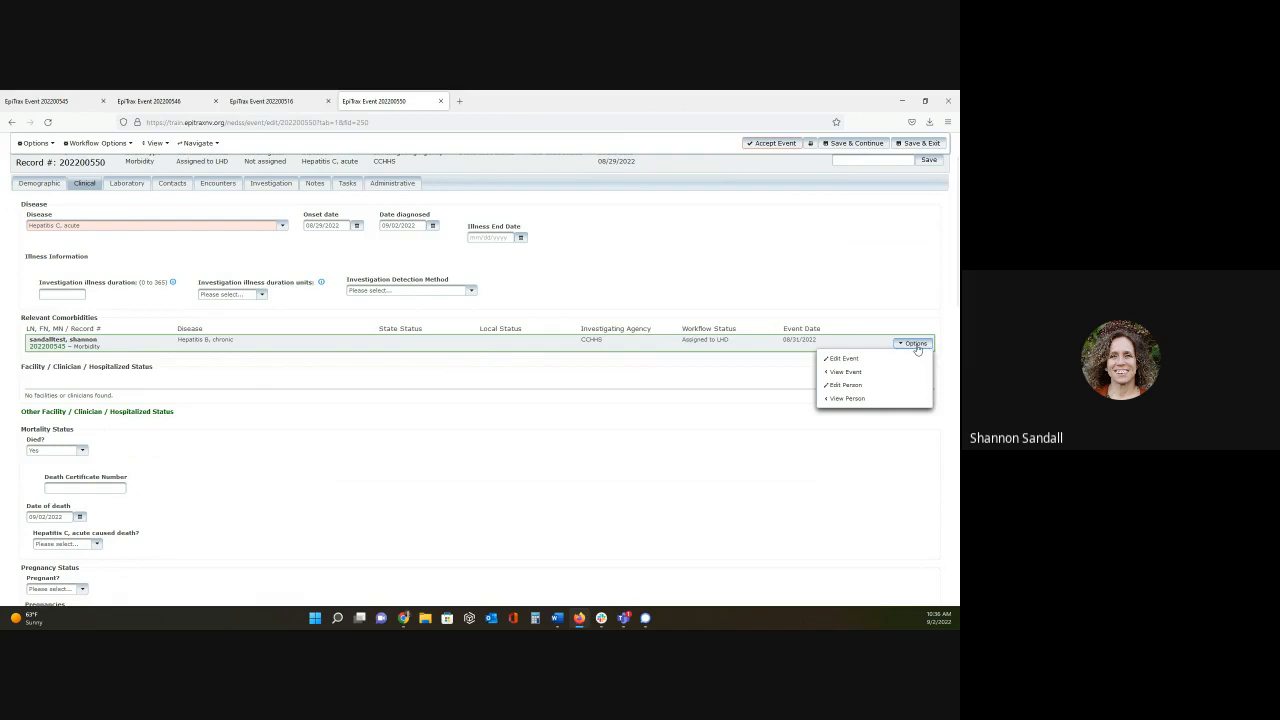
{"action": "left_click", "coordinate": [562, 384]}
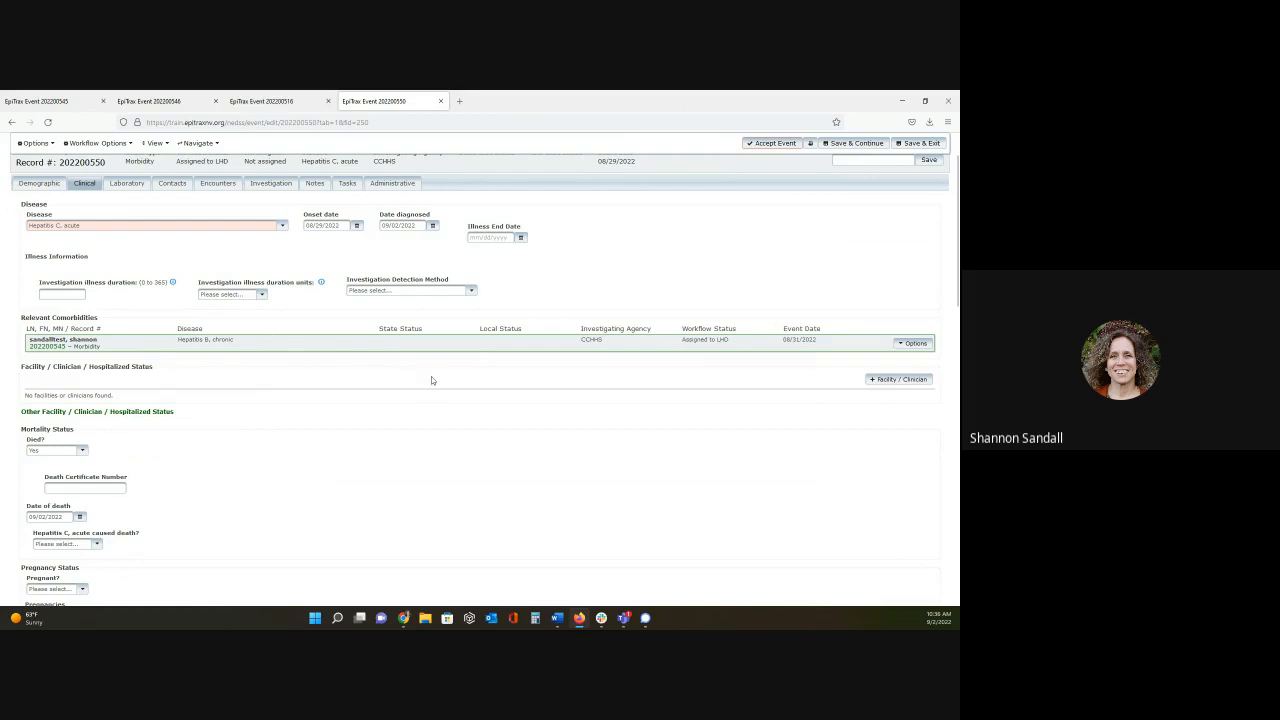
Add a facility/clinician entry with visit type Inpatient and mark Hepatitis C, acute as having caused the hospitalization.
{"action": "scroll", "coordinate": [433, 380], "scroll_direction": "down", "scroll_amount": 1}
{"action": "scroll", "coordinate": [433, 380], "scroll_direction": "down", "scroll_amount": 2}
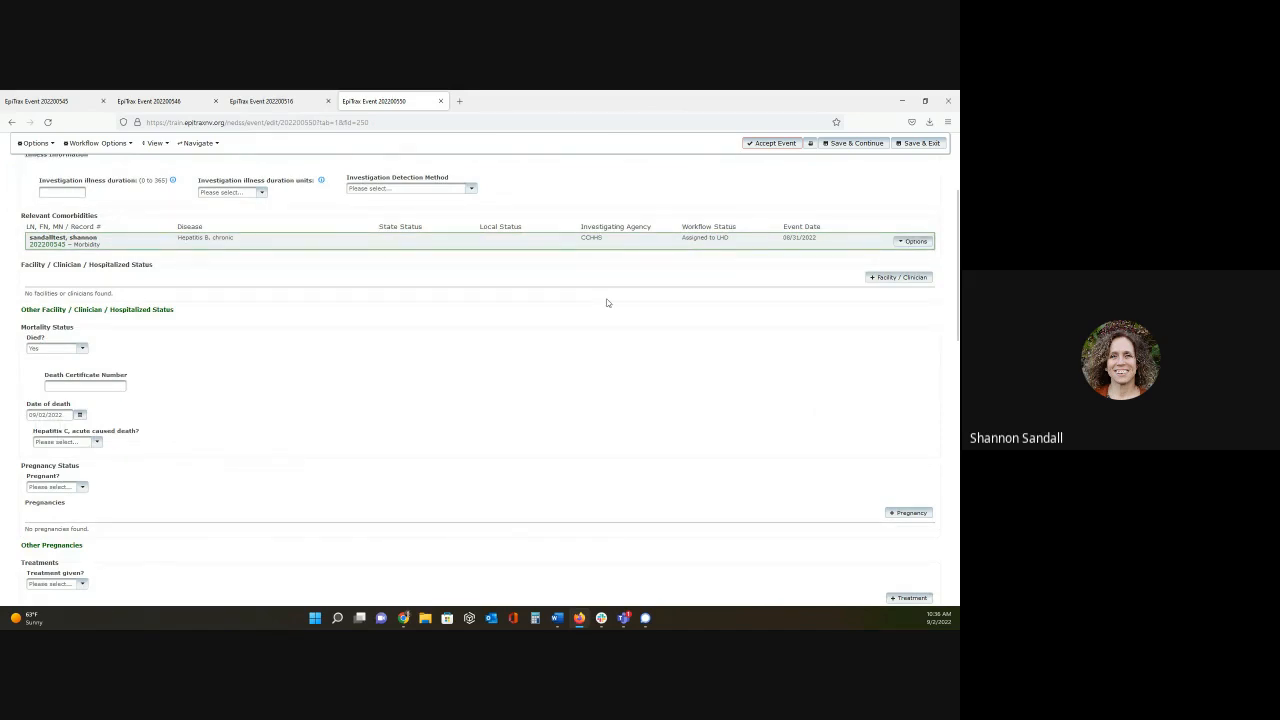
{"action": "left_click", "coordinate": [919, 279]}
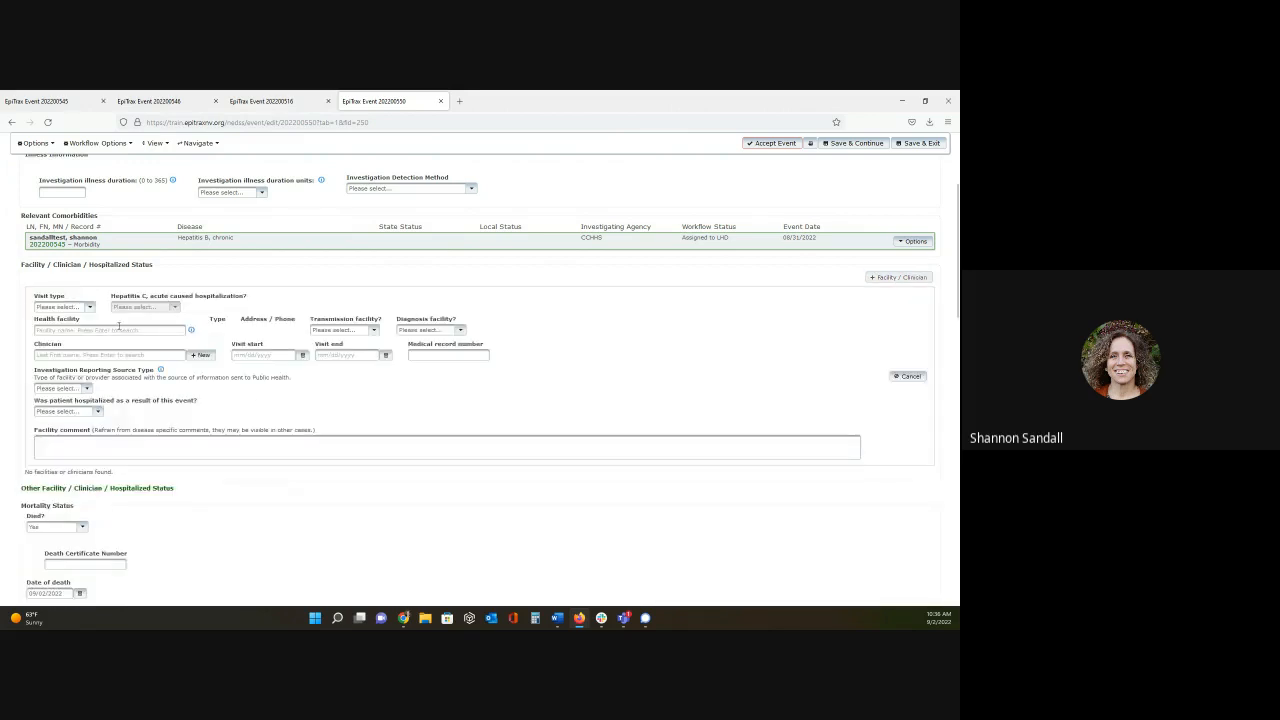
{"action": "scroll", "coordinate": [96, 298], "scroll_direction": "down", "scroll_amount": 2}
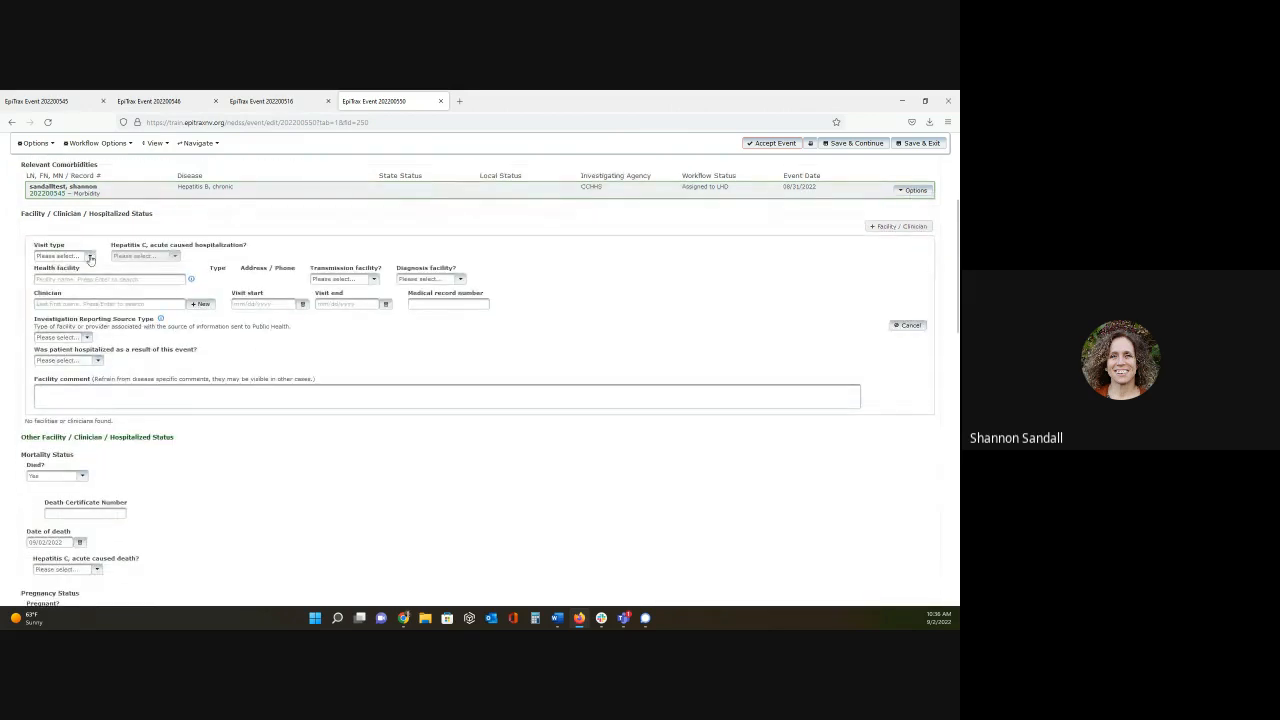
{"action": "left_click", "coordinate": [90, 257]}
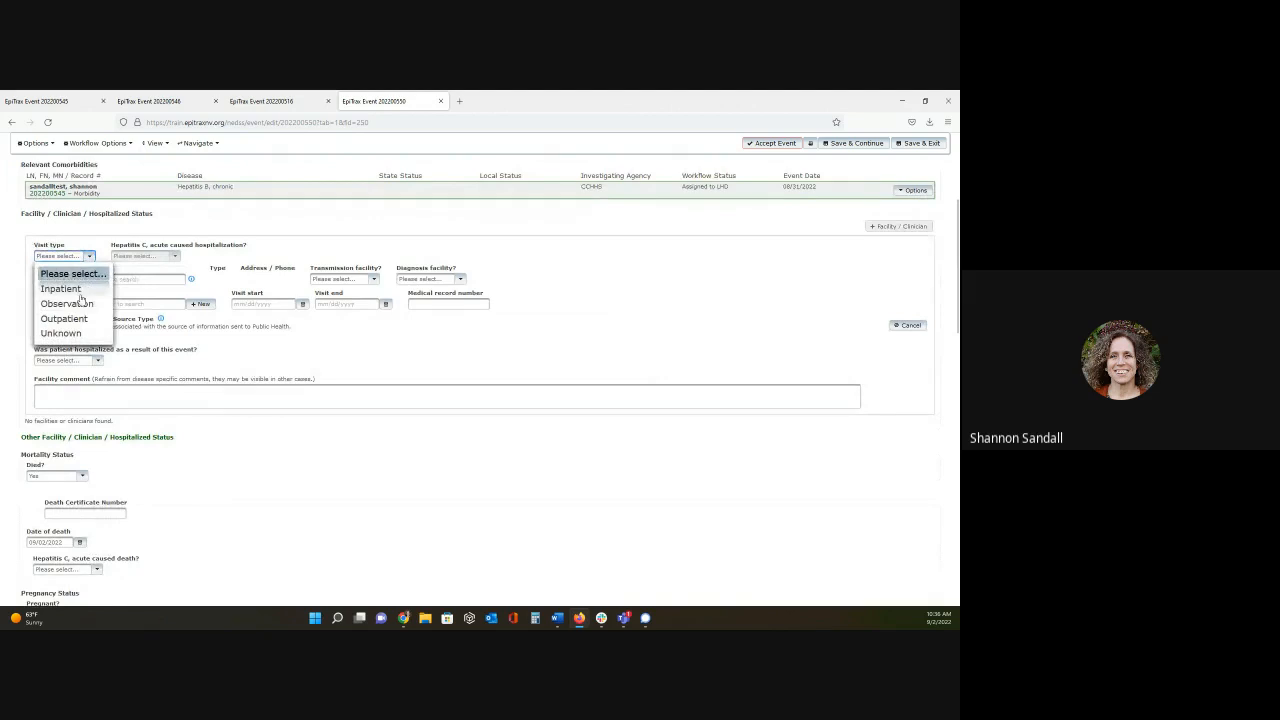
{"action": "left_click", "coordinate": [80, 291]}
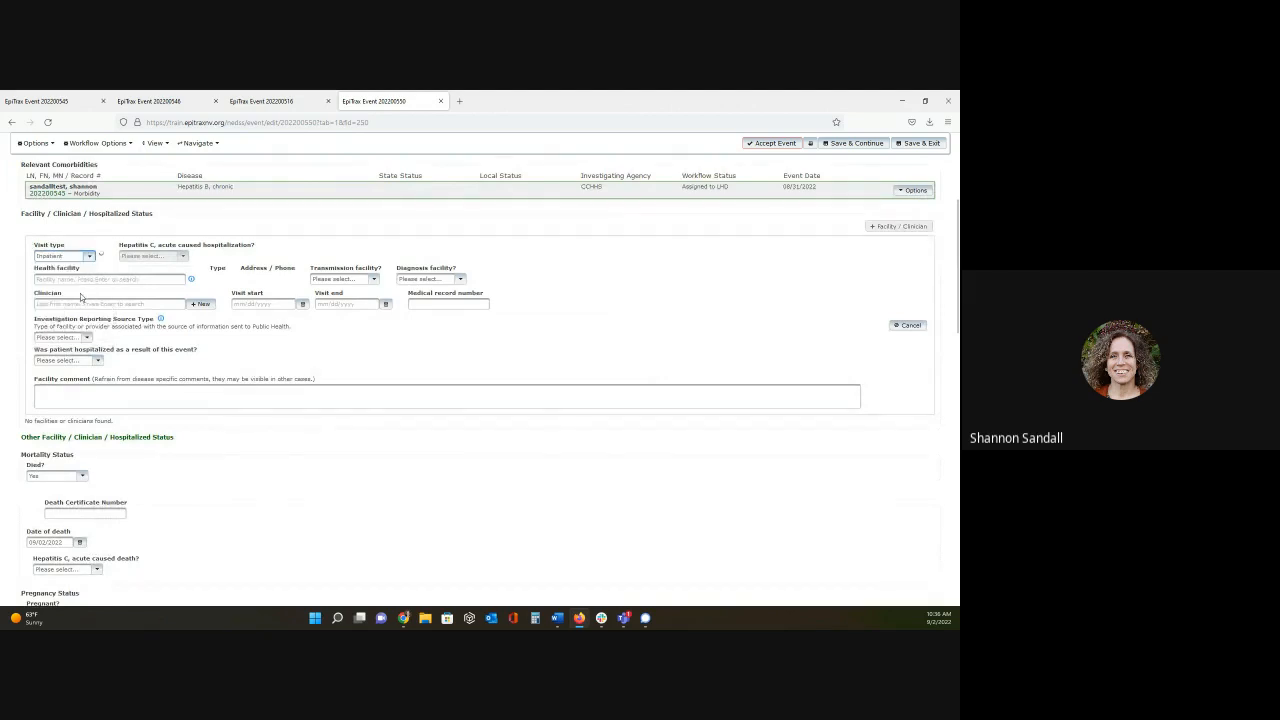
{"action": "left_click", "coordinate": [175, 256]}
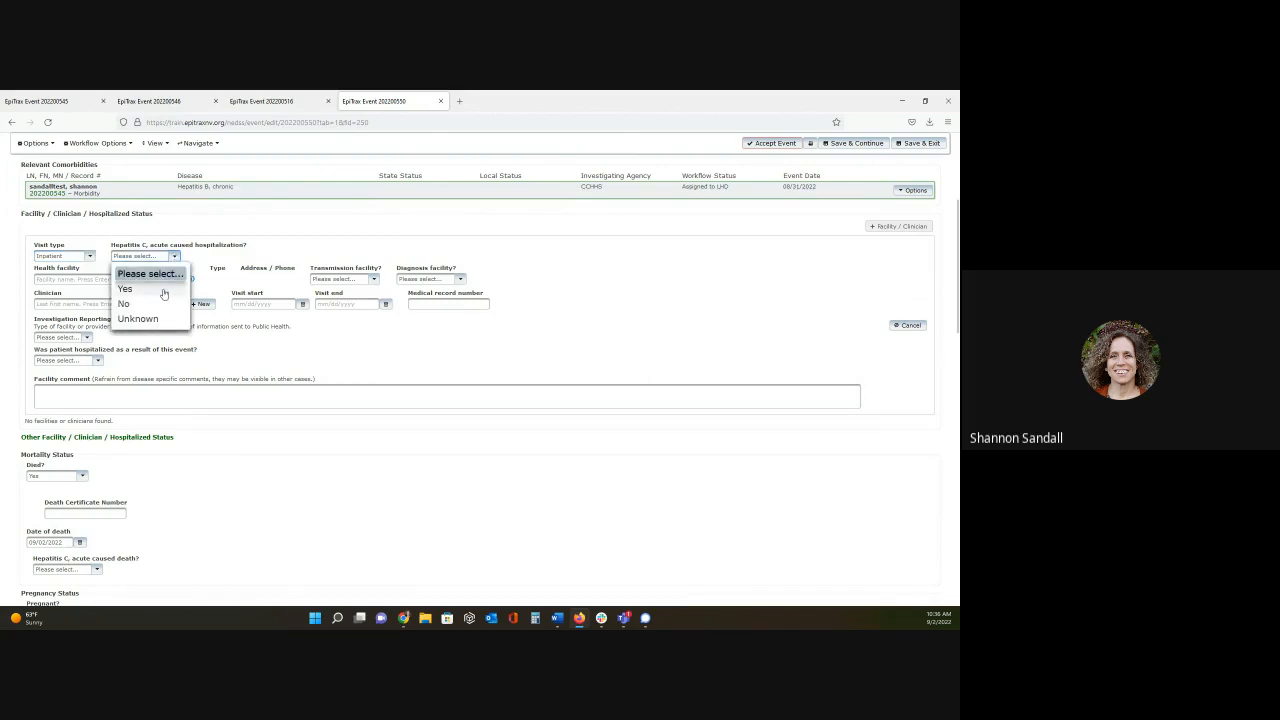
{"action": "left_click", "coordinate": [164, 290]}
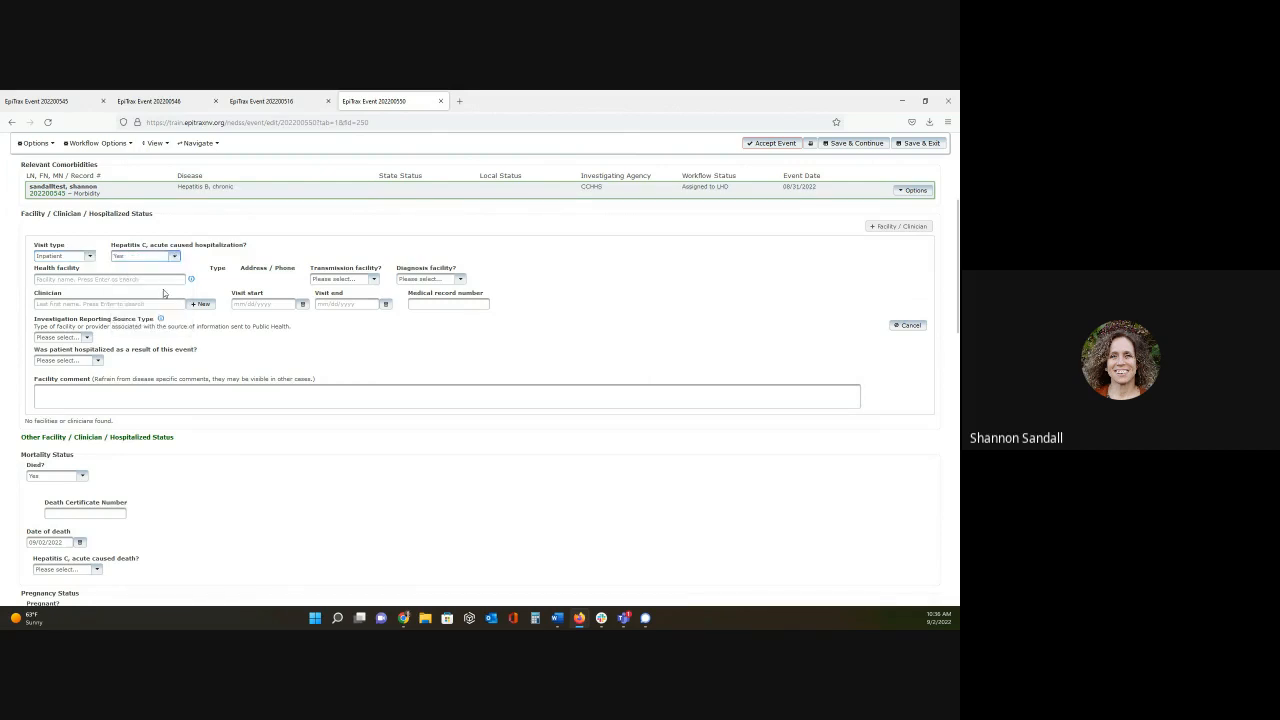
Search health facilities for "hospital", choose Bakersfield Heart Hospital for the visit, and save the event without leaving it.
{"action": "scroll", "coordinate": [163, 290], "scroll_direction": "down", "scroll_amount": 1}
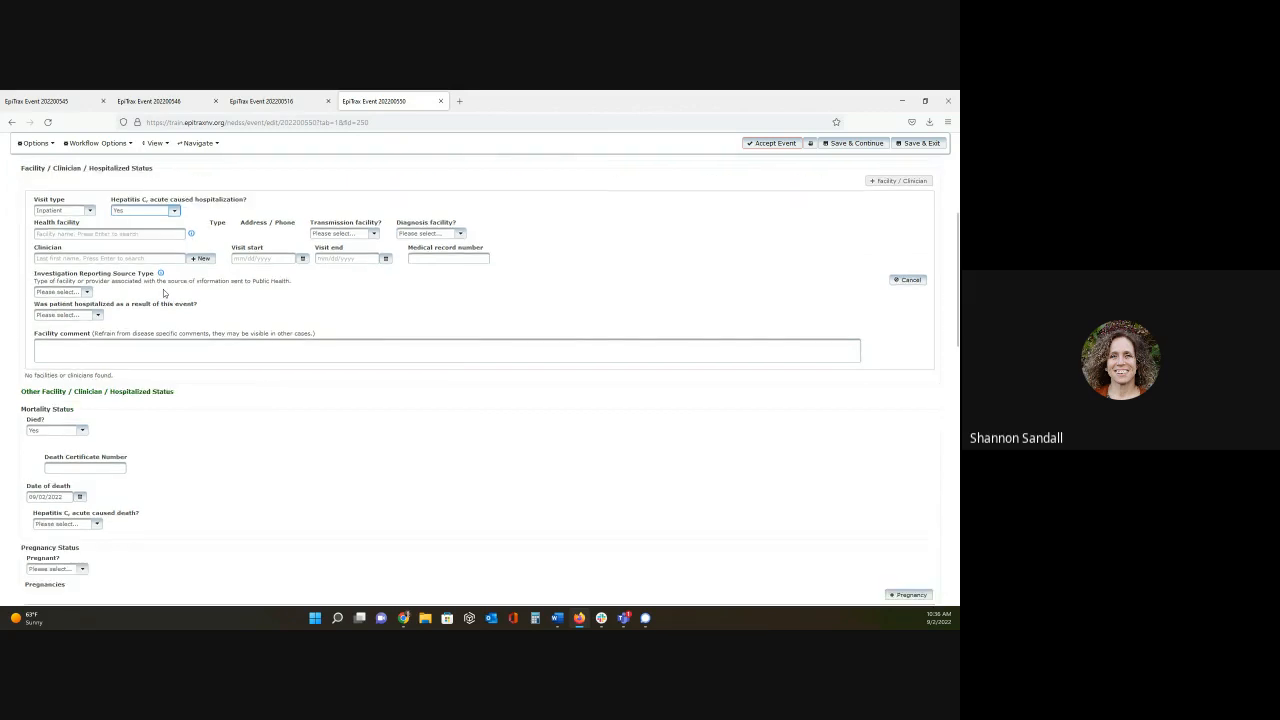
{"action": "left_click", "coordinate": [160, 227]}
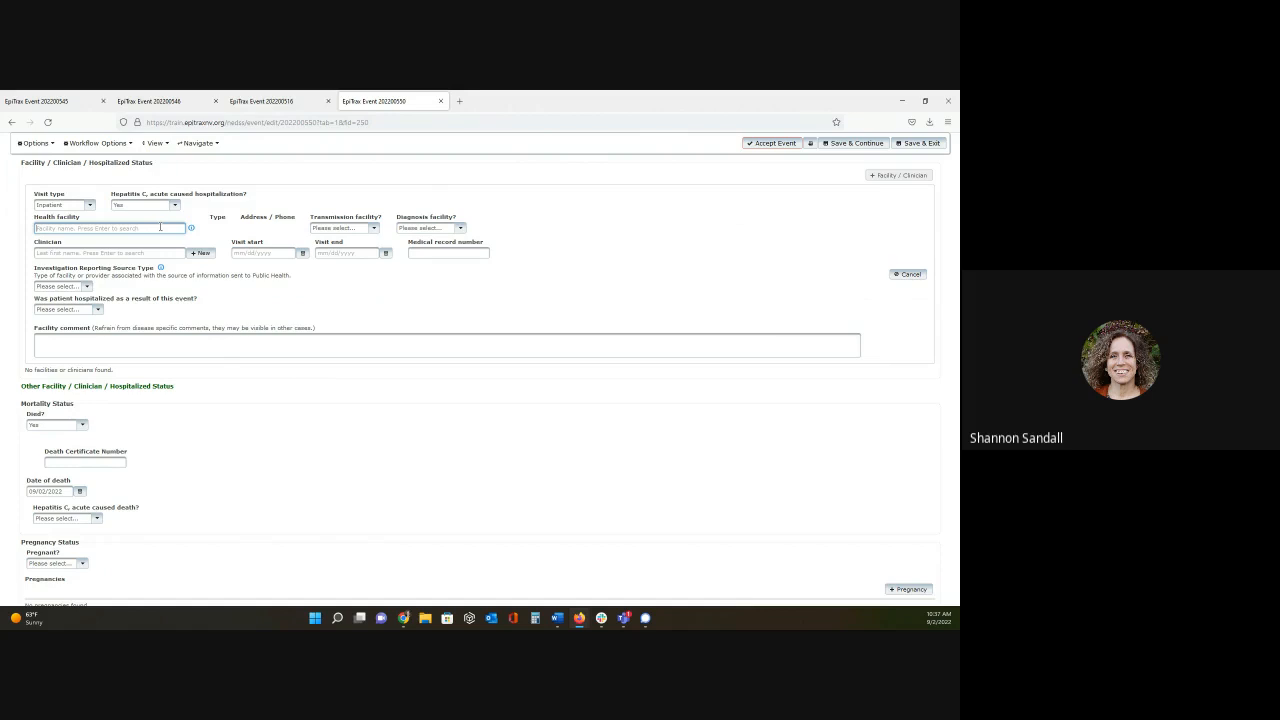
{"action": "type", "text": "N"}
{"action": "type", "text": "ospital"}
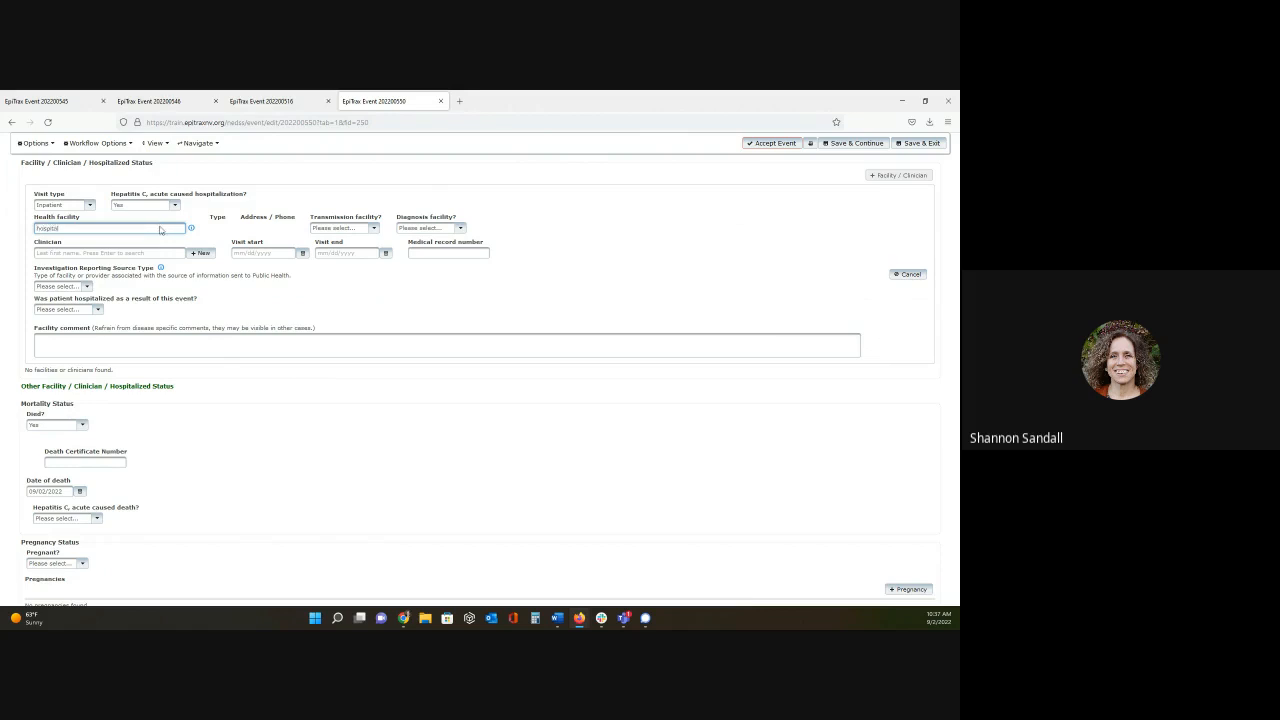
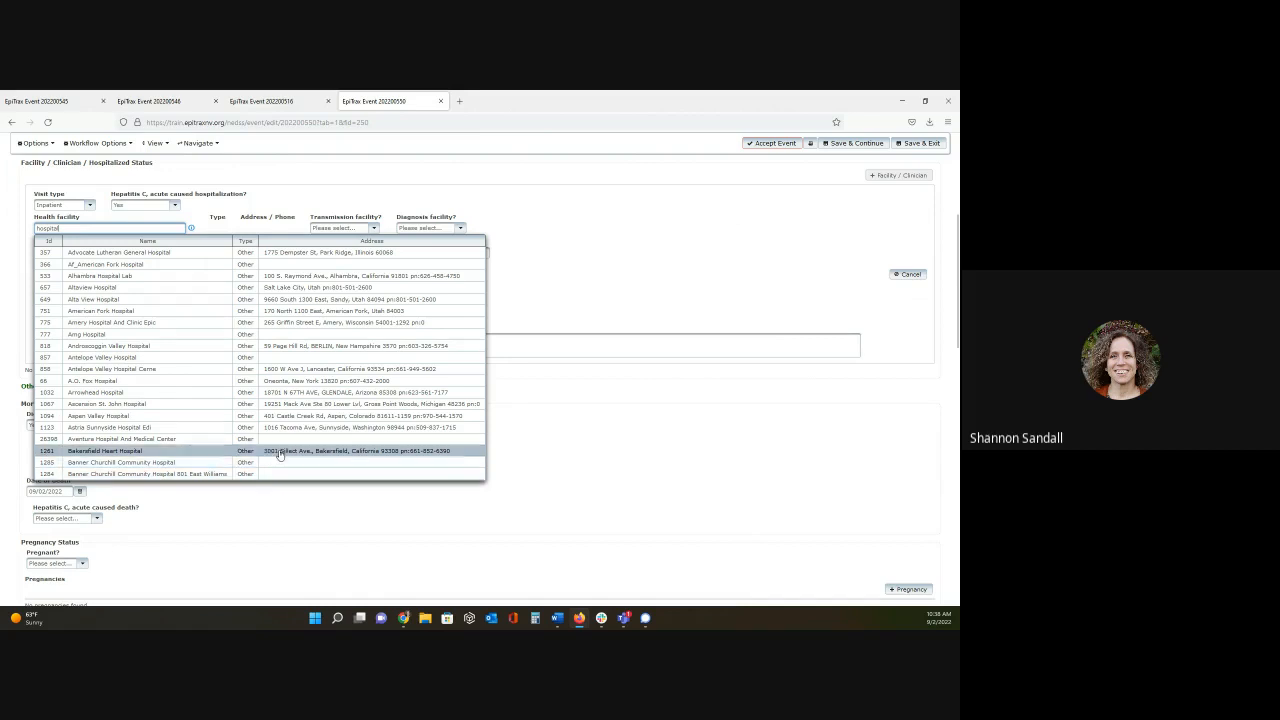
{"action": "left_click", "coordinate": [280, 452]}
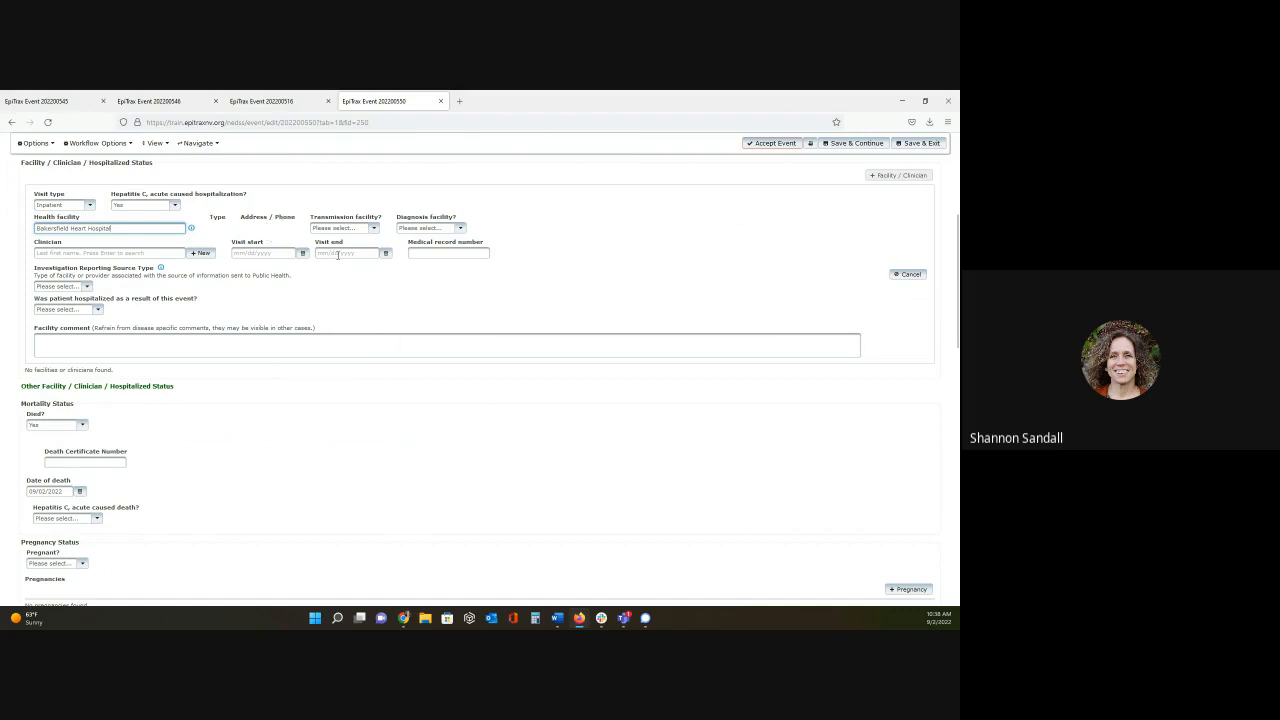
{"action": "left_click", "coordinate": [855, 145]}
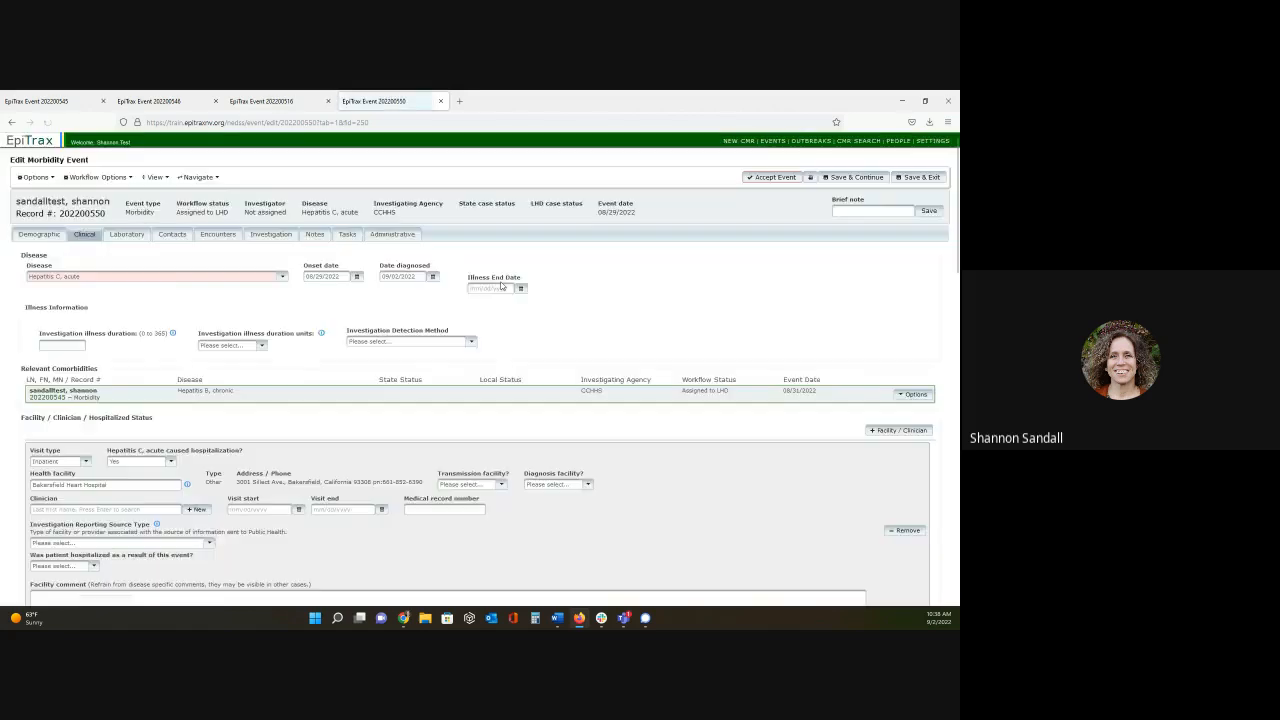
Read the help on requesting a missing facility and check the choices offered for diagnosis facility.
{"action": "scroll", "coordinate": [338, 302], "scroll_direction": "down", "scroll_amount": 3}
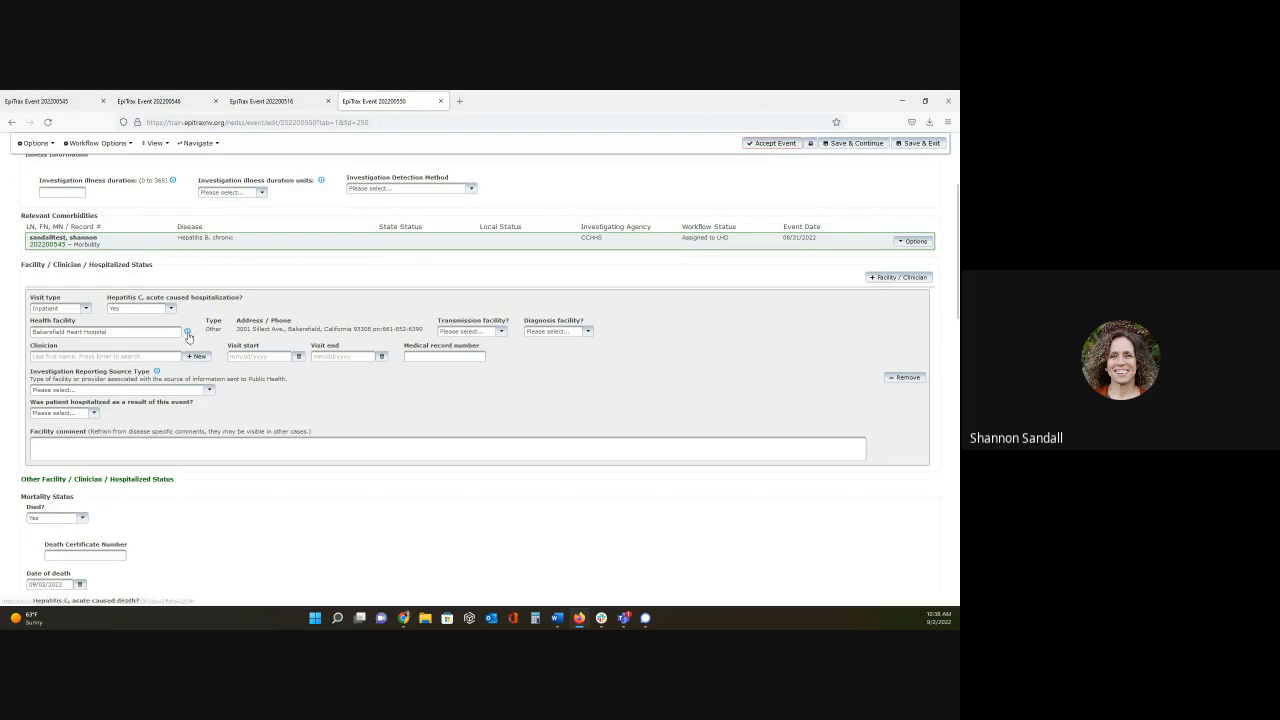
{"action": "mouse_move", "coordinate": [188, 337]}
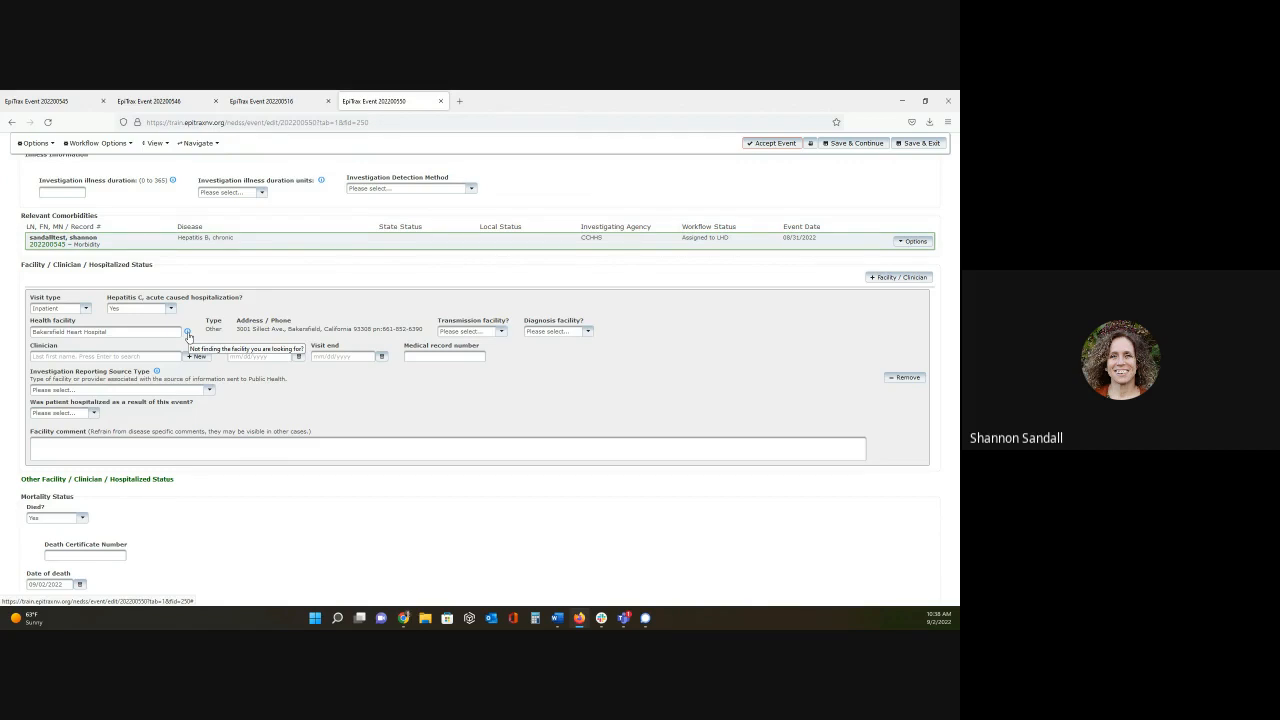
{"action": "left_click", "coordinate": [187, 333]}
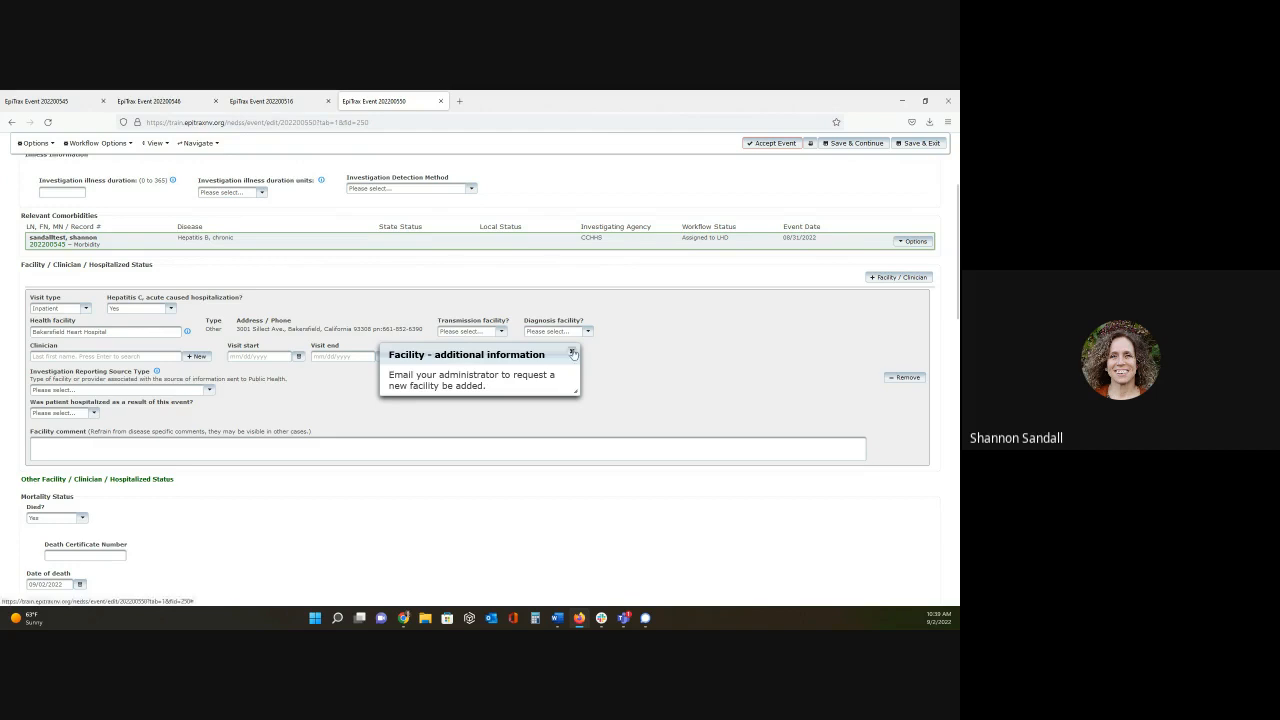
{"action": "left_click", "coordinate": [572, 352]}
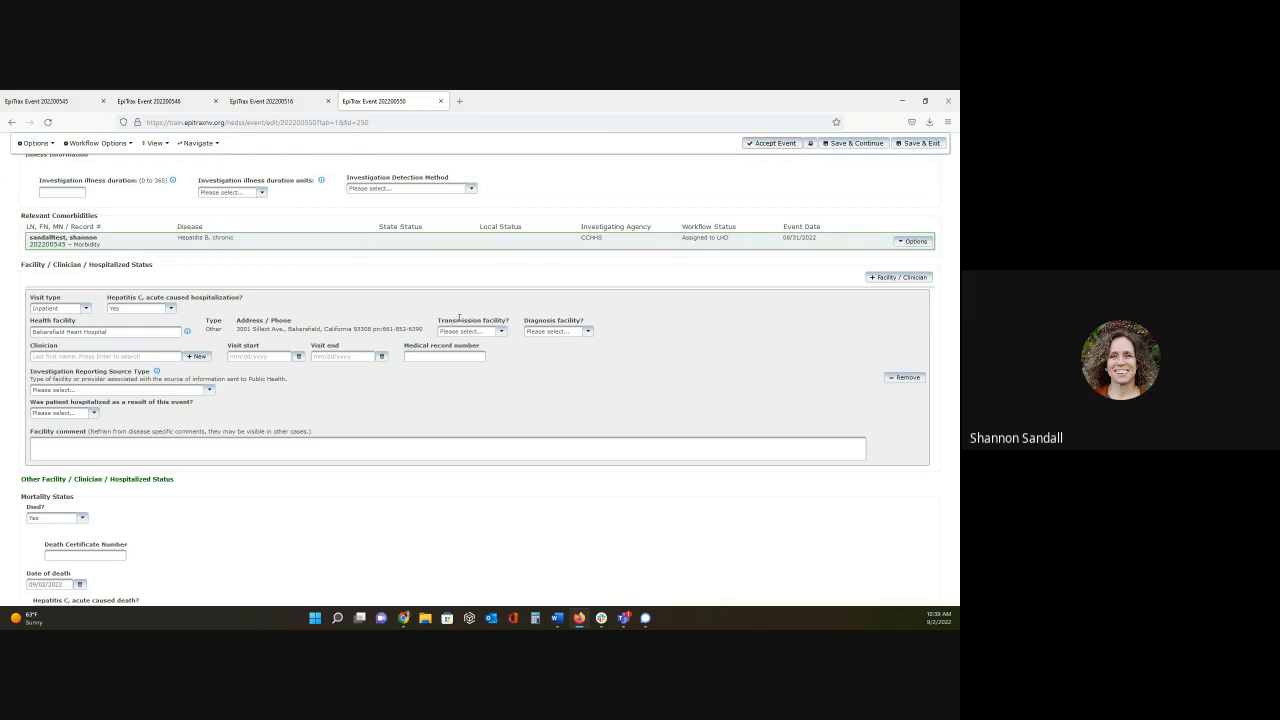
{"action": "left_click", "coordinate": [589, 332]}
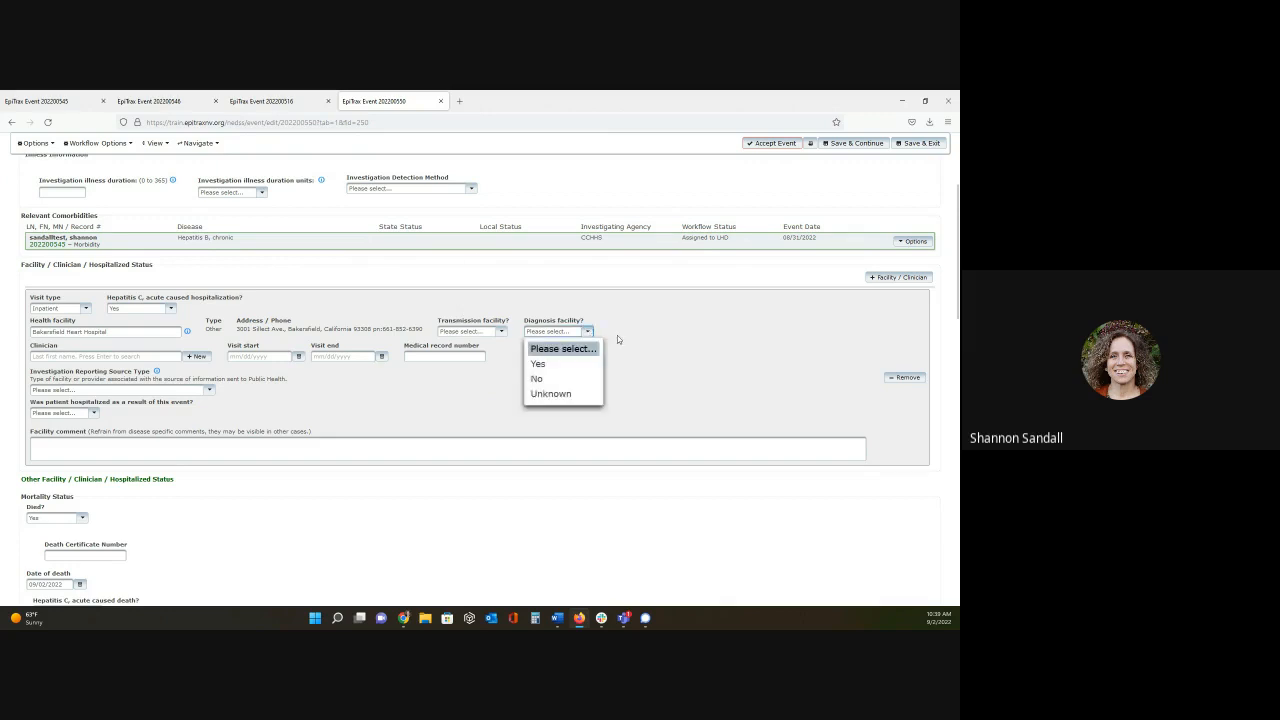
{"action": "left_click", "coordinate": [485, 397]}
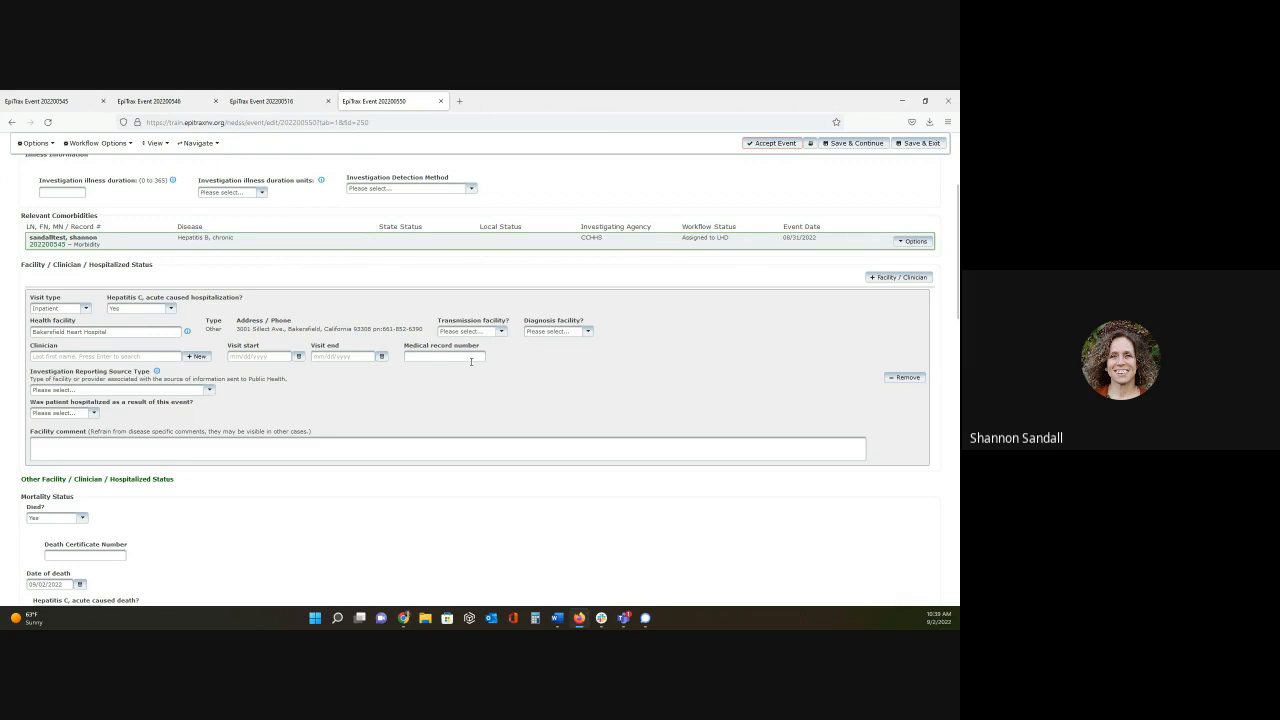
Pick a clinician by last name for the Bakersfield Heart Hospital visit and check the blank form for adding a new clinician.
{"action": "left_click", "coordinate": [152, 356]}
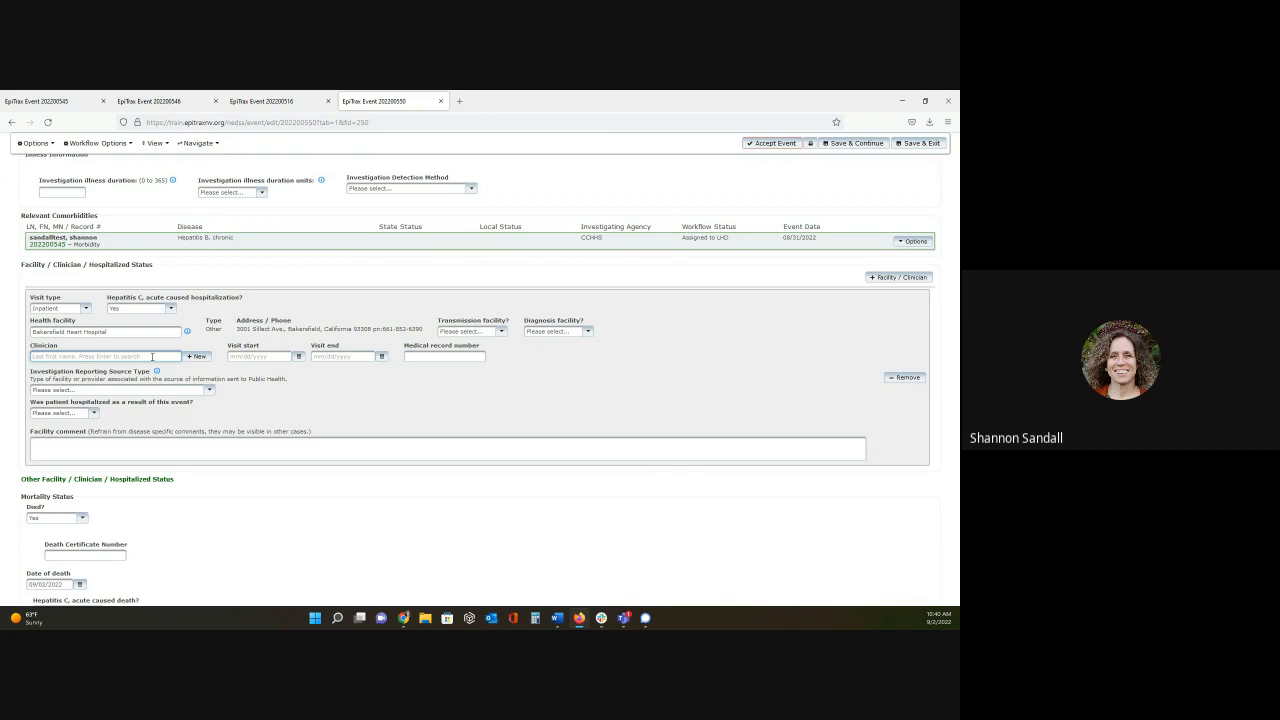
{"action": "type", "text": "smith"}
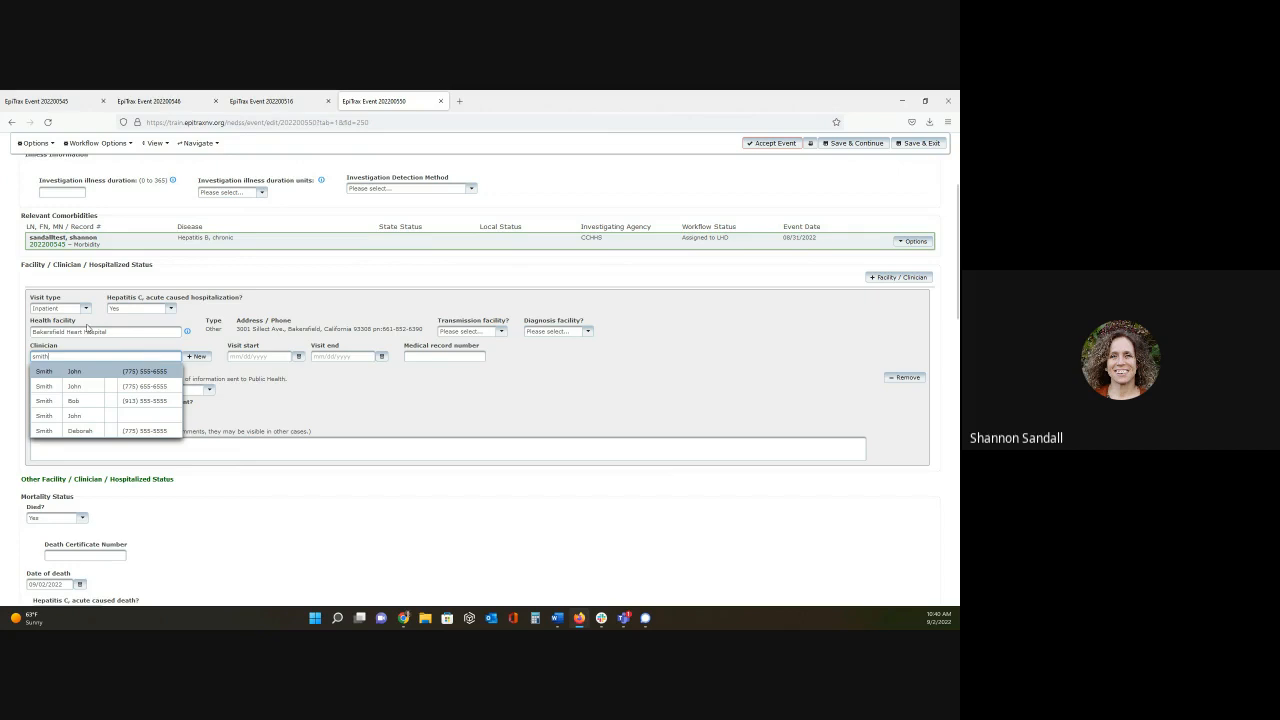
{"action": "left_click", "coordinate": [146, 401]}
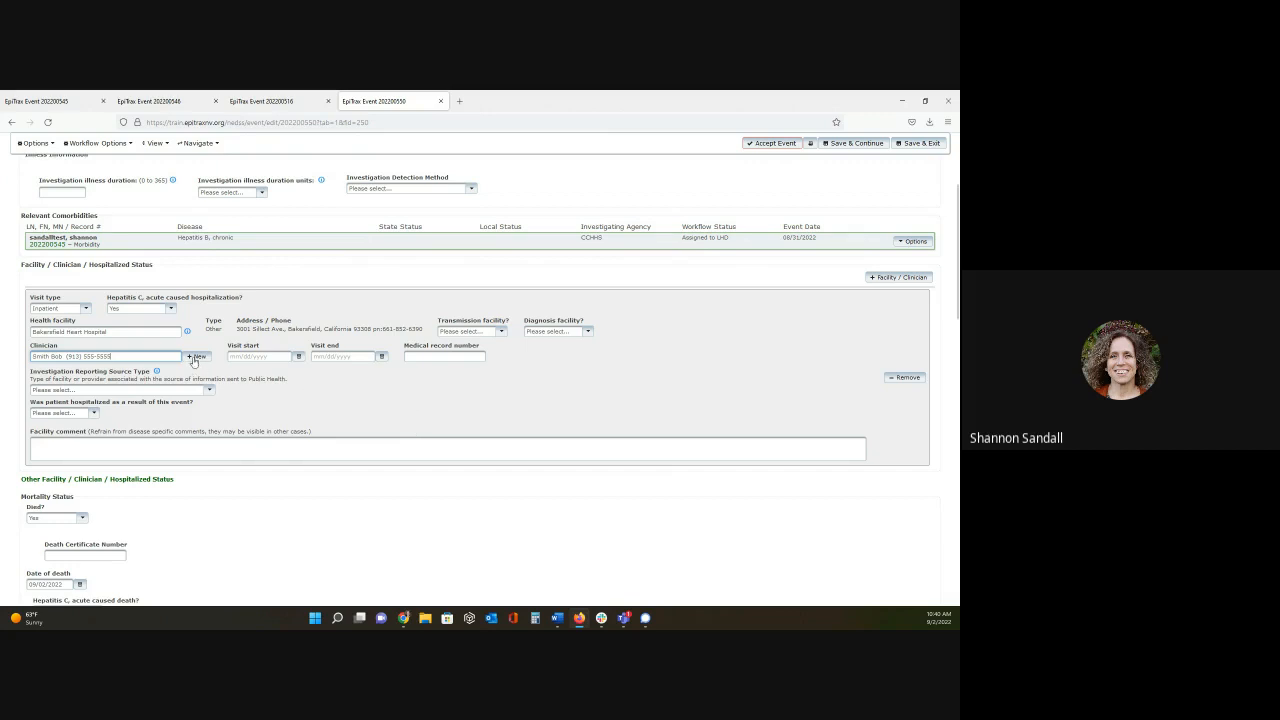
{"action": "left_click", "coordinate": [197, 358]}
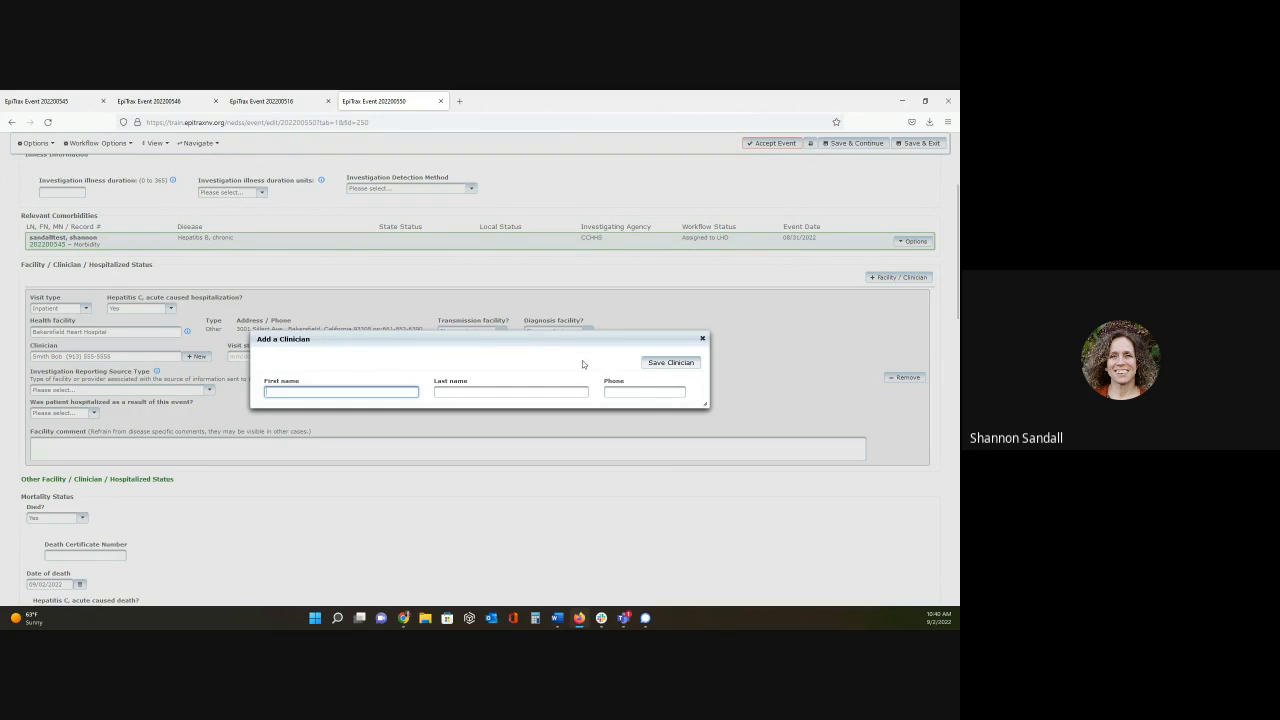
{"action": "left_click", "coordinate": [672, 366]}
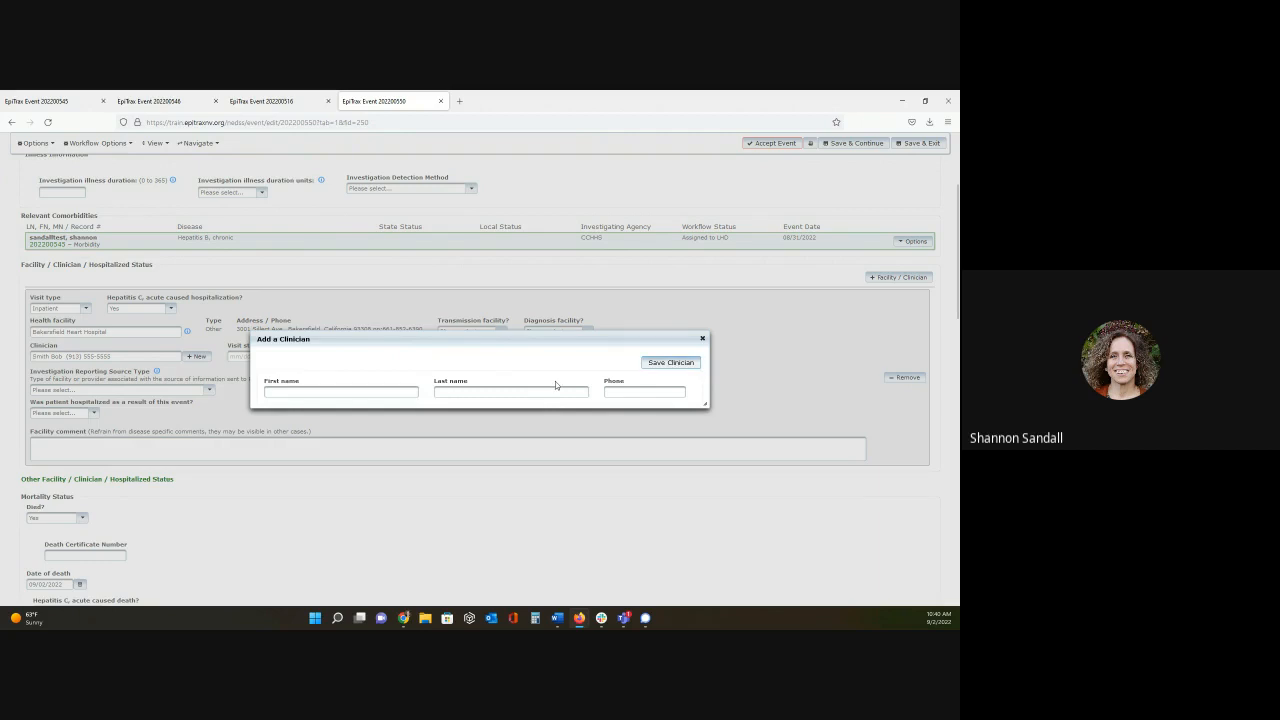
{"action": "left_click", "coordinate": [702, 341]}
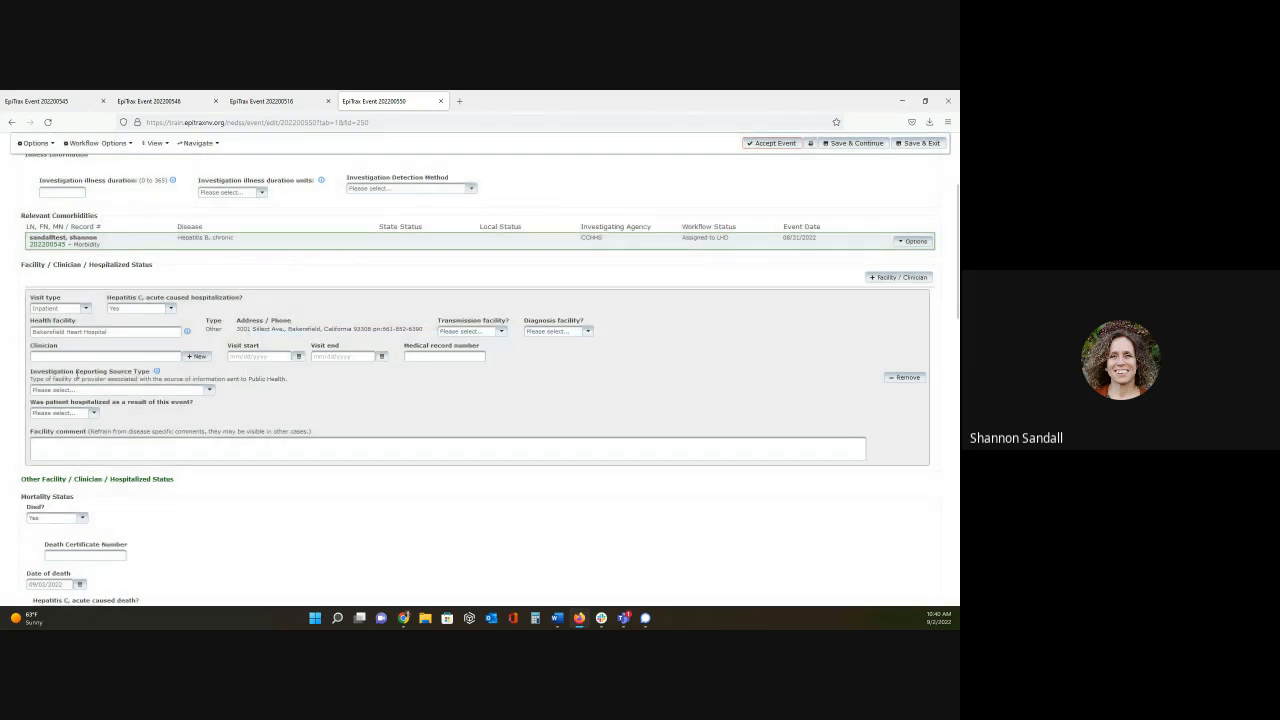
Search clinicians by last name and assign the third match to the Bakersfield Heart Hospital visit.
{"action": "left_click", "coordinate": [153, 357]}
{"action": "type", "text": "smith"}
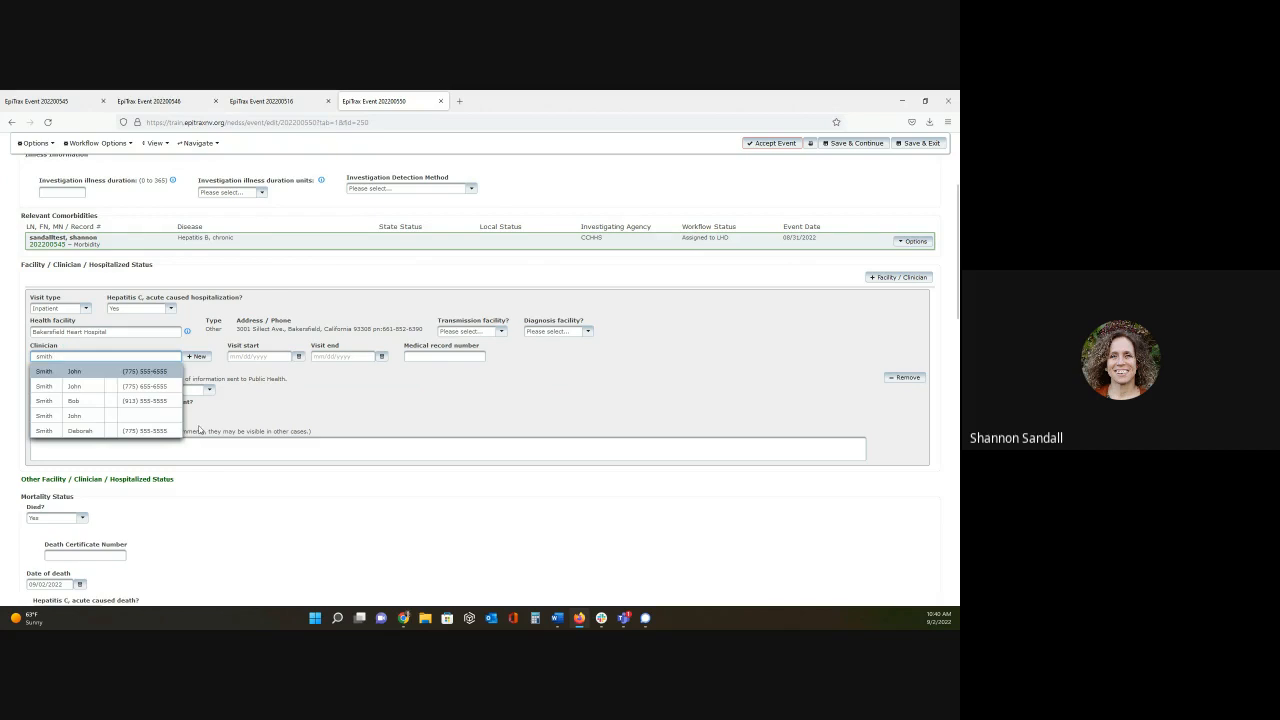
{"action": "left_click", "coordinate": [150, 400]}
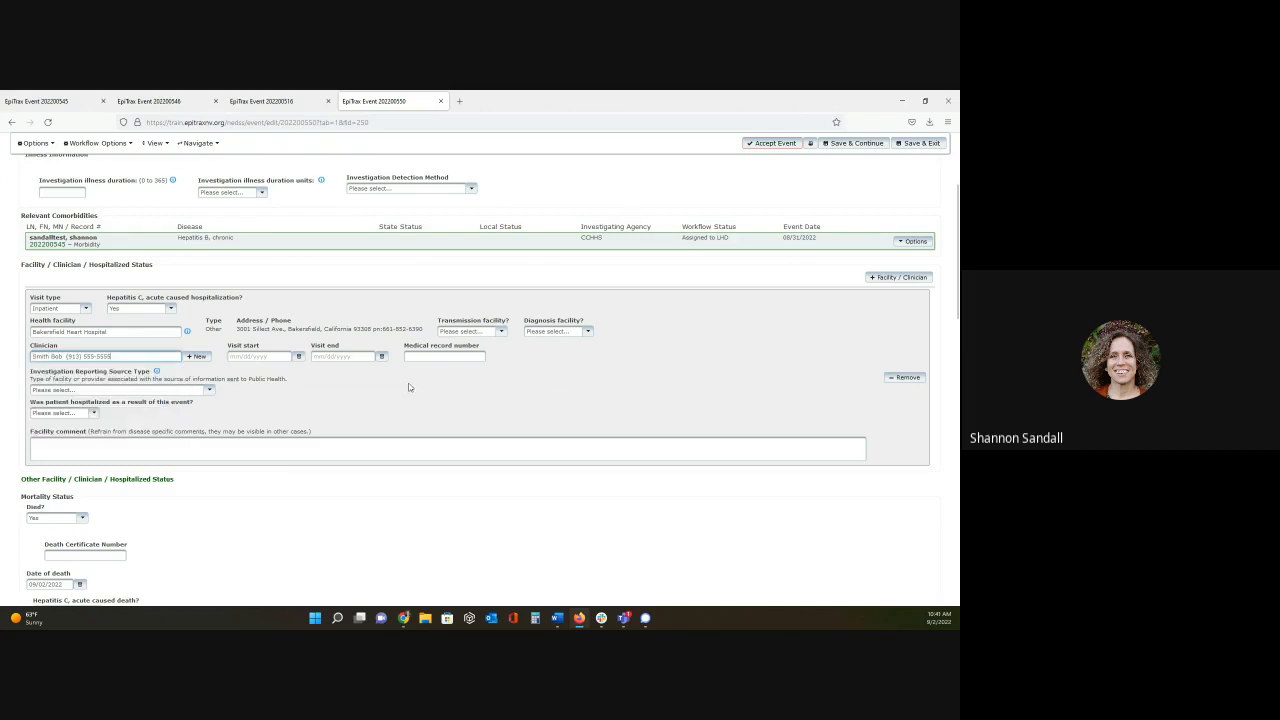
Enter the facility comment "My comment." for the Bakersfield Heart Hospital visit and review the note about avoiding disease-specific comments.
{"action": "scroll", "coordinate": [403, 376], "scroll_direction": "down", "scroll_amount": 2}
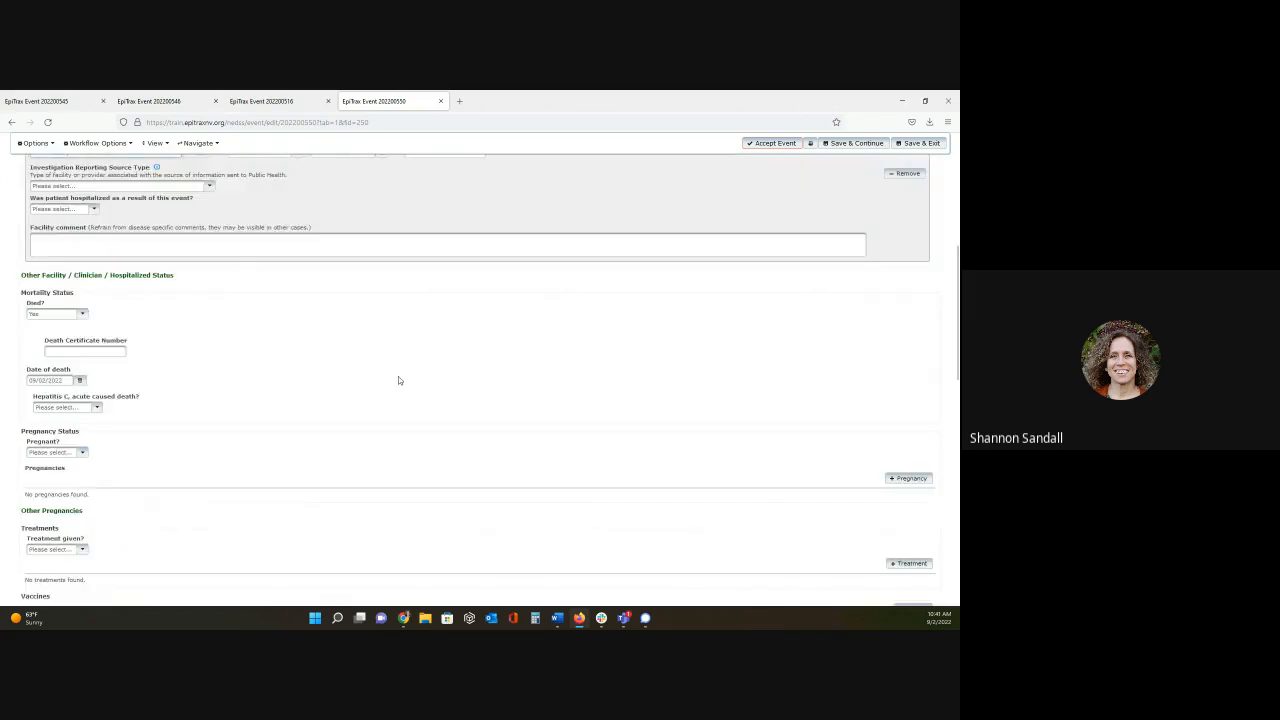
{"action": "scroll", "coordinate": [398, 376], "scroll_direction": "up", "scroll_amount": 1}
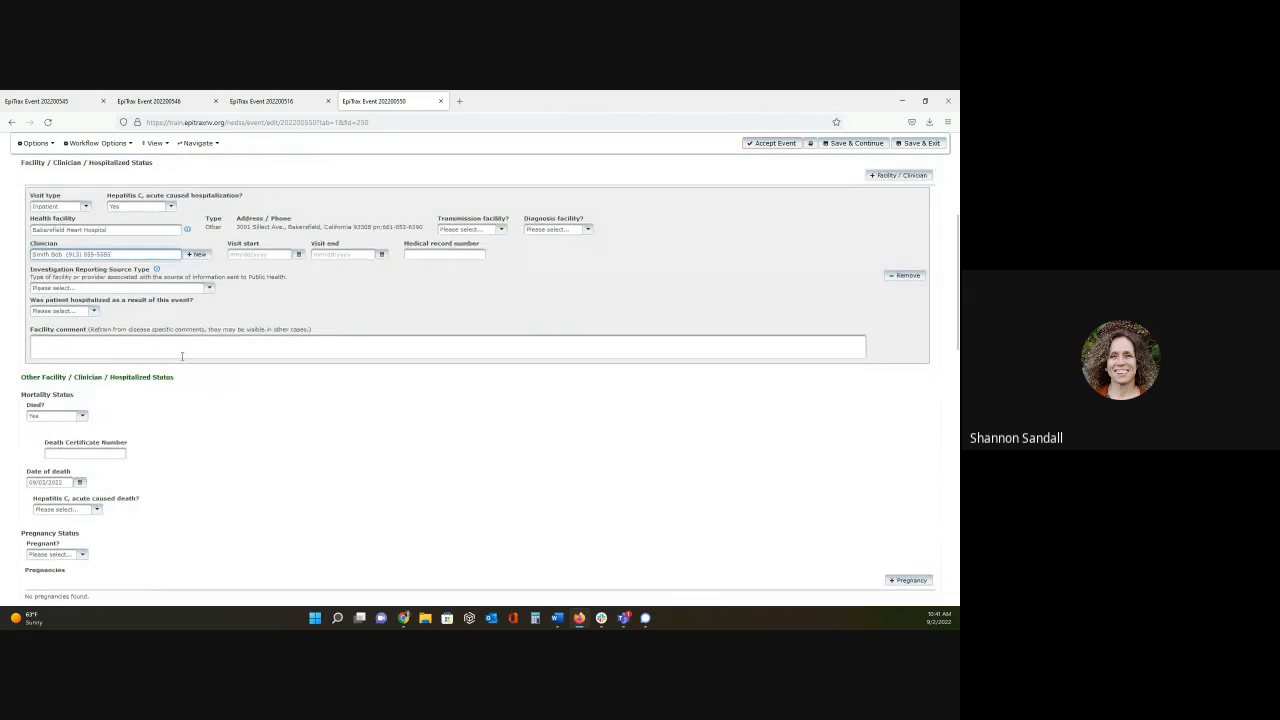
{"action": "left_click", "coordinate": [111, 343]}
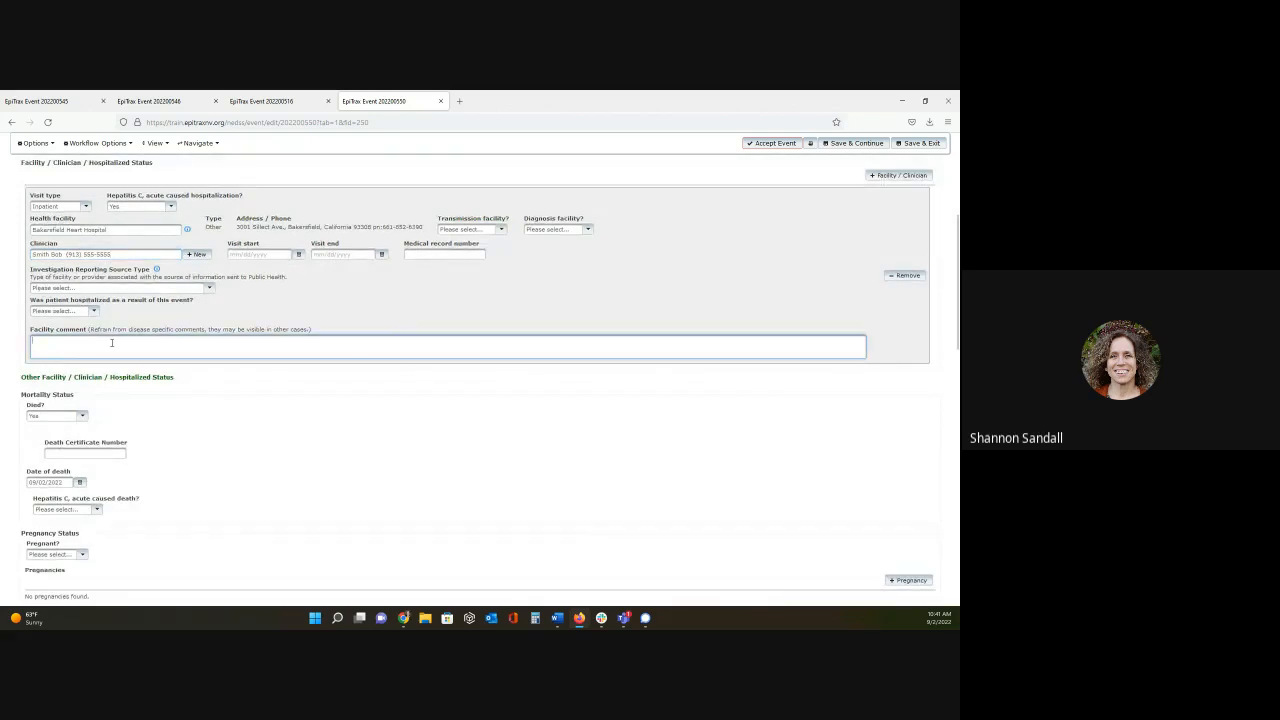
{"action": "type", "text": "My co"}
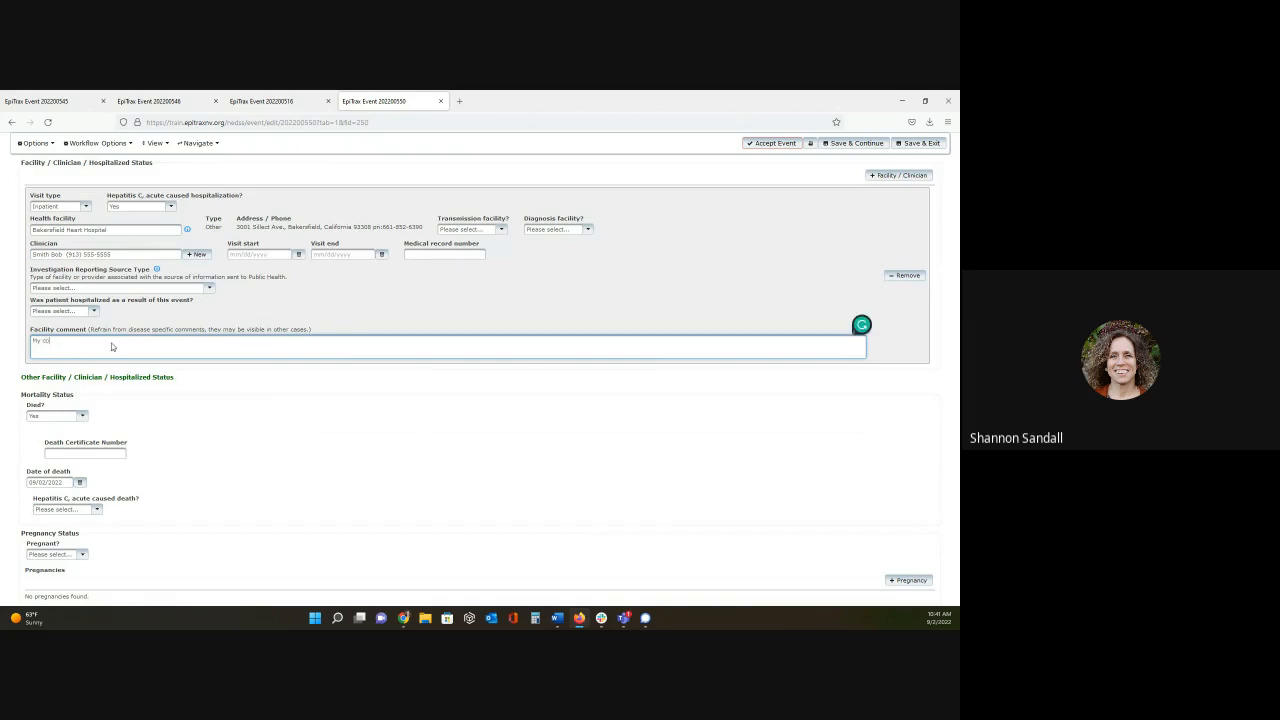
{"action": "type", "text": "mment."}
{"action": "left_click_drag", "start_coordinate": [103, 327], "coordinate": [337, 332]}
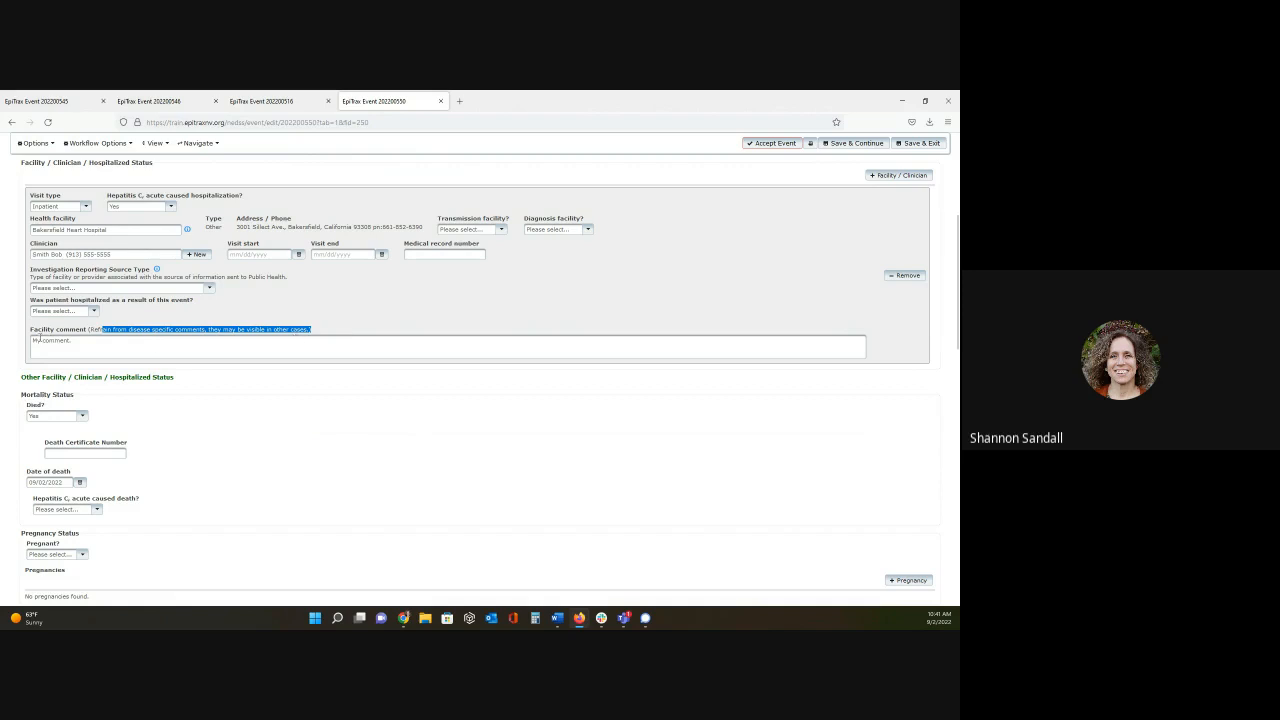
{"action": "left_click_drag", "start_coordinate": [30, 329], "coordinate": [101, 330]}
Expand the person's other facility/clinician entries and add the Alta View Hospital visit from the Amebiasis case to this event.
{"action": "scroll", "coordinate": [212, 330], "scroll_direction": "down", "scroll_amount": 1}
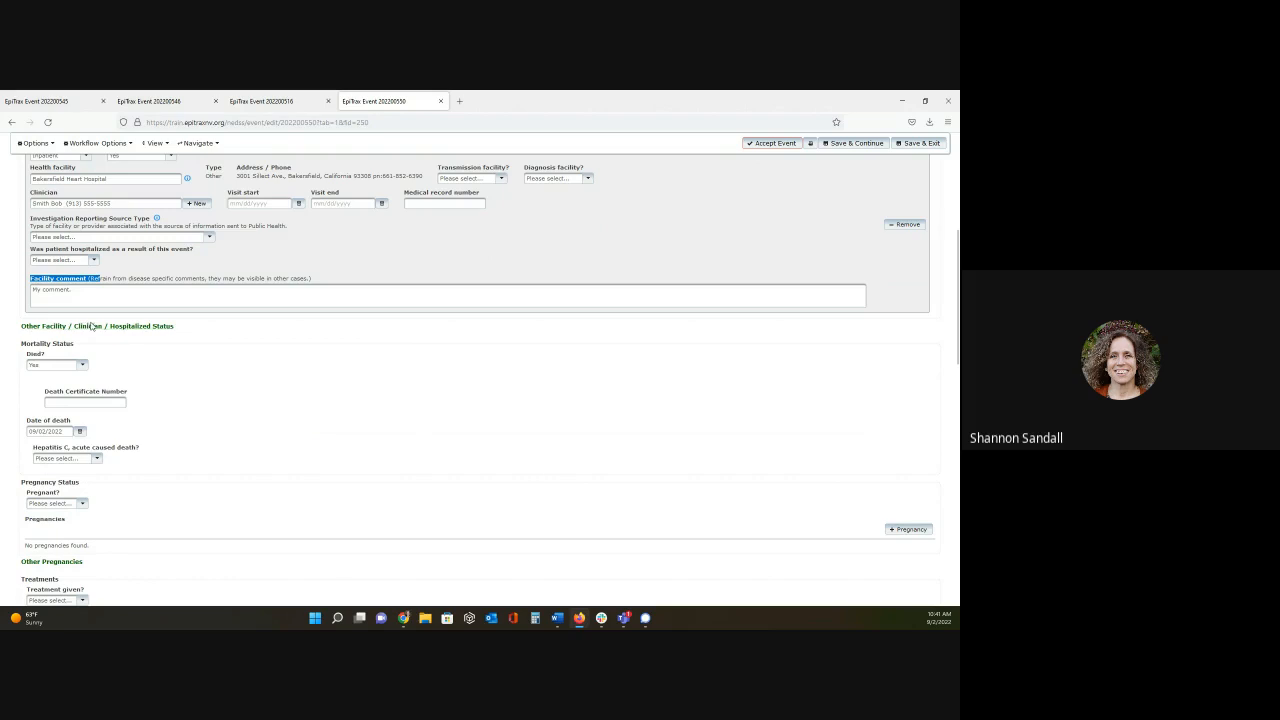
{"action": "double_click", "coordinate": [124, 326]}
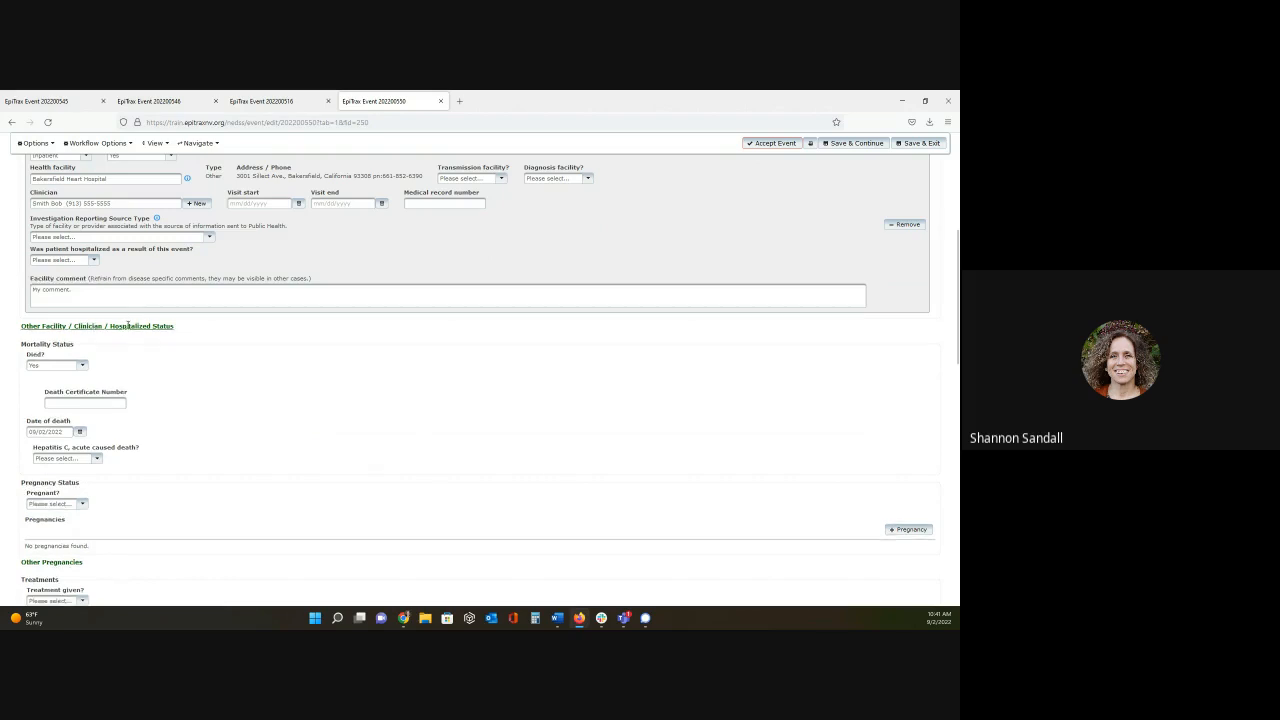
{"action": "left_click", "coordinate": [165, 330]}
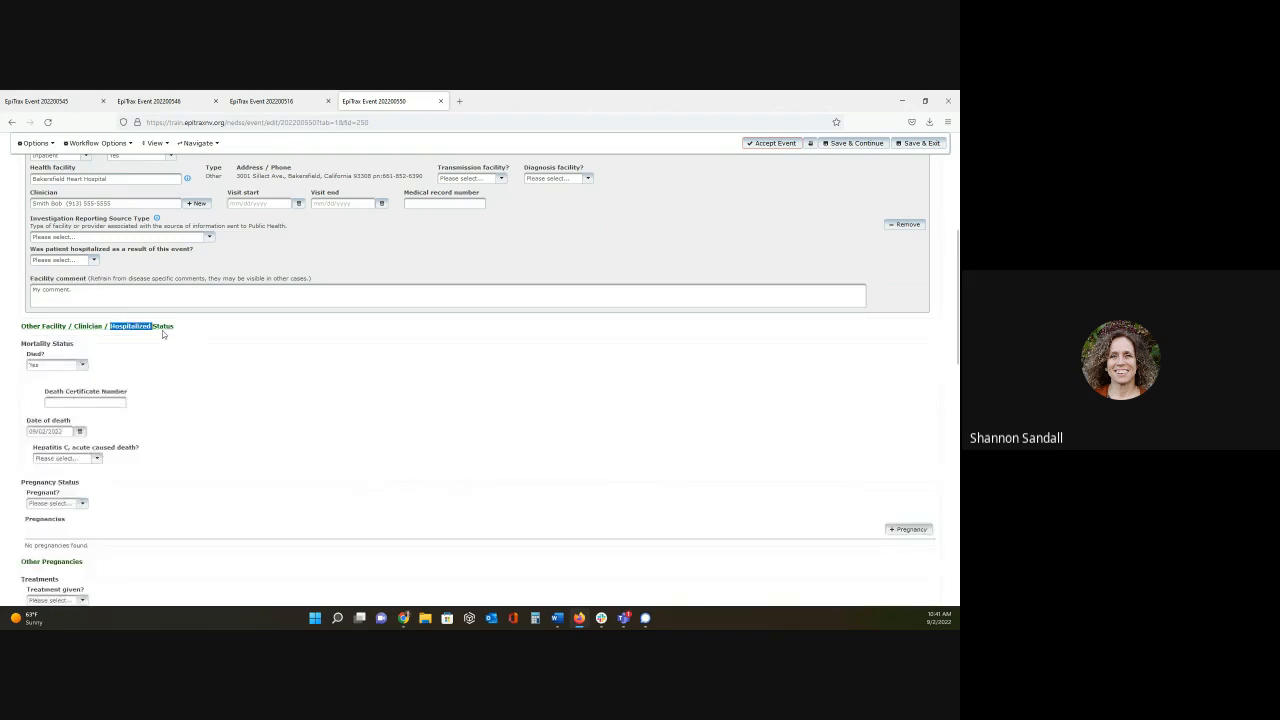
{"action": "left_click", "coordinate": [163, 330]}
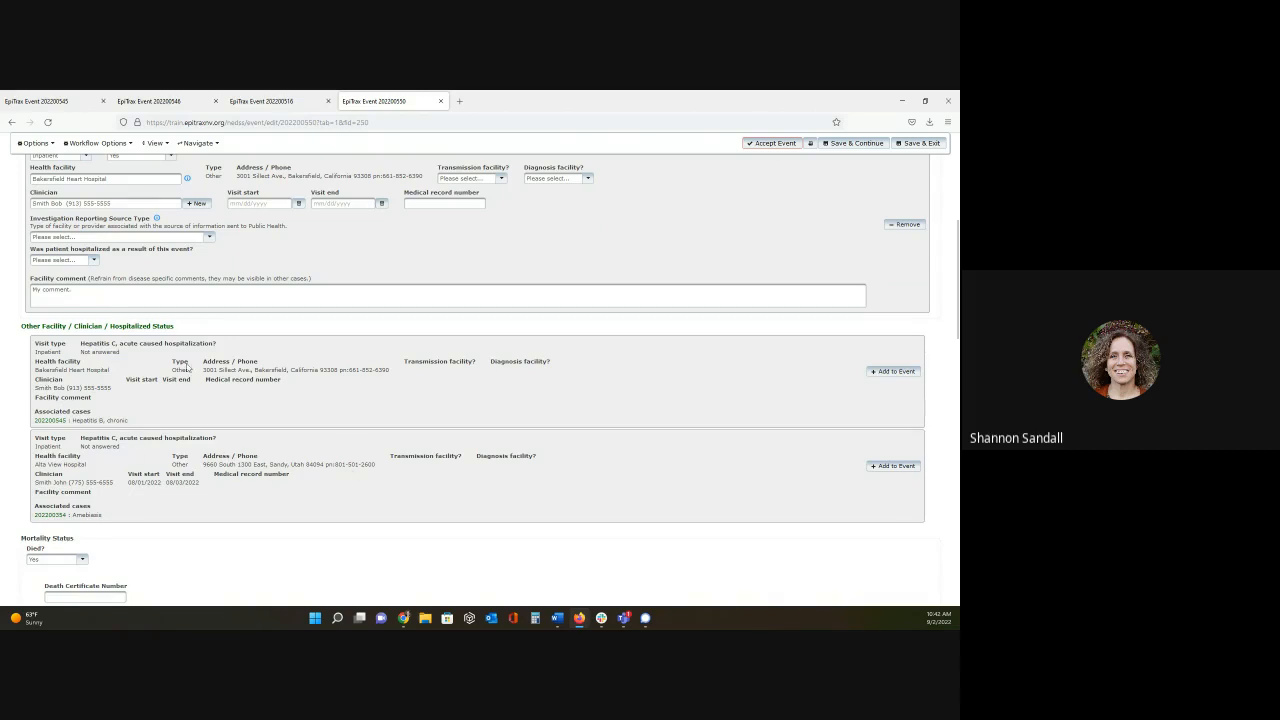
{"action": "scroll", "coordinate": [110, 356], "scroll_direction": "down", "scroll_amount": 2}
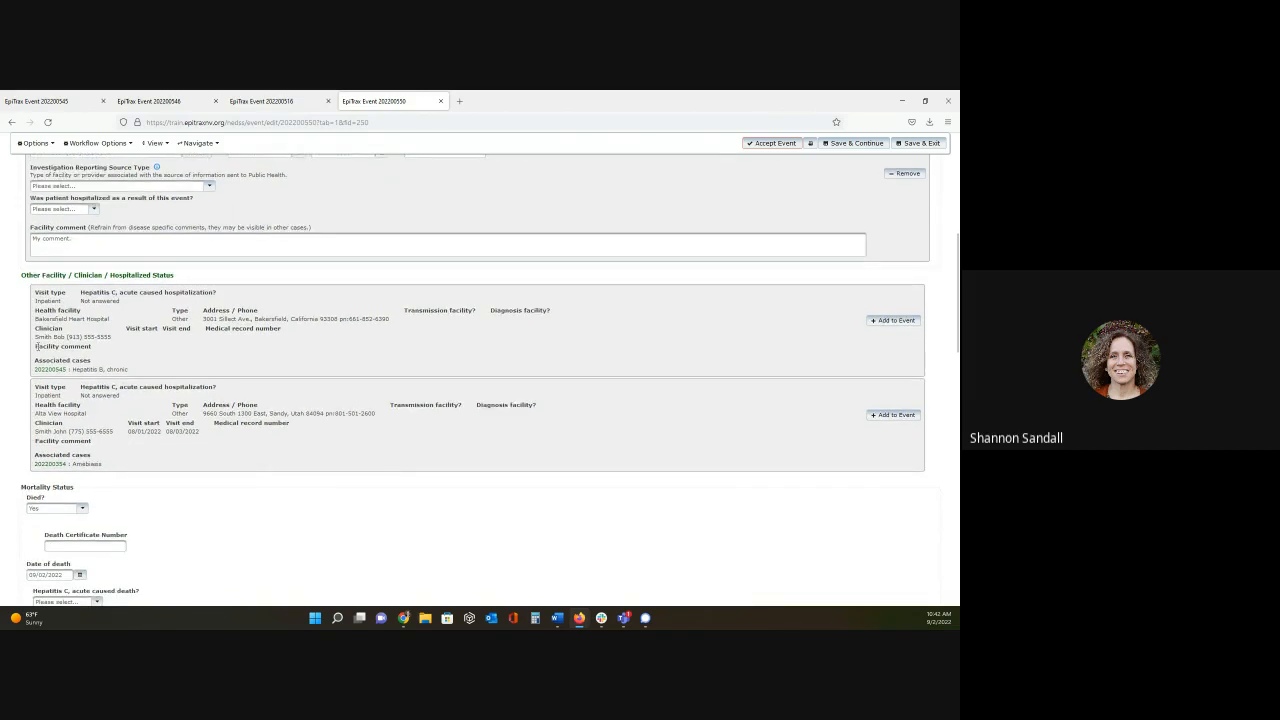
{"action": "left_click_drag", "start_coordinate": [38, 347], "coordinate": [114, 354]}
{"action": "left_click", "coordinate": [114, 354]}
{"action": "scroll", "coordinate": [455, 404], "scroll_direction": "up", "scroll_amount": 2}
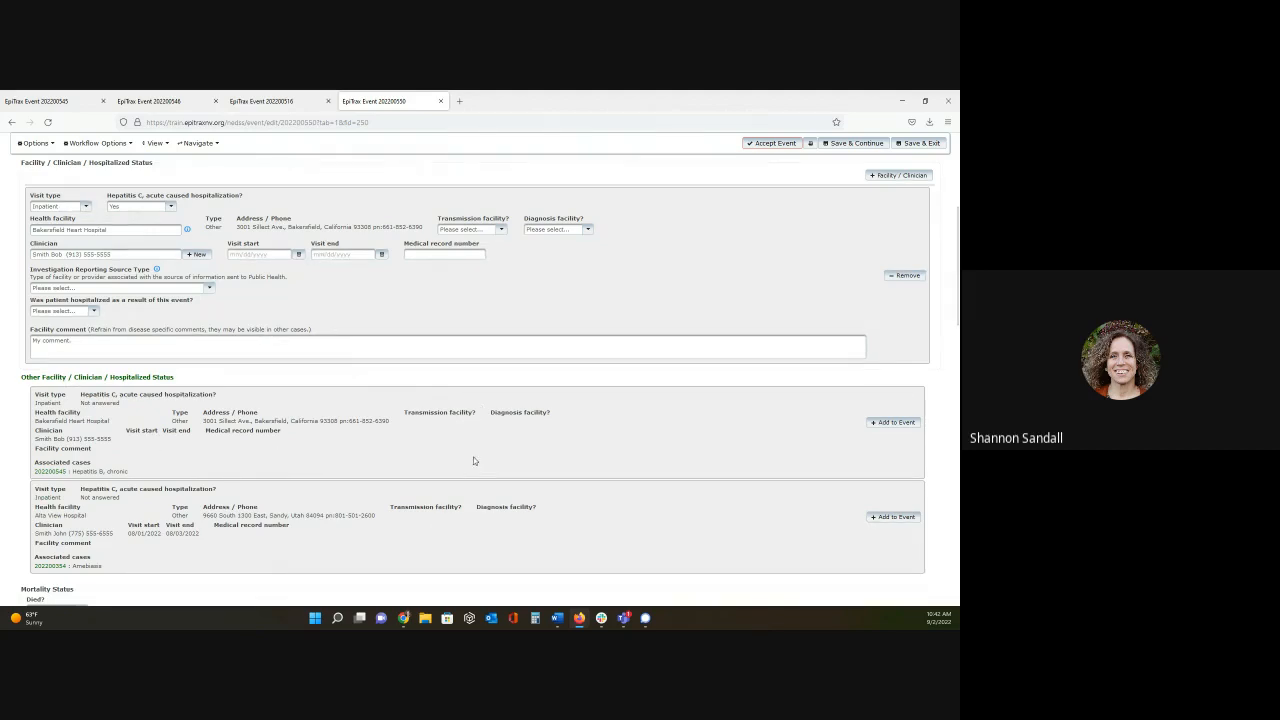
{"action": "scroll", "coordinate": [474, 460], "scroll_direction": "down", "scroll_amount": 2}
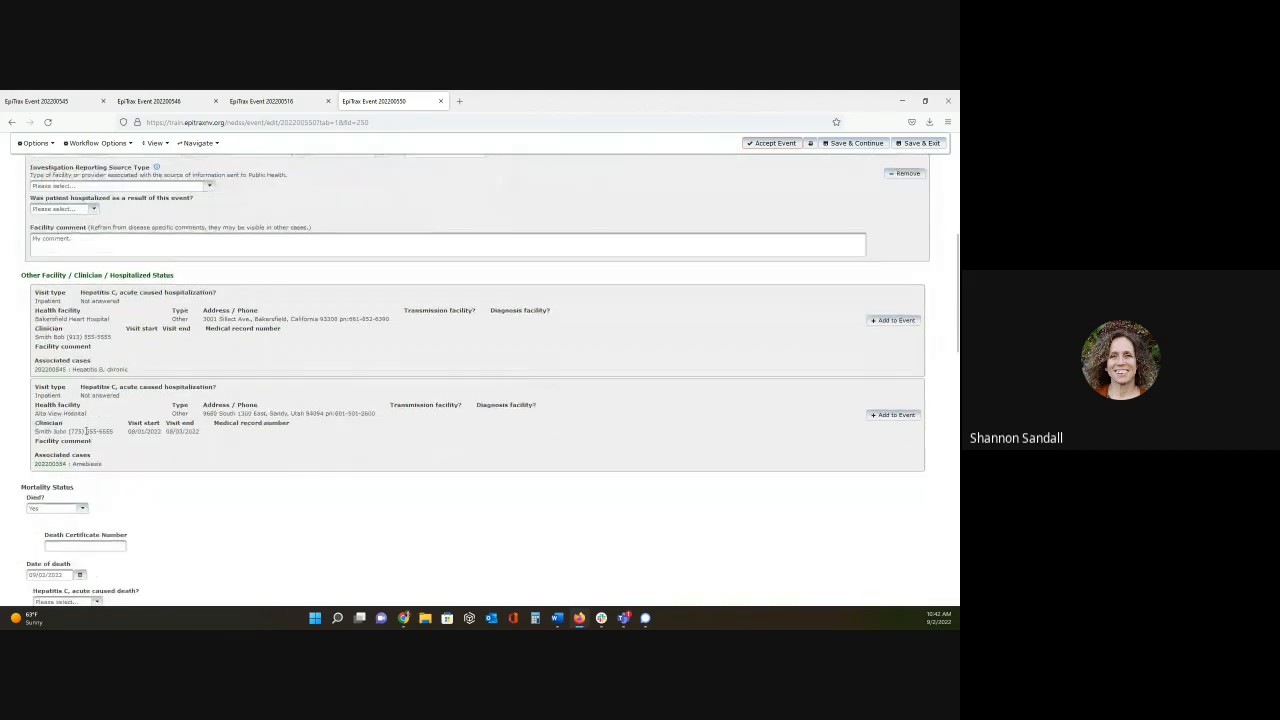
{"action": "left_click", "coordinate": [895, 415]}
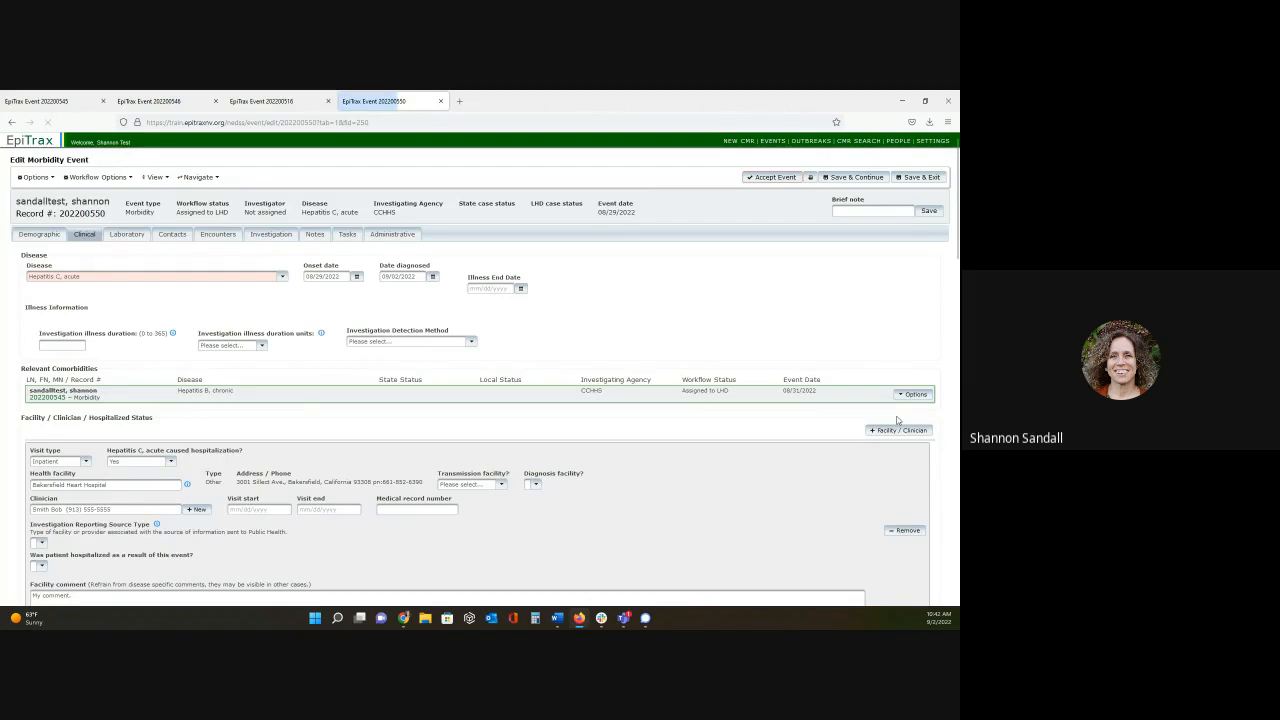
{"action": "scroll", "coordinate": [756, 413], "scroll_direction": "down", "scroll_amount": 5}
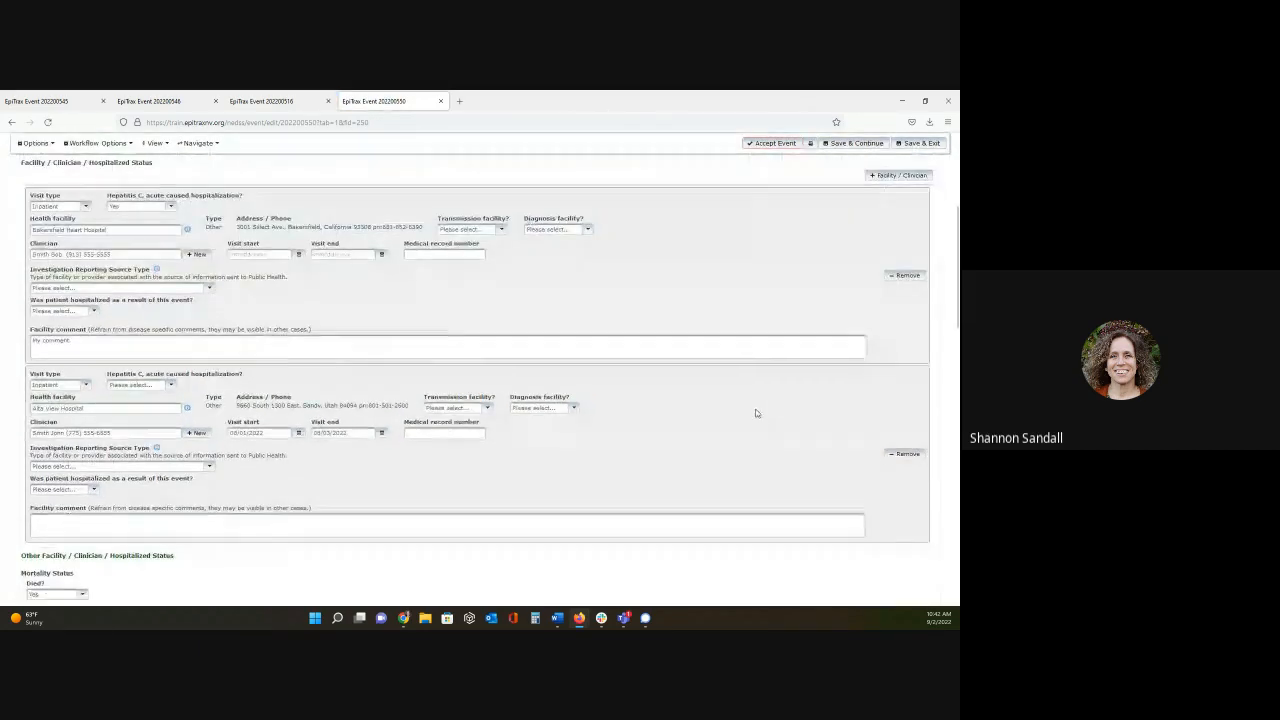
{"action": "scroll", "coordinate": [756, 413], "scroll_direction": "down", "scroll_amount": 1}
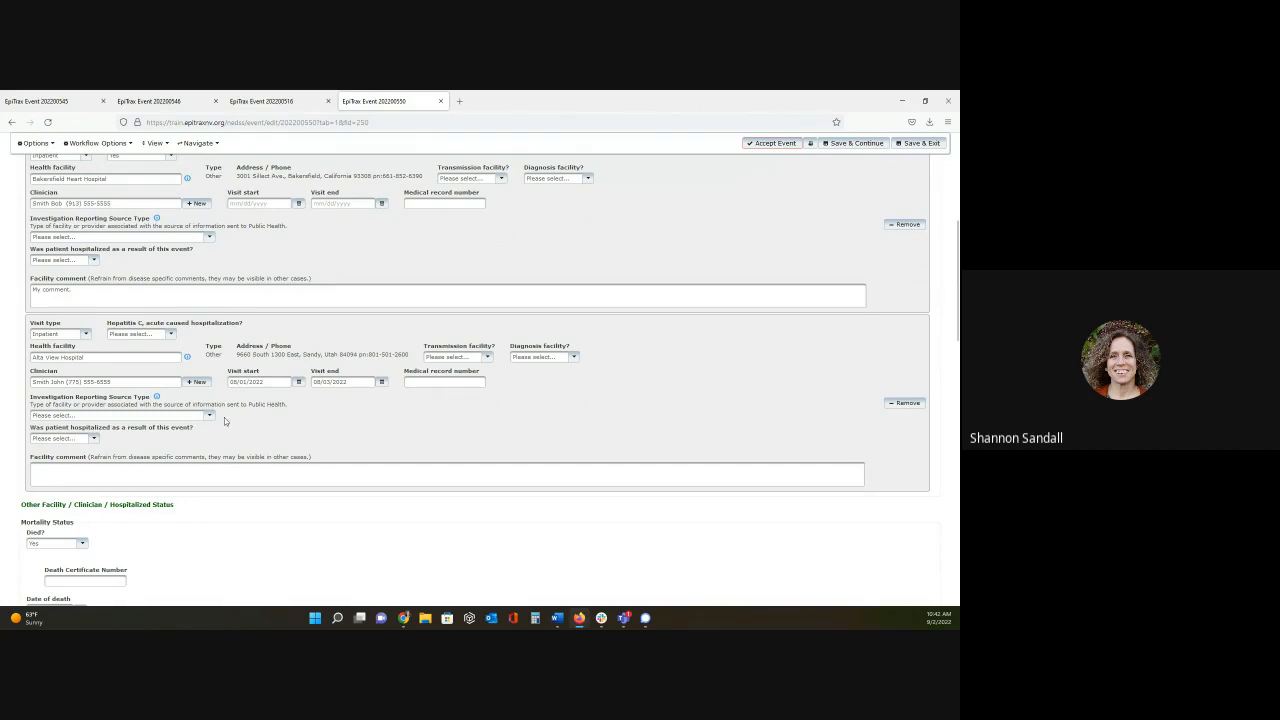
Set whether Hepatitis C, acute caused the death to Unknown in the mortality status.
{"action": "scroll", "coordinate": [595, 387], "scroll_direction": "up", "scroll_amount": 2}
{"action": "scroll", "coordinate": [595, 387], "scroll_direction": "up", "scroll_amount": 1}
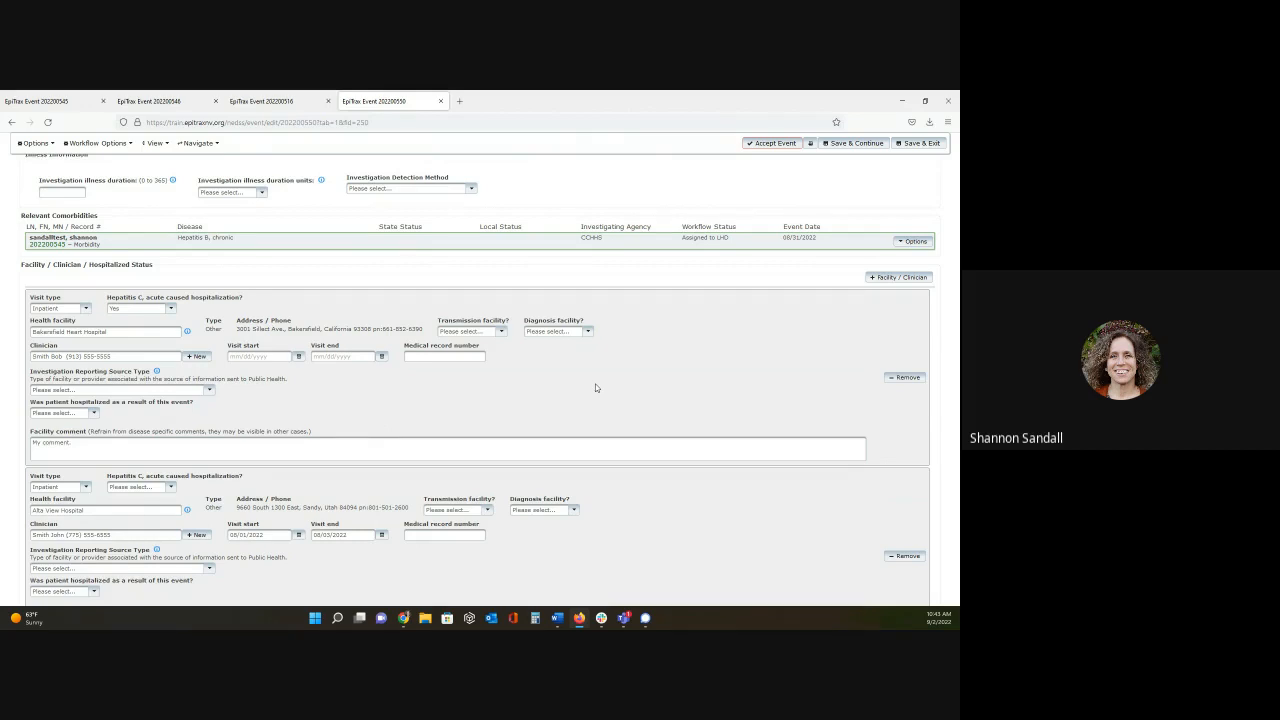
{"action": "scroll", "coordinate": [590, 385], "scroll_direction": "down", "scroll_amount": 3}
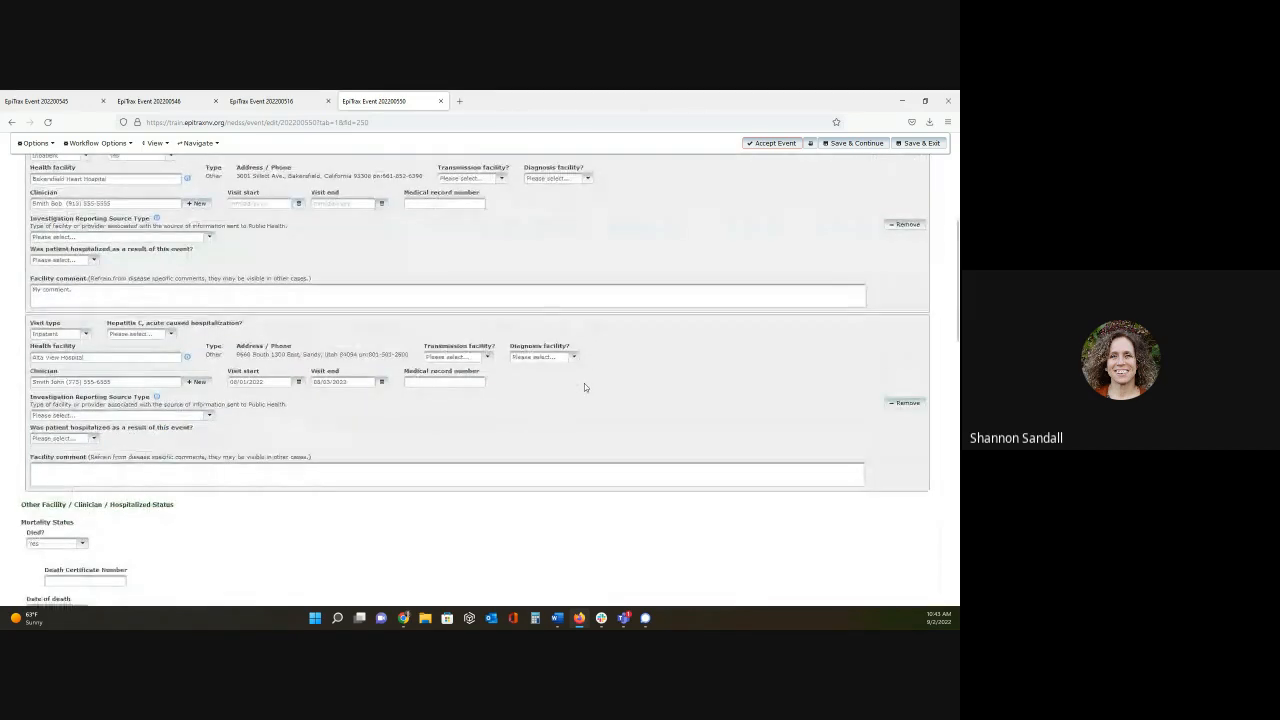
{"action": "scroll", "coordinate": [585, 387], "scroll_direction": "down", "scroll_amount": 6}
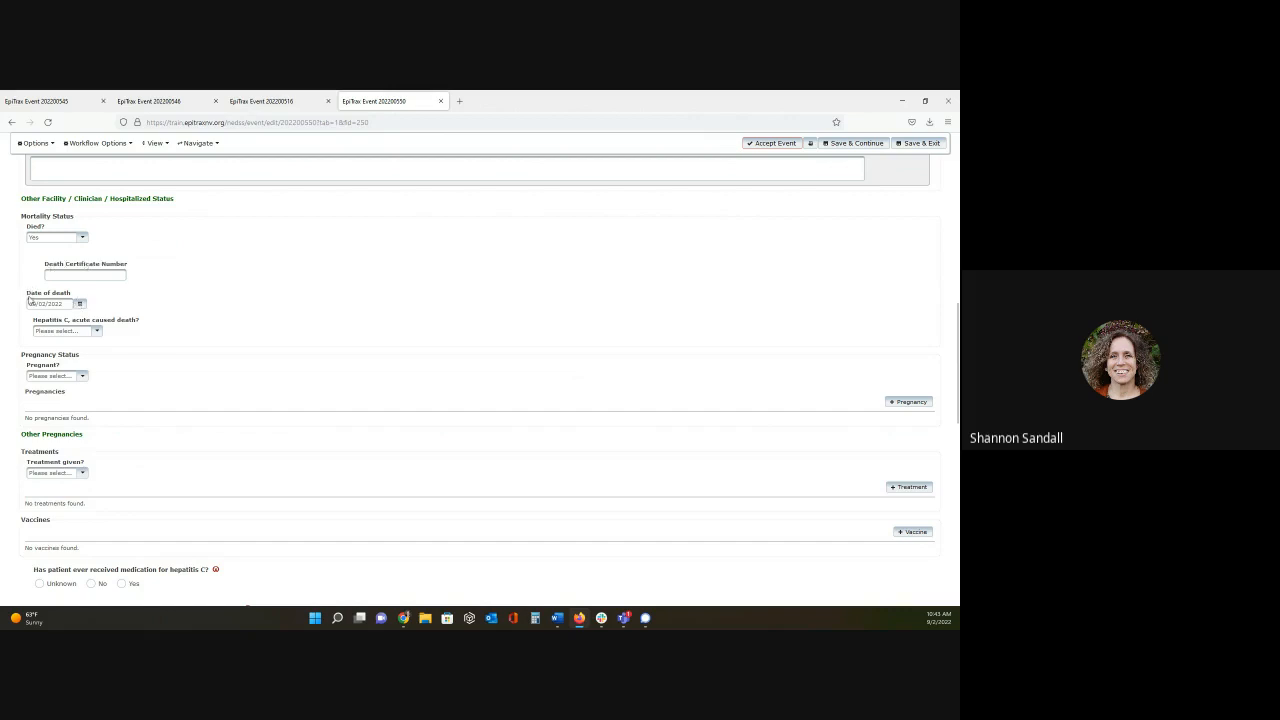
{"action": "left_click", "coordinate": [96, 331]}
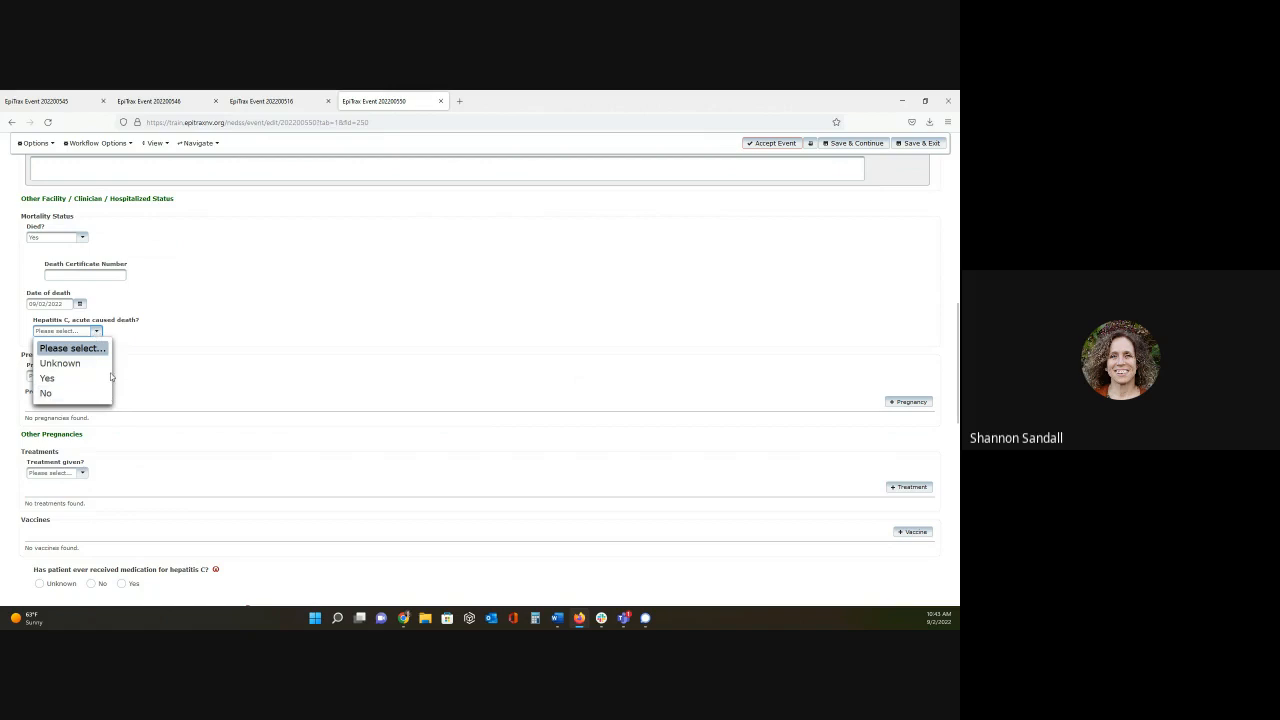
{"action": "left_click", "coordinate": [86, 363]}
Set the pregnancy status to Yes and add a blank pregnancy entry.
{"action": "scroll", "coordinate": [377, 274], "scroll_direction": "down", "scroll_amount": 2}
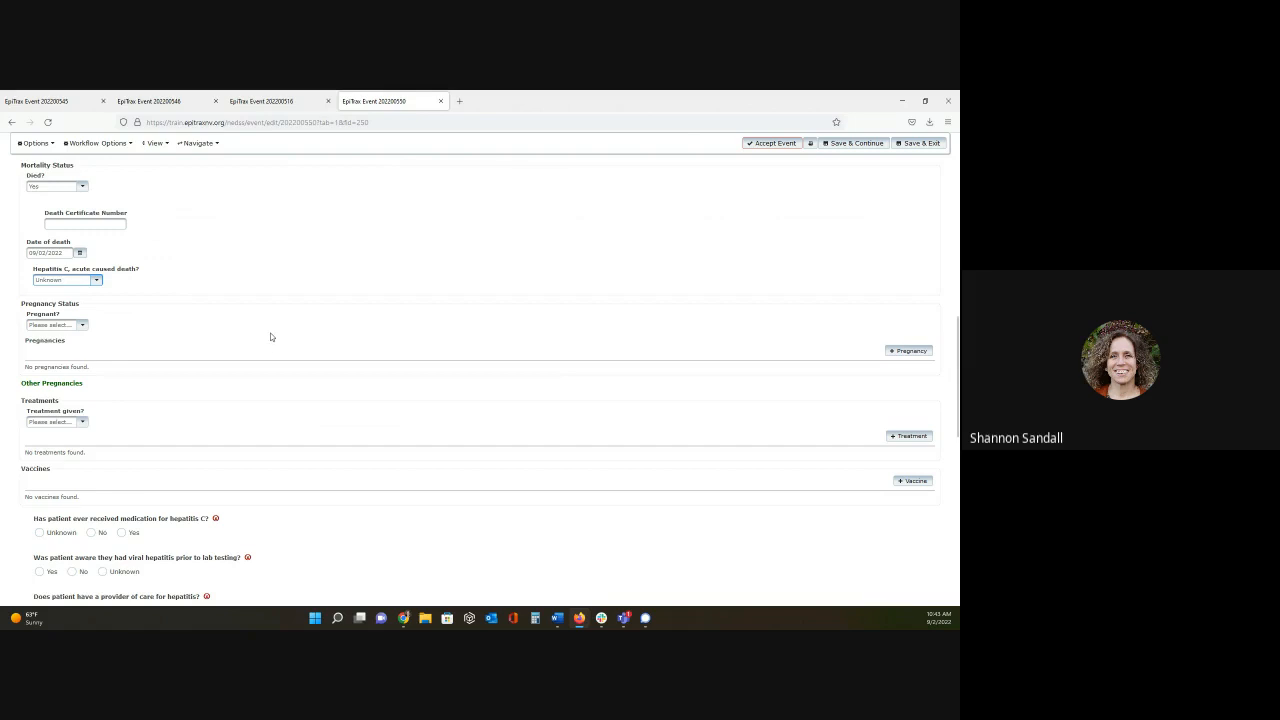
{"action": "left_click", "coordinate": [82, 326]}
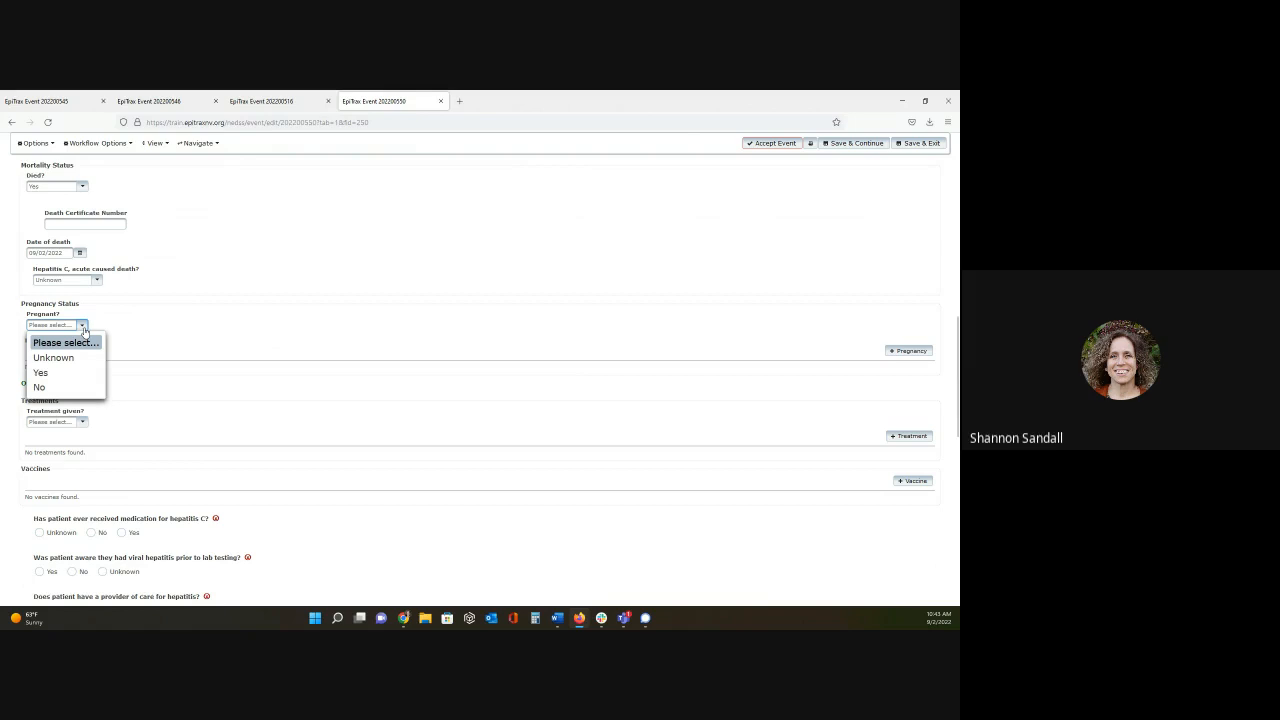
{"action": "left_click", "coordinate": [80, 373]}
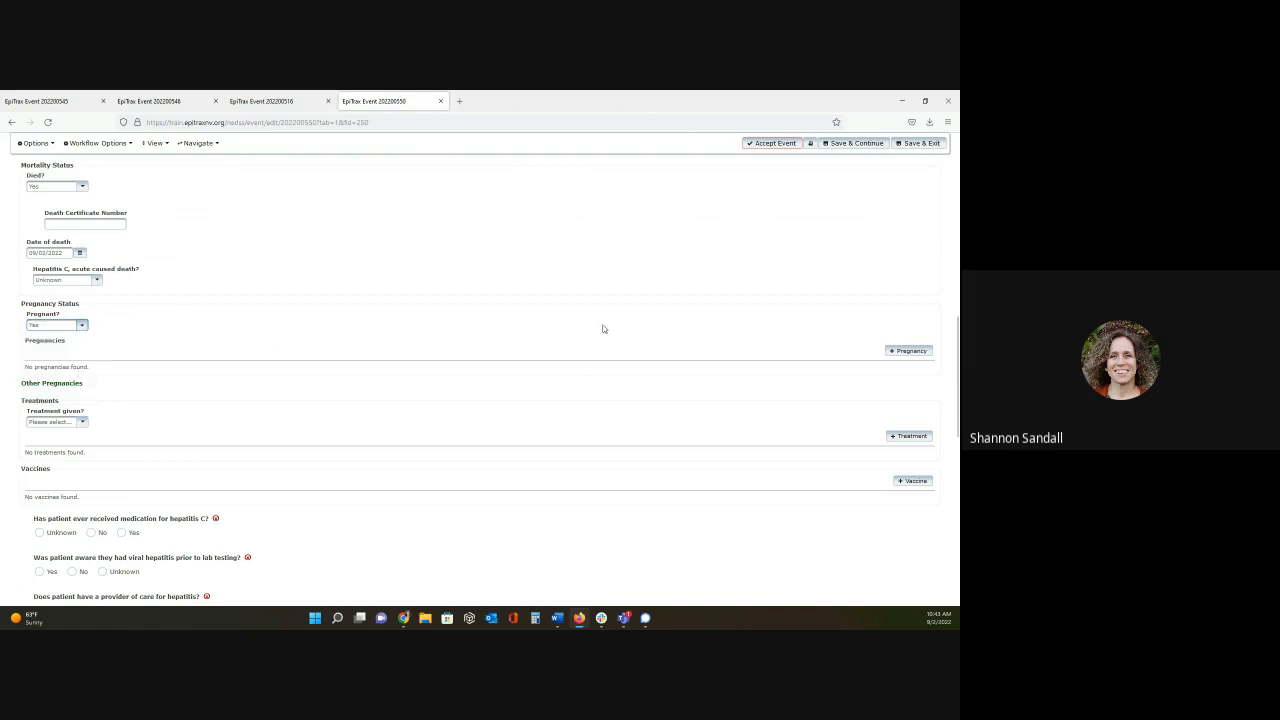
{"action": "left_click", "coordinate": [929, 352]}
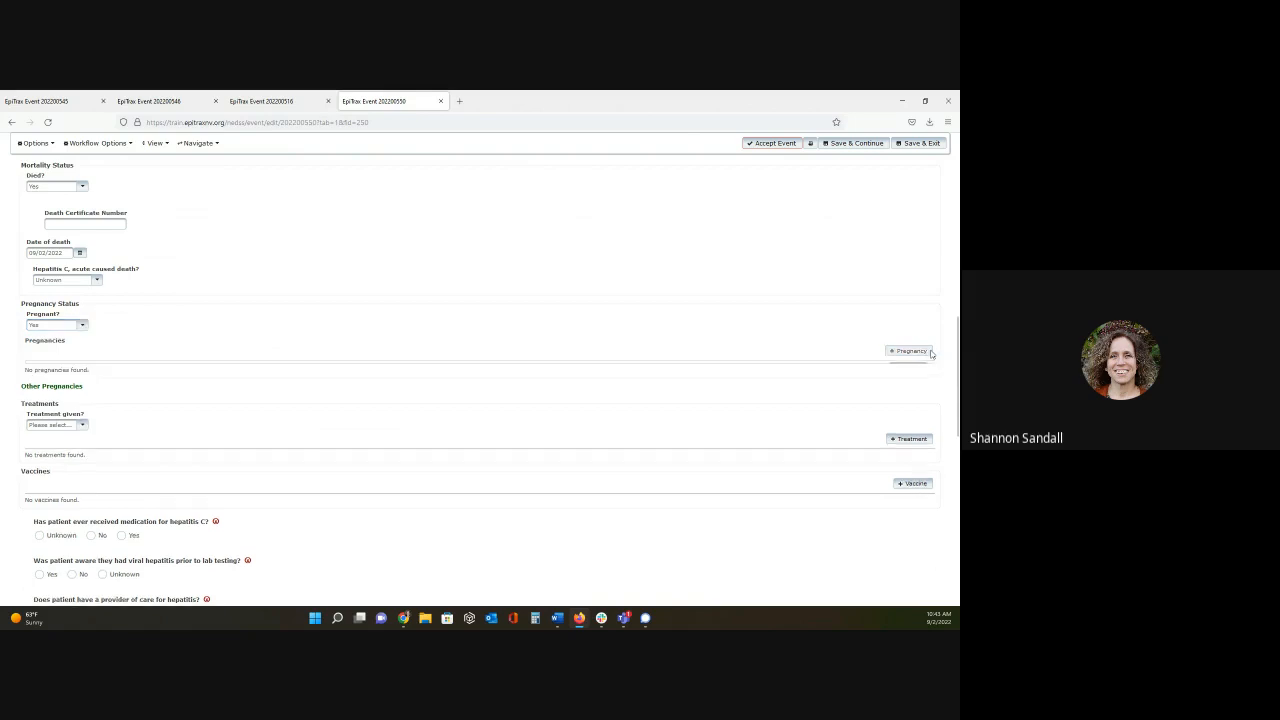
{"action": "scroll", "coordinate": [174, 253], "scroll_direction": "down", "scroll_amount": 1}
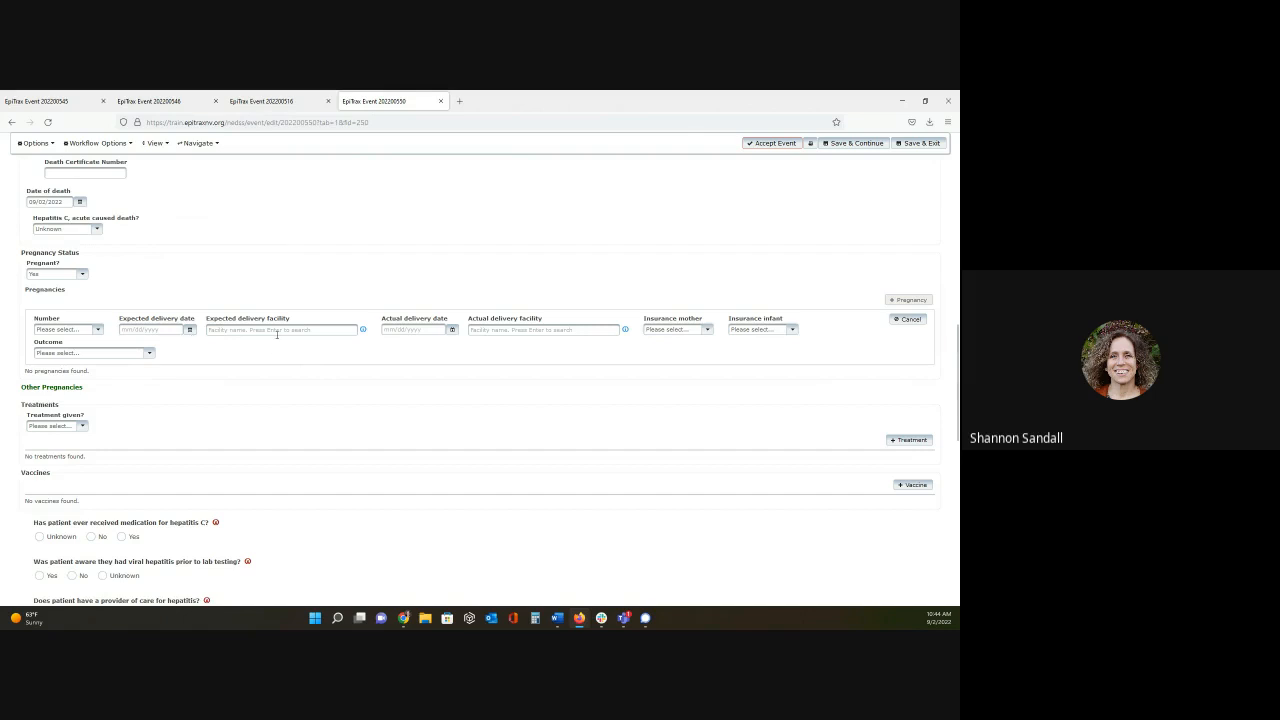
Check the mother's insurance and outcome choices in the blank pregnancy entry and discard that entry.
{"action": "left_click", "coordinate": [705, 330]}
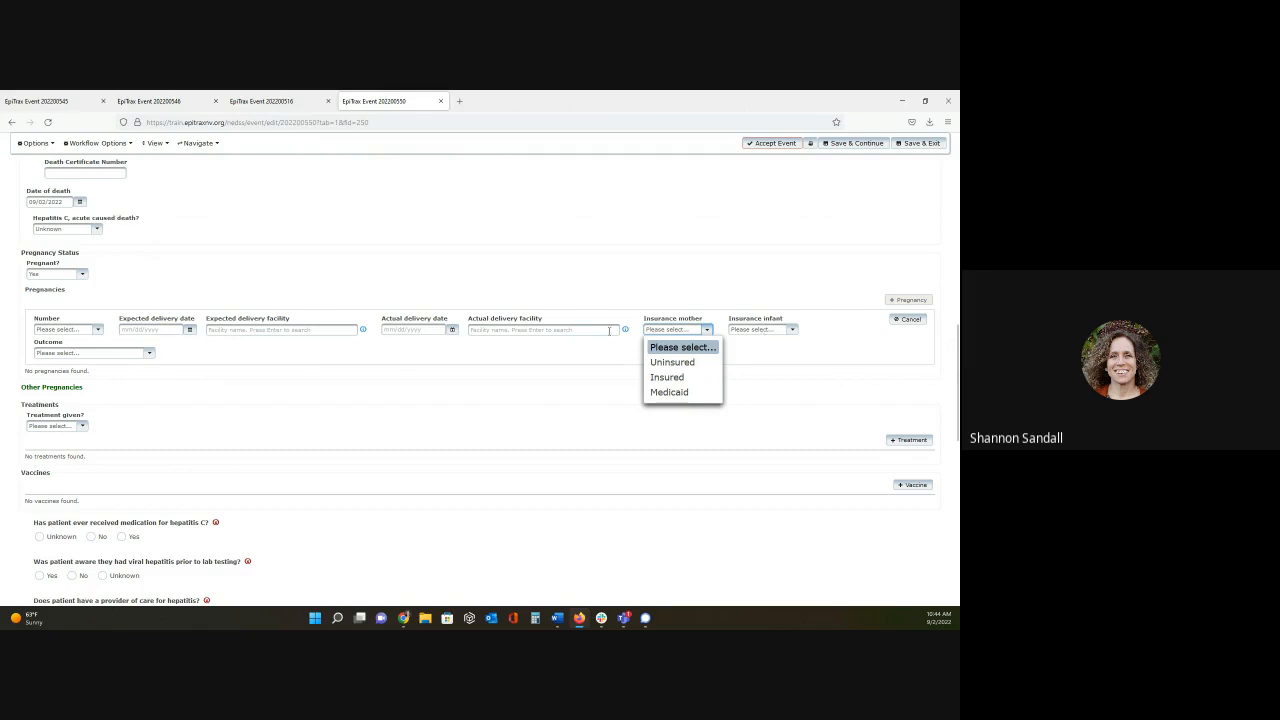
{"action": "left_click", "coordinate": [302, 367]}
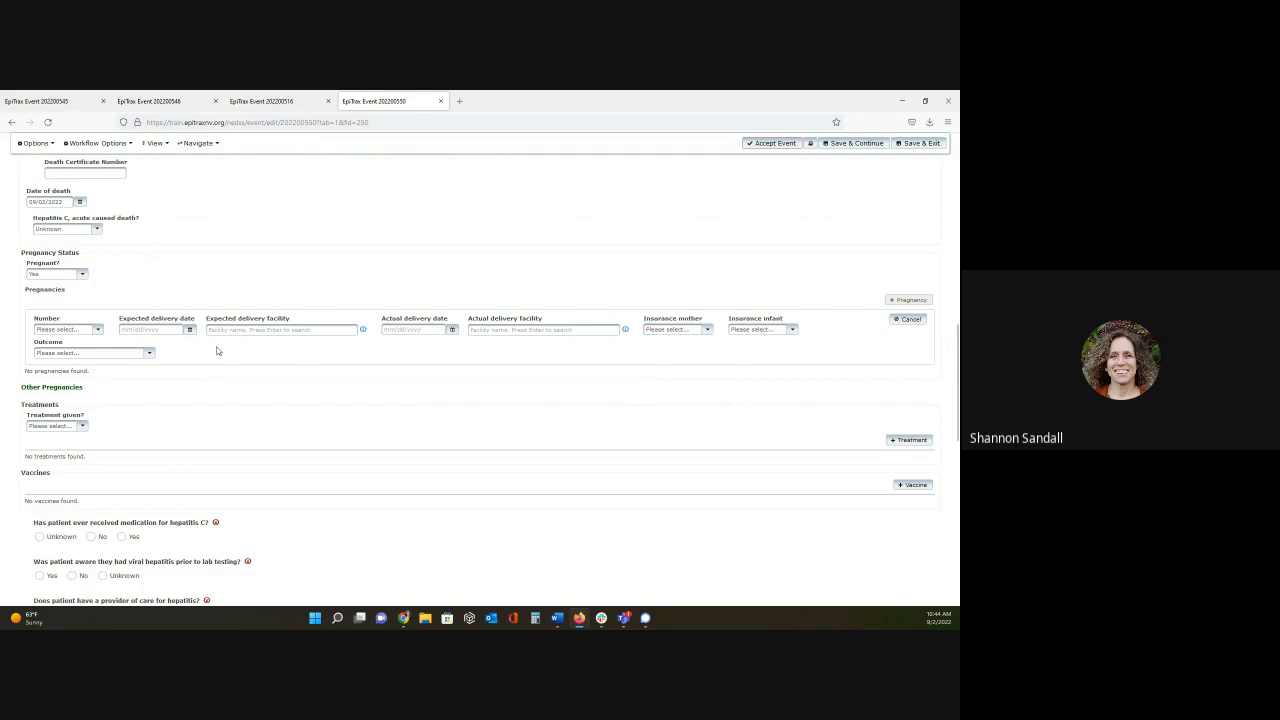
{"action": "left_click", "coordinate": [148, 355]}
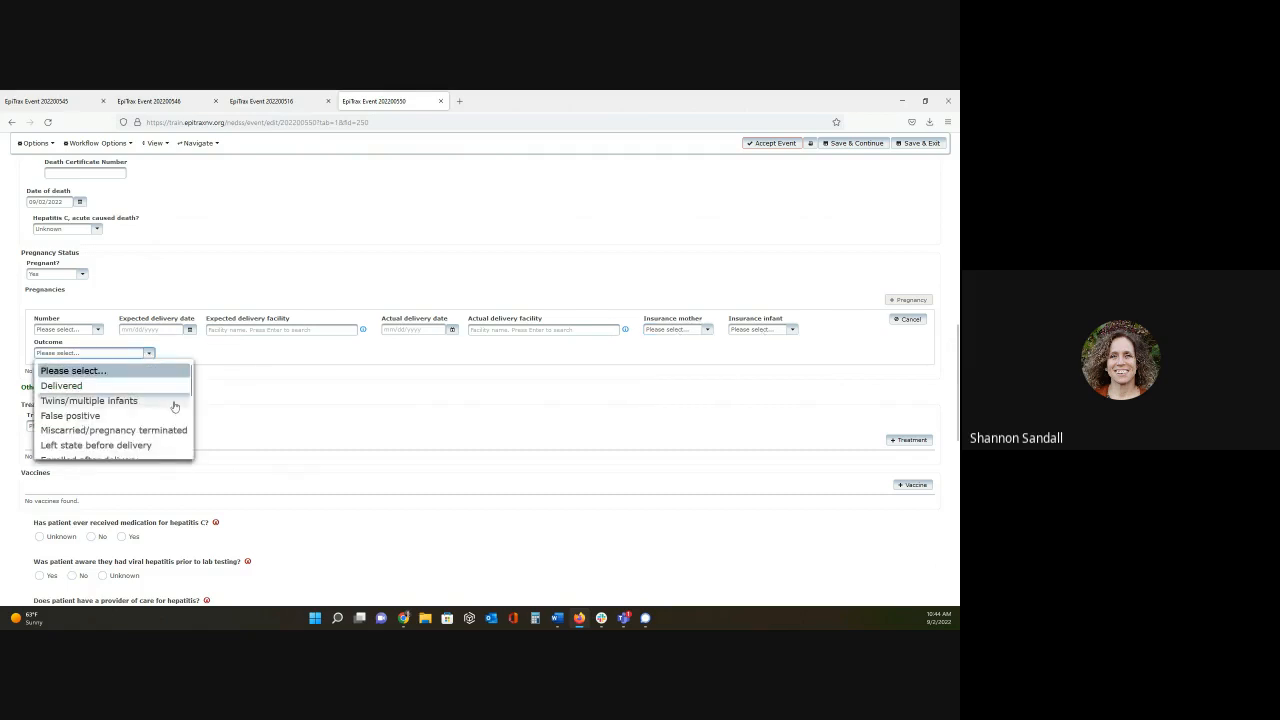
{"action": "scroll", "coordinate": [378, 385], "scroll_direction": "down", "scroll_amount": 2}
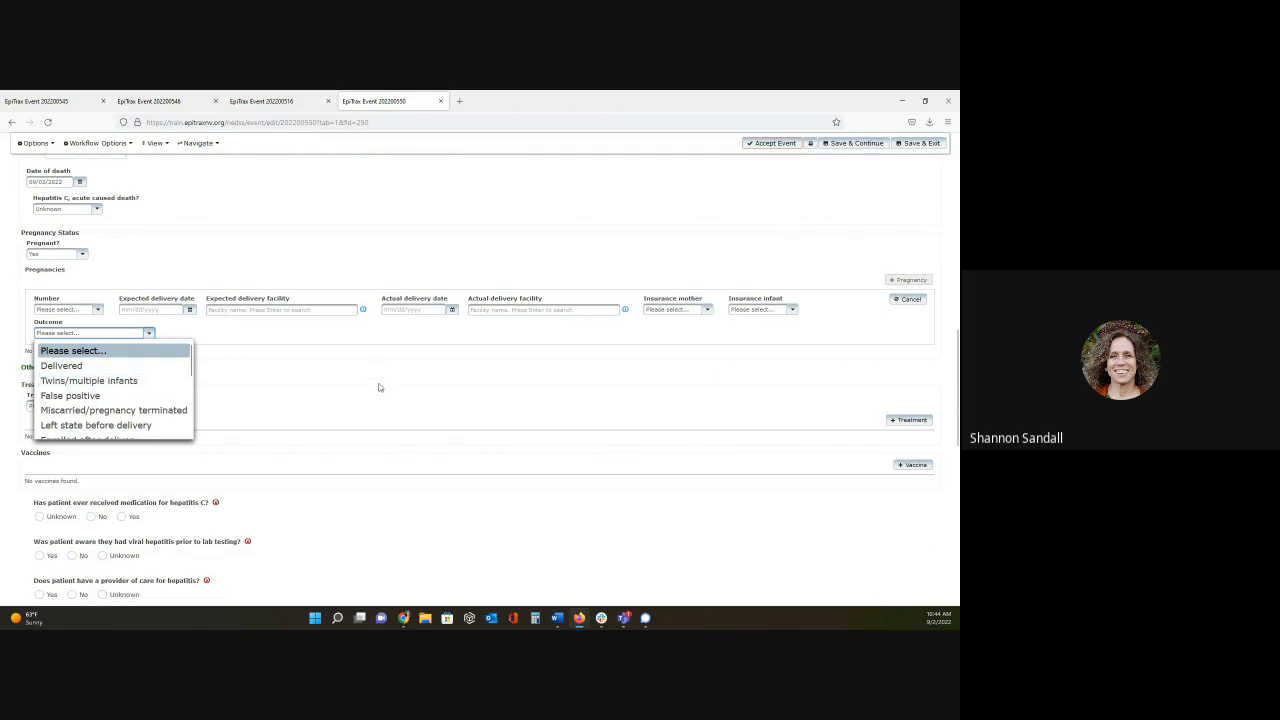
{"action": "left_click", "coordinate": [906, 219]}
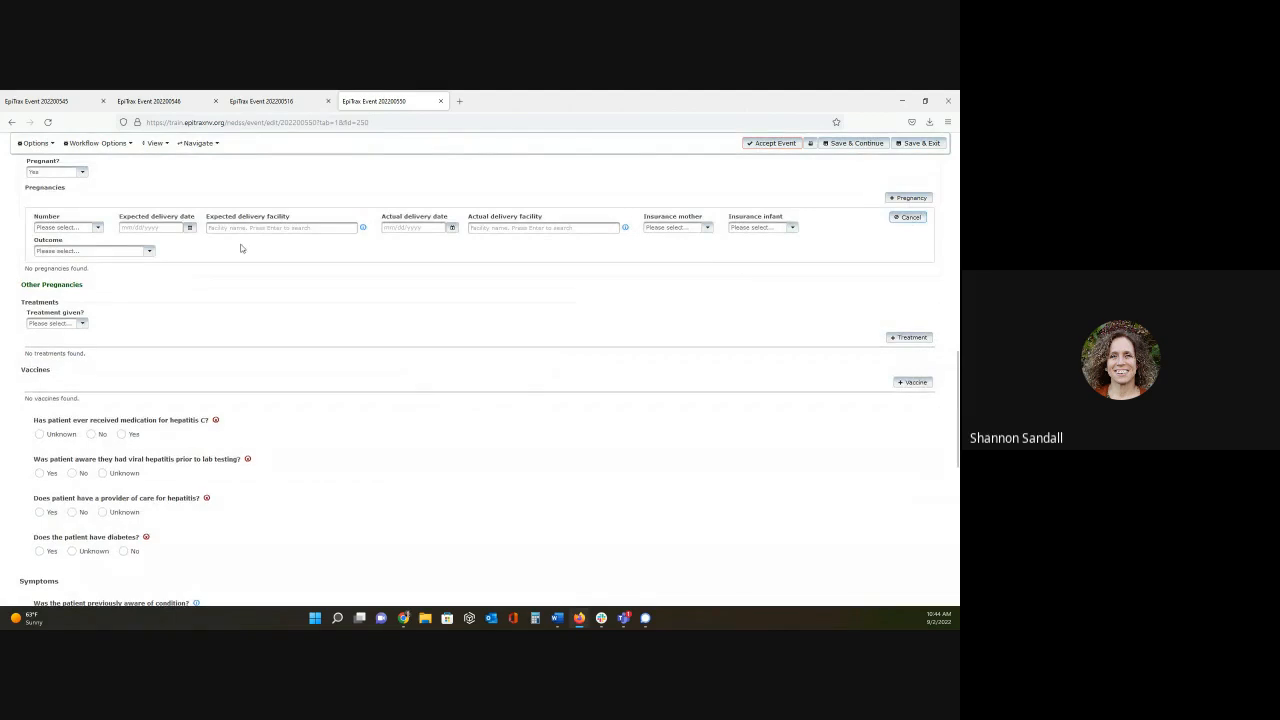
Expand the person's other pregnancies and add the one from the Hepatitis B, chronic case, expected delivery date 11/15/2022, to this event.
{"action": "scroll", "coordinate": [162, 260], "scroll_direction": "up", "scroll_amount": 1}
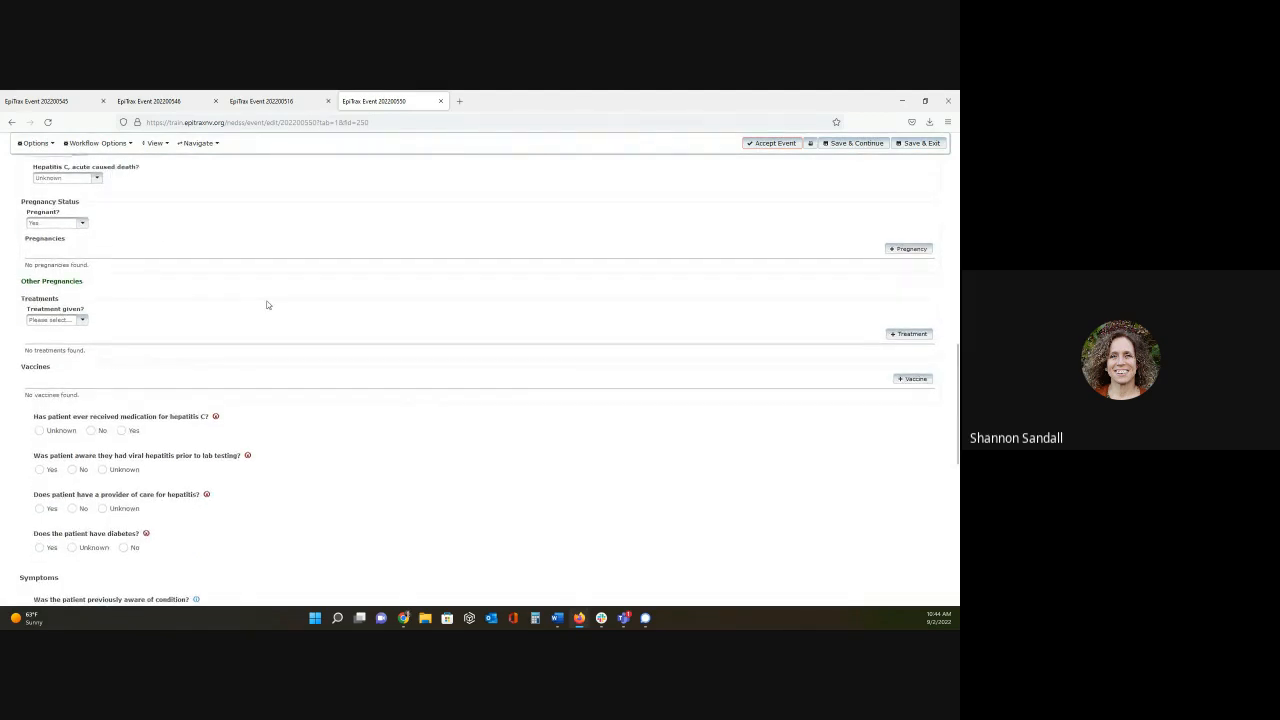
{"action": "scroll", "coordinate": [285, 278], "scroll_direction": "up", "scroll_amount": 5}
{"action": "scroll", "coordinate": [281, 281], "scroll_direction": "up", "scroll_amount": 4}
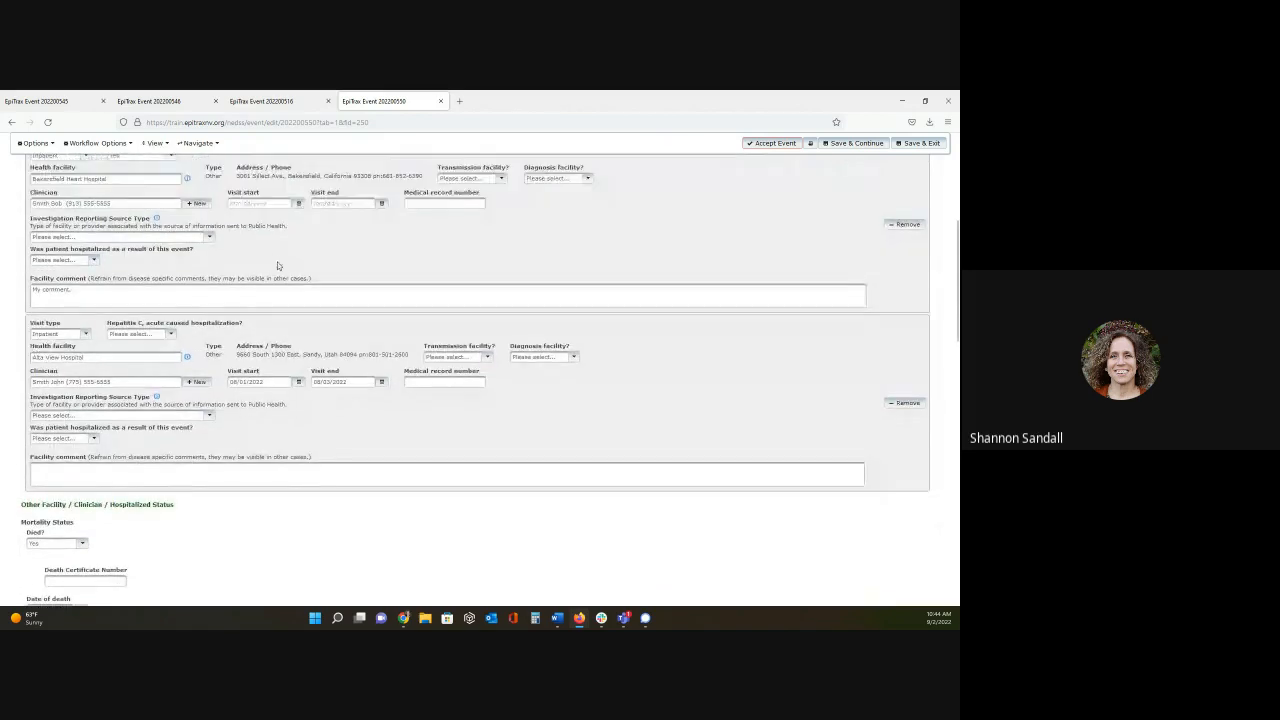
{"action": "scroll", "coordinate": [308, 301], "scroll_direction": "down", "scroll_amount": 10}
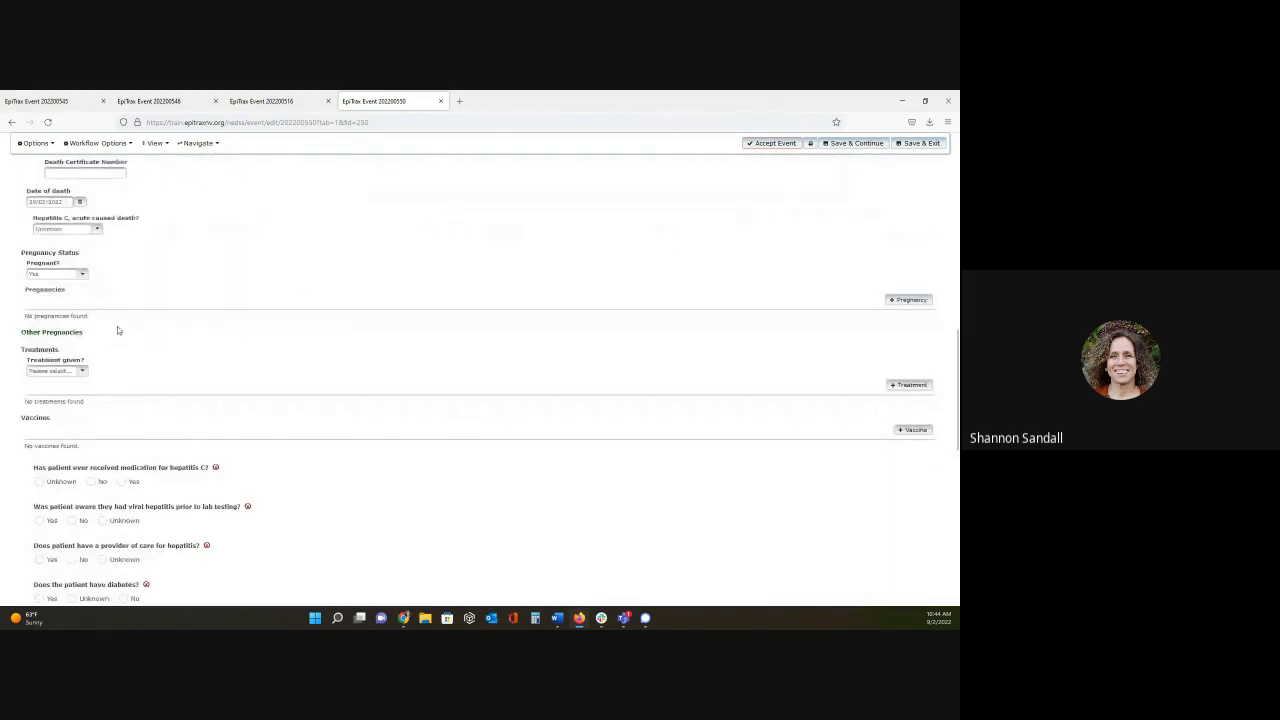
{"action": "left_click", "coordinate": [58, 331]}
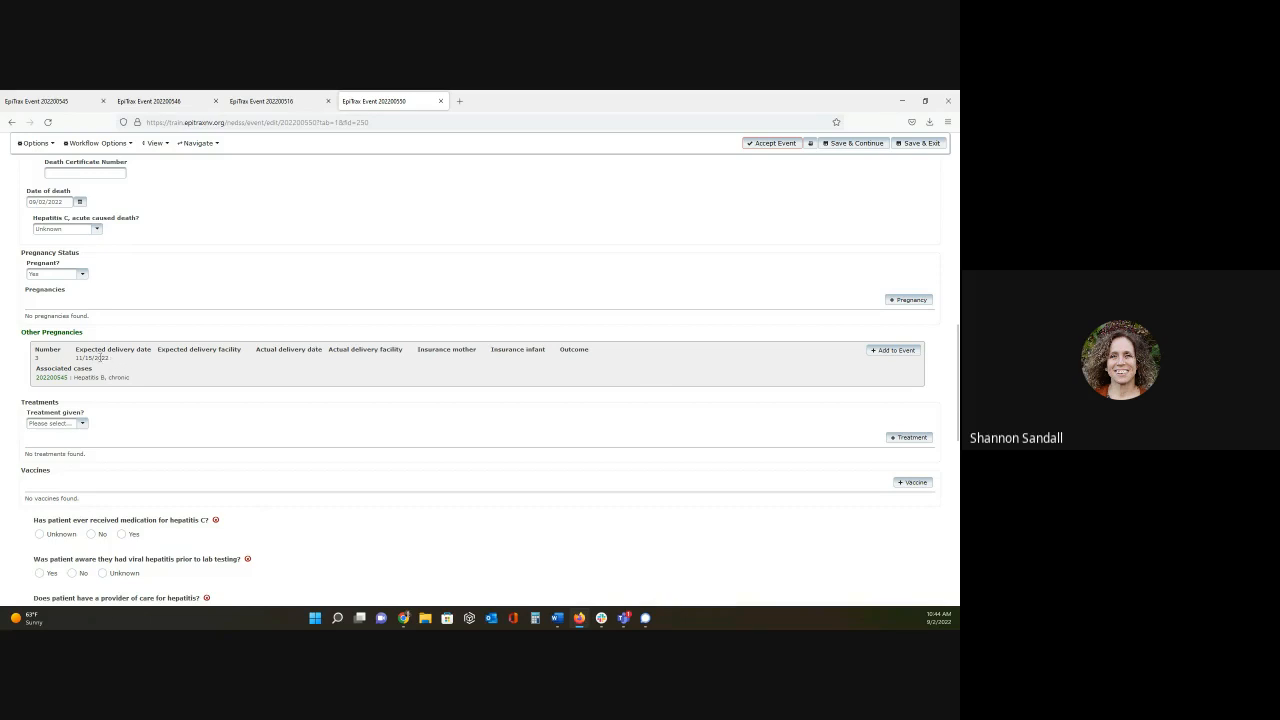
{"action": "left_click_drag", "start_coordinate": [96, 357], "coordinate": [191, 337]}
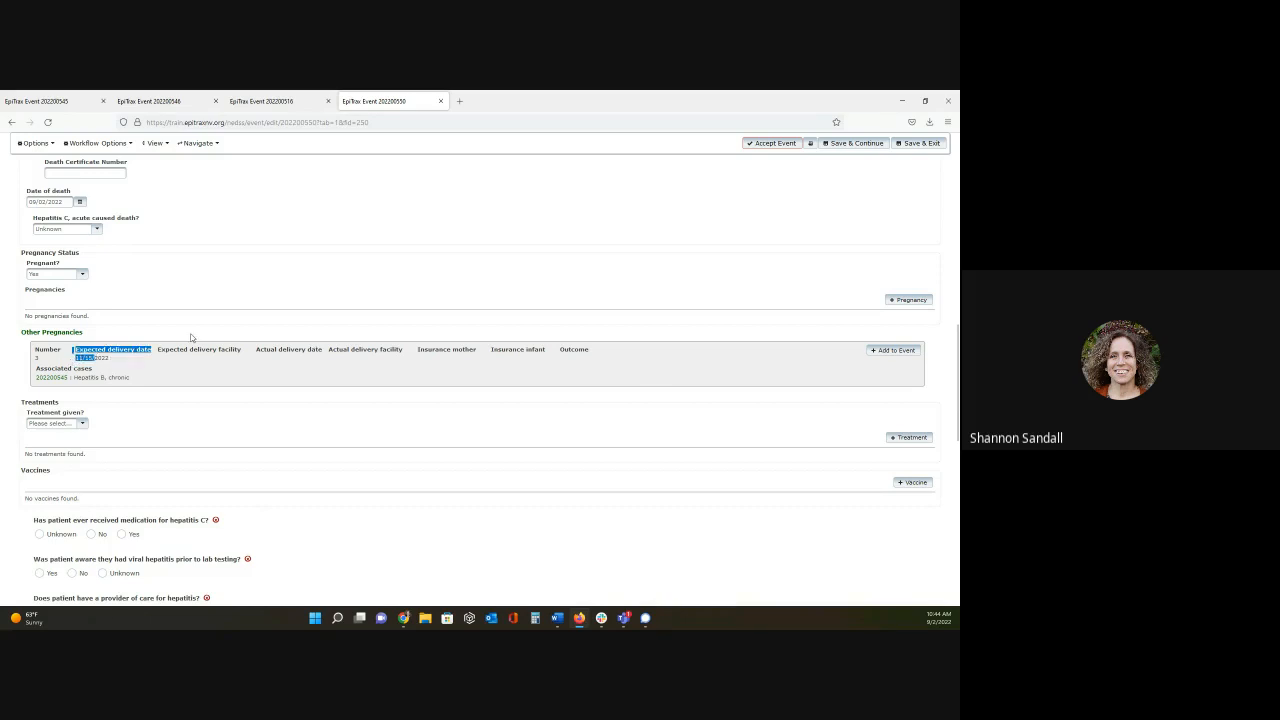
{"action": "left_click", "coordinate": [890, 351]}
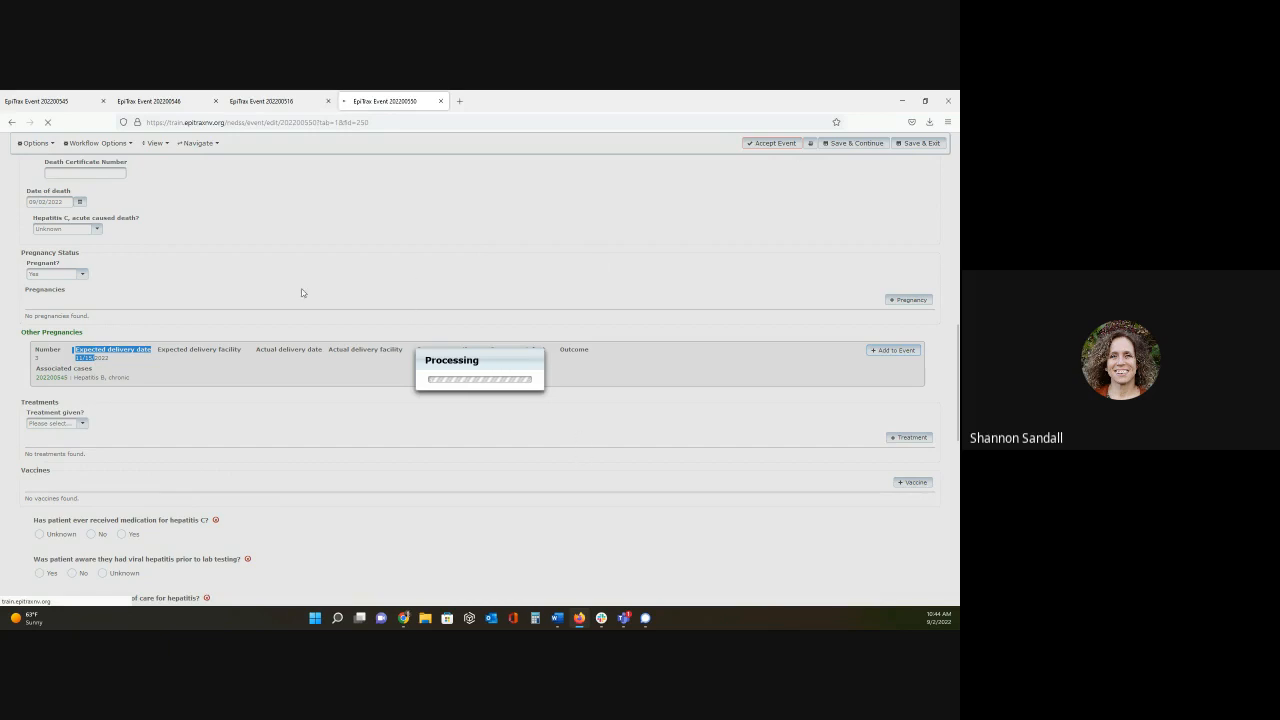
{"action": "scroll", "coordinate": [302, 293], "scroll_direction": "down", "scroll_amount": 4}
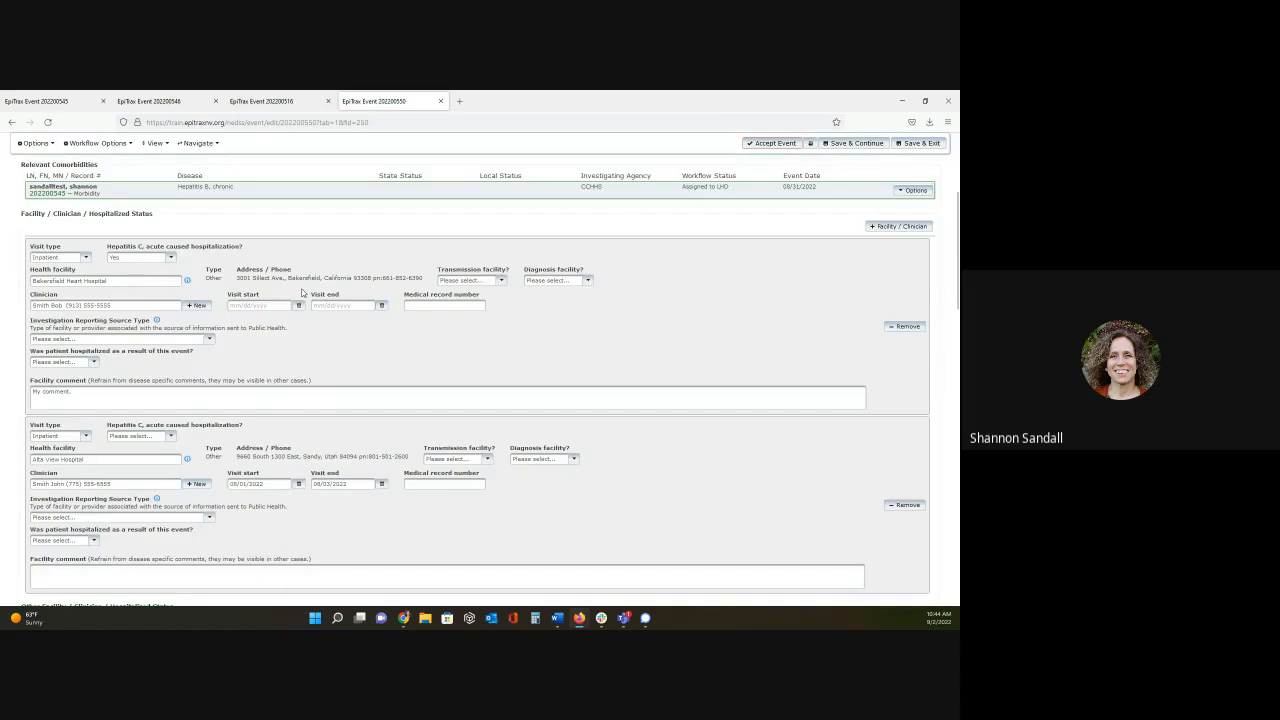
{"action": "scroll", "coordinate": [302, 293], "scroll_direction": "down", "scroll_amount": 15}
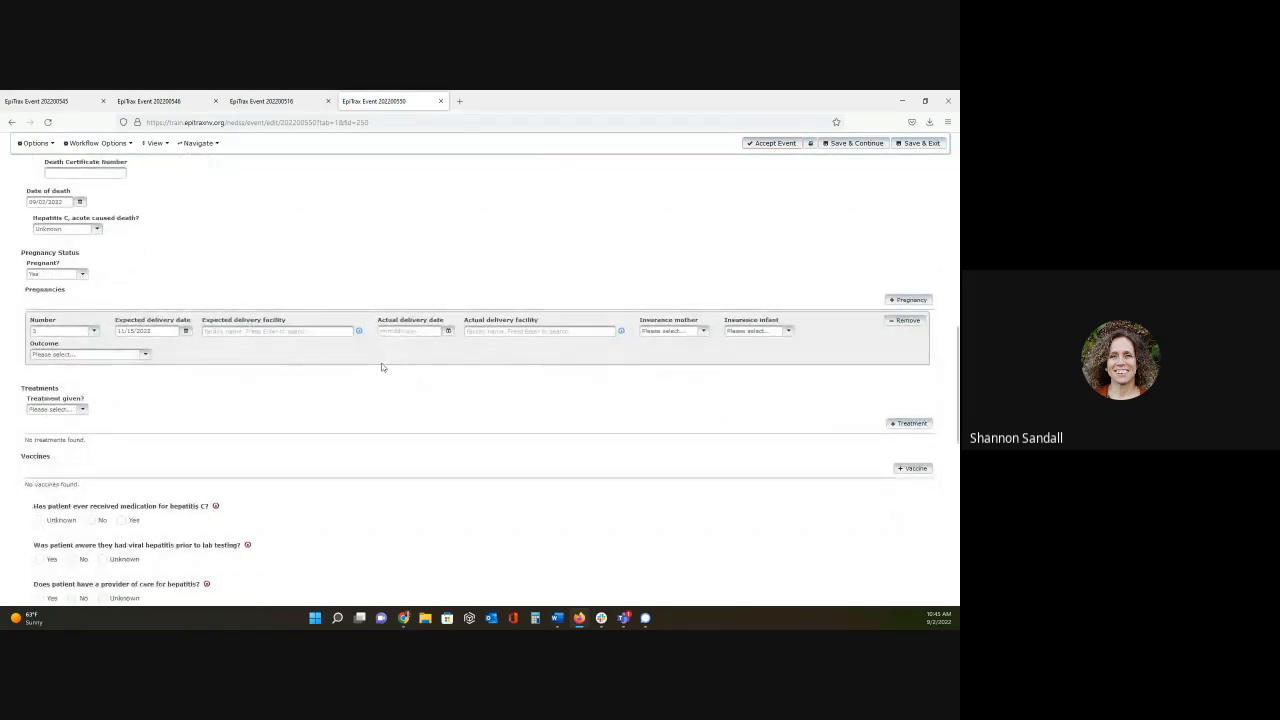
Set Treatment given to Yes and check which treatments the new entry offers.
{"action": "scroll", "coordinate": [361, 359], "scroll_direction": "down", "scroll_amount": 2}
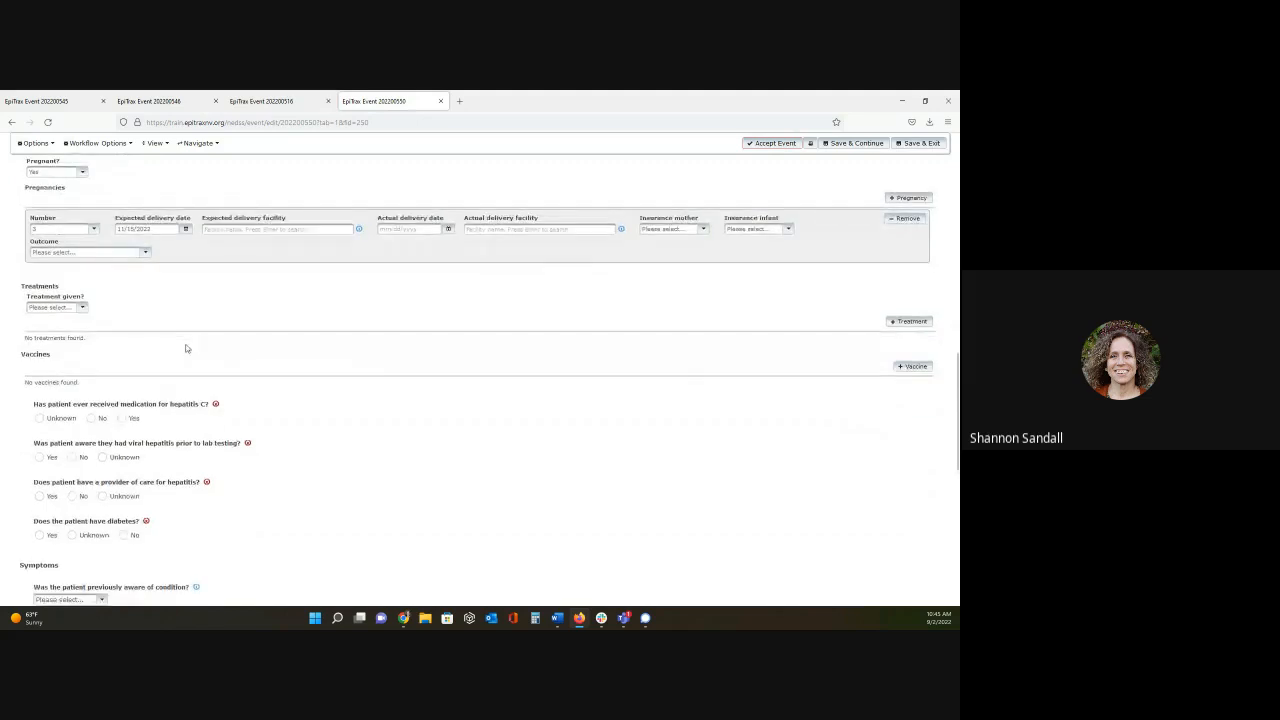
{"action": "left_click", "coordinate": [82, 309]}
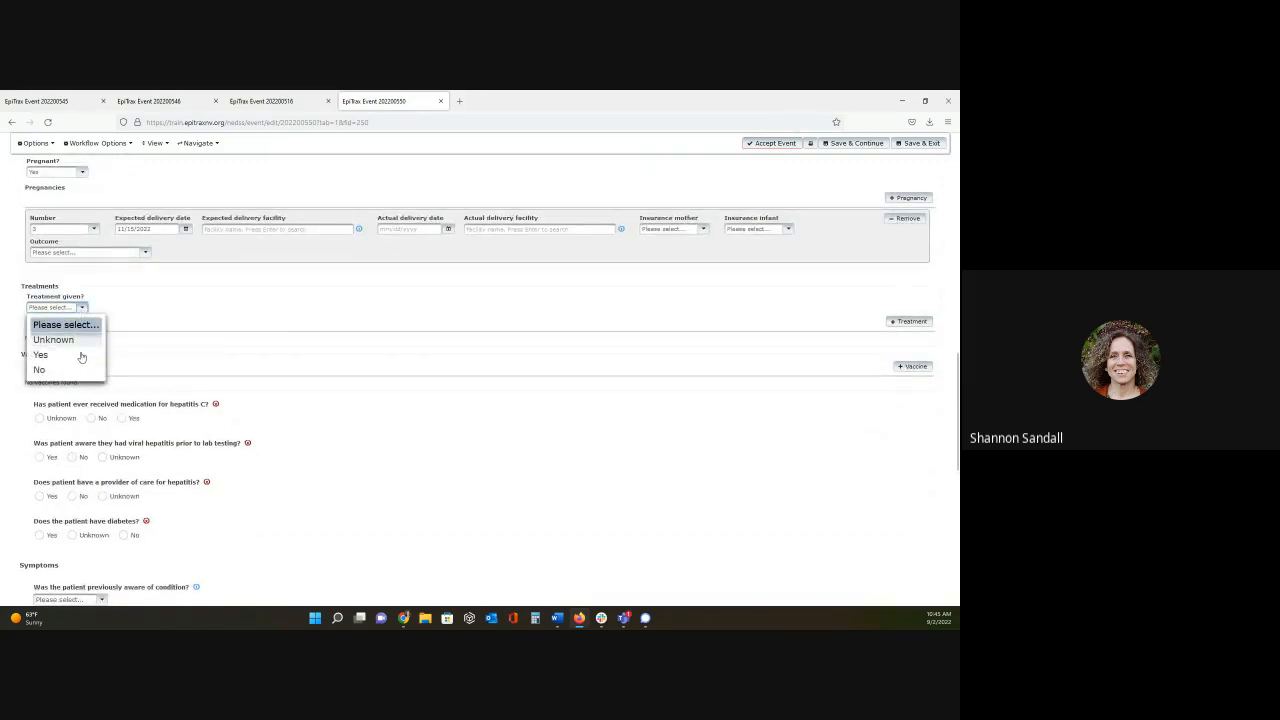
{"action": "left_click", "coordinate": [75, 356]}
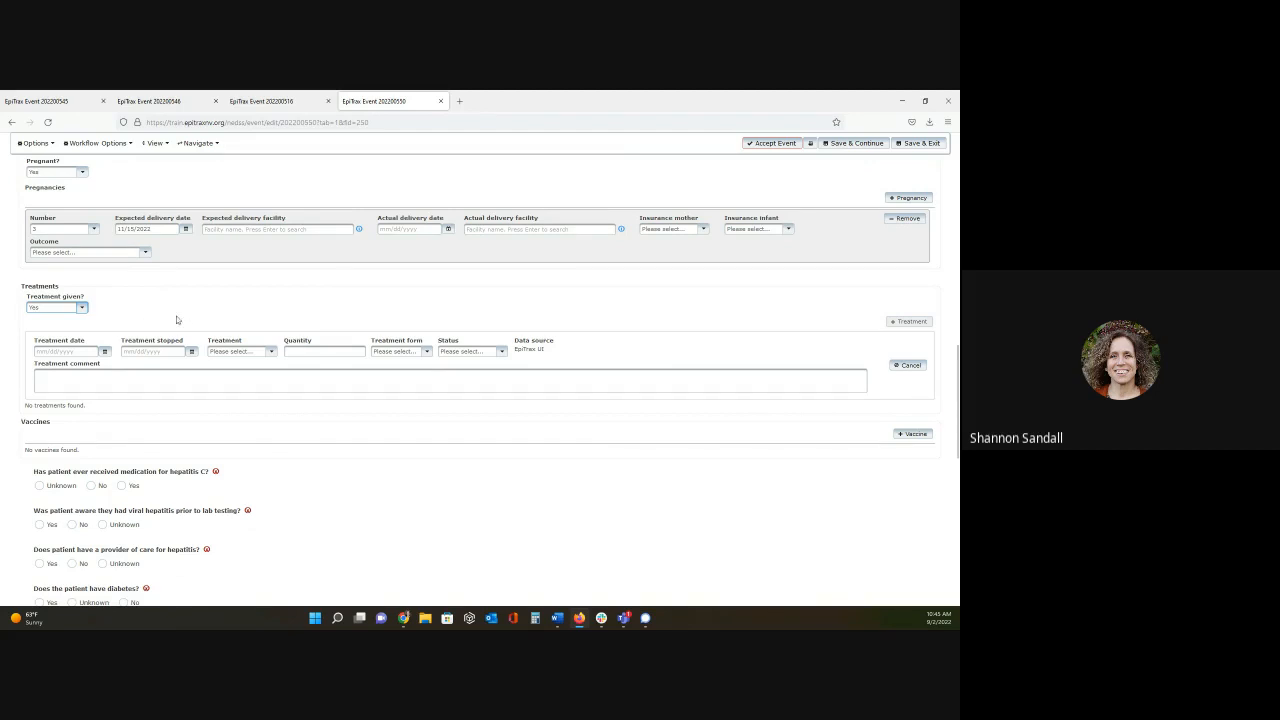
{"action": "left_click", "coordinate": [240, 355]}
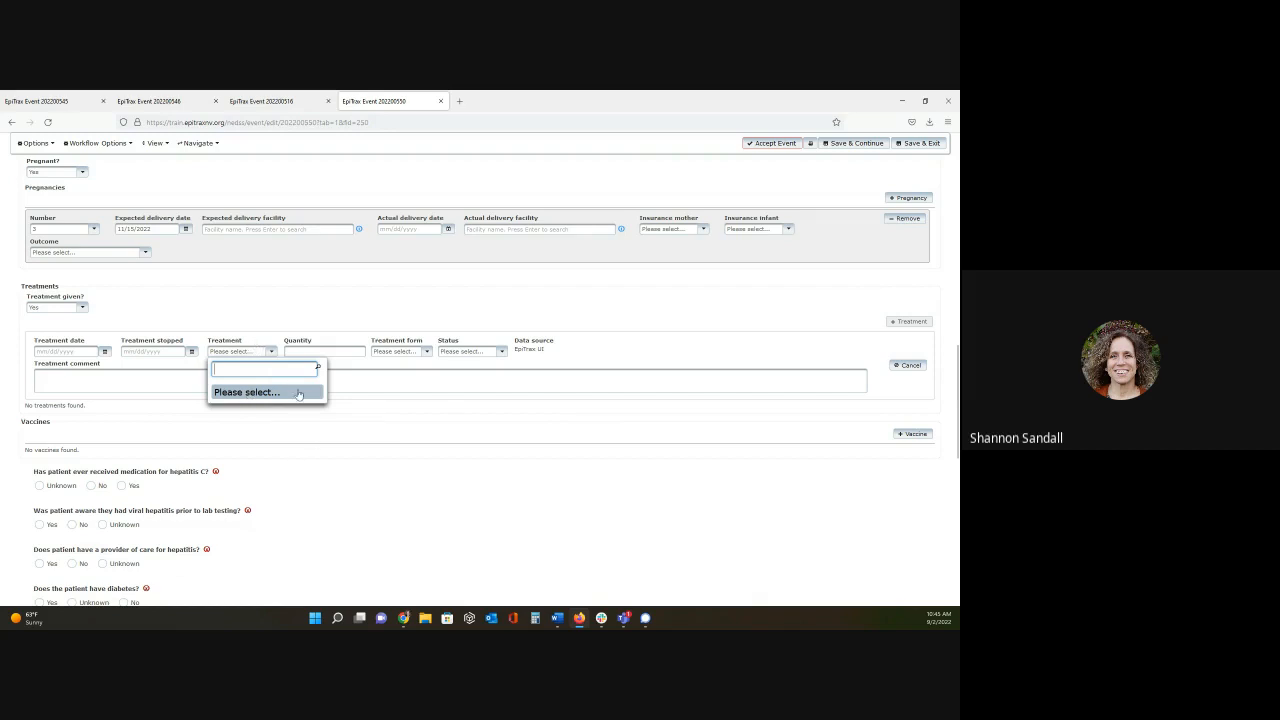
{"action": "left_click", "coordinate": [291, 317]}
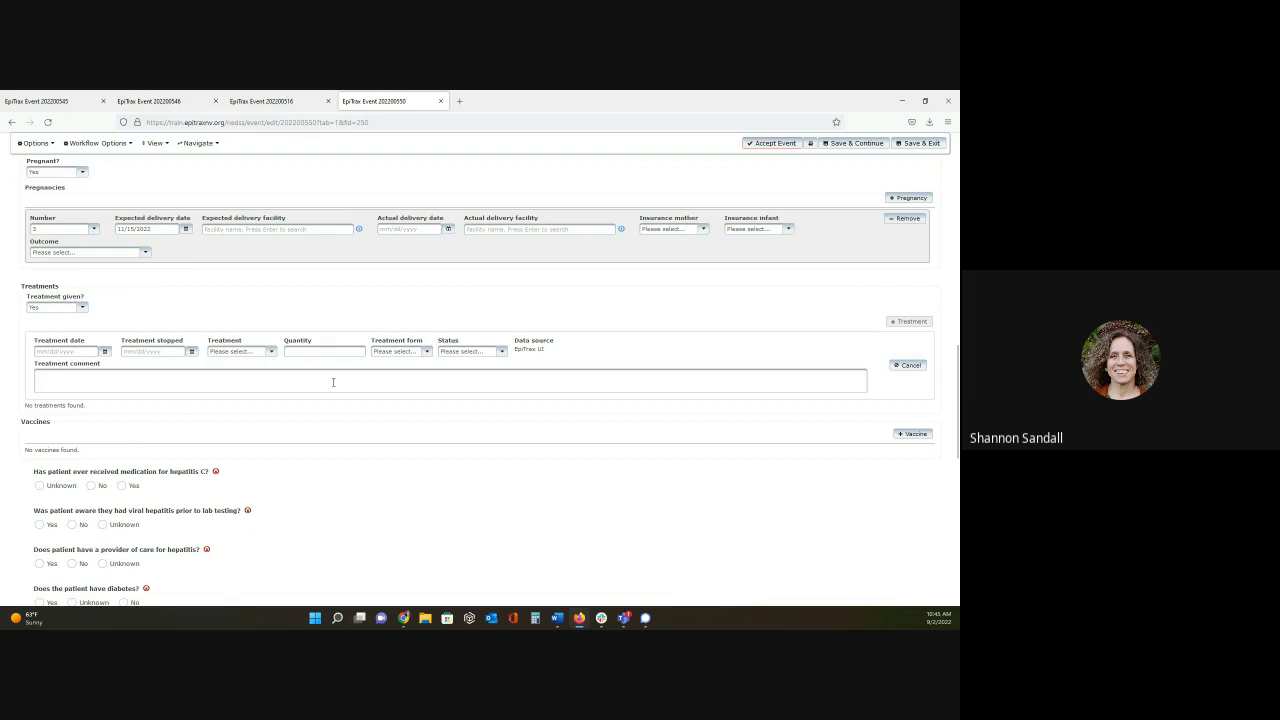
Add a blank vaccine entry and check which vaccines it offers.
{"action": "scroll", "coordinate": [334, 382], "scroll_direction": "down", "scroll_amount": 3}
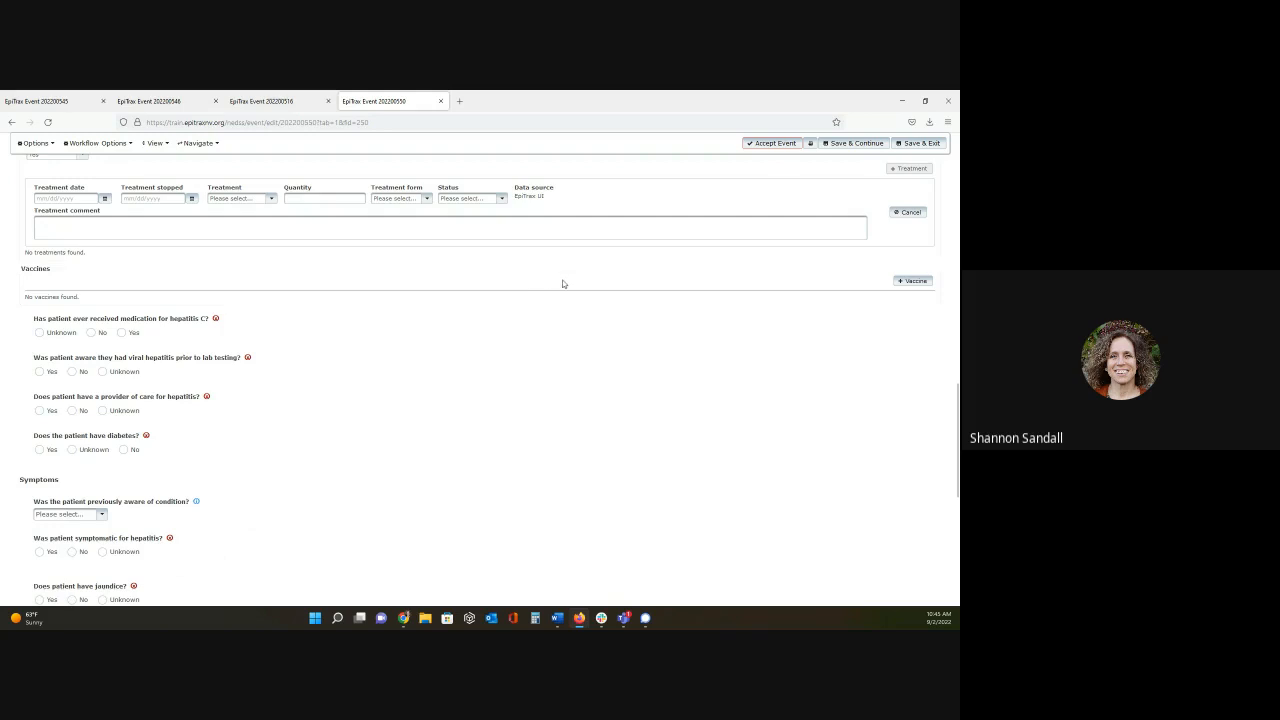
{"action": "left_click", "coordinate": [914, 283]}
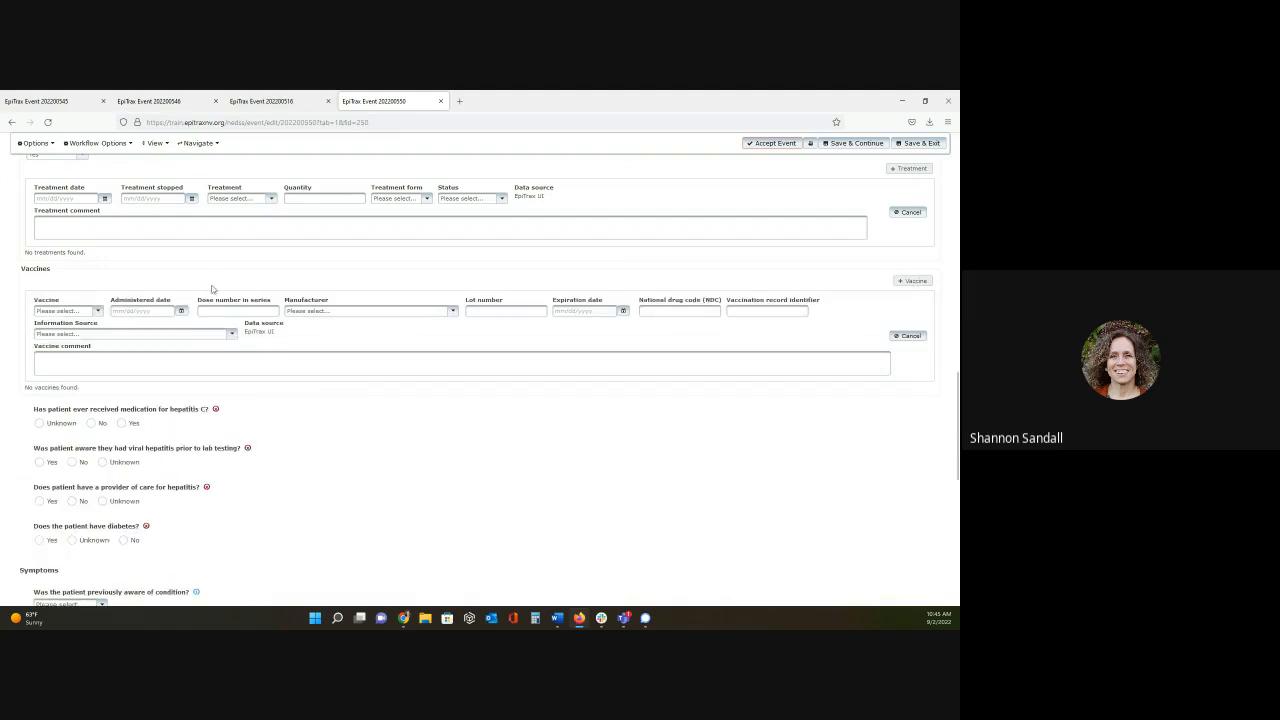
{"action": "left_click", "coordinate": [96, 311]}
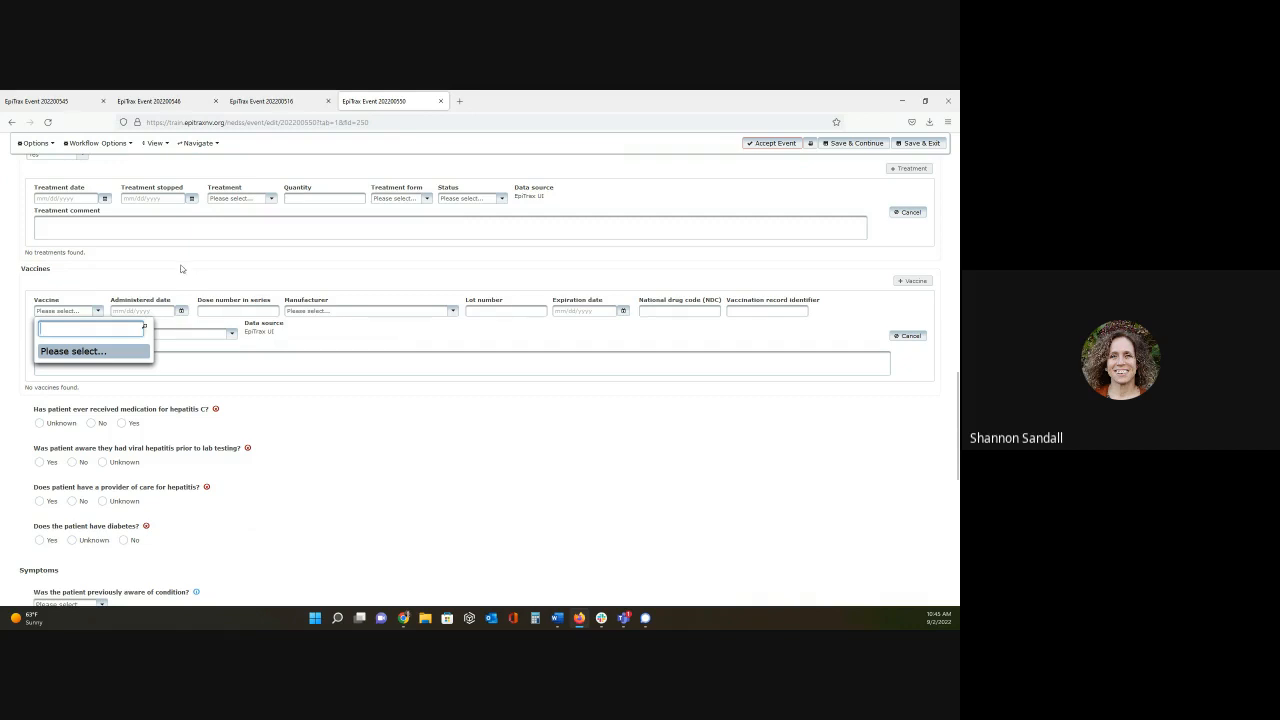
{"action": "left_click", "coordinate": [135, 272]}
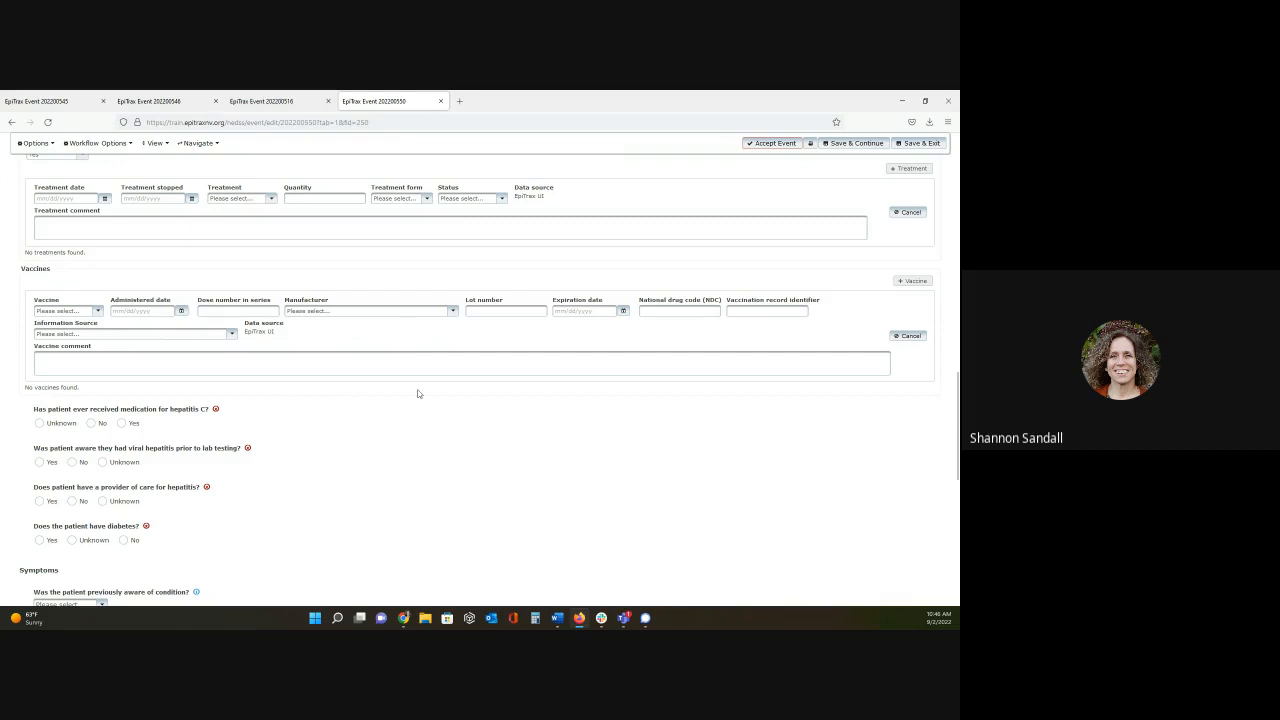
Review the clinical sections for facility visits, pregnancy, treatments and vaccines, and the hepatitis and symptom questions.
{"action": "scroll", "coordinate": [424, 389], "scroll_direction": "up", "scroll_amount": 1}
{"action": "scroll", "coordinate": [424, 389], "scroll_direction": "up", "scroll_amount": 4}
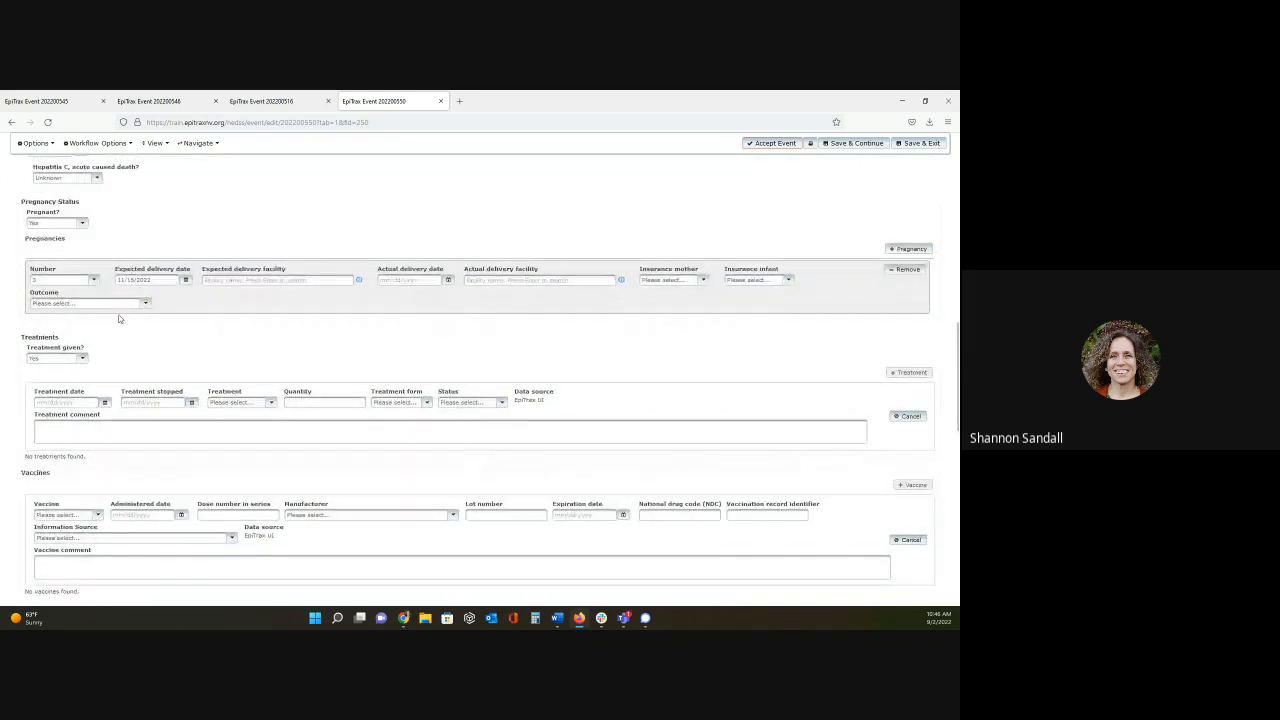
{"action": "scroll", "coordinate": [170, 321], "scroll_direction": "down", "scroll_amount": 3}
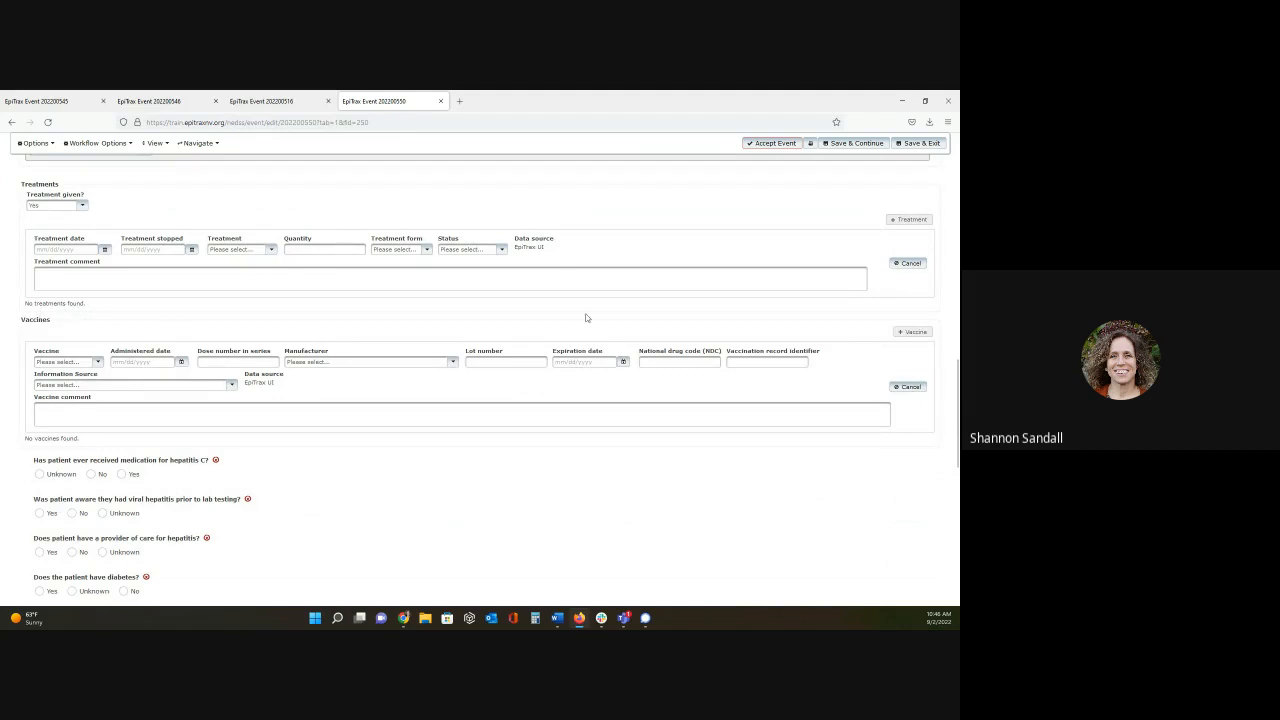
{"action": "scroll", "coordinate": [673, 304], "scroll_direction": "down", "scroll_amount": 1}
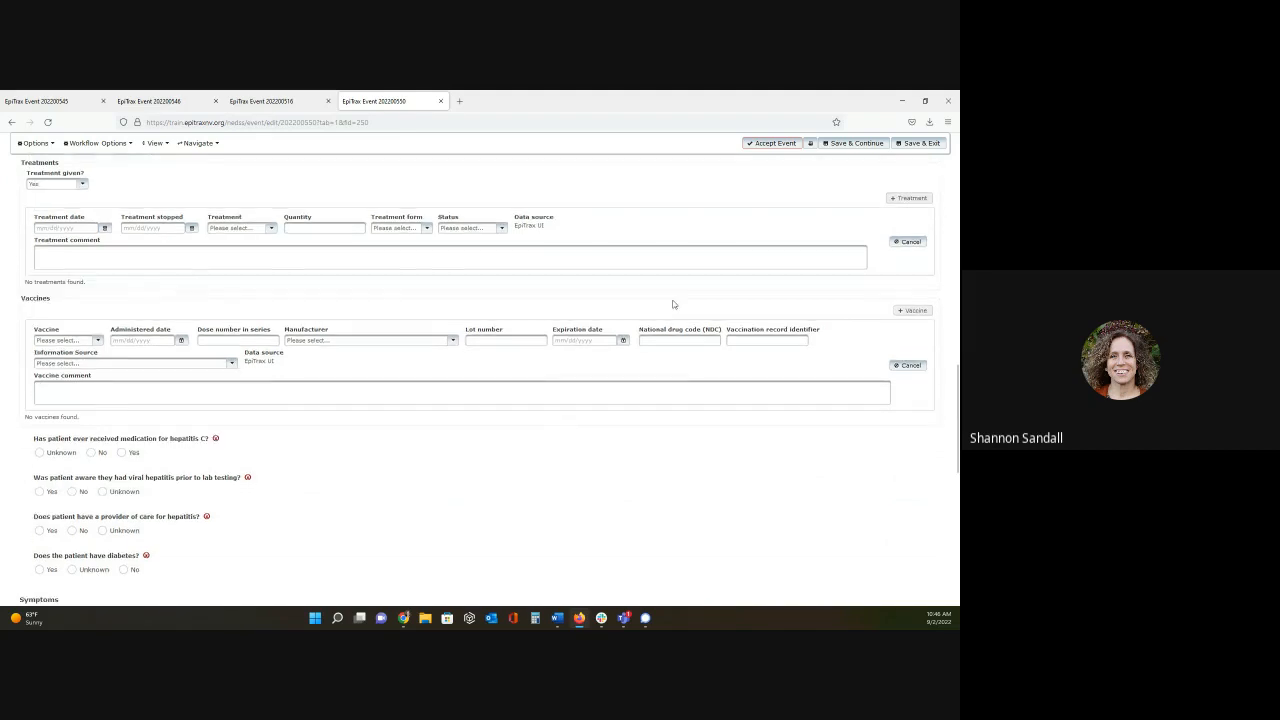
{"action": "scroll", "coordinate": [673, 304], "scroll_direction": "down", "scroll_amount": 3}
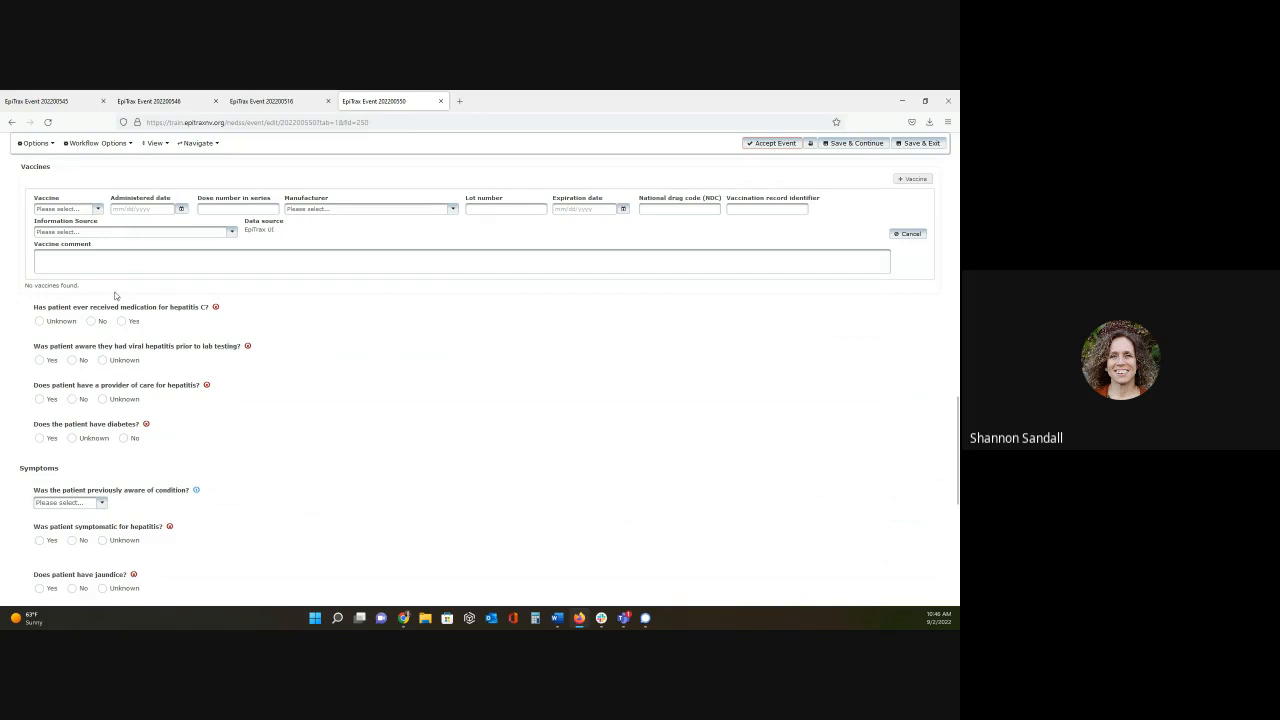
{"action": "scroll", "coordinate": [594, 388], "scroll_direction": "up", "scroll_amount": 3}
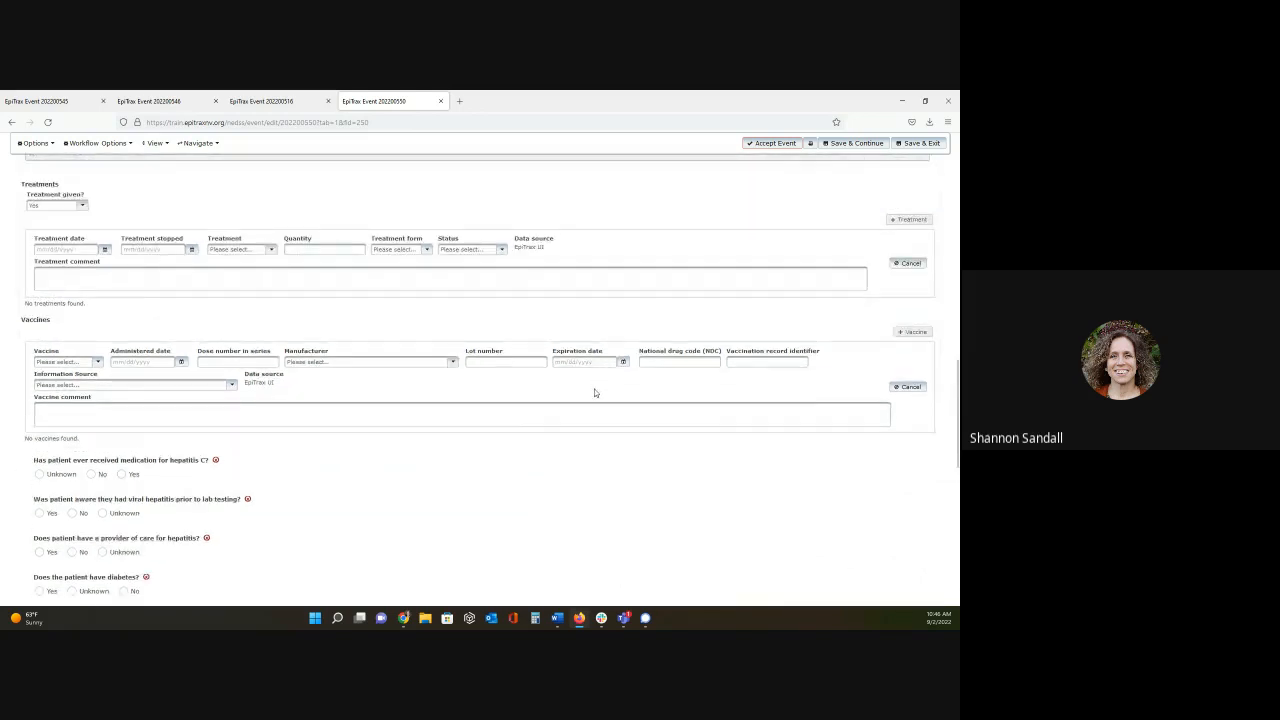
{"action": "scroll", "coordinate": [593, 395], "scroll_direction": "down", "scroll_amount": 5}
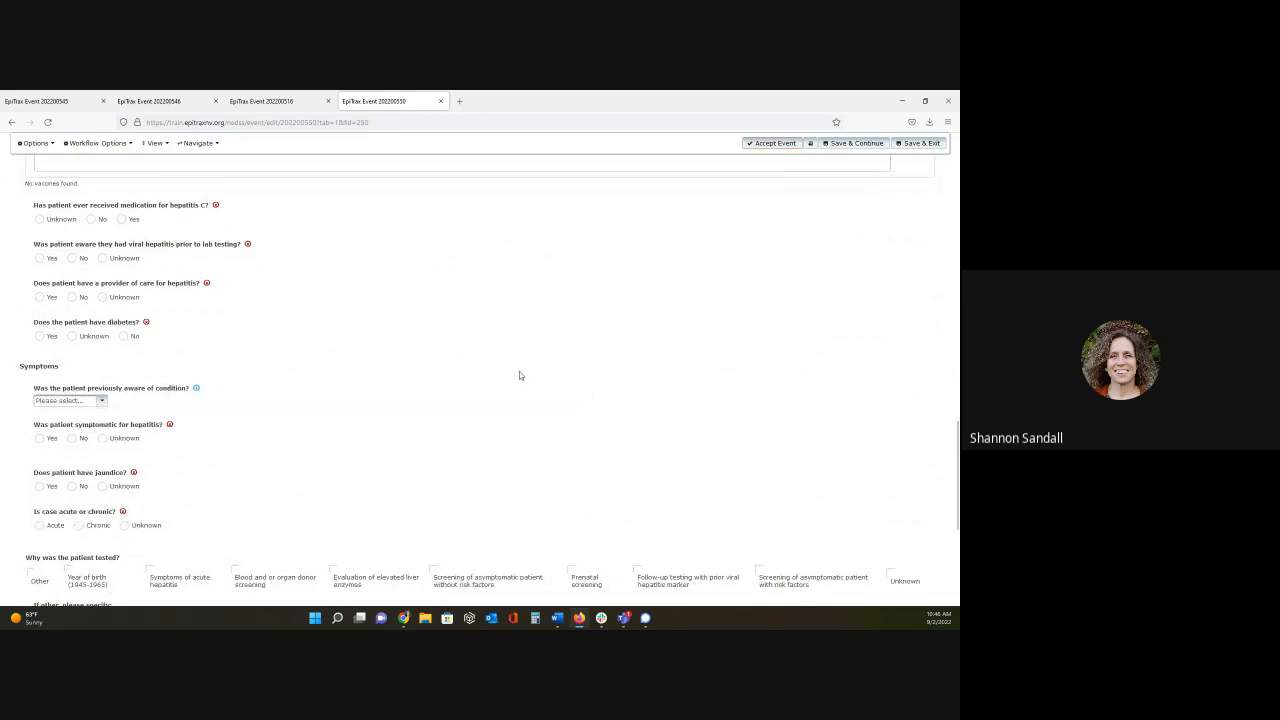
{"action": "scroll", "coordinate": [519, 371], "scroll_direction": "up", "scroll_amount": 7}
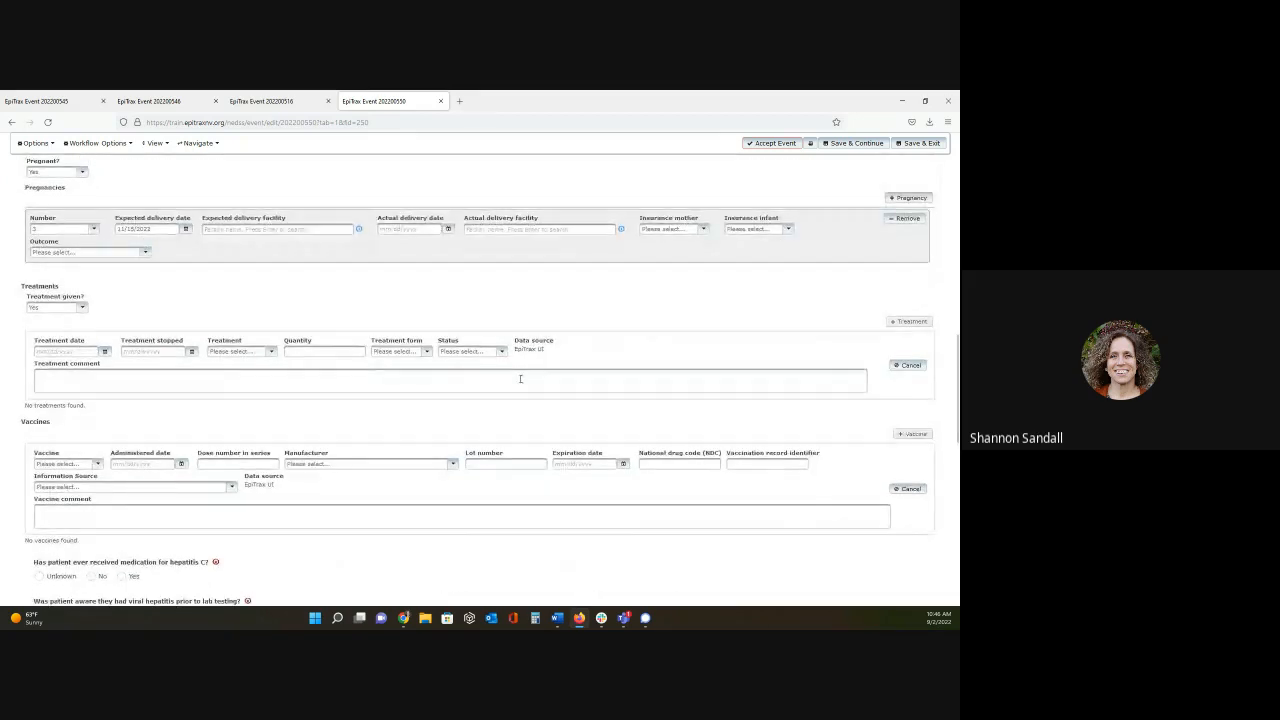
{"action": "scroll", "coordinate": [520, 378], "scroll_direction": "up", "scroll_amount": 2}
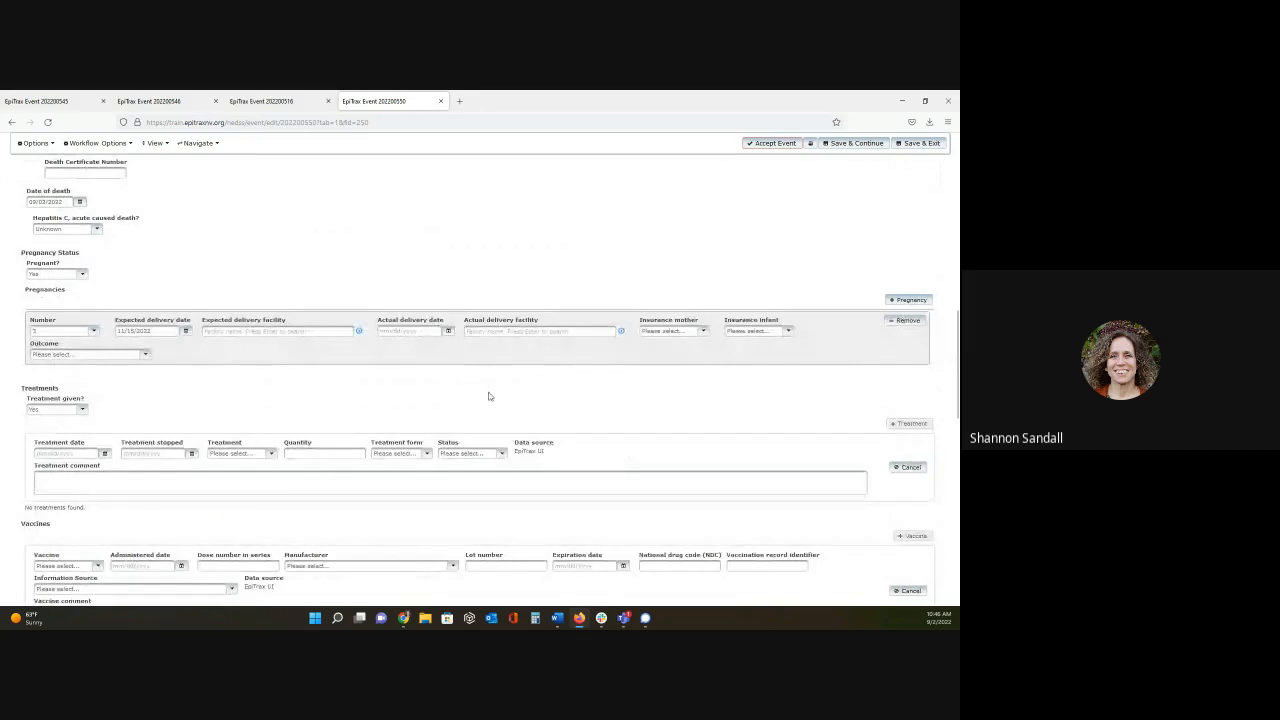
{"action": "scroll", "coordinate": [472, 398], "scroll_direction": "up", "scroll_amount": 2}
{"action": "scroll", "coordinate": [497, 393], "scroll_direction": "up", "scroll_amount": 6}
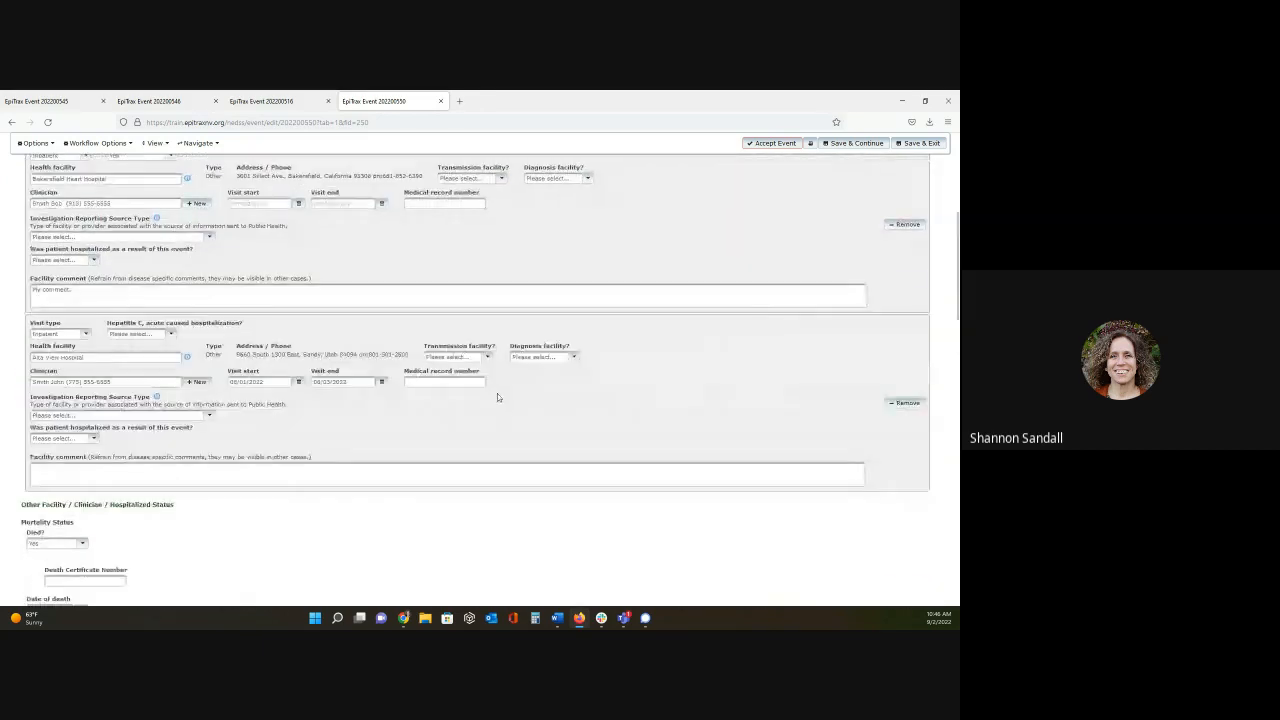
{"action": "scroll", "coordinate": [500, 397], "scroll_direction": "down", "scroll_amount": 7}
{"action": "scroll", "coordinate": [507, 401], "scroll_direction": "down", "scroll_amount": 6}
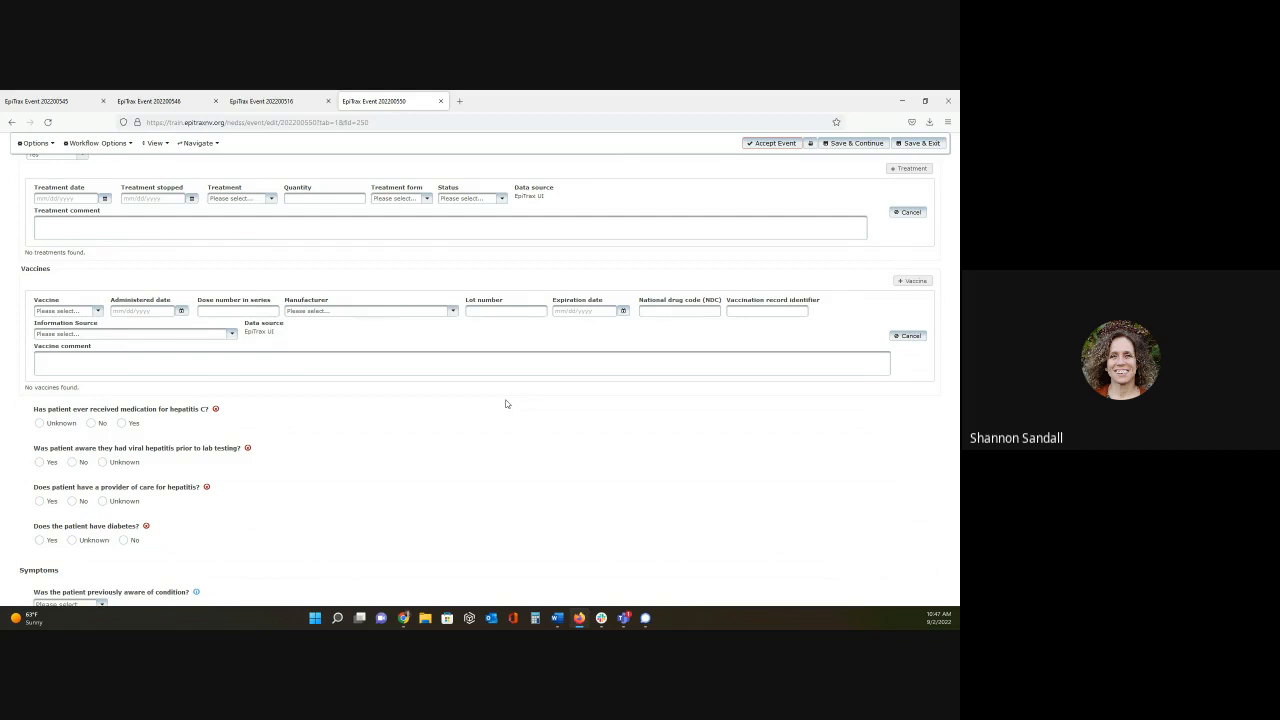
Open the event's laboratory section with its labs and acute case definition criteria.
{"action": "scroll", "coordinate": [500, 390], "scroll_direction": "up", "scroll_amount": 15}
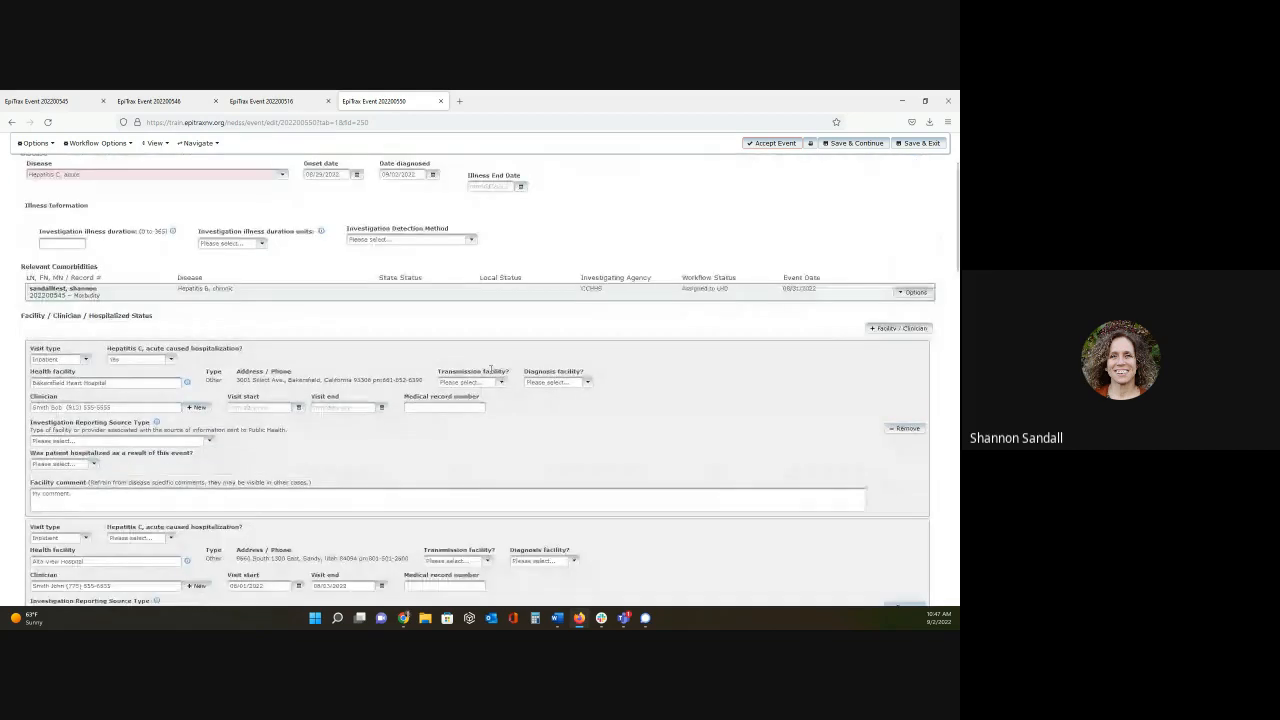
{"action": "scroll", "coordinate": [491, 369], "scroll_direction": "up", "scroll_amount": 2}
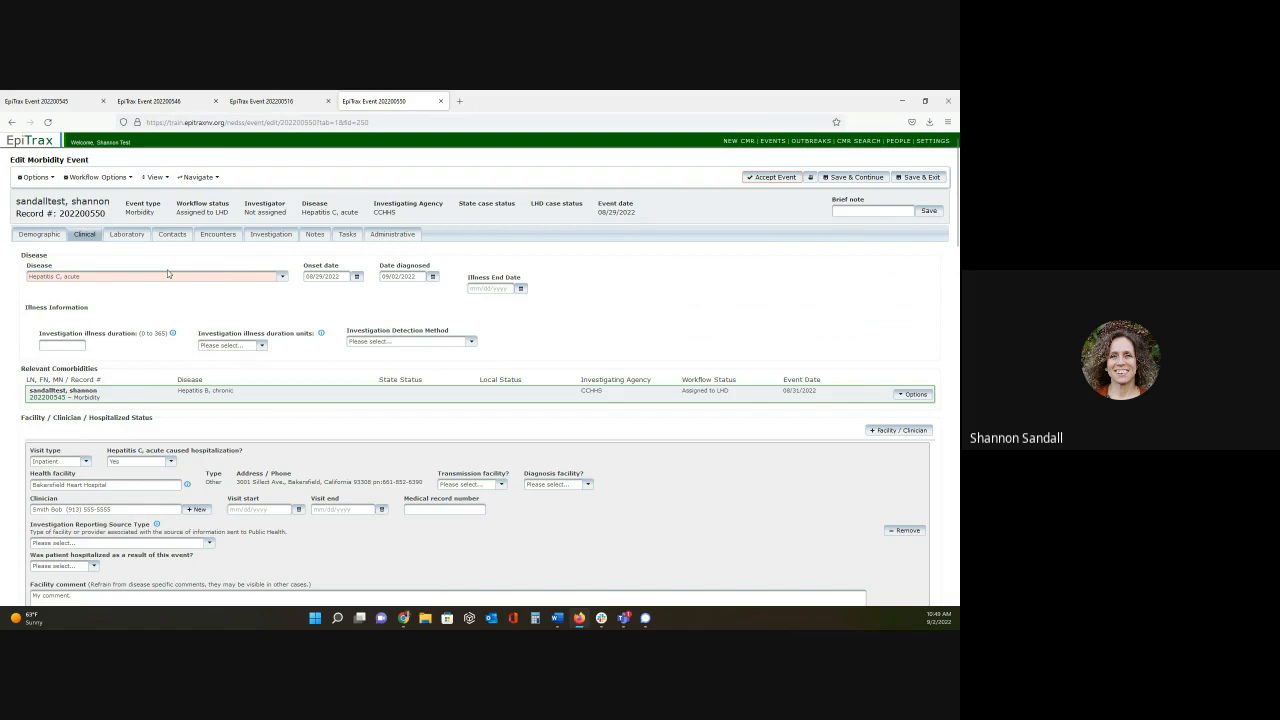
{"action": "left_click", "coordinate": [128, 236]}
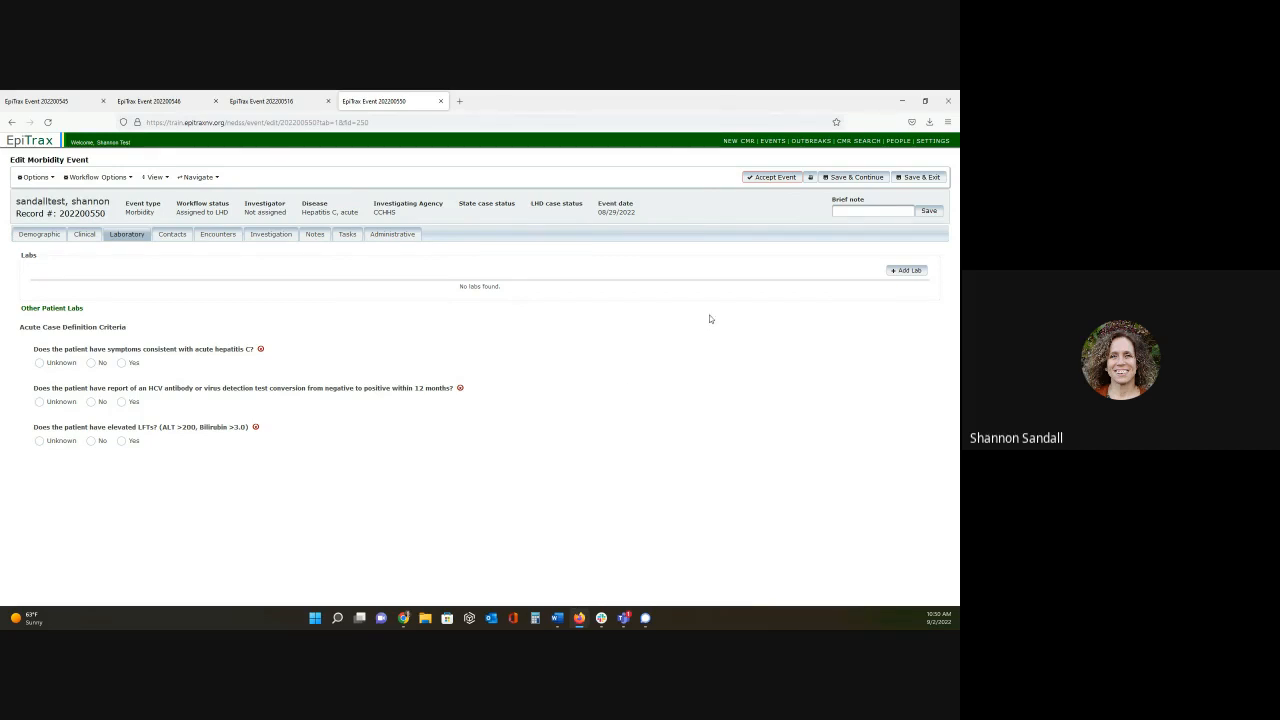
Add a new lab entry to the event and select Labcorp Dallas as the performing lab.
{"action": "left_click", "coordinate": [909, 272]}
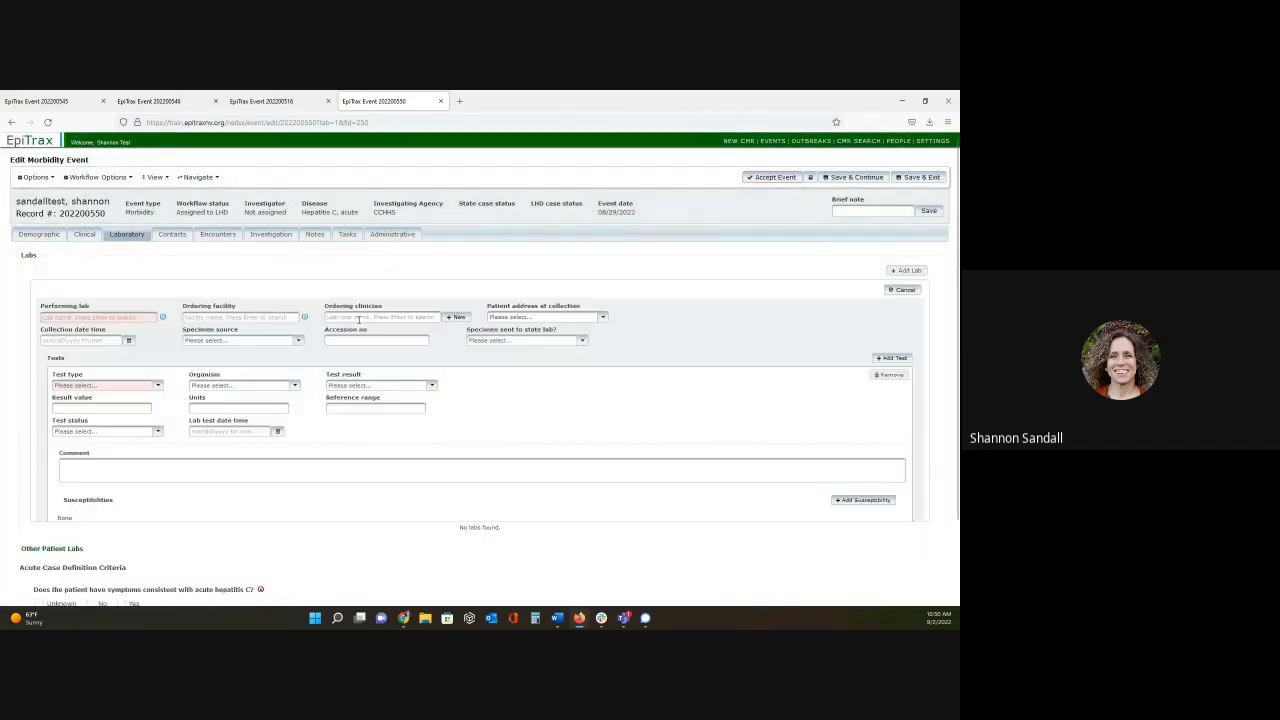
{"action": "scroll", "coordinate": [318, 271], "scroll_direction": "down", "scroll_amount": 1}
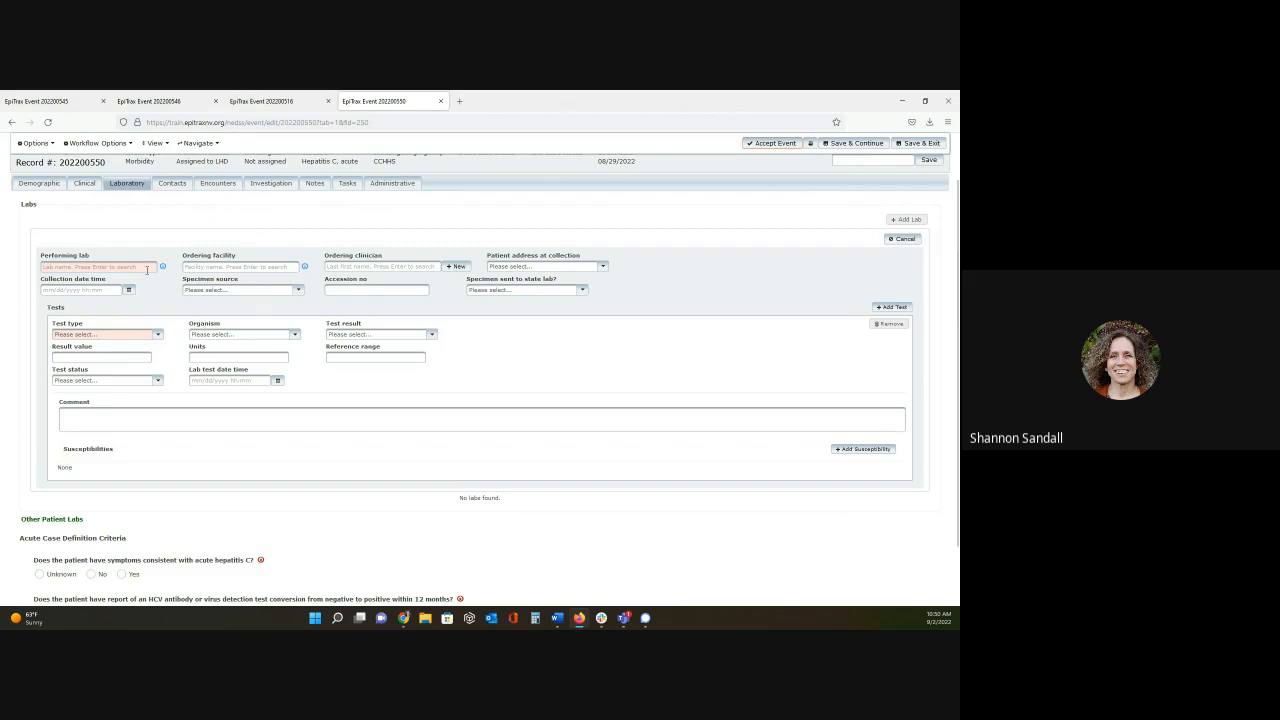
{"action": "left_click", "coordinate": [147, 269]}
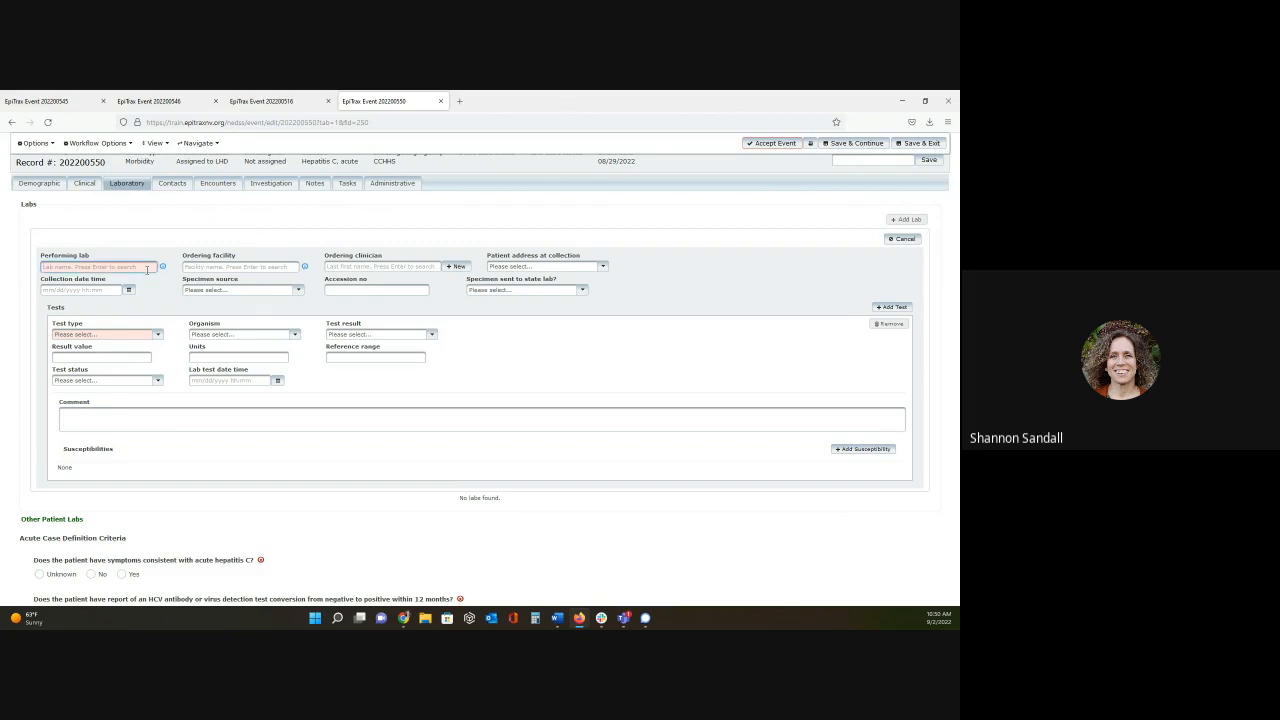
{"action": "type", "text": "labcorp"}
{"action": "key", "text": "Return"}
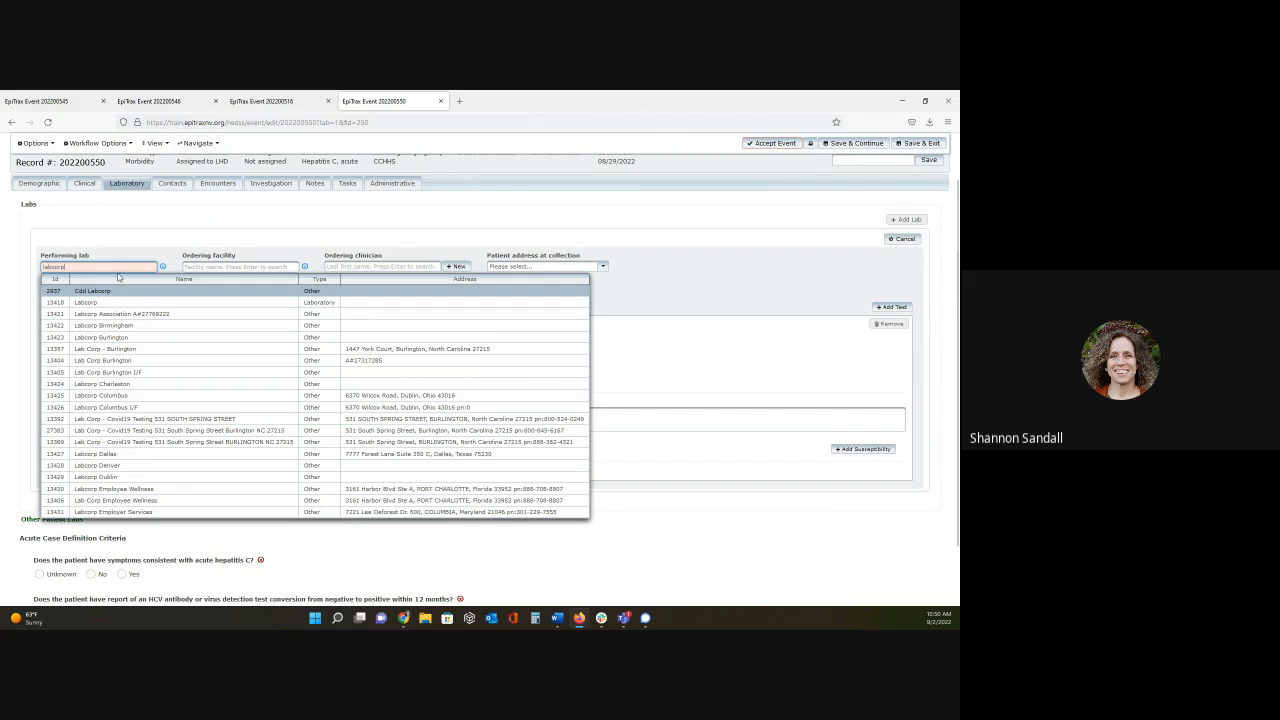
{"action": "left_click", "coordinate": [228, 454]}
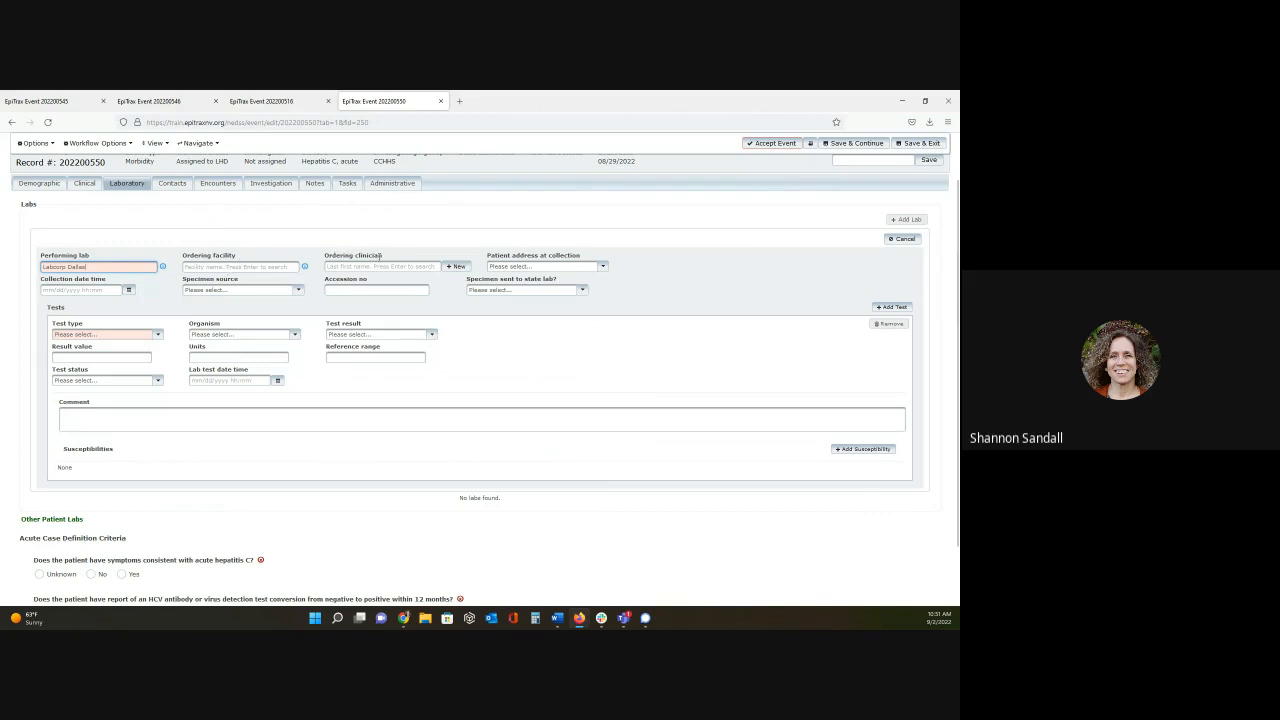
Choose the patient's Reno address as the patient address at collection for the new lab.
{"action": "scroll", "coordinate": [381, 256], "scroll_direction": "up", "scroll_amount": 1}
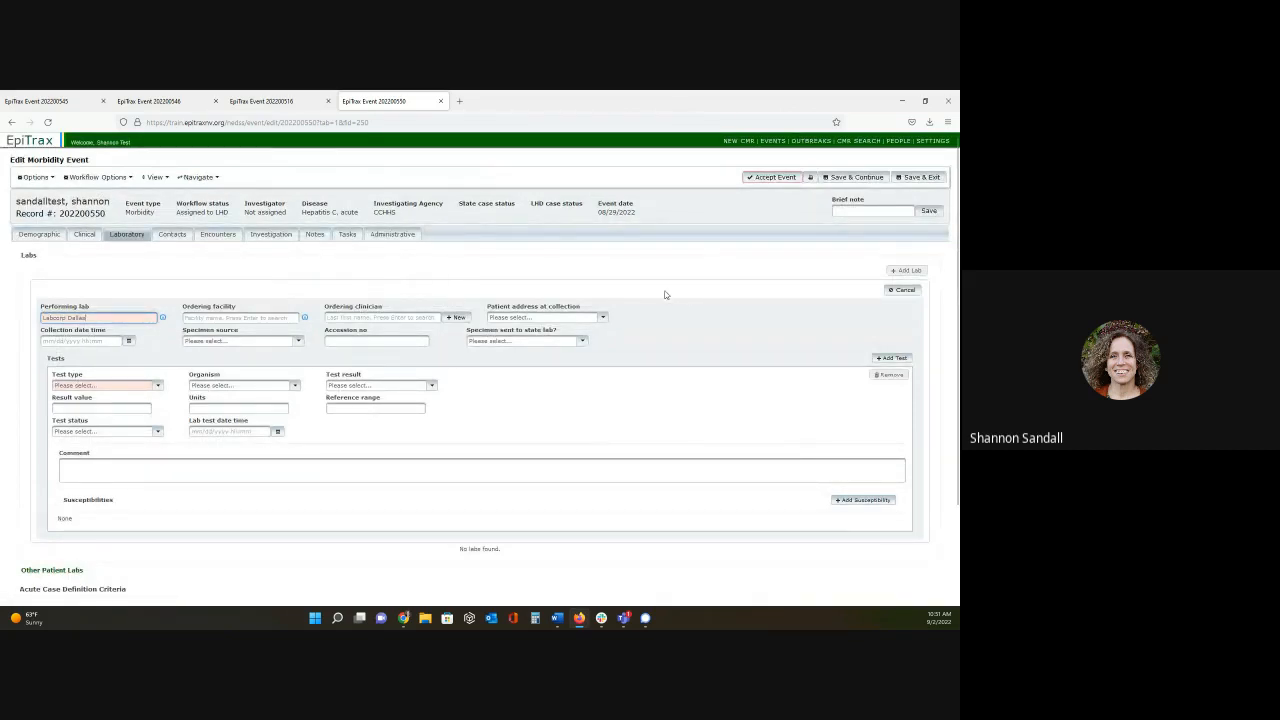
{"action": "scroll", "coordinate": [666, 291], "scroll_direction": "down", "scroll_amount": 1}
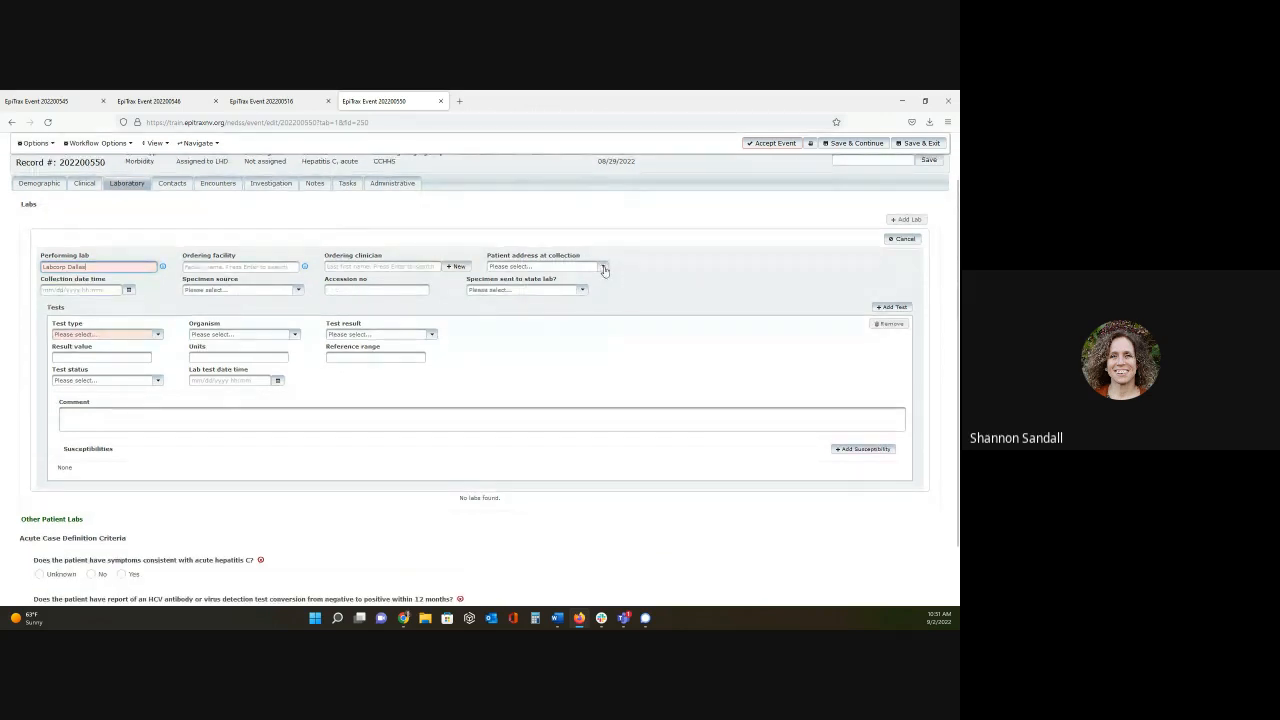
{"action": "left_click", "coordinate": [603, 268]}
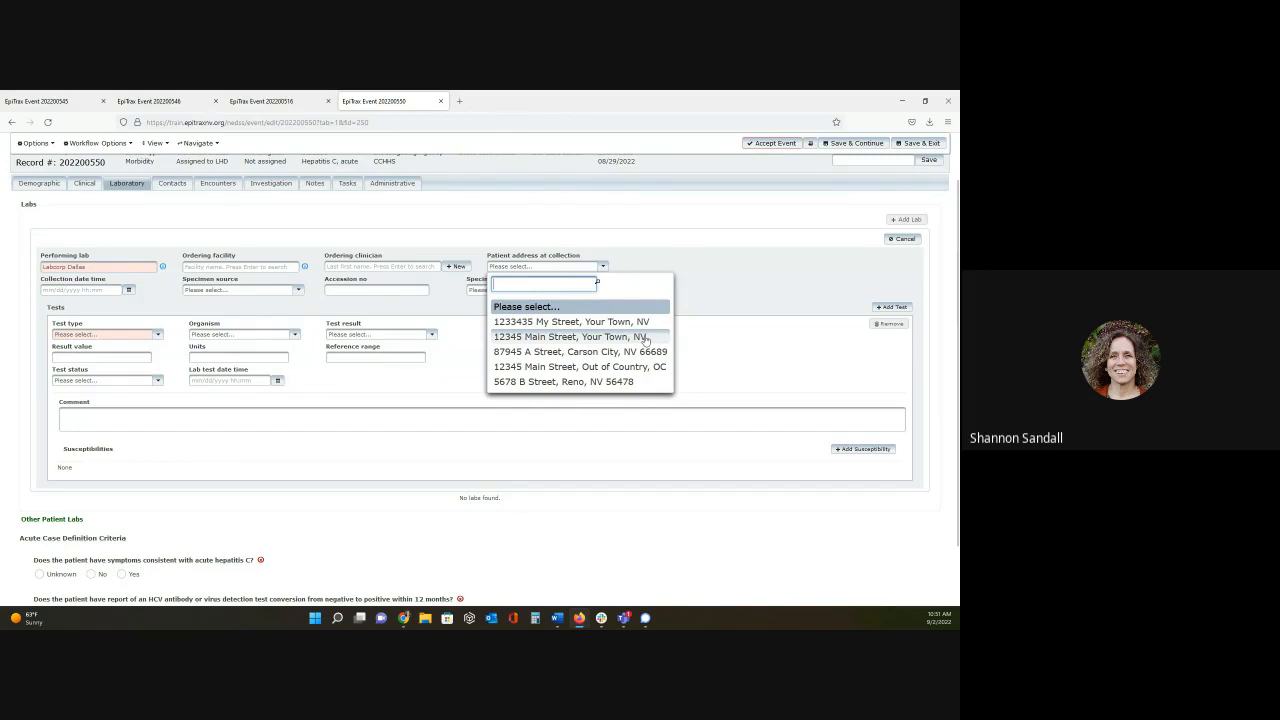
{"action": "left_click", "coordinate": [640, 382]}
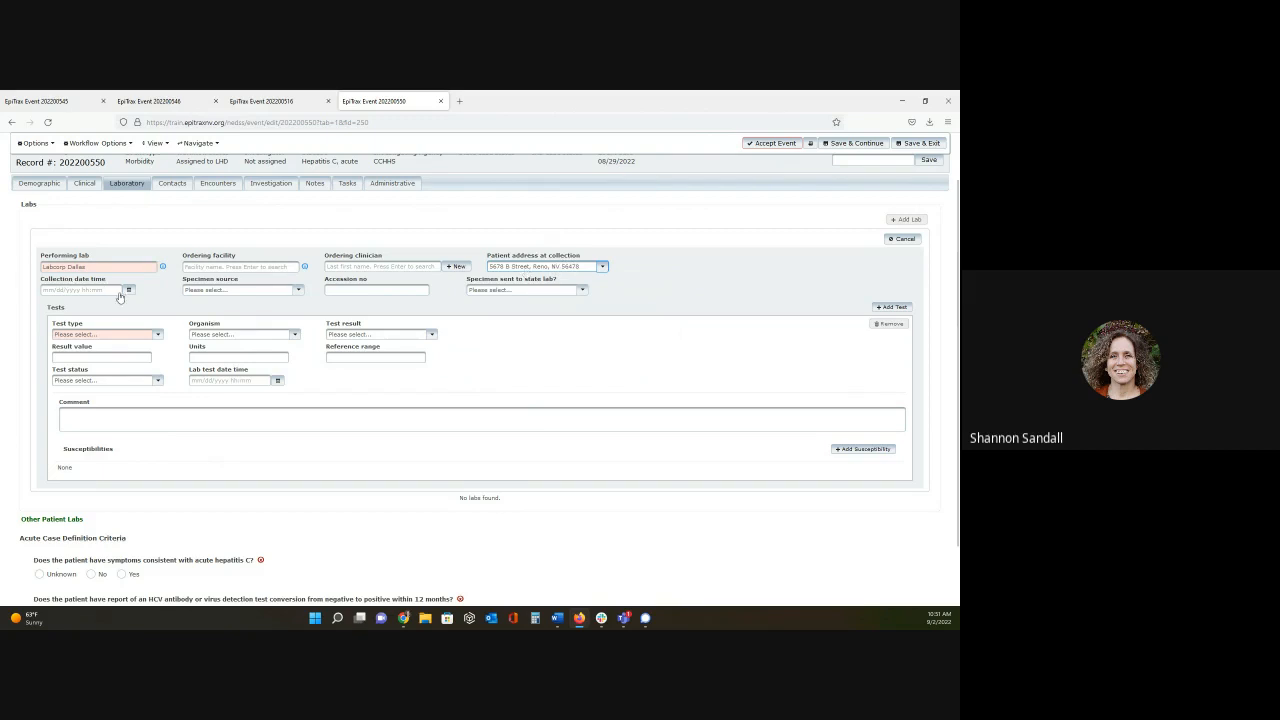
Set the lab's collection date and time to 09/02/2022 10:50.
{"action": "left_click", "coordinate": [65, 289]}
{"action": "left_click", "coordinate": [130, 292]}
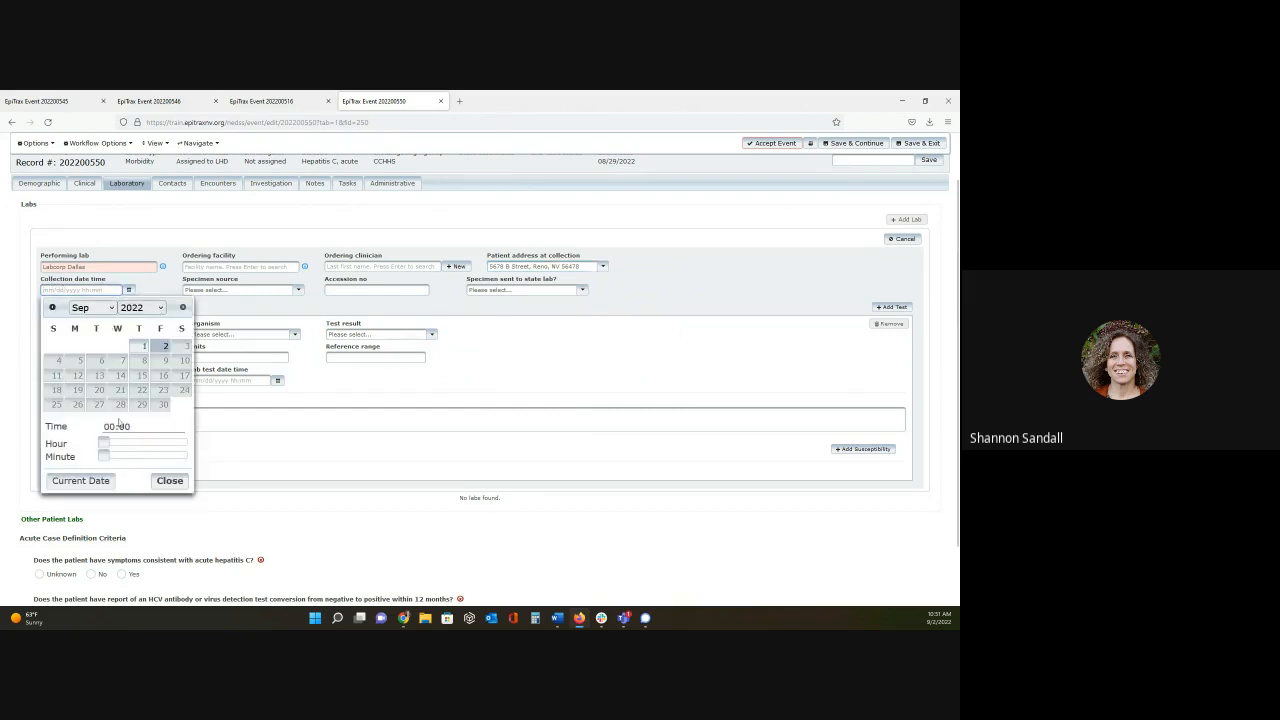
{"action": "left_click_drag", "start_coordinate": [104, 443], "coordinate": [152, 456]}
{"action": "left_click", "coordinate": [88, 482]}
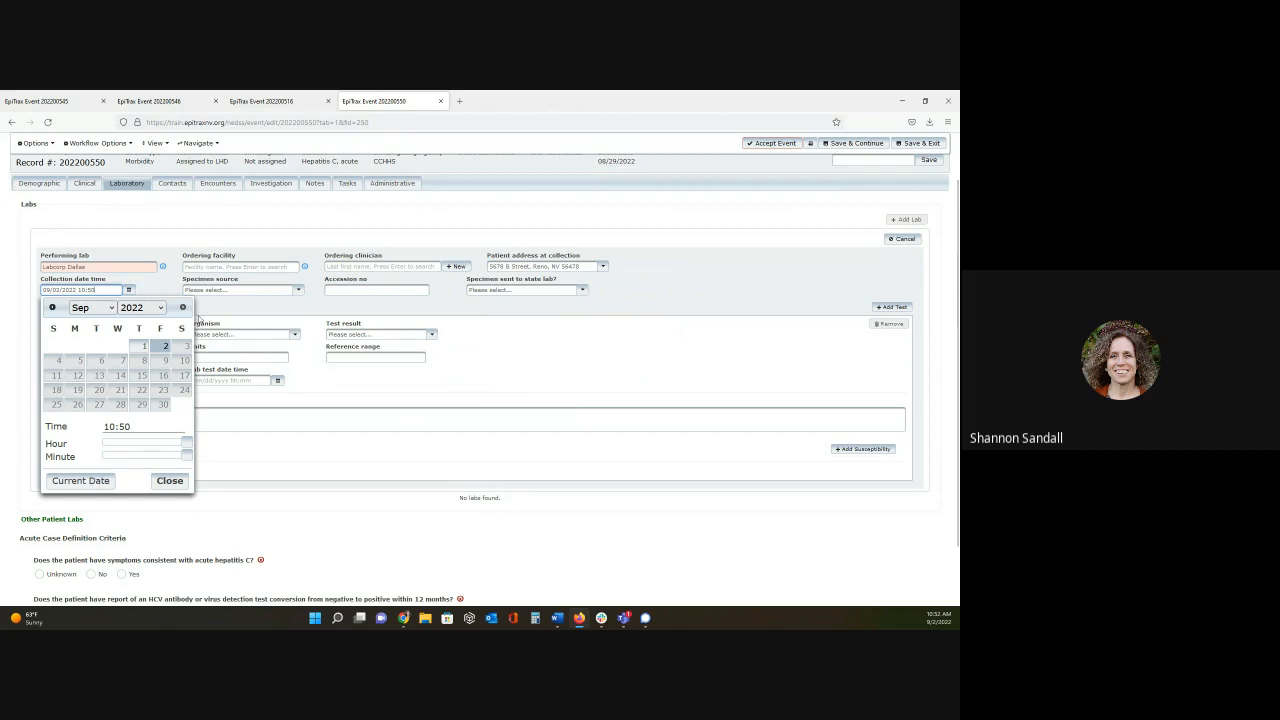
{"action": "left_click", "coordinate": [182, 486]}
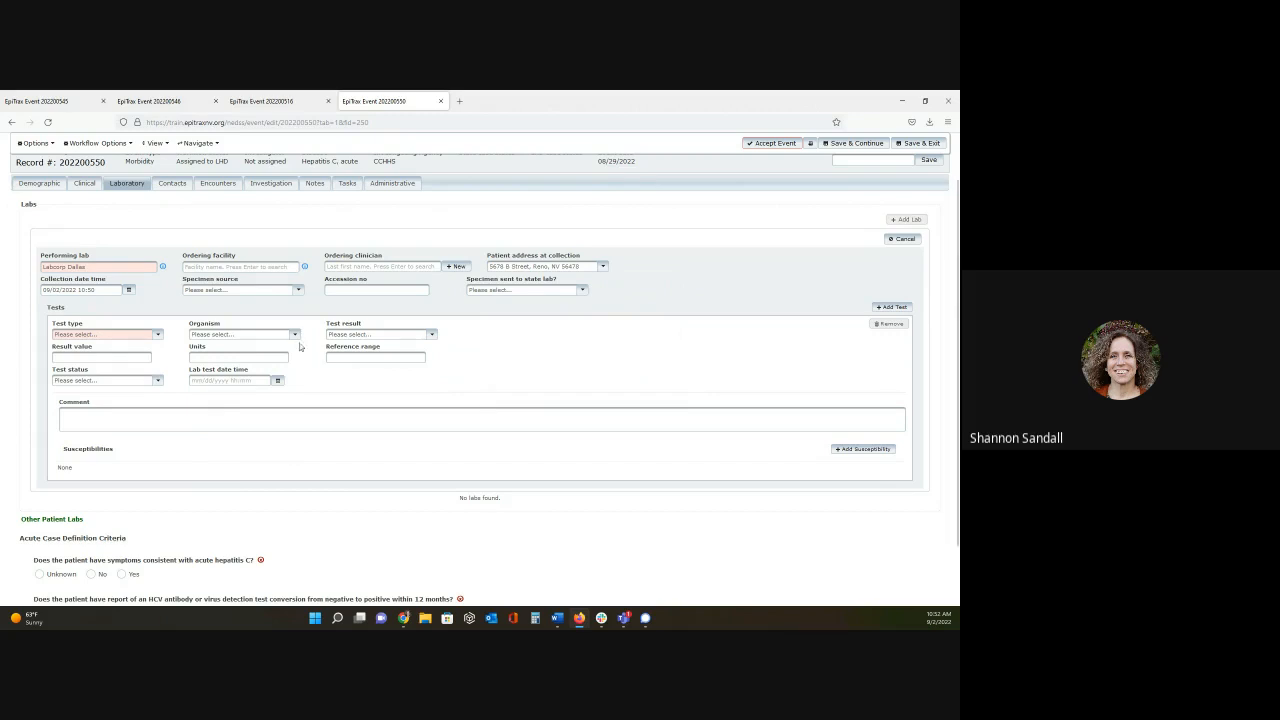
Try a search for stool among the specimen sources, clear it, and set the specimen source to Blood.
{"action": "left_click", "coordinate": [297, 291]}
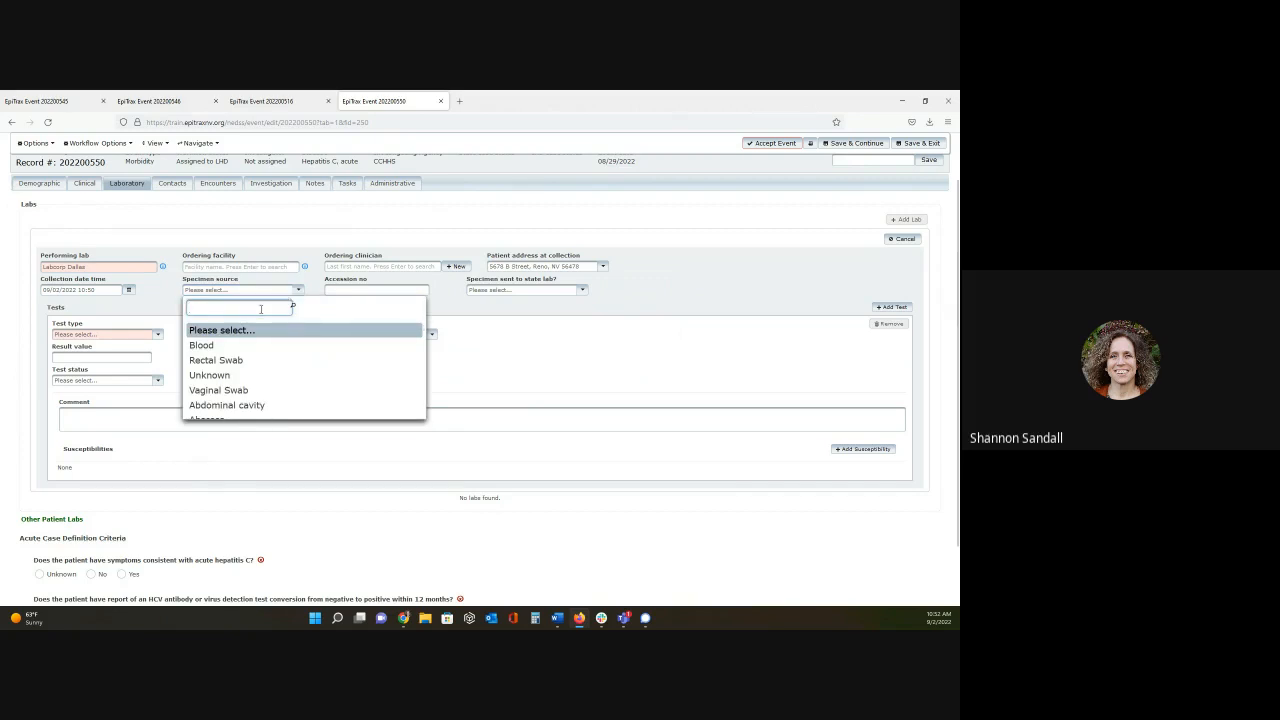
{"action": "type", "text": "stoll"}
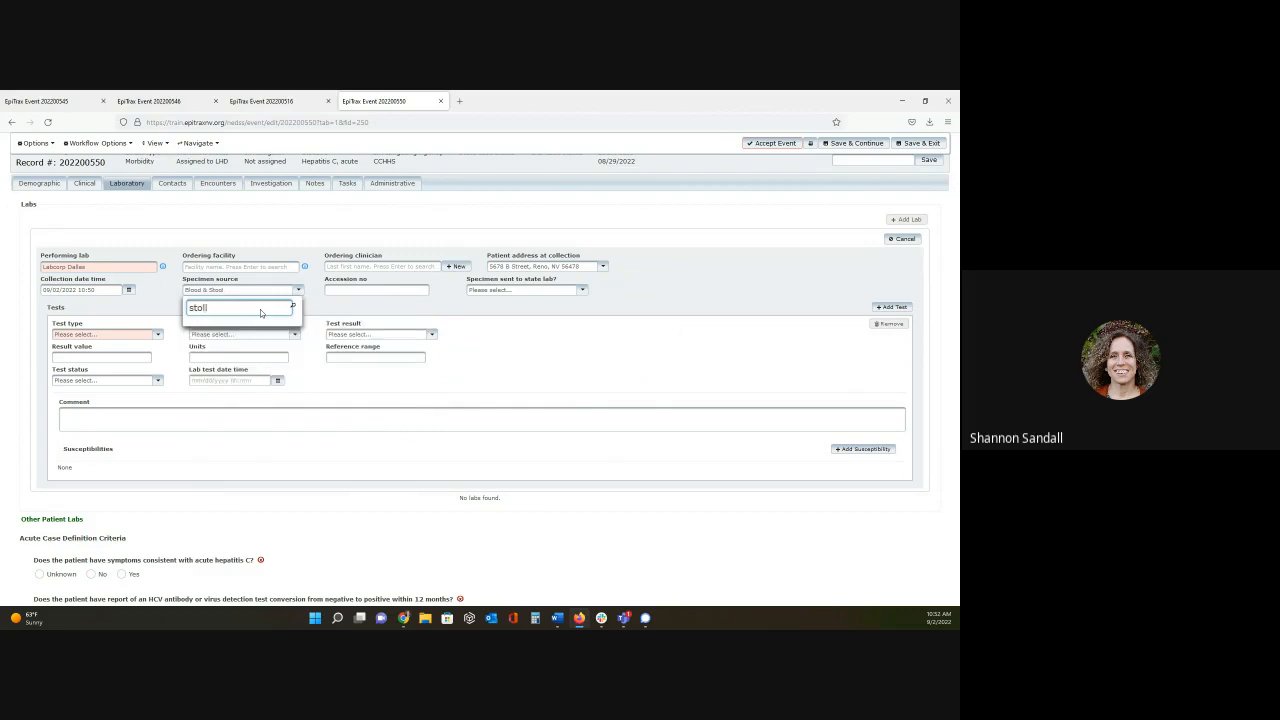
{"action": "key", "text": "BackSpace"}
{"action": "key", "text": "BackSpace"}
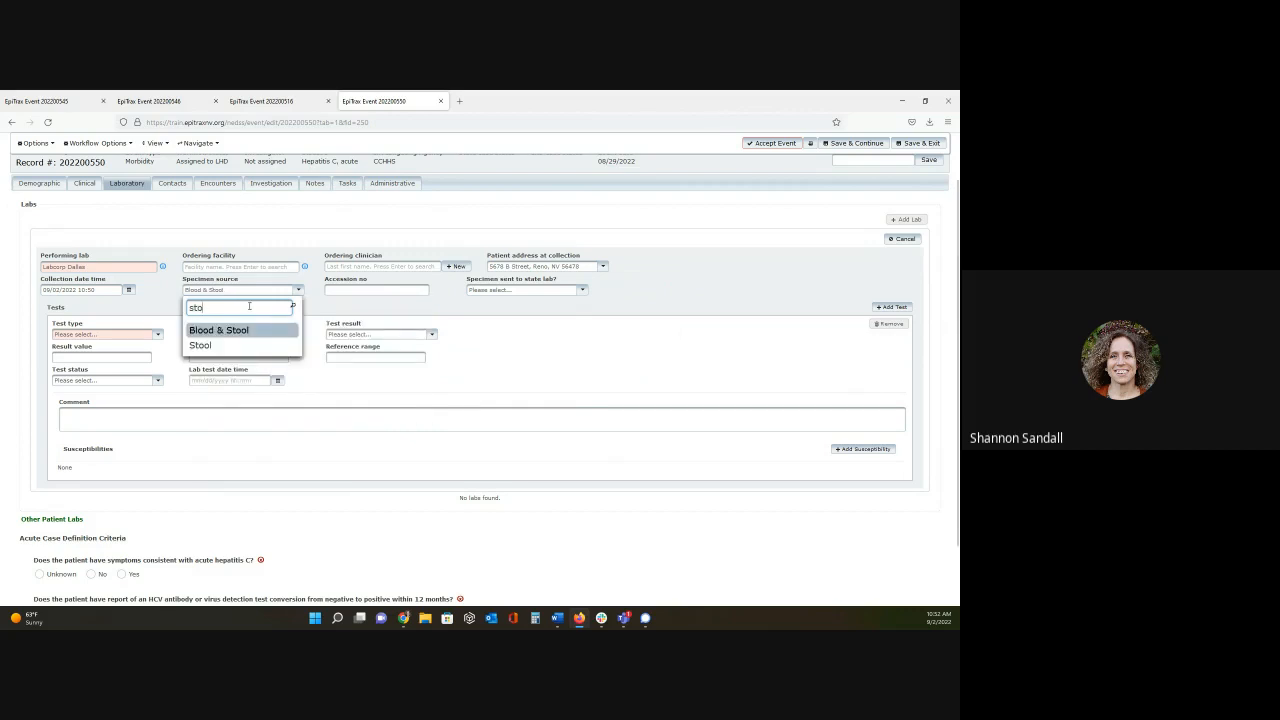
{"action": "key", "text": "BackSpace"}
{"action": "key", "text": "BackSpace"}
{"action": "key", "text": "BackSpace"}
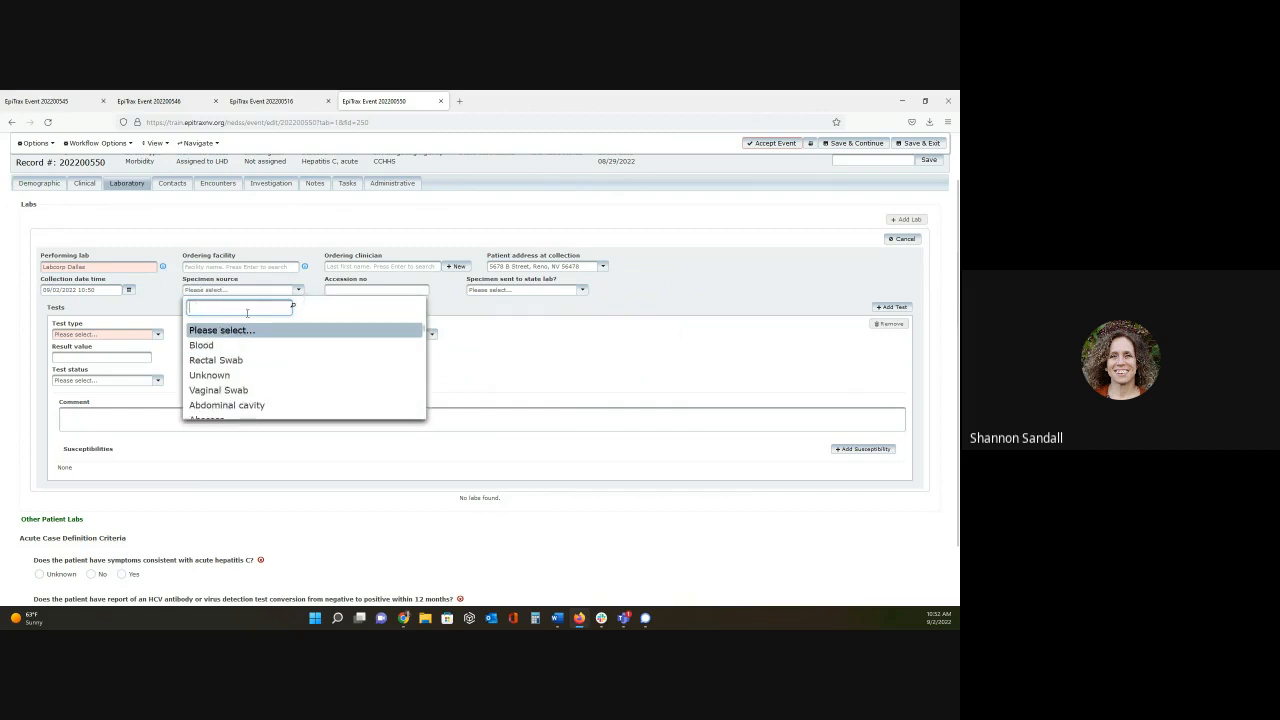
{"action": "left_click", "coordinate": [223, 349]}
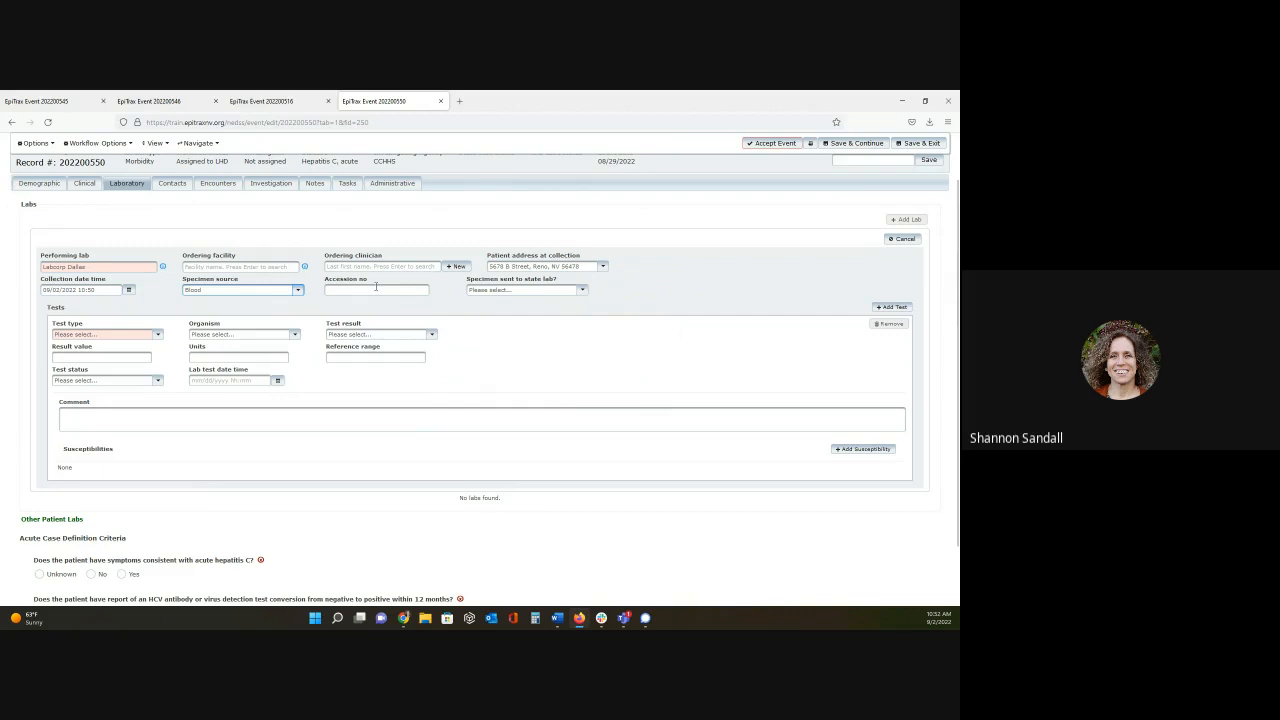
Enter the lab's accession number and set whether the specimen was sent to the state lab to Unknown.
{"action": "left_click", "coordinate": [376, 288]}
{"action": "type", "text": "8854321"}
{"action": "left_click", "coordinate": [545, 290]}
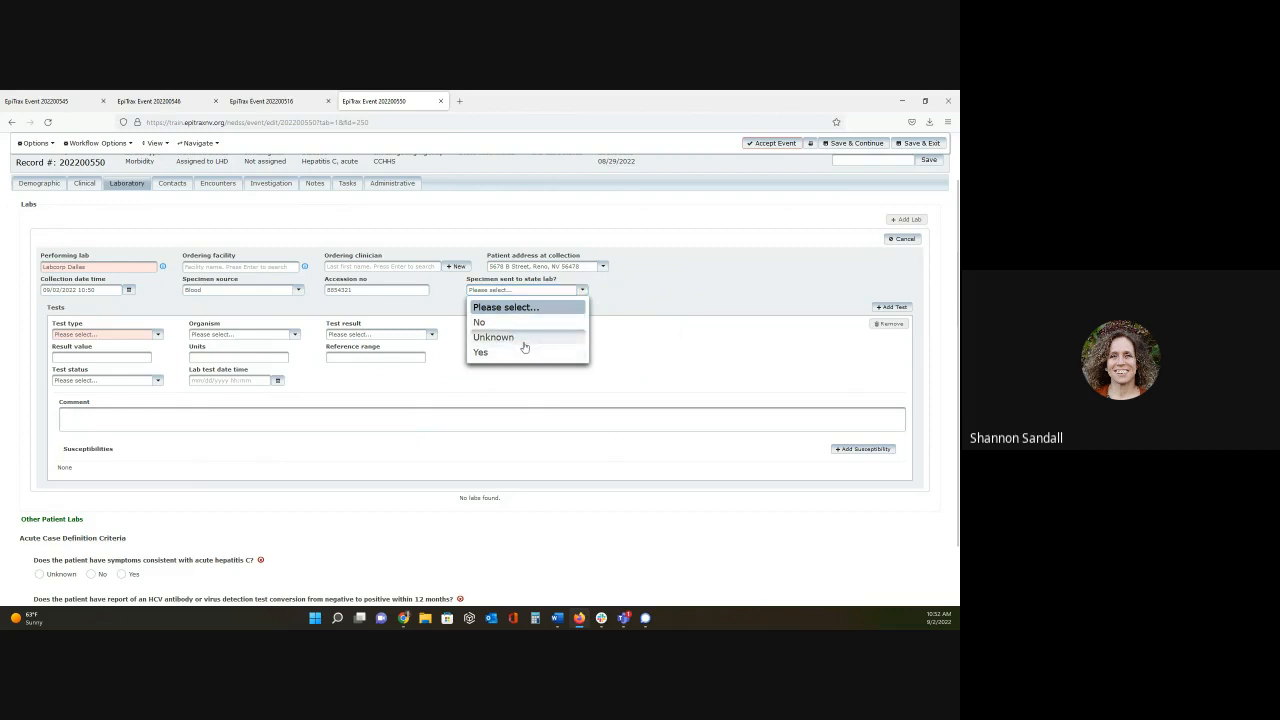
{"action": "left_click", "coordinate": [500, 337]}
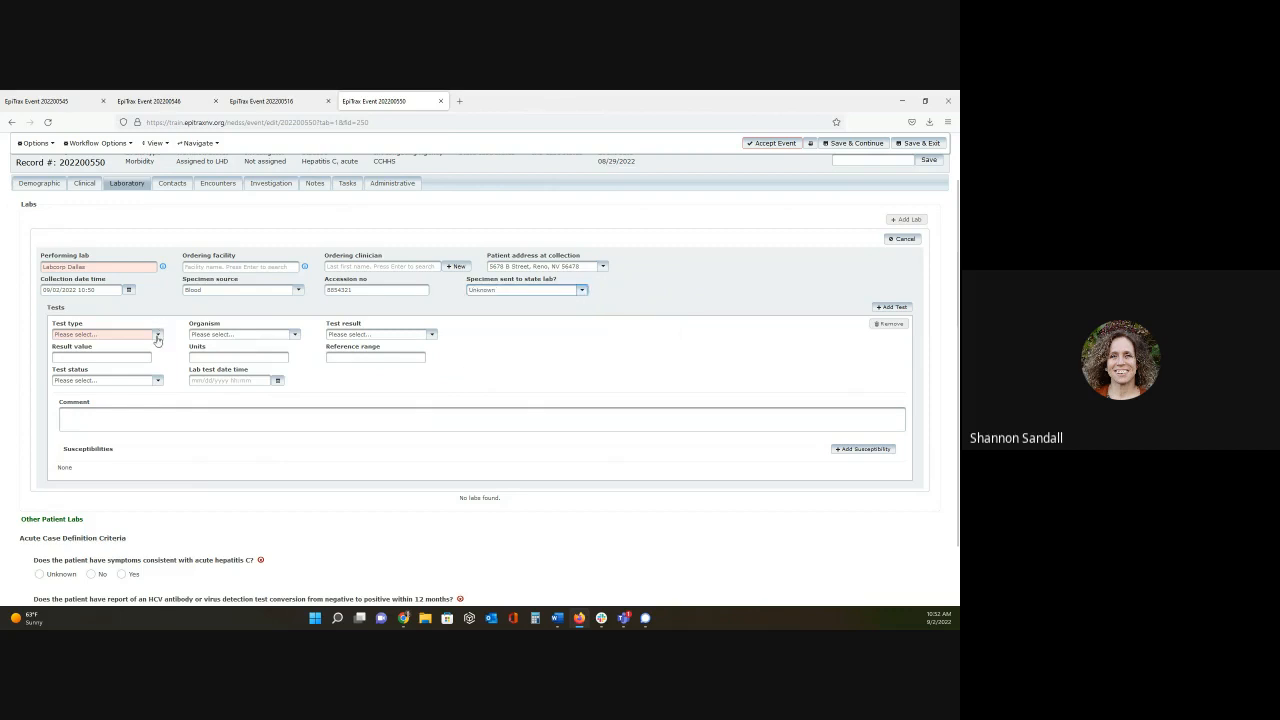
Set the test type to PCR (or other nucleic amplification technique), the organism to HEPATITIS C VIRUS and the test result to Positive / Reactive.
{"action": "left_click", "coordinate": [157, 338]}
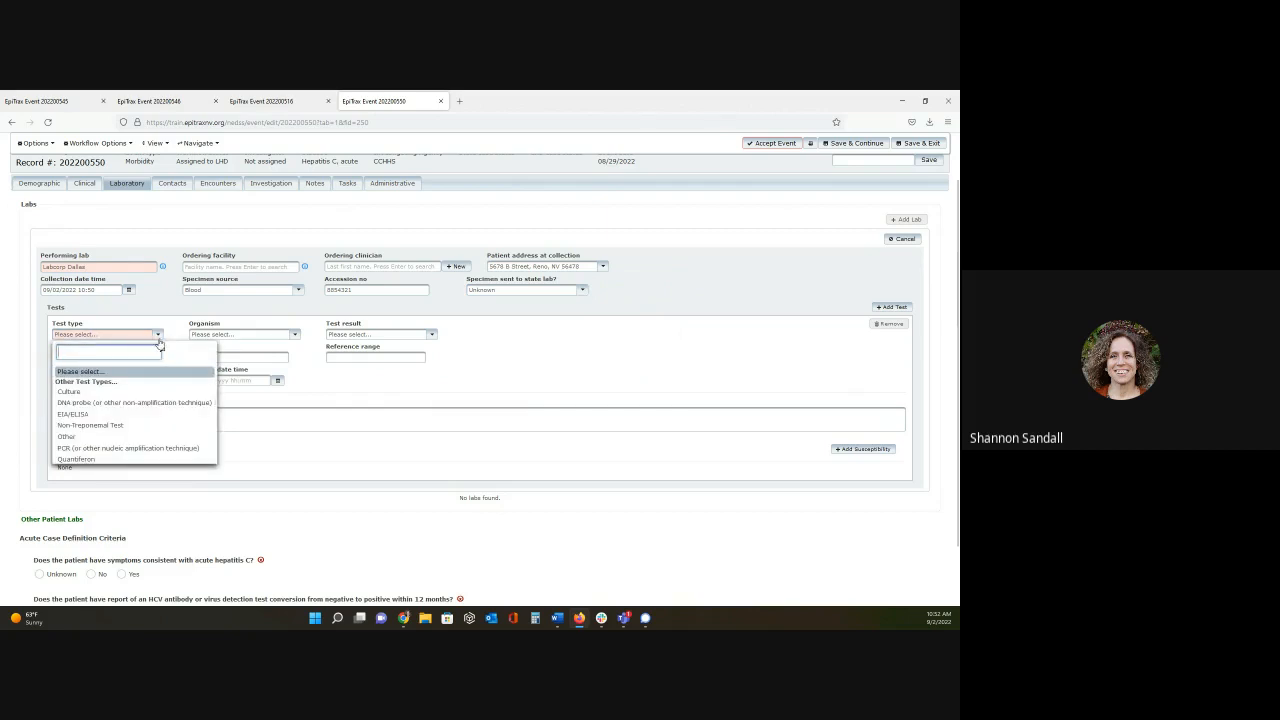
{"action": "left_click", "coordinate": [140, 449]}
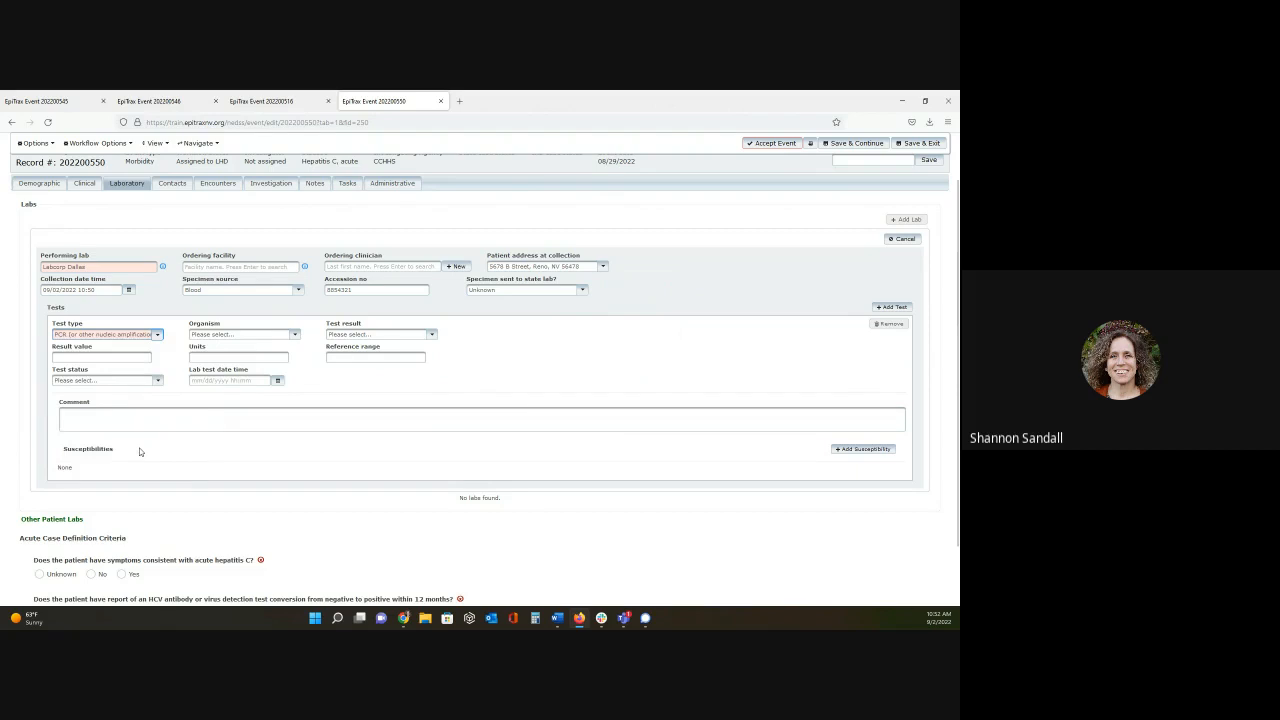
{"action": "left_click", "coordinate": [294, 334]}
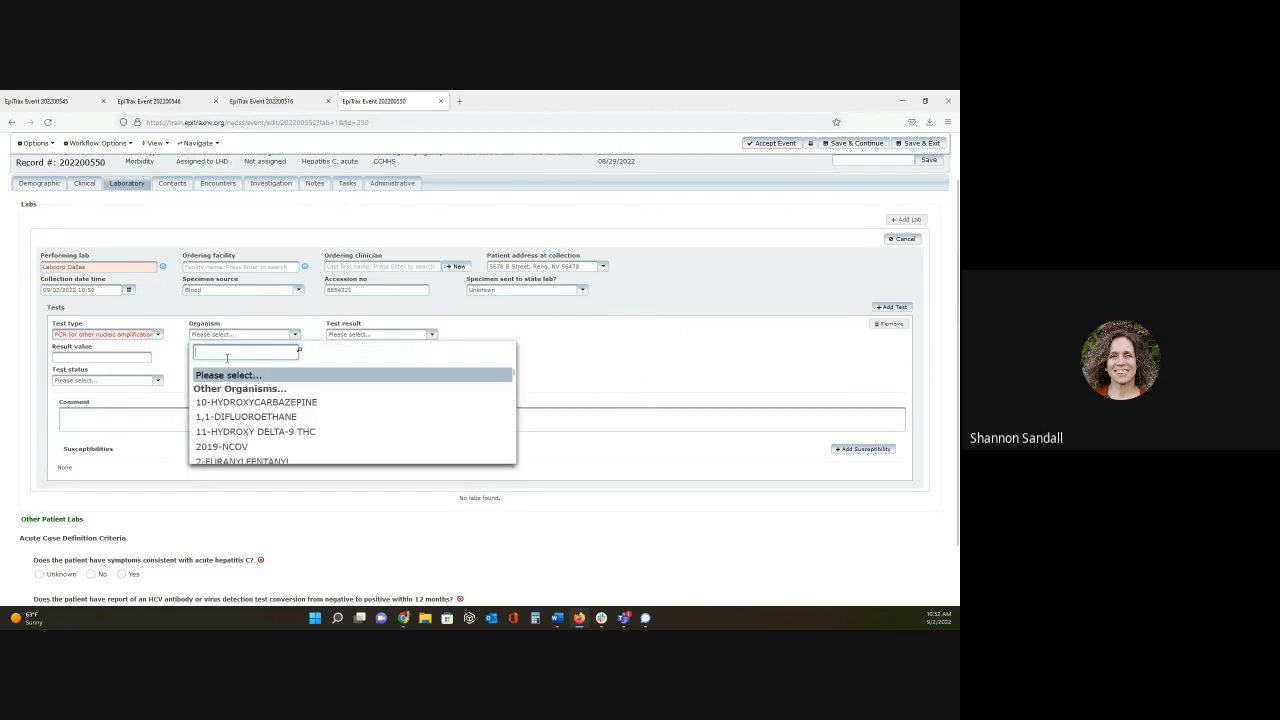
{"action": "type", "text": "hep"}
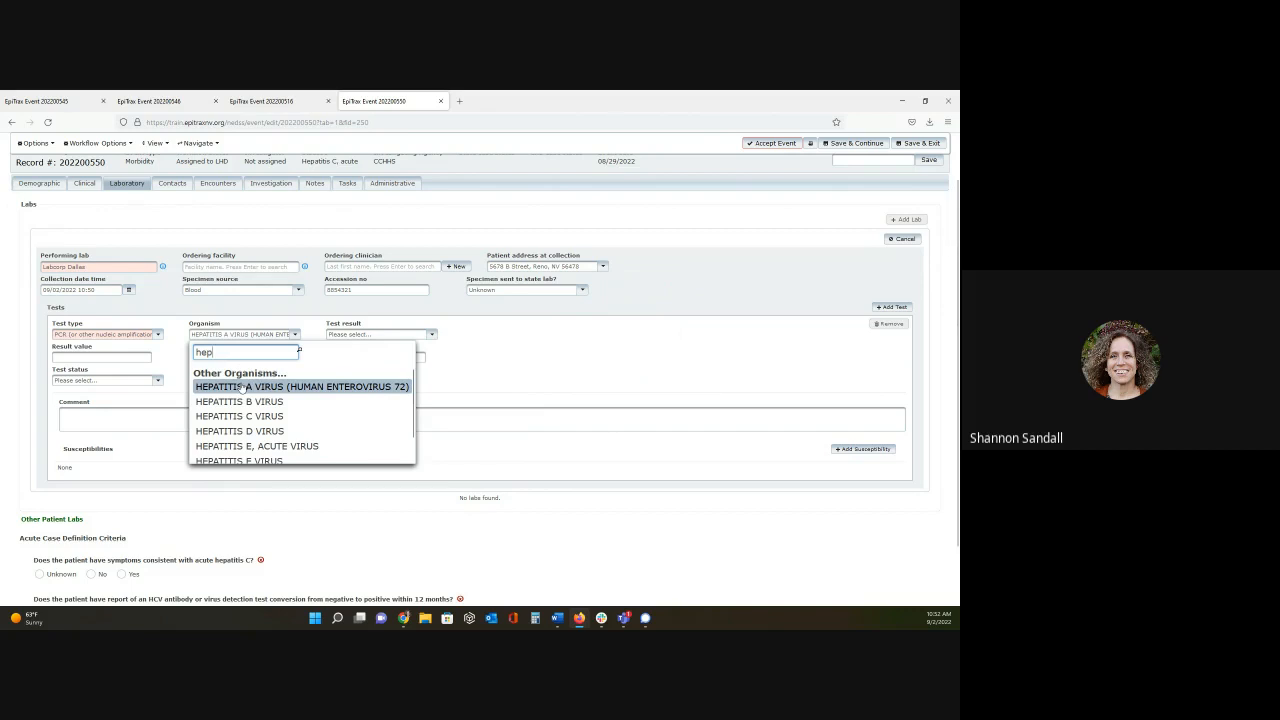
{"action": "left_click", "coordinate": [278, 414]}
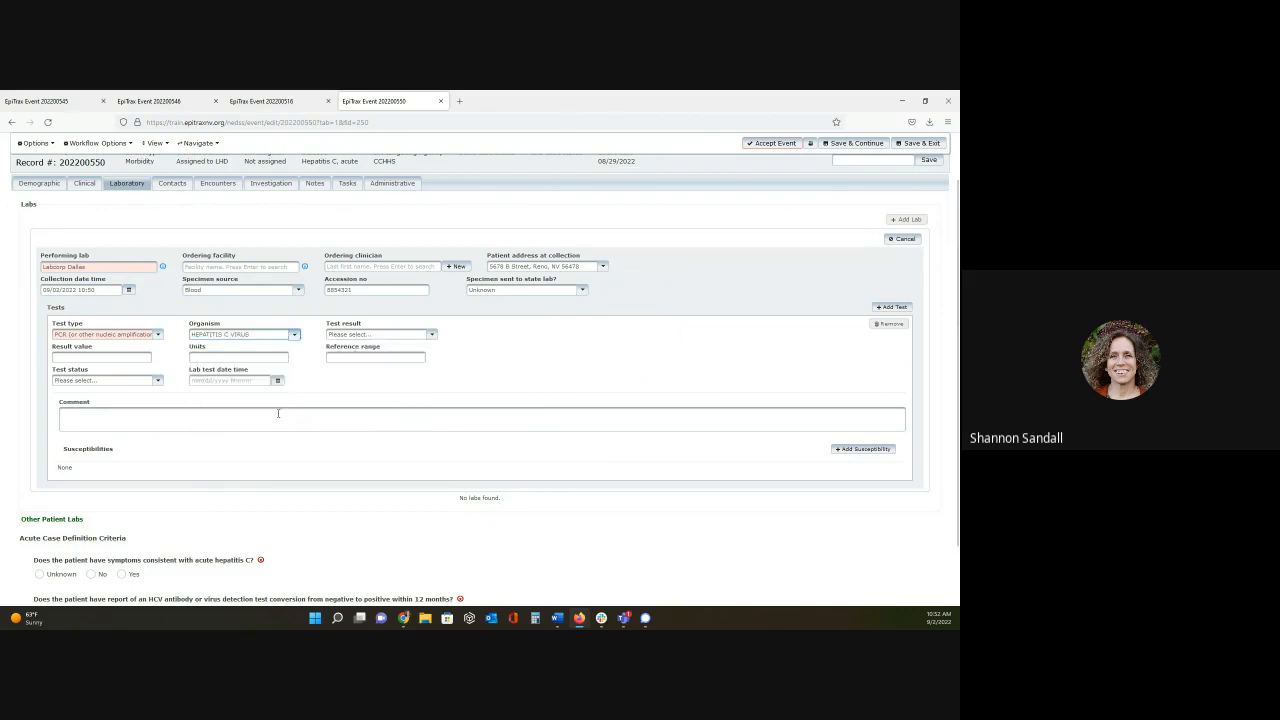
{"action": "left_click", "coordinate": [384, 336]}
{"action": "left_click", "coordinate": [390, 366]}
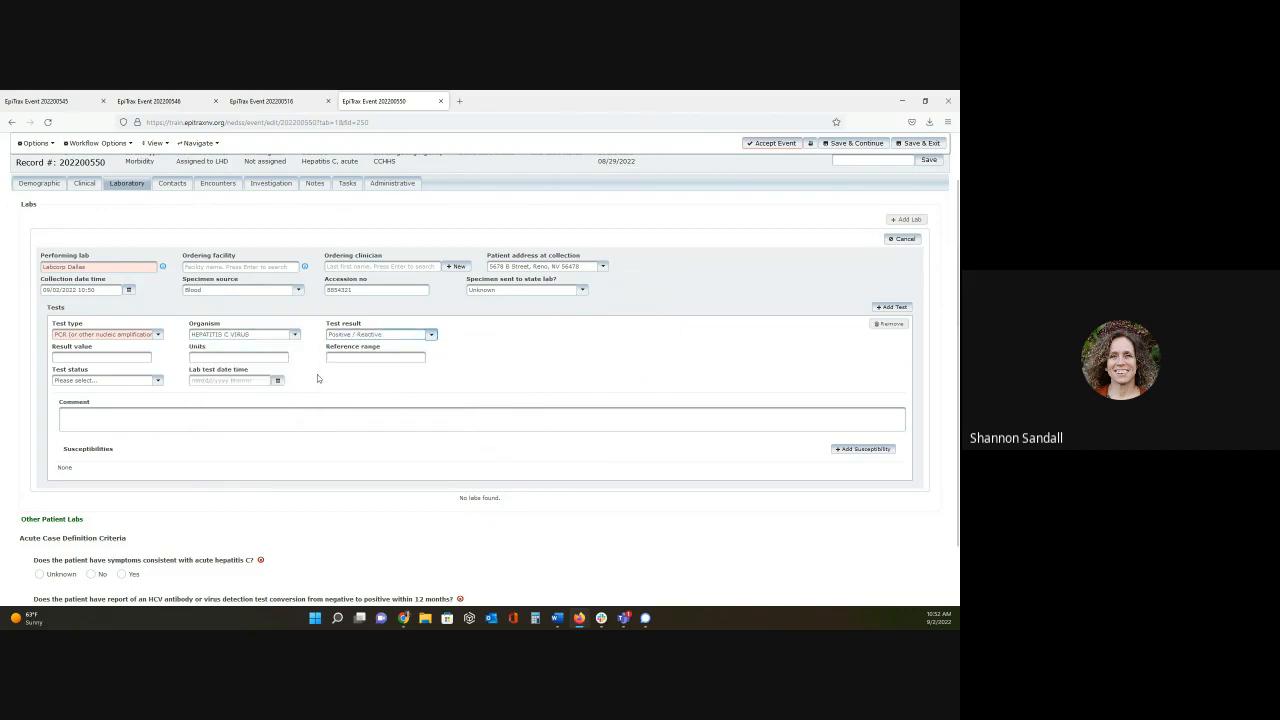
Set the test status to Final, use the current date and time on 09/02/2022 as the lab test time, and save without leaving the event.
{"action": "left_click", "coordinate": [124, 382]}
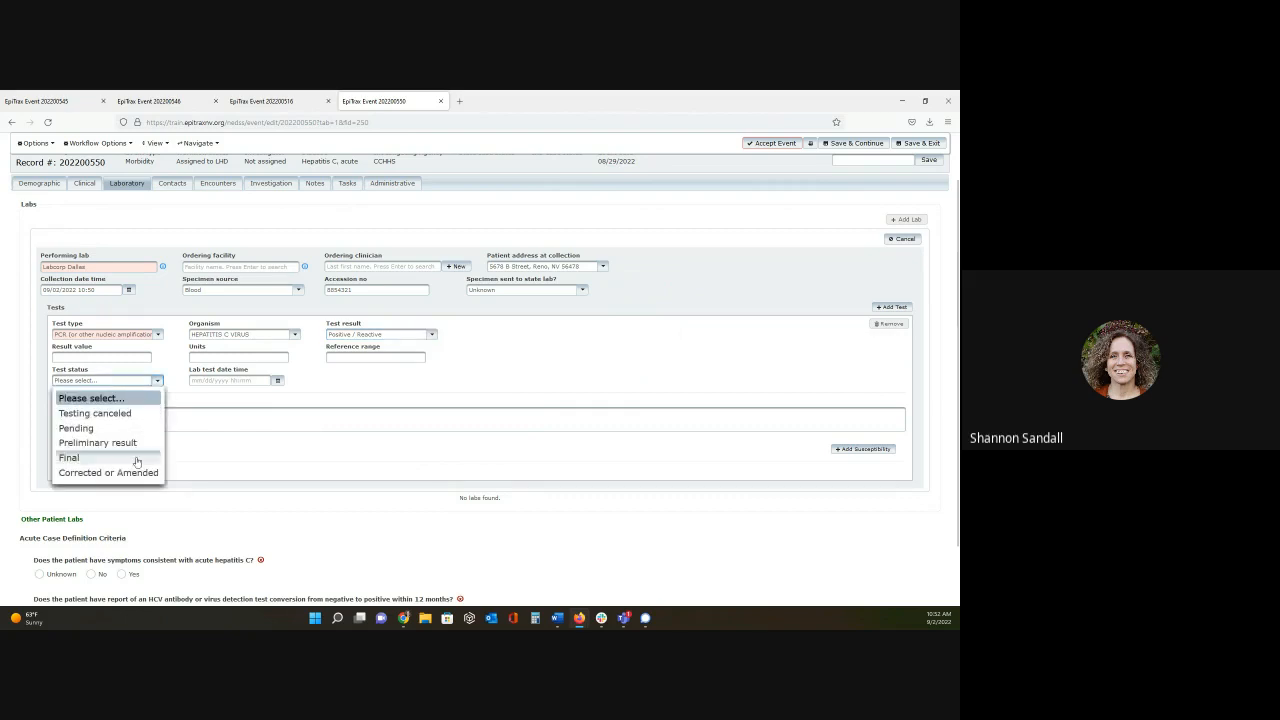
{"action": "left_click", "coordinate": [137, 458]}
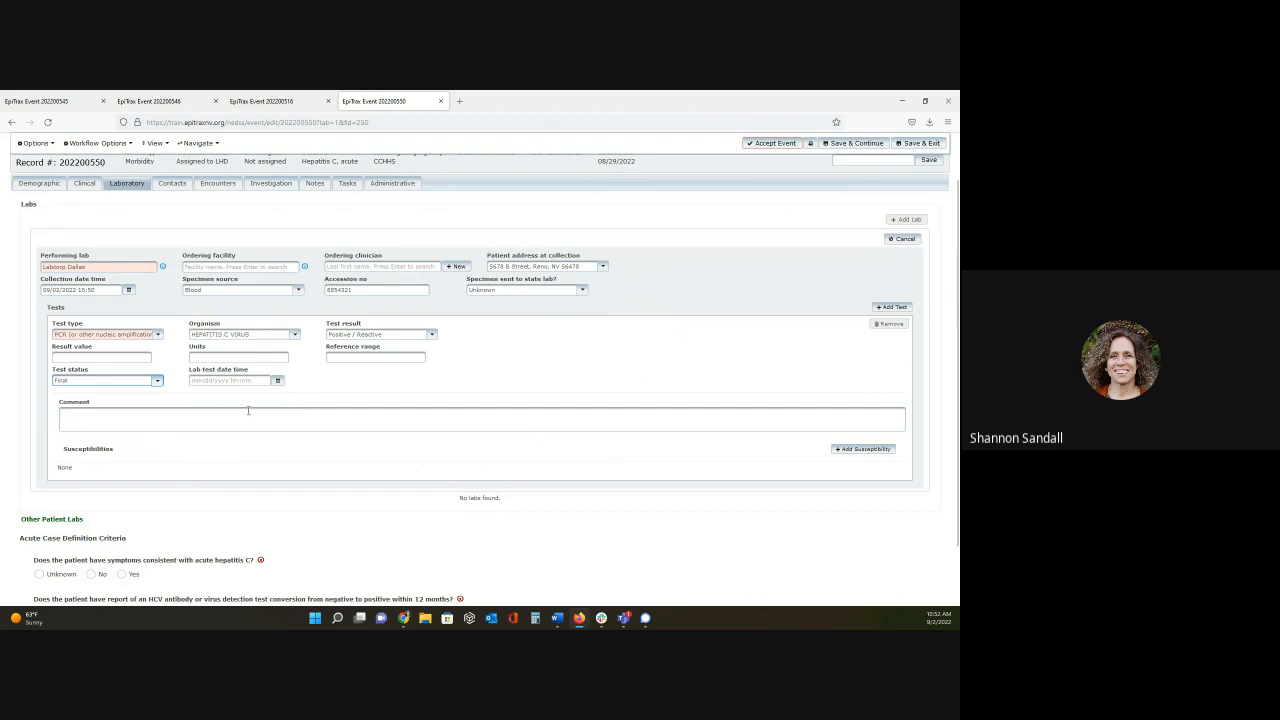
{"action": "left_click", "coordinate": [278, 381]}
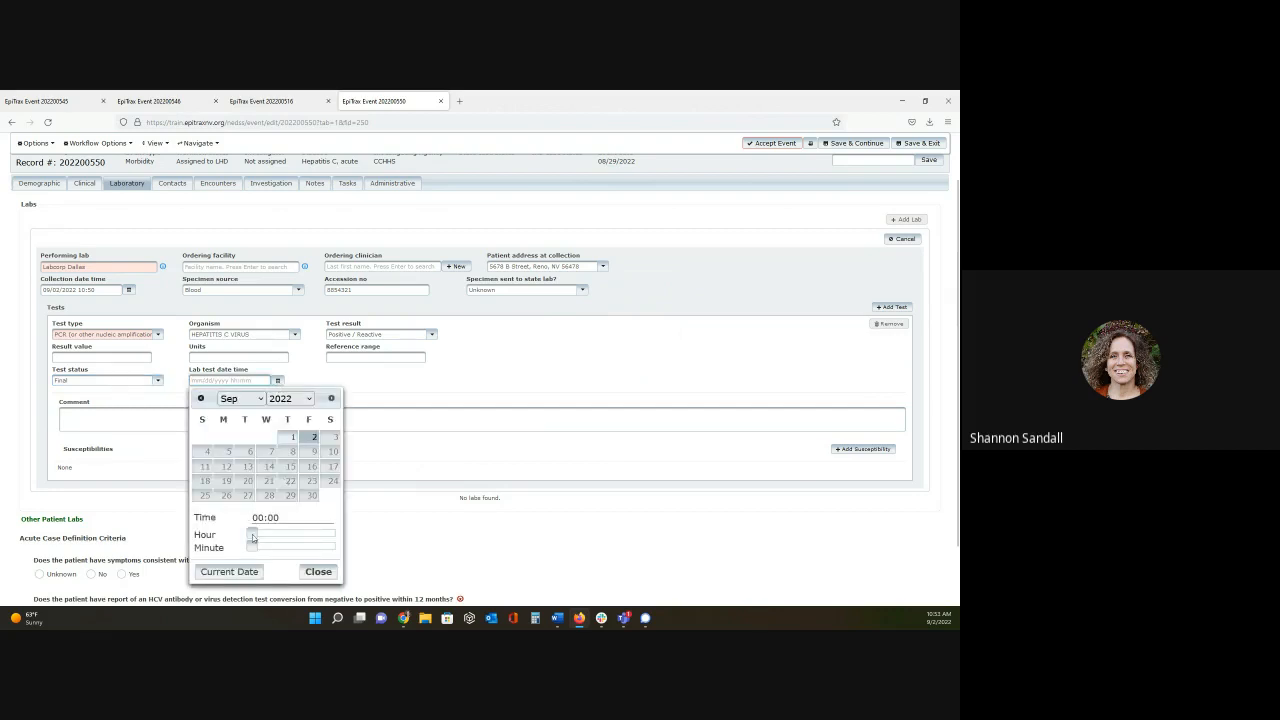
{"action": "left_click_drag", "start_coordinate": [253, 534], "coordinate": [286, 532]}
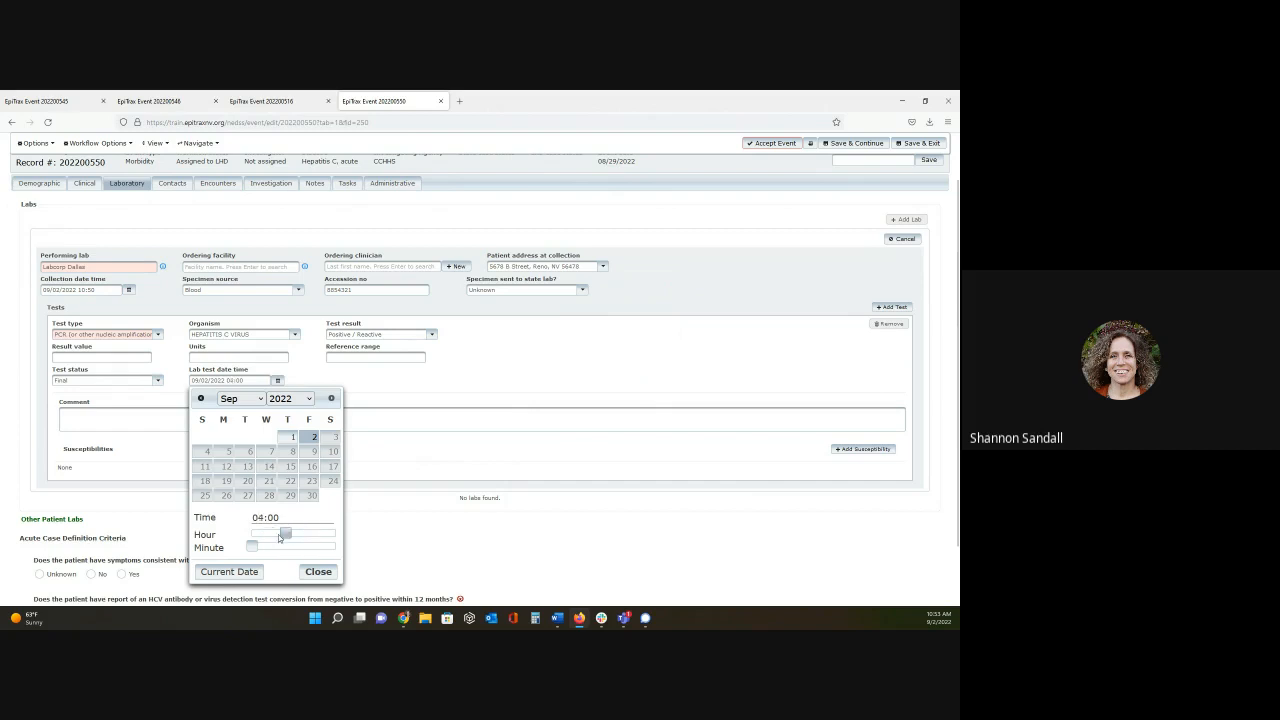
{"action": "left_click", "coordinate": [248, 578]}
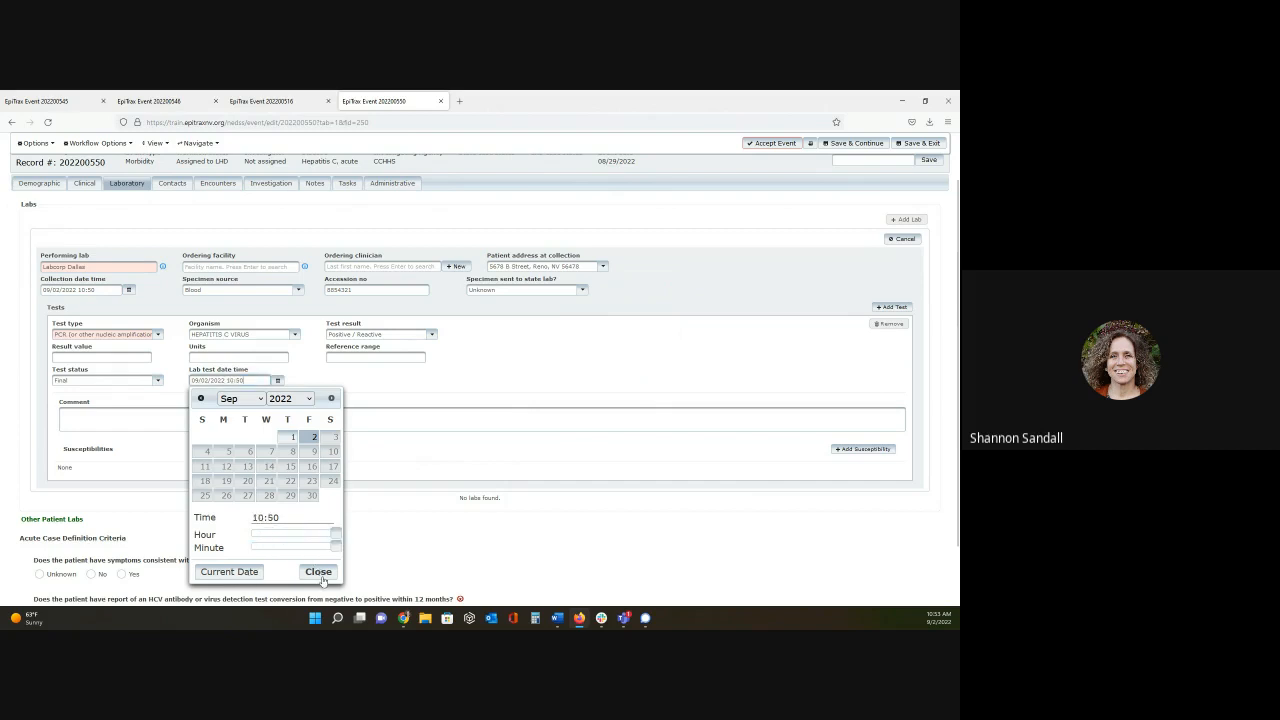
{"action": "left_click", "coordinate": [318, 572]}
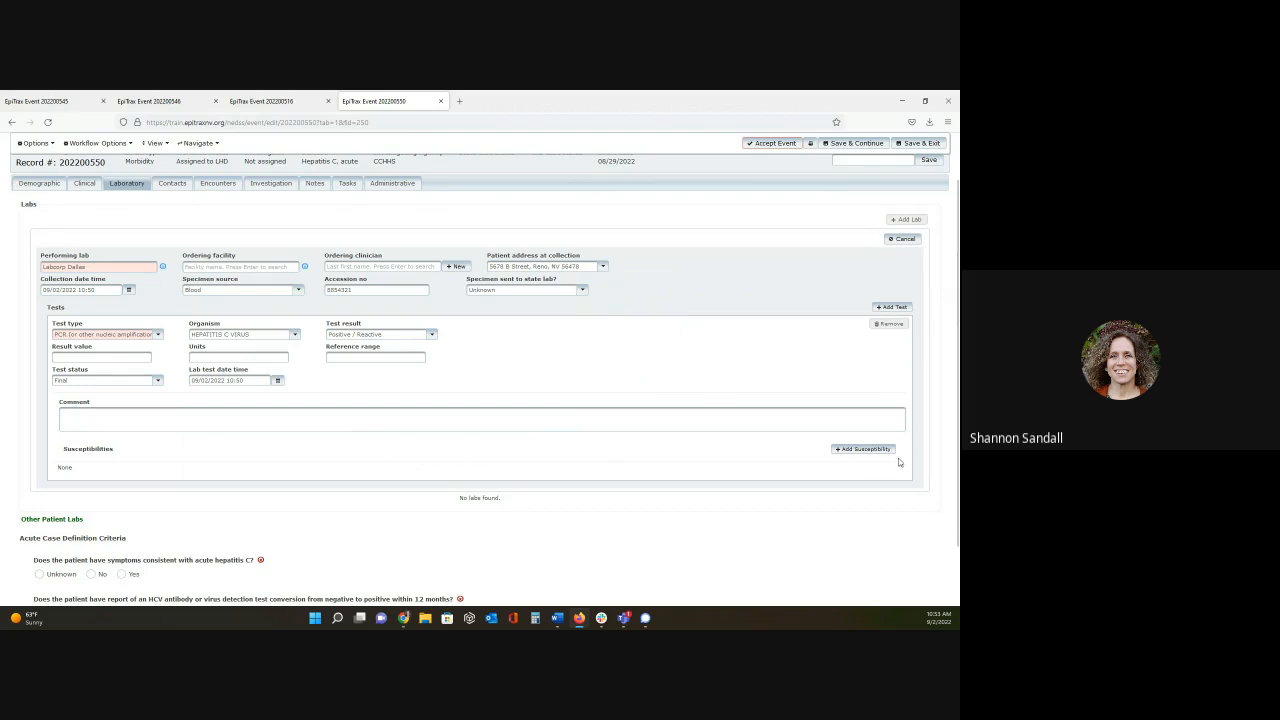
{"action": "left_click", "coordinate": [837, 146]}
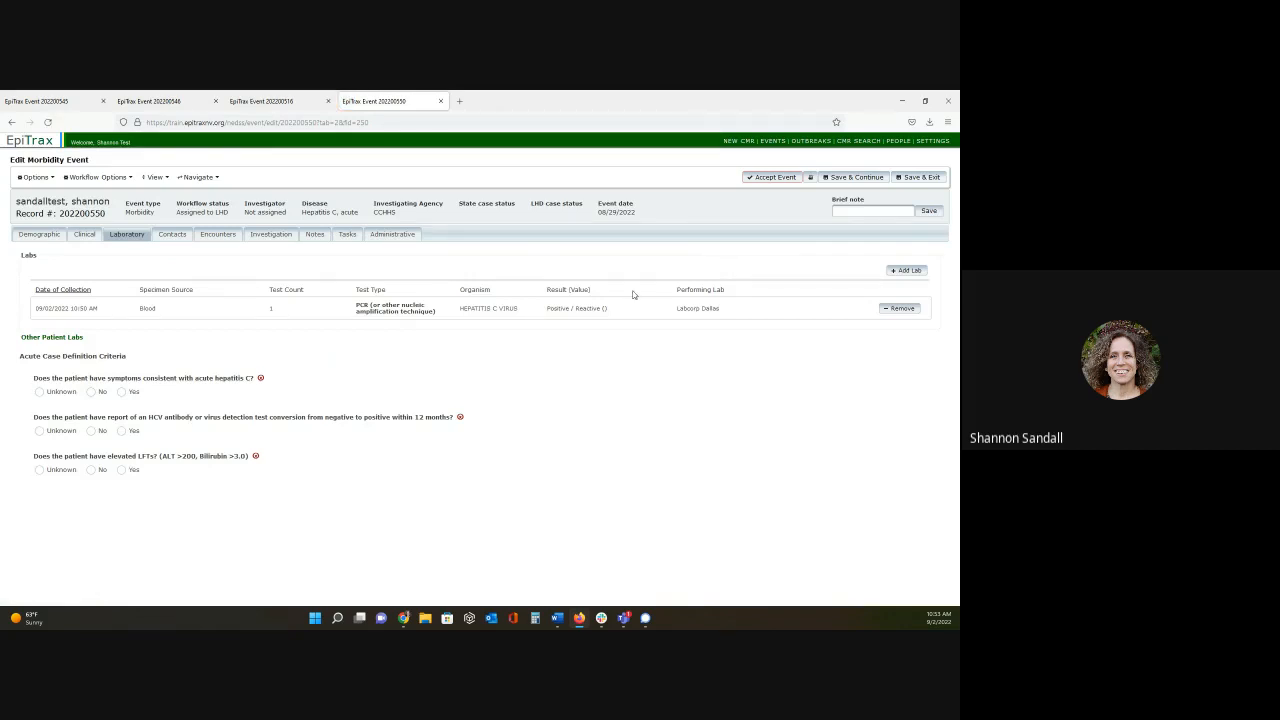
Expand the saved PCR lab record from Labcorp Dallas and add another test to it.
{"action": "left_click", "coordinate": [348, 311]}
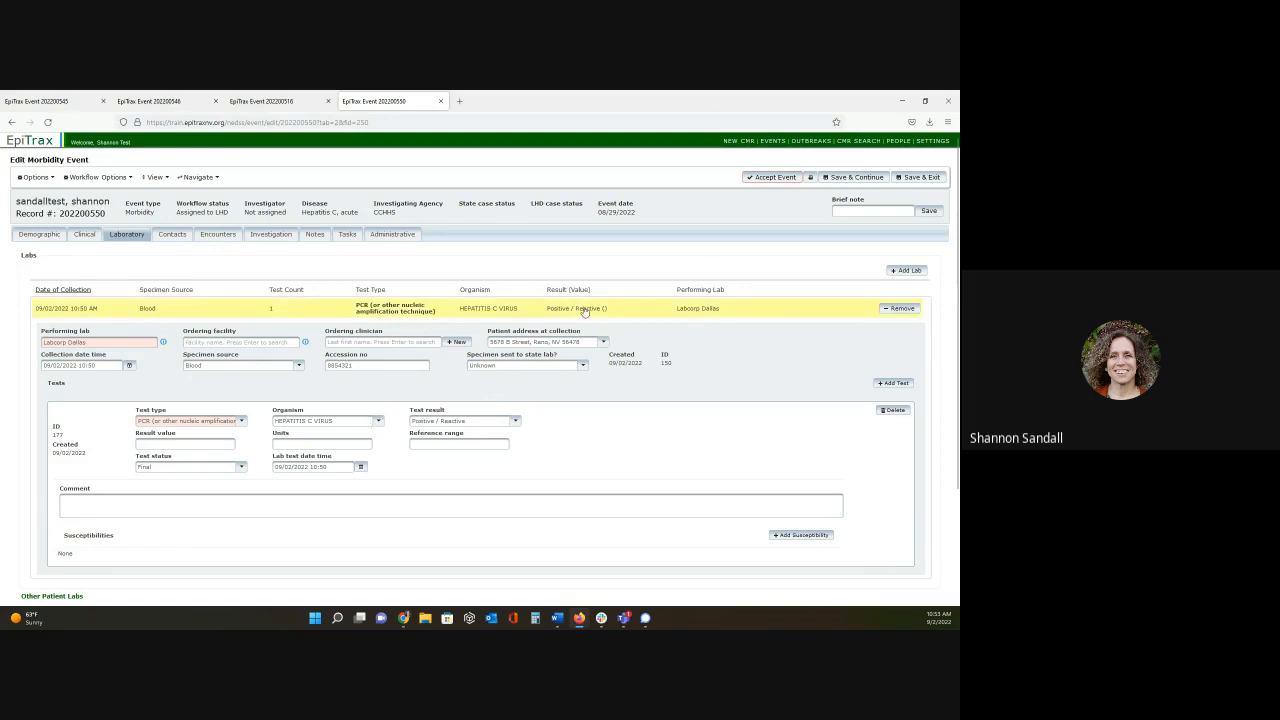
{"action": "scroll", "coordinate": [675, 394], "scroll_direction": "down", "scroll_amount": 1}
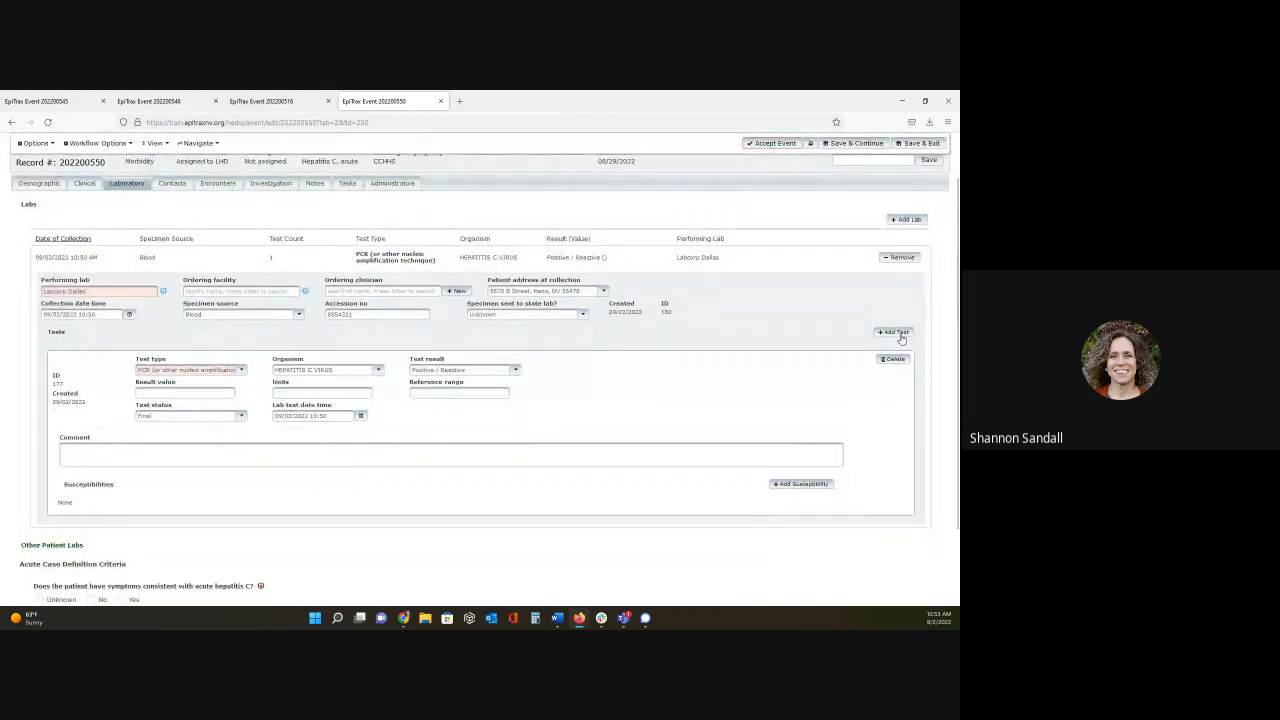
{"action": "left_click", "coordinate": [900, 337]}
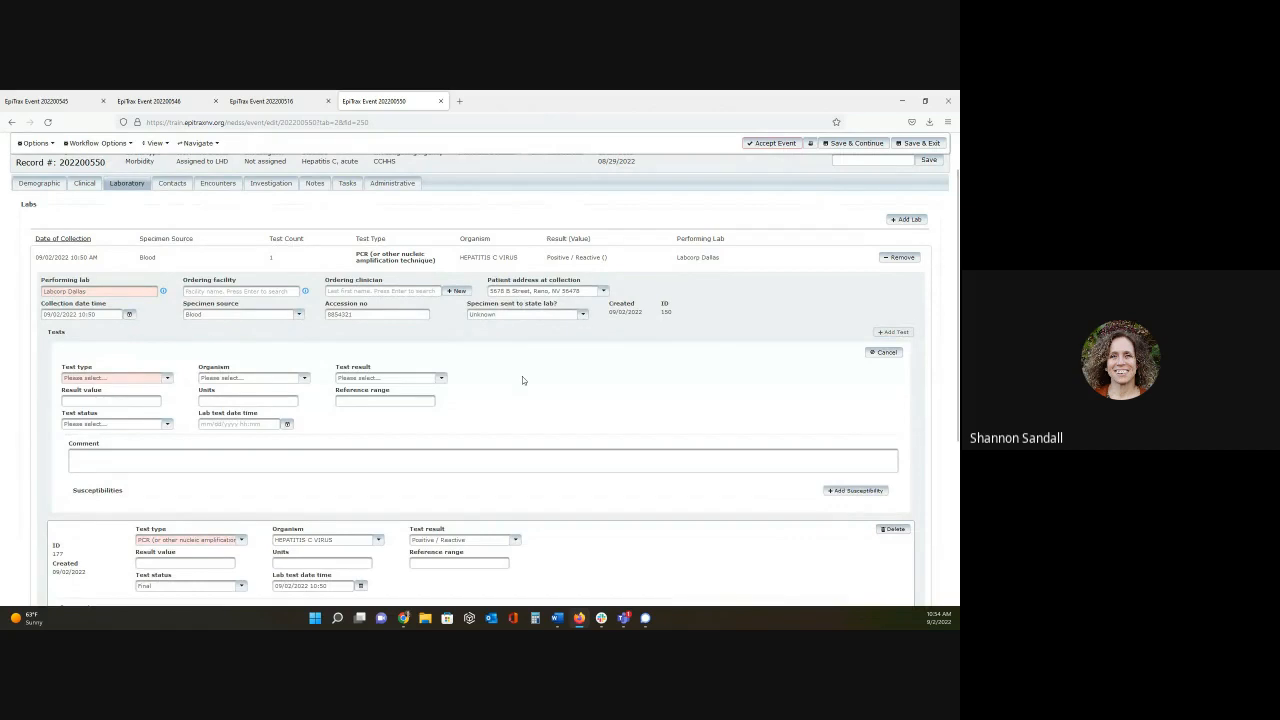
Fill in the new test with type Culture, organism HEPATITIS C VIRUS and result Positive / Reactive.
{"action": "left_click", "coordinate": [167, 379]}
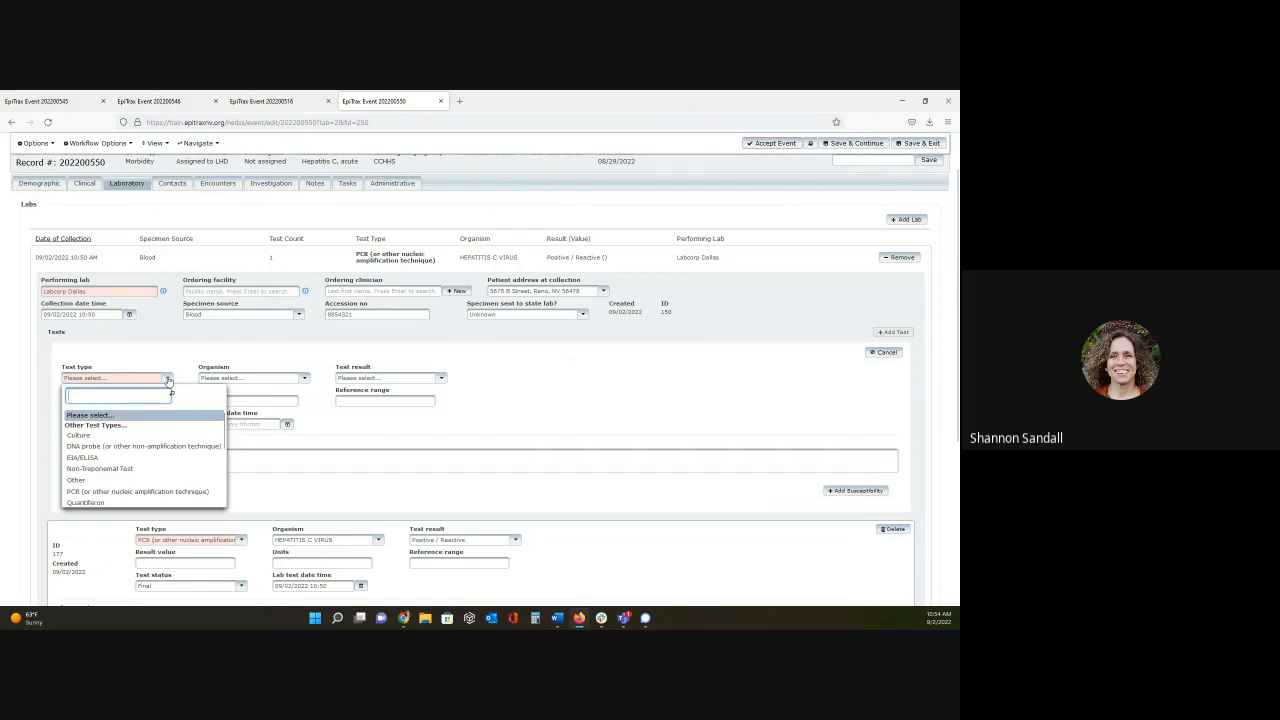
{"action": "left_click", "coordinate": [79, 436]}
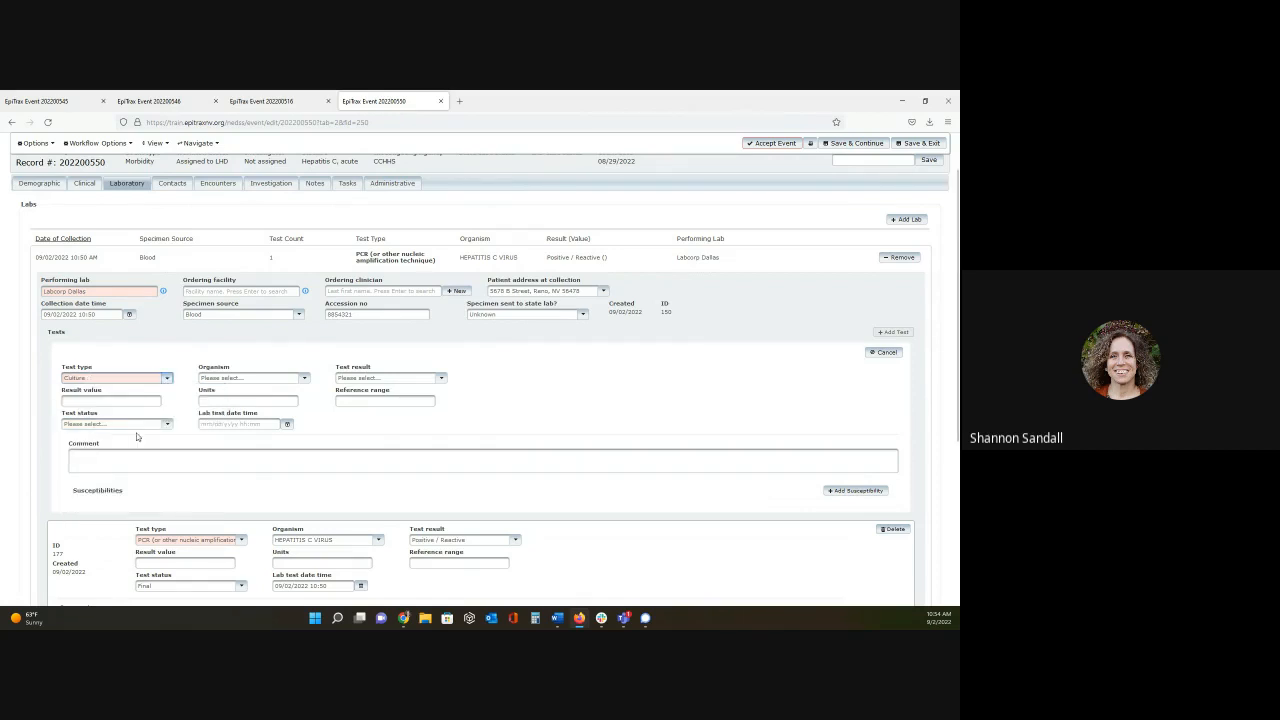
{"action": "left_click", "coordinate": [304, 378]}
{"action": "type", "text": "hep"}
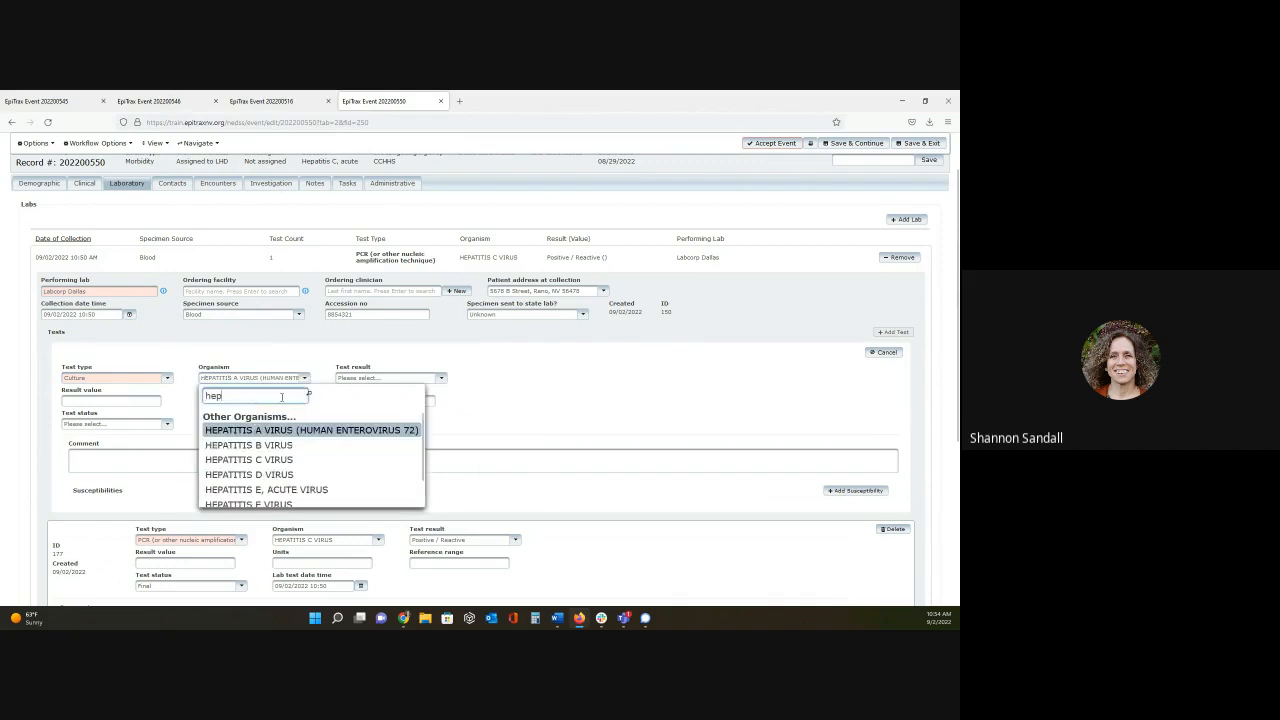
{"action": "left_click", "coordinate": [288, 459]}
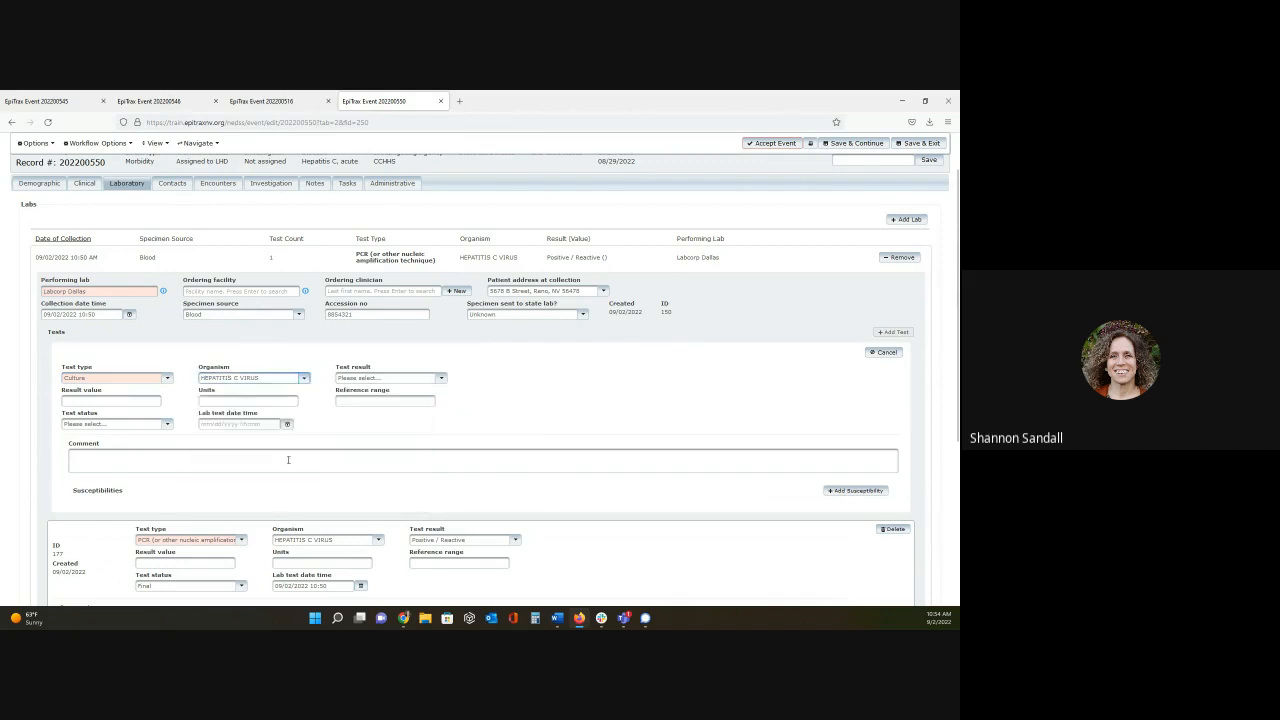
{"action": "left_click", "coordinate": [386, 379]}
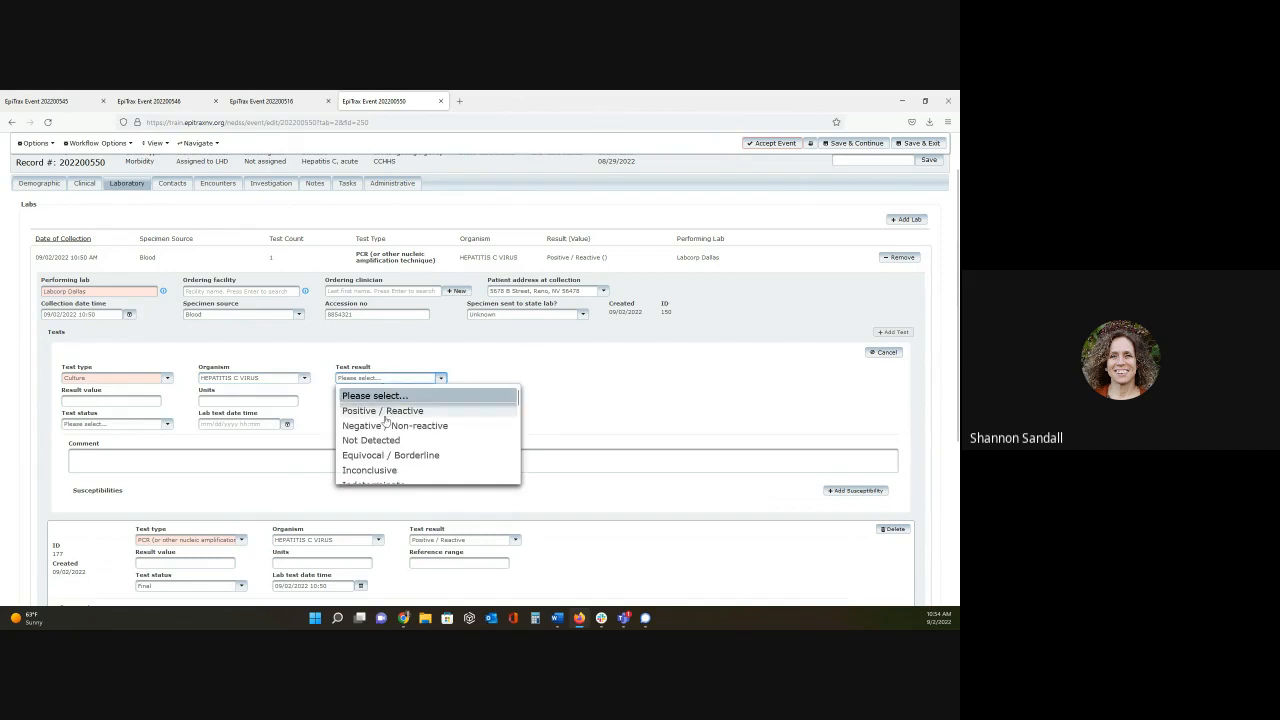
{"action": "left_click", "coordinate": [385, 412]}
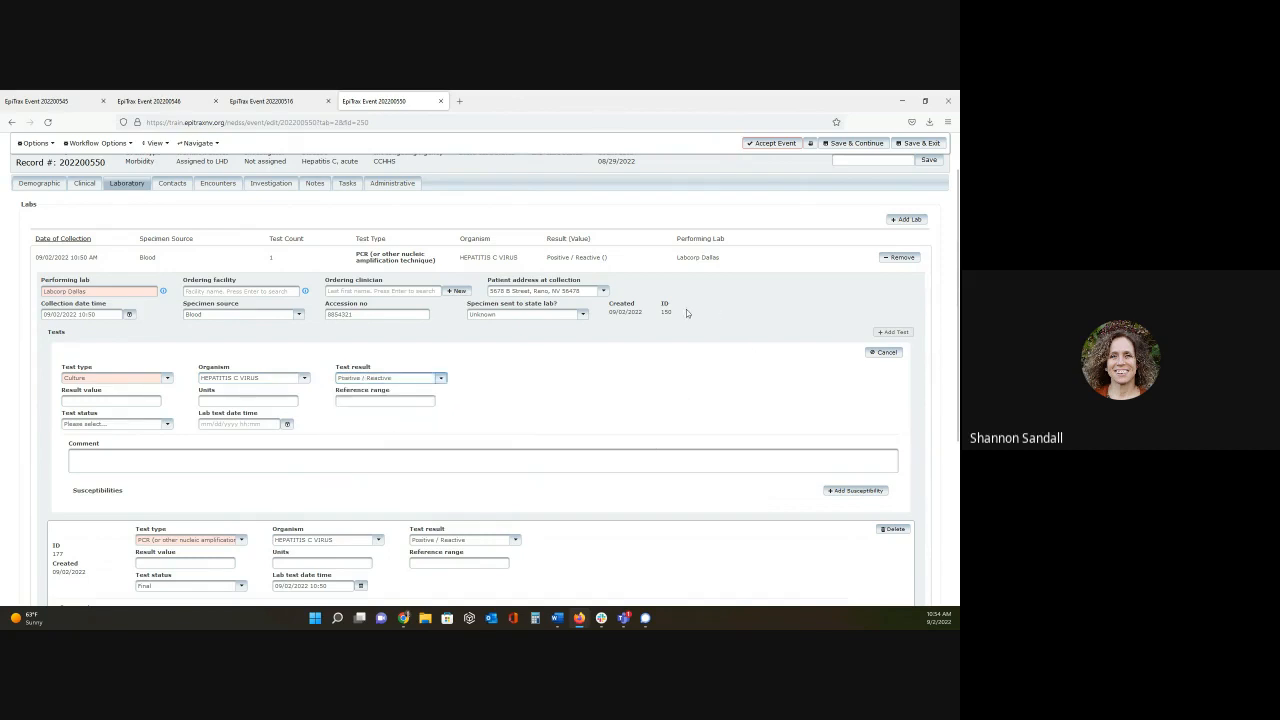
Add a susceptibility to the culture test with agent Ertapenem, result Susceptible and the current date and time, 09/02/2022 10:54, as test date.
{"action": "scroll", "coordinate": [718, 340], "scroll_direction": "down", "scroll_amount": 1}
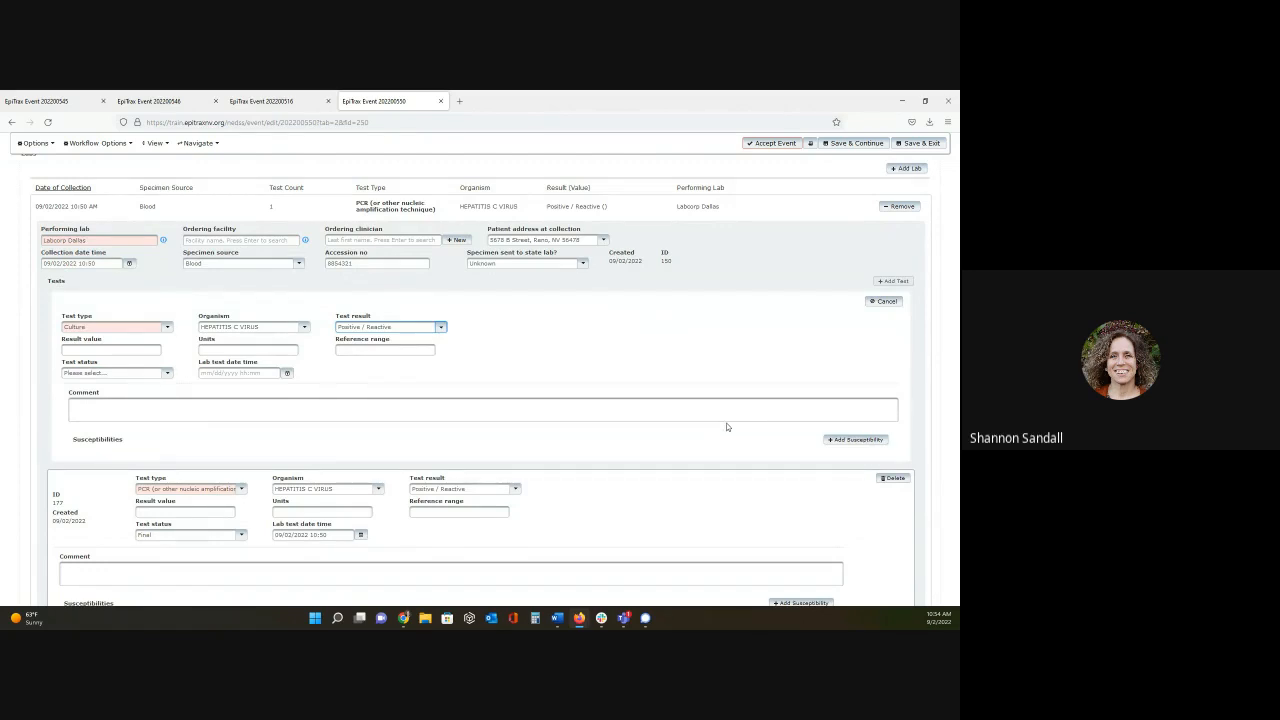
{"action": "left_click", "coordinate": [854, 441]}
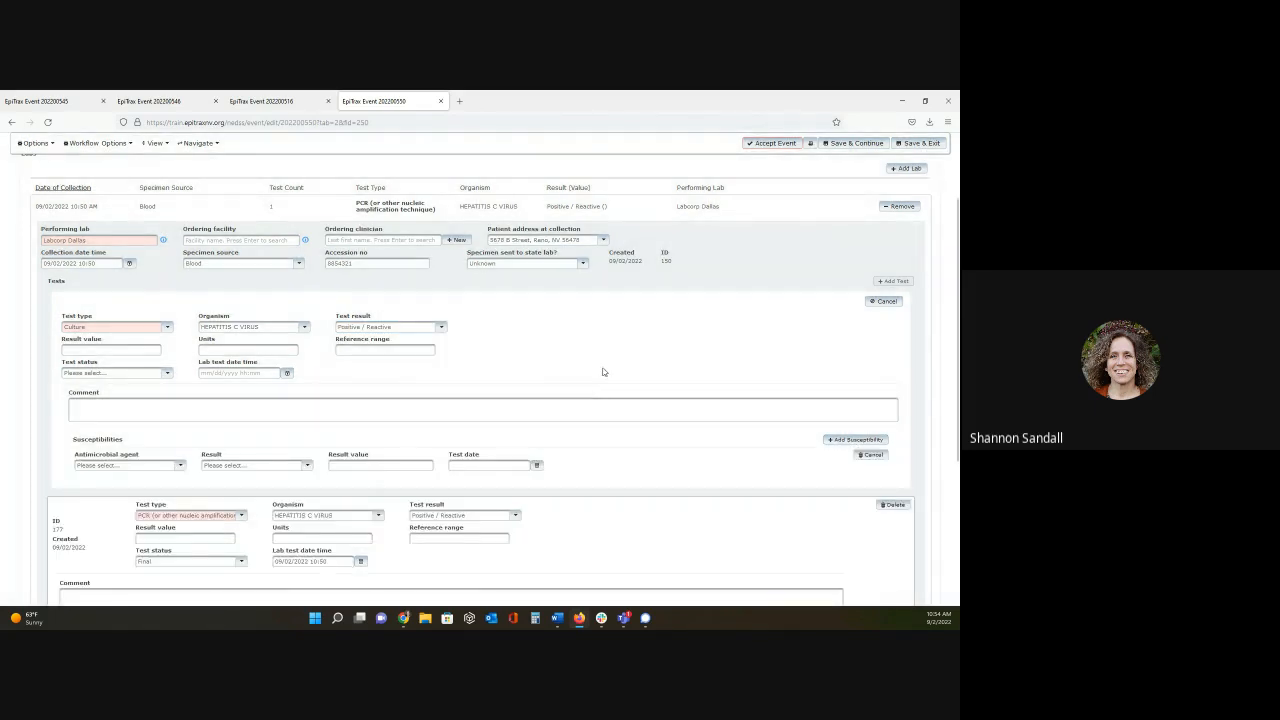
{"action": "scroll", "coordinate": [598, 353], "scroll_direction": "down", "scroll_amount": 2}
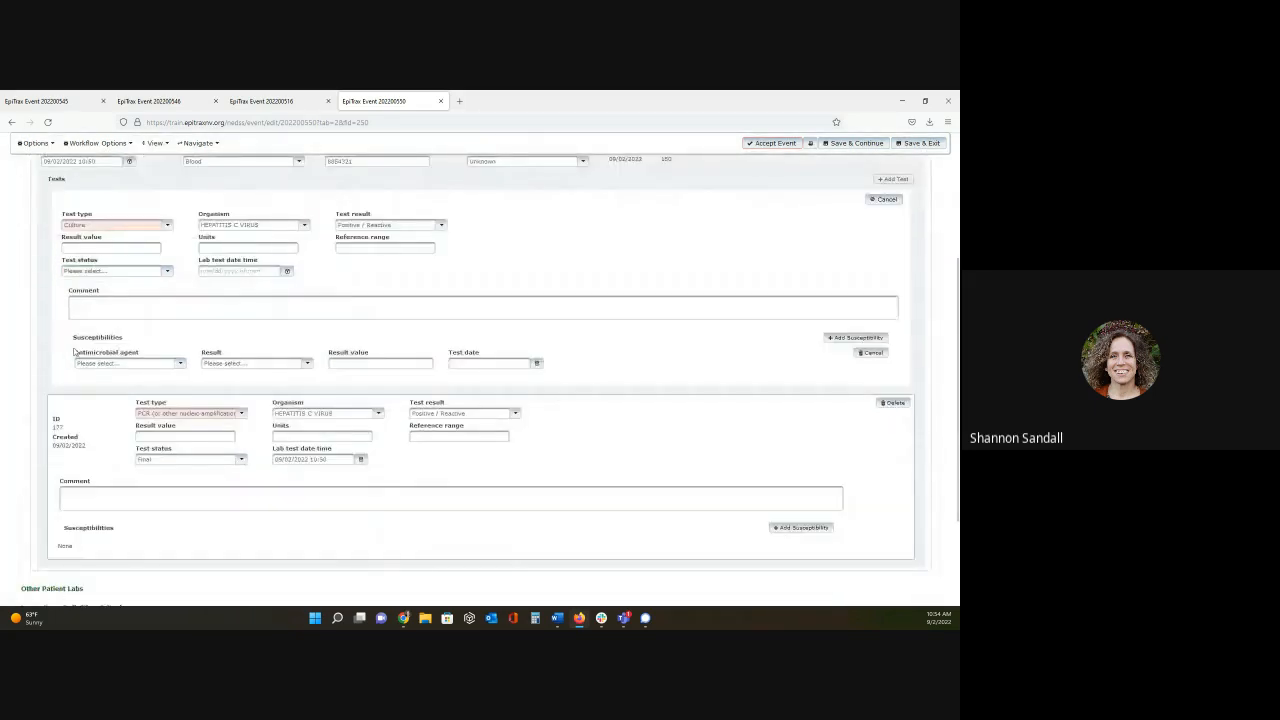
{"action": "left_click", "coordinate": [133, 368]}
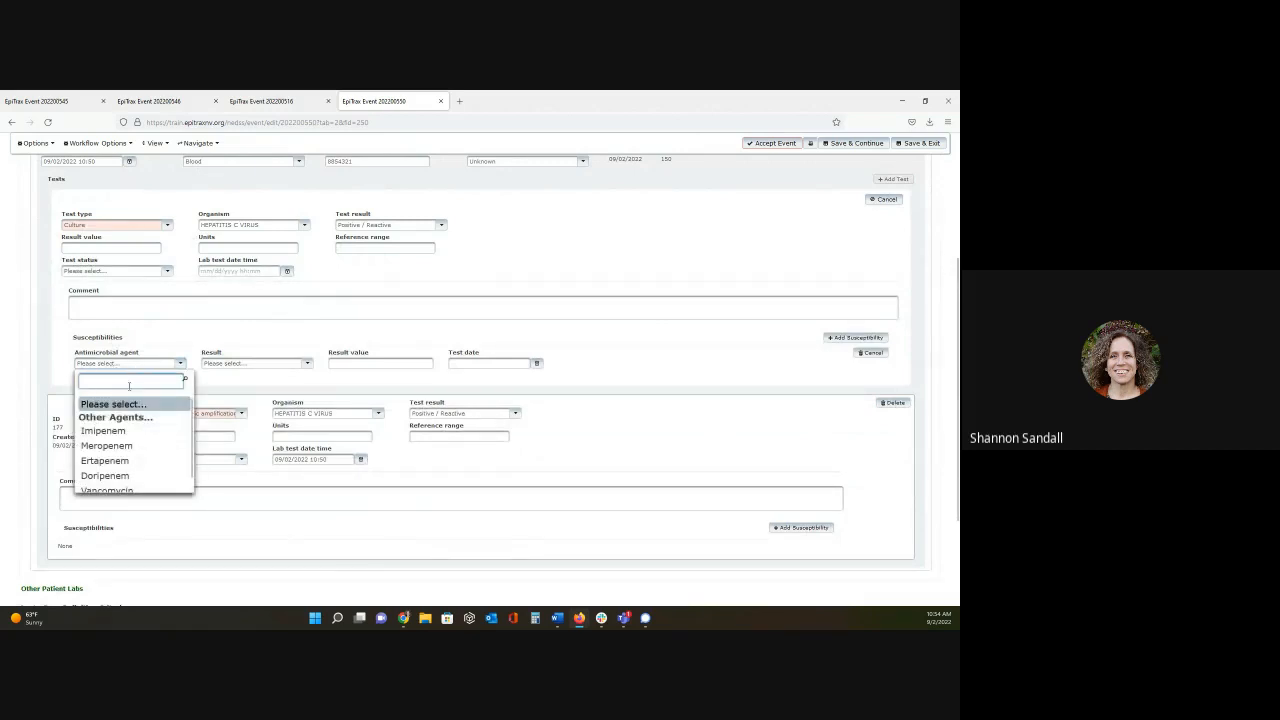
{"action": "left_click", "coordinate": [132, 462]}
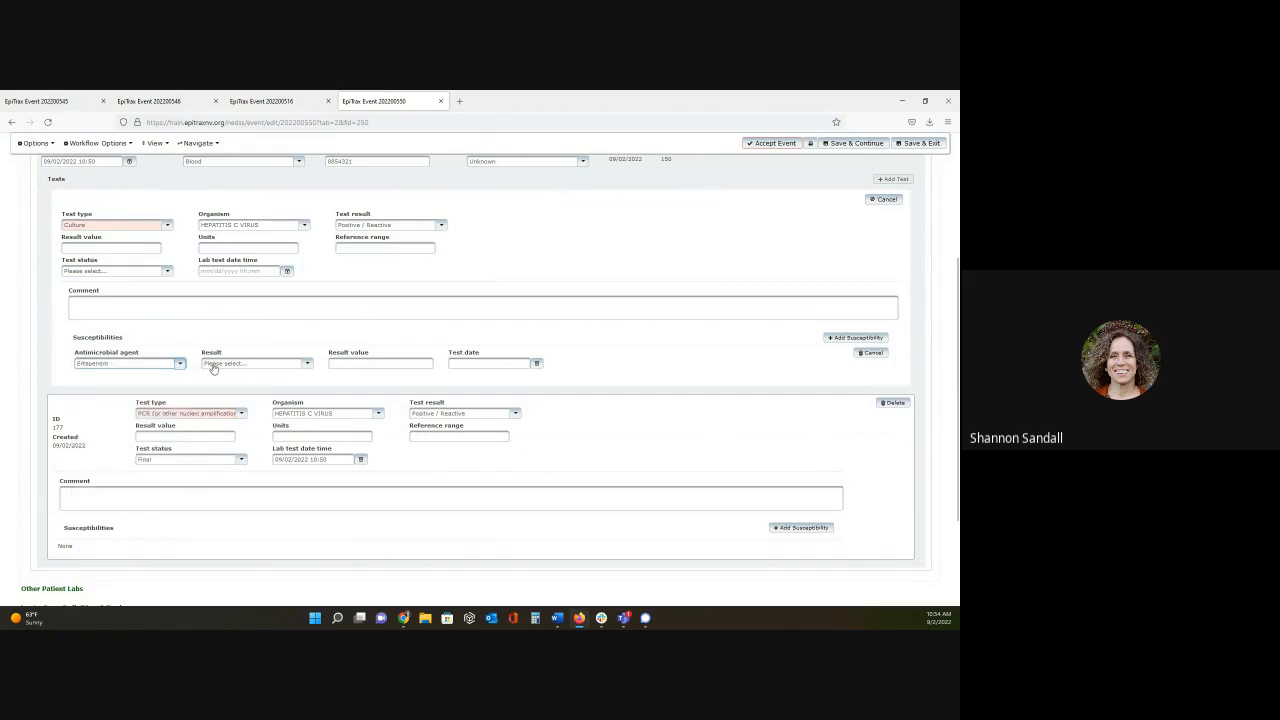
{"action": "left_click", "coordinate": [307, 364]}
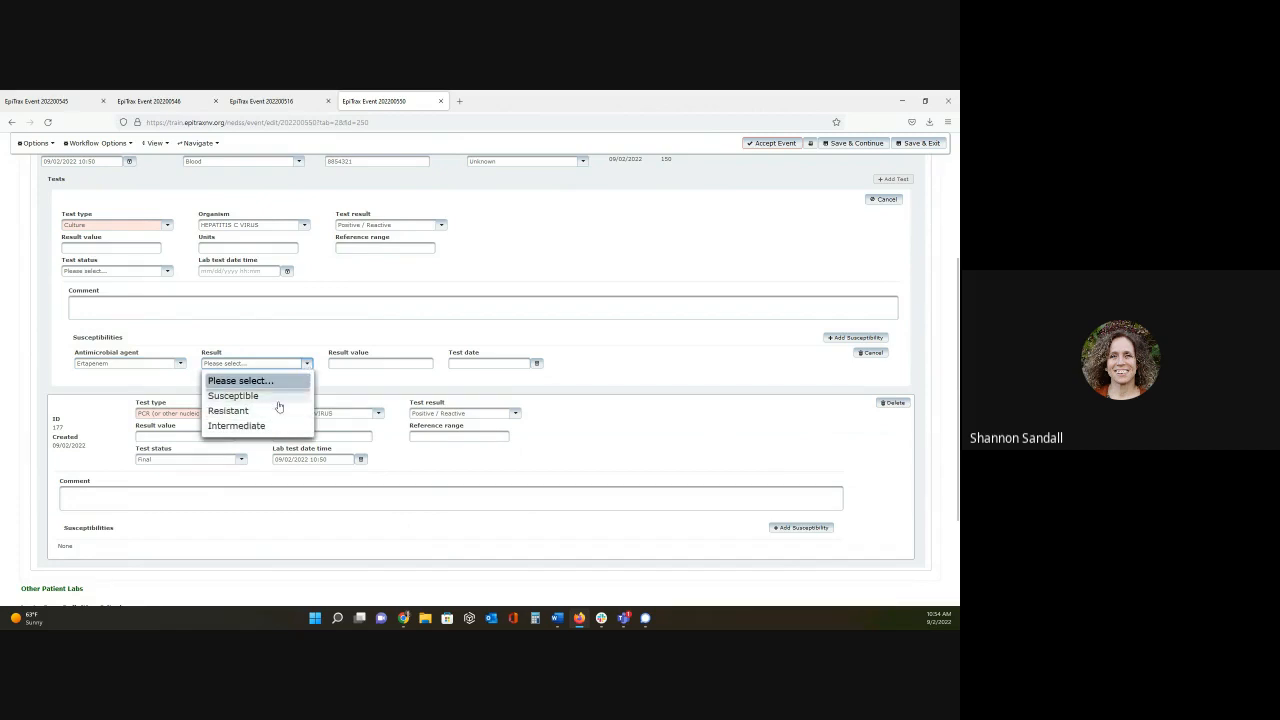
{"action": "left_click", "coordinate": [277, 398]}
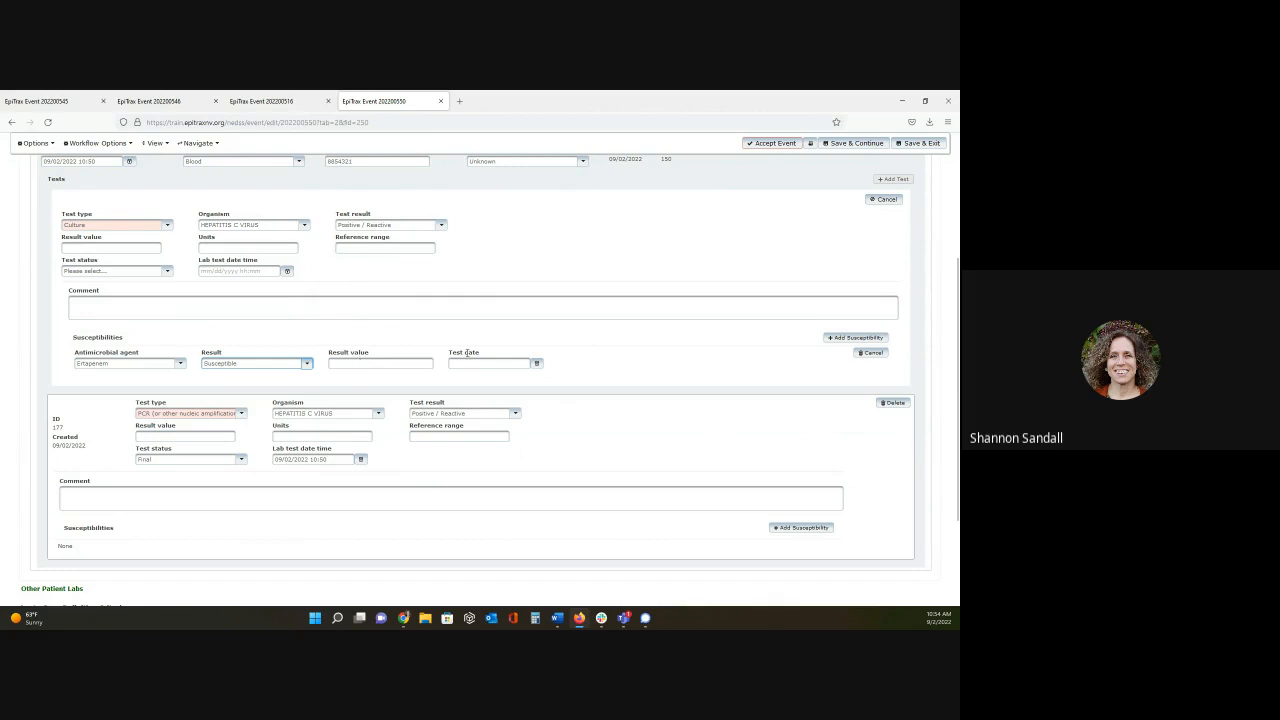
{"action": "left_click", "coordinate": [536, 363]}
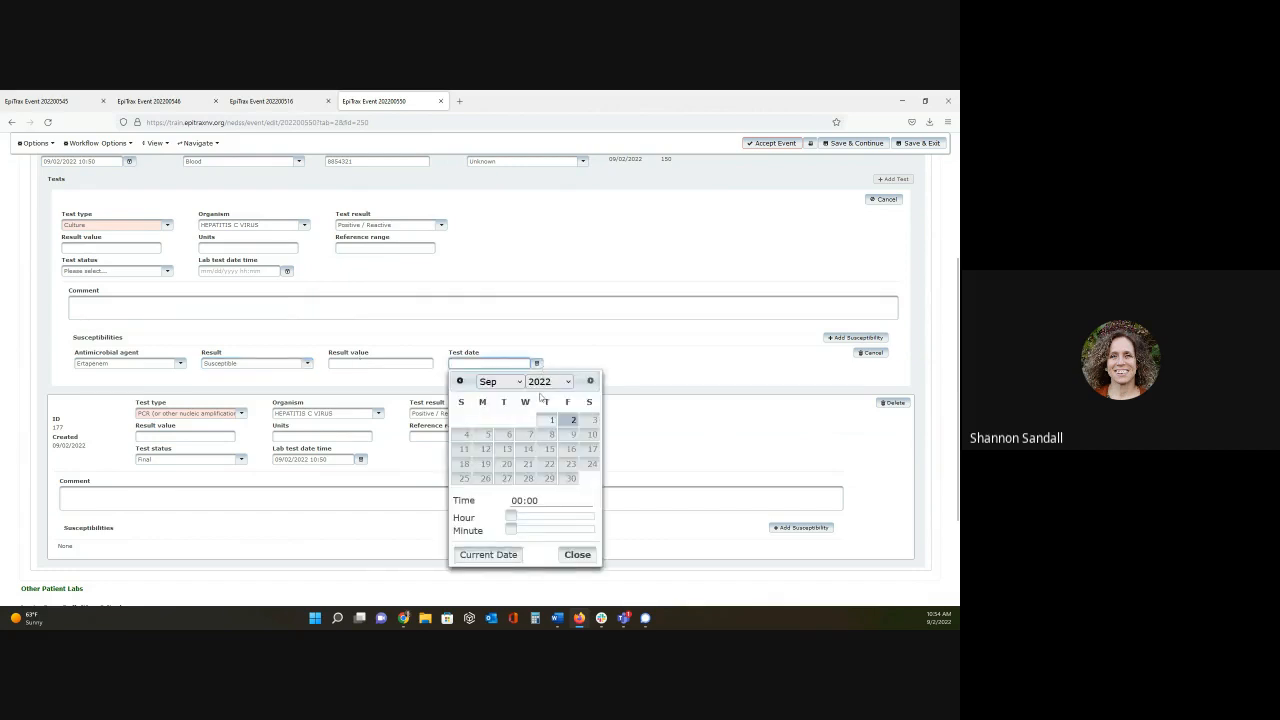
{"action": "left_click", "coordinate": [500, 556]}
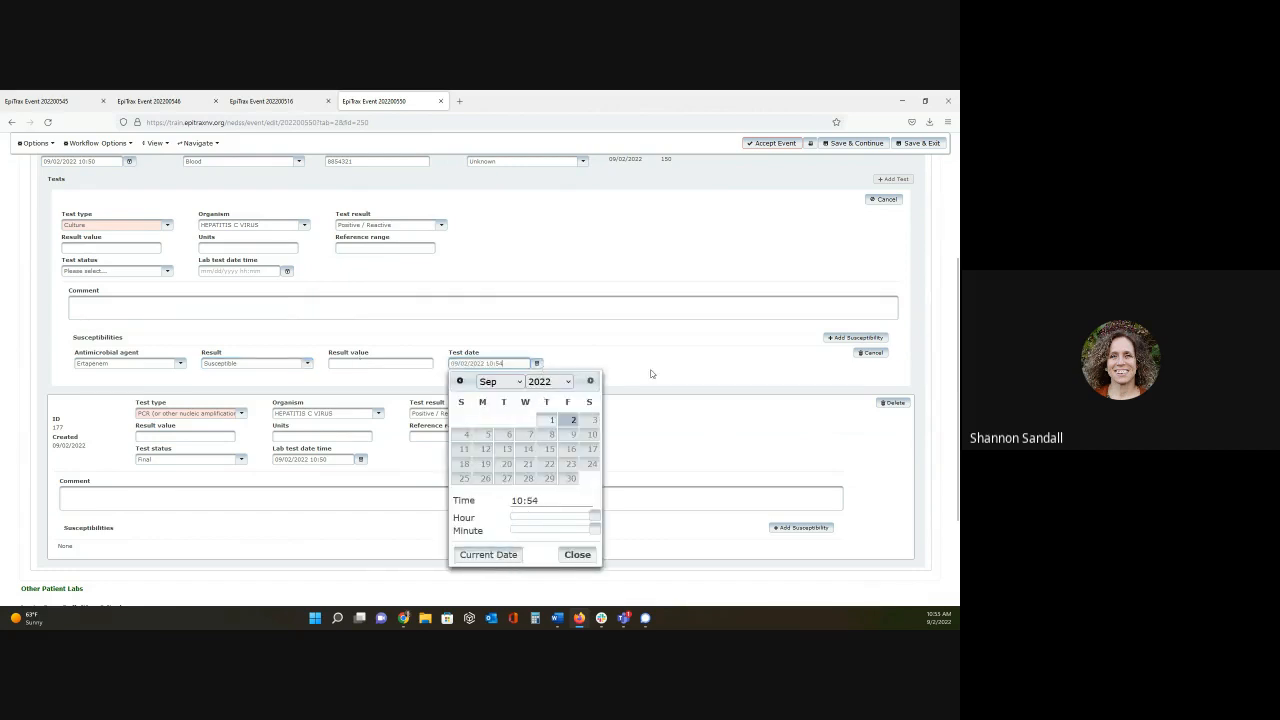
{"action": "left_click", "coordinate": [578, 555]}
Save the lab with its added culture test and susceptibility, keeping the event open for editing.
{"action": "scroll", "coordinate": [736, 363], "scroll_direction": "up", "scroll_amount": 2}
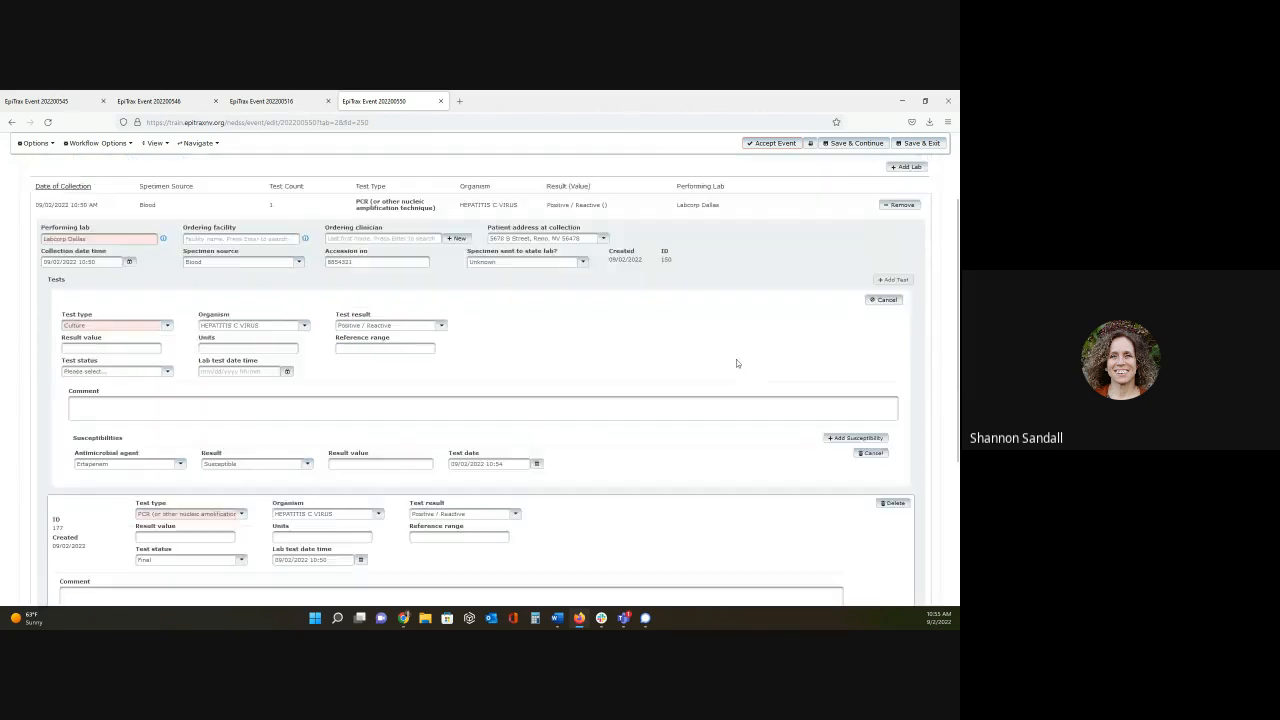
{"action": "scroll", "coordinate": [737, 362], "scroll_direction": "up", "scroll_amount": 1}
{"action": "left_click", "coordinate": [852, 144]}
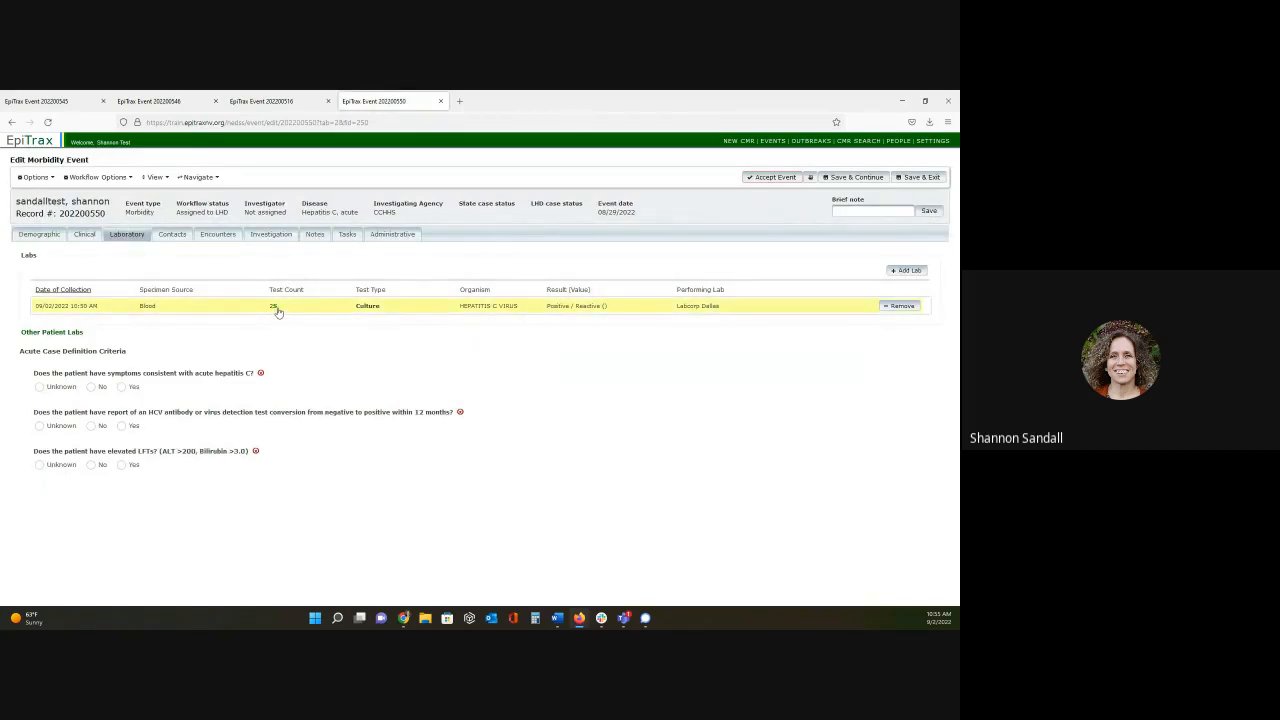
Review the patient's other labs, including the details of the Culture lab collected 09/01/2022, and collapse those details.
{"action": "mouse_move", "coordinate": [276, 312]}
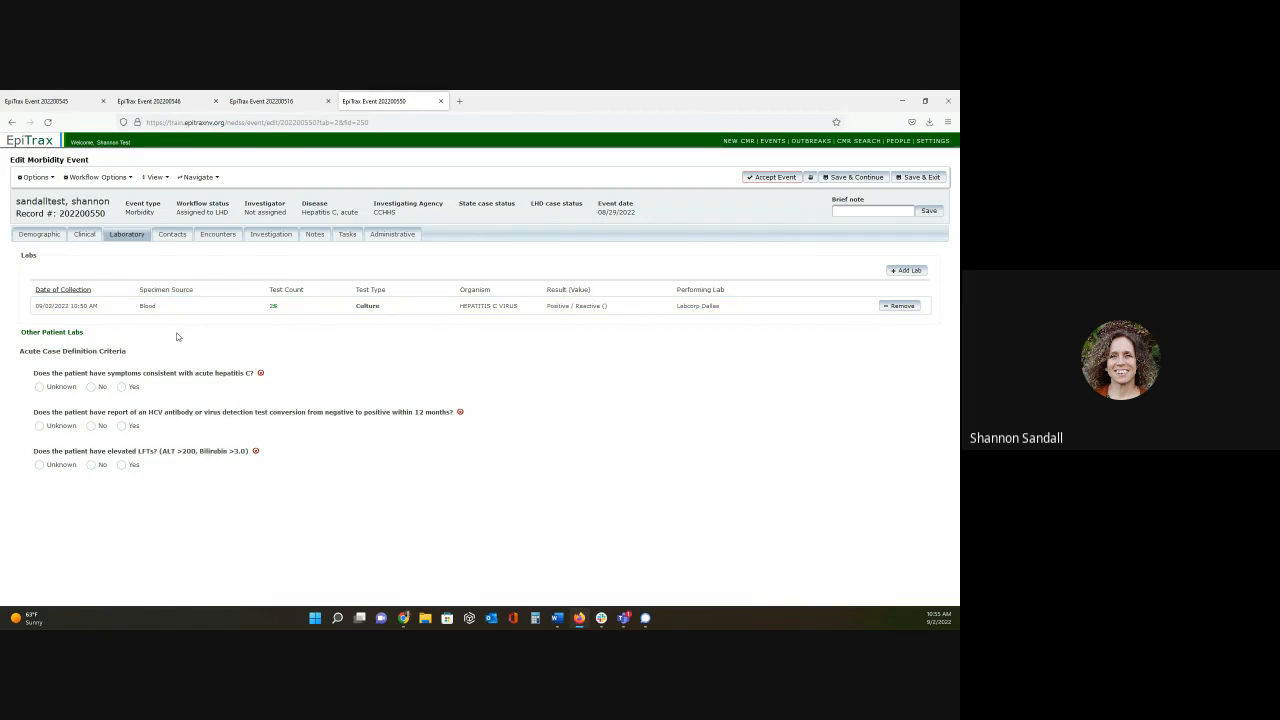
{"action": "left_click", "coordinate": [46, 335]}
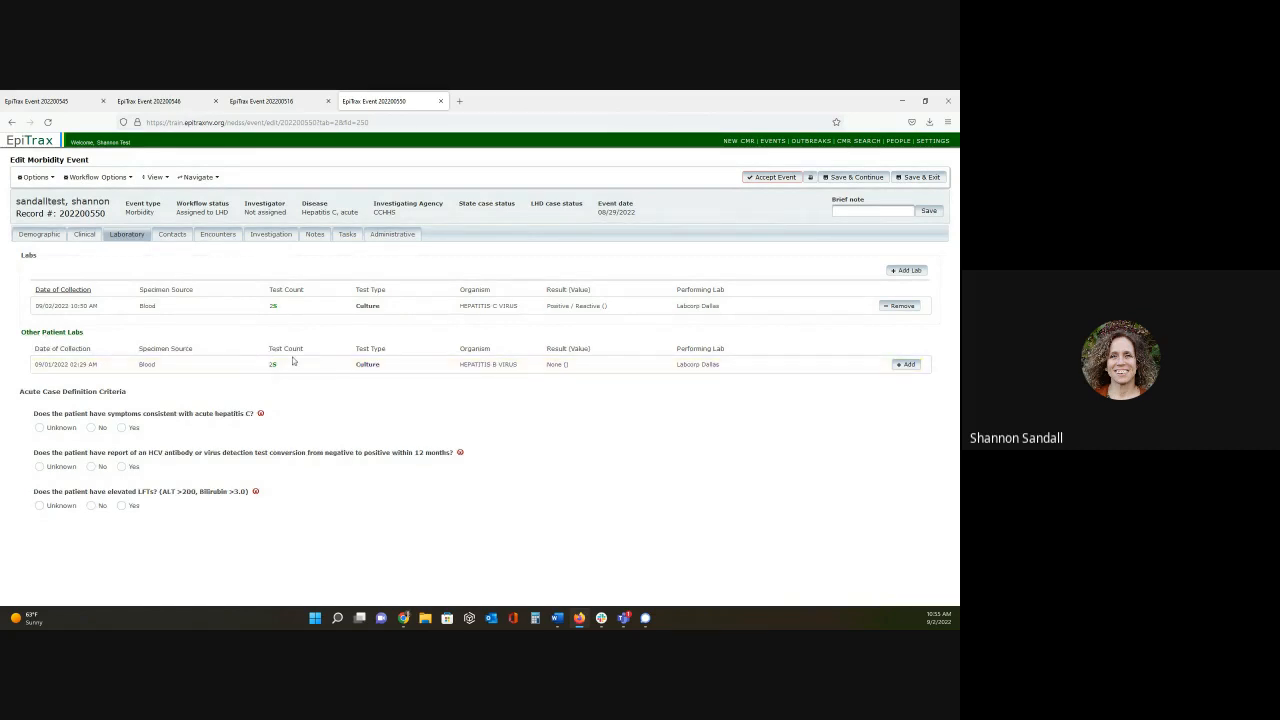
{"action": "left_click", "coordinate": [432, 368]}
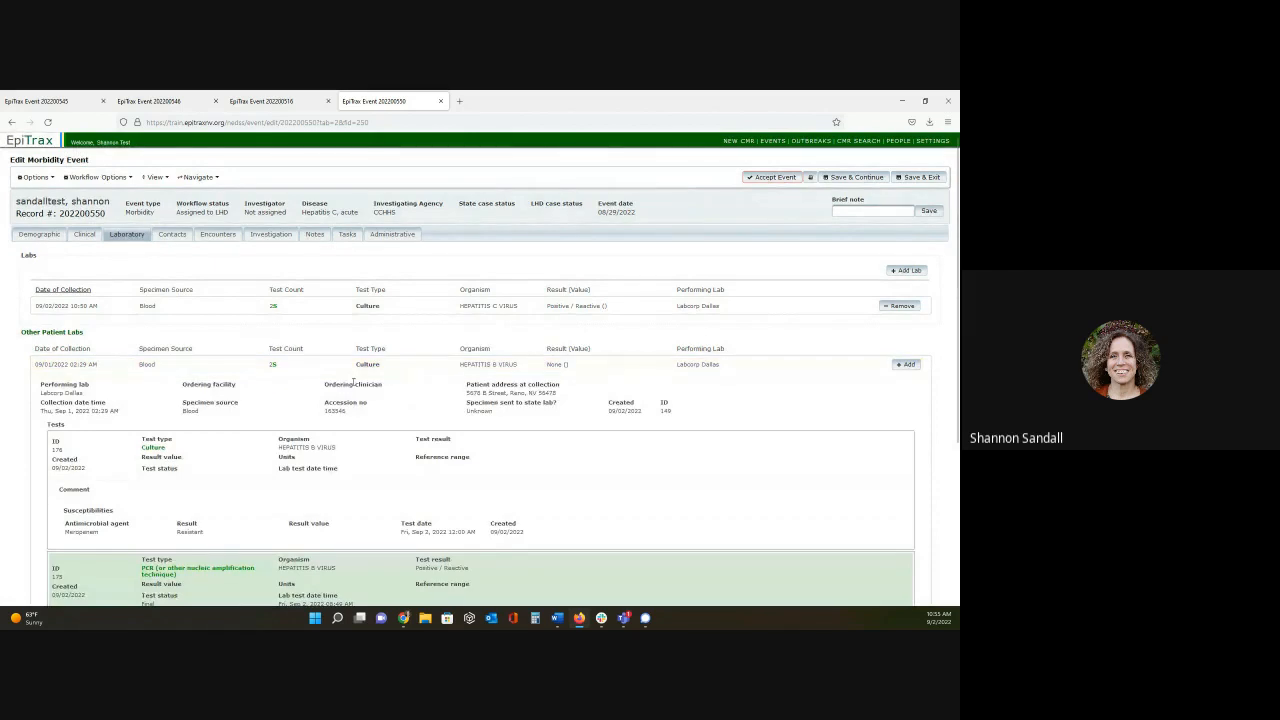
{"action": "left_click", "coordinate": [357, 364]}
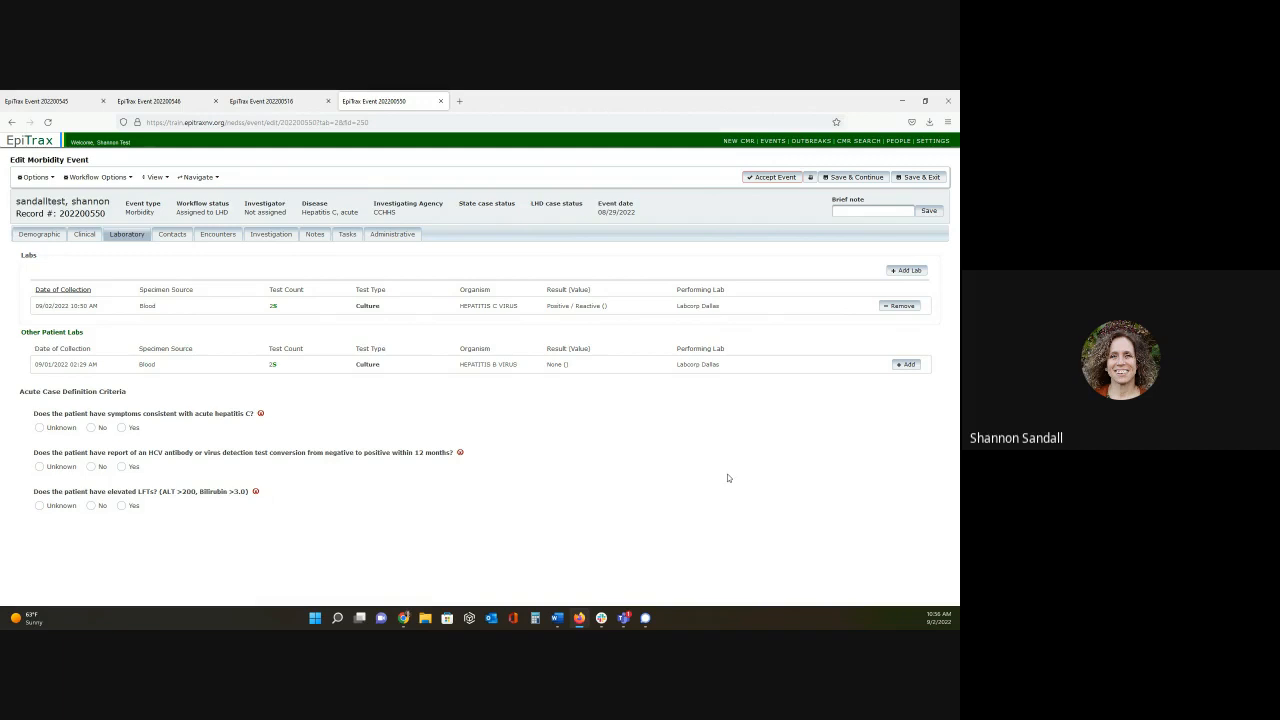
Search the event's contacts section for an existing person by last and first name and add the match as a contact.
{"action": "left_click", "coordinate": [207, 234]}
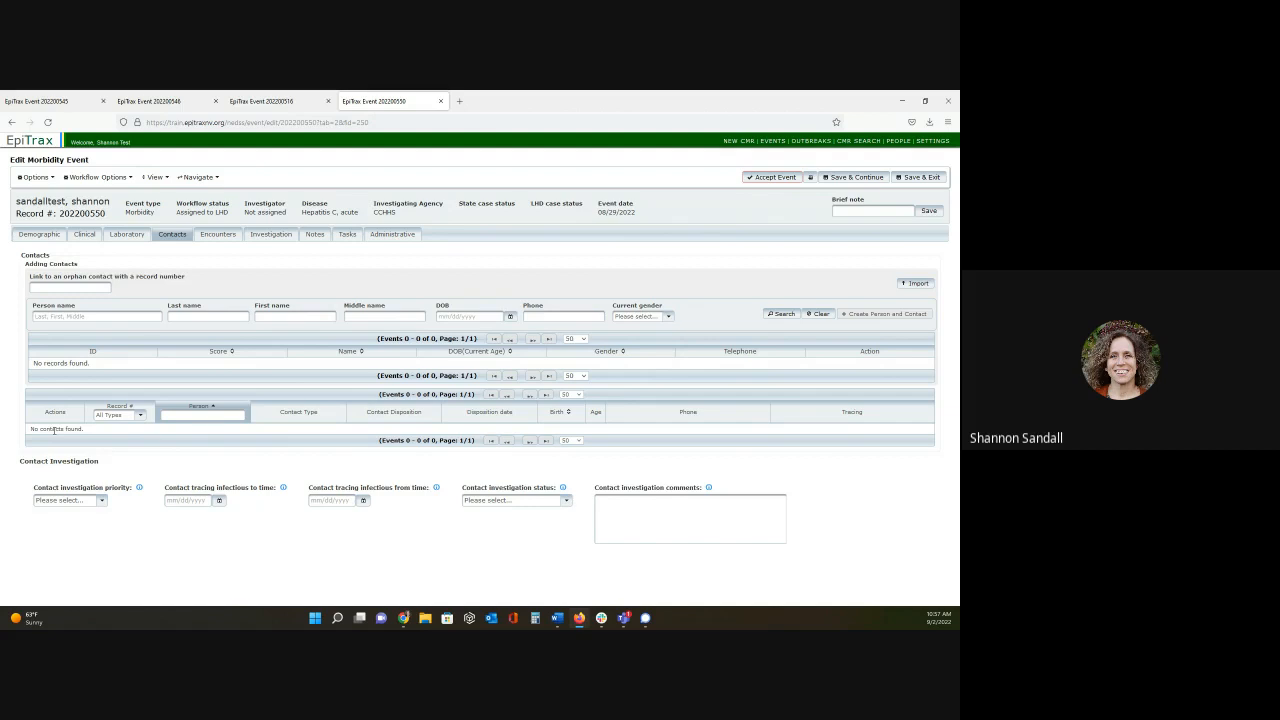
{"action": "left_click", "coordinate": [222, 316]}
{"action": "type", "text": "sandalltest"}
{"action": "key", "text": "Tab"}
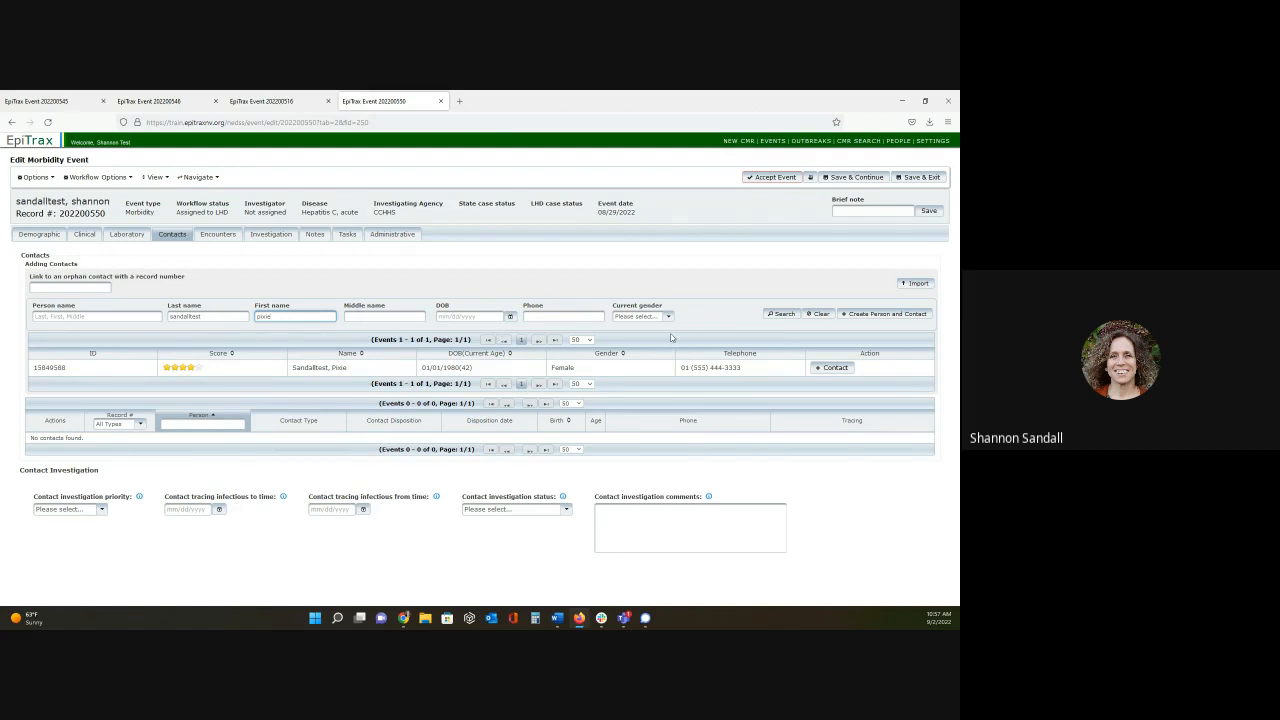
{"action": "left_click", "coordinate": [836, 368]}
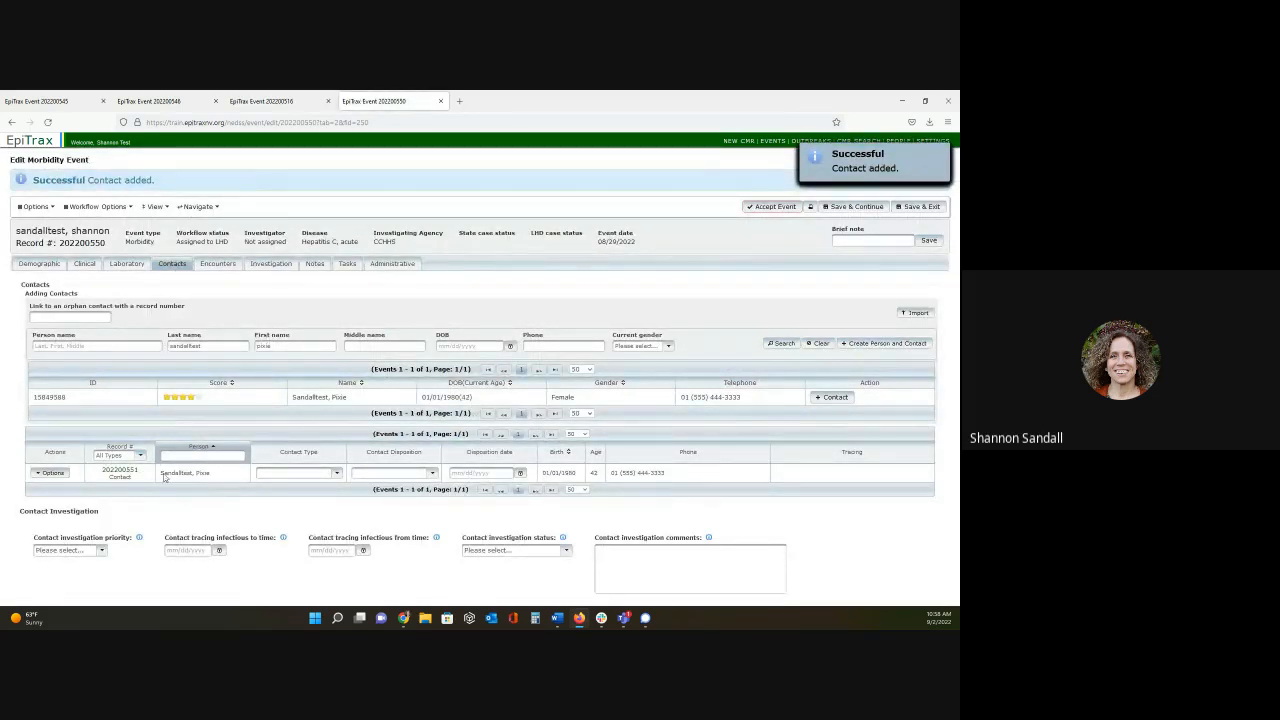
{"action": "left_click", "coordinate": [913, 167]}
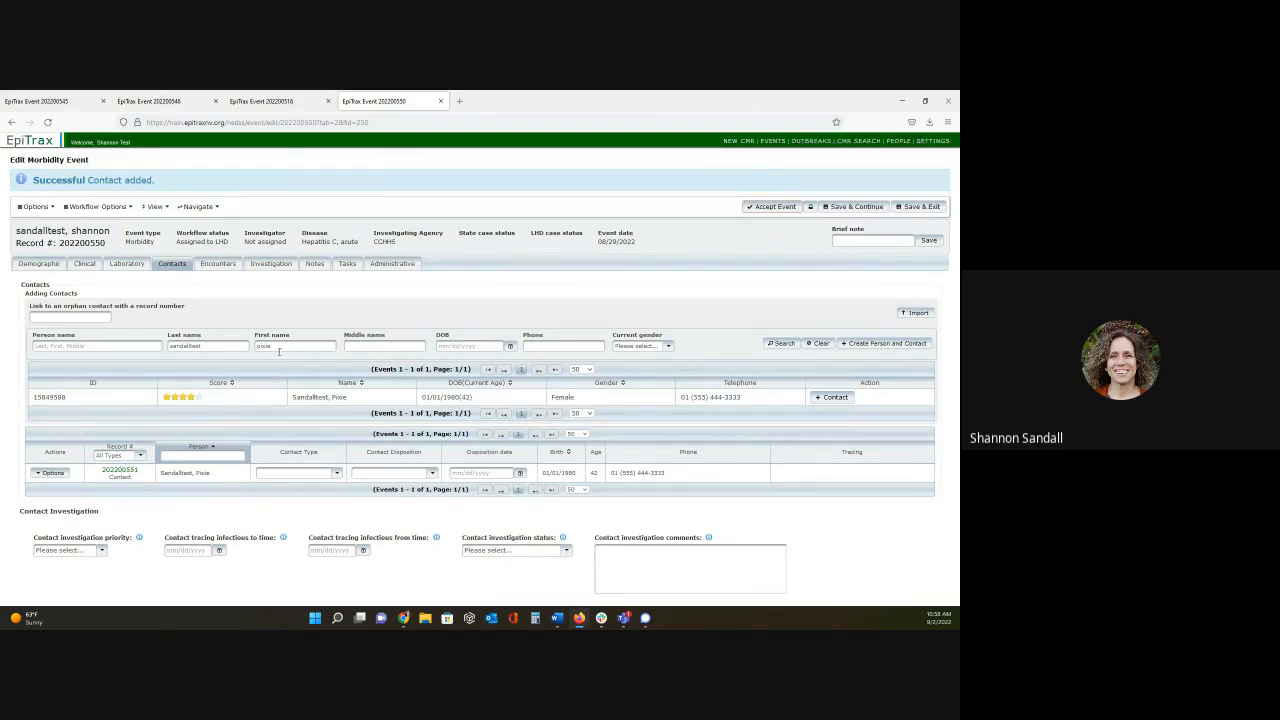
Clear the person search results, search for a second person by first name, and create that person as a new contact.
{"action": "left_click", "coordinate": [817, 345]}
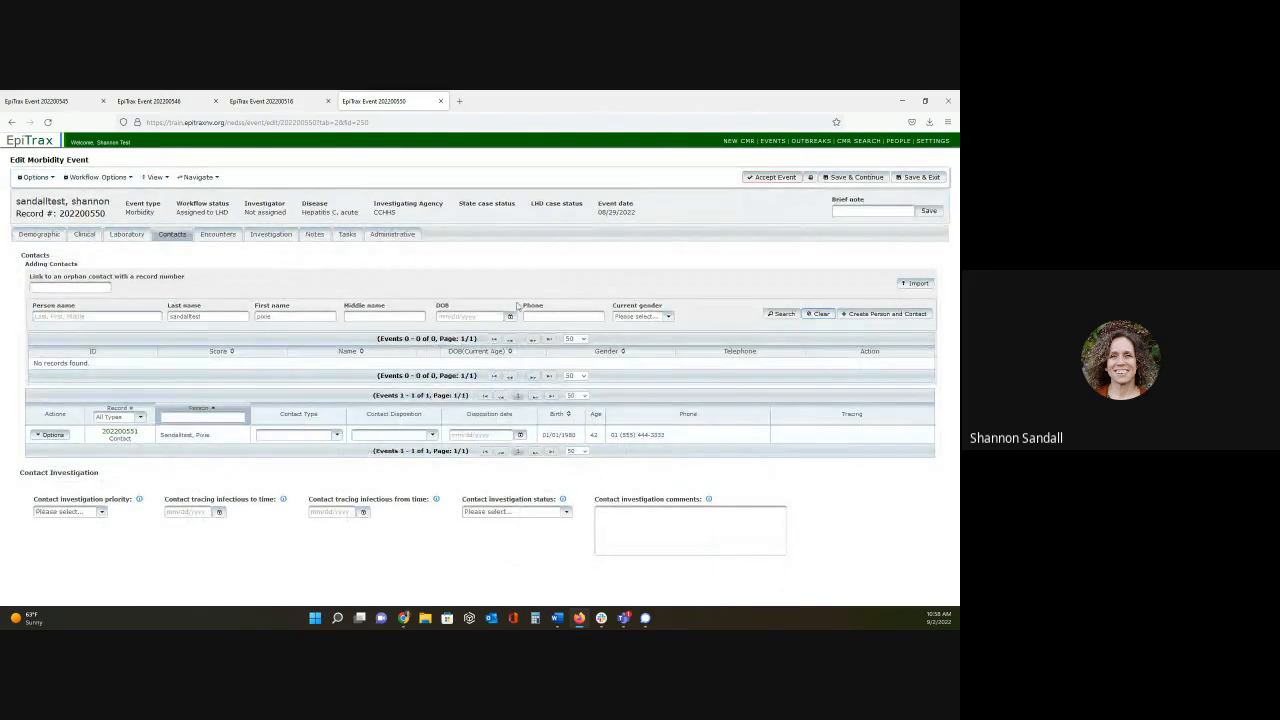
{"action": "left_click", "coordinate": [295, 318]}
{"action": "left_click_drag", "start_coordinate": [274, 316], "coordinate": [235, 316]}
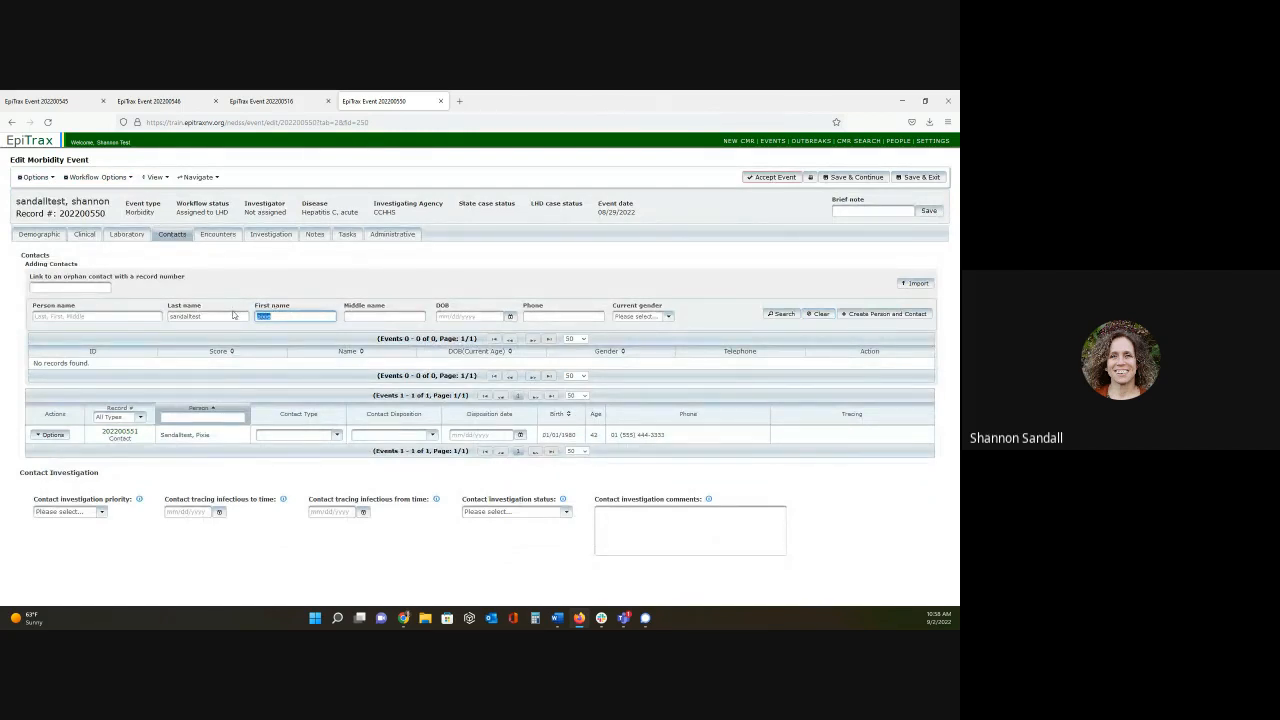
{"action": "type", "text": "Linda"}
{"action": "left_click", "coordinate": [784, 314]}
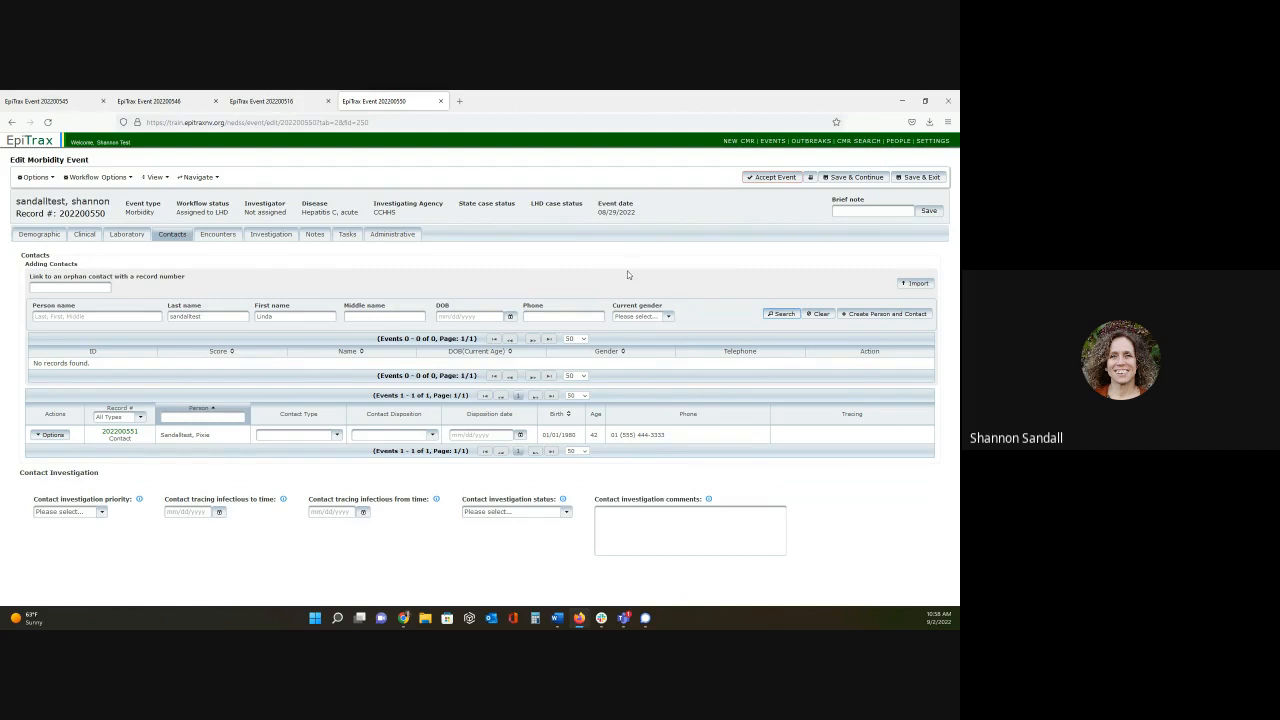
{"action": "left_click", "coordinate": [781, 314]}
{"action": "left_click", "coordinate": [896, 318]}
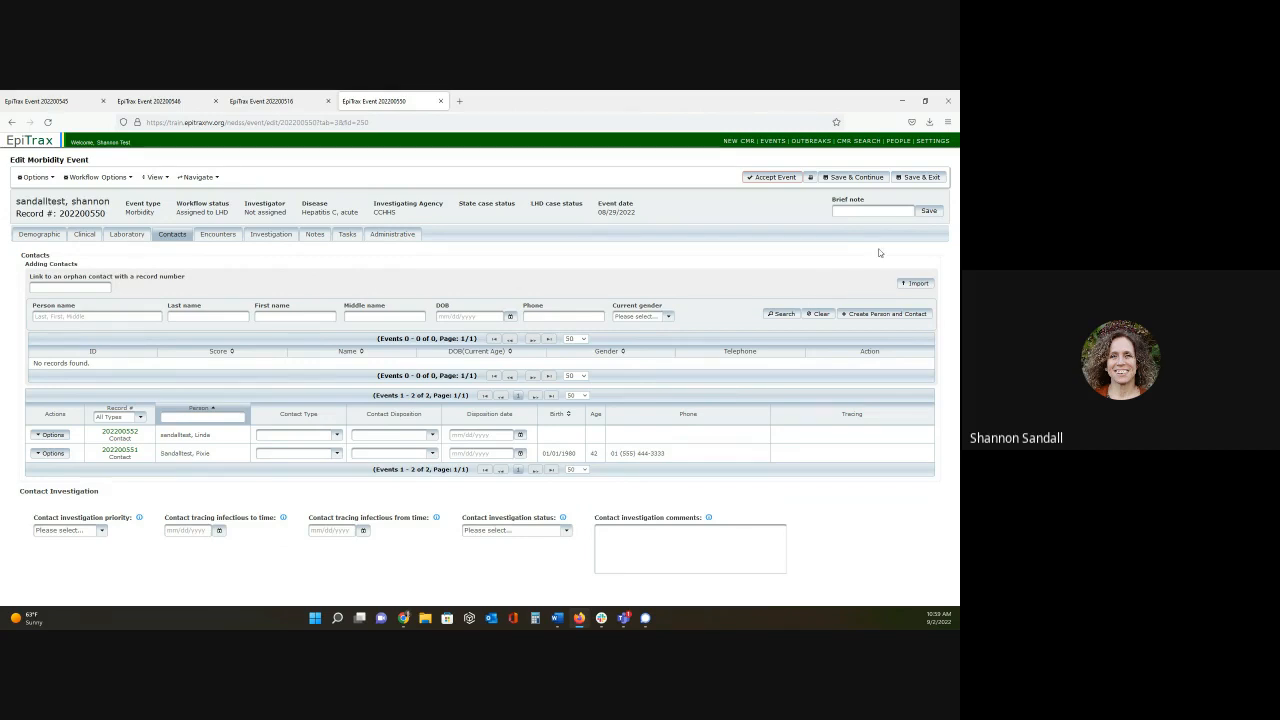
Go to the event's contact import page, leaving the edit page, and download the import template.
{"action": "left_click", "coordinate": [915, 284]}
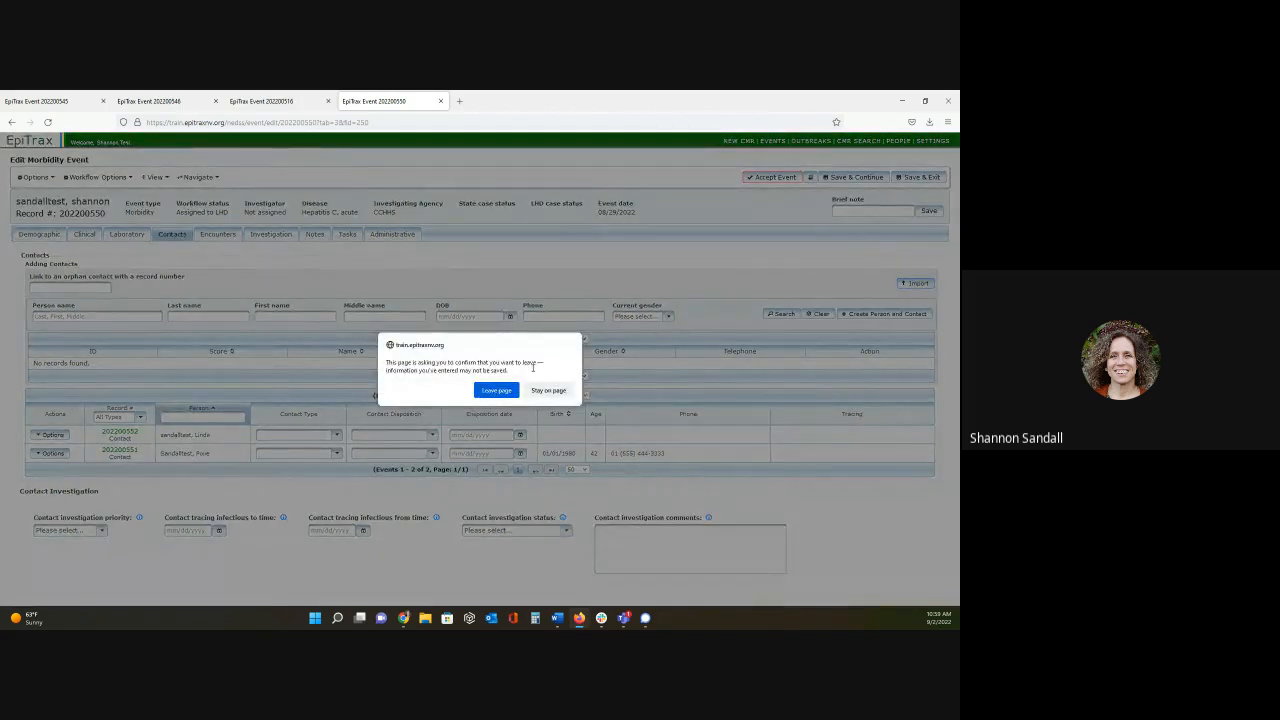
{"action": "left_click", "coordinate": [496, 390]}
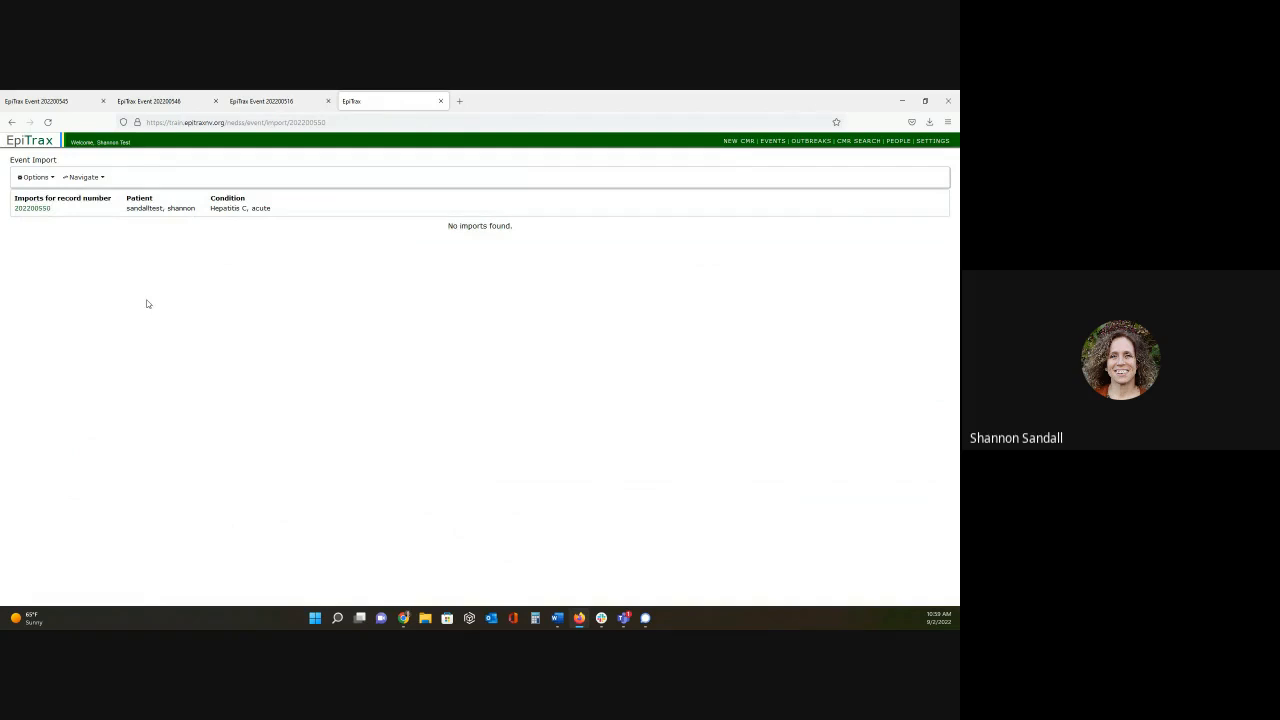
{"action": "left_click", "coordinate": [38, 178]}
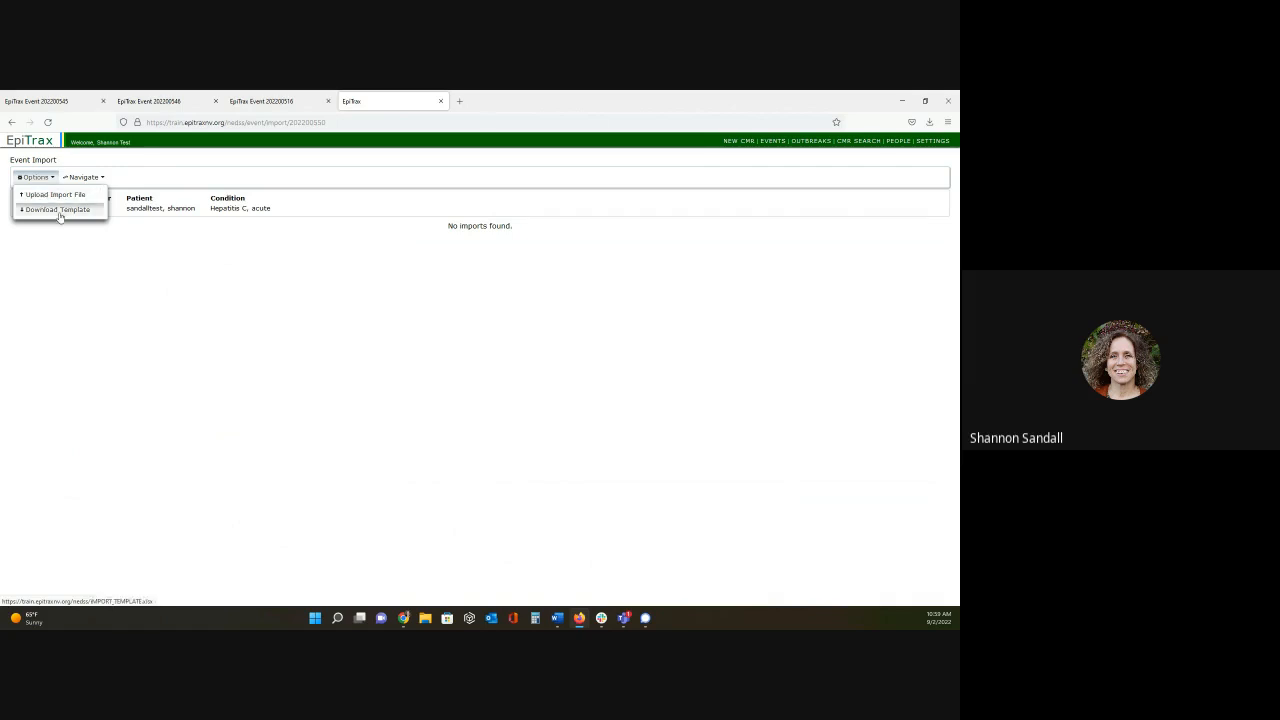
{"action": "left_click", "coordinate": [58, 210]}
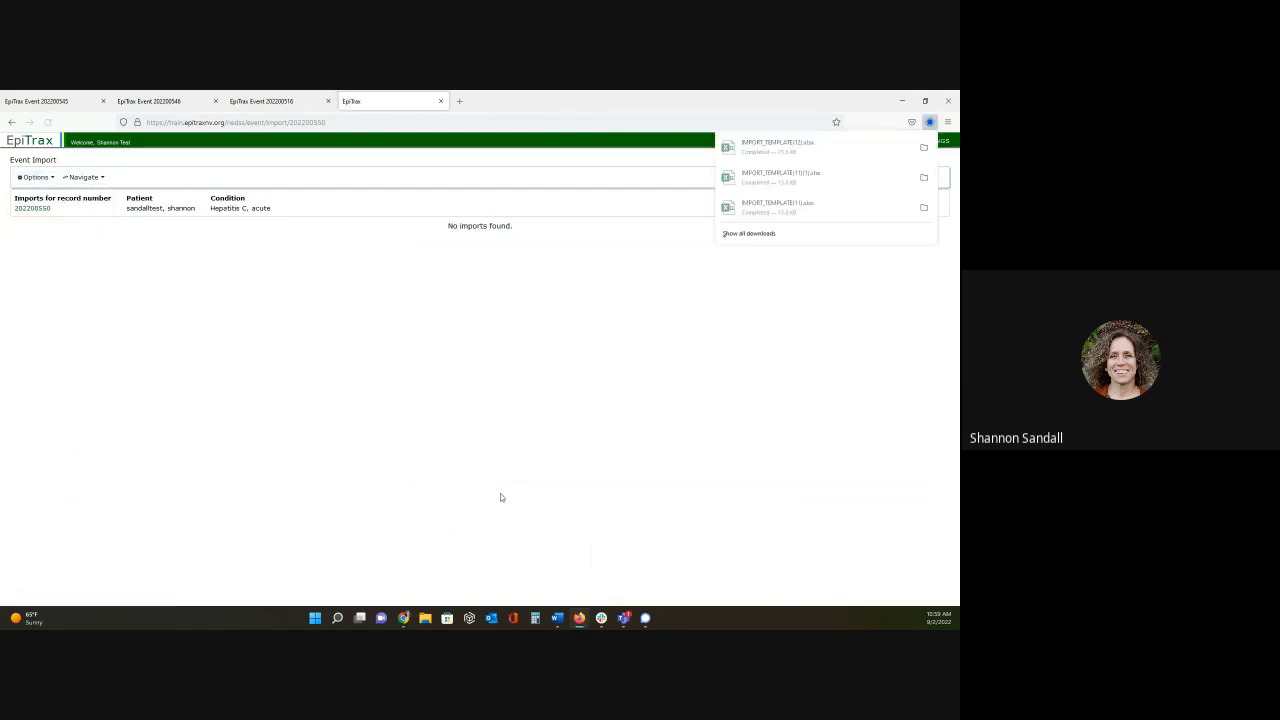
Open the downloaded IMPORT_TEMPLATE(12).xlsx in Excel, enable editing, and check the notes on the column headers.
{"action": "left_click", "coordinate": [816, 157]}
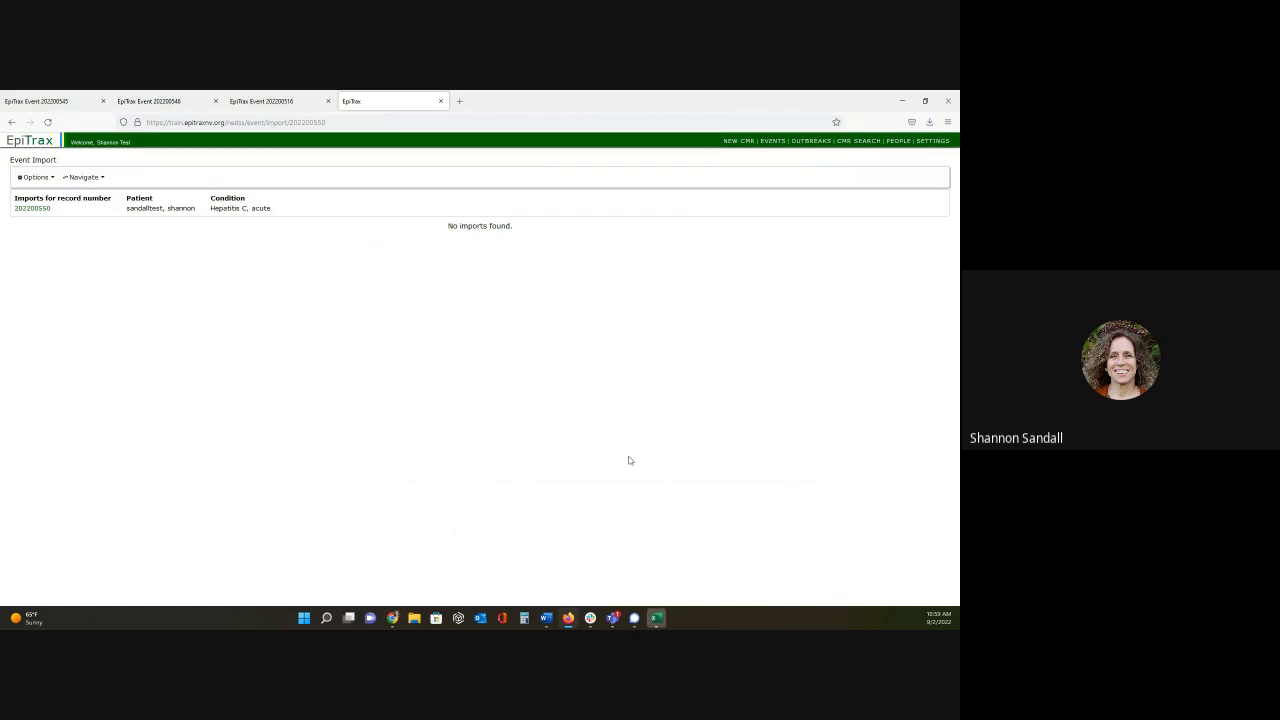
{"action": "left_click", "coordinate": [656, 618]}
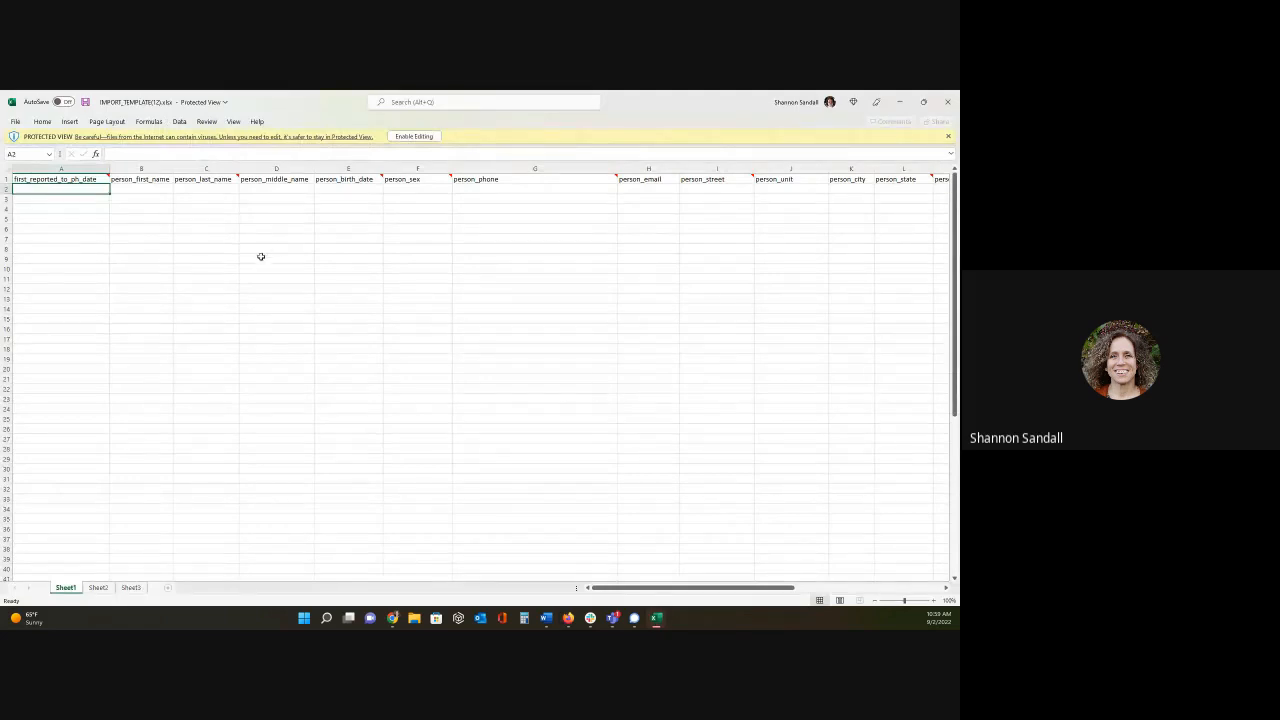
{"action": "left_click", "coordinate": [416, 137]}
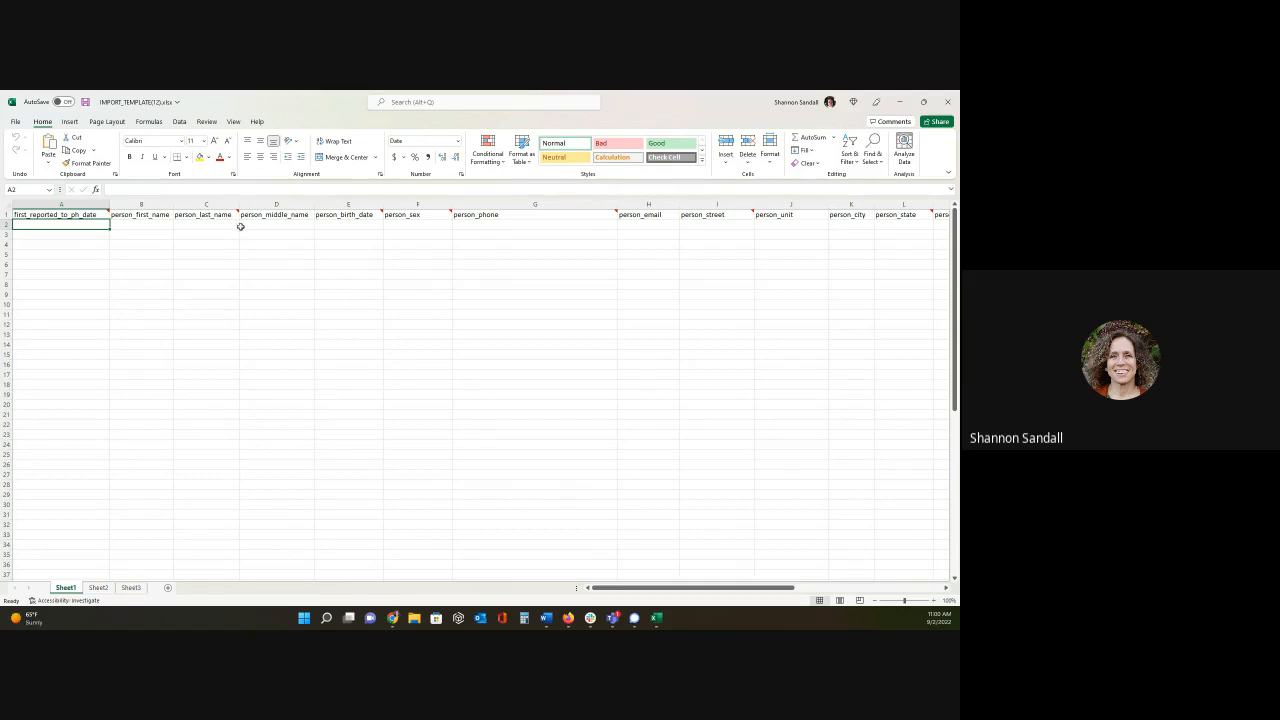
{"action": "mouse_move", "coordinate": [239, 212]}
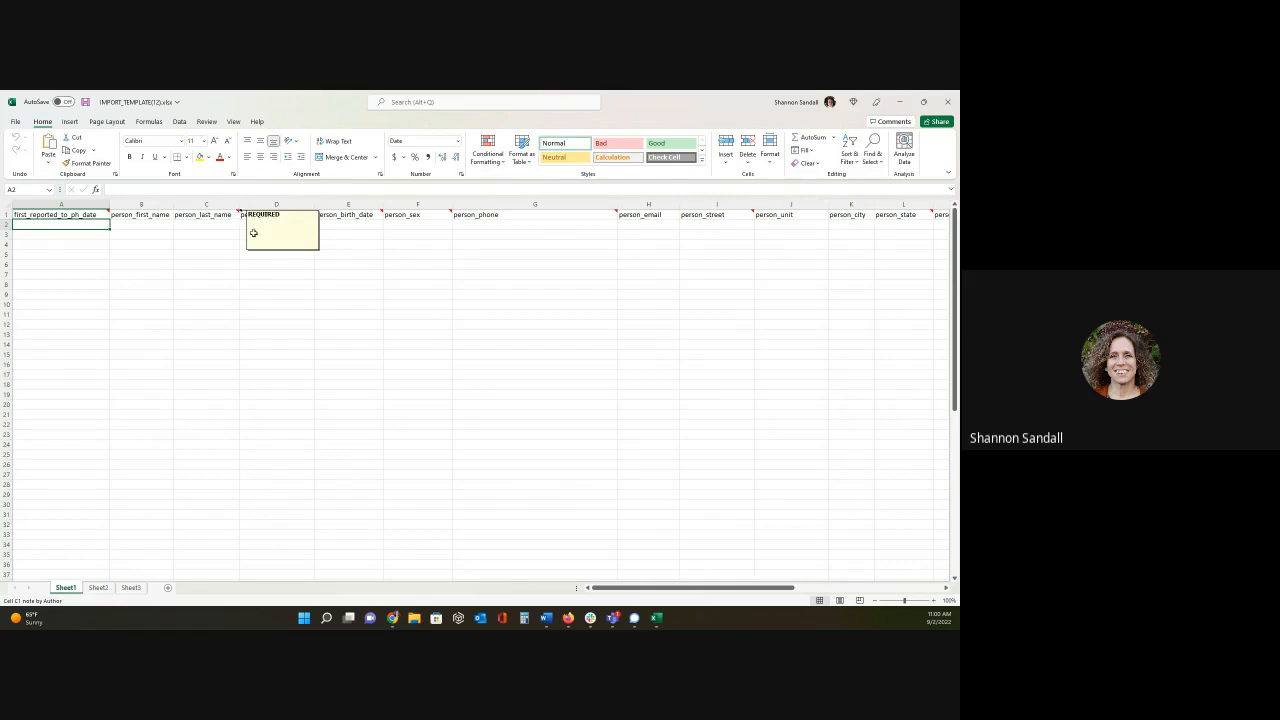
{"action": "mouse_move", "coordinate": [451, 211]}
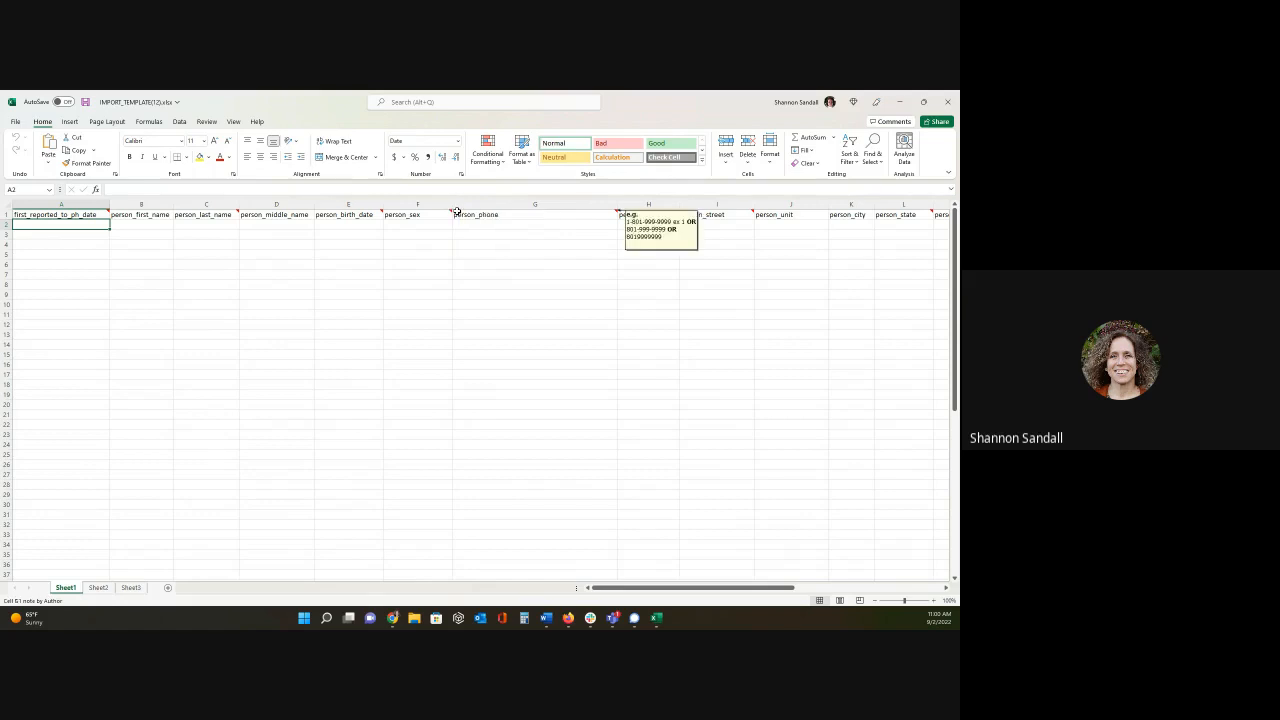
{"action": "mouse_move", "coordinate": [616, 212]}
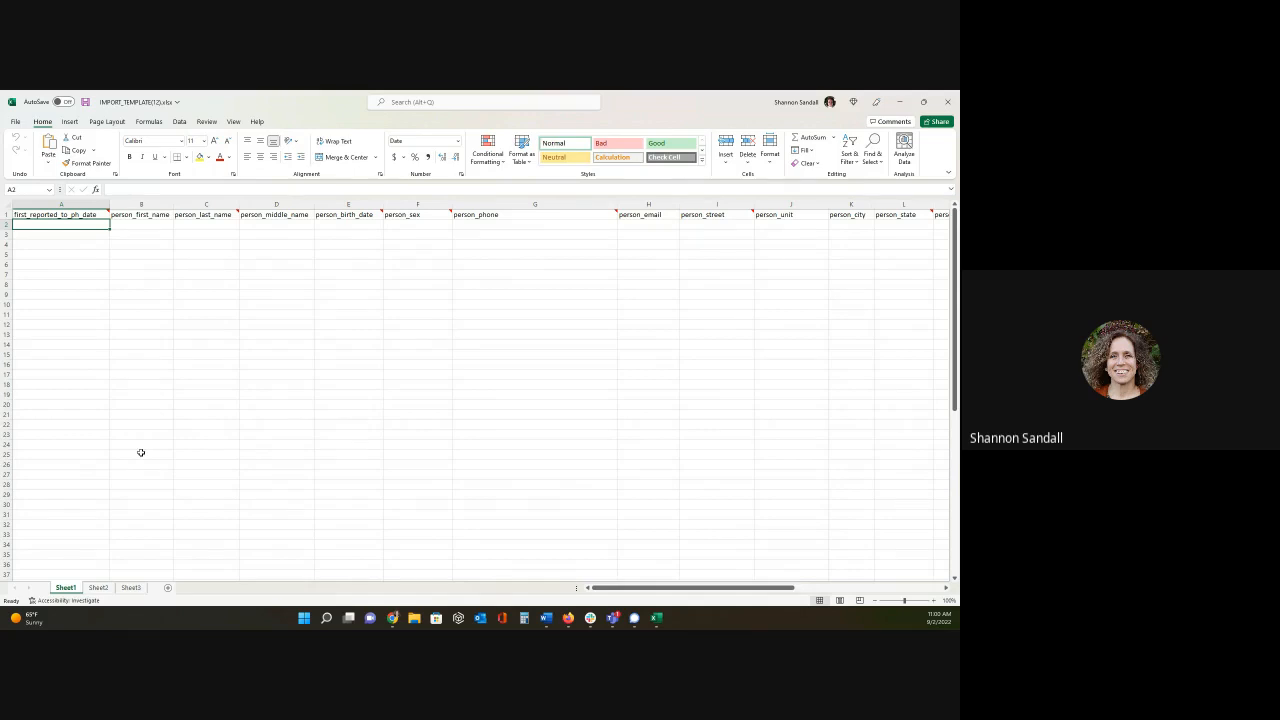
Enter 09/02/2022 as the first_reported_to_ph_date in row 2 of the import template.
{"action": "left_click_drag", "start_coordinate": [636, 593], "coordinate": [564, 588]}
{"action": "type", "text": "09/002/2022"}
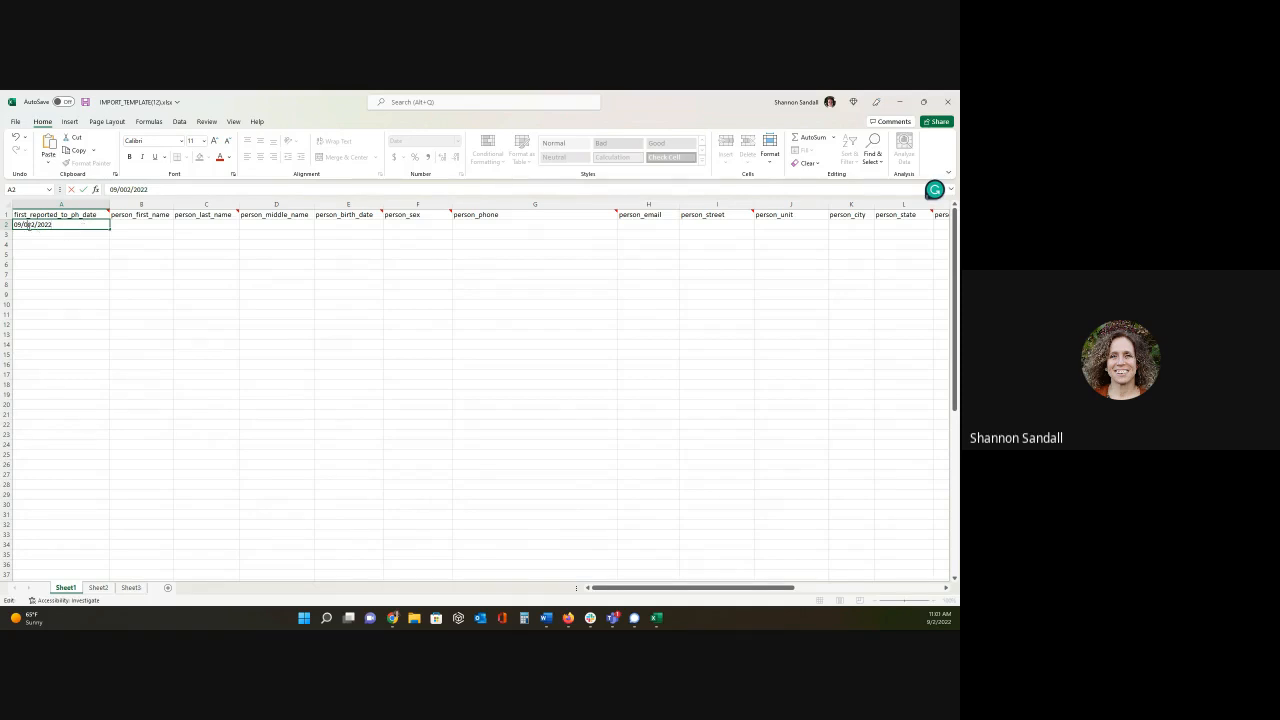
{"action": "key", "text": "BackSpace"}
Fill in the contact's first name, last name, middle initial and birth date in row 2 of the template.
{"action": "left_click", "coordinate": [135, 229]}
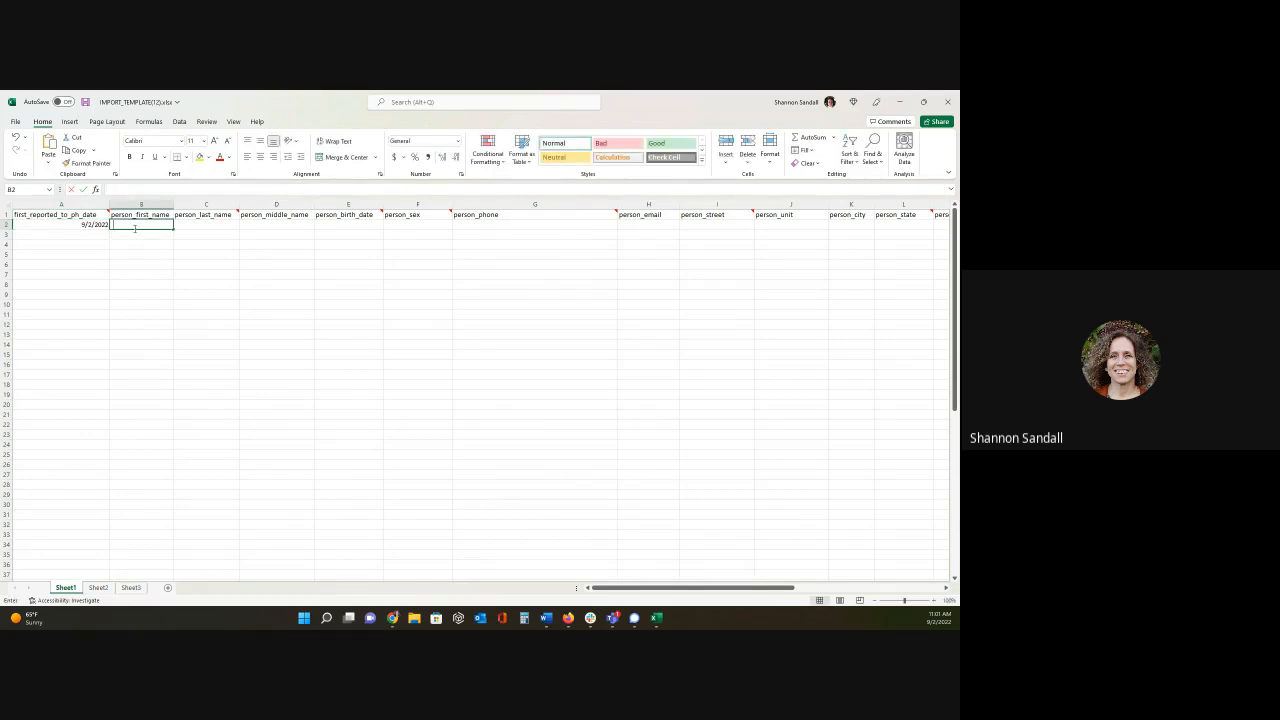
{"action": "type", "text": "John"}
{"action": "key", "text": "Tab"}
{"action": "type", "text": "Sand"}
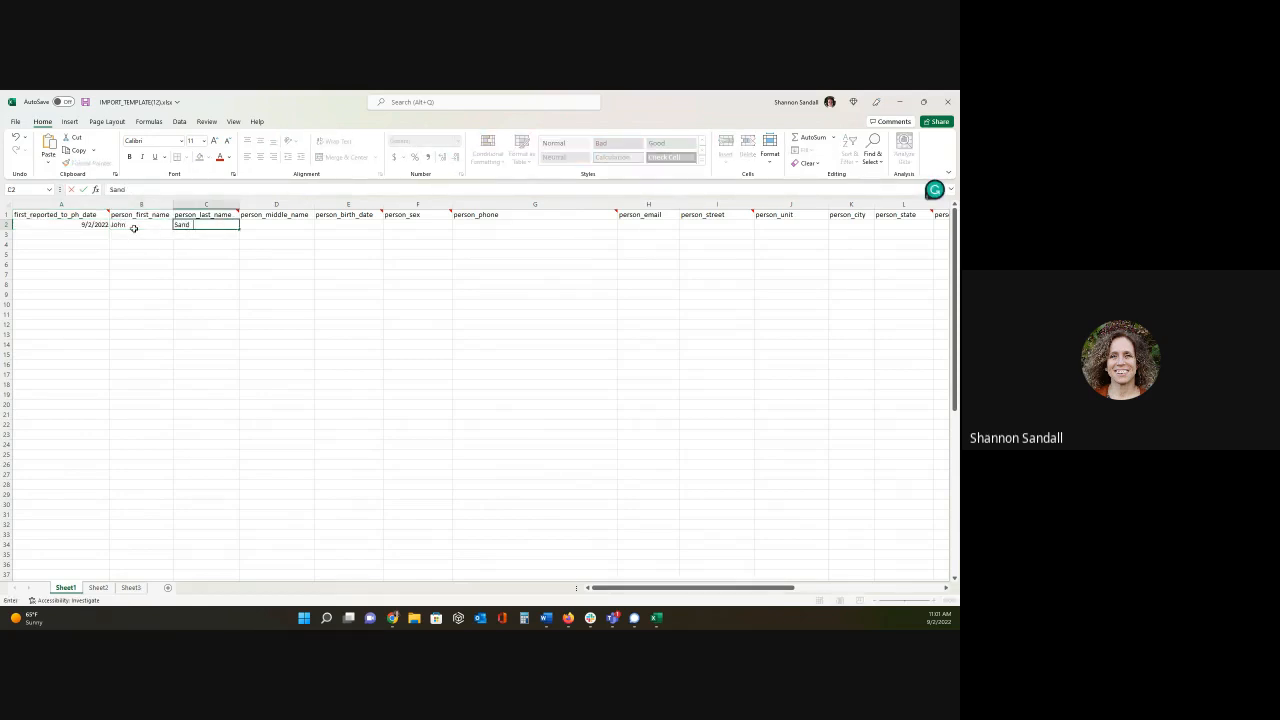
{"action": "type", "text": "alltest"}
{"action": "key", "text": "Tab"}
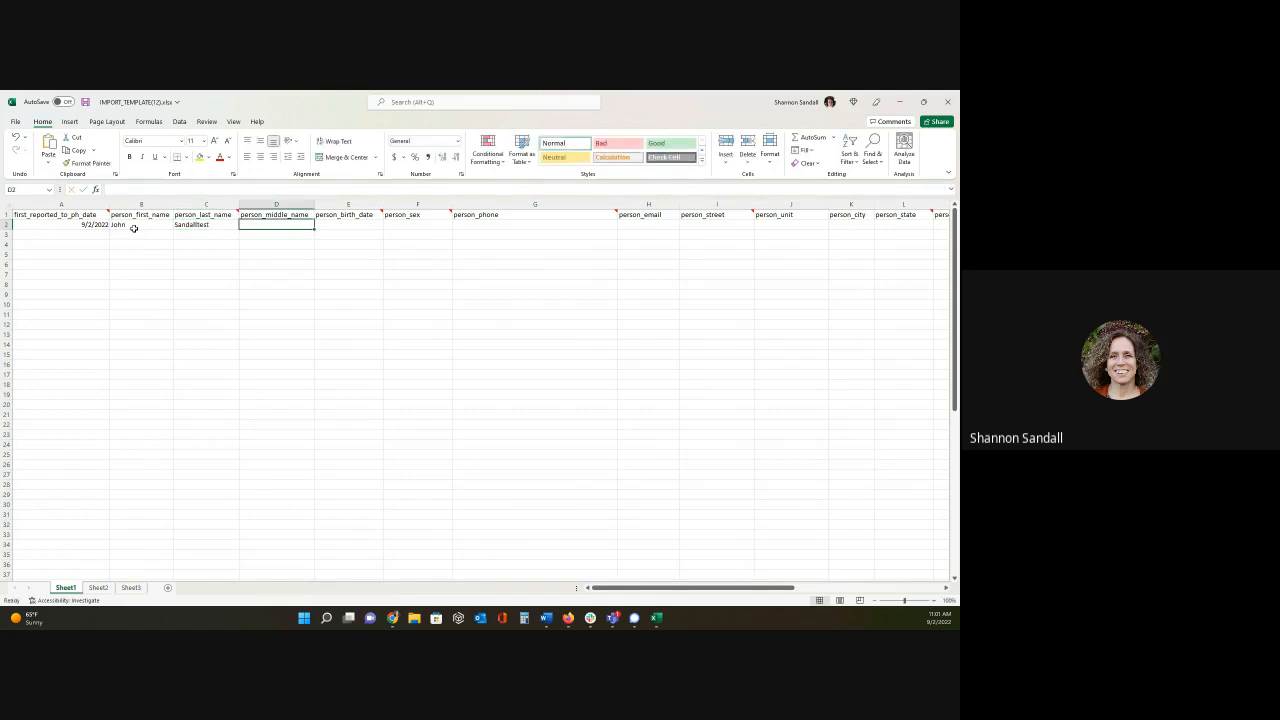
{"action": "type", "text": "C"}
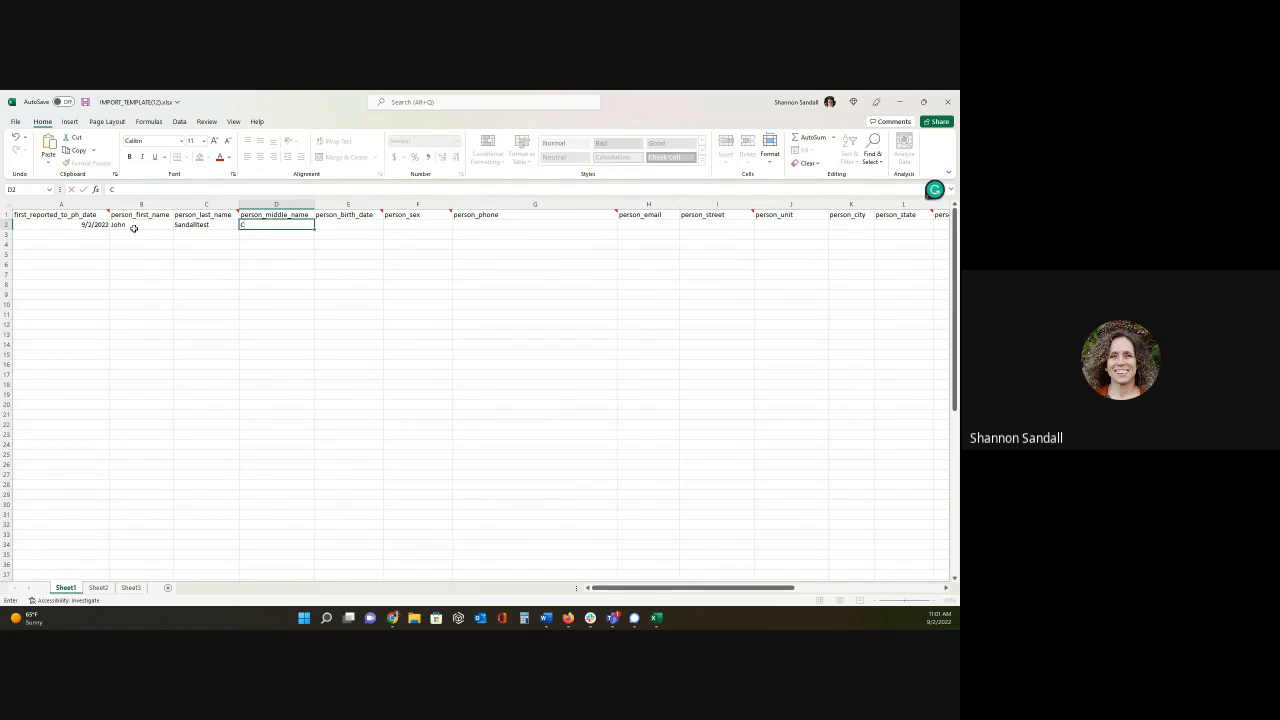
{"action": "key", "text": "Tab"}
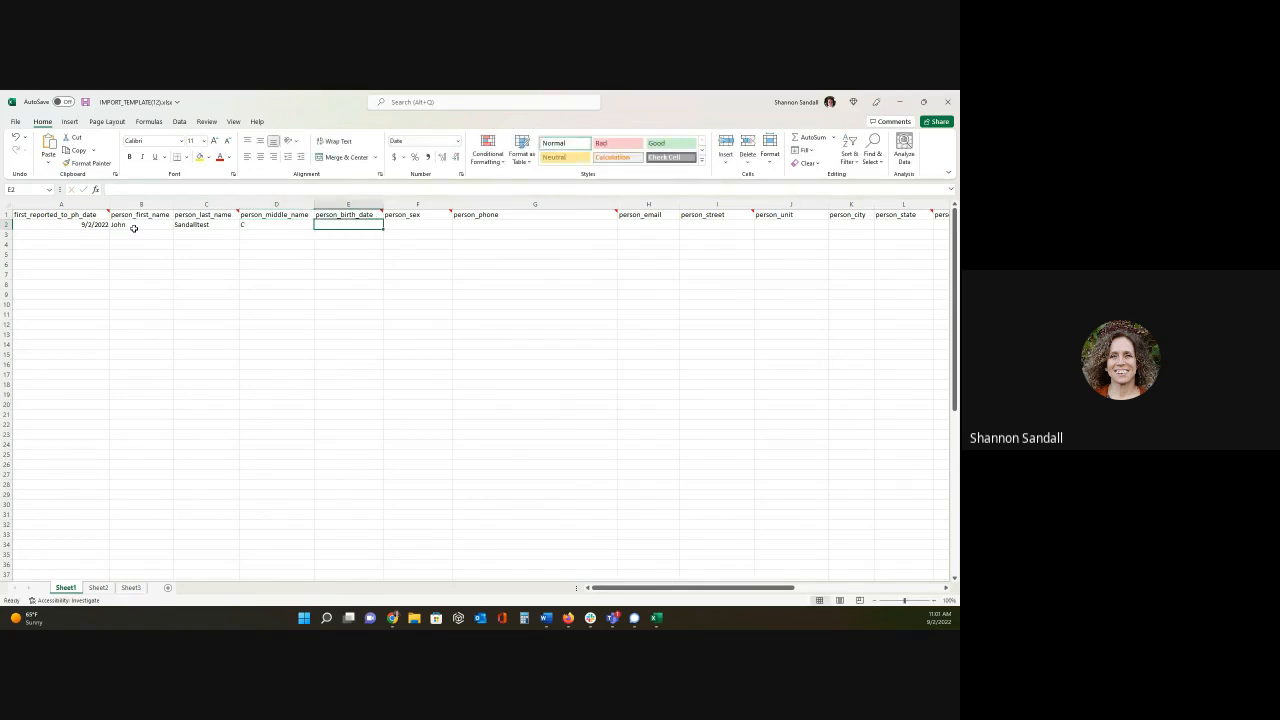
{"action": "type", "text": "09/05/20"}
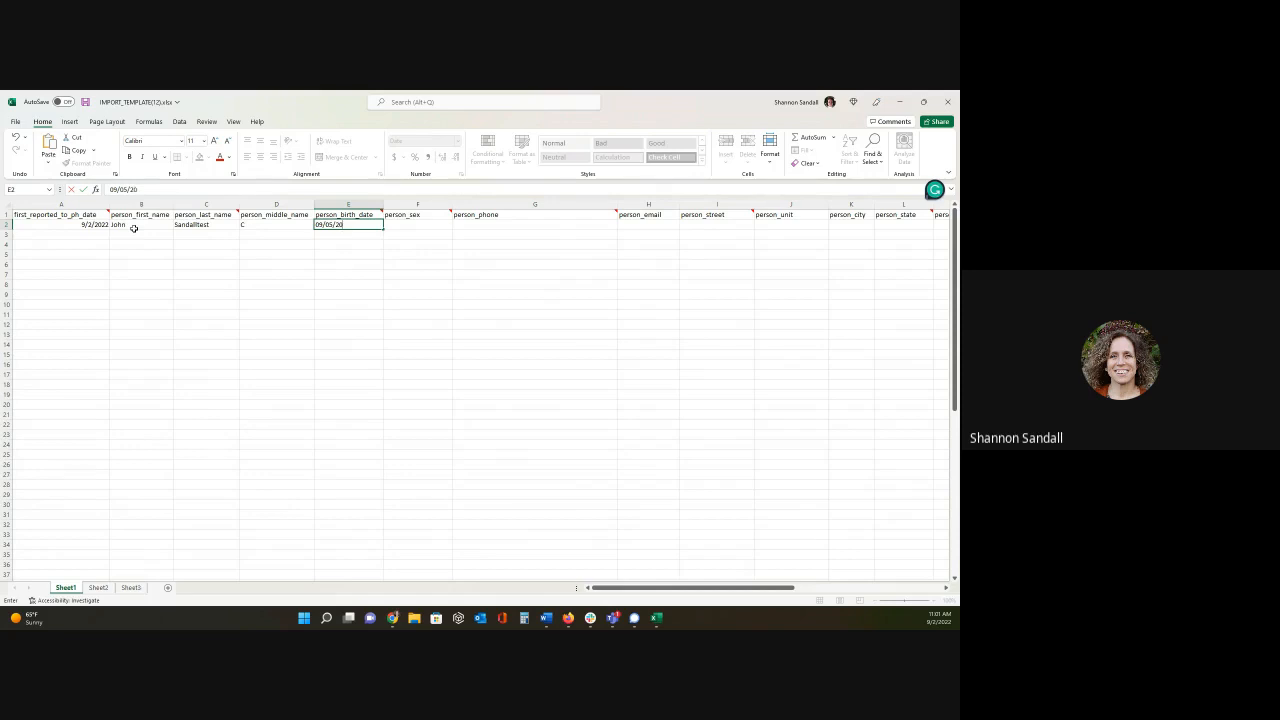
{"action": "type", "text": "20"}
Save the filled-in import template under its existing name and close Excel.
{"action": "left_click", "coordinate": [15, 124]}
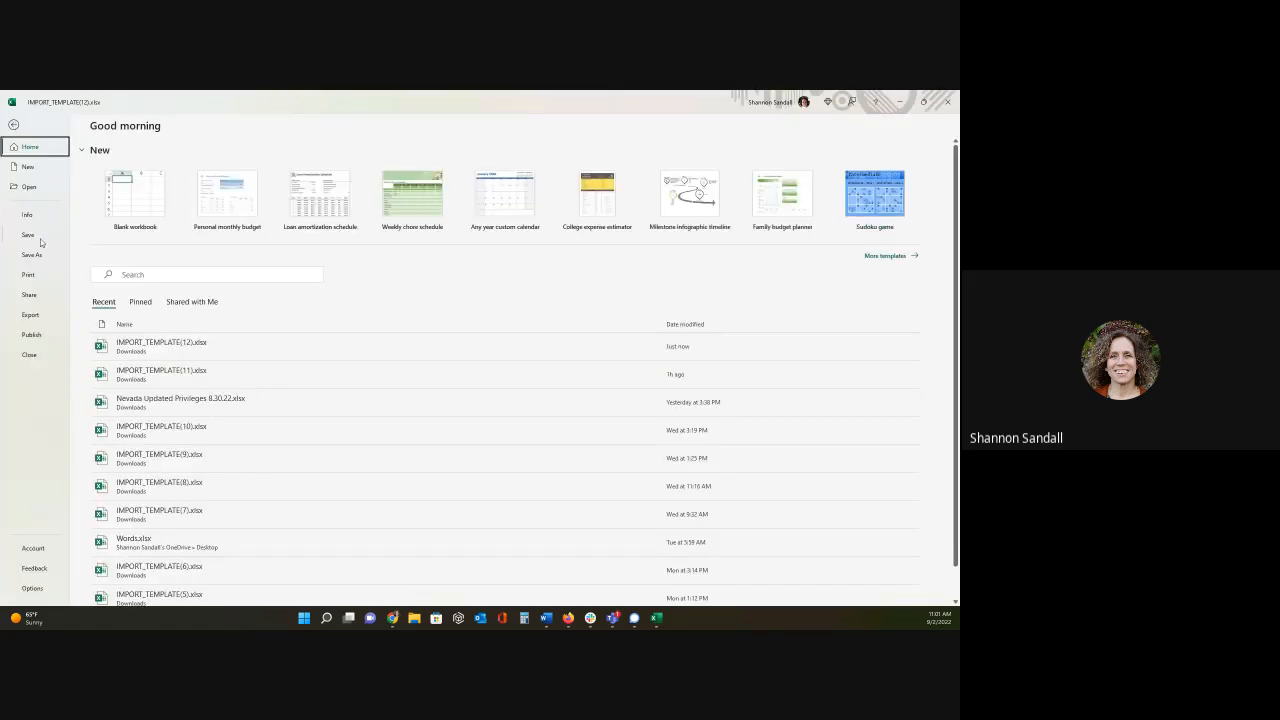
{"action": "left_click", "coordinate": [33, 234]}
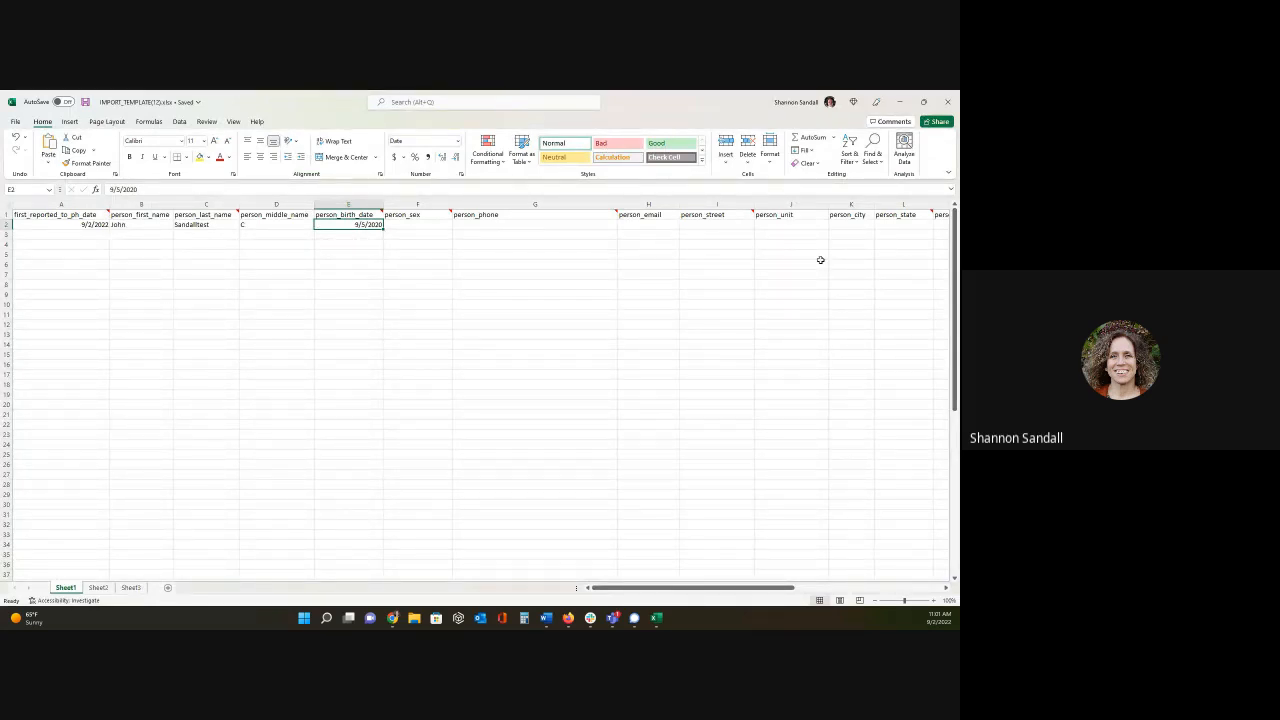
{"action": "left_click", "coordinate": [950, 104]}
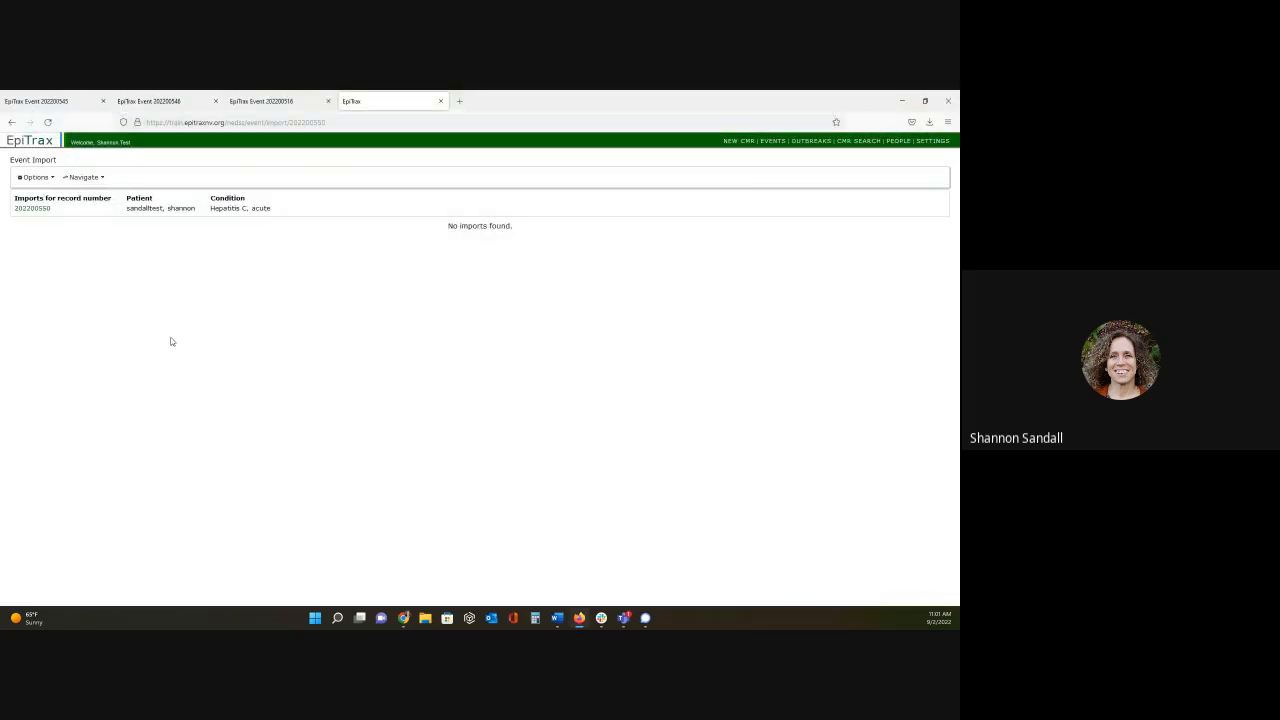
Upload IMPORT_TEMPLATE(12).xlsx as an import file for the event, with the event type set to Contact.
{"action": "left_click", "coordinate": [35, 177]}
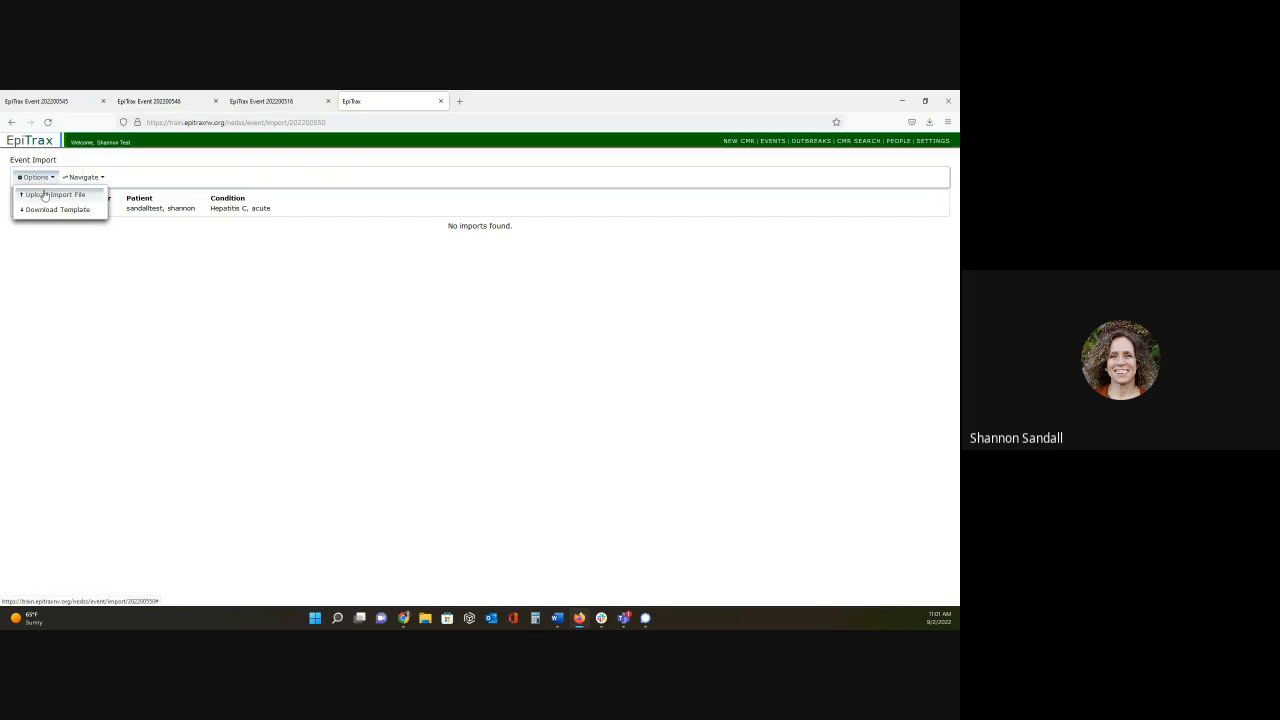
{"action": "left_click", "coordinate": [44, 195]}
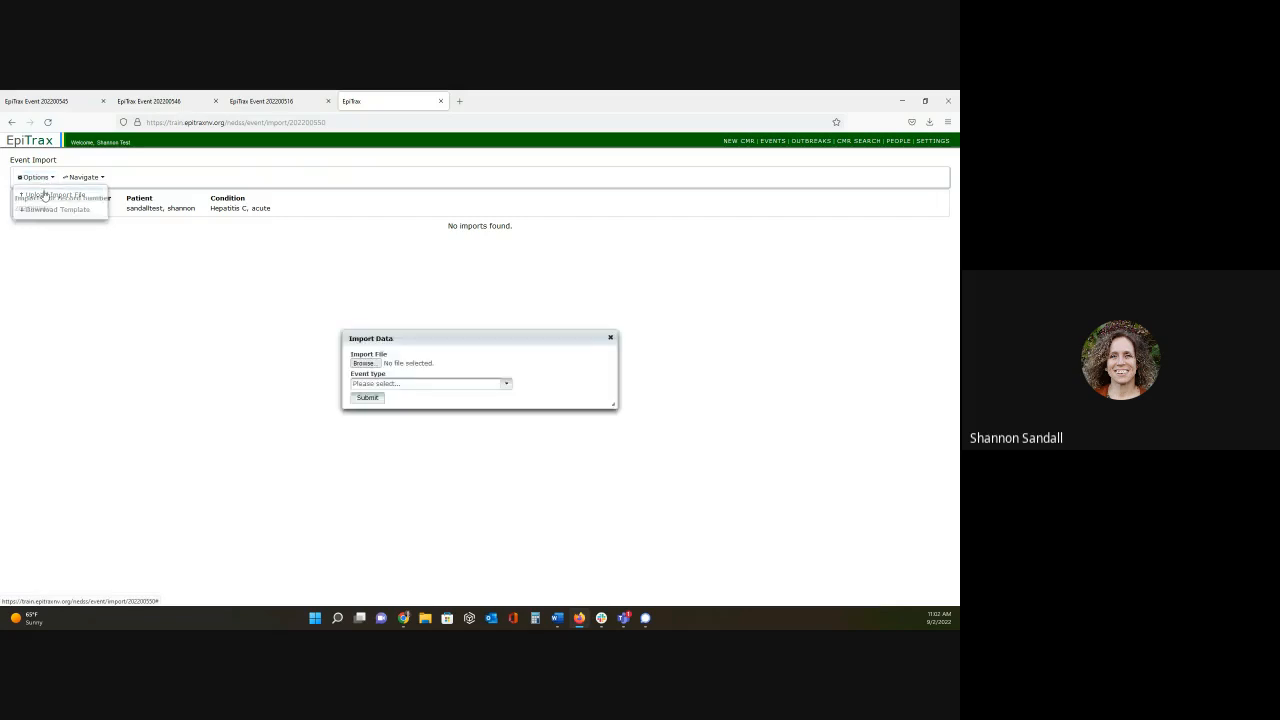
{"action": "left_click", "coordinate": [362, 364]}
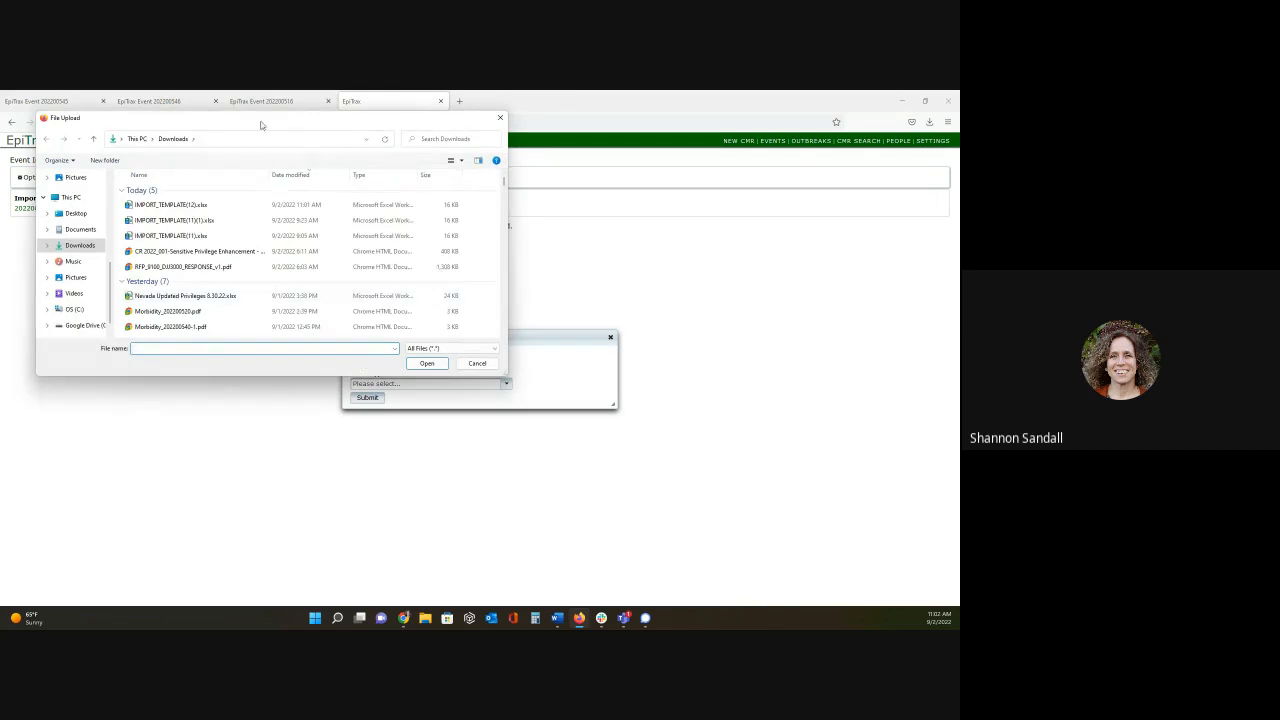
{"action": "double_click", "coordinate": [214, 205]}
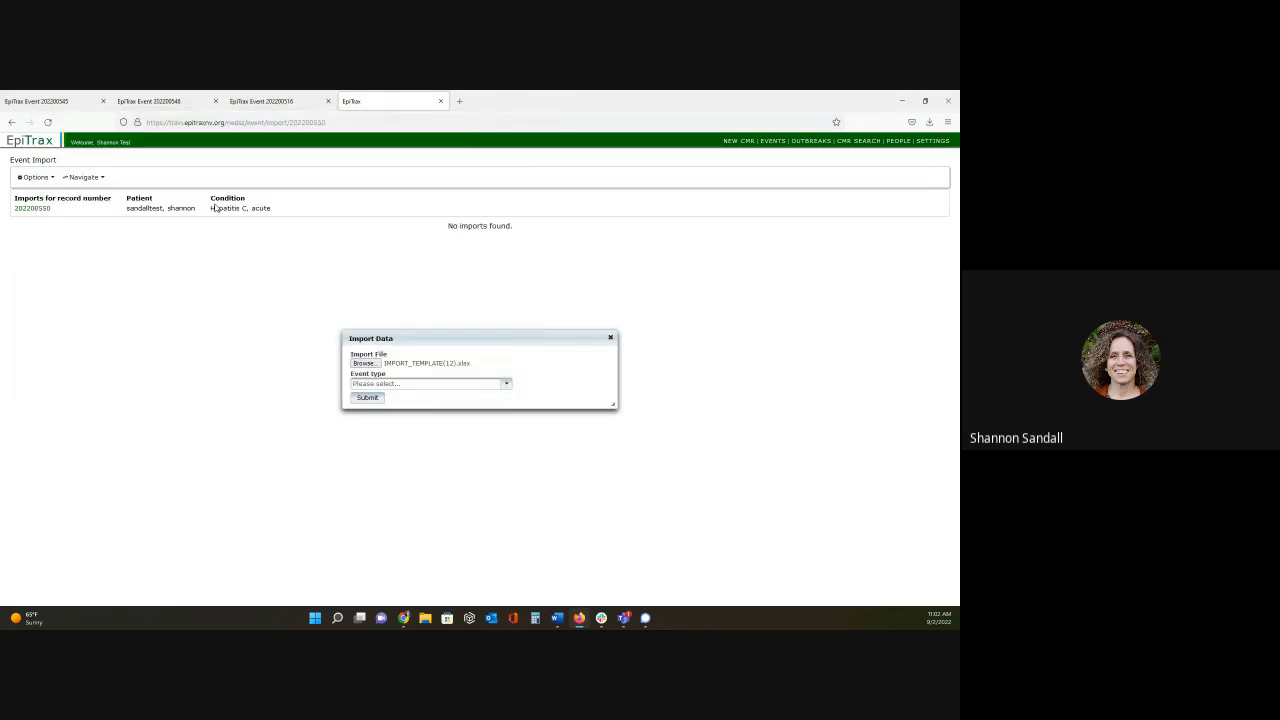
{"action": "left_click", "coordinate": [492, 384]}
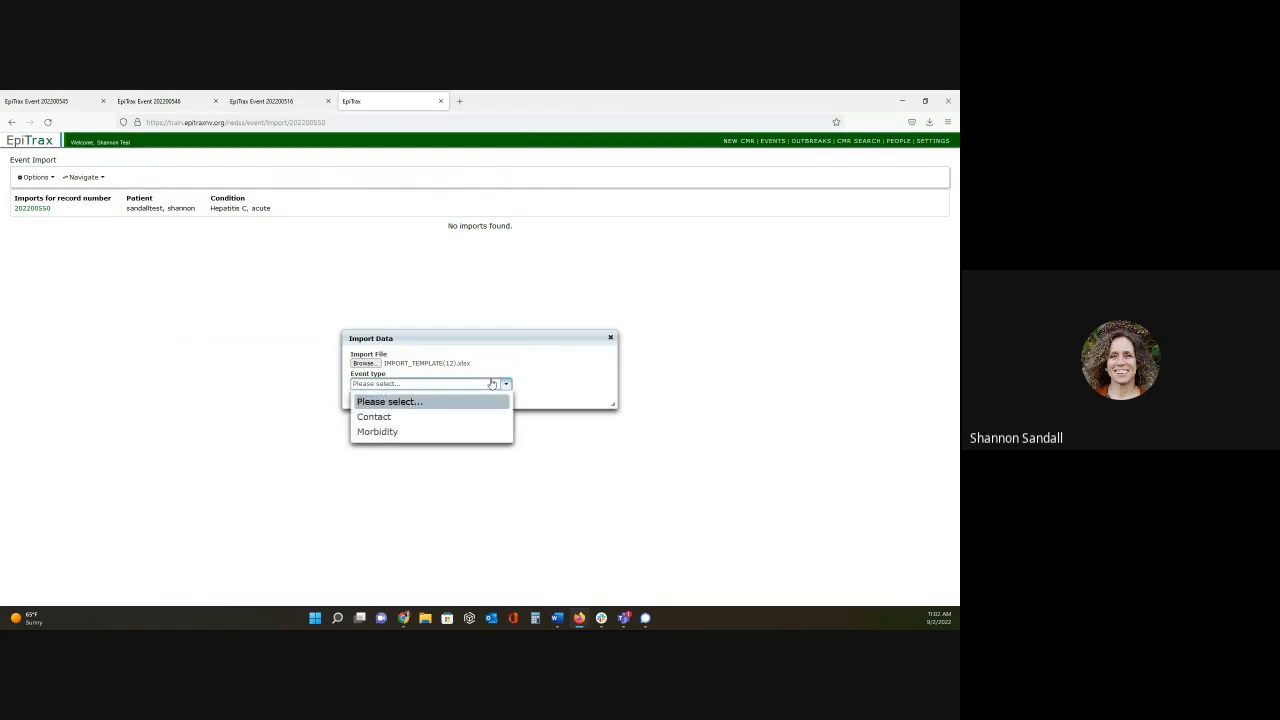
{"action": "left_click", "coordinate": [418, 418]}
{"action": "left_click", "coordinate": [368, 398]}
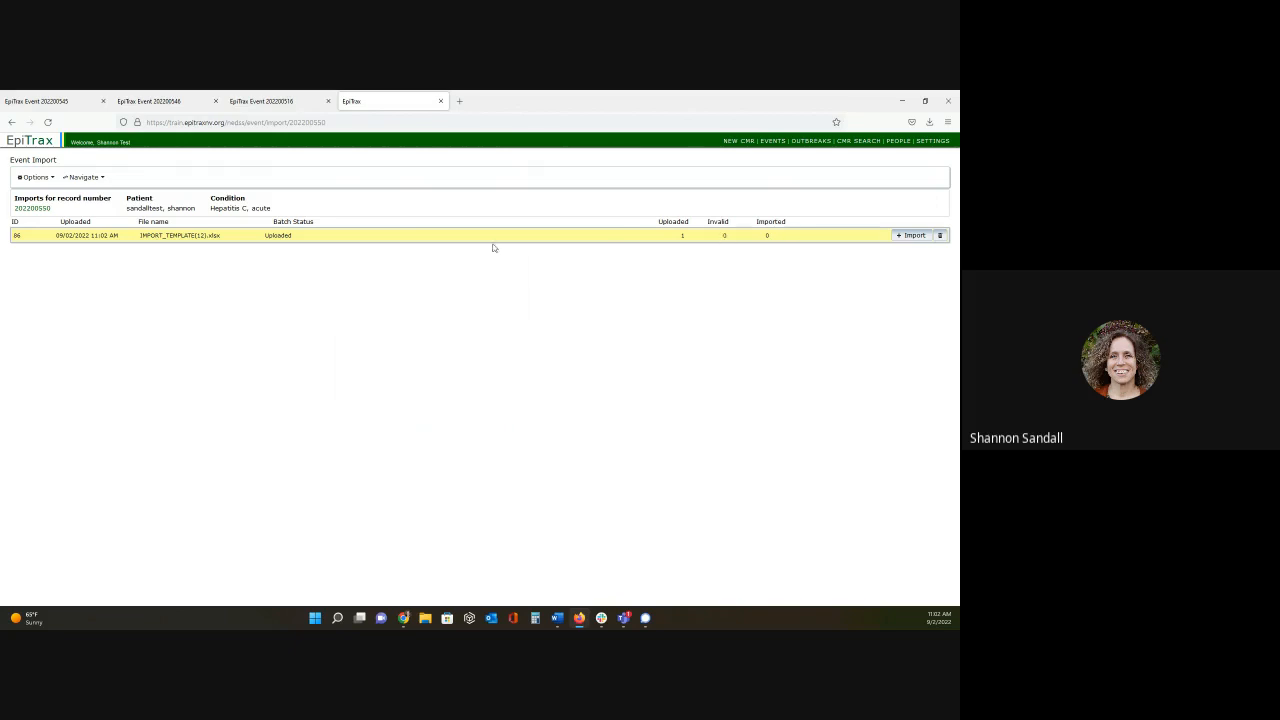
Import the uploaded IMPORT_TEMPLATE(12).xlsx batch, checking its contact row before and after the import.
{"action": "left_click", "coordinate": [451, 236]}
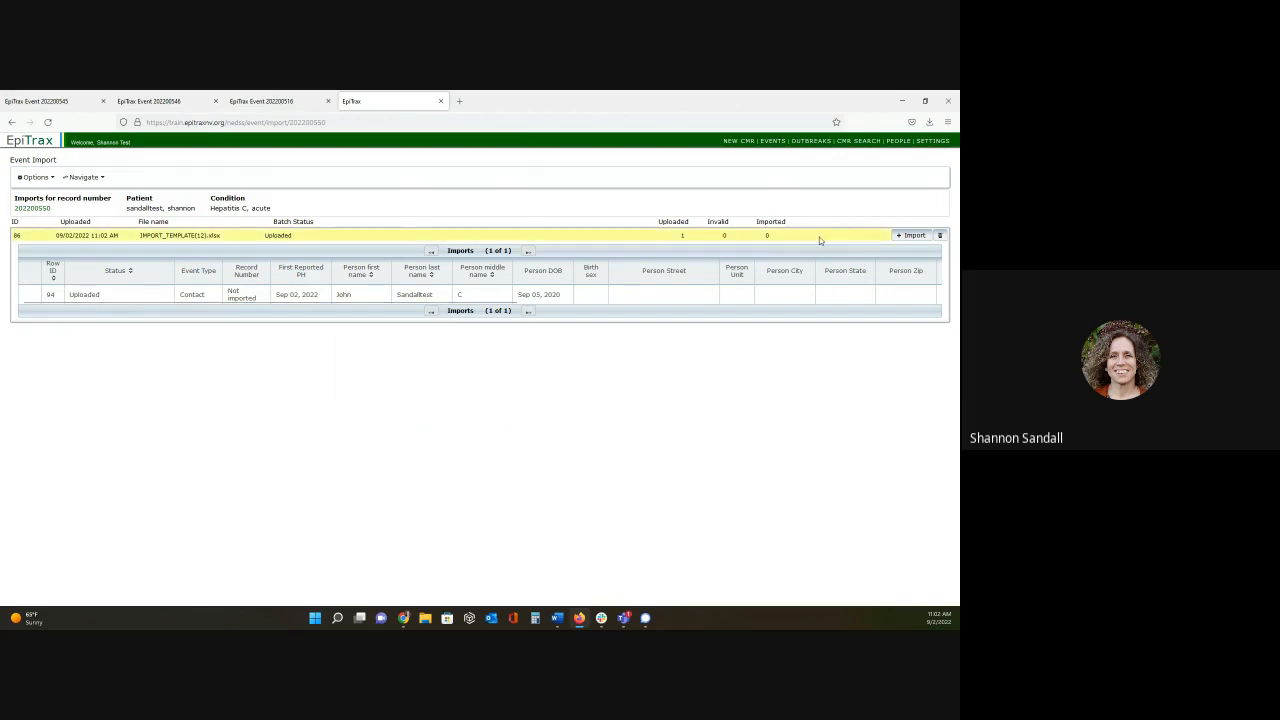
{"action": "left_click", "coordinate": [907, 235]}
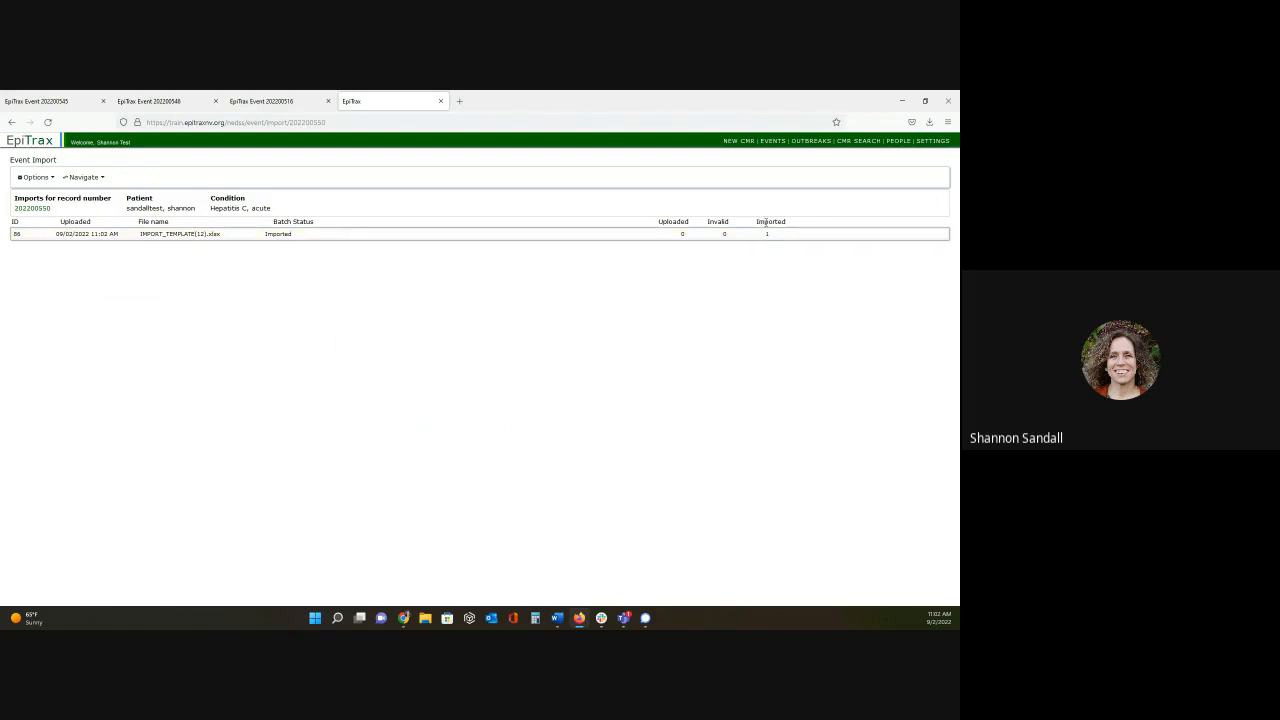
{"action": "left_click", "coordinate": [380, 238]}
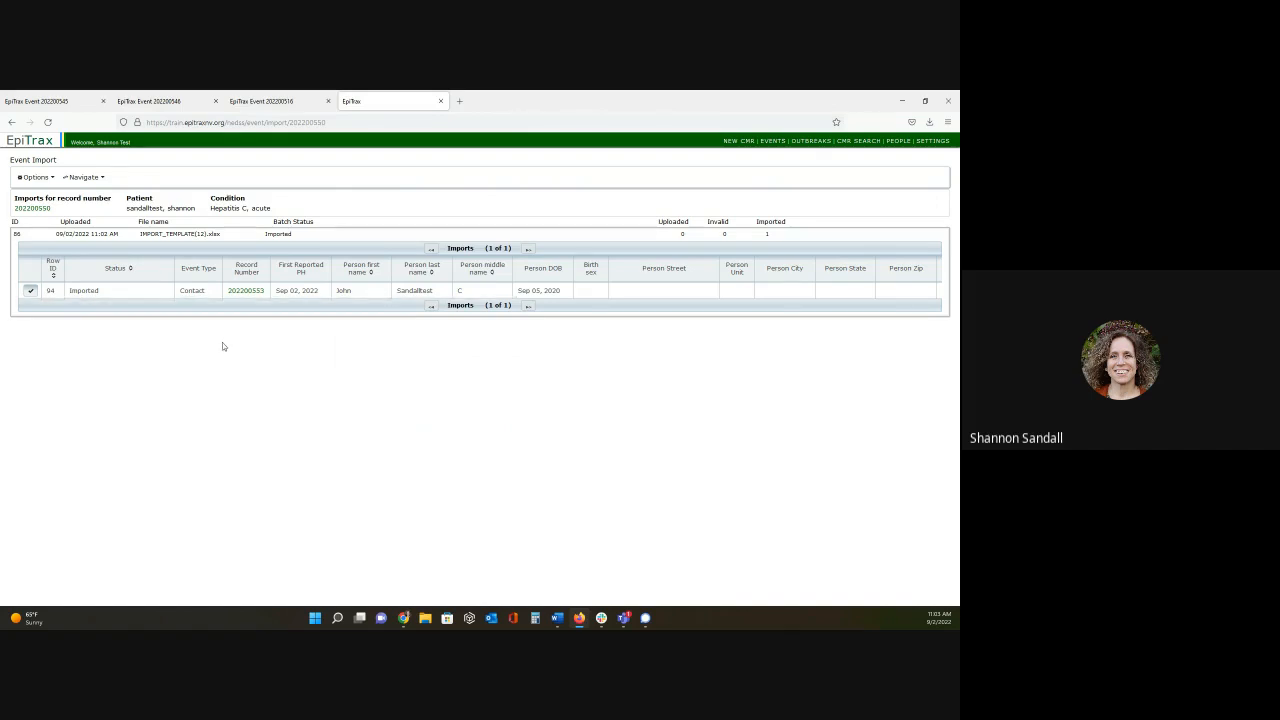
Return to the parent morbidity event's contacts and set the first listed contact's type to Work Place/Office.
{"action": "left_click", "coordinate": [46, 208]}
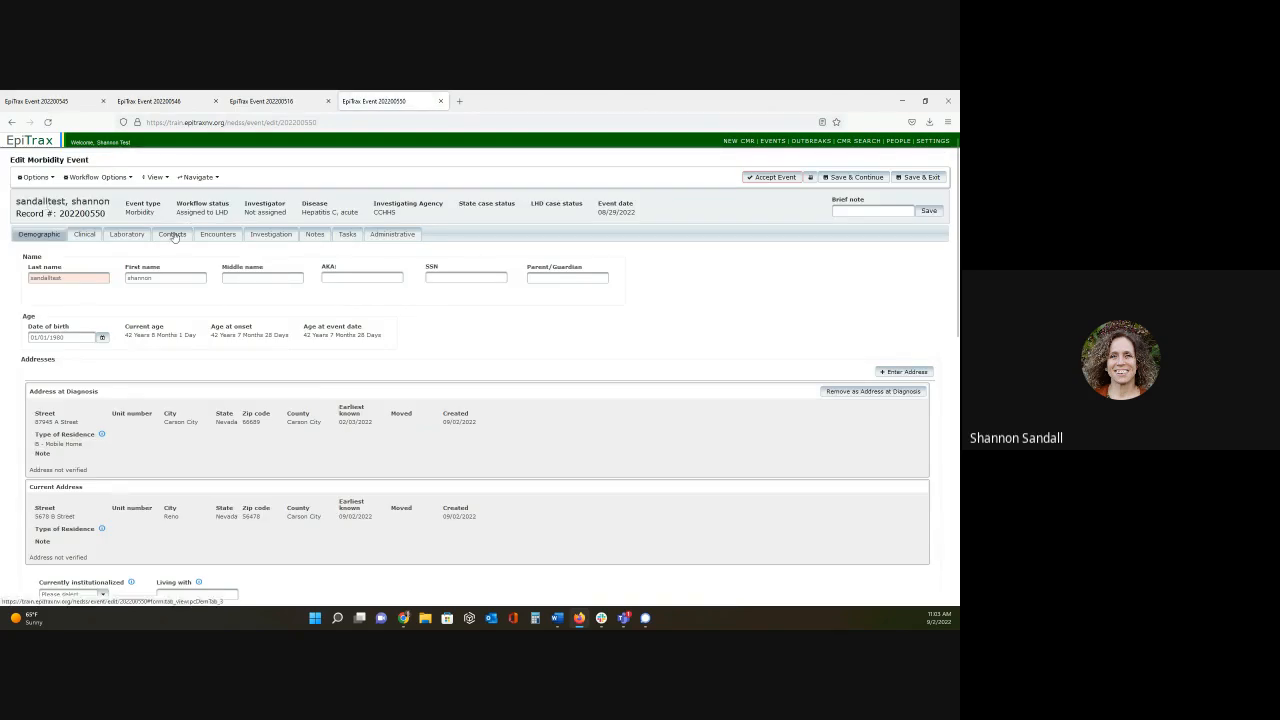
{"action": "left_click", "coordinate": [172, 235]}
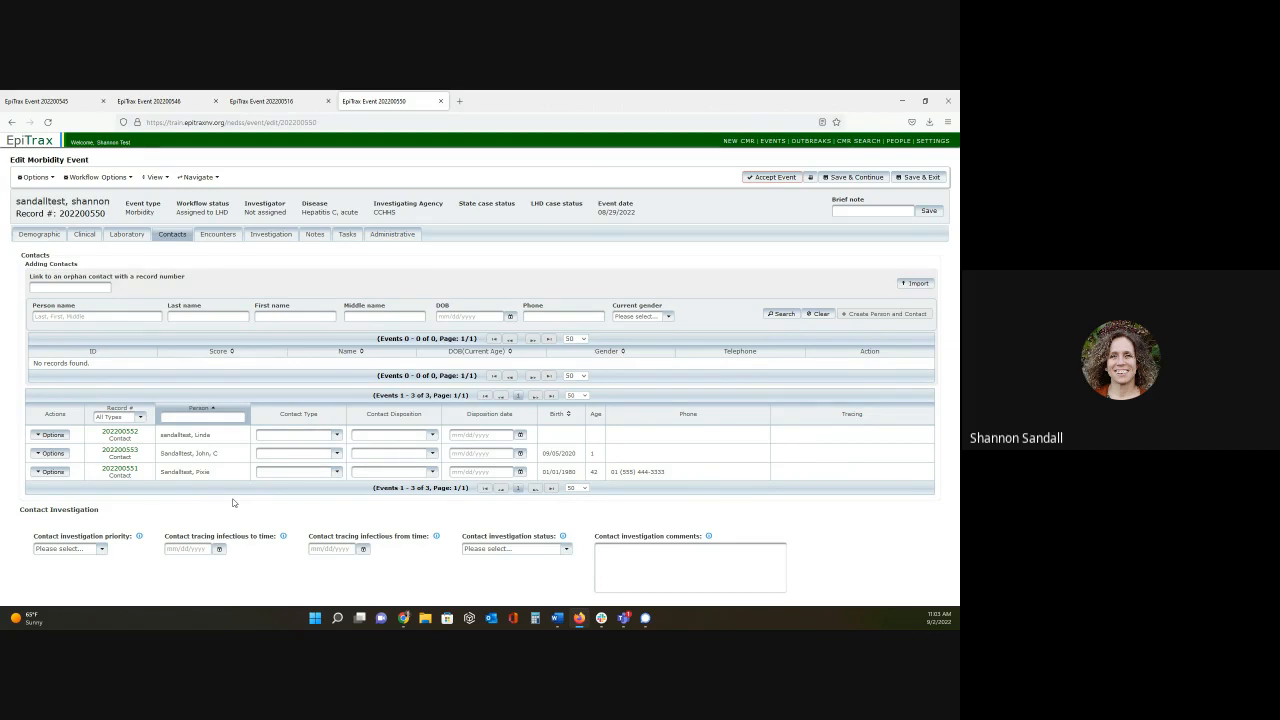
{"action": "left_click", "coordinate": [336, 435]}
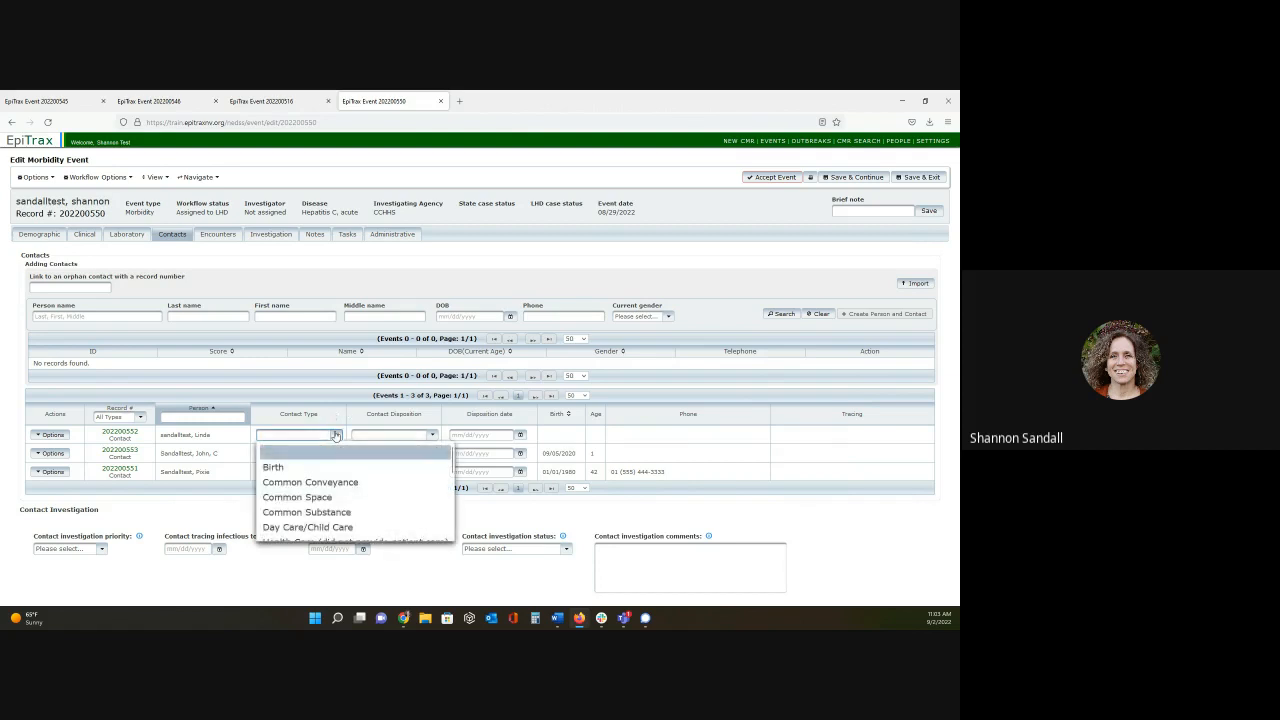
{"action": "scroll", "coordinate": [372, 487], "scroll_direction": "down", "scroll_amount": 5}
{"action": "left_click", "coordinate": [372, 486]}
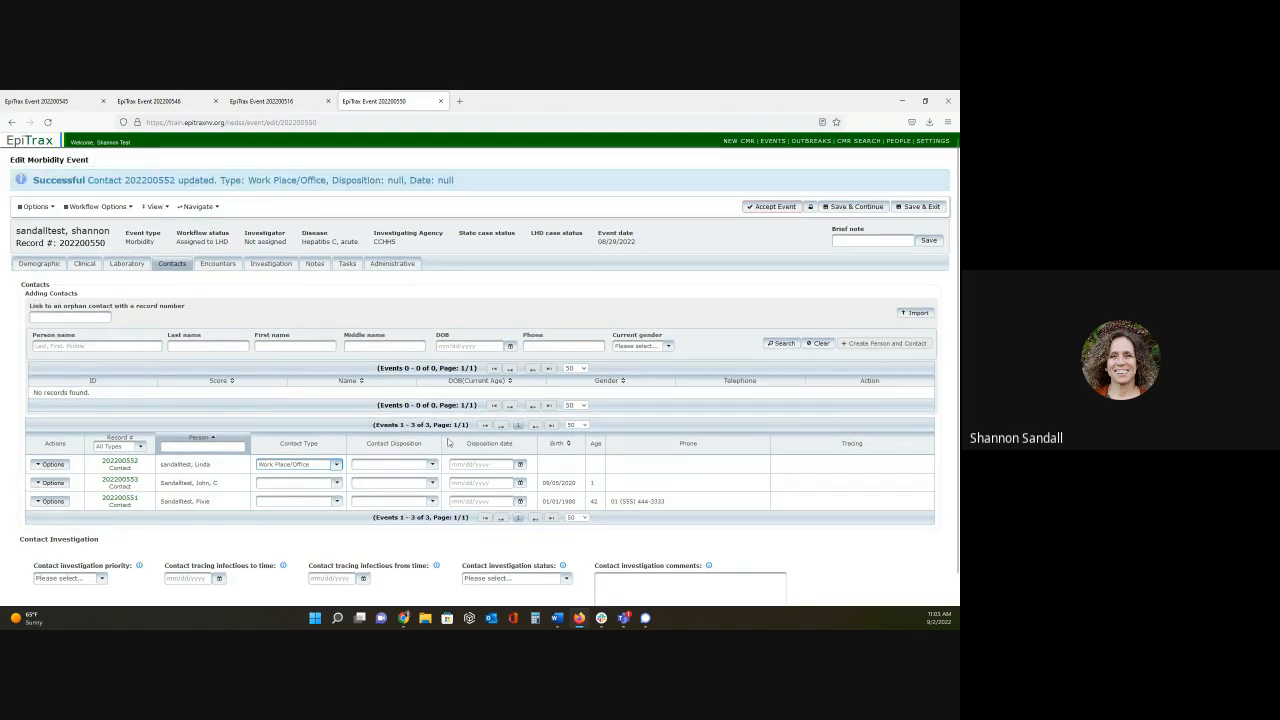
Set the first listed contact's disposition to Completed with a disposition date of 09/02/2022.
{"action": "scroll", "coordinate": [420, 440], "scroll_direction": "down", "scroll_amount": 1}
{"action": "left_click", "coordinate": [432, 438]}
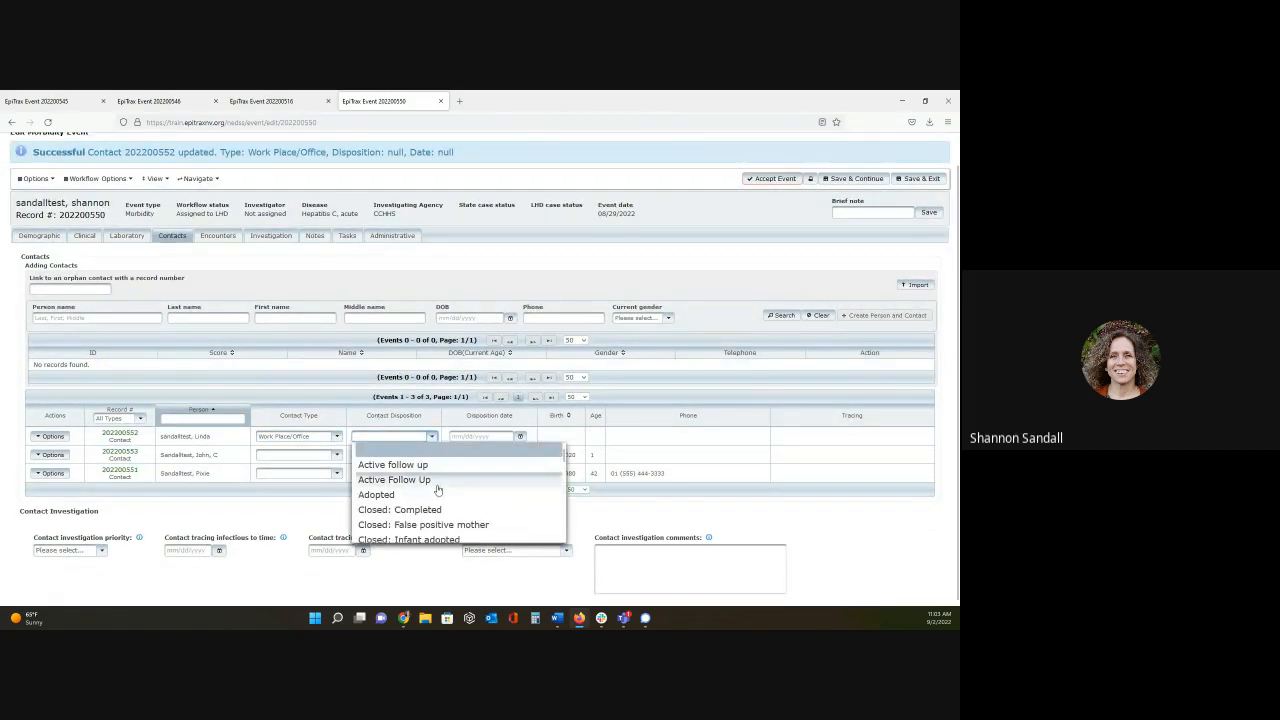
{"action": "scroll", "coordinate": [438, 492], "scroll_direction": "down", "scroll_amount": 3}
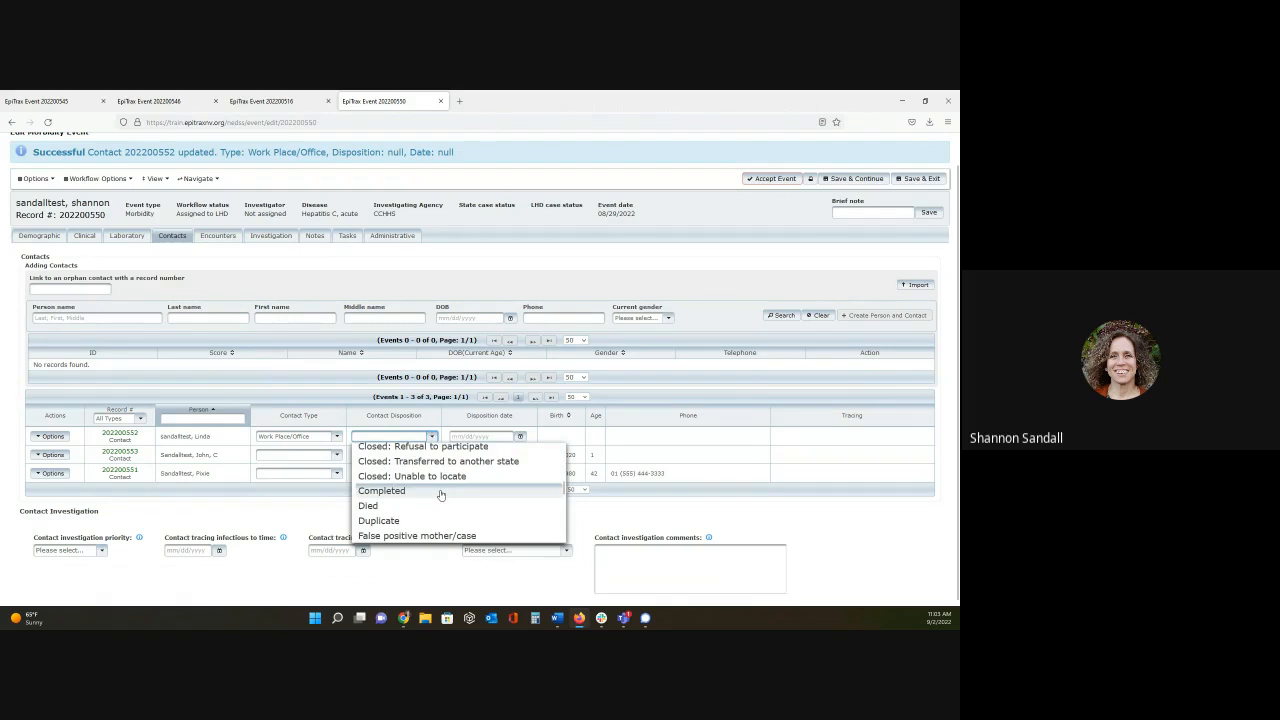
{"action": "left_click", "coordinate": [440, 491]}
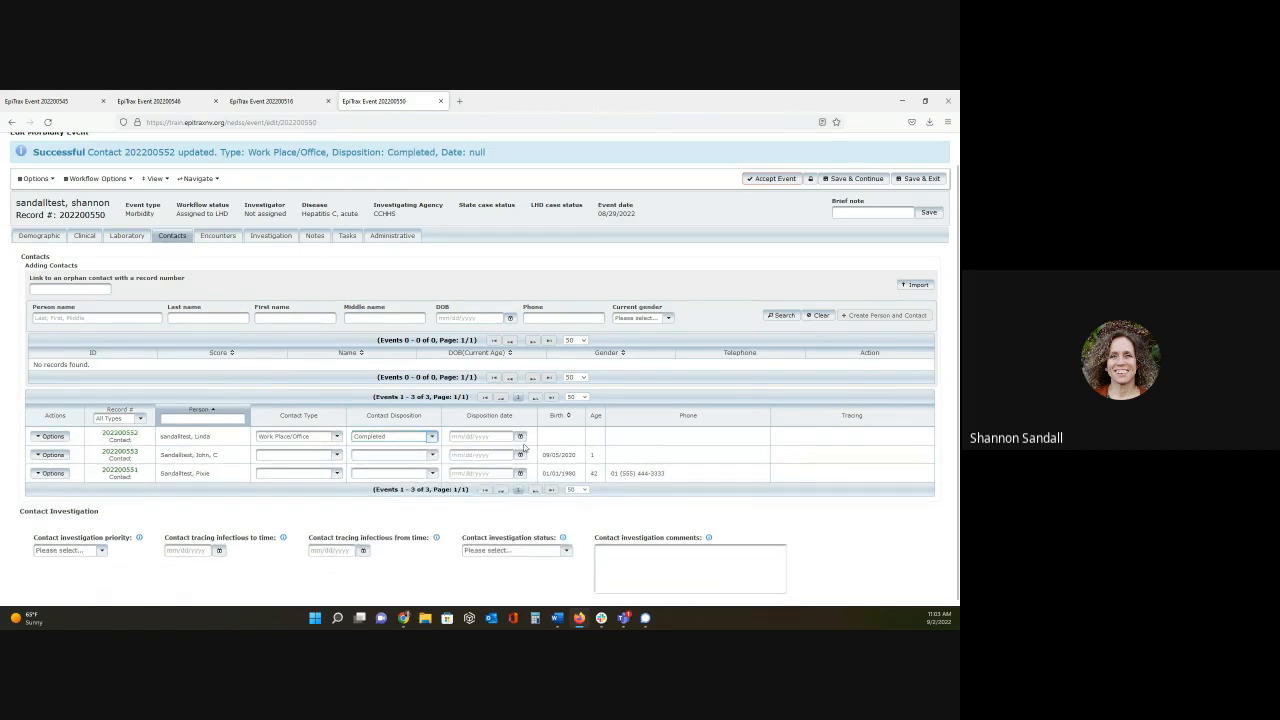
{"action": "left_click", "coordinate": [460, 437]}
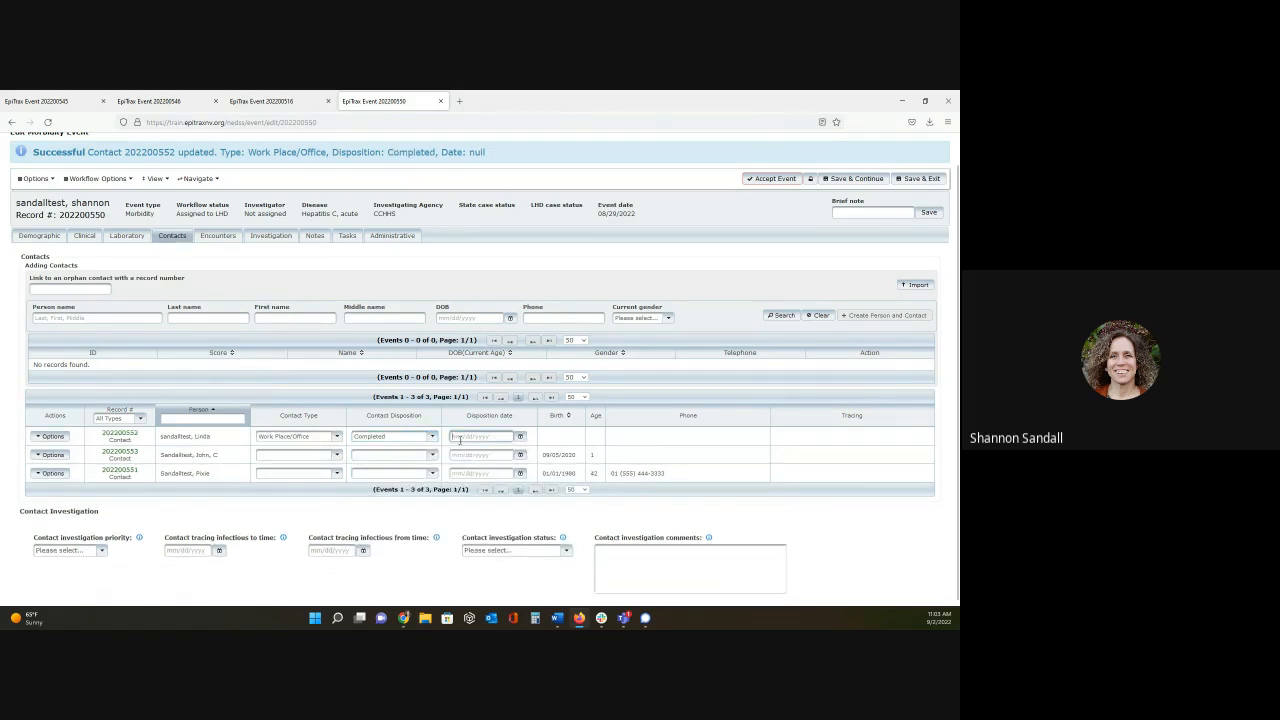
{"action": "left_click", "coordinate": [520, 436]}
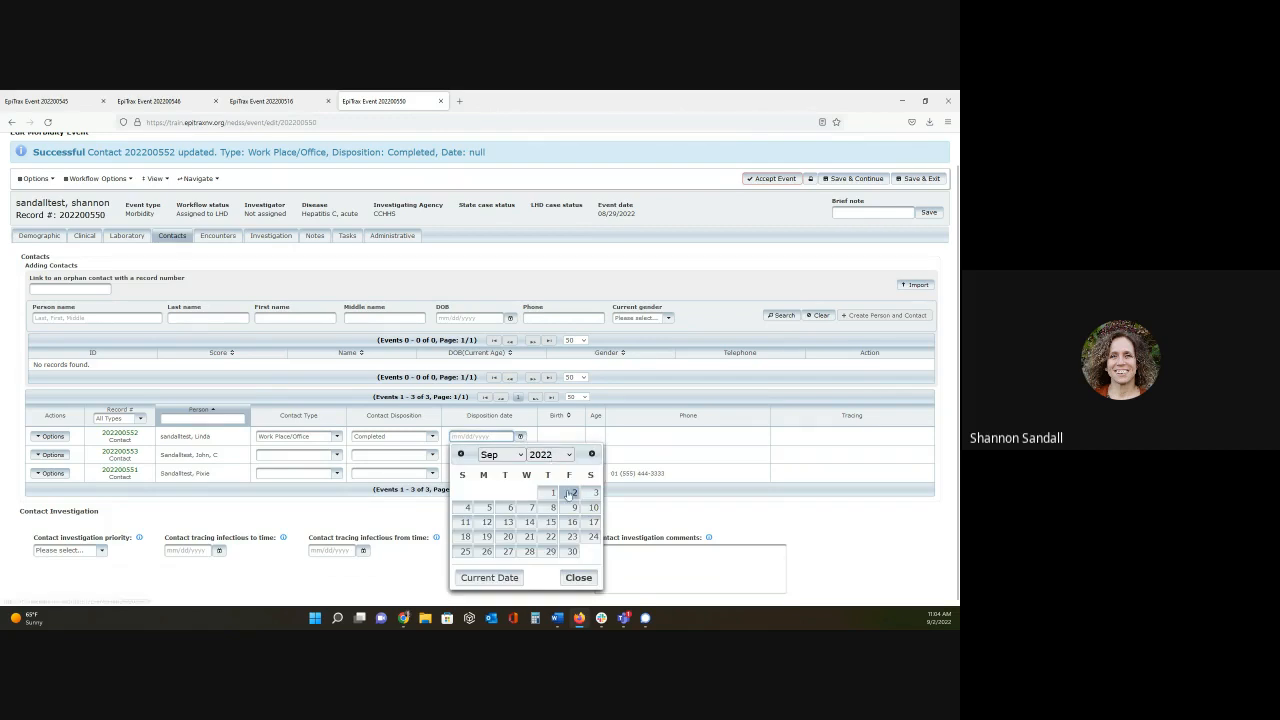
{"action": "left_click", "coordinate": [570, 493]}
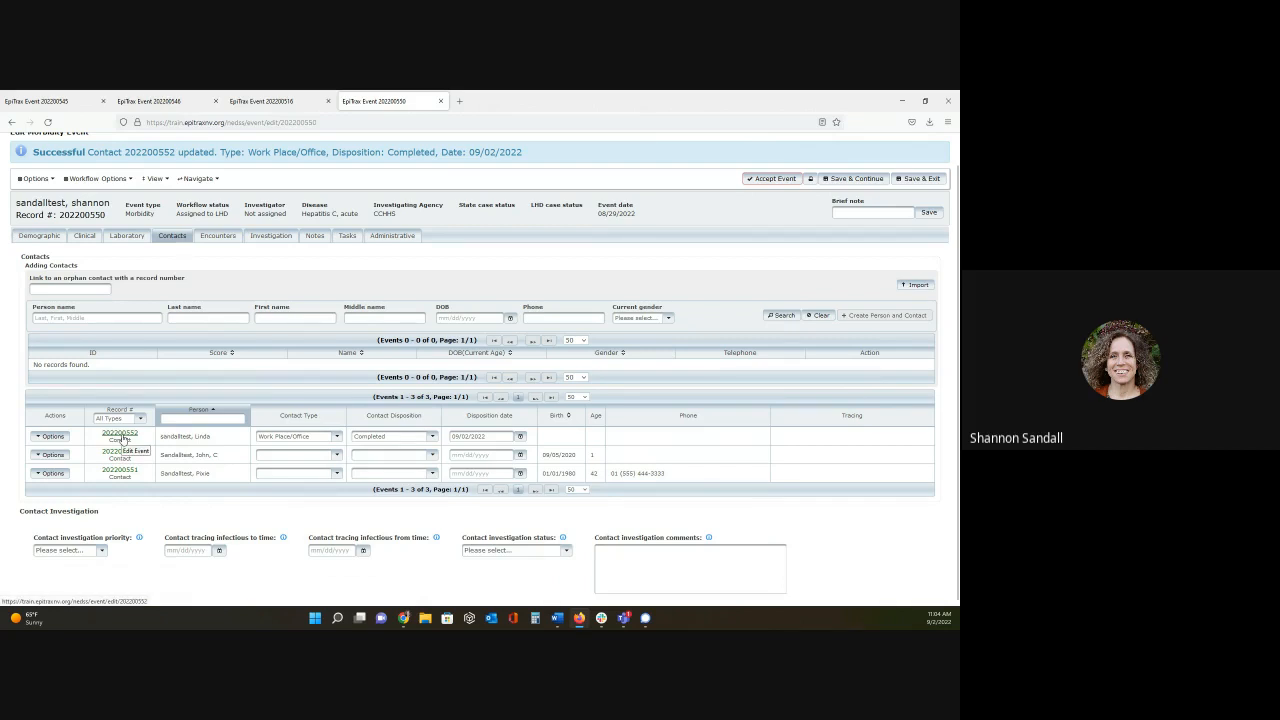
Check the actions available for the first listed contact and open its contact event in a new browser tab.
{"action": "left_click", "coordinate": [52, 437]}
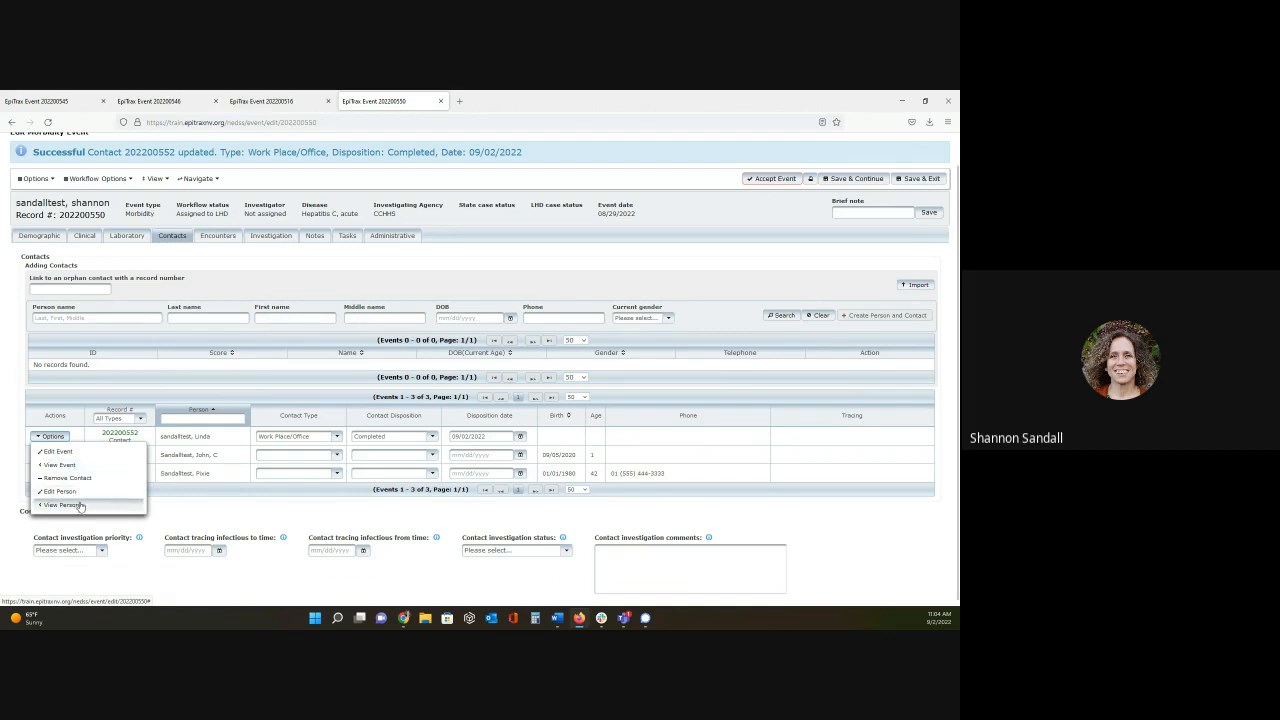
{"action": "left_click", "coordinate": [197, 517]}
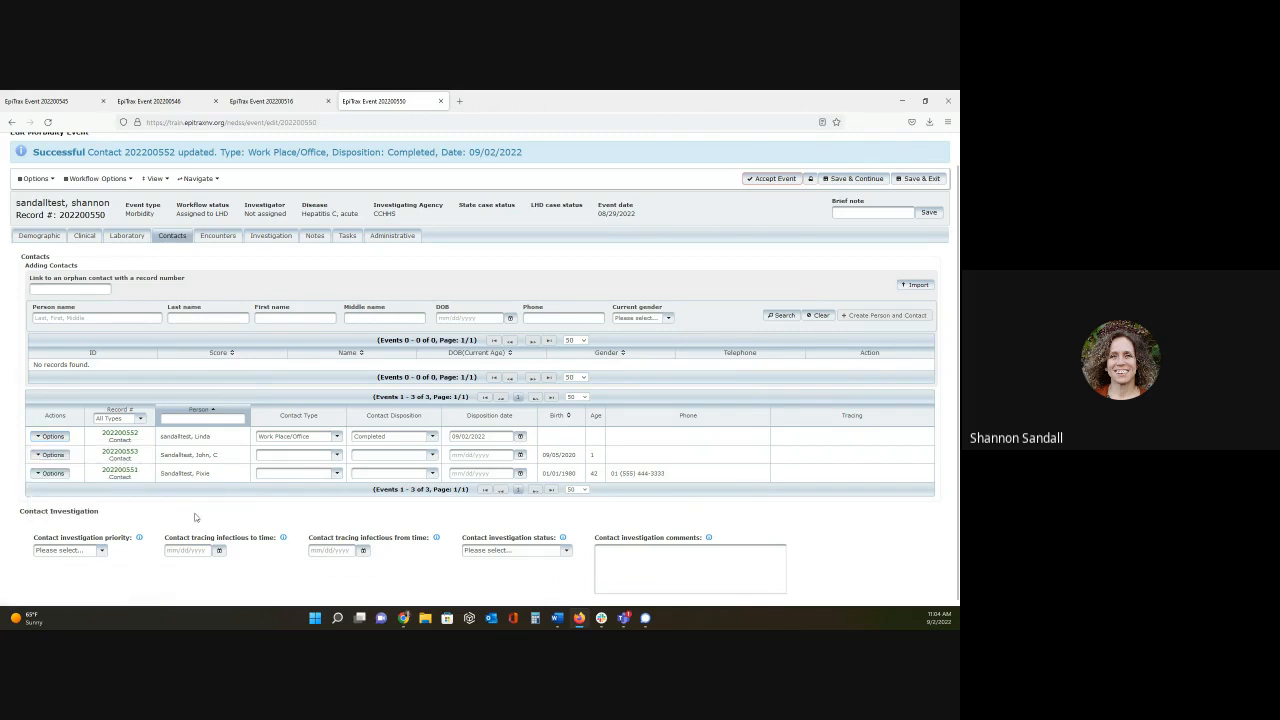
{"action": "right_click", "coordinate": [129, 437]}
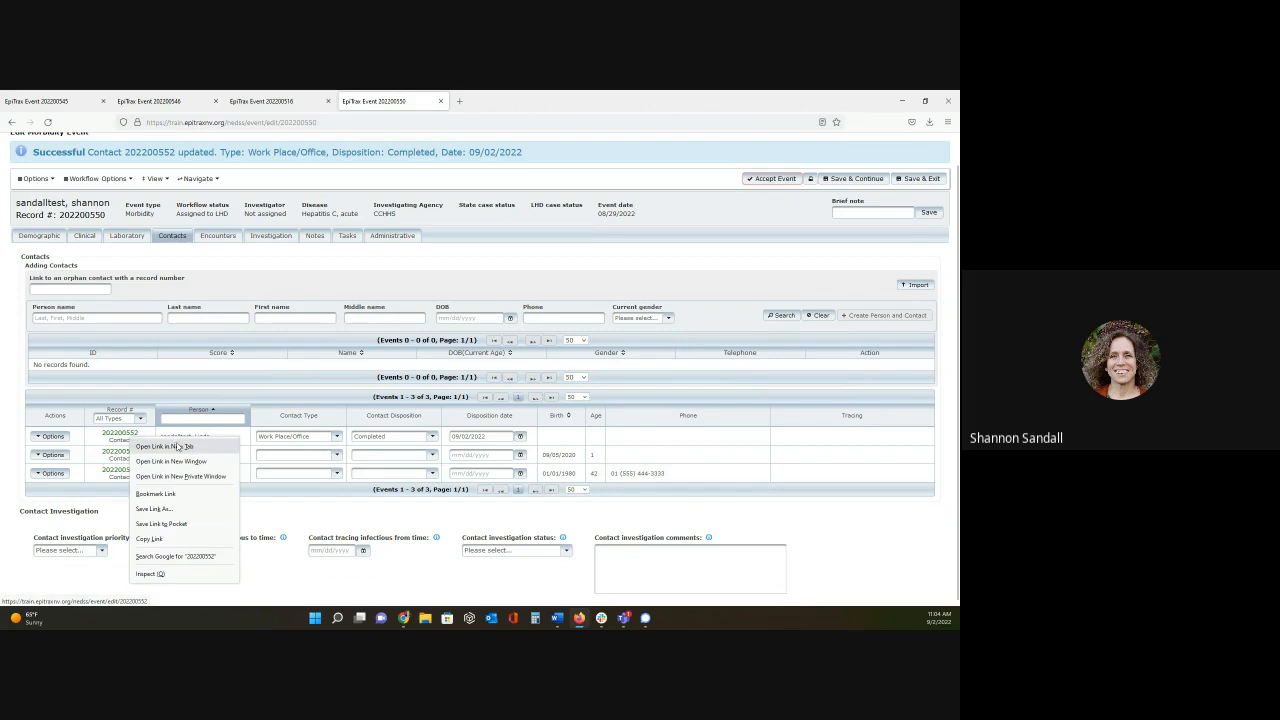
{"action": "left_click", "coordinate": [176, 443]}
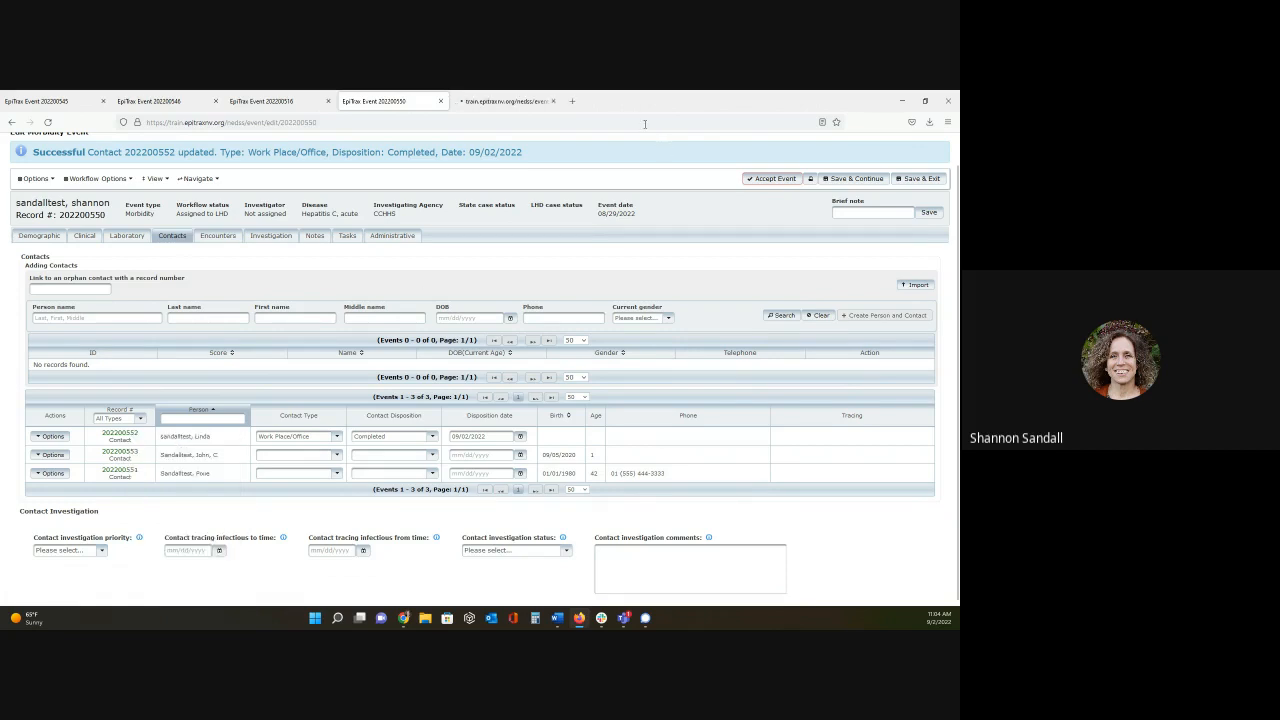
{"action": "left_click", "coordinate": [513, 101]}
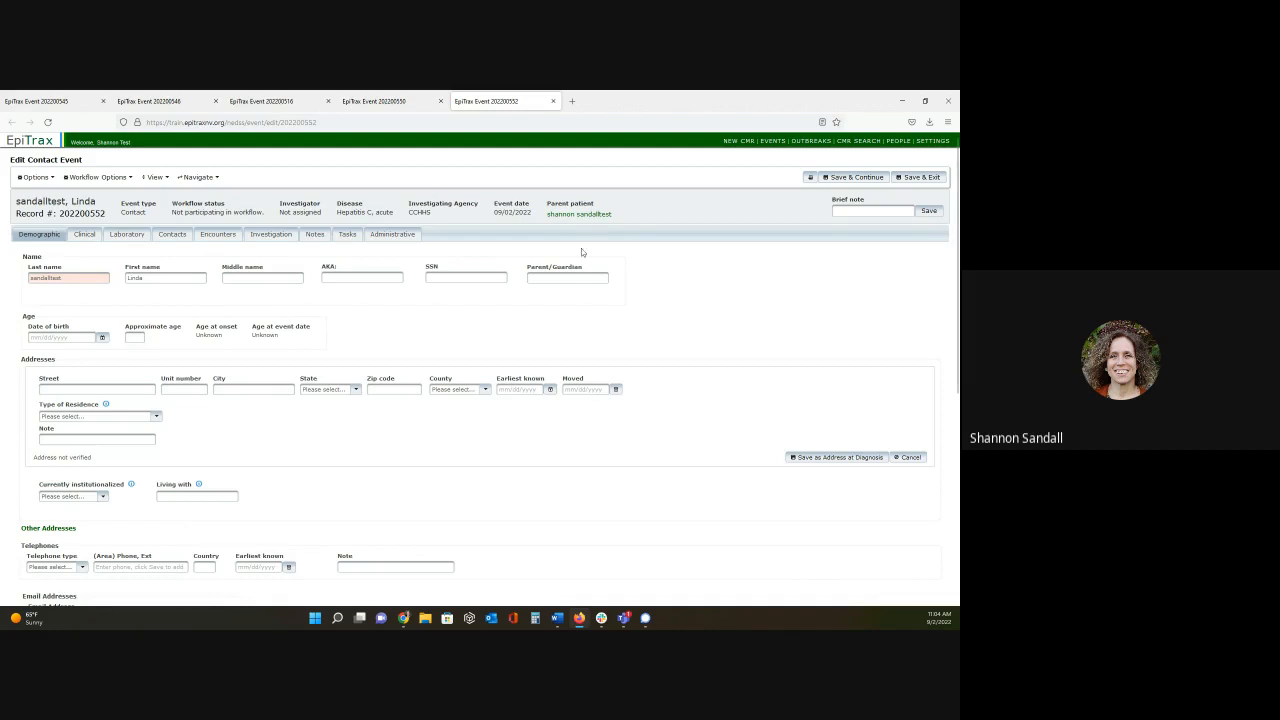
Examine the contact event's demographic page, its Event Info section and the option to promote the contact to morbidity.
{"action": "scroll", "coordinate": [364, 394], "scroll_direction": "down", "scroll_amount": 5}
{"action": "scroll", "coordinate": [364, 394], "scroll_direction": "down", "scroll_amount": 2}
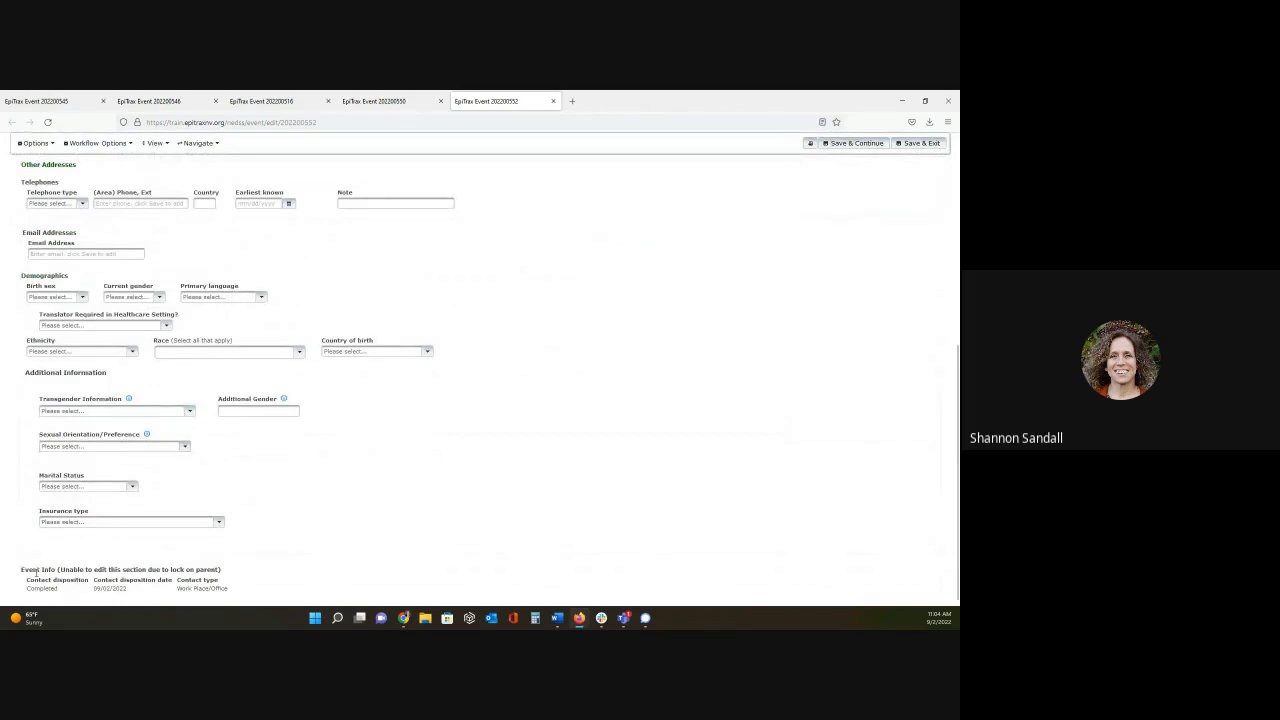
{"action": "left_click_drag", "start_coordinate": [24, 568], "coordinate": [259, 591]}
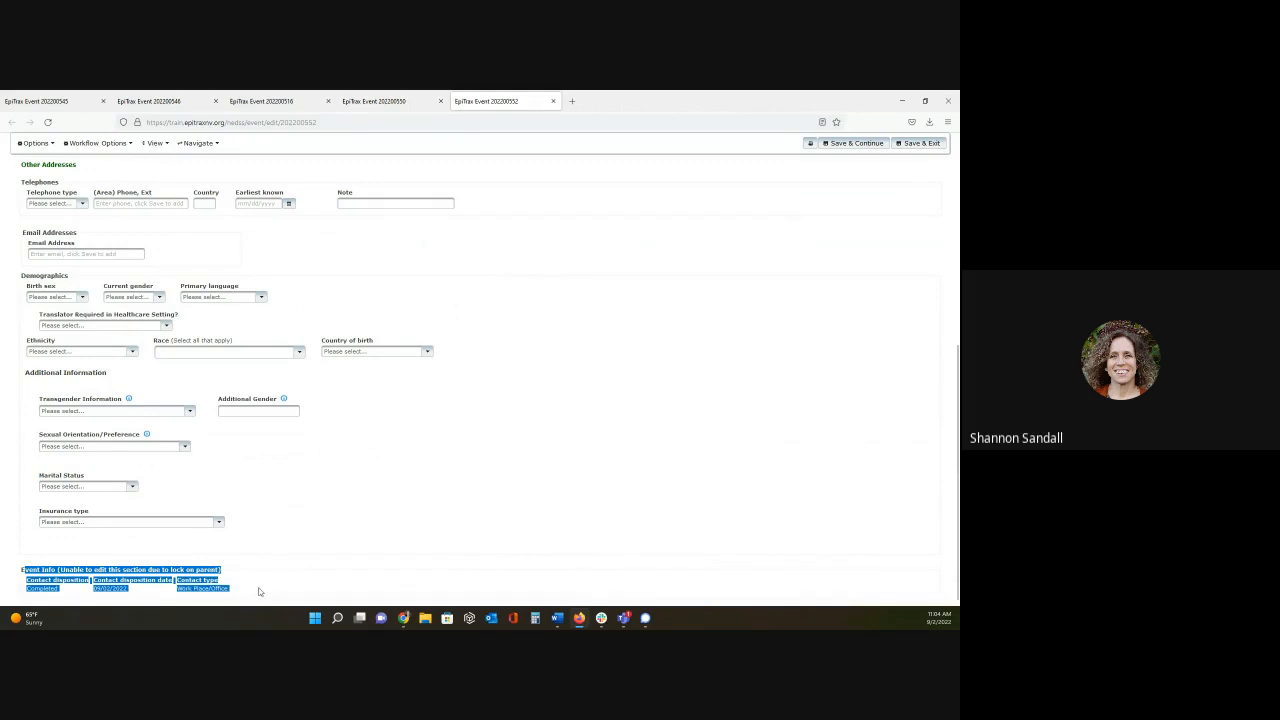
{"action": "left_click", "coordinate": [300, 574]}
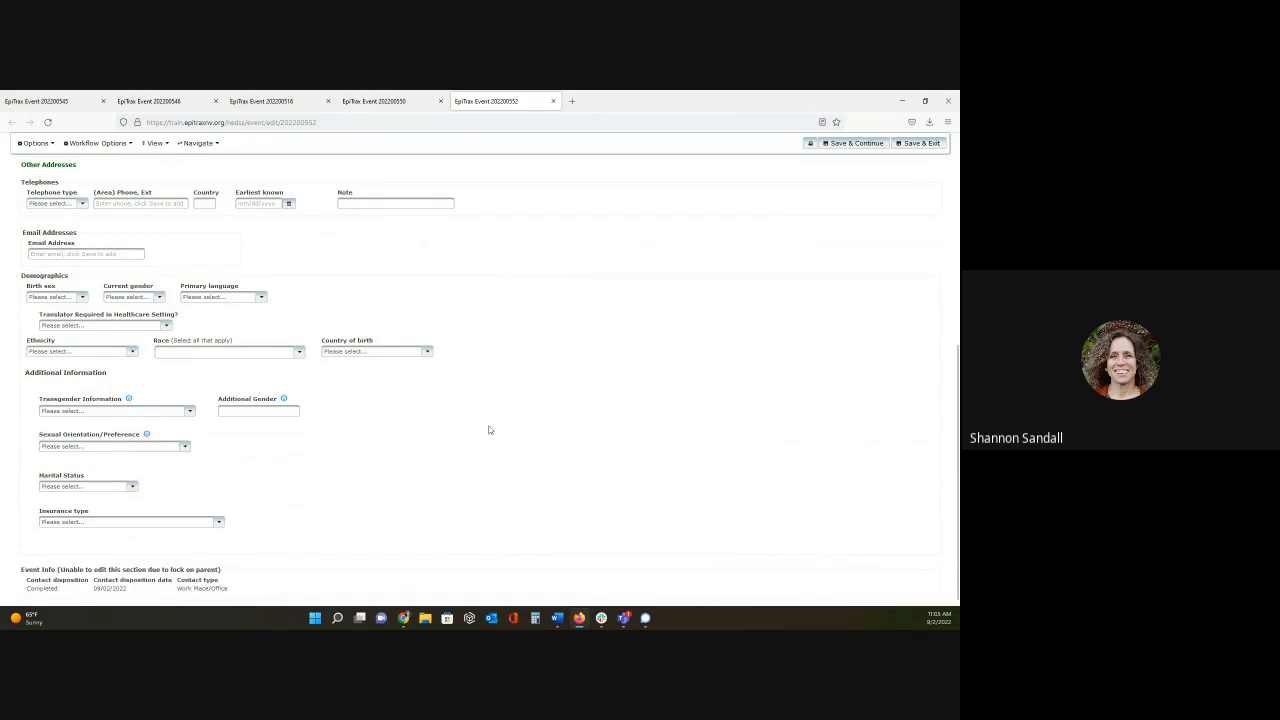
{"action": "scroll", "coordinate": [490, 431], "scroll_direction": "up", "scroll_amount": 2}
{"action": "scroll", "coordinate": [493, 429], "scroll_direction": "up", "scroll_amount": 3}
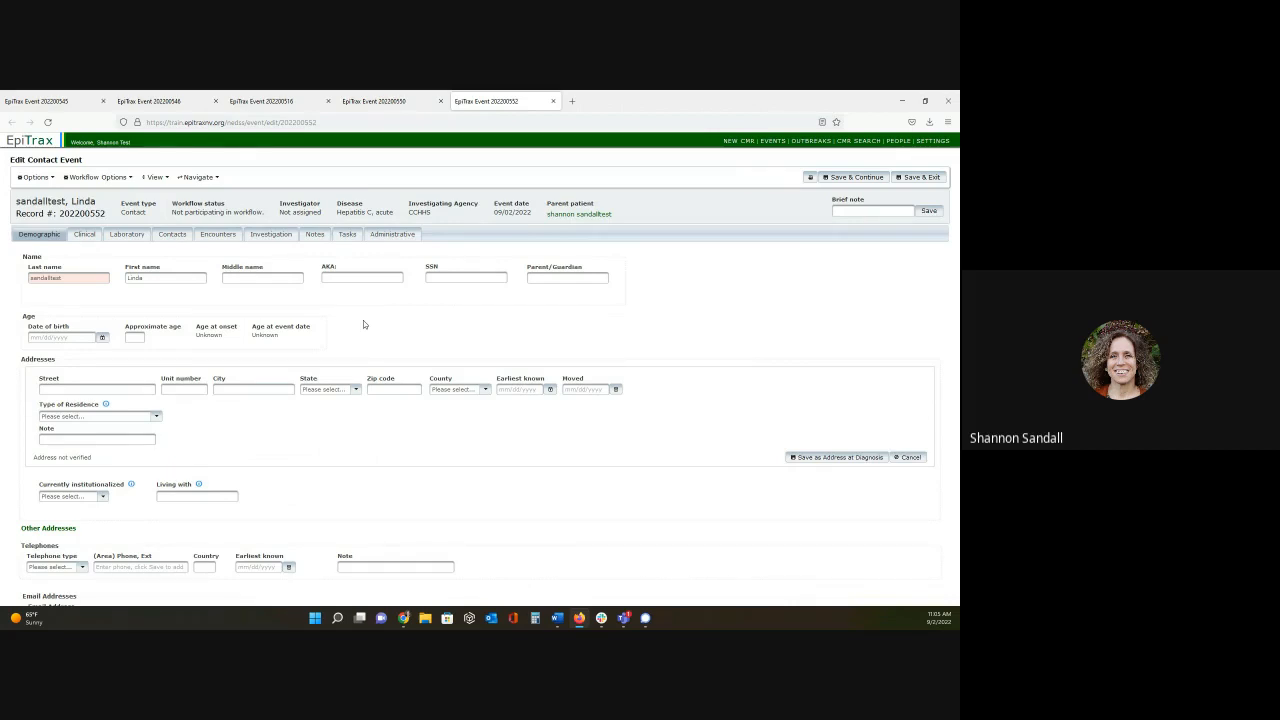
{"action": "left_click", "coordinate": [46, 180]}
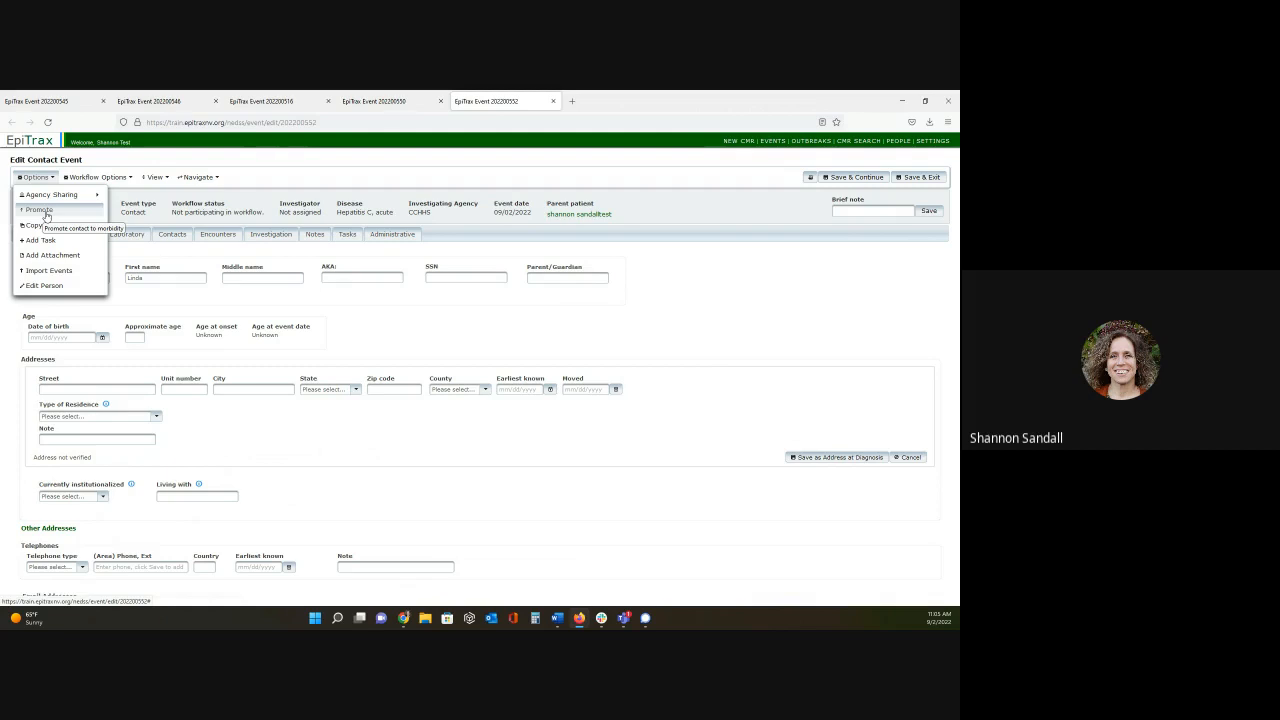
{"action": "left_click", "coordinate": [545, 342]}
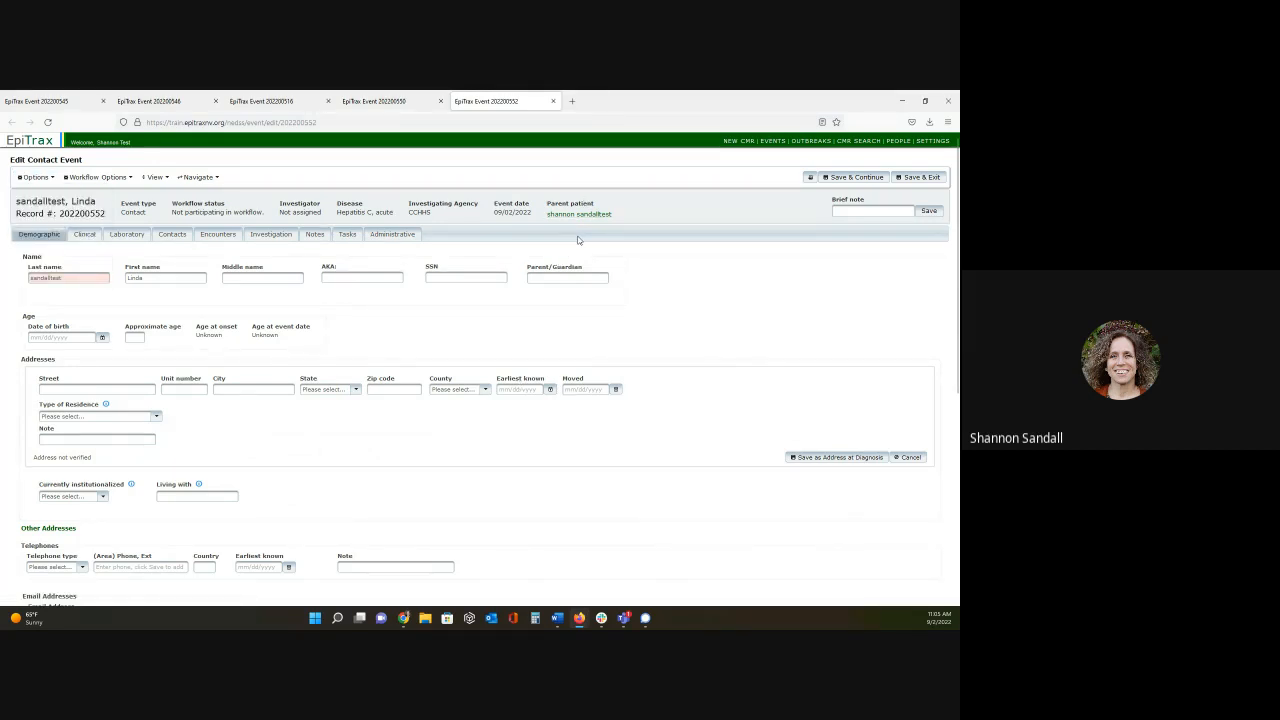
Start a new encounter on the parent morbidity event and look through the available investigators.
{"action": "left_click", "coordinate": [370, 102]}
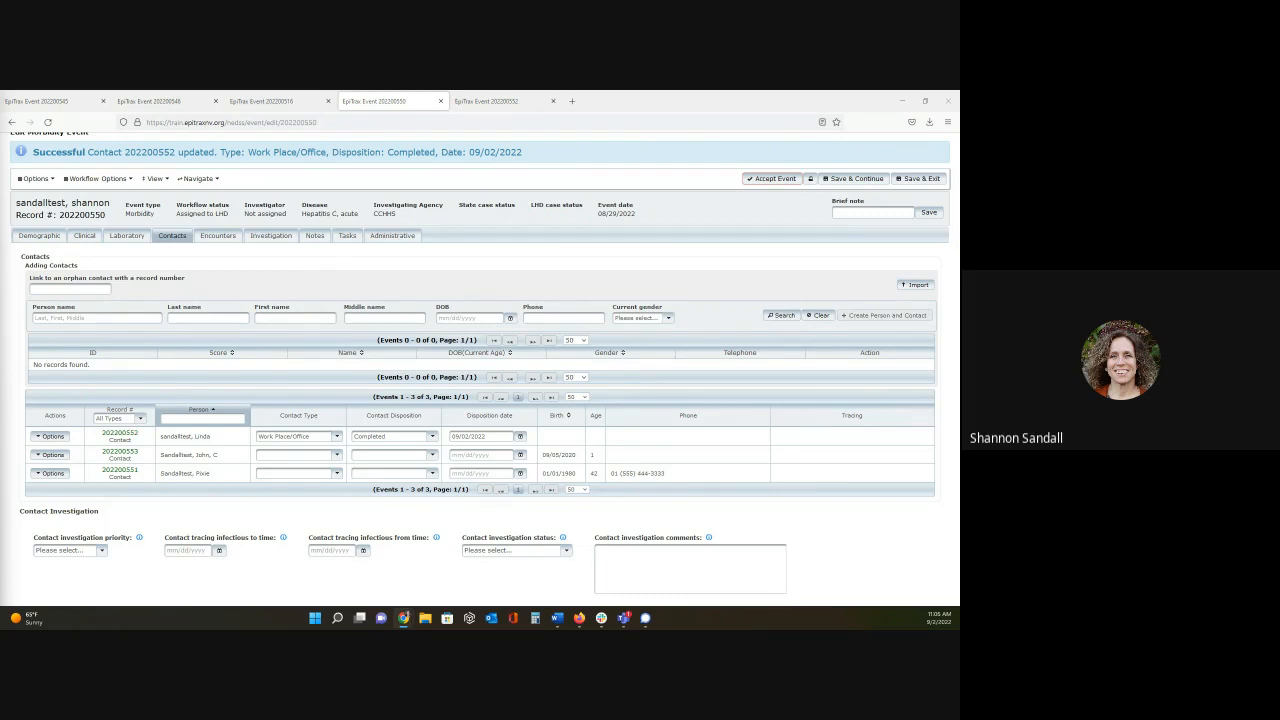
{"action": "left_click", "coordinate": [218, 236]}
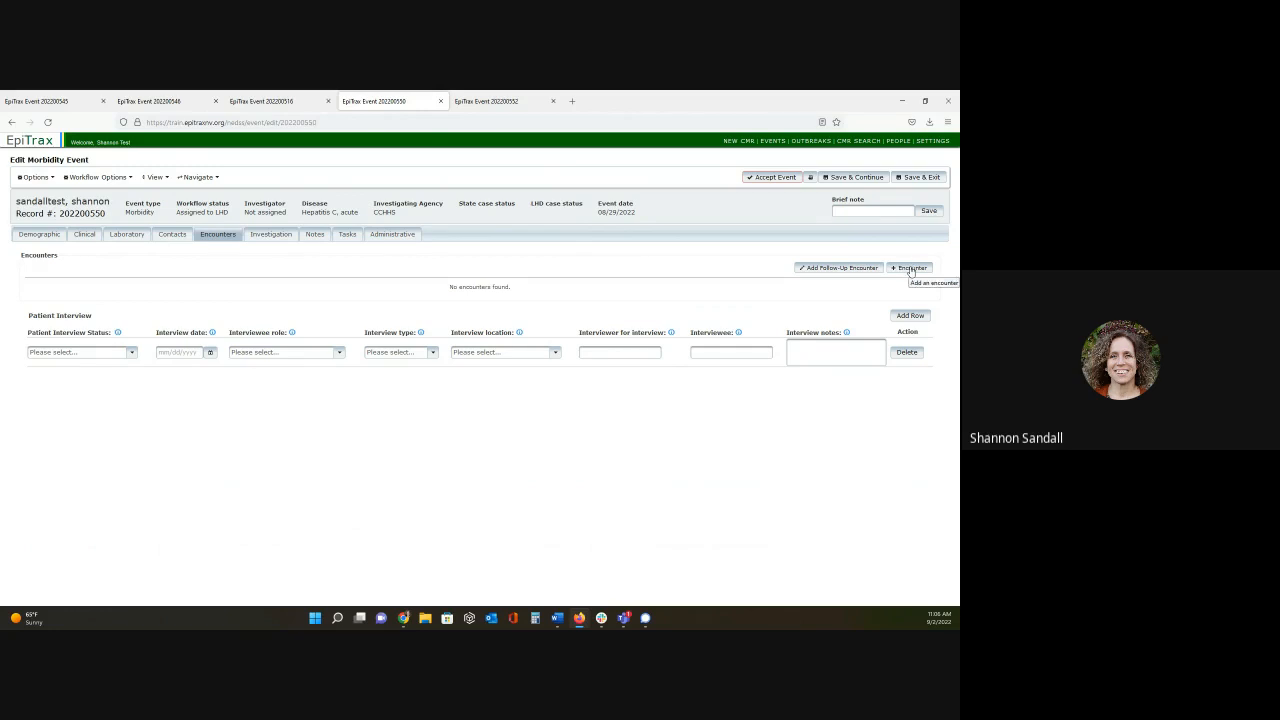
{"action": "left_click", "coordinate": [924, 269]}
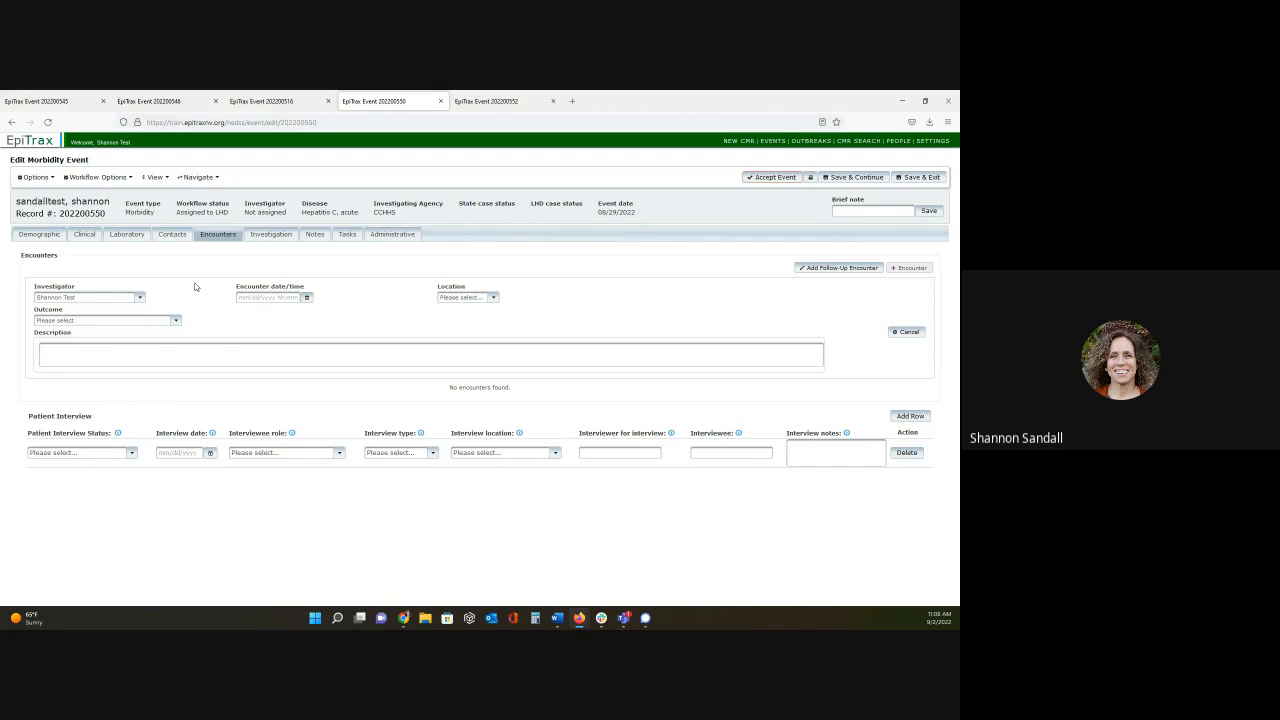
{"action": "left_click", "coordinate": [140, 297]}
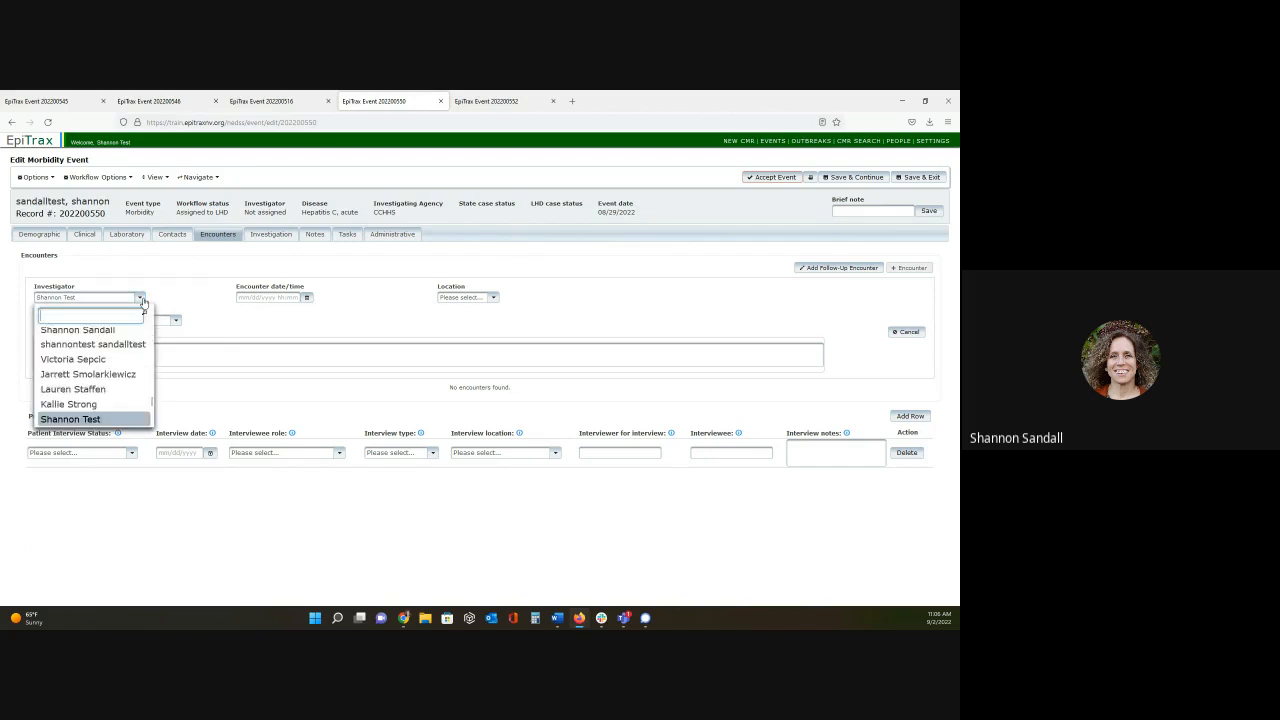
{"action": "left_click", "coordinate": [202, 294]}
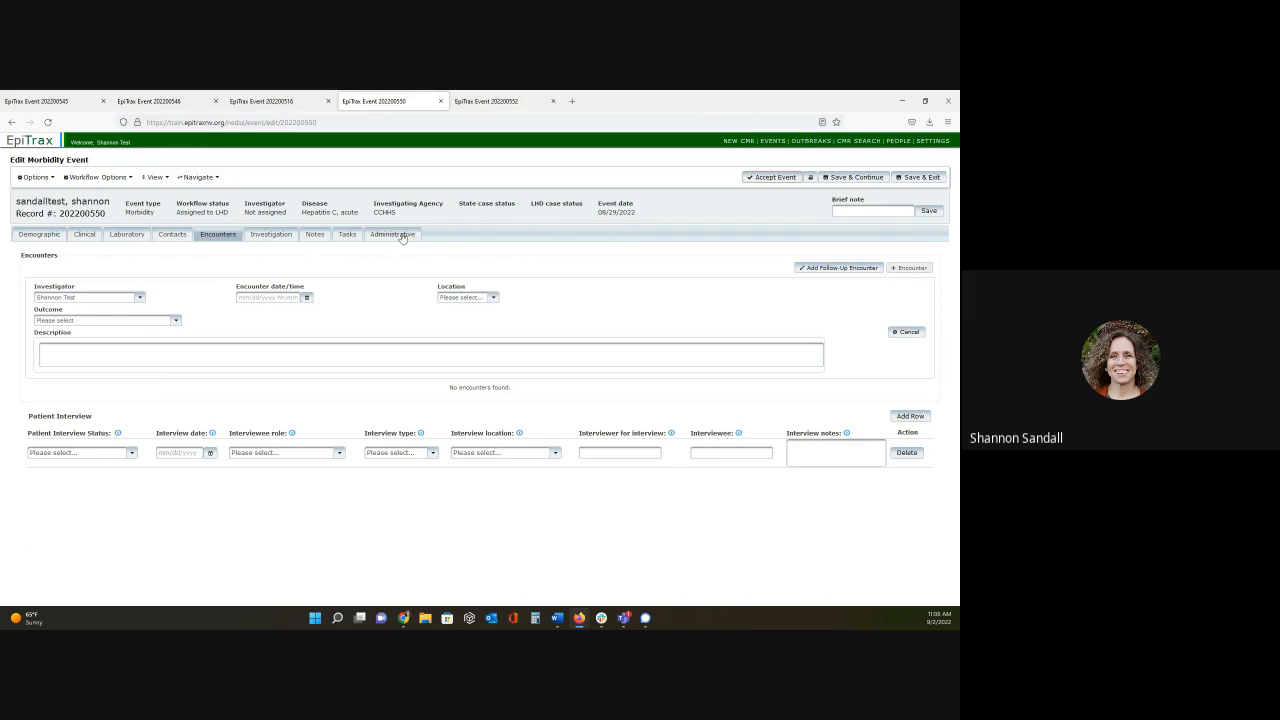
Set the new encounter's location to Clinic and its date and time to 09/02/2022 07:31.
{"action": "left_click", "coordinate": [493, 298]}
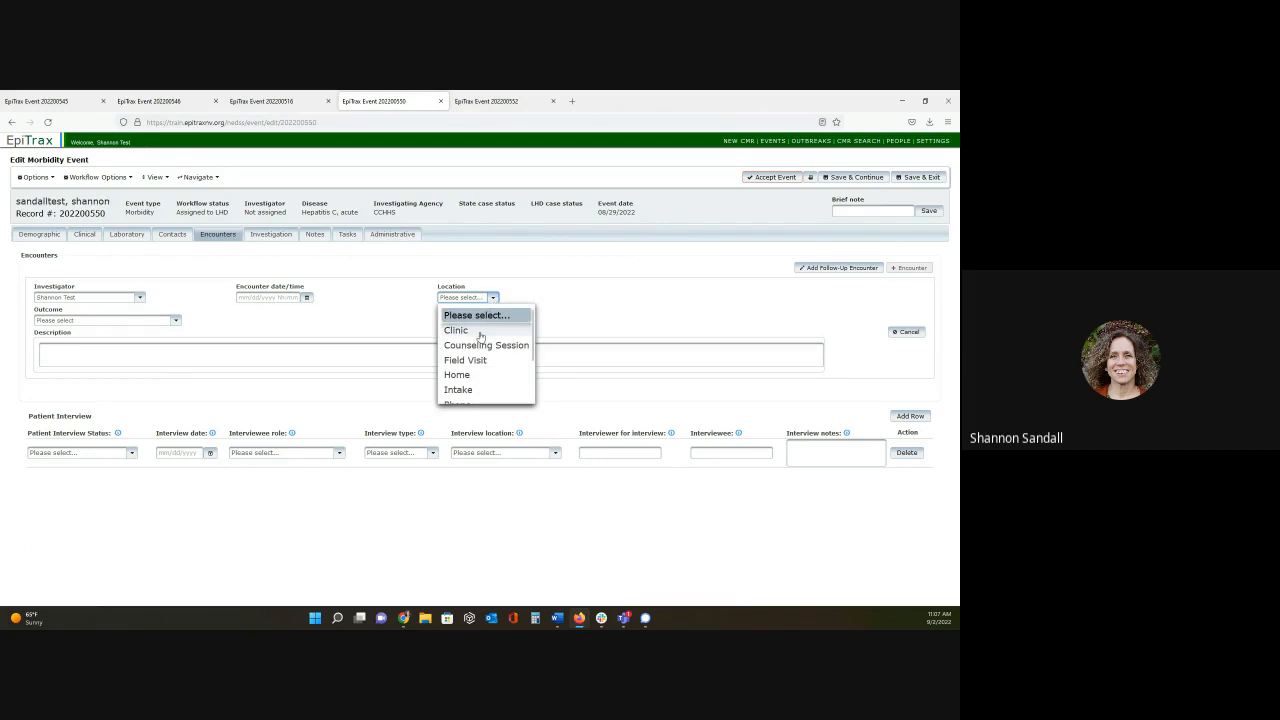
{"action": "left_click", "coordinate": [478, 331]}
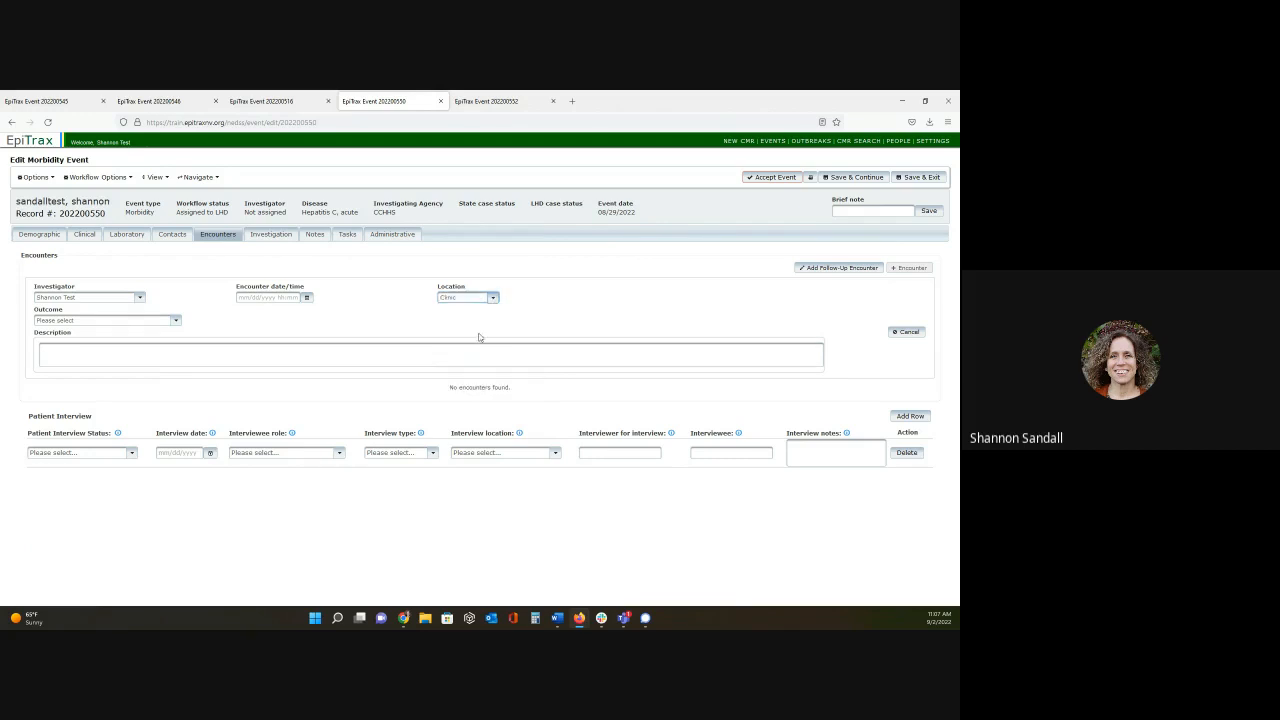
{"action": "left_click", "coordinate": [306, 298]}
{"action": "left_click", "coordinate": [359, 356]}
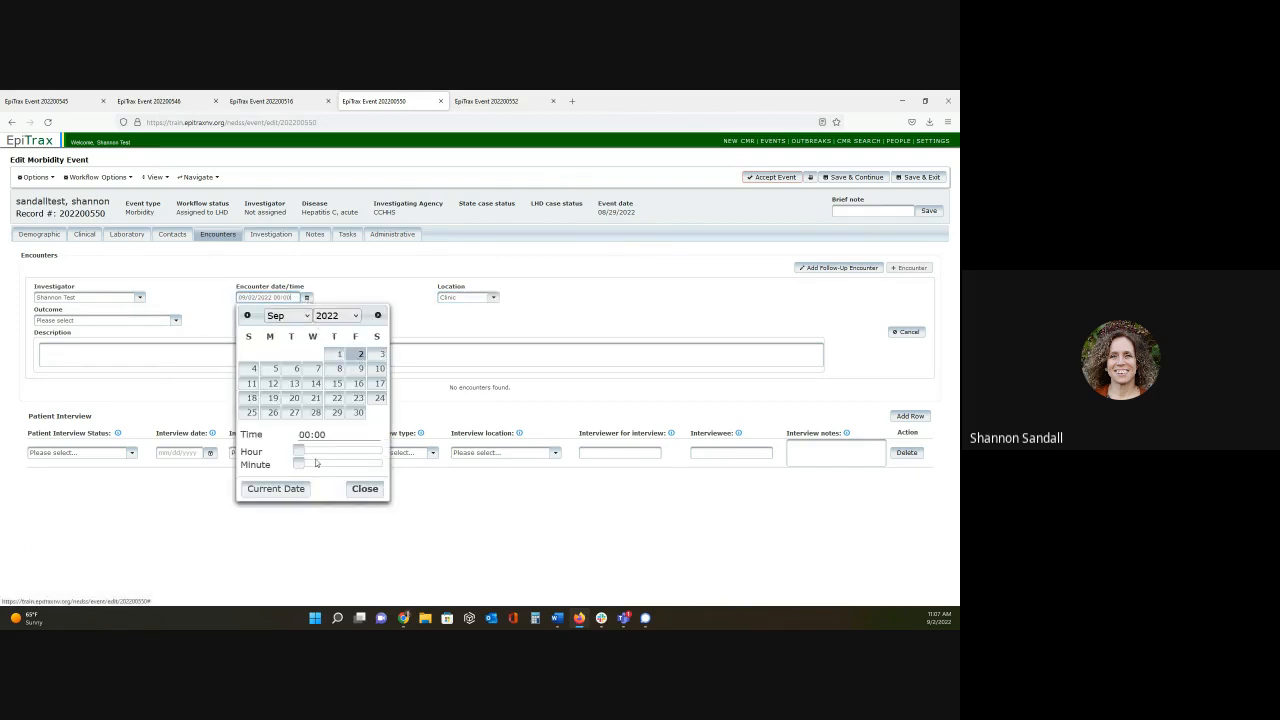
{"action": "left_click_drag", "start_coordinate": [299, 451], "coordinate": [345, 465]}
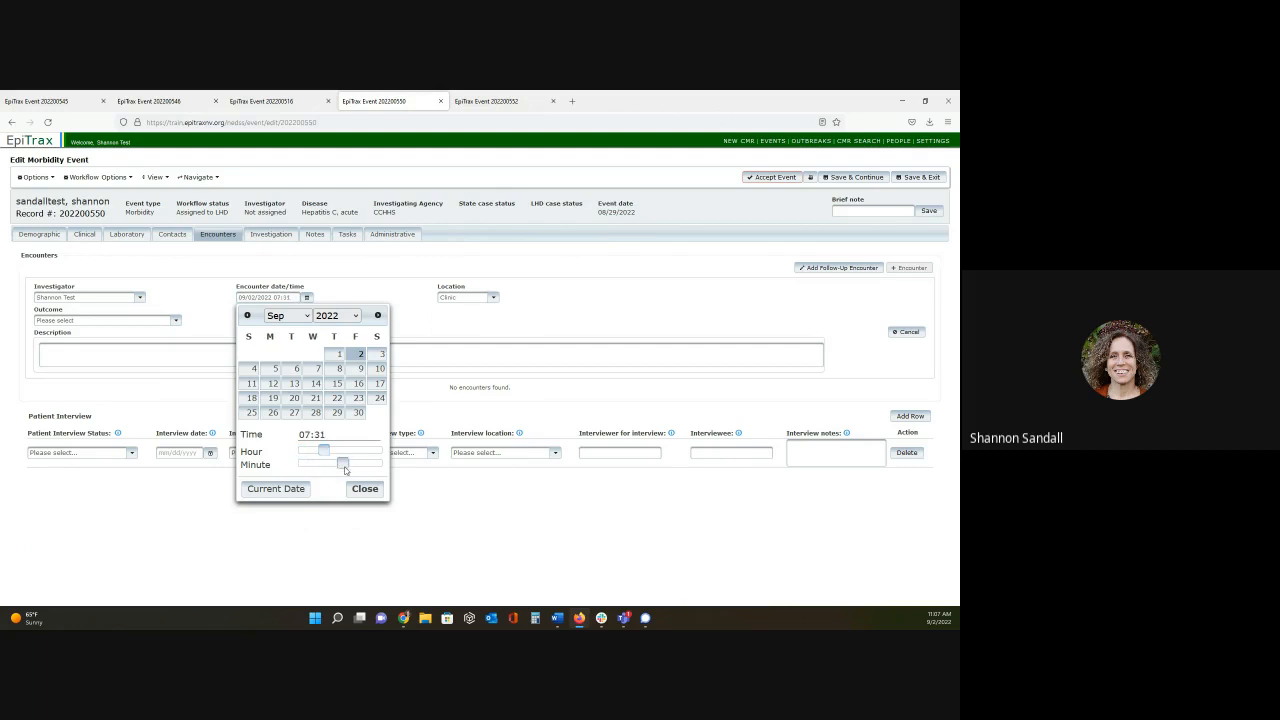
{"action": "left_click", "coordinate": [365, 490]}
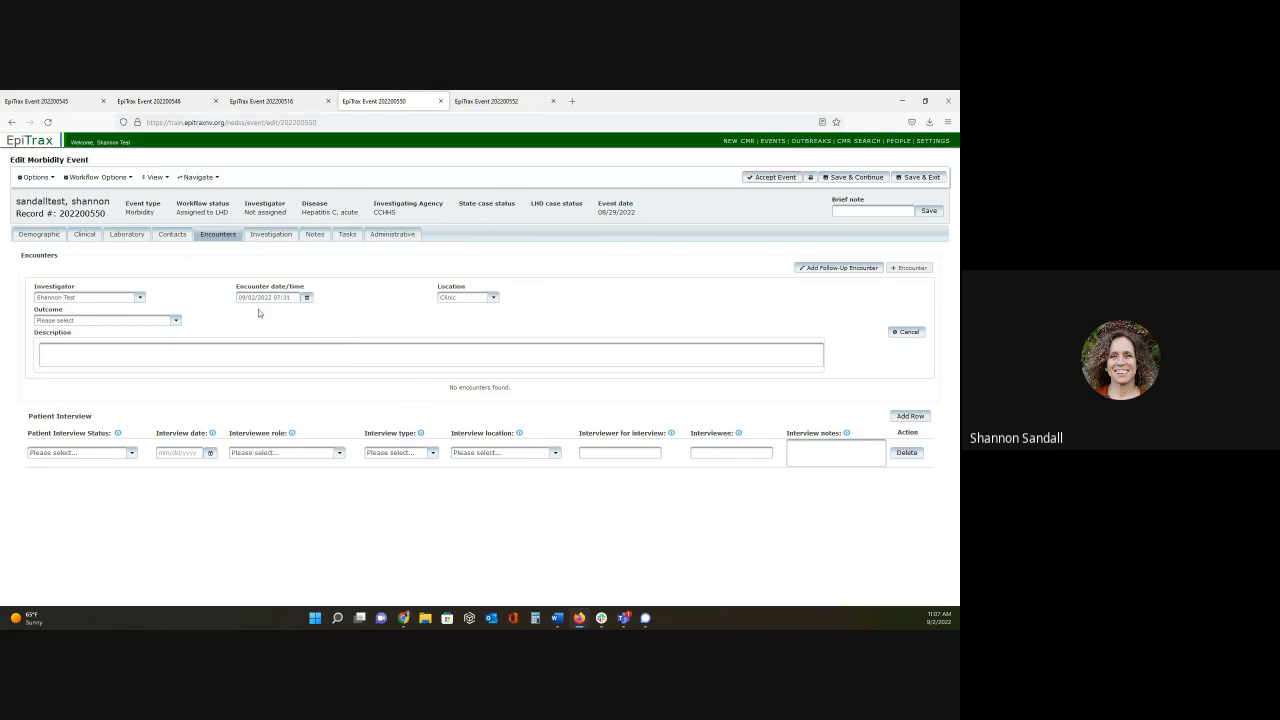
Set the encounter's outcome to Scheduled Interview, enter "My description" as its description, and save the event without leaving it.
{"action": "left_click", "coordinate": [71, 321]}
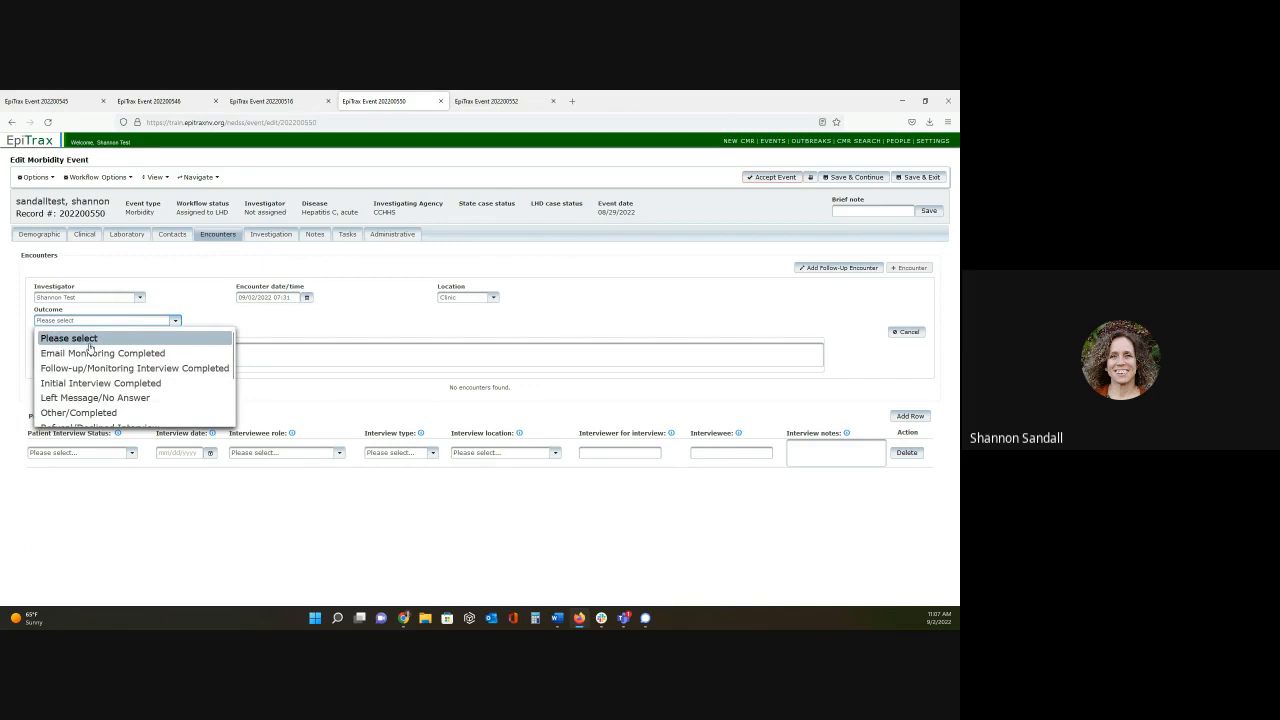
{"action": "scroll", "coordinate": [95, 355], "scroll_direction": "down", "scroll_amount": 2}
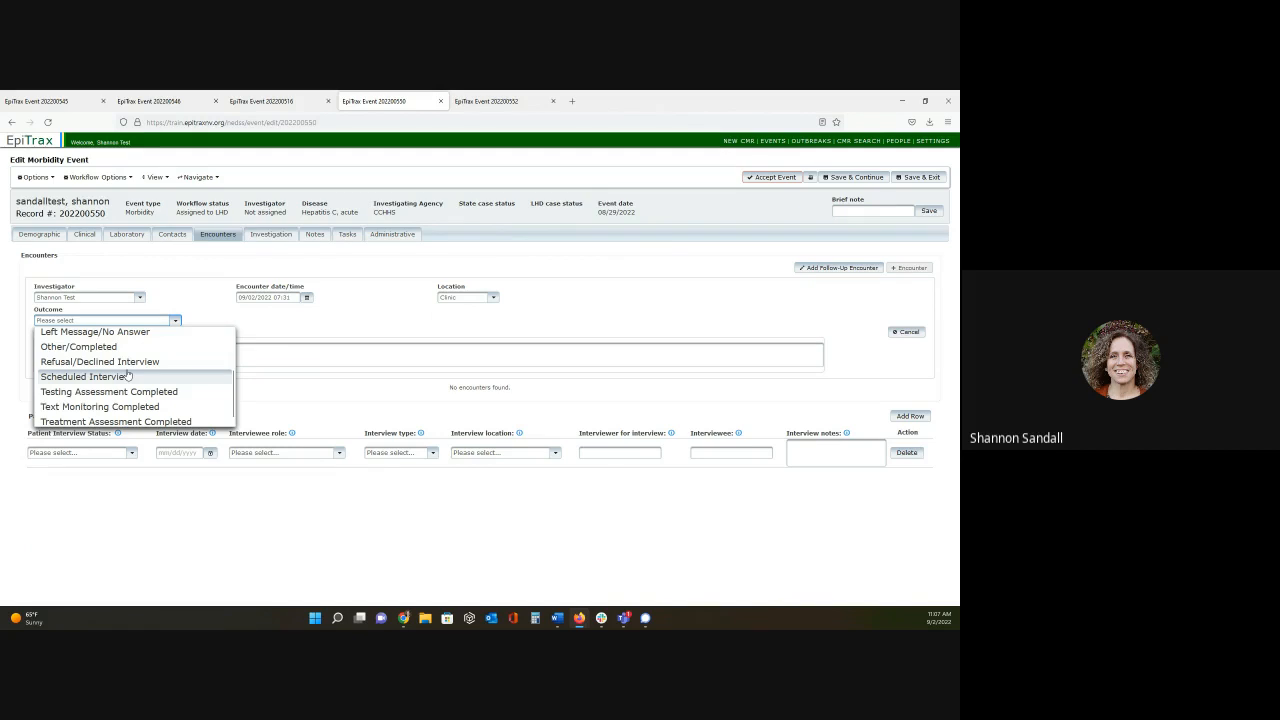
{"action": "left_click", "coordinate": [128, 376]}
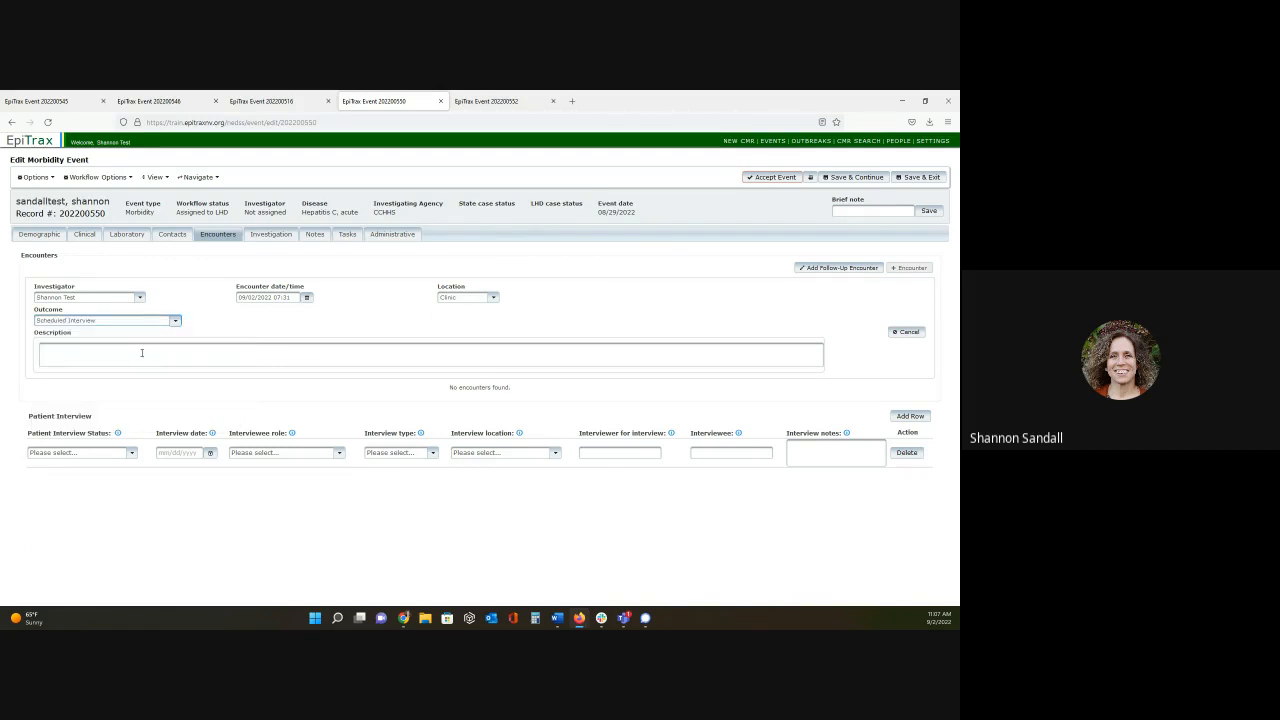
{"action": "left_click", "coordinate": [141, 352]}
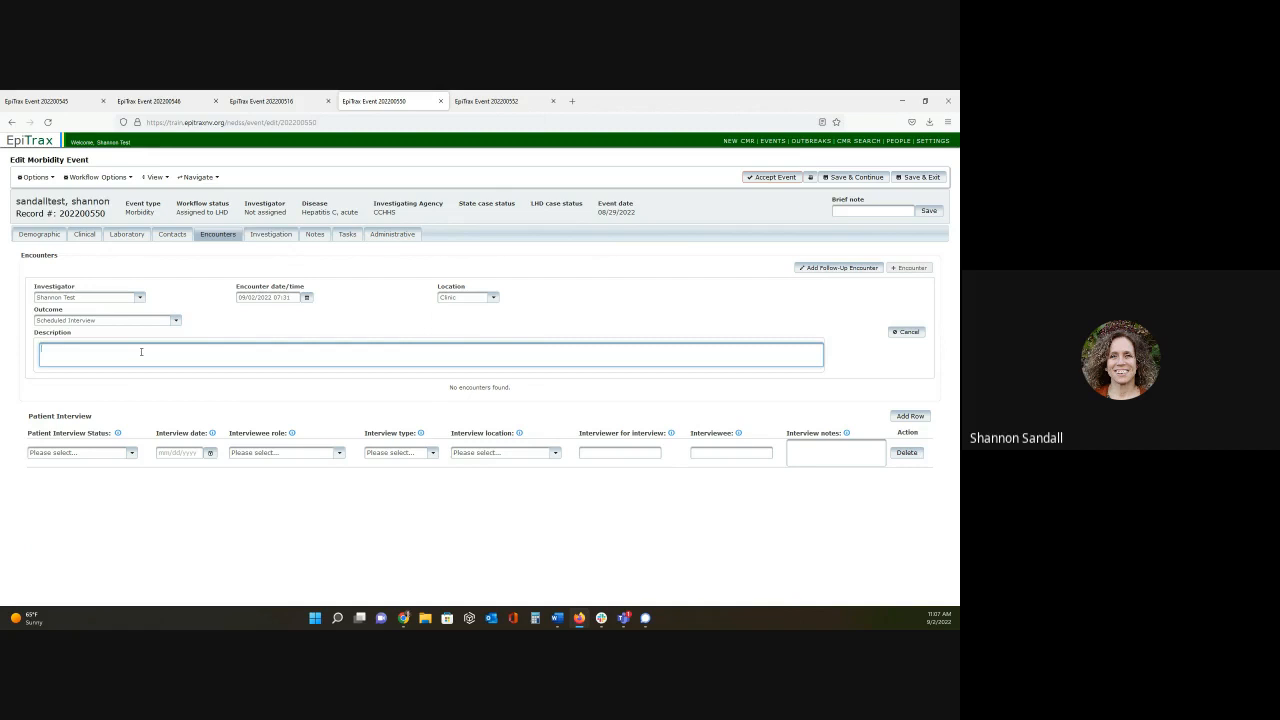
{"action": "type", "text": "My description"}
{"action": "left_click", "coordinate": [857, 178]}
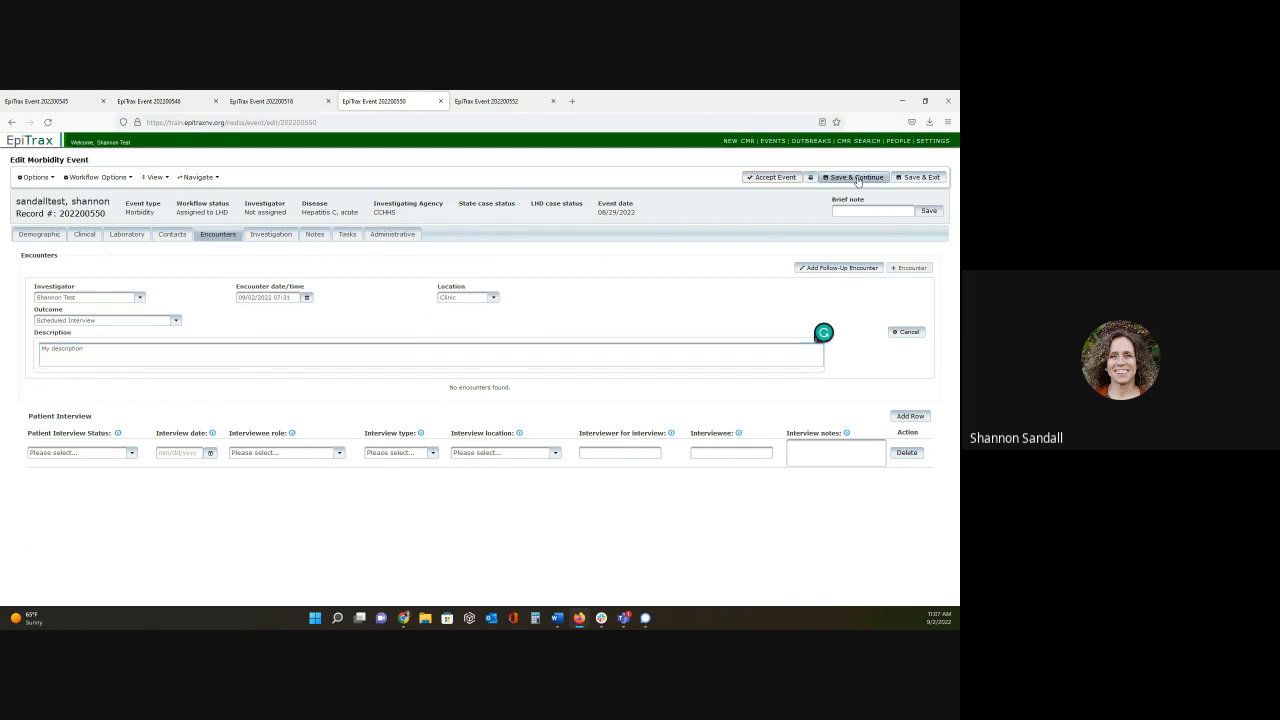
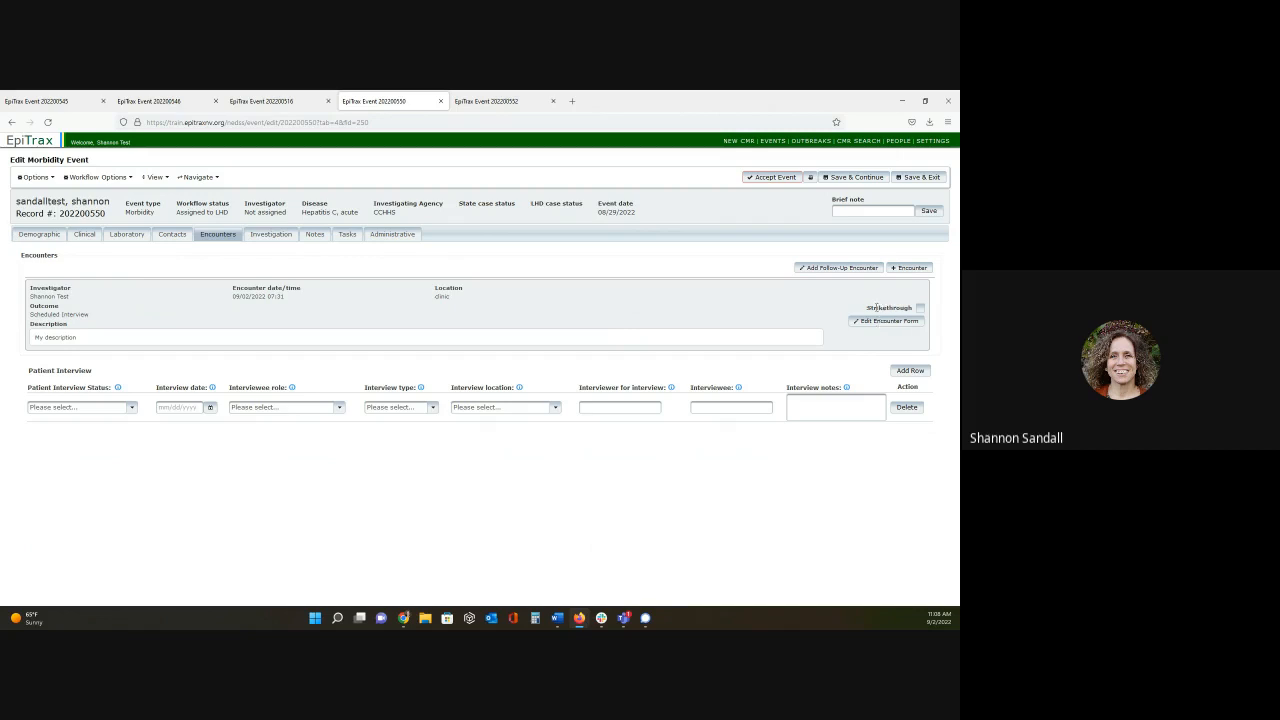
Add a follow-up encounter to the event, dated 09/02/2022 07:33 with Intake as its location.
{"action": "left_click", "coordinate": [852, 268]}
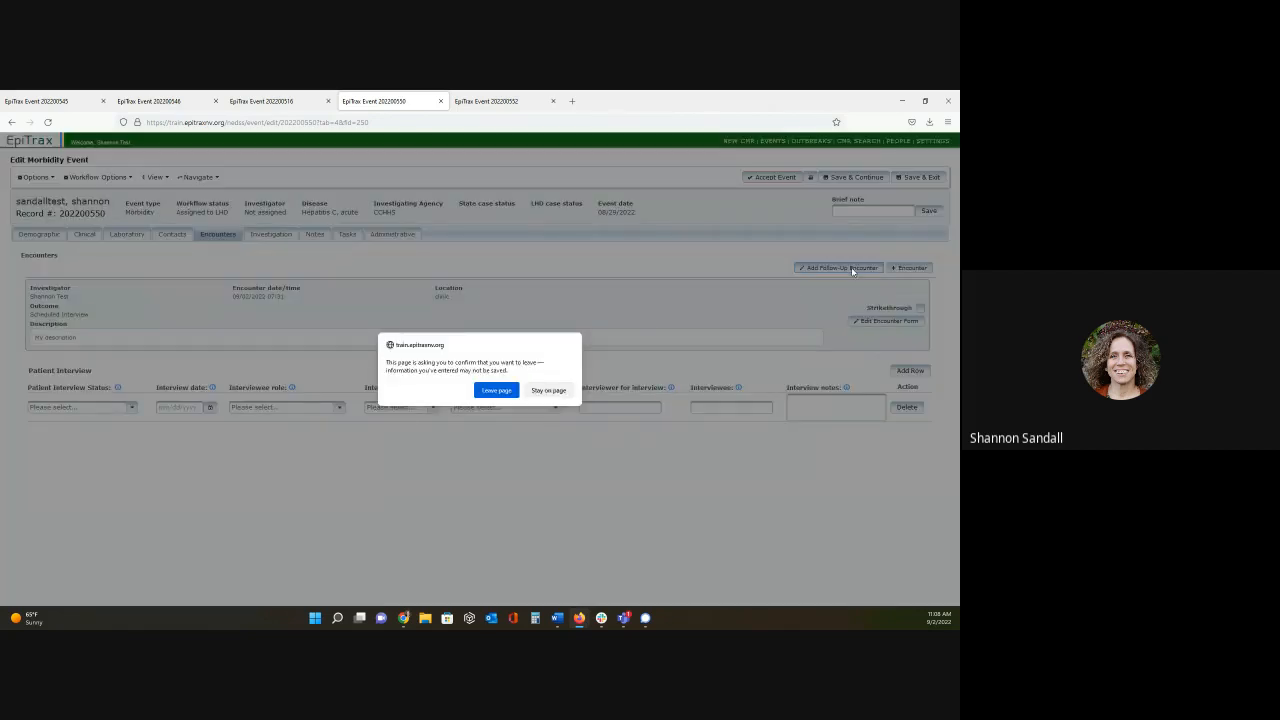
{"action": "left_click", "coordinate": [497, 390]}
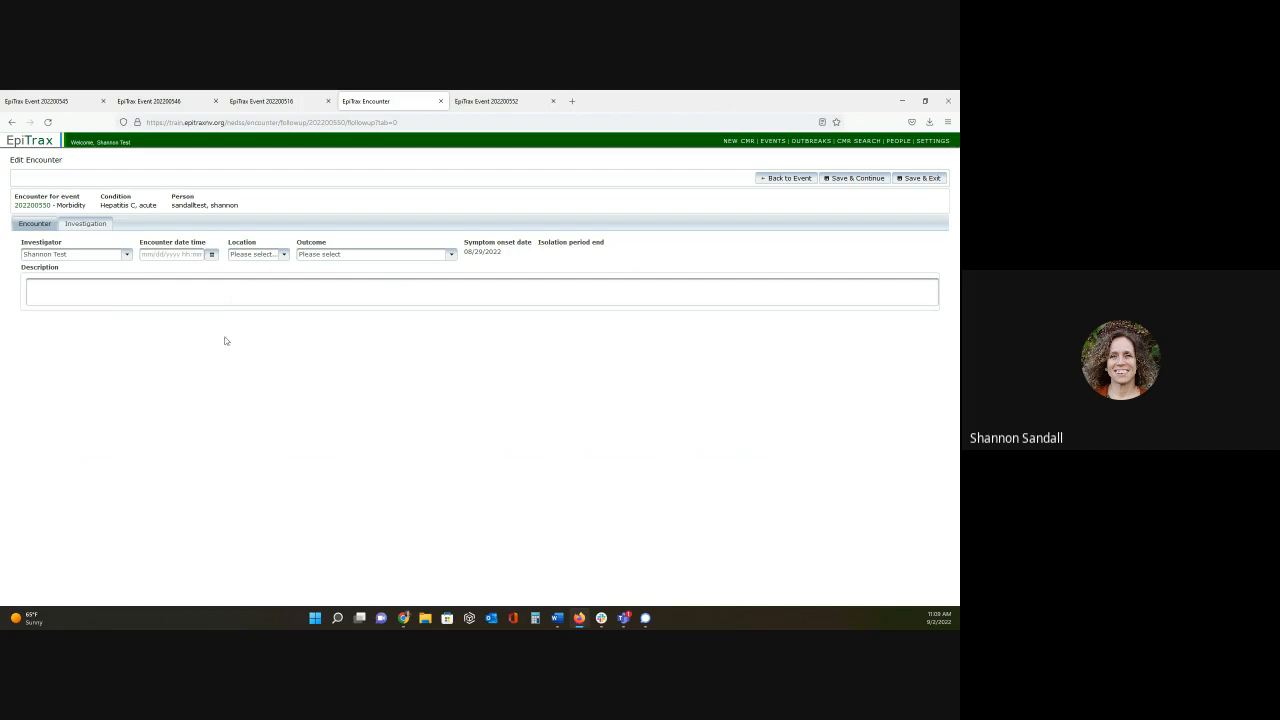
{"action": "left_click", "coordinate": [211, 255]}
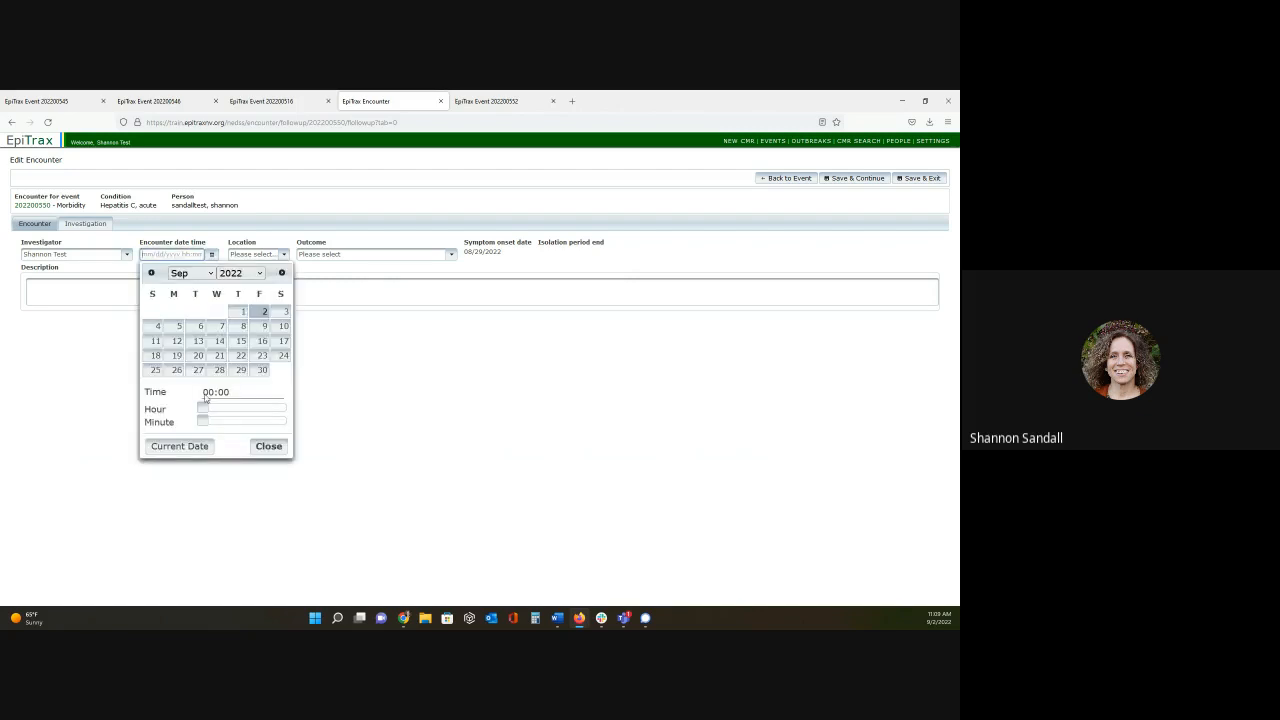
{"action": "left_click_drag", "start_coordinate": [203, 408], "coordinate": [250, 421]}
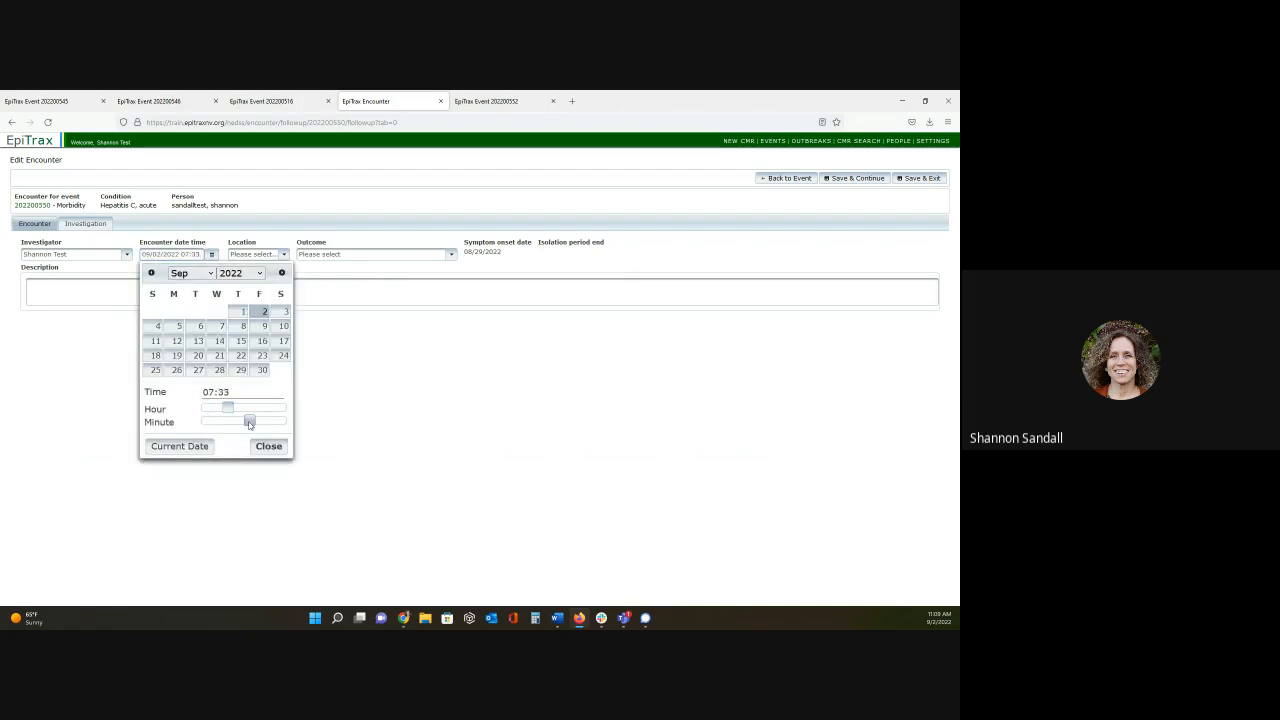
{"action": "left_click", "coordinate": [284, 256]}
{"action": "left_click", "coordinate": [271, 346]}
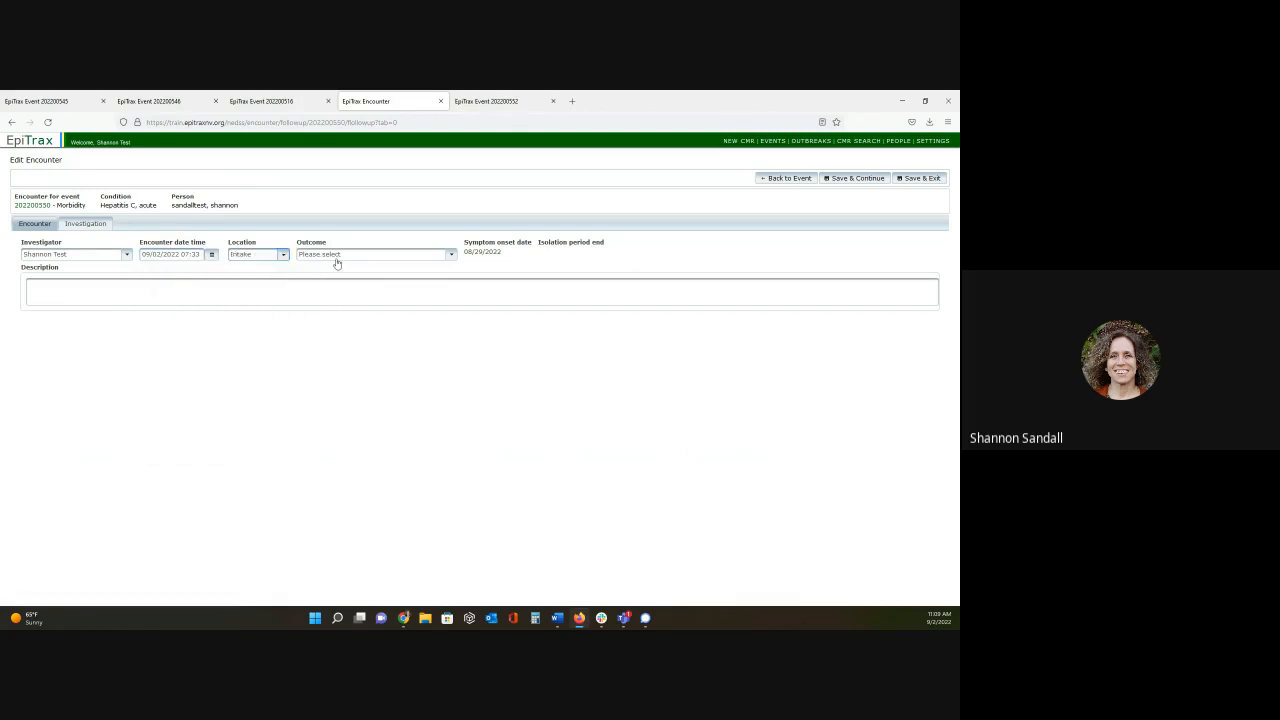
Set the follow-up encounter's outcome to Initial Interview Completed, describe it as "jopufu", and save it from its investigation page.
{"action": "left_click", "coordinate": [337, 256]}
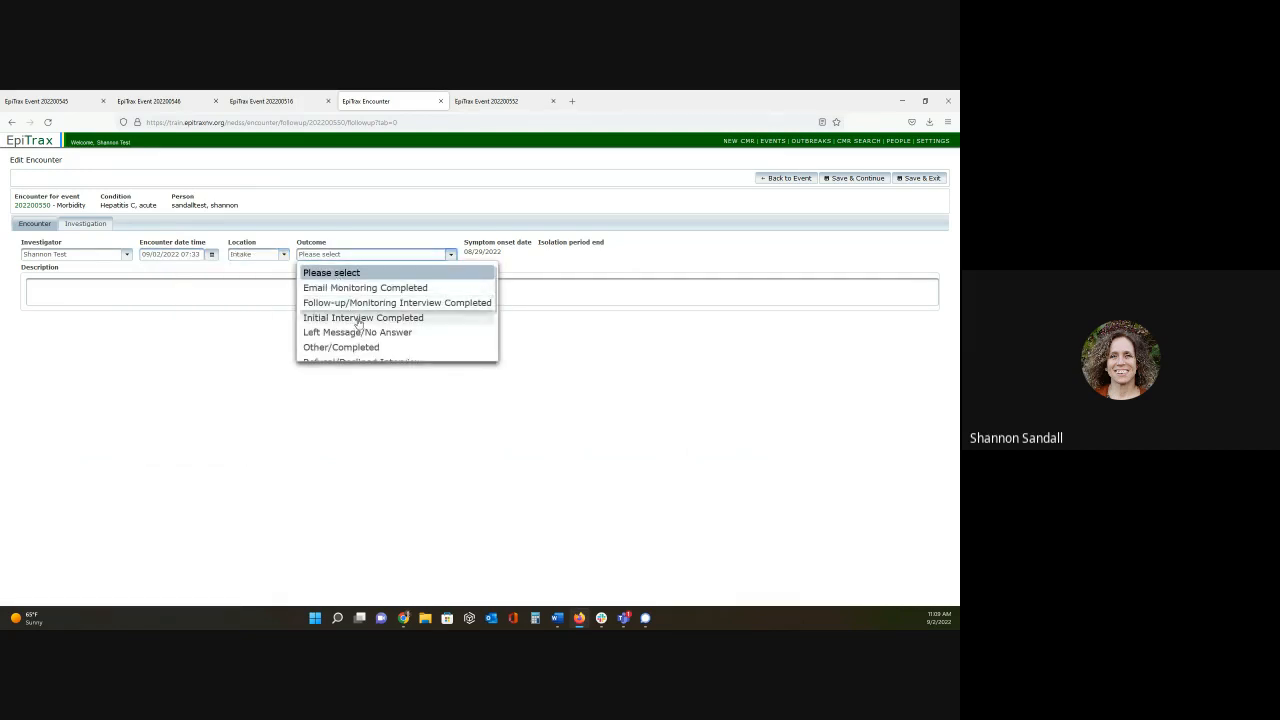
{"action": "left_click", "coordinate": [355, 317]}
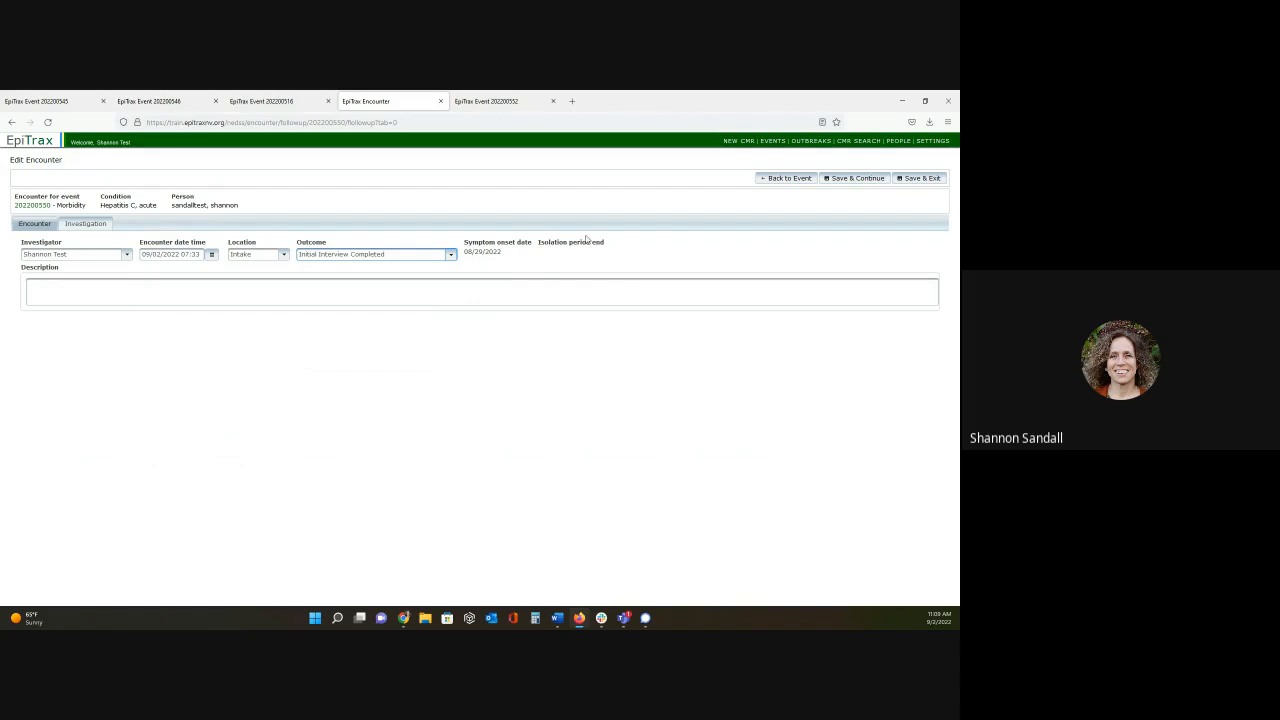
{"action": "left_click", "coordinate": [420, 294]}
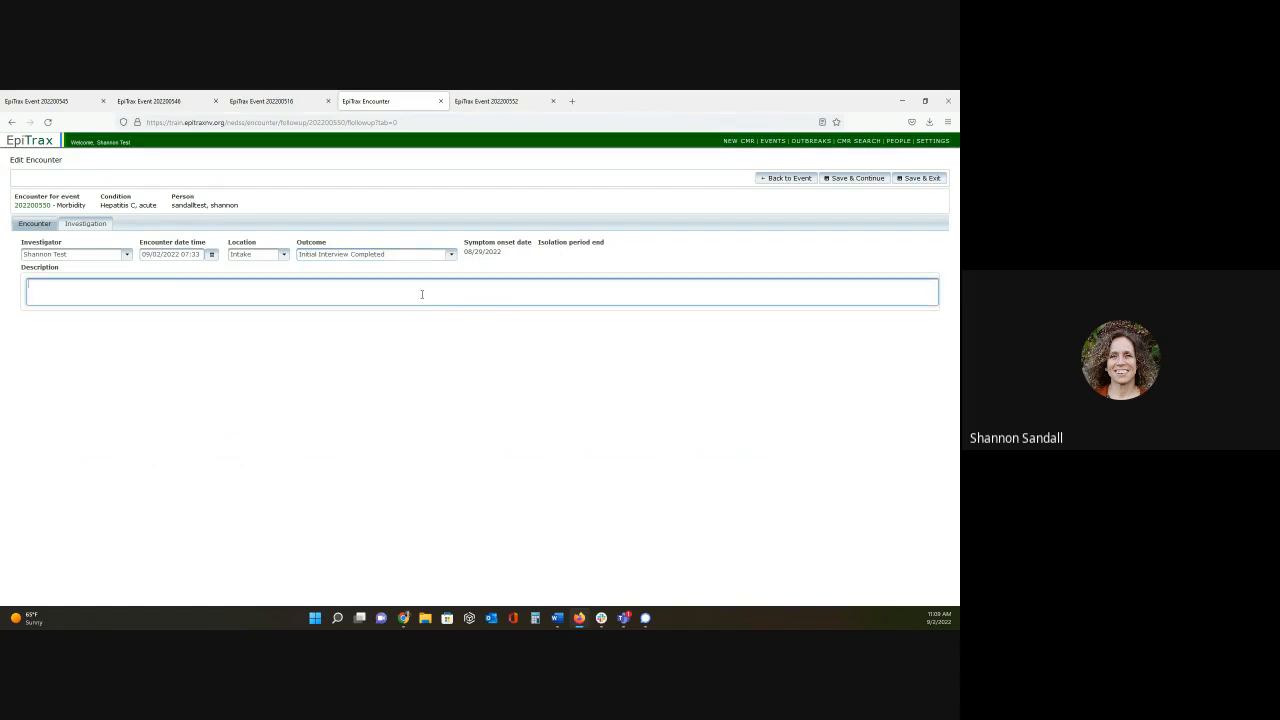
{"action": "type", "text": "jopufu"}
{"action": "left_click", "coordinate": [80, 227]}
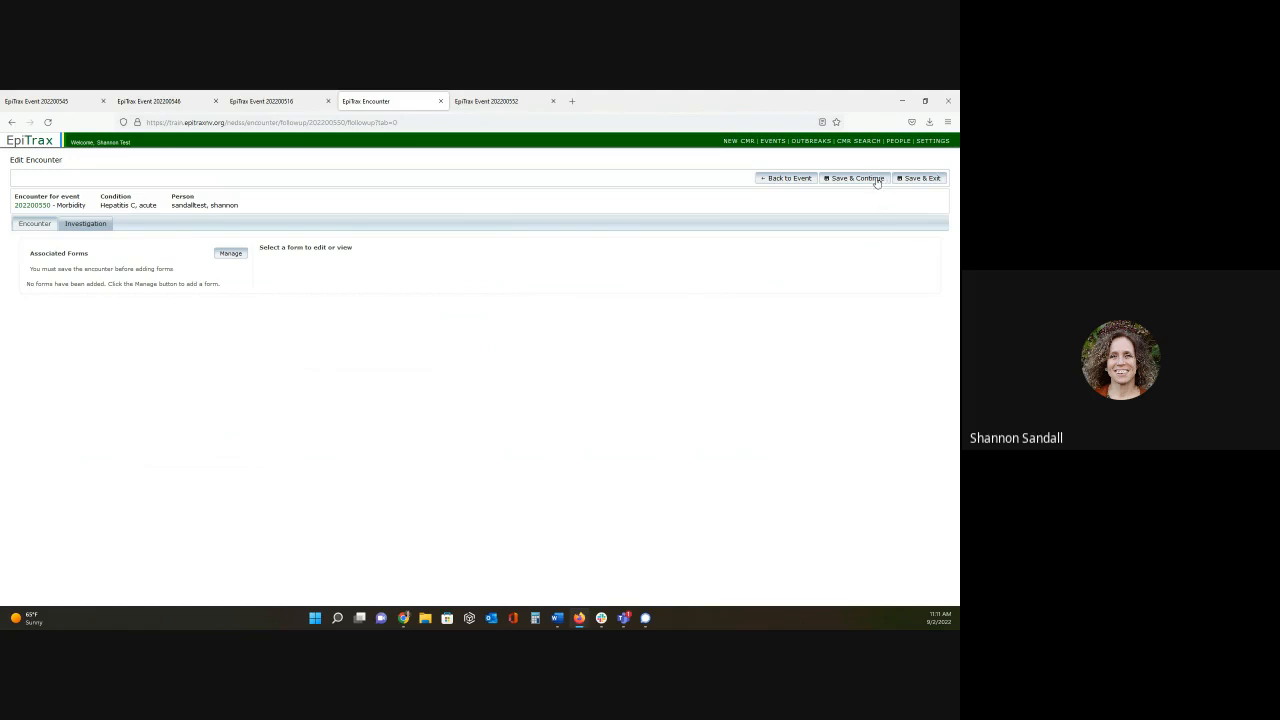
{"action": "left_click", "coordinate": [876, 181]}
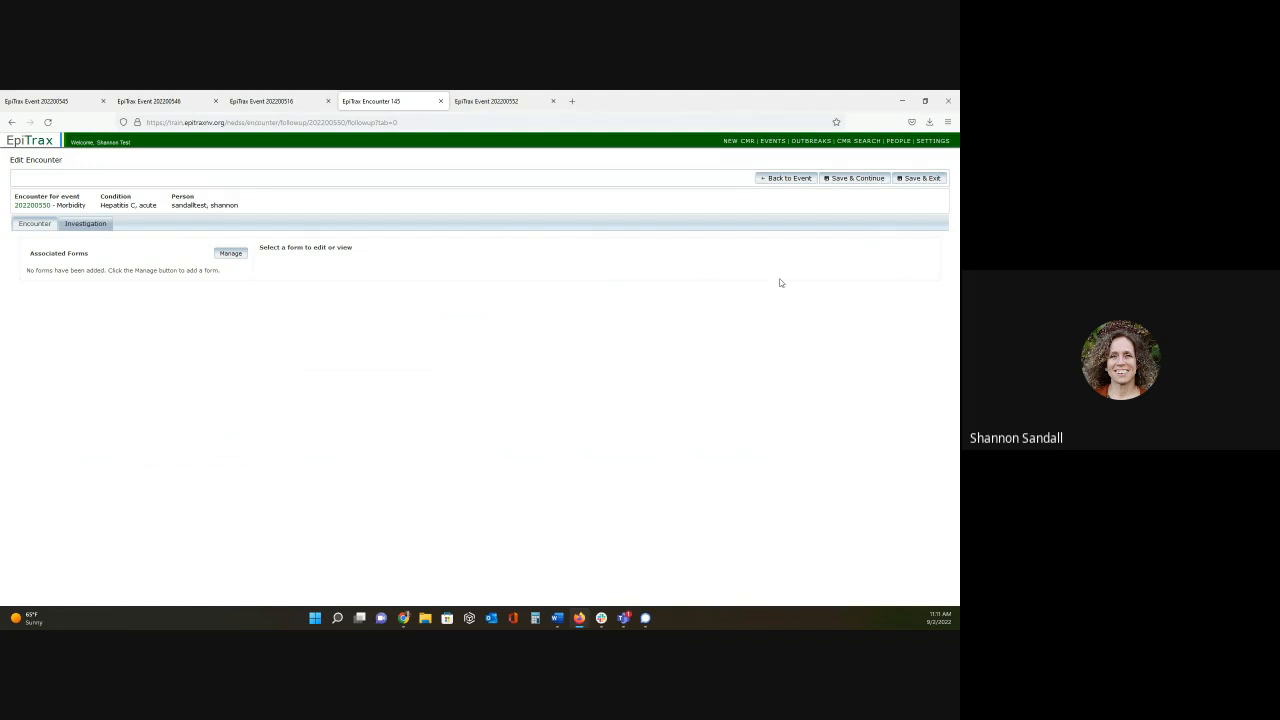
Return from the follow-up encounter to the morbidity event and check the details of the person lock.
{"action": "left_click", "coordinate": [780, 180]}
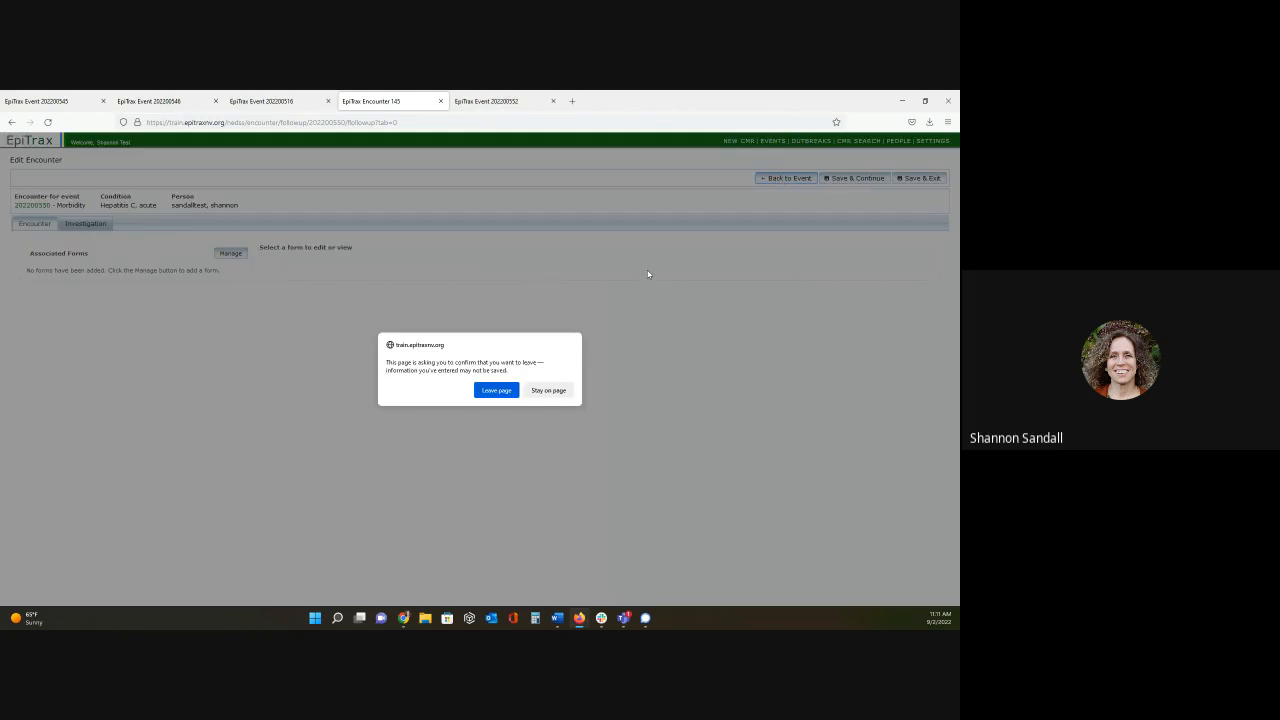
{"action": "left_click", "coordinate": [497, 390]}
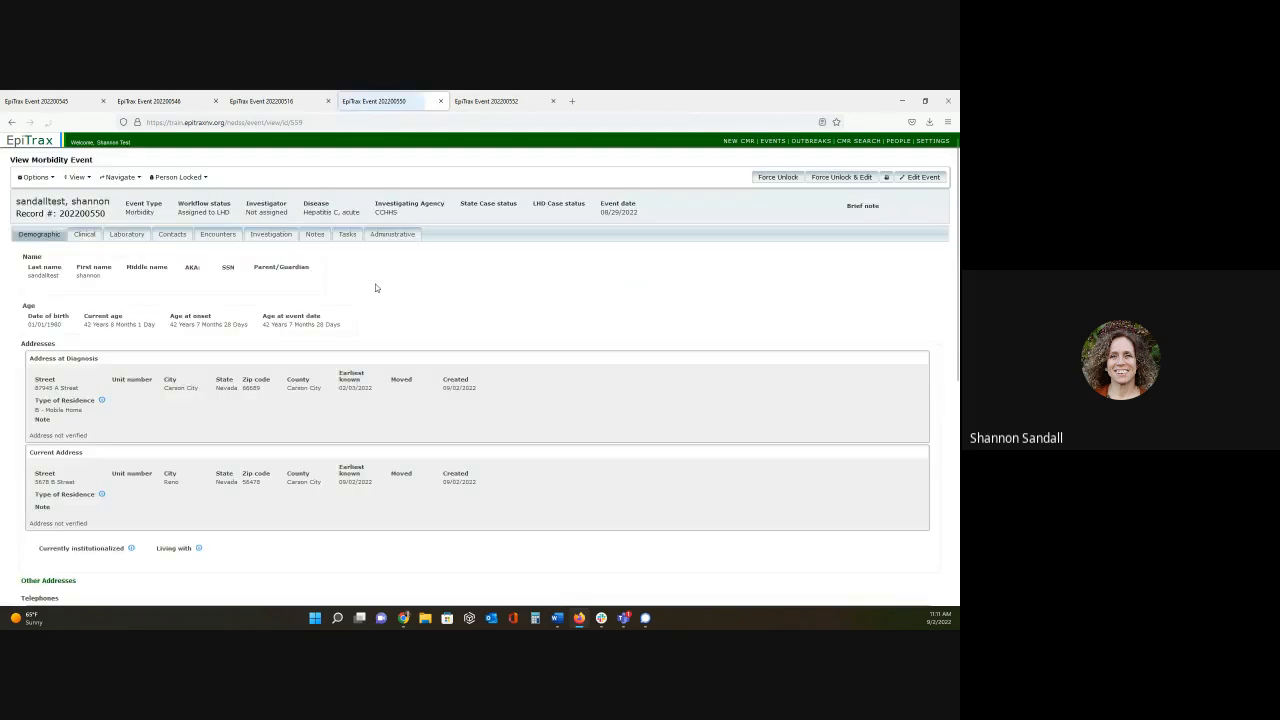
{"action": "left_click", "coordinate": [152, 177]}
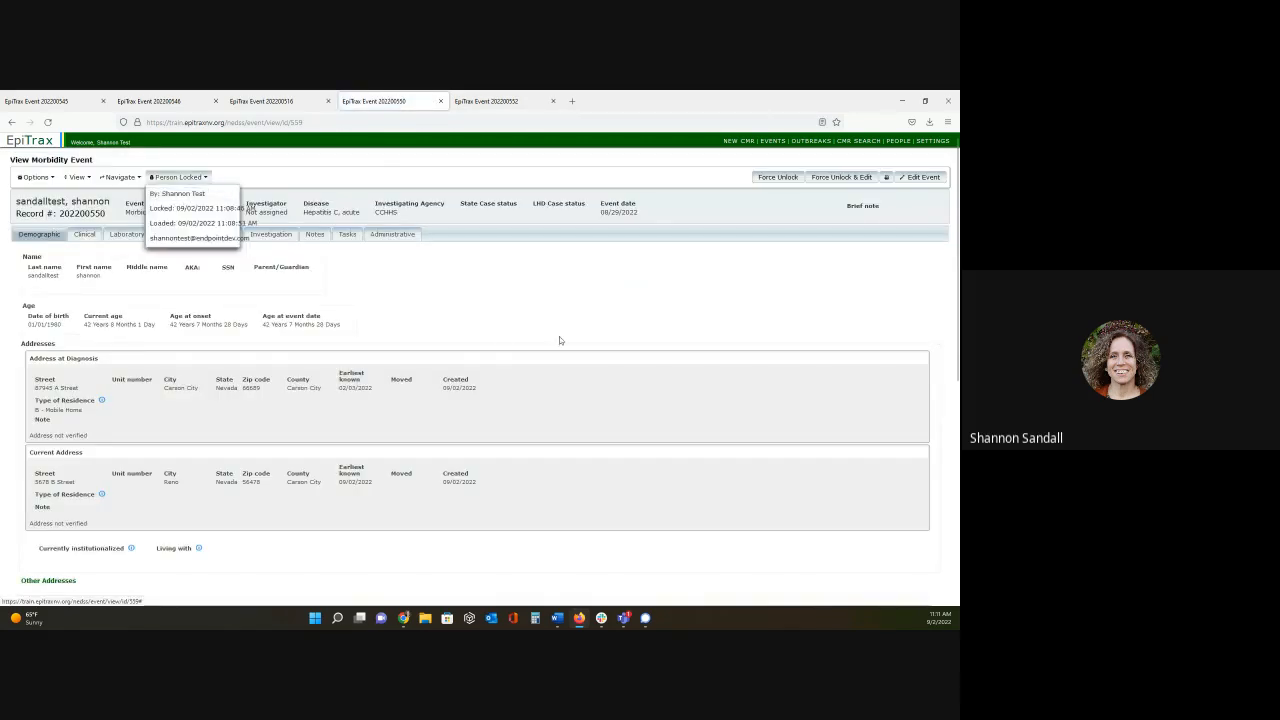
{"action": "left_click", "coordinate": [612, 319]}
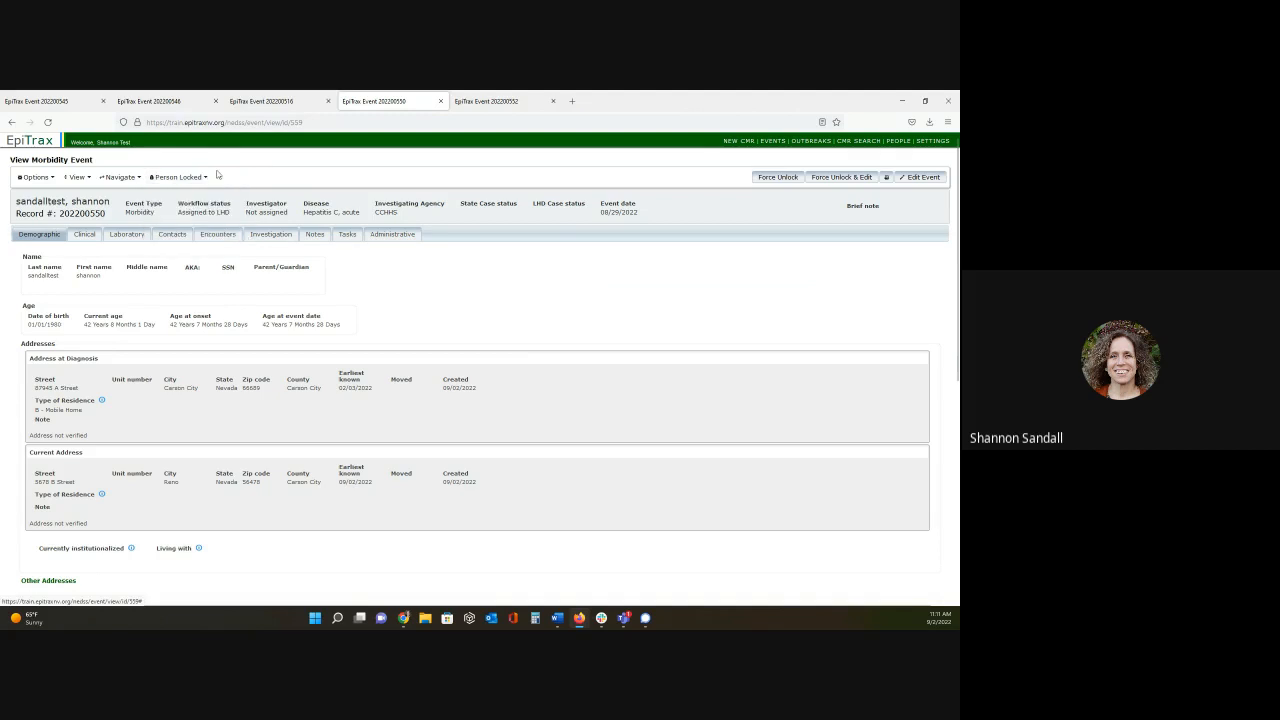
{"action": "mouse_move", "coordinate": [197, 177]}
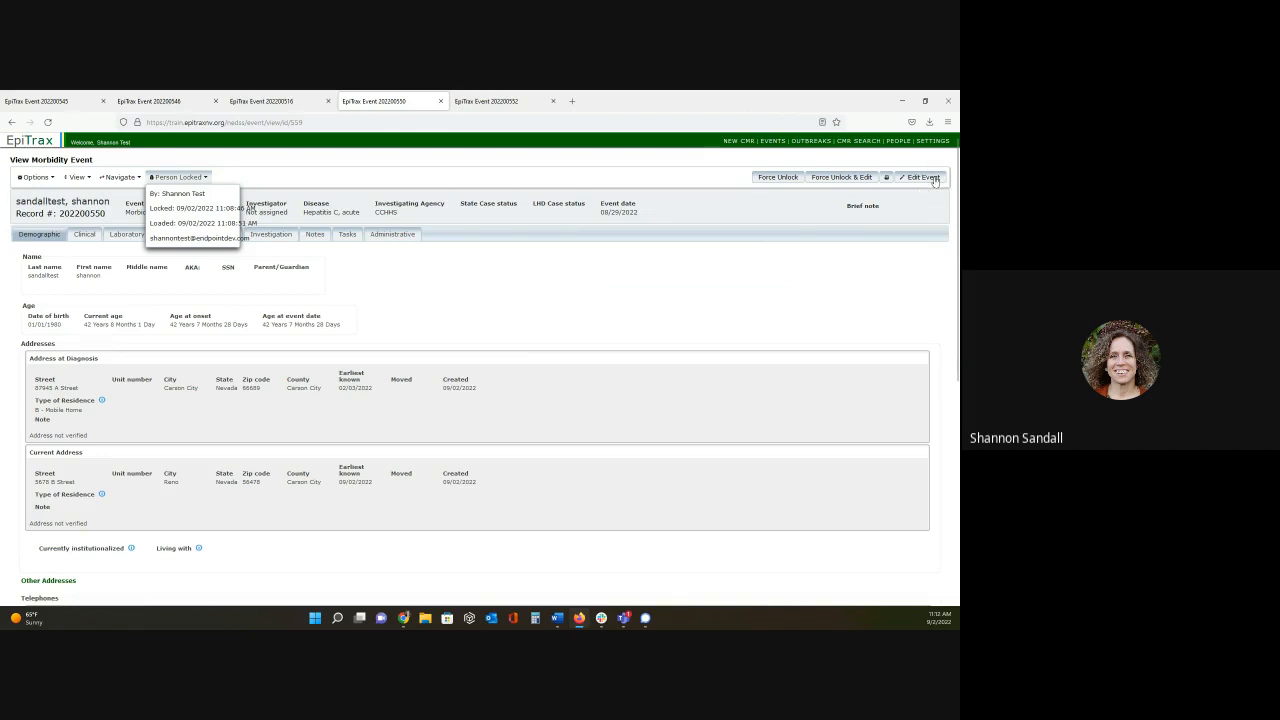
Force unlock the morbidity event for editing and display its list of encounters.
{"action": "left_click", "coordinate": [822, 183]}
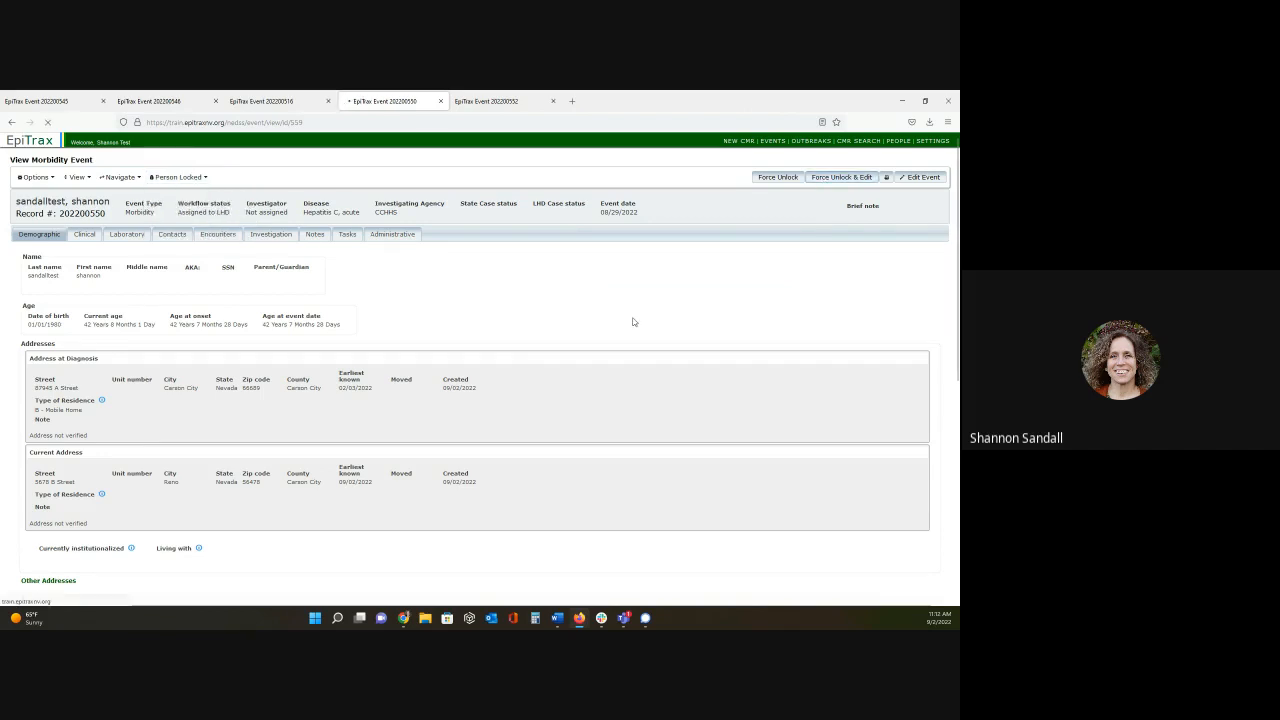
{"action": "left_click", "coordinate": [843, 180]}
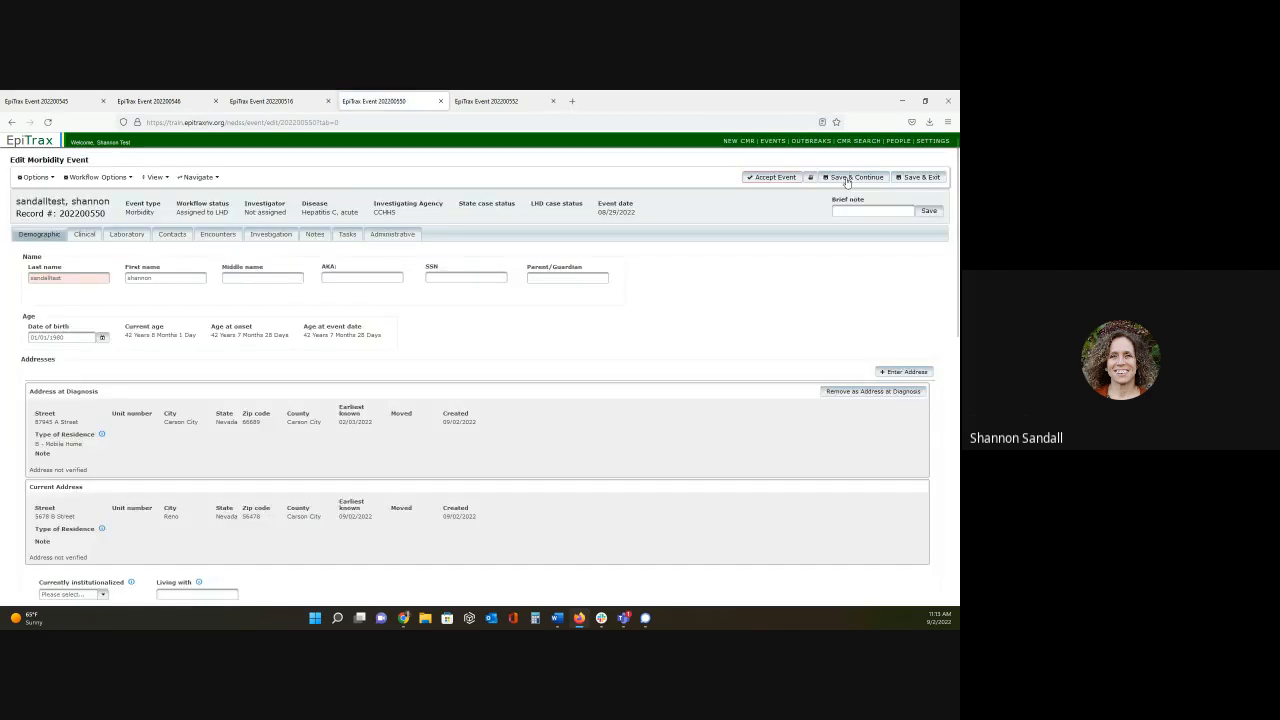
{"action": "left_click", "coordinate": [218, 234]}
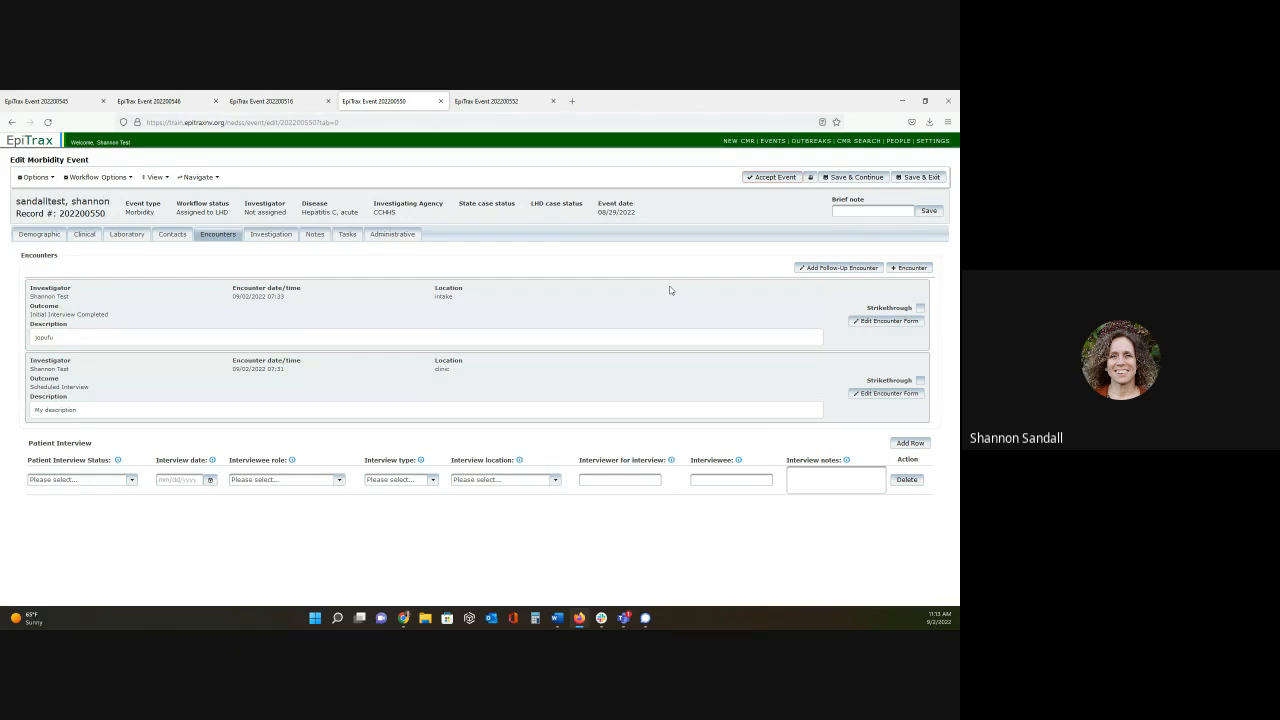
In the event's investigation information, set Health care worker to Yes and start a health care facility entry.
{"action": "left_click", "coordinate": [284, 240]}
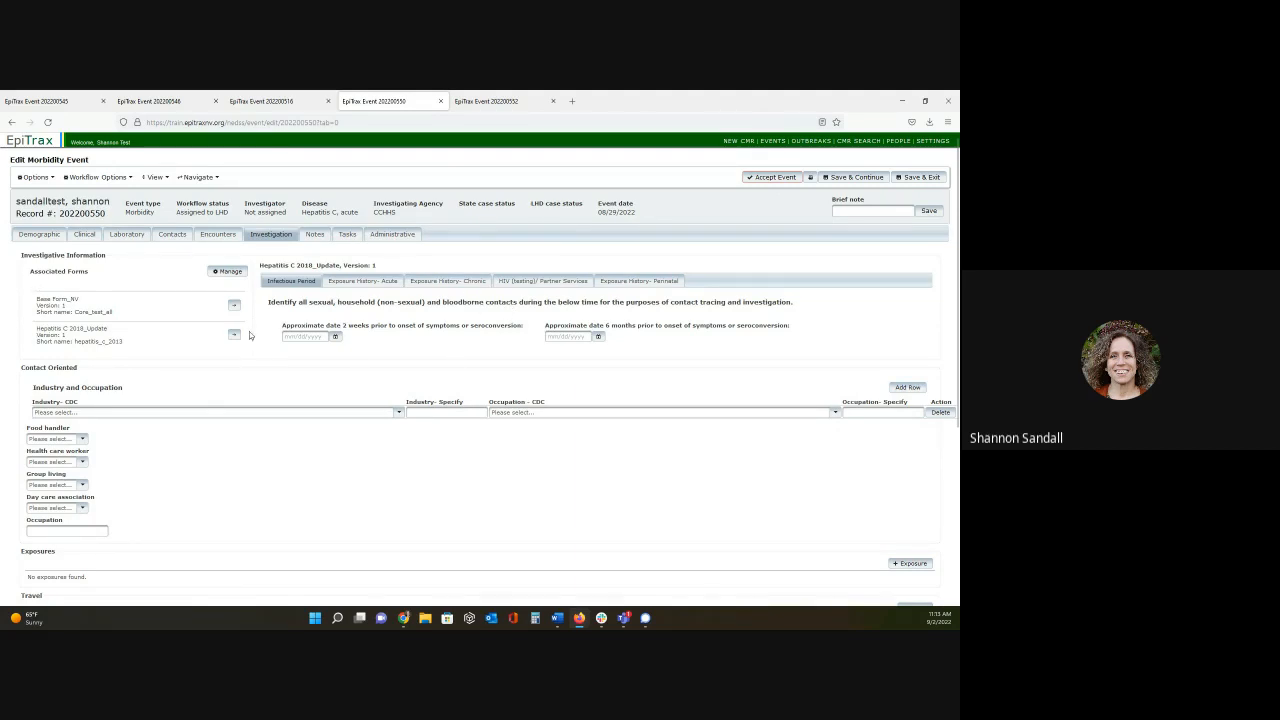
{"action": "scroll", "coordinate": [250, 335], "scroll_direction": "down", "scroll_amount": 3}
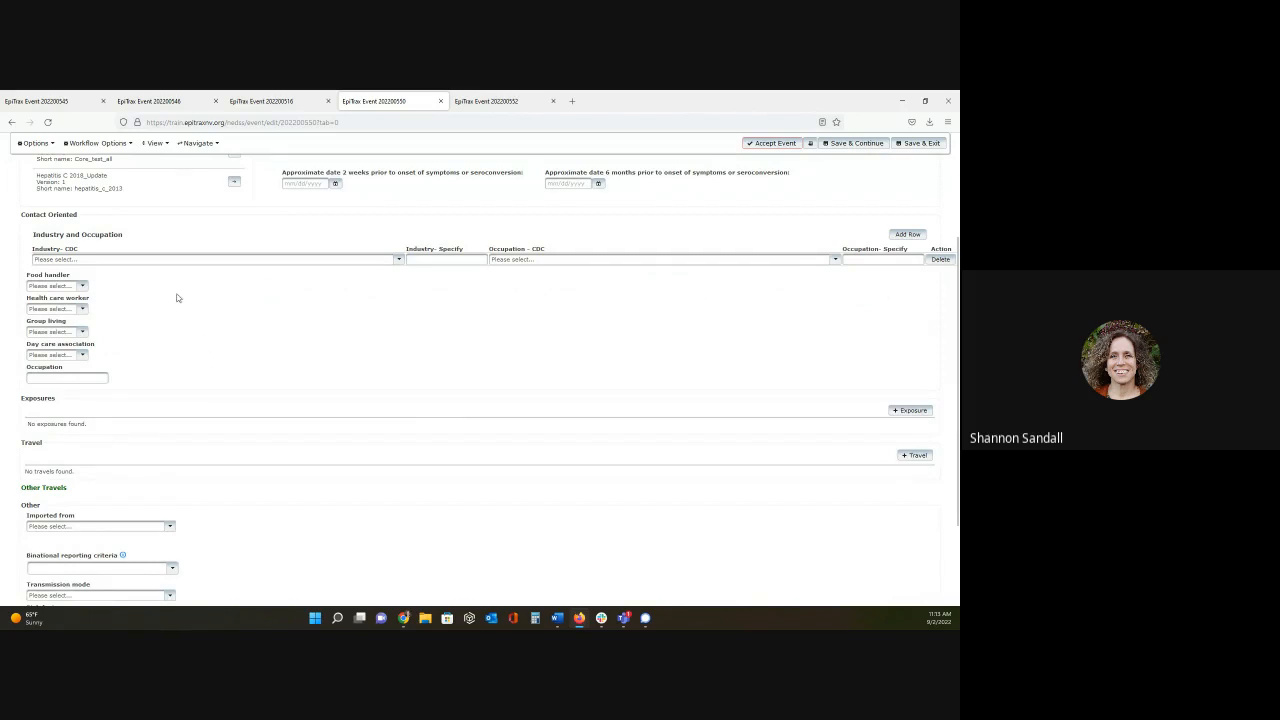
{"action": "scroll", "coordinate": [177, 297], "scroll_direction": "down", "scroll_amount": 1}
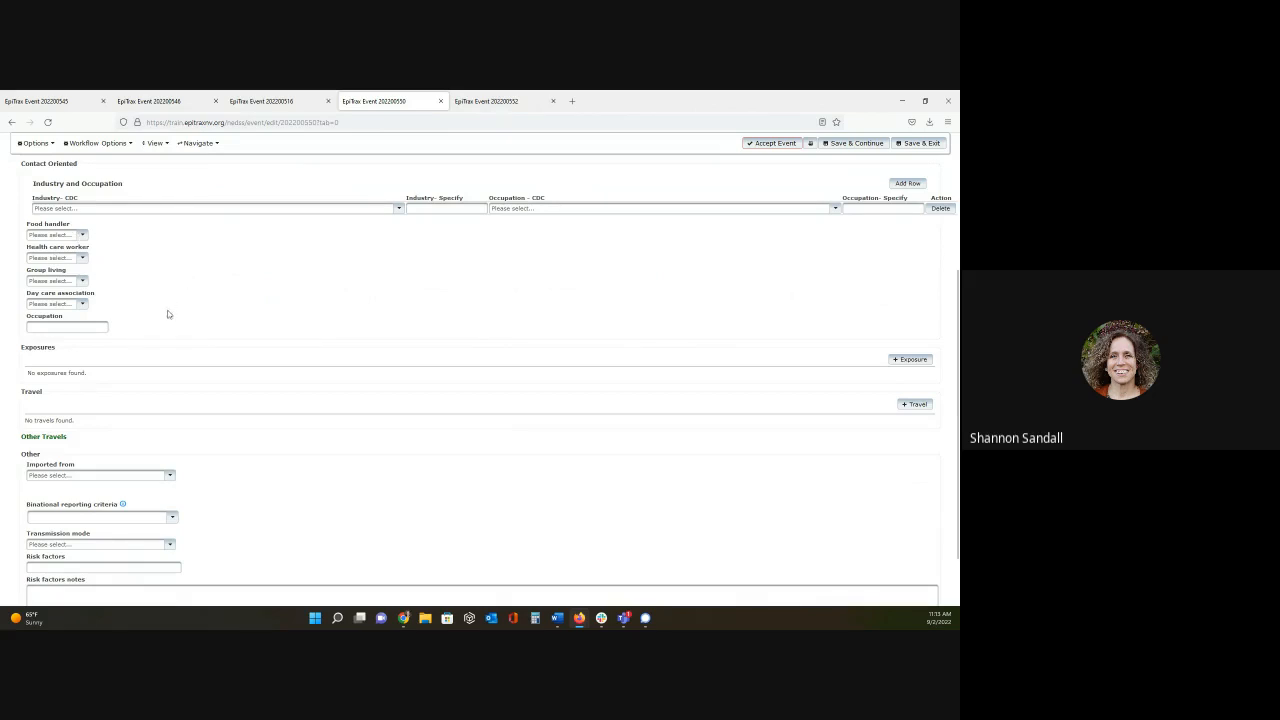
{"action": "left_click", "coordinate": [83, 258]}
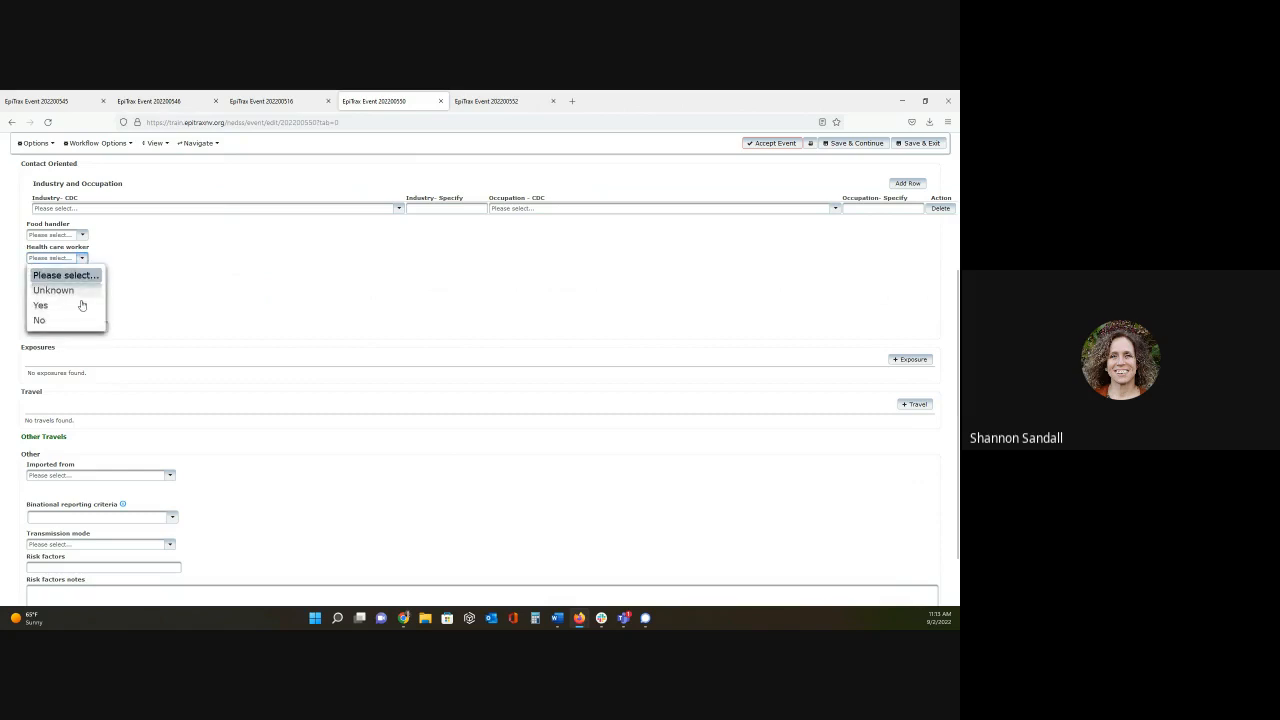
{"action": "left_click", "coordinate": [82, 305]}
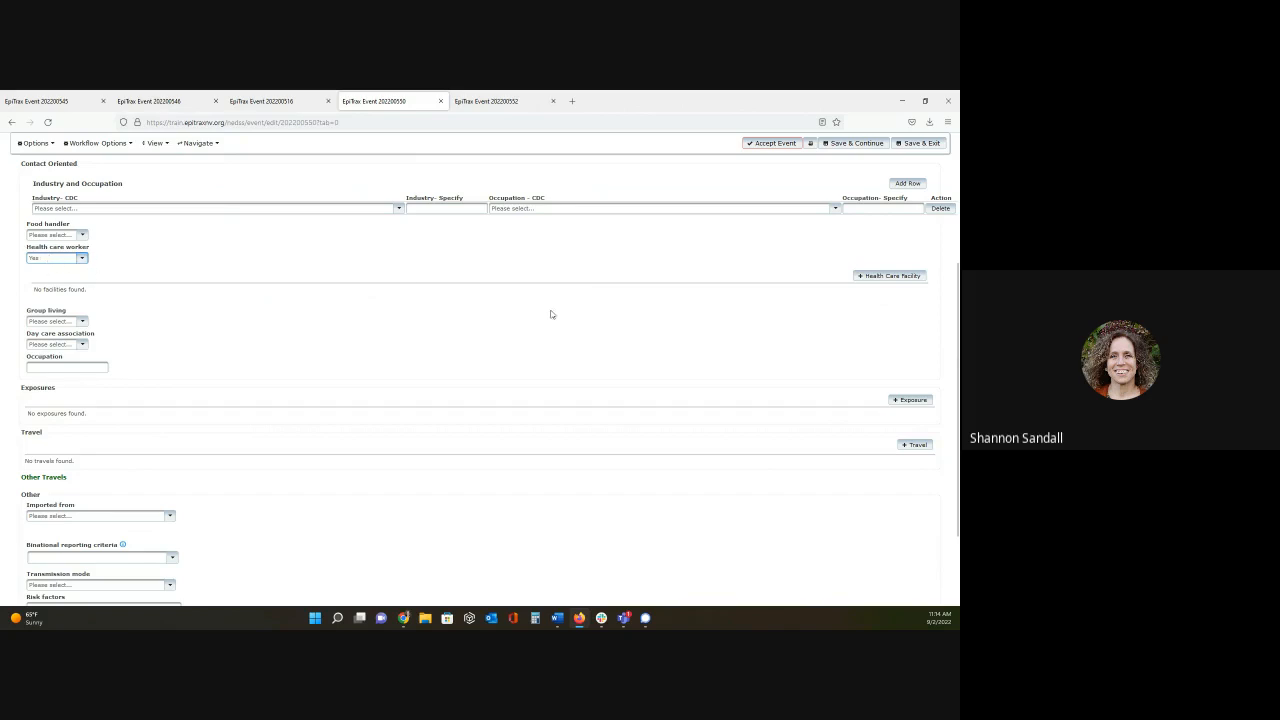
{"action": "left_click", "coordinate": [877, 280]}
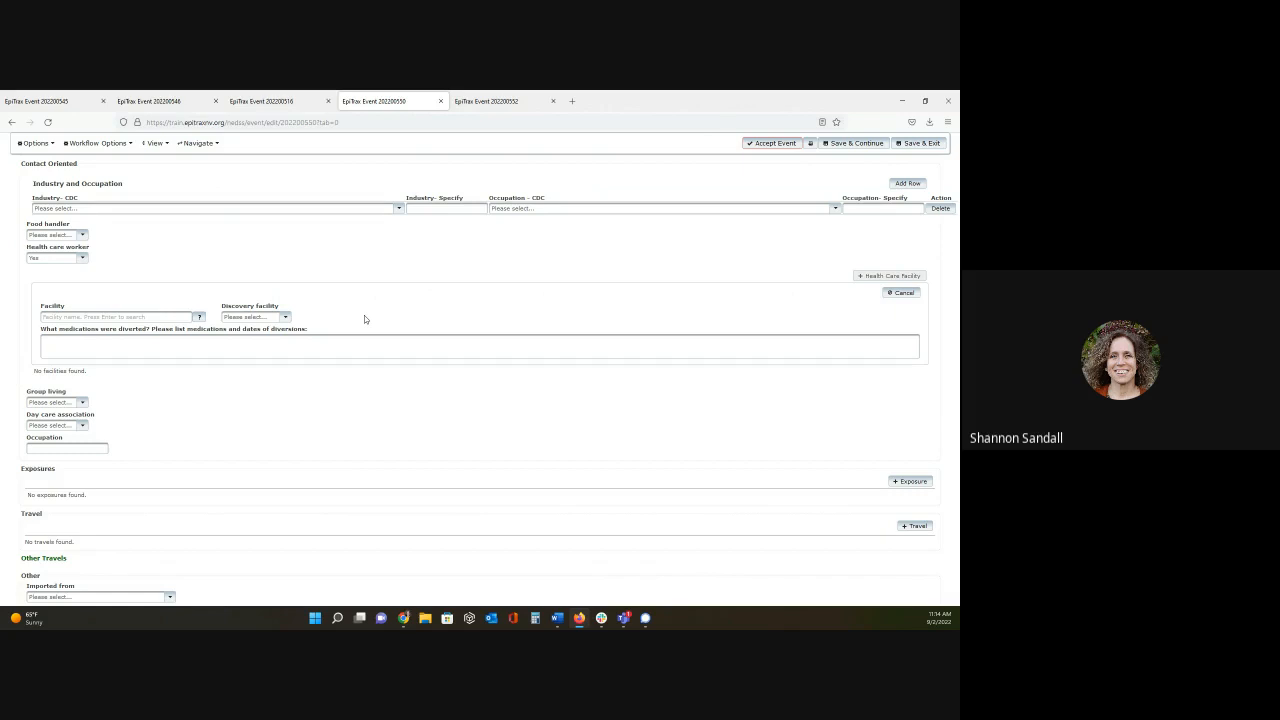
Start a new exposure entry and check the form for adding an exposure place, closing it without saving.
{"action": "scroll", "coordinate": [365, 319], "scroll_direction": "down", "scroll_amount": 3}
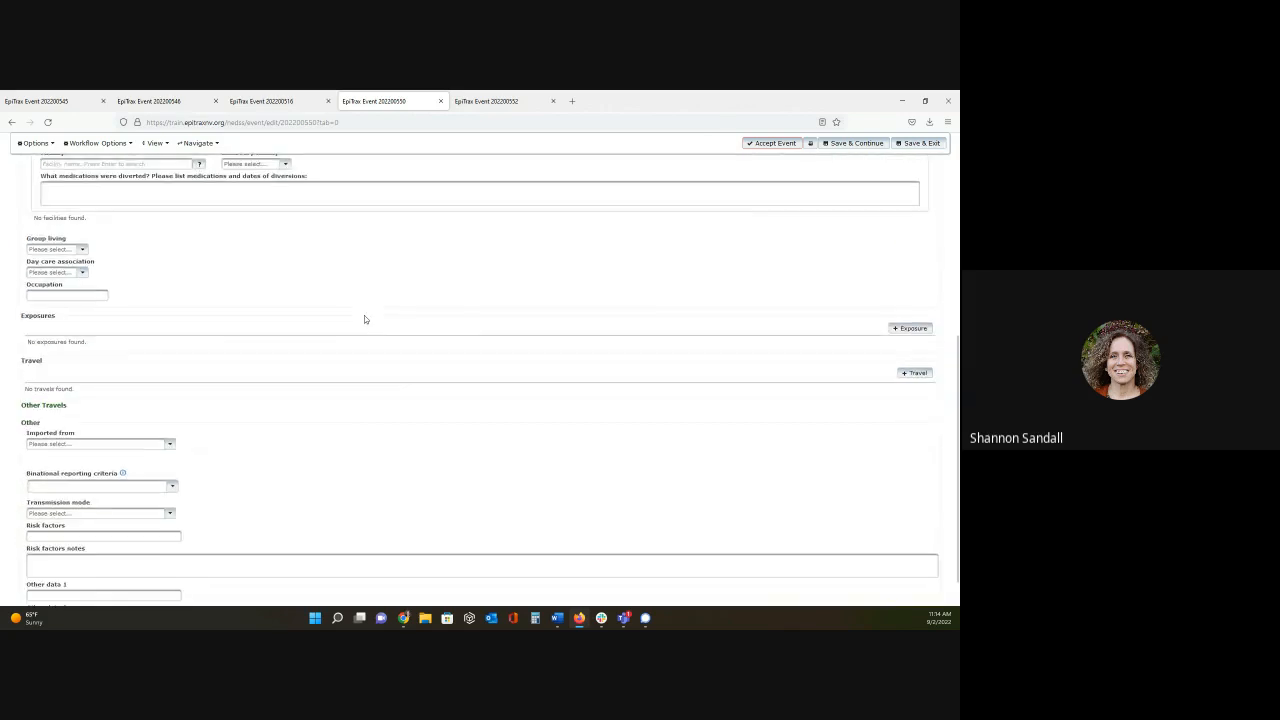
{"action": "scroll", "coordinate": [364, 319], "scroll_direction": "down", "scroll_amount": 1}
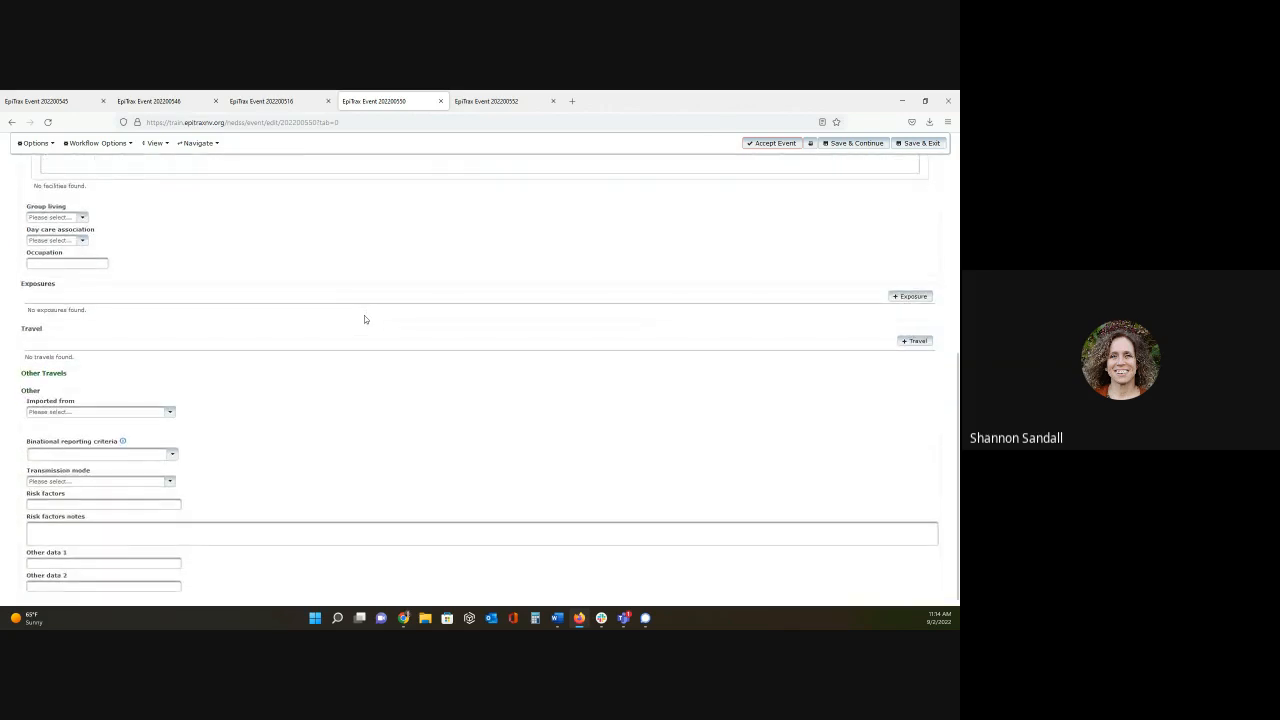
{"action": "left_click", "coordinate": [911, 296]}
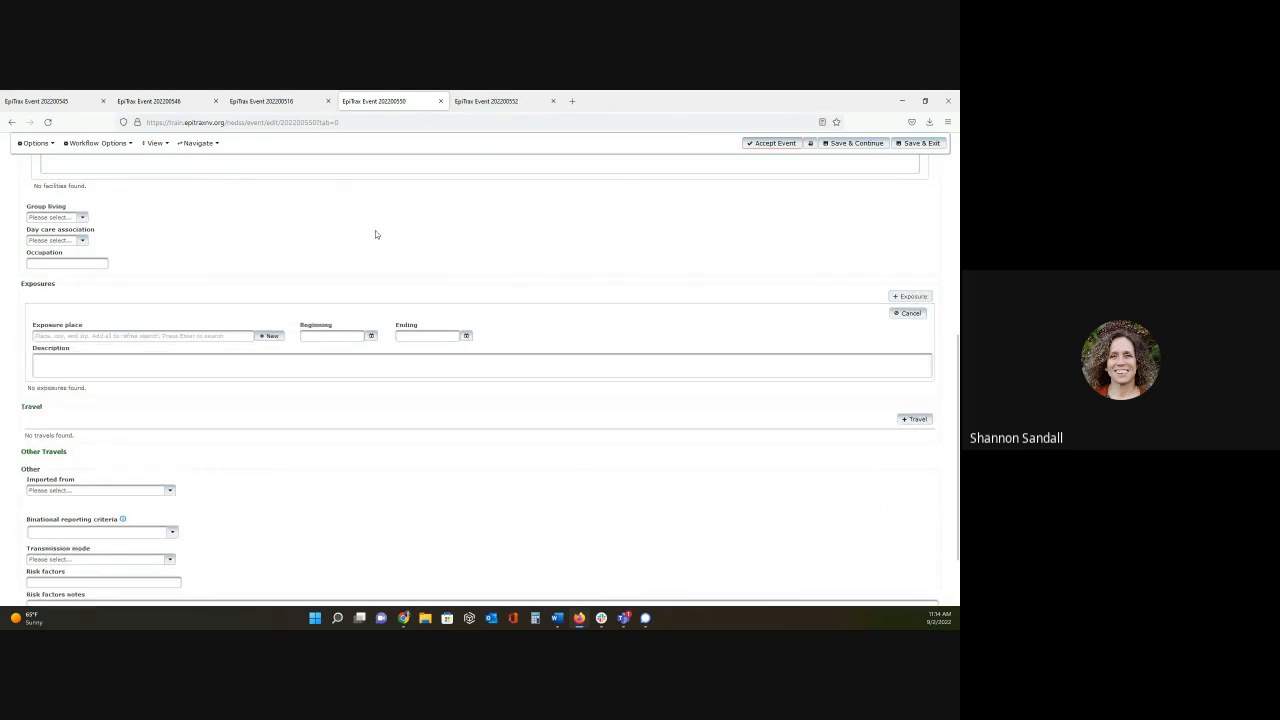
{"action": "scroll", "coordinate": [349, 234], "scroll_direction": "down", "scroll_amount": 2}
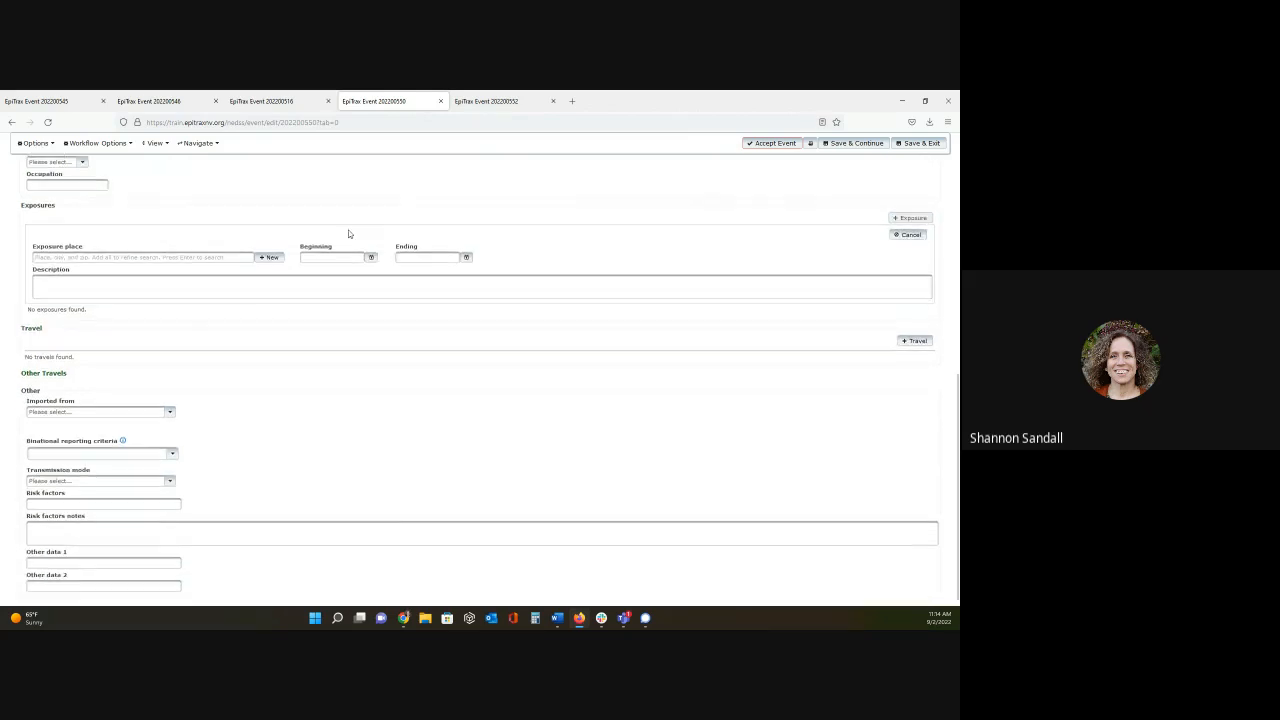
{"action": "left_click", "coordinate": [124, 257]}
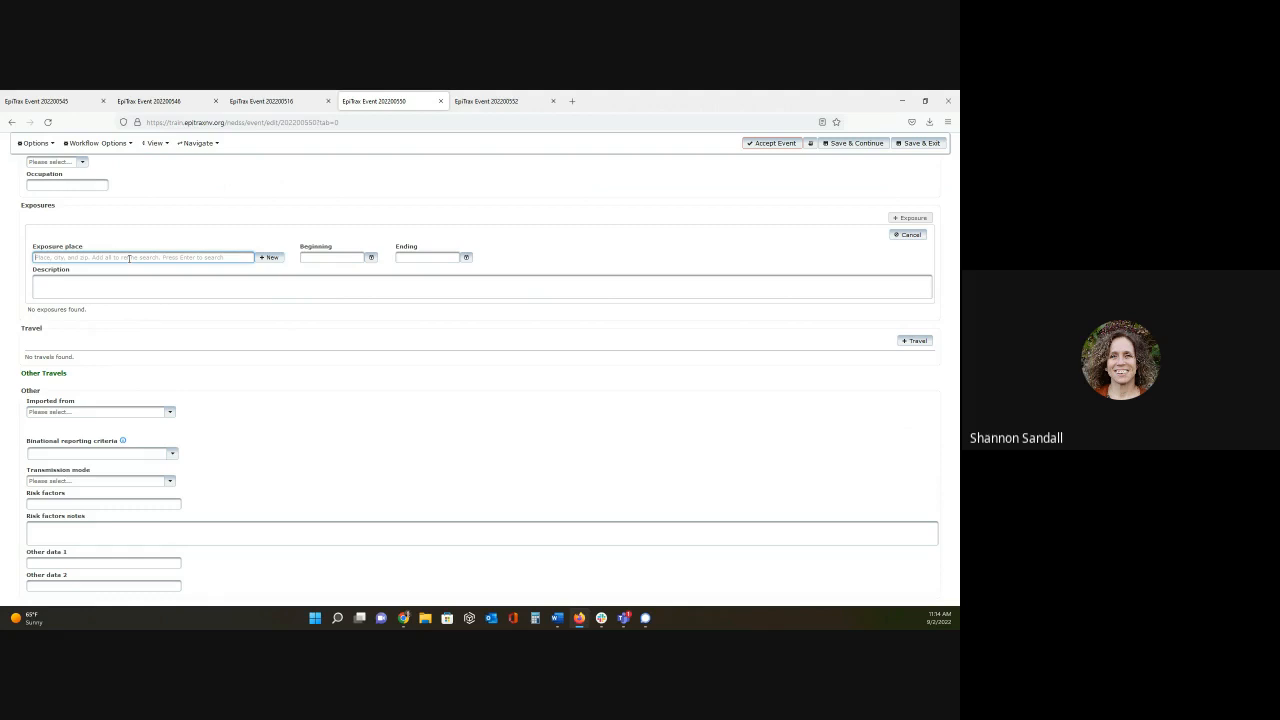
{"action": "left_click", "coordinate": [267, 258]}
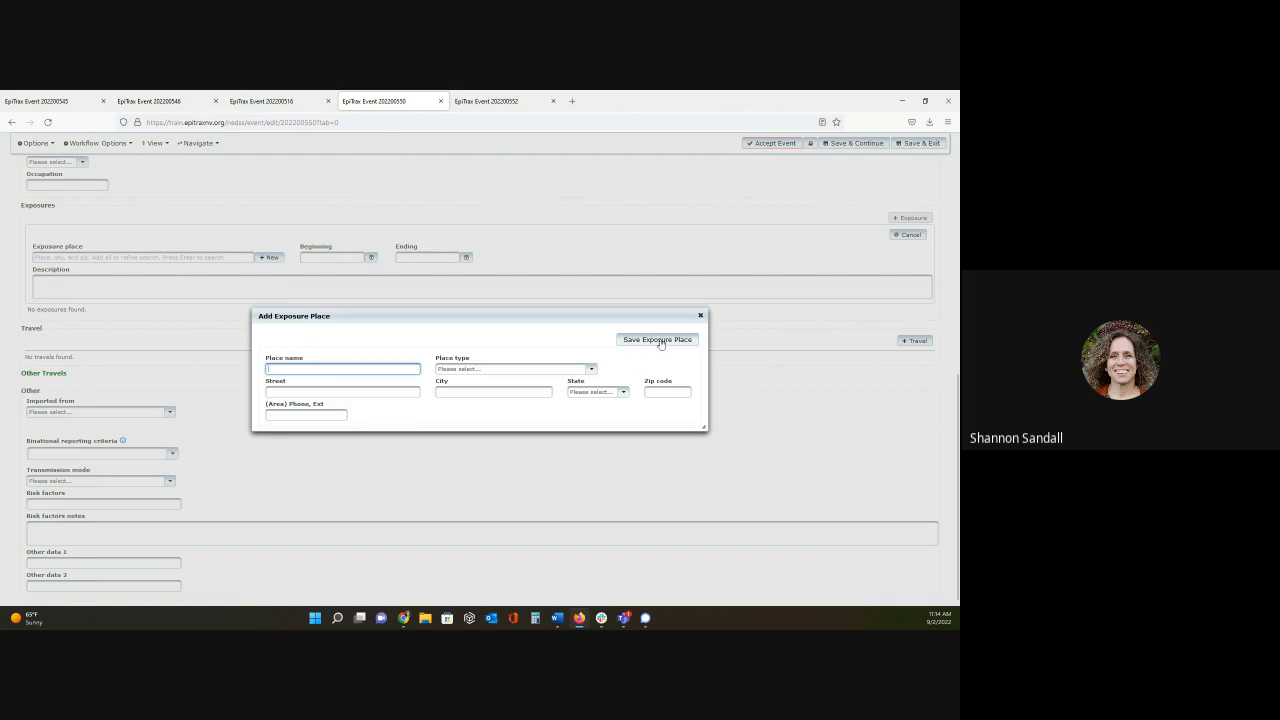
{"action": "left_click", "coordinate": [701, 316]}
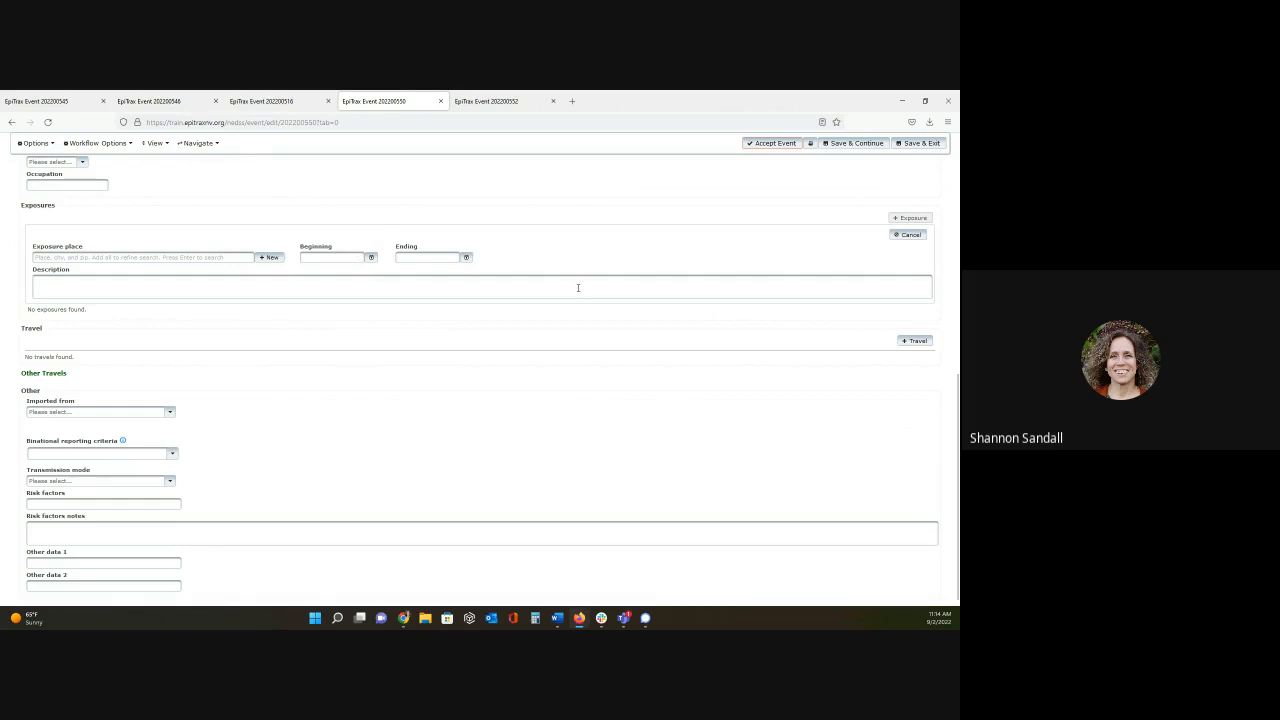
Add a travel entry for United States, Nevada, White Pine county, and expand the patient's other travels.
{"action": "left_click", "coordinate": [910, 341]}
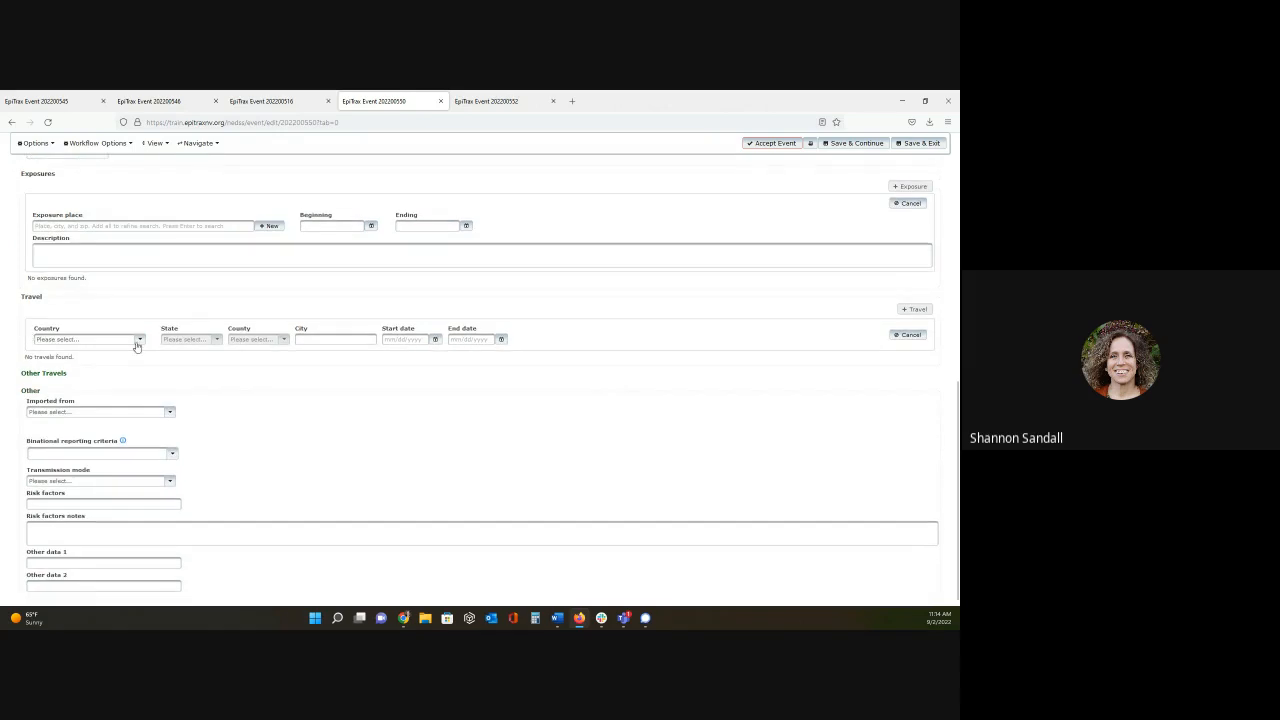
{"action": "left_click", "coordinate": [140, 341]}
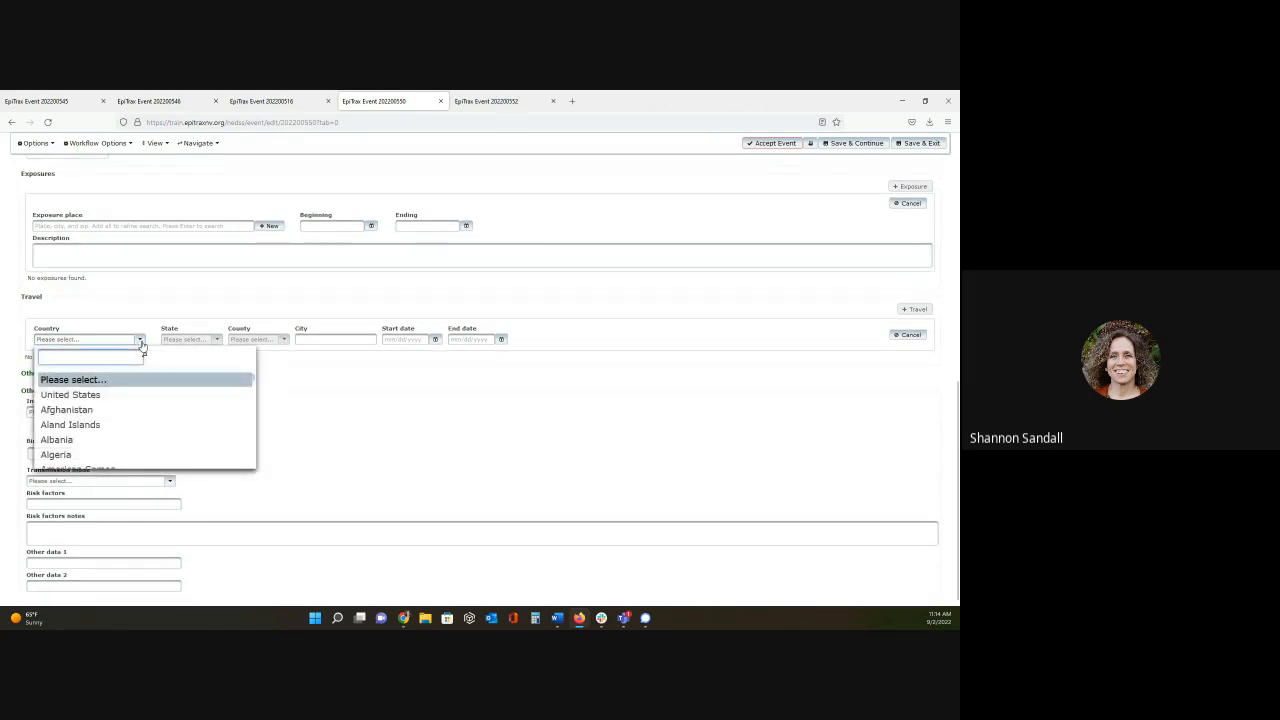
{"action": "left_click", "coordinate": [109, 397]}
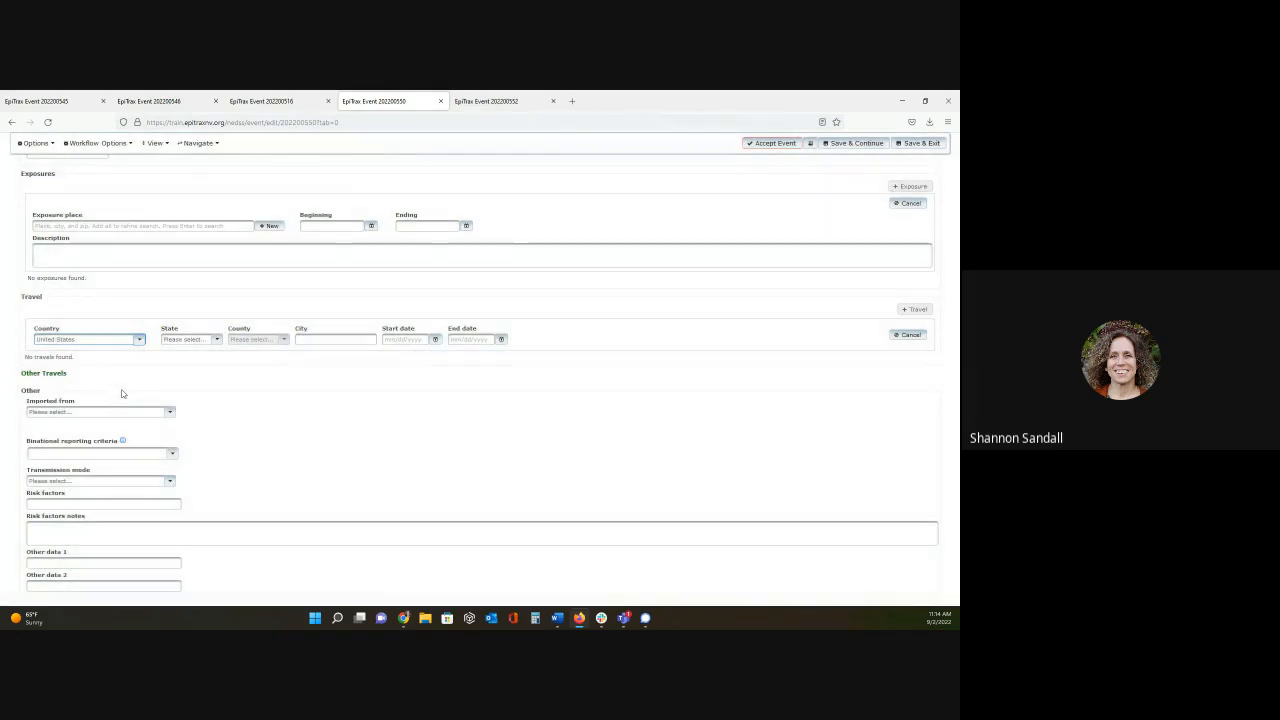
{"action": "left_click", "coordinate": [218, 341]}
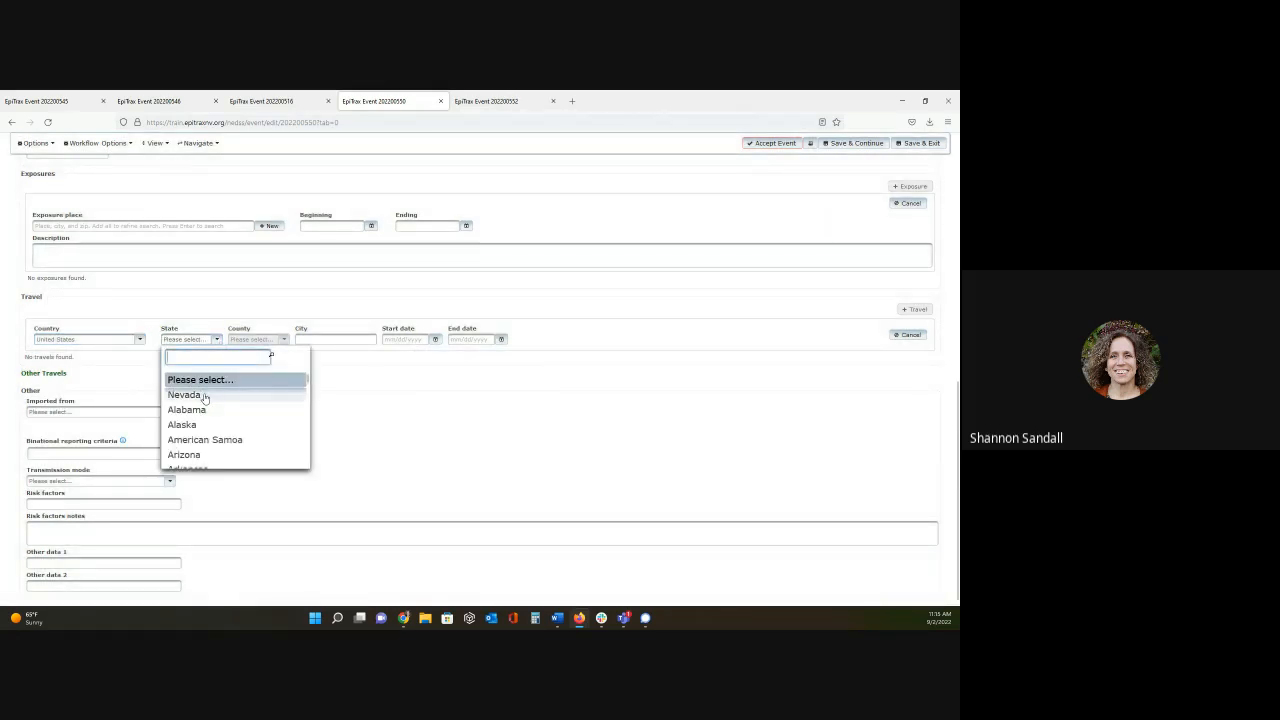
{"action": "left_click", "coordinate": [204, 395]}
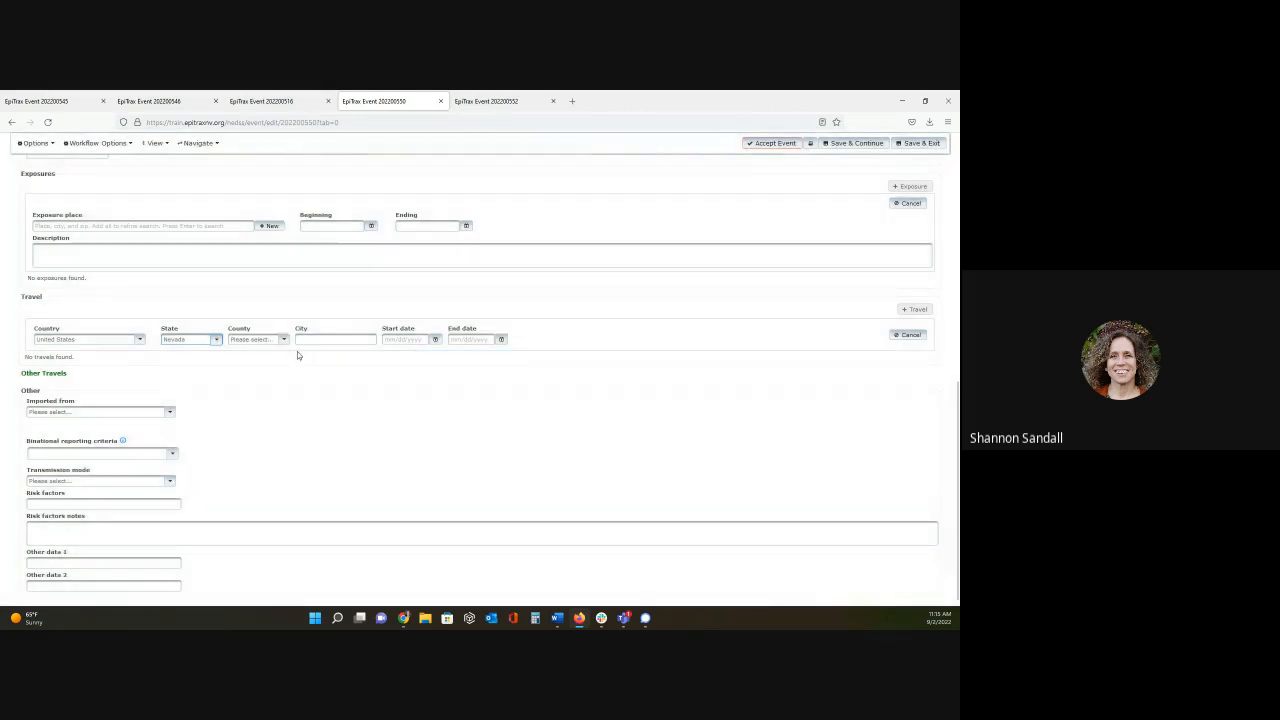
{"action": "left_click", "coordinate": [284, 340]}
{"action": "scroll", "coordinate": [306, 398], "scroll_direction": "down", "scroll_amount": 5}
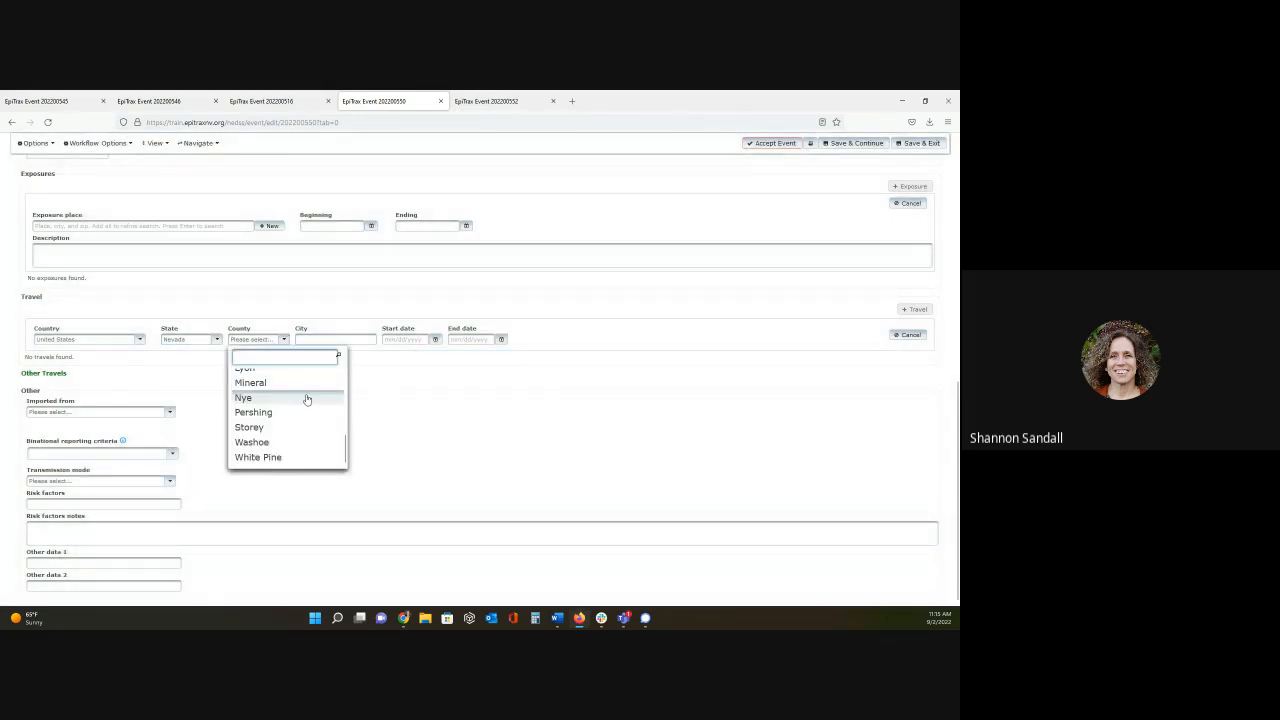
{"action": "left_click", "coordinate": [292, 457]}
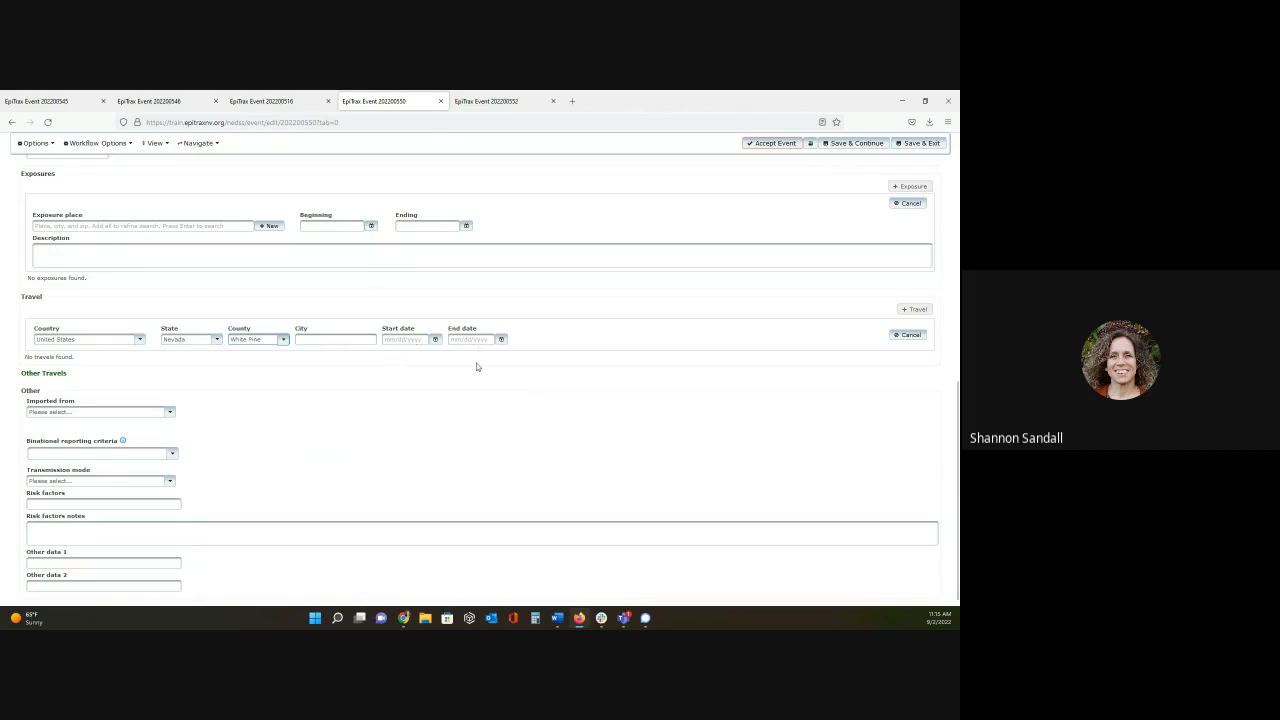
{"action": "left_click", "coordinate": [46, 373]}
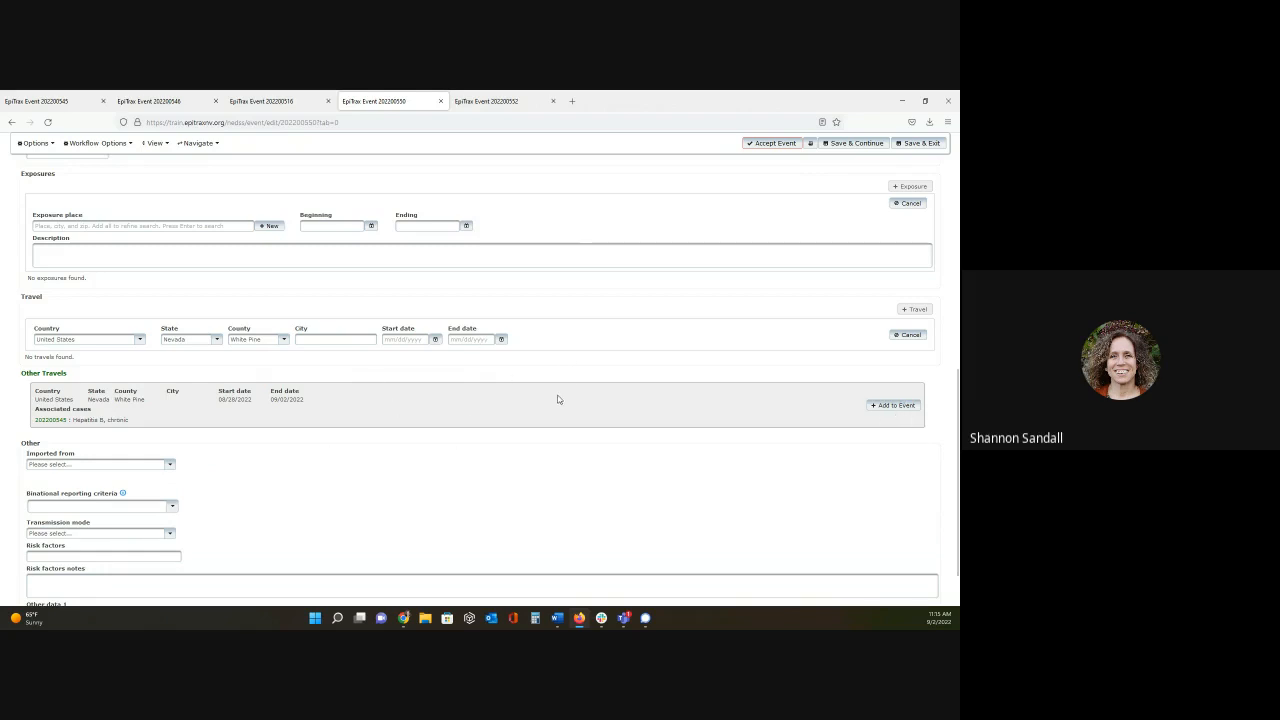
Review the available Imported from choices and the help text and options for Binational reporting criteria.
{"action": "scroll", "coordinate": [557, 400], "scroll_direction": "down", "scroll_amount": 1}
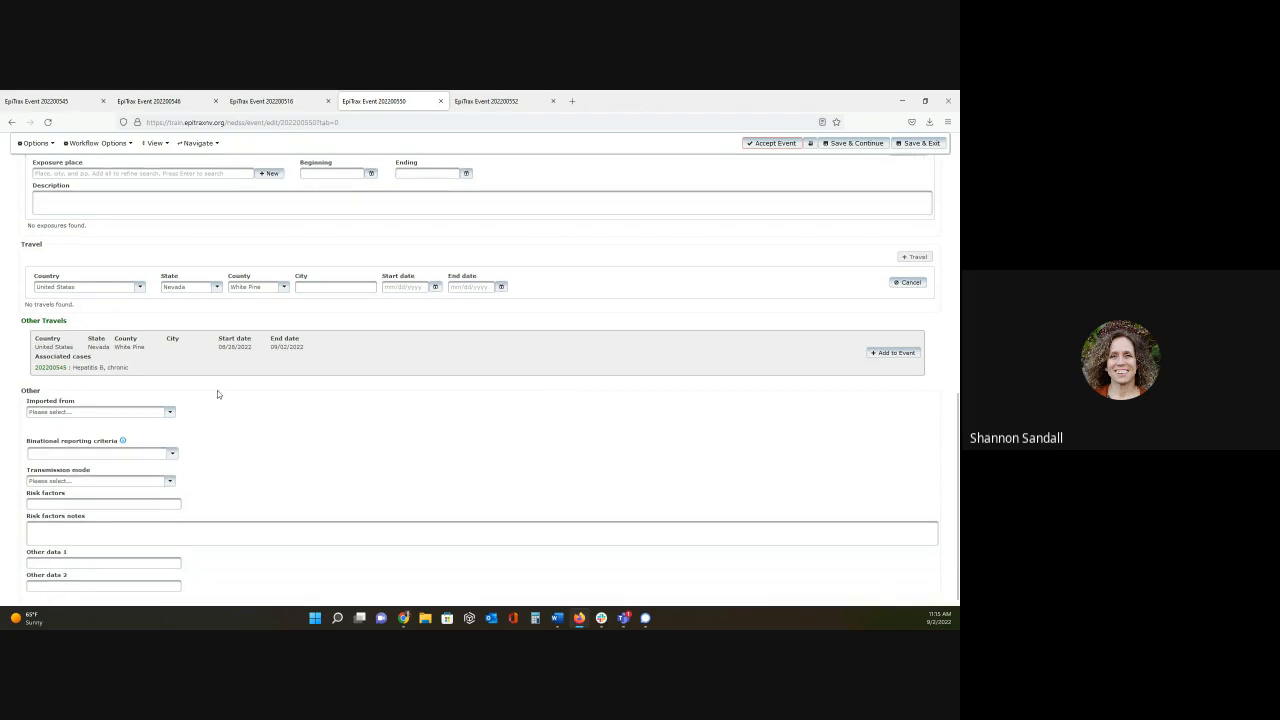
{"action": "left_click", "coordinate": [169, 412]}
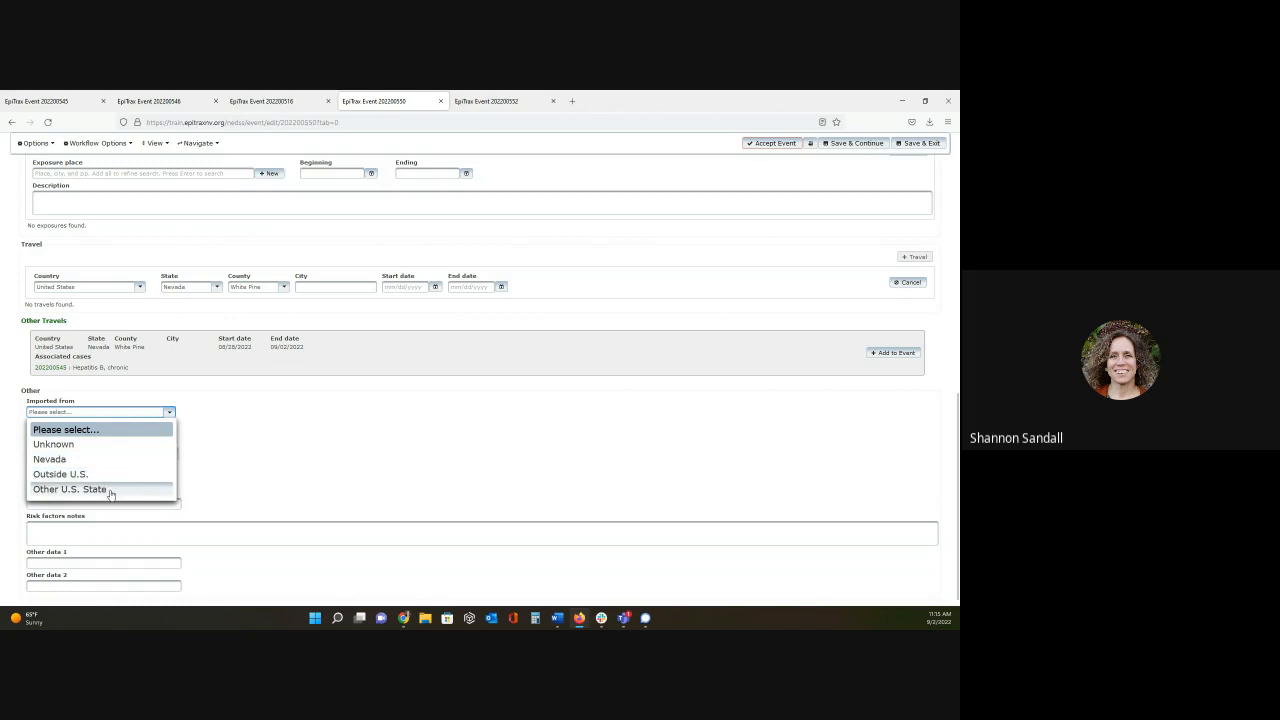
{"action": "left_click", "coordinate": [266, 445]}
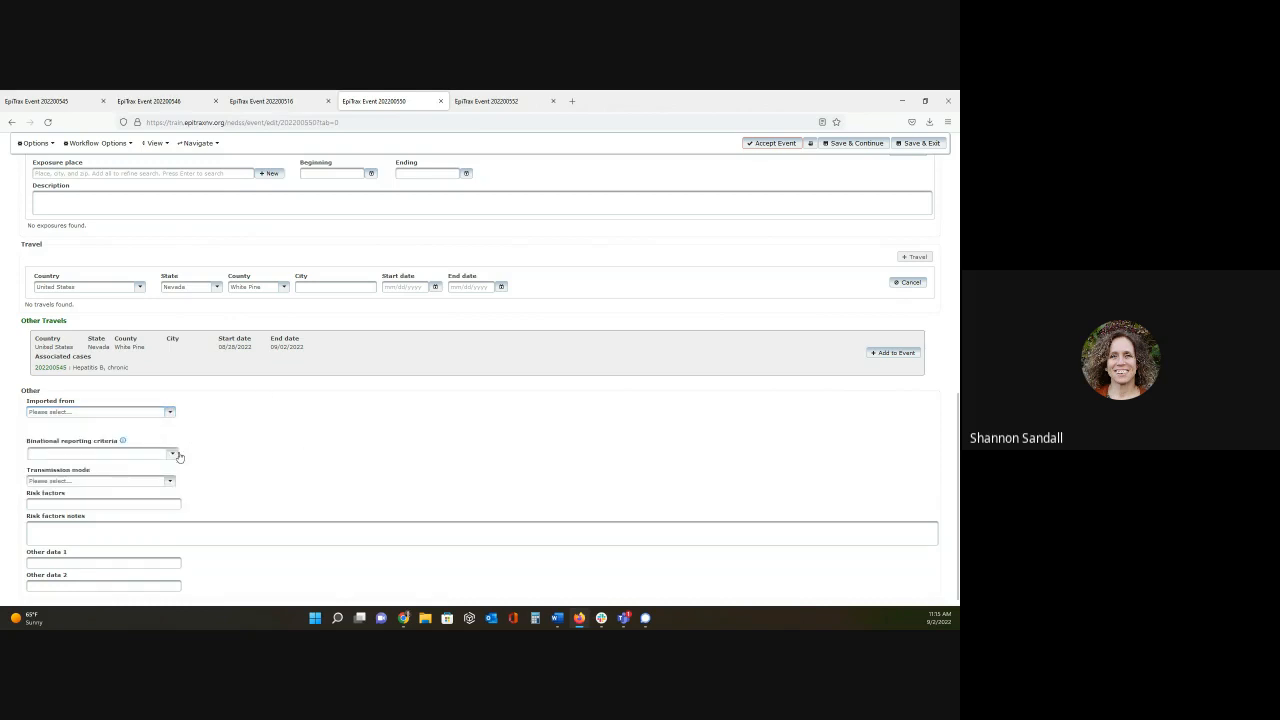
{"action": "left_click", "coordinate": [122, 441]}
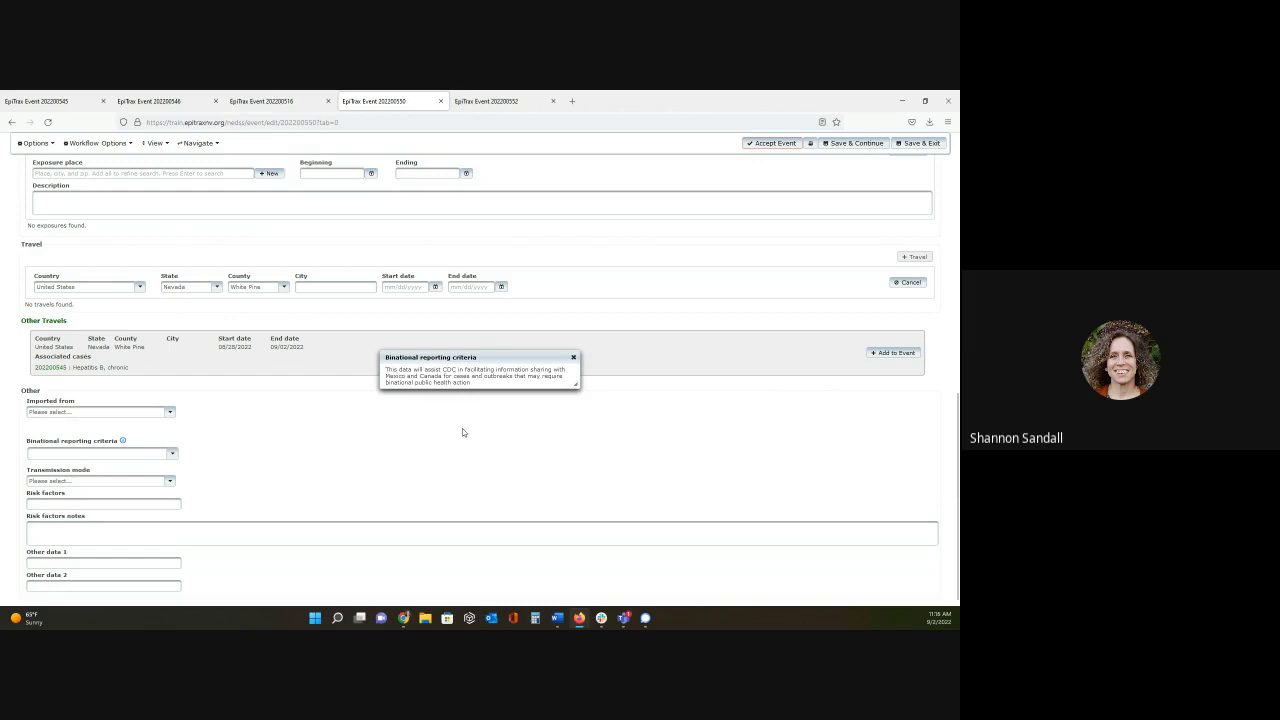
{"action": "left_click", "coordinate": [574, 358]}
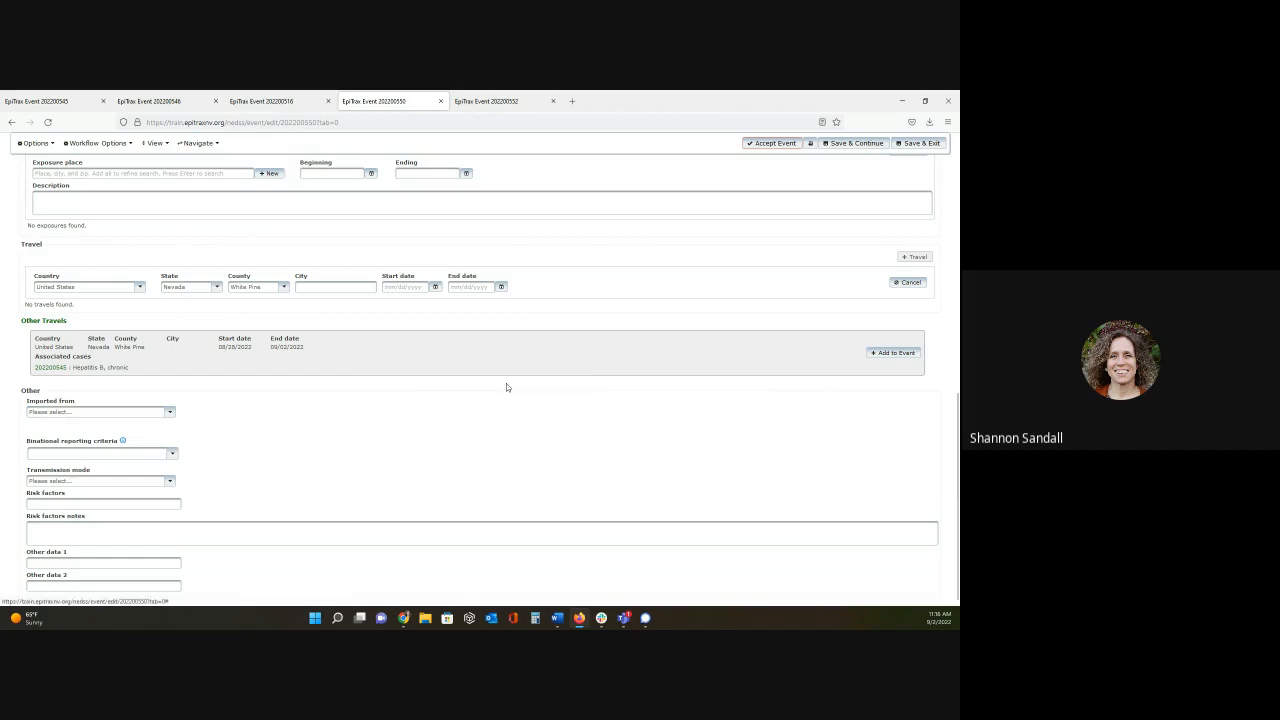
{"action": "left_click", "coordinate": [173, 454]}
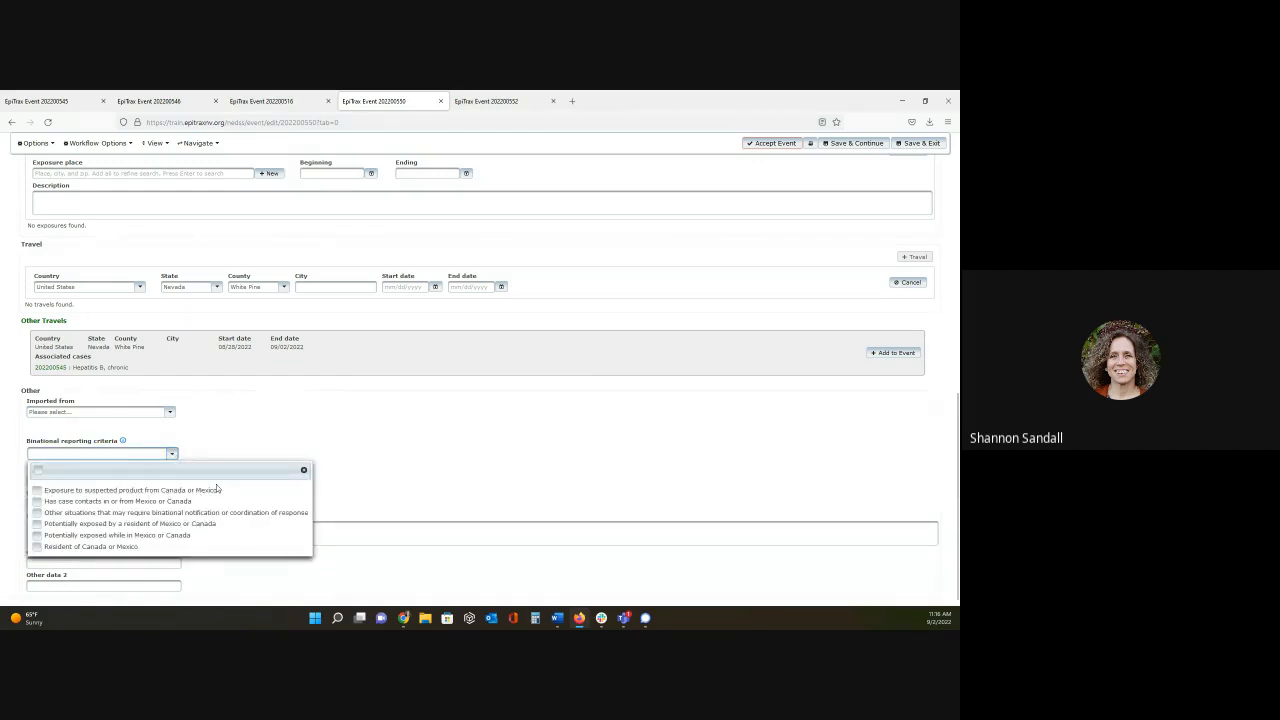
{"action": "left_click", "coordinate": [284, 423]}
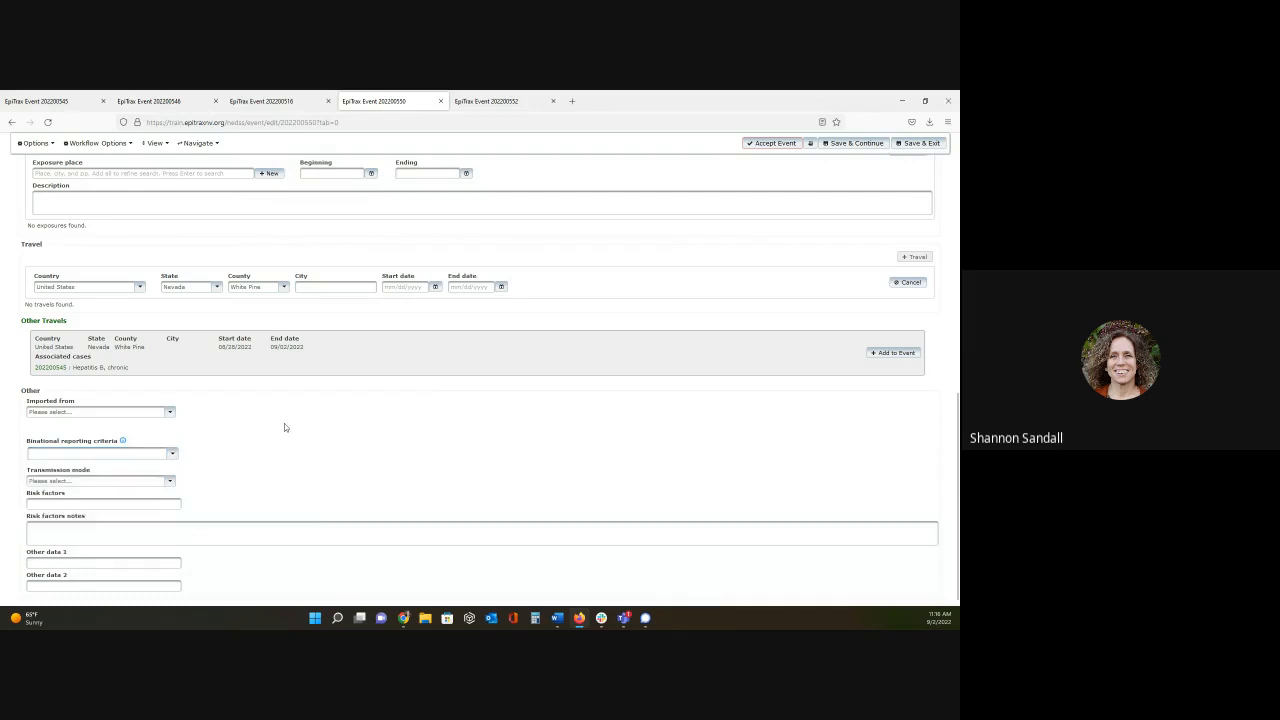
Examine the transmission mode options and the risk factors fields, then return to the start of the investigation information.
{"action": "left_click", "coordinate": [170, 481]}
{"action": "scroll", "coordinate": [223, 518], "scroll_direction": "down", "scroll_amount": 5}
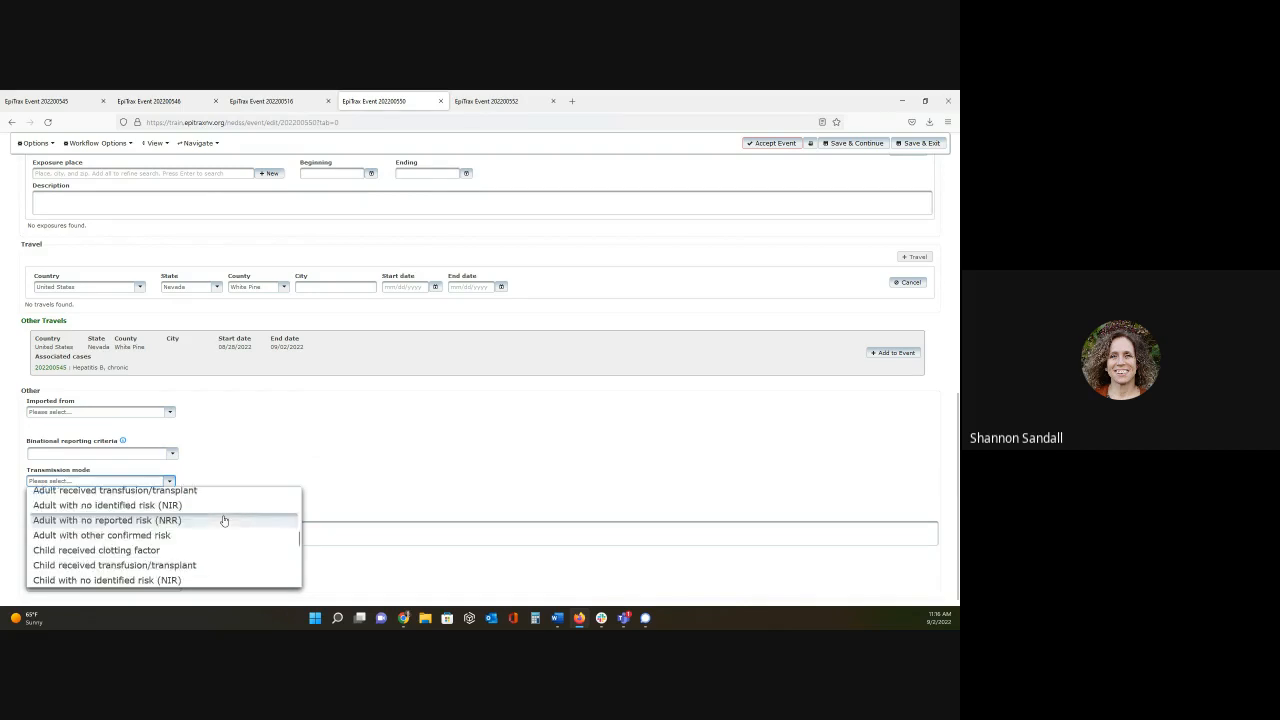
{"action": "scroll", "coordinate": [223, 518], "scroll_direction": "down", "scroll_amount": 5}
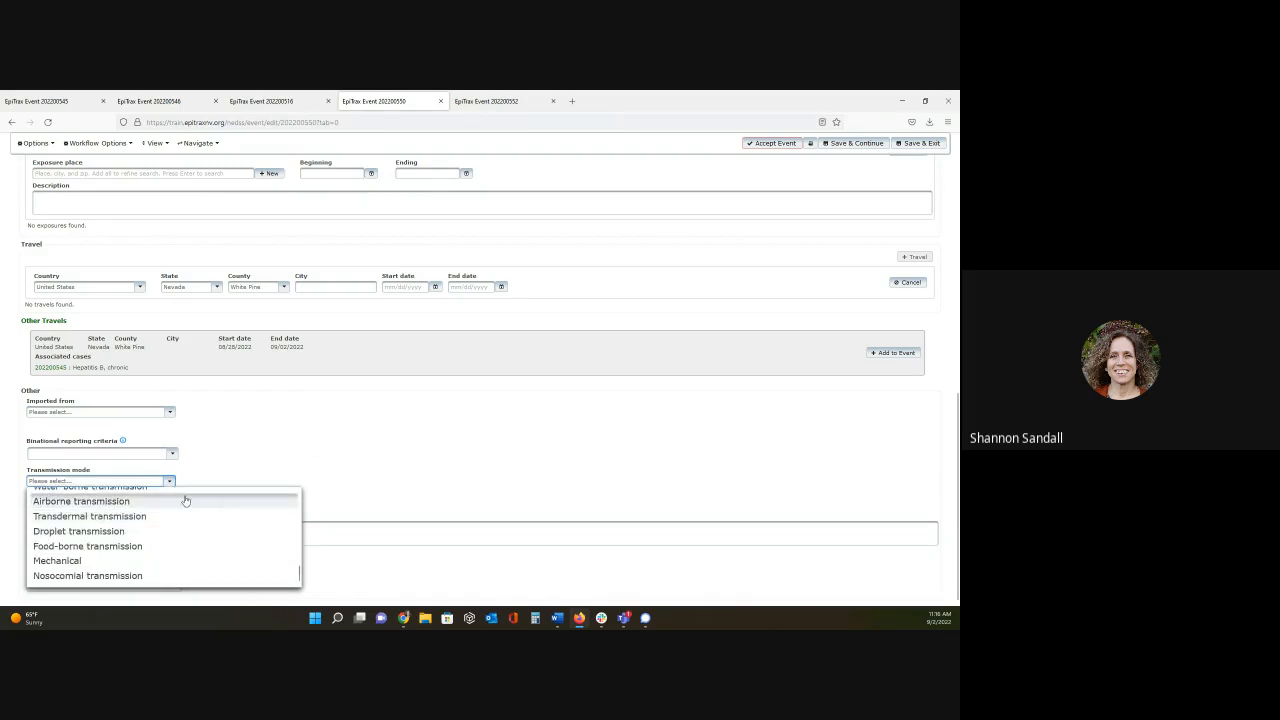
{"action": "left_click", "coordinate": [318, 445]}
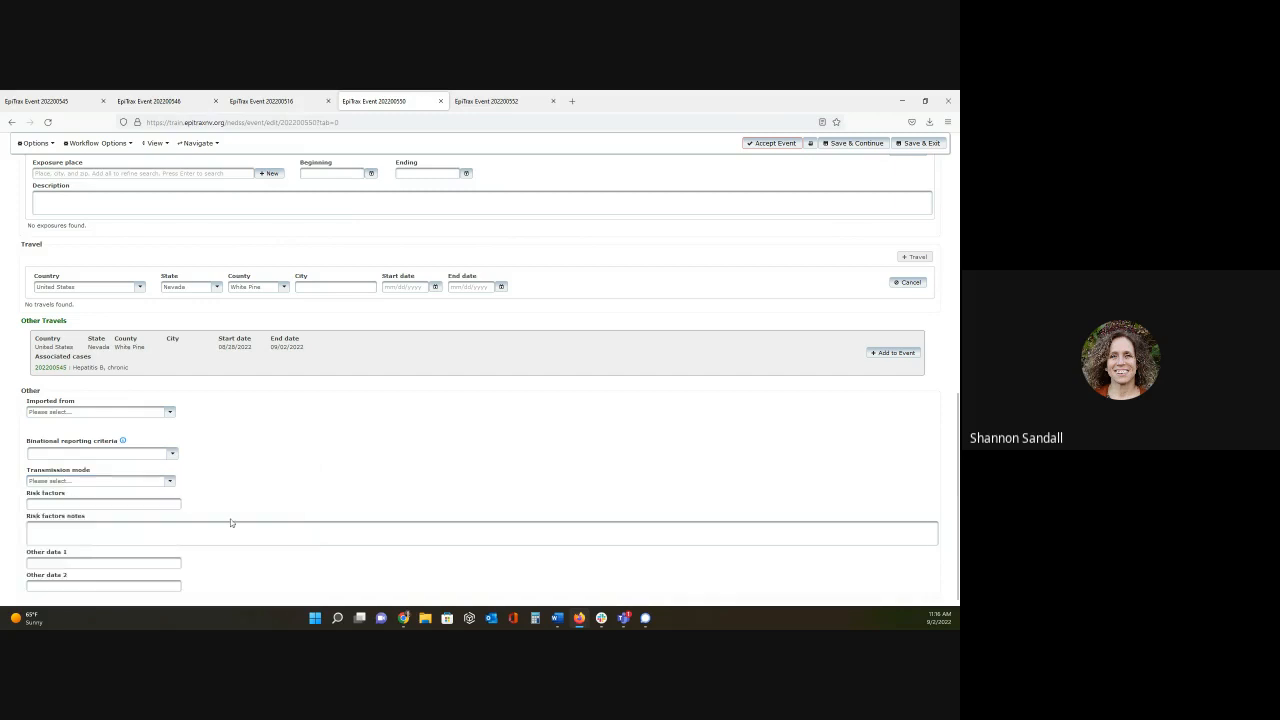
{"action": "left_click", "coordinate": [156, 504]}
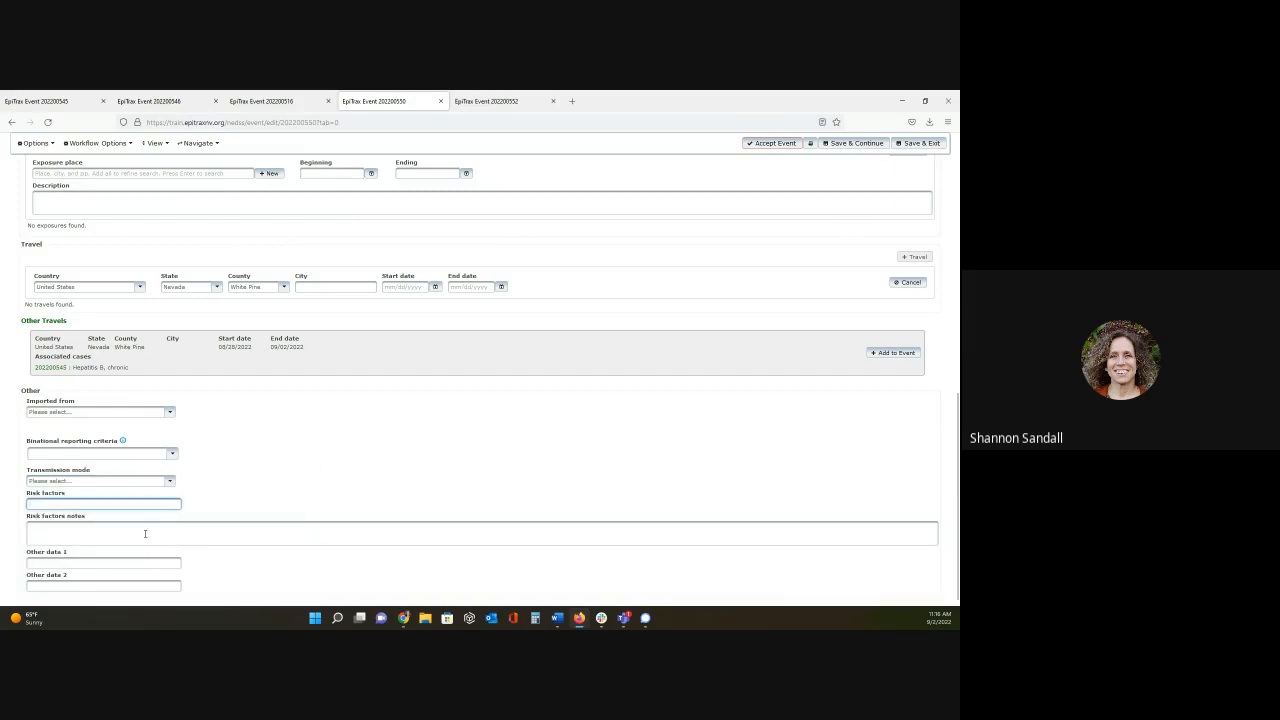
{"action": "left_click", "coordinate": [145, 534]}
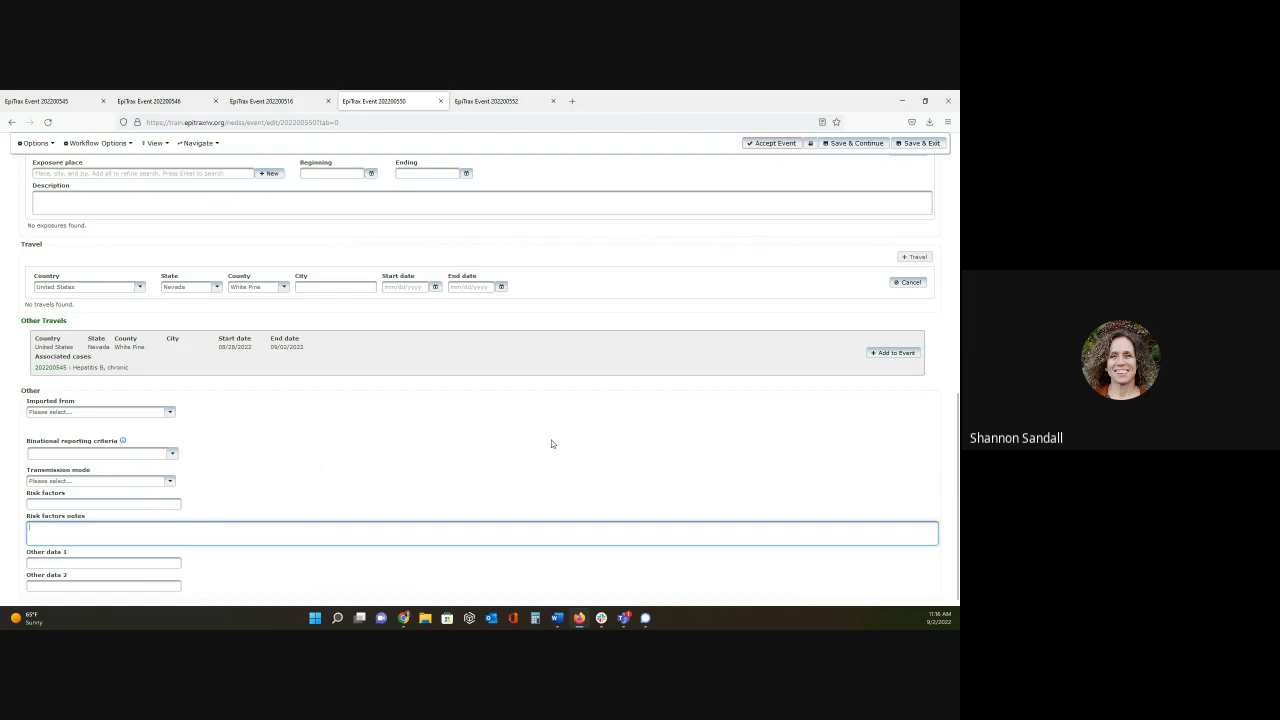
{"action": "scroll", "coordinate": [551, 443], "scroll_direction": "up", "scroll_amount": 2}
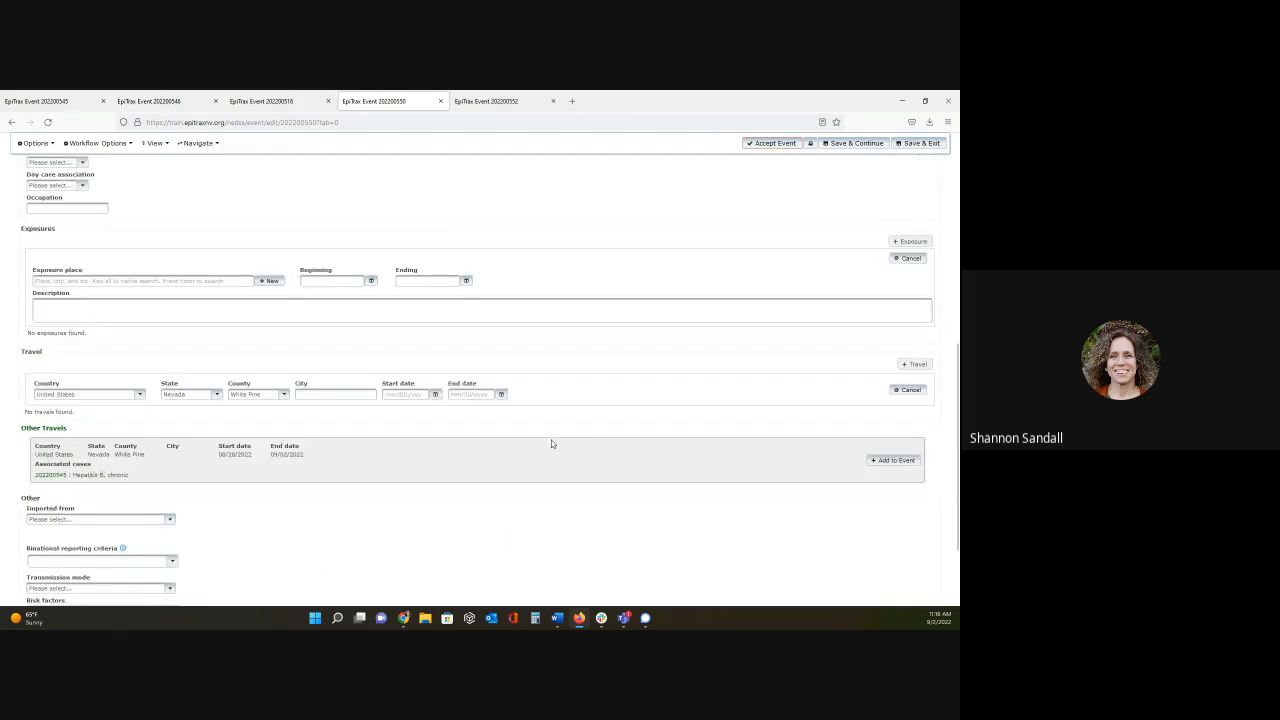
{"action": "scroll", "coordinate": [551, 443], "scroll_direction": "up", "scroll_amount": 9}
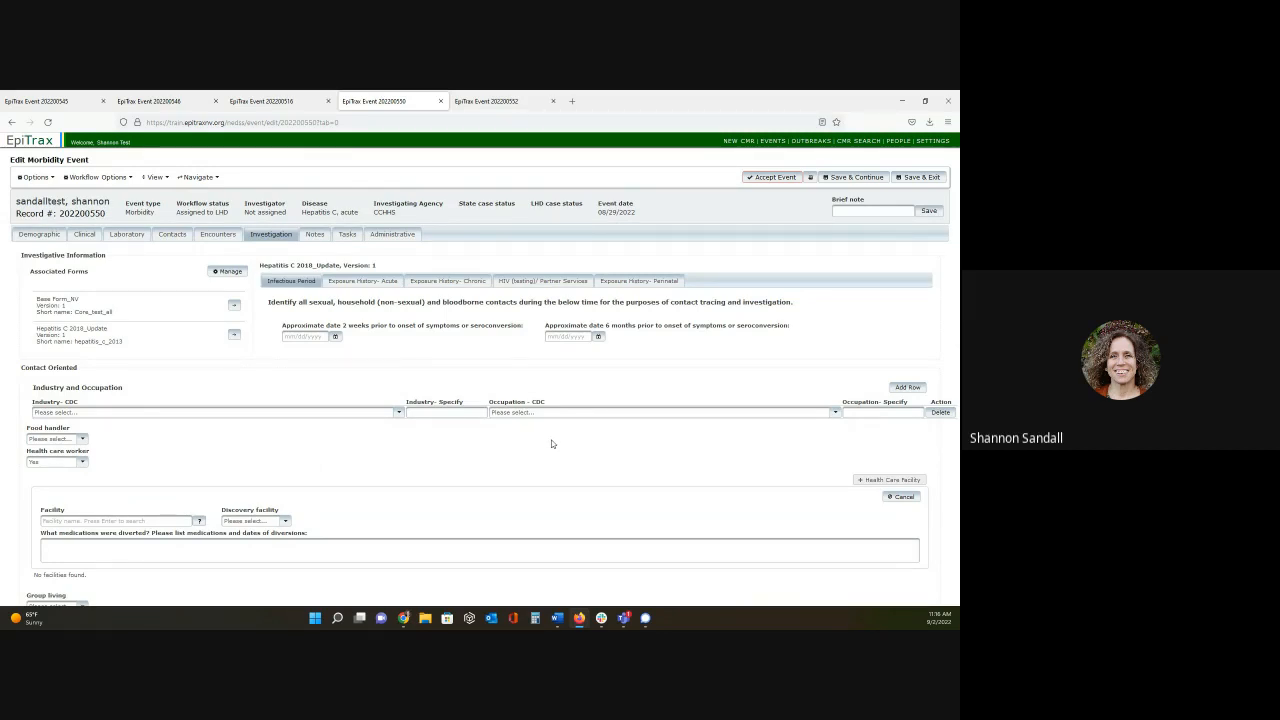
Upload IMPORT_TEMPLATE(12).xlsx from Downloads to the event's attachments under the Records Request category.
{"action": "left_click", "coordinate": [315, 235]}
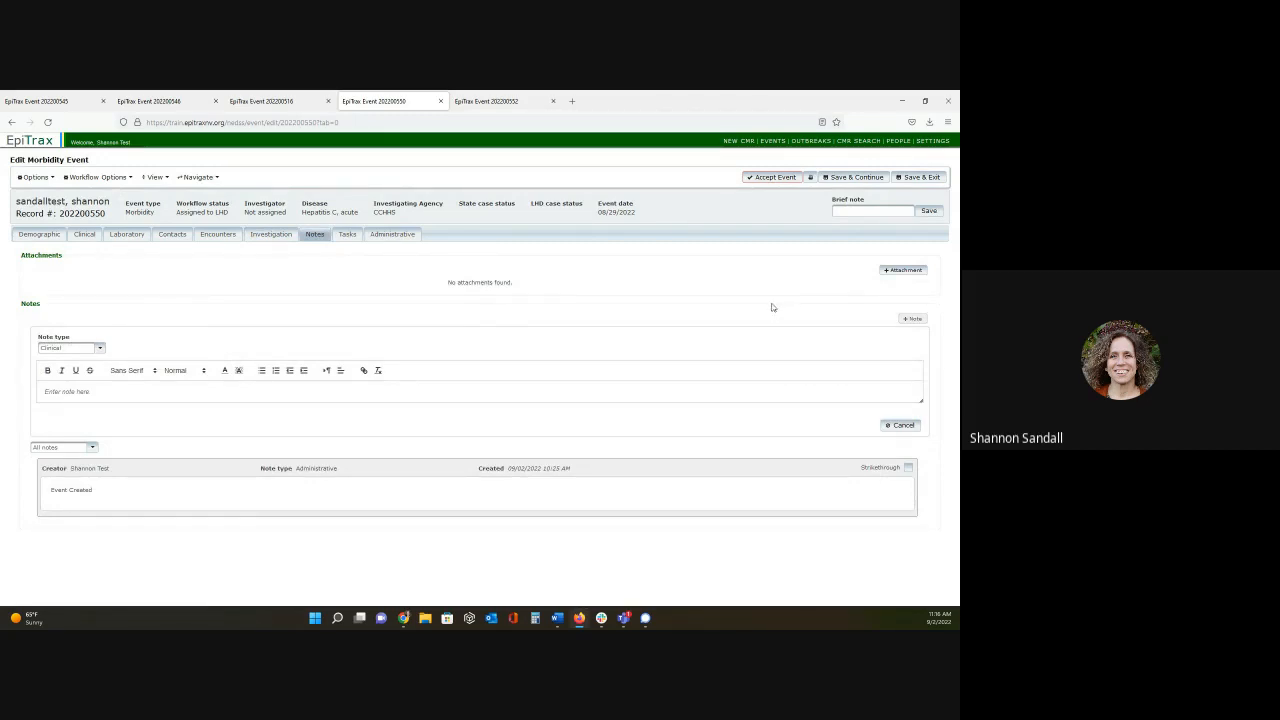
{"action": "left_click", "coordinate": [900, 270]}
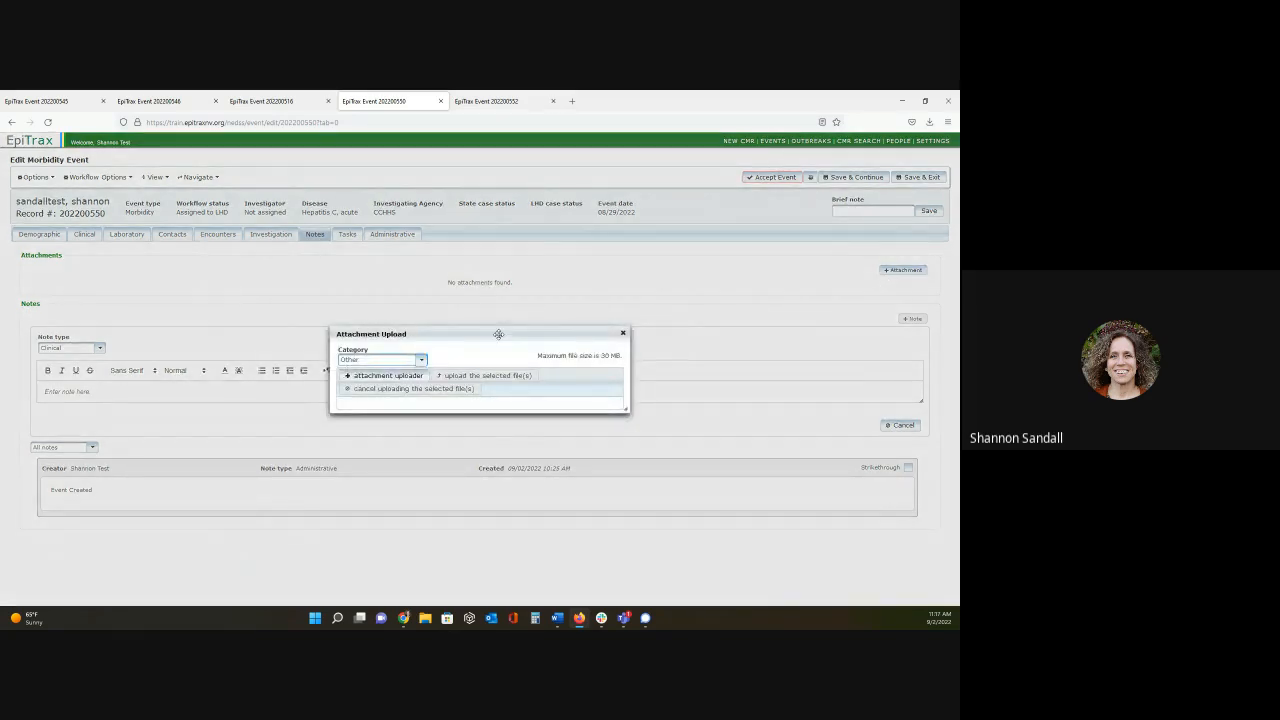
{"action": "left_click", "coordinate": [422, 360]}
{"action": "scroll", "coordinate": [408, 427], "scroll_direction": "down", "scroll_amount": 3}
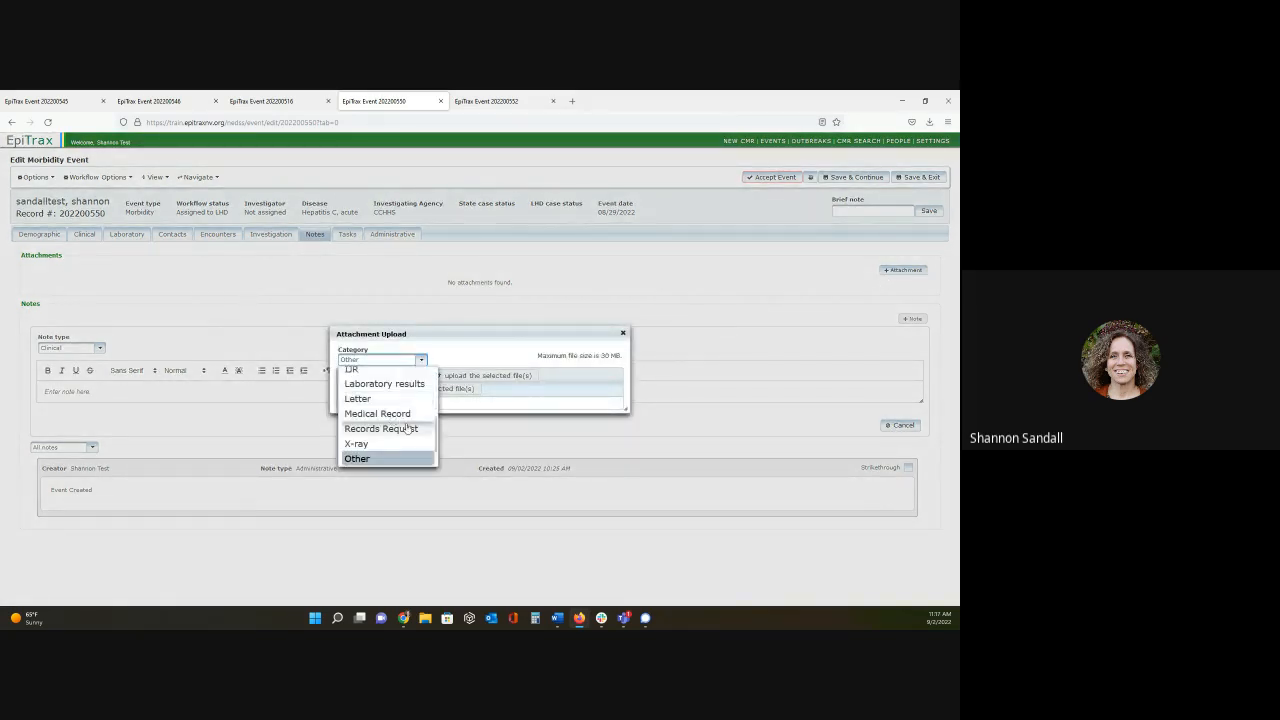
{"action": "left_click", "coordinate": [407, 429]}
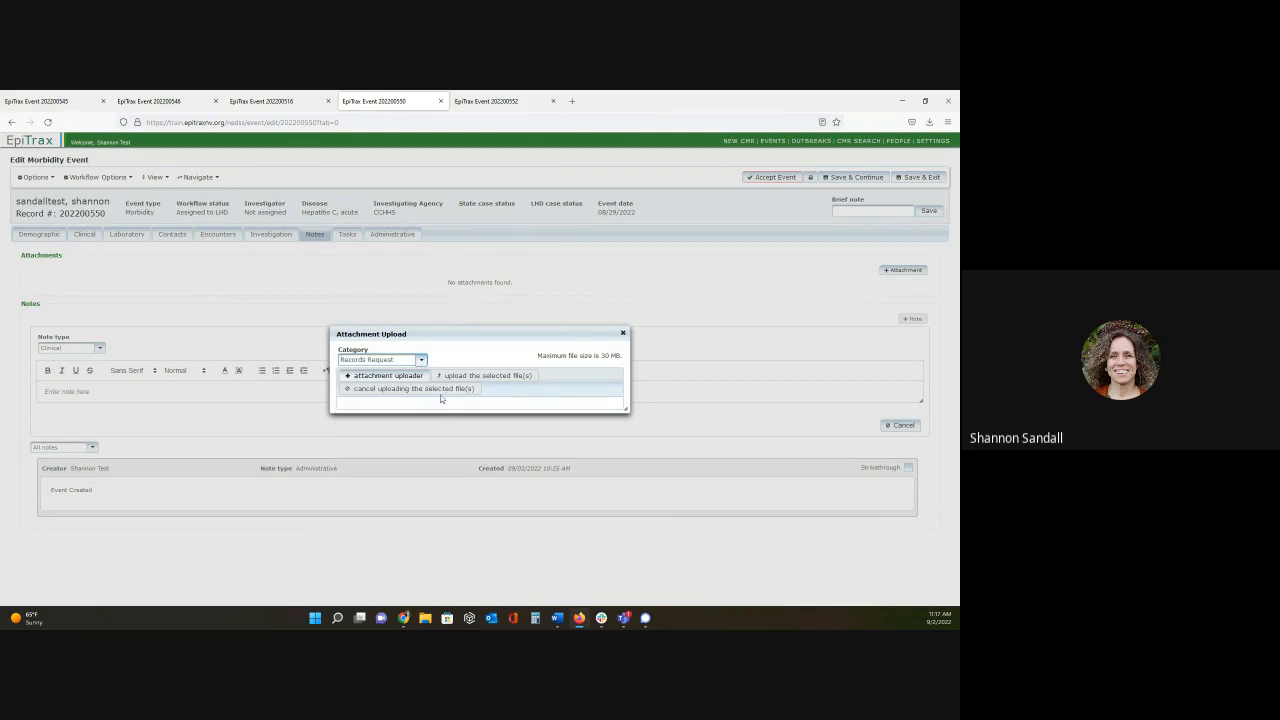
{"action": "left_click", "coordinate": [367, 379]}
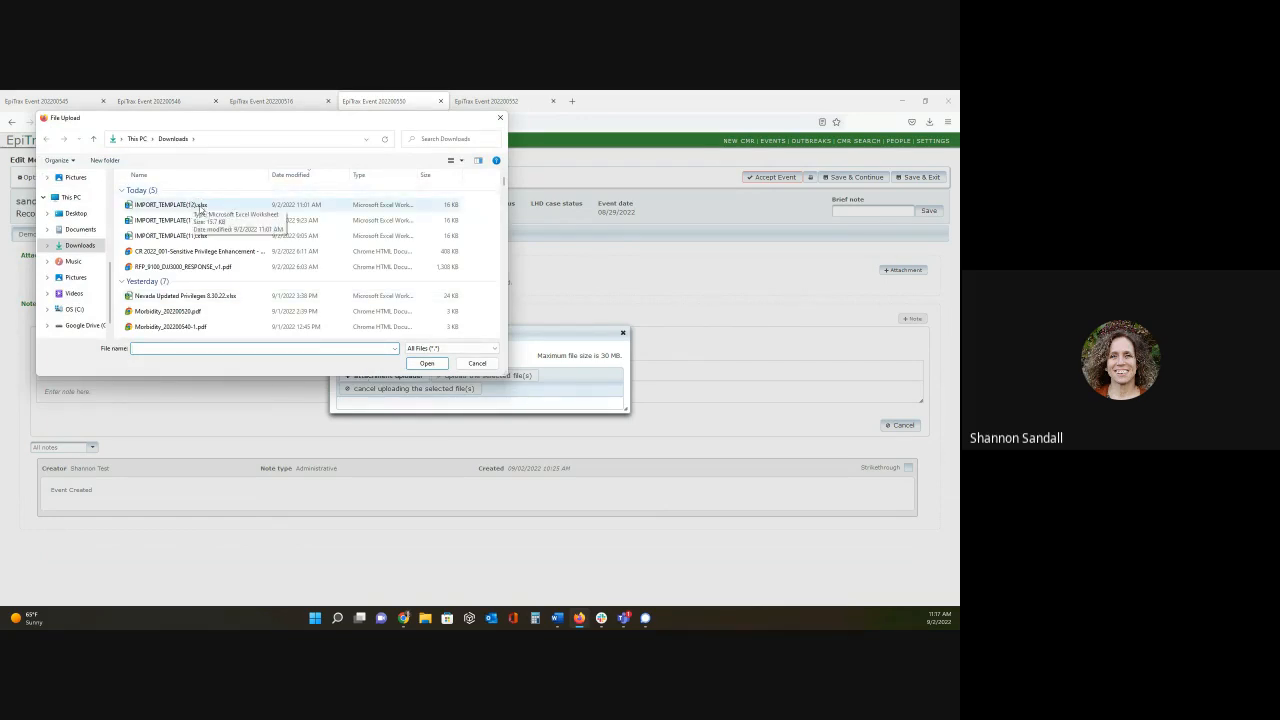
{"action": "double_click", "coordinate": [195, 205]}
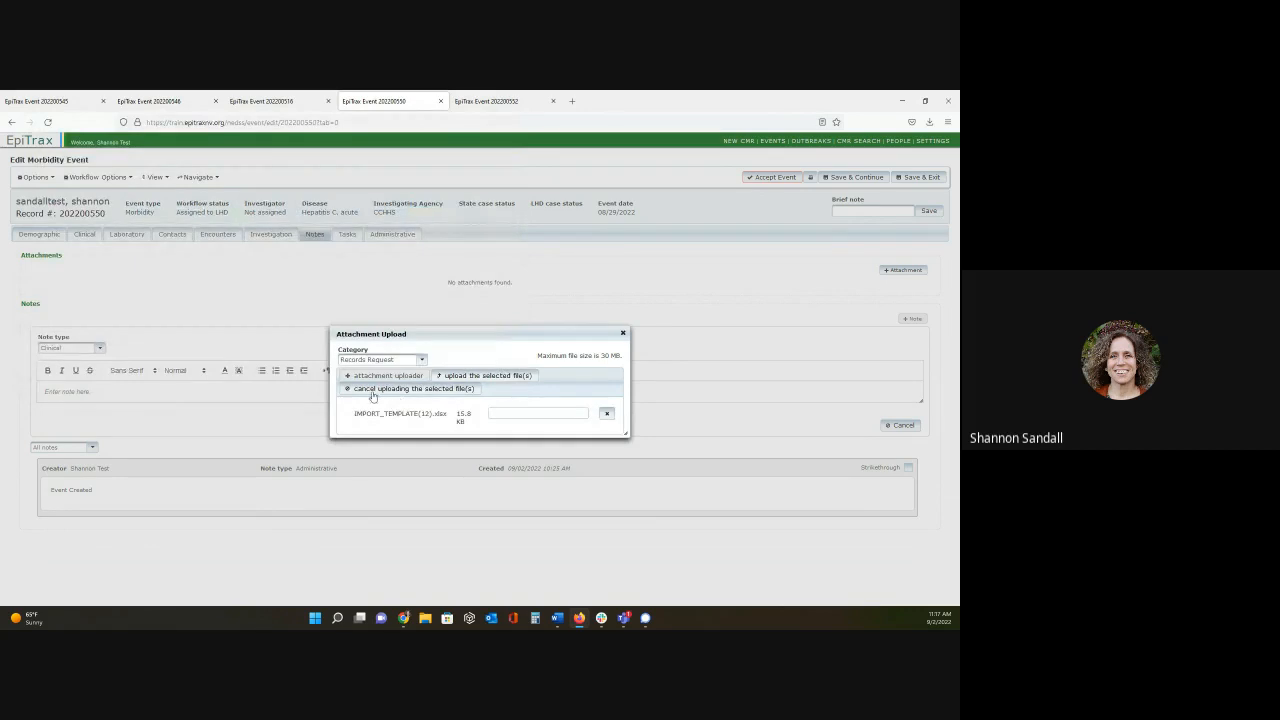
{"action": "left_click", "coordinate": [490, 376]}
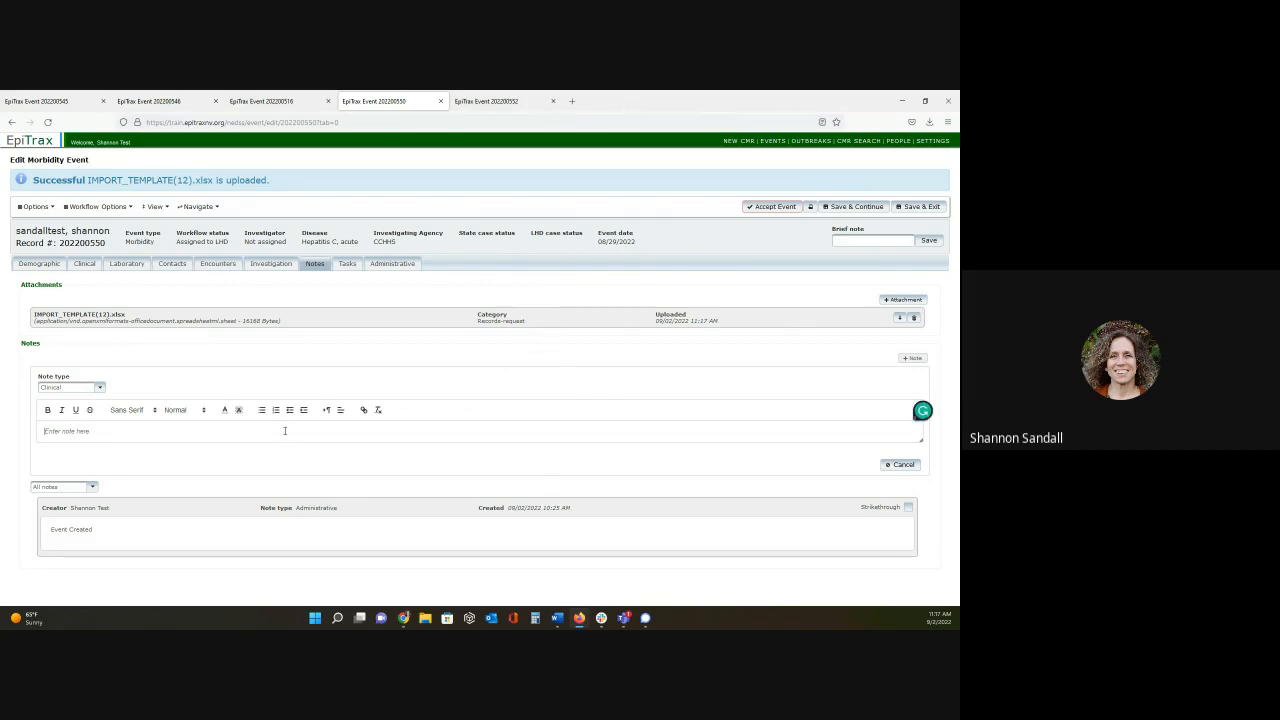
Enter the clinical note "This is my note..." and format it as bold, italic, underlined Monospace text in Huge size.
{"action": "type", "text": "This is my note..."}
{"action": "left_click_drag", "start_coordinate": [122, 432], "coordinate": [44, 433]}
{"action": "left_click", "coordinate": [47, 411]}
{"action": "left_click", "coordinate": [130, 410]}
{"action": "left_click", "coordinate": [131, 453]}
{"action": "left_click", "coordinate": [183, 412]}
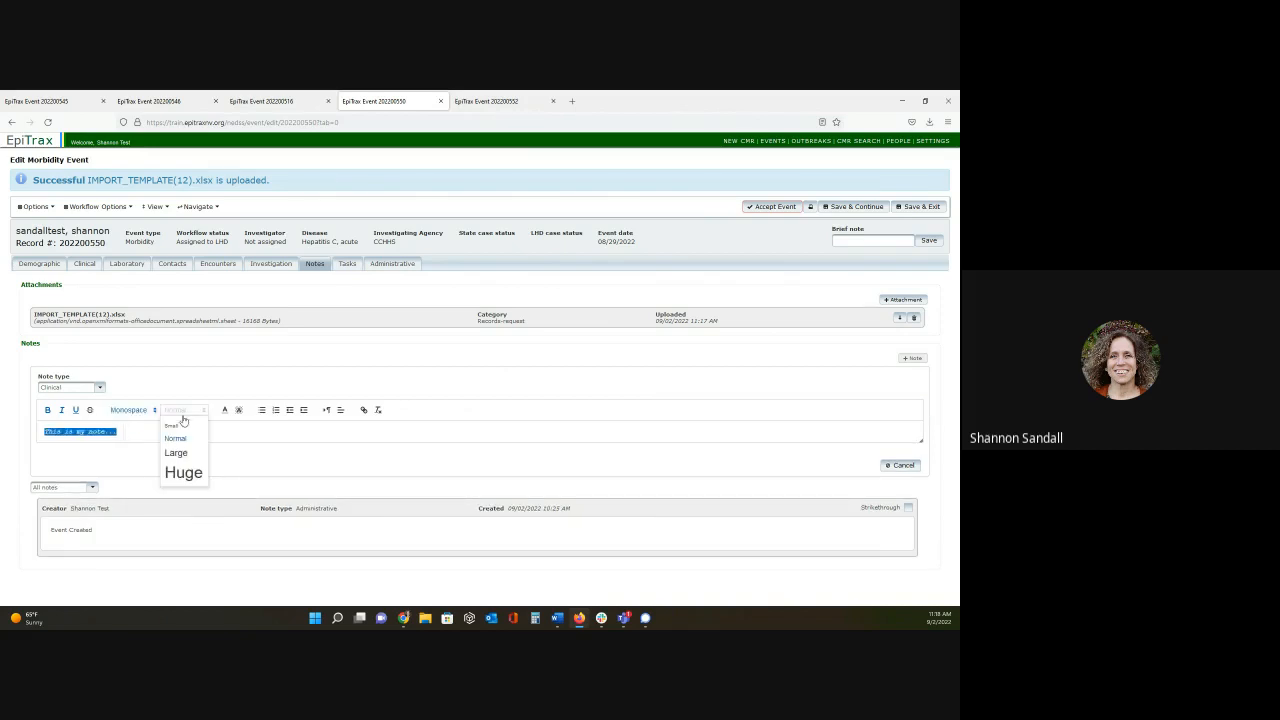
{"action": "left_click", "coordinate": [184, 473]}
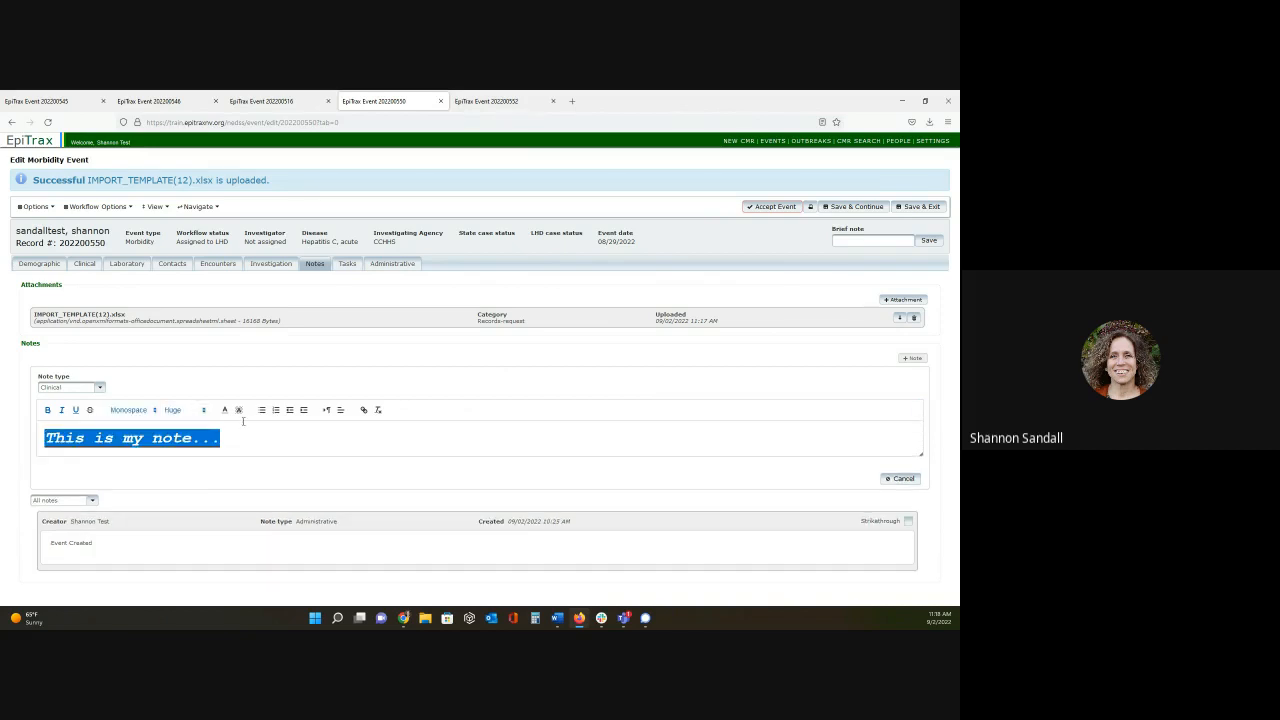
Color the note text blue and give it a yellow background.
{"action": "left_click", "coordinate": [224, 410]}
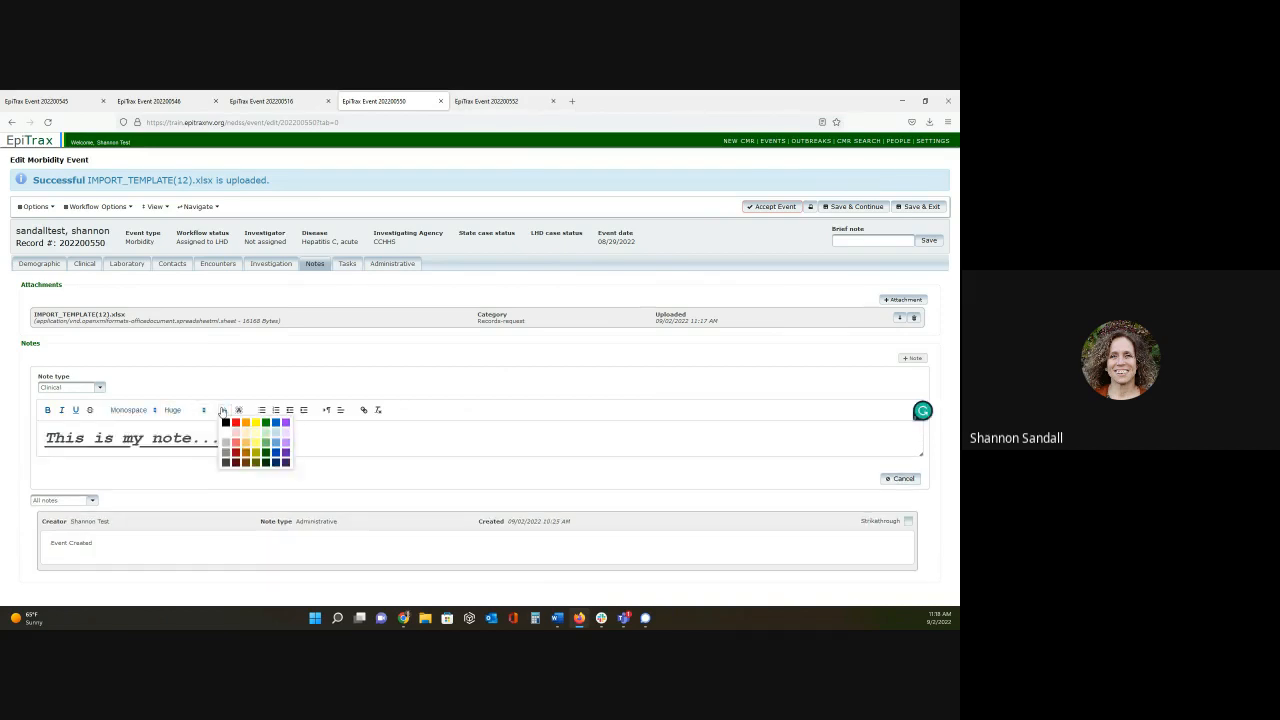
{"action": "left_click", "coordinate": [268, 440]}
{"action": "left_click", "coordinate": [237, 411]}
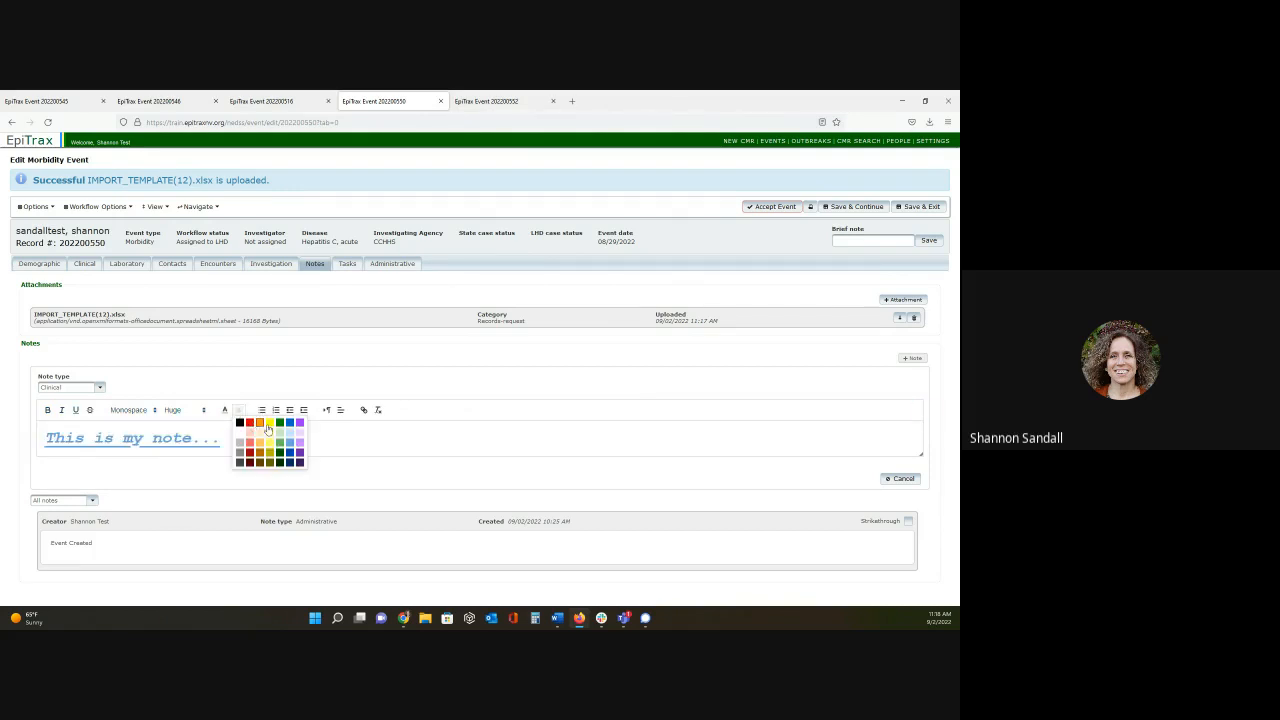
{"action": "left_click", "coordinate": [268, 432]}
{"action": "left_click", "coordinate": [314, 439]}
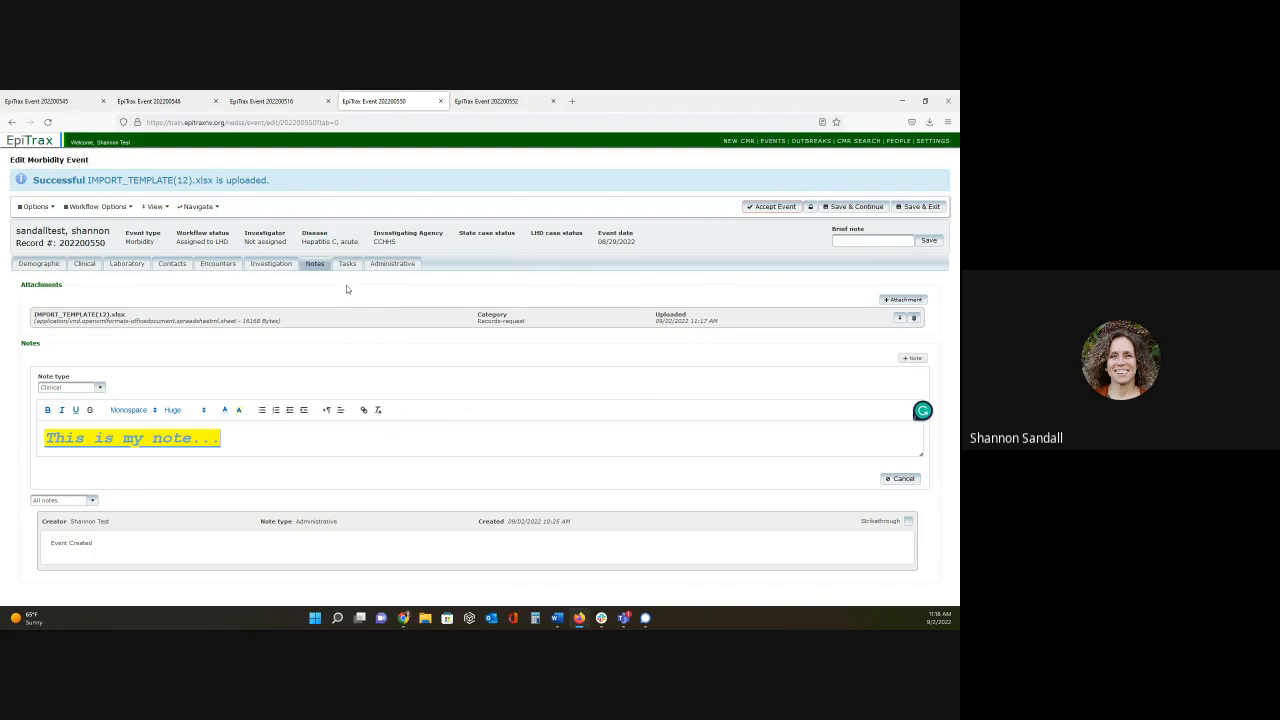
In the administrative details, review the LHD case status options, set Outbreak associated to Yes and check the available outbreak names.
{"action": "left_click", "coordinate": [394, 264]}
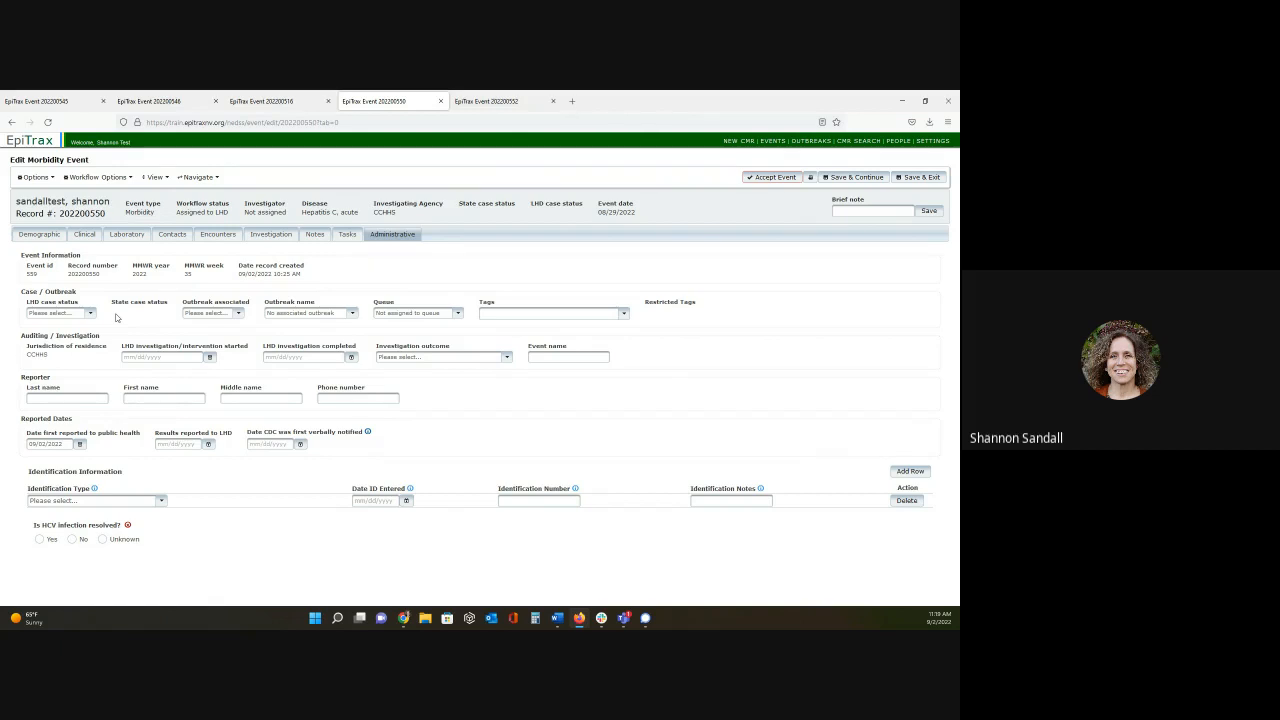
{"action": "left_click", "coordinate": [90, 313]}
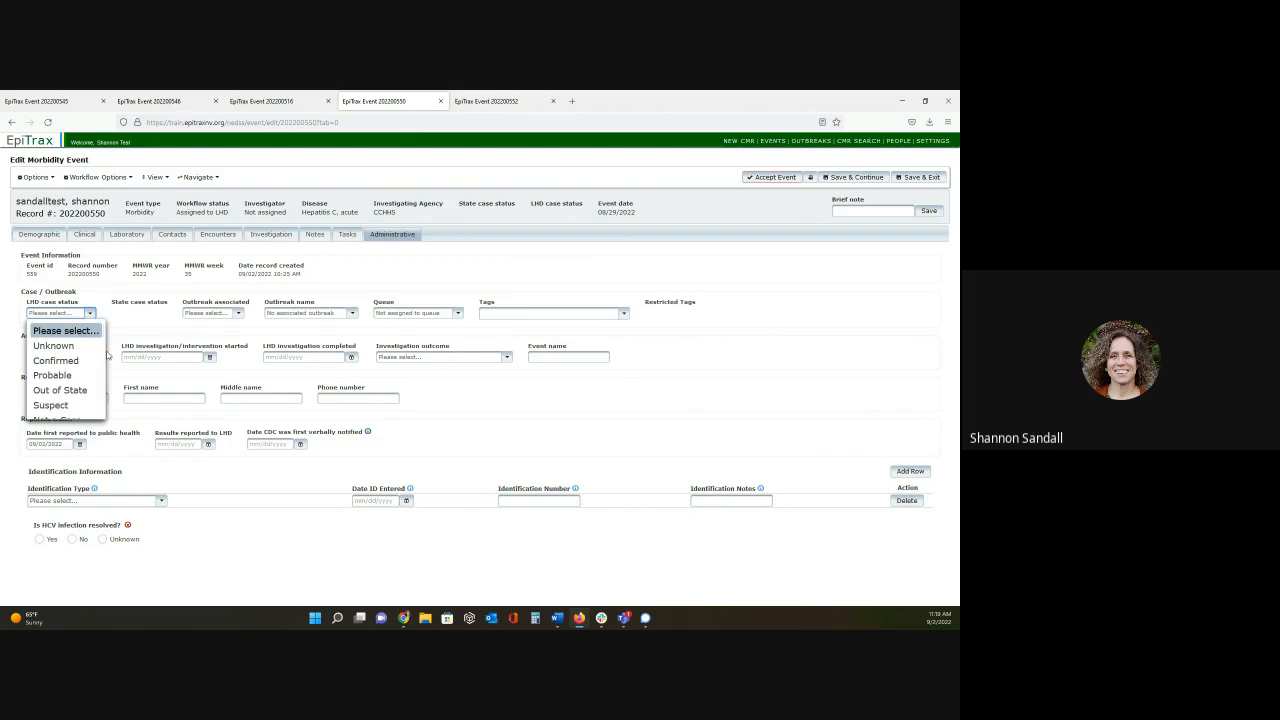
{"action": "scroll", "coordinate": [103, 358], "scroll_direction": "down", "scroll_amount": 2}
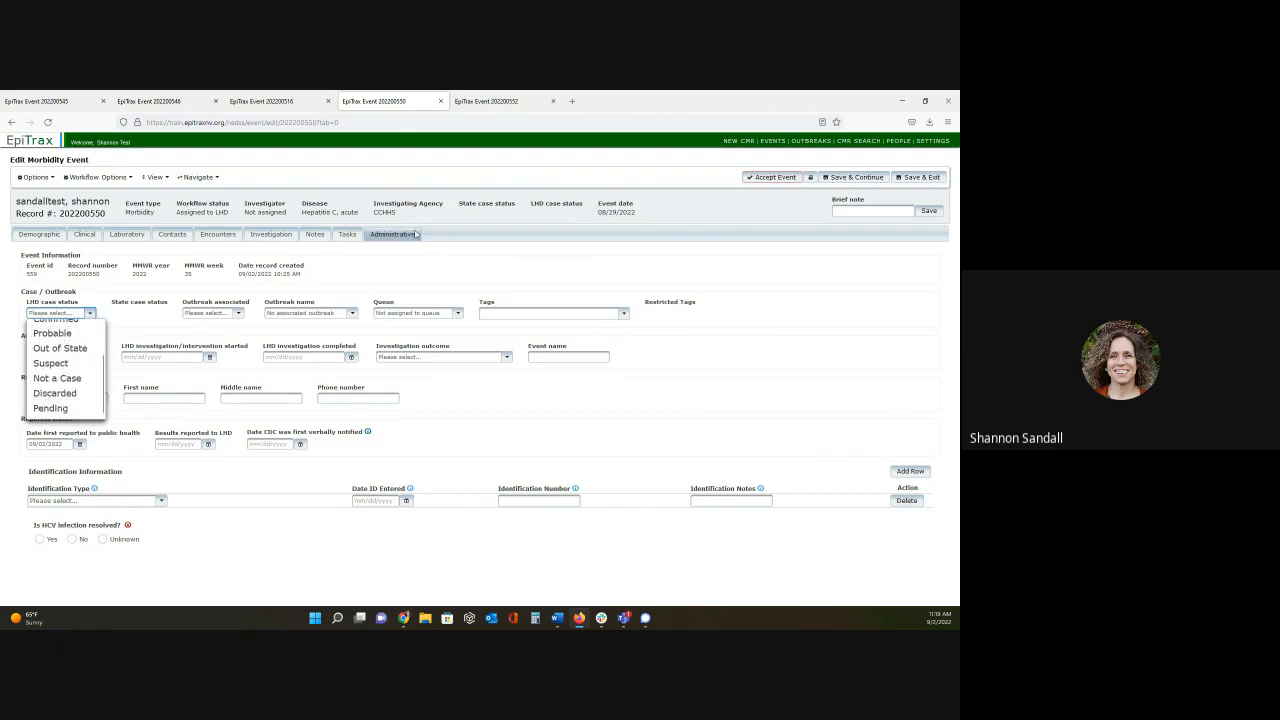
{"action": "left_click", "coordinate": [153, 331]}
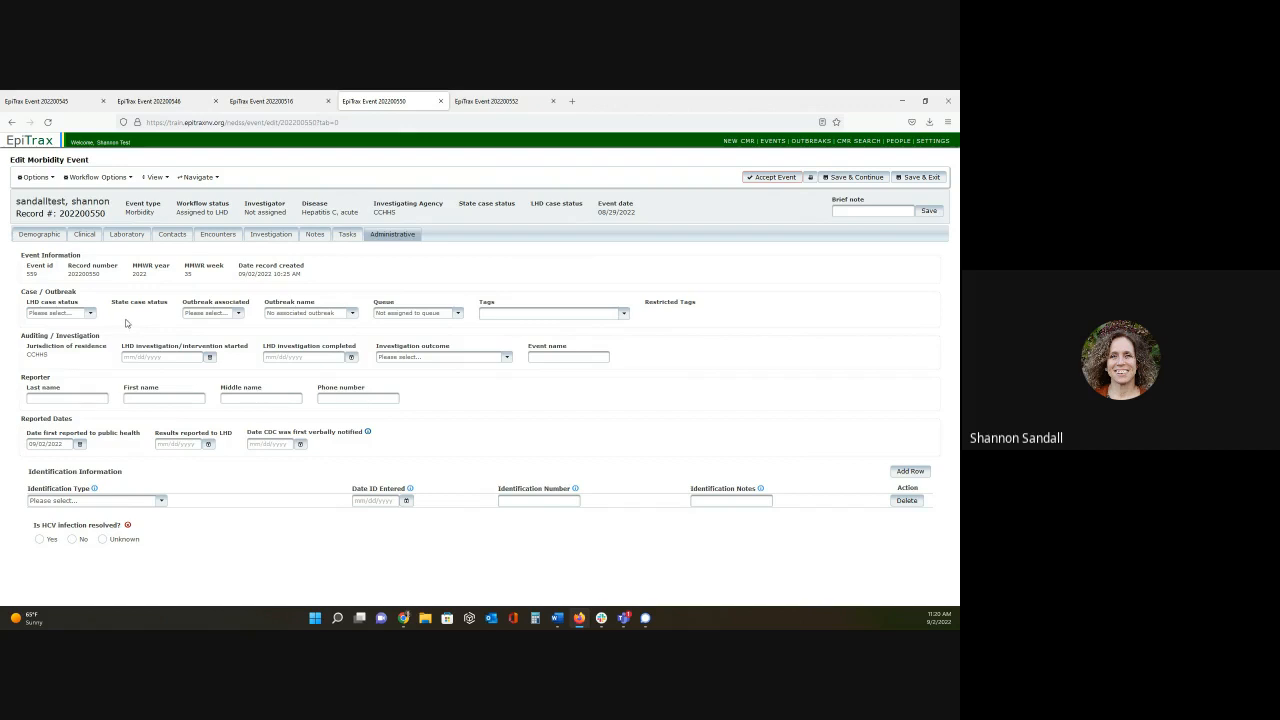
{"action": "left_click", "coordinate": [240, 313]}
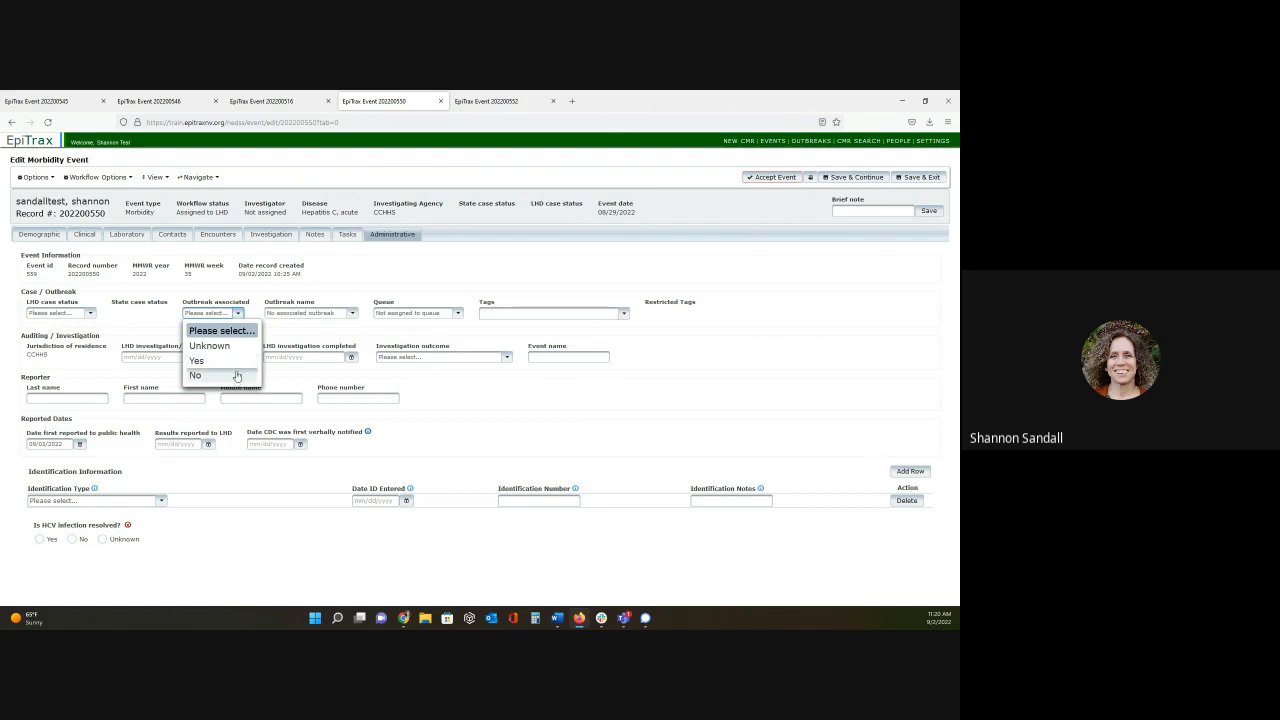
{"action": "left_click", "coordinate": [241, 362]}
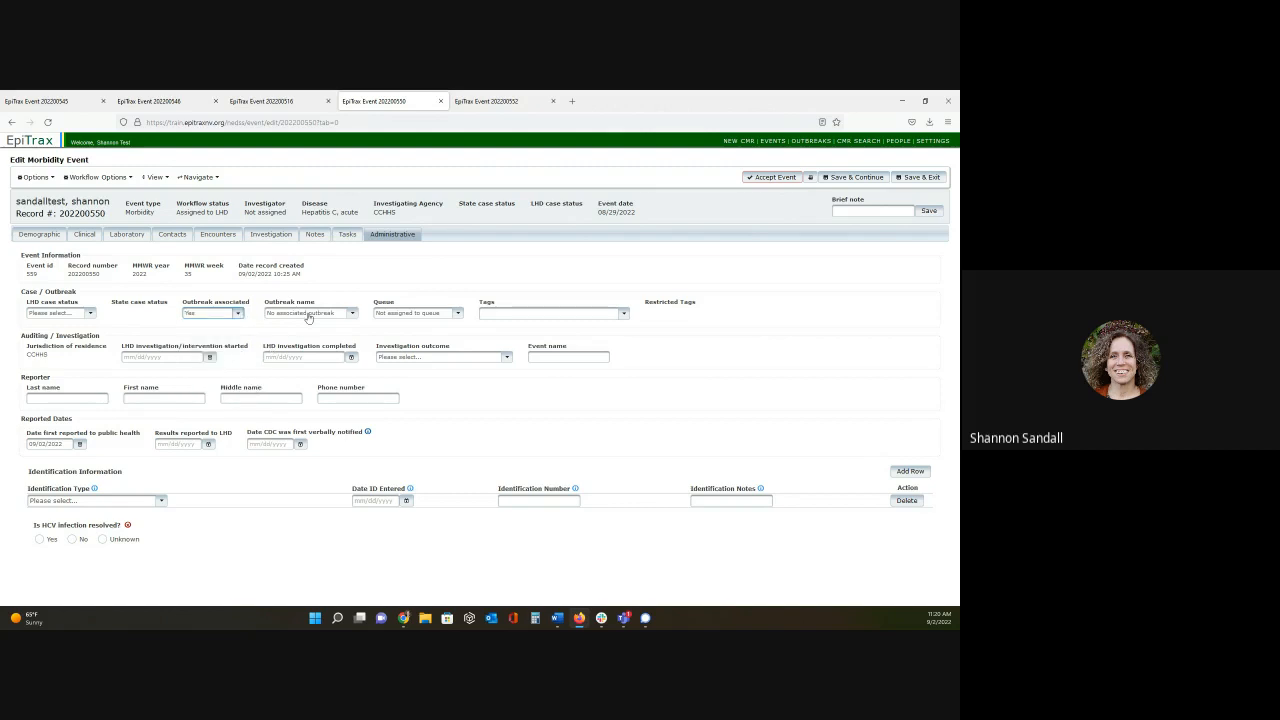
{"action": "left_click", "coordinate": [308, 314]}
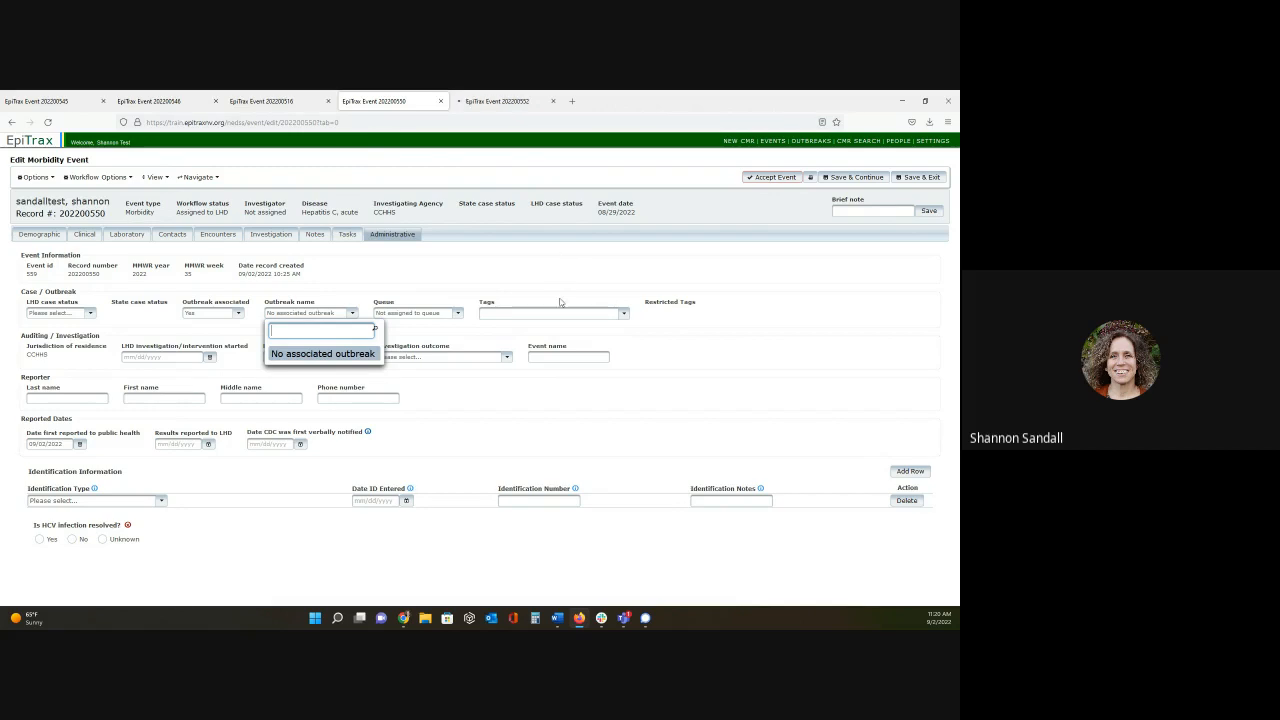
{"action": "left_click", "coordinate": [756, 346]}
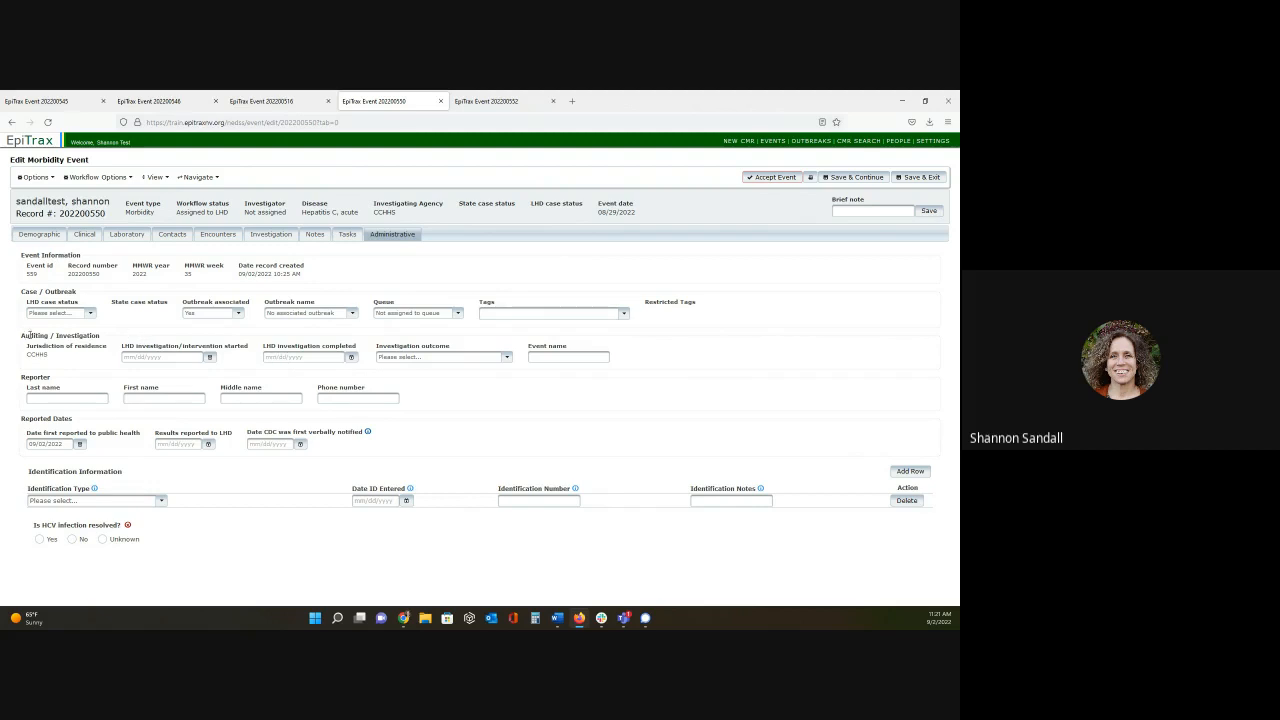
Examine the Auditing / Investigation fields and the Investigation outcome options without choosing one.
{"action": "left_click_drag", "start_coordinate": [29, 337], "coordinate": [115, 352]}
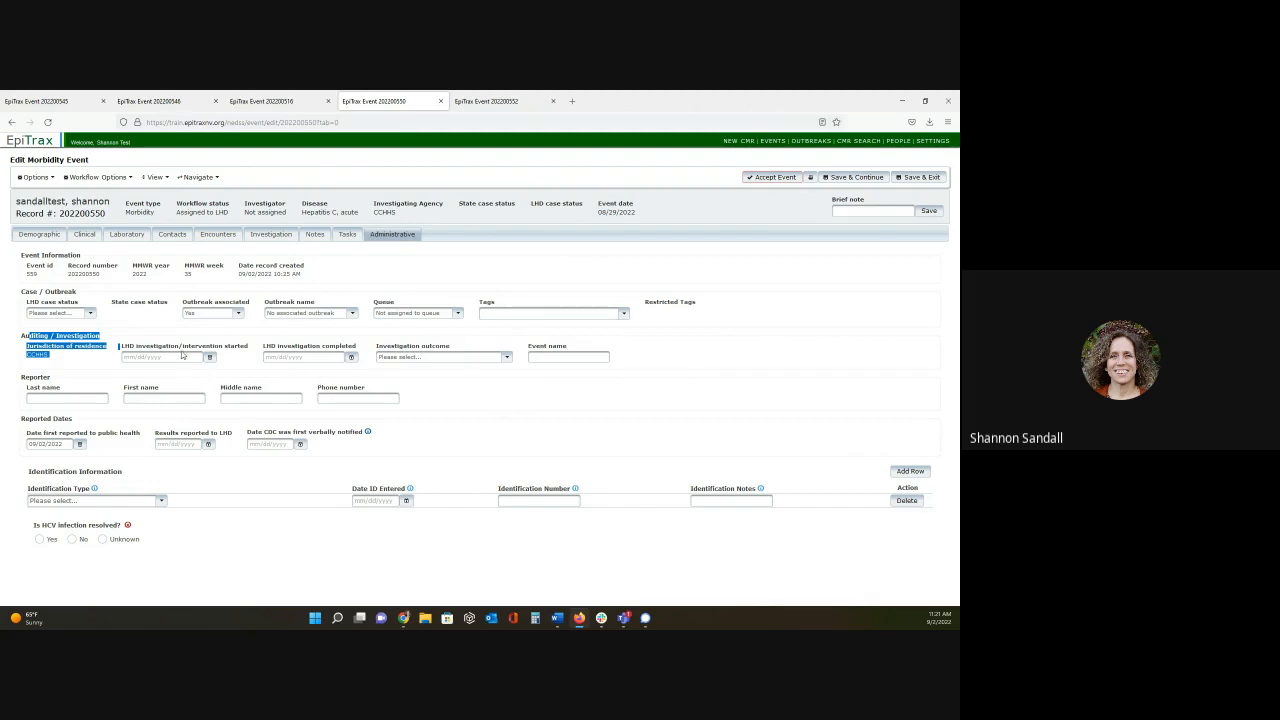
{"action": "left_click", "coordinate": [208, 338]}
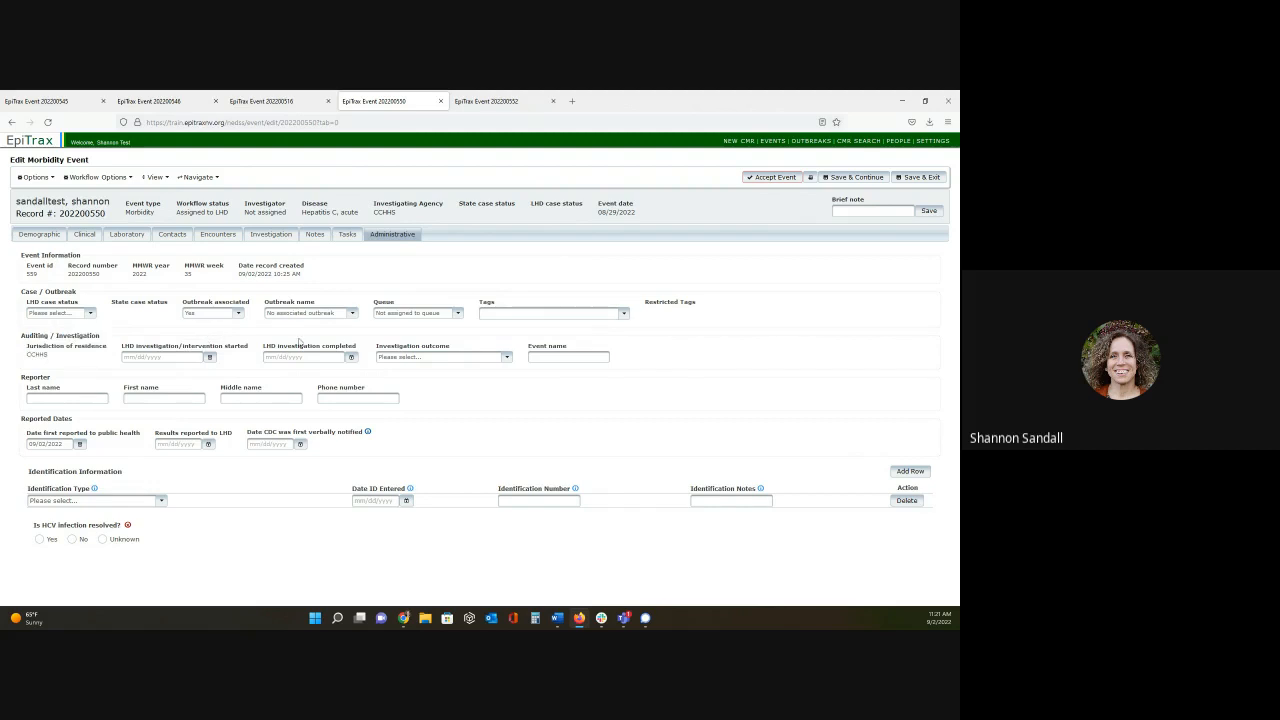
{"action": "left_click", "coordinate": [425, 362]}
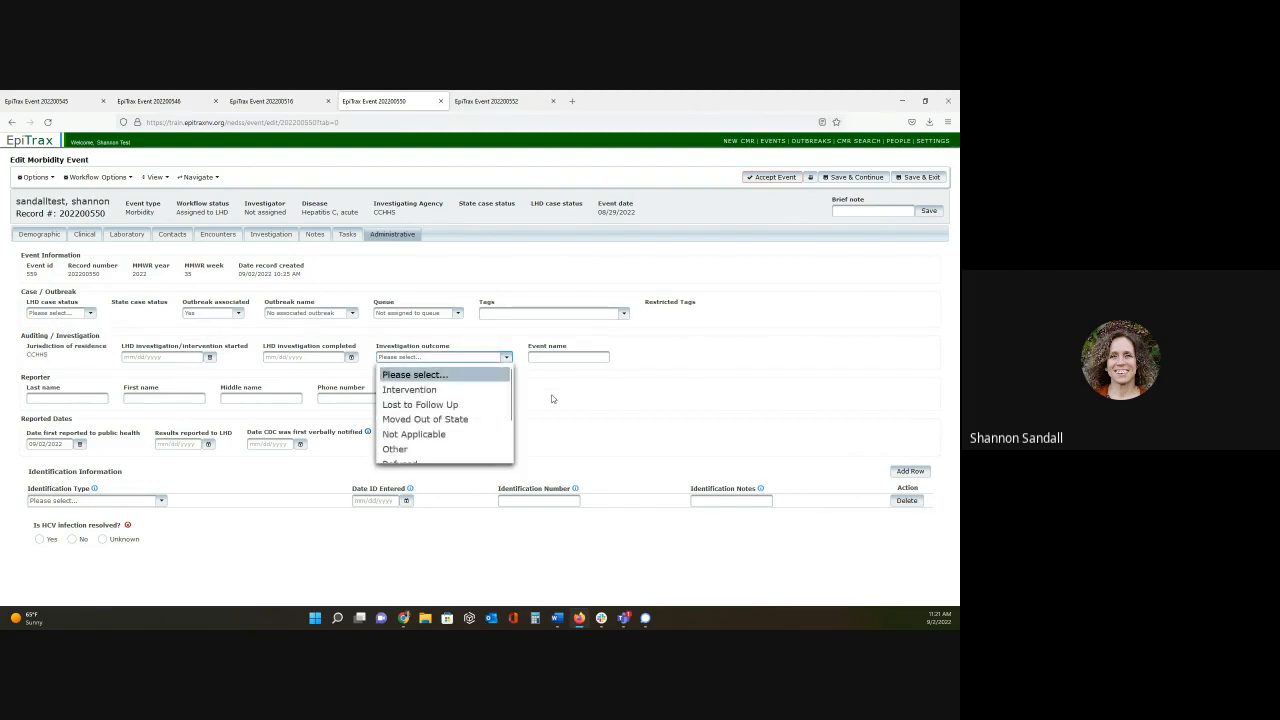
{"action": "left_click", "coordinate": [551, 399]}
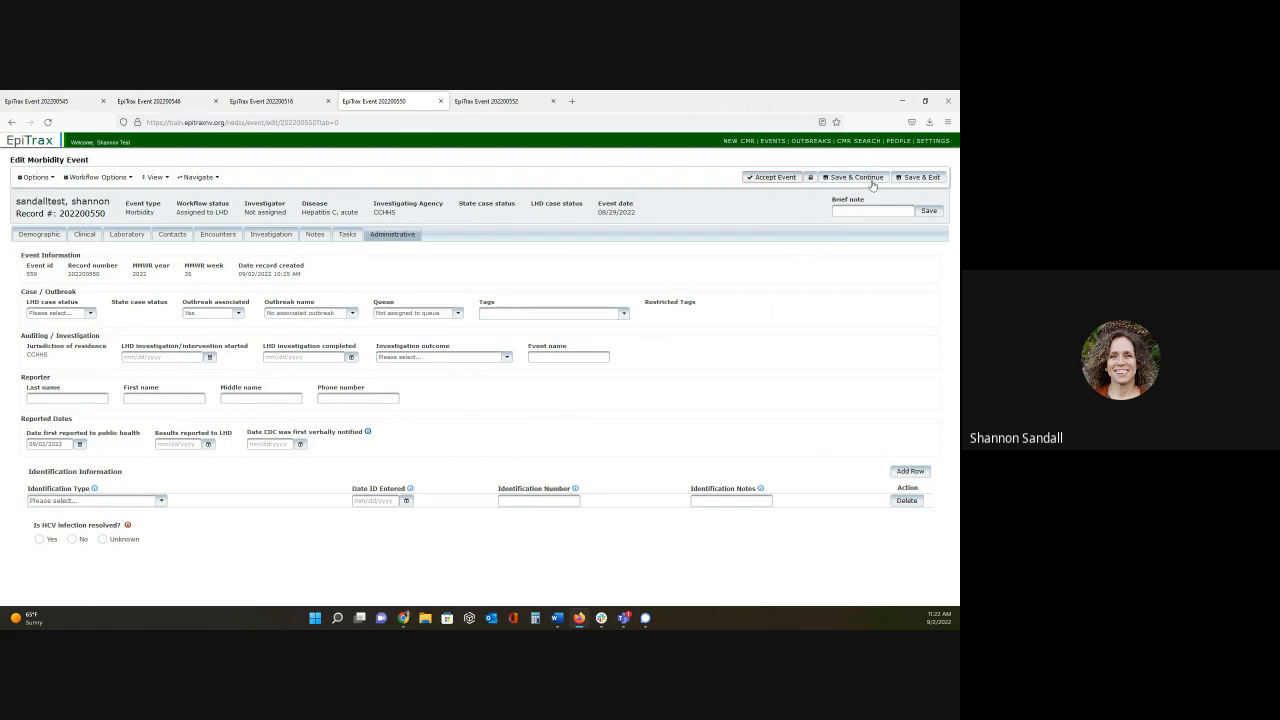
Print only the Laboratory section of the event to PDF, look through the report and close it.
{"action": "left_click", "coordinate": [811, 178]}
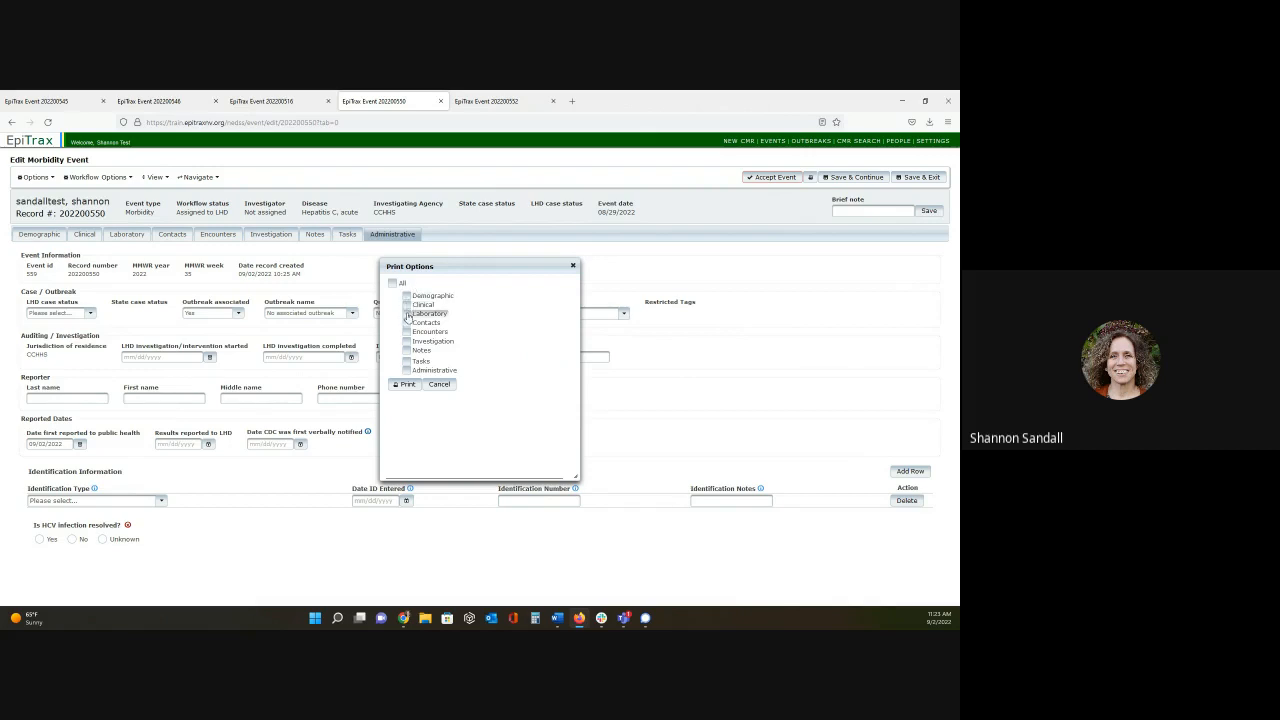
{"action": "left_click", "coordinate": [407, 314]}
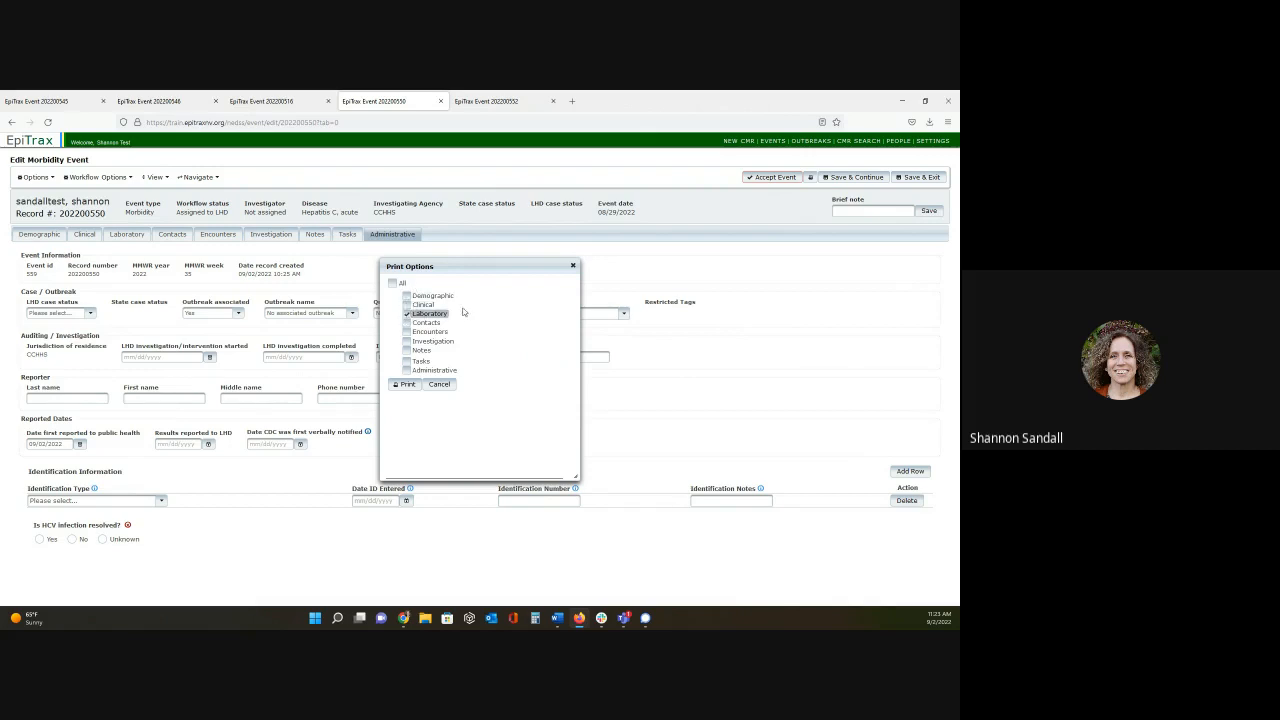
{"action": "left_click", "coordinate": [408, 386]}
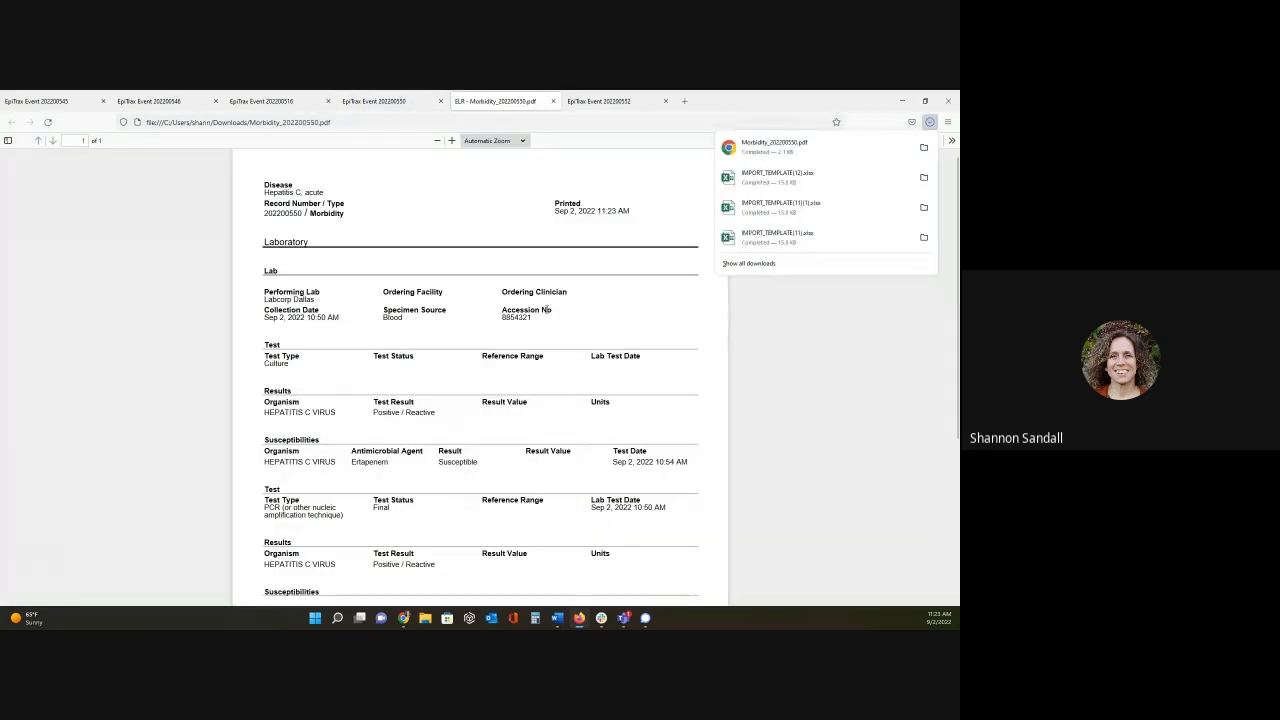
{"action": "scroll", "coordinate": [550, 310], "scroll_direction": "down", "scroll_amount": 3}
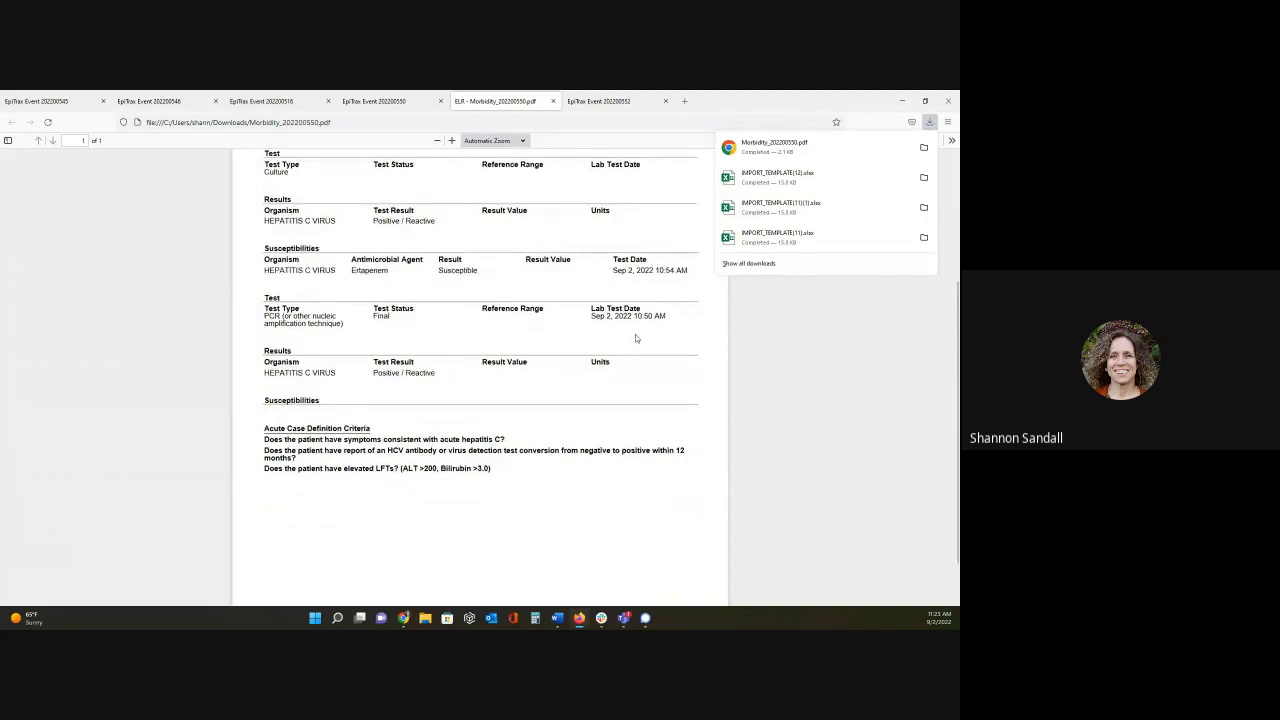
{"action": "scroll", "coordinate": [632, 334], "scroll_direction": "up", "scroll_amount": 3}
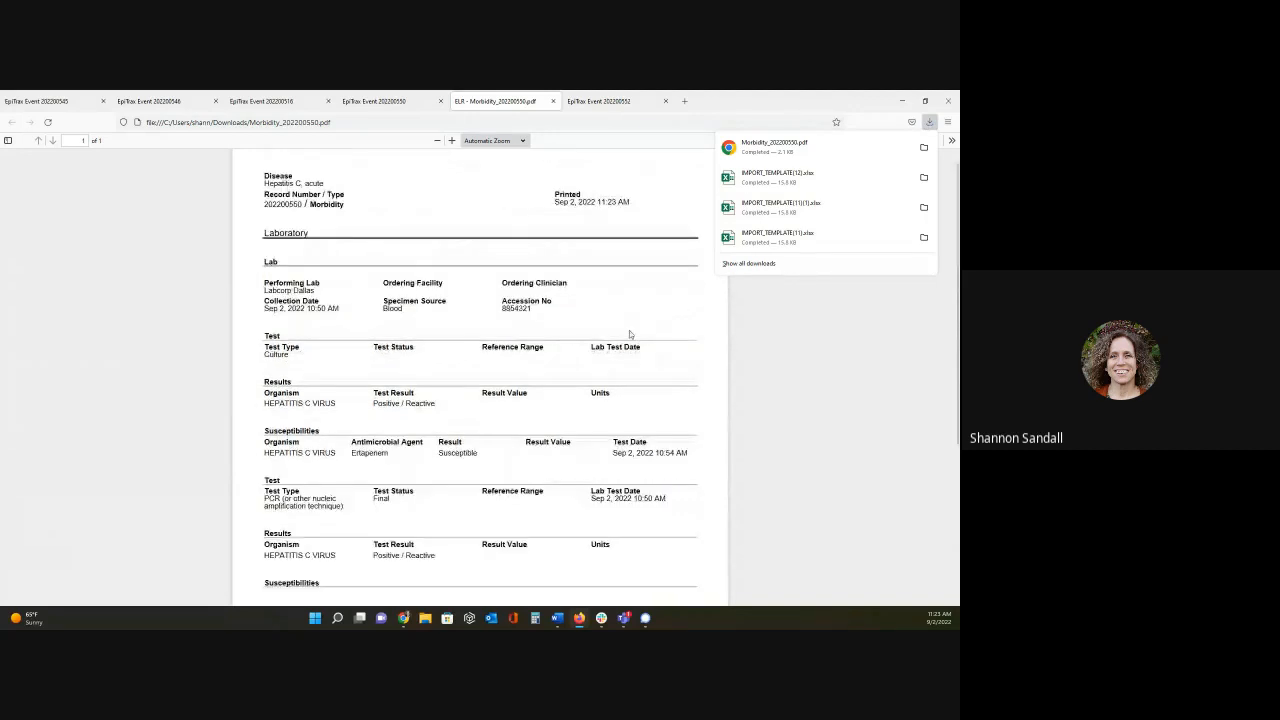
{"action": "left_click", "coordinate": [553, 101]}
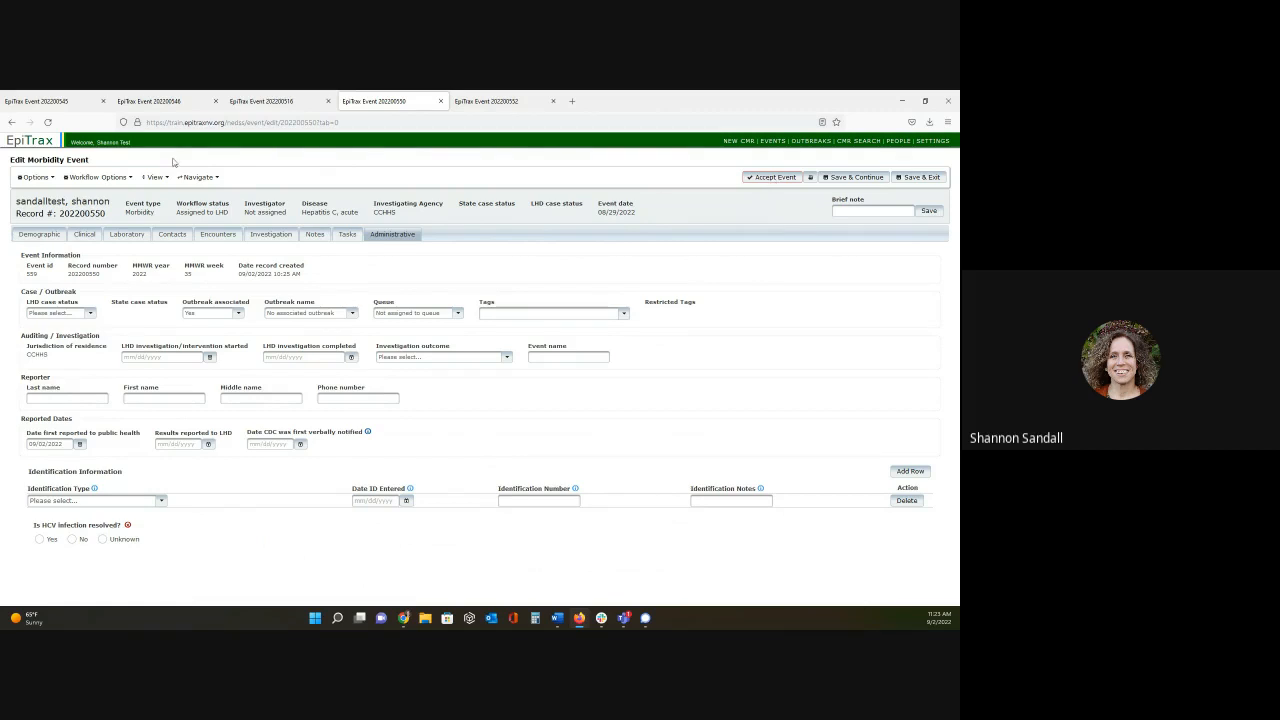
Accept the event and assign it to the first investigator matching a search for the investigator's first name.
{"action": "left_click", "coordinate": [108, 178]}
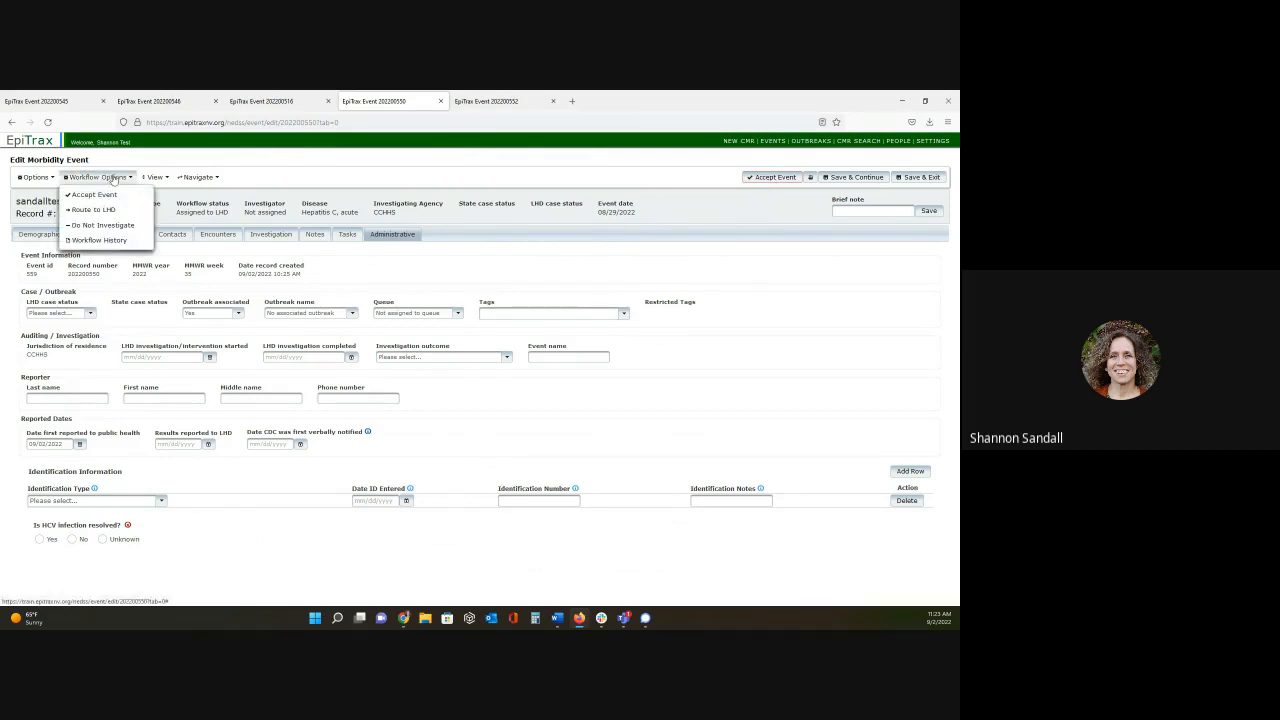
{"action": "left_click", "coordinate": [778, 180]}
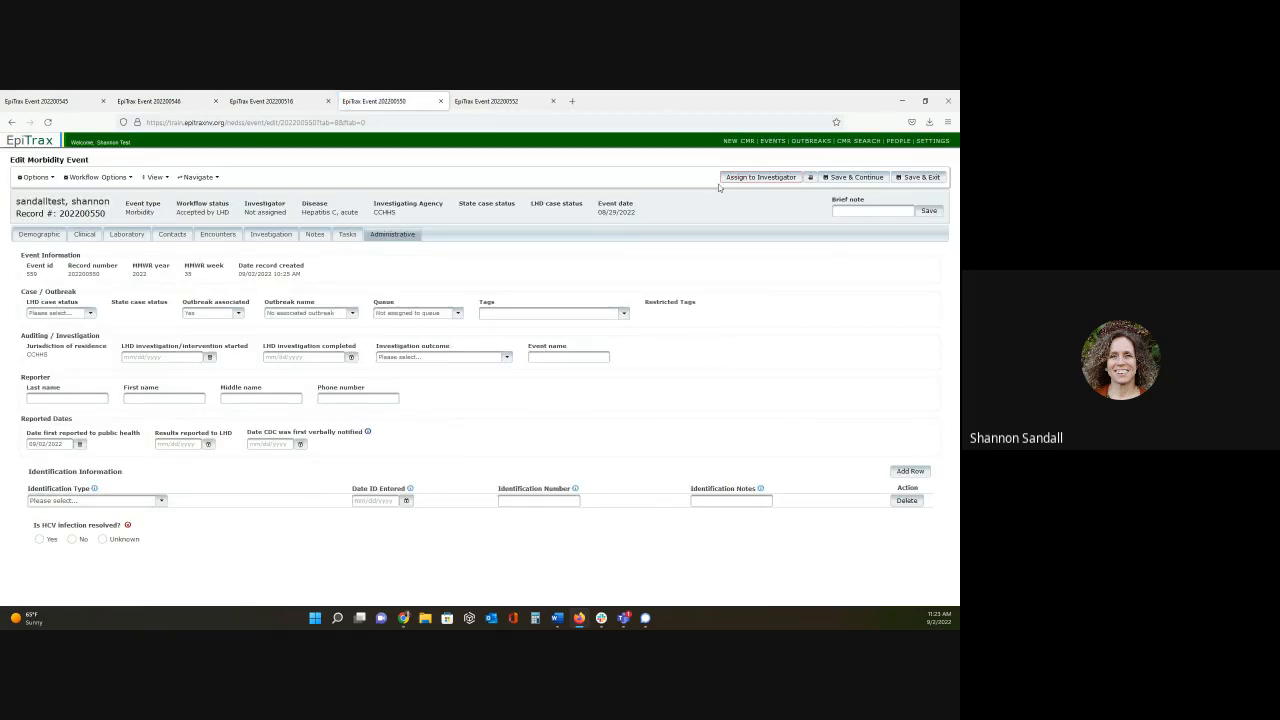
{"action": "mouse_move", "coordinate": [86, 180]}
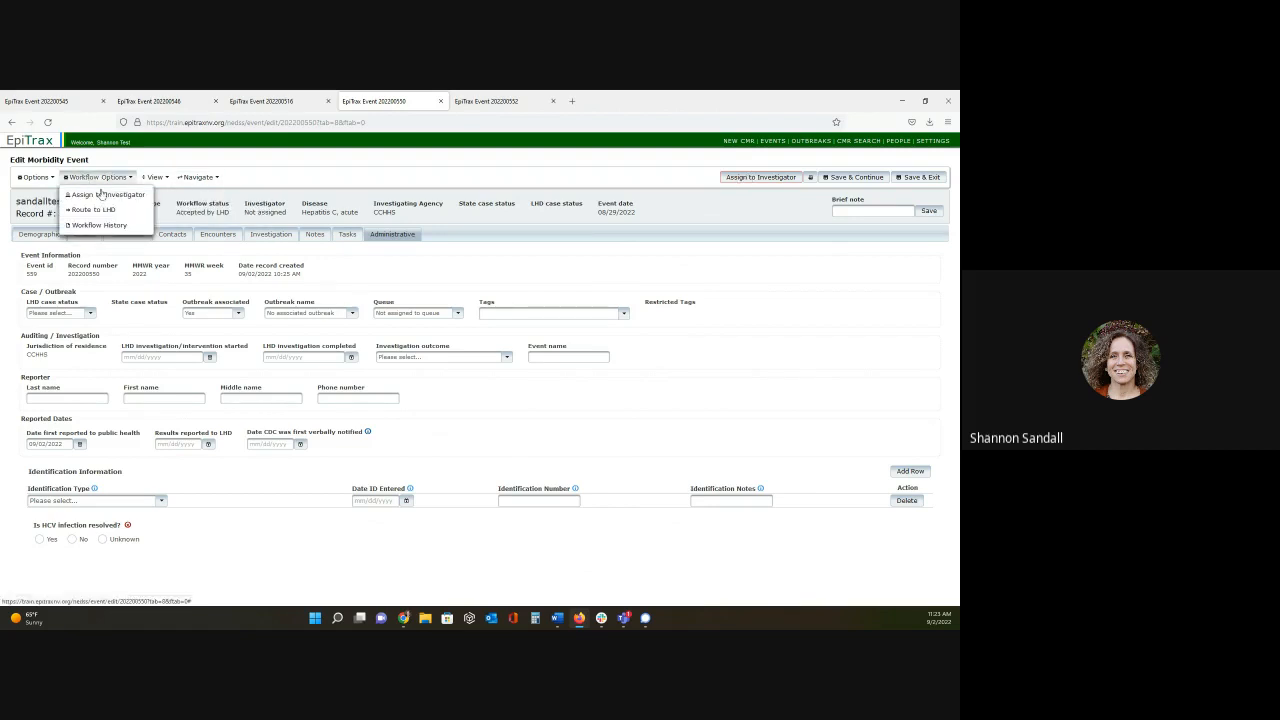
{"action": "left_click", "coordinate": [103, 194]}
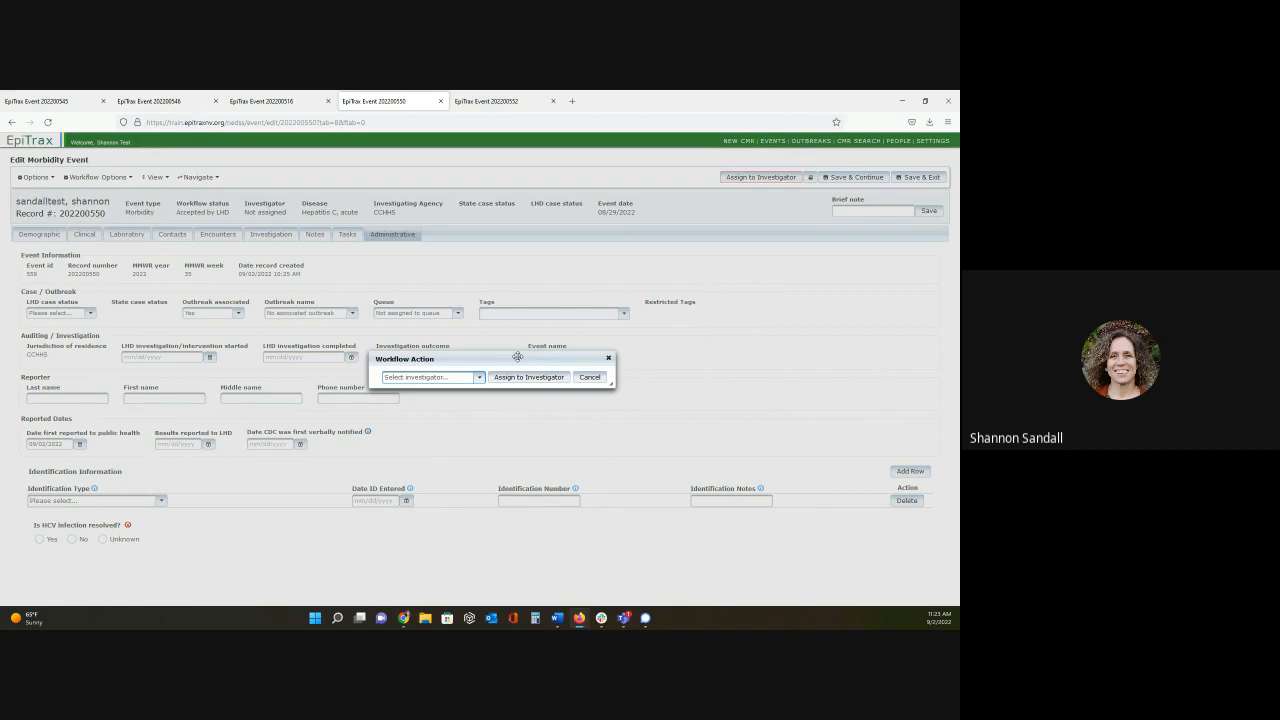
{"action": "left_click_drag", "start_coordinate": [516, 357], "coordinate": [477, 259]}
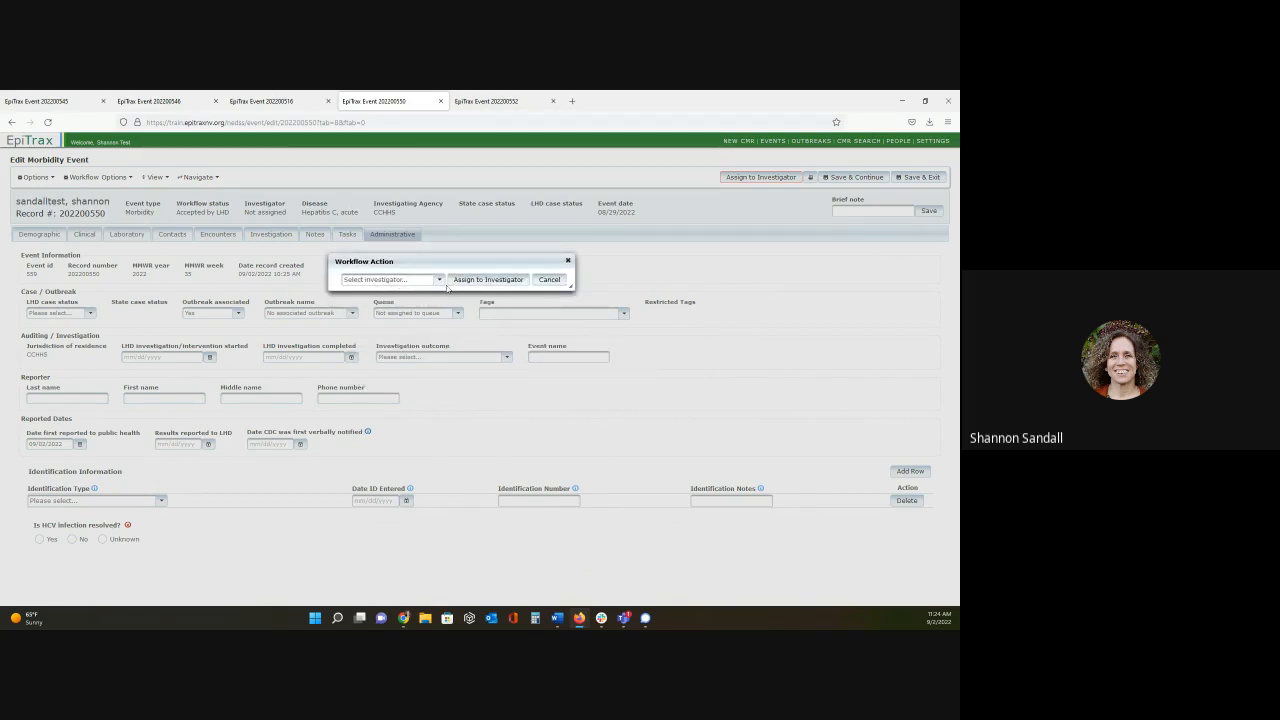
{"action": "left_click", "coordinate": [438, 280]}
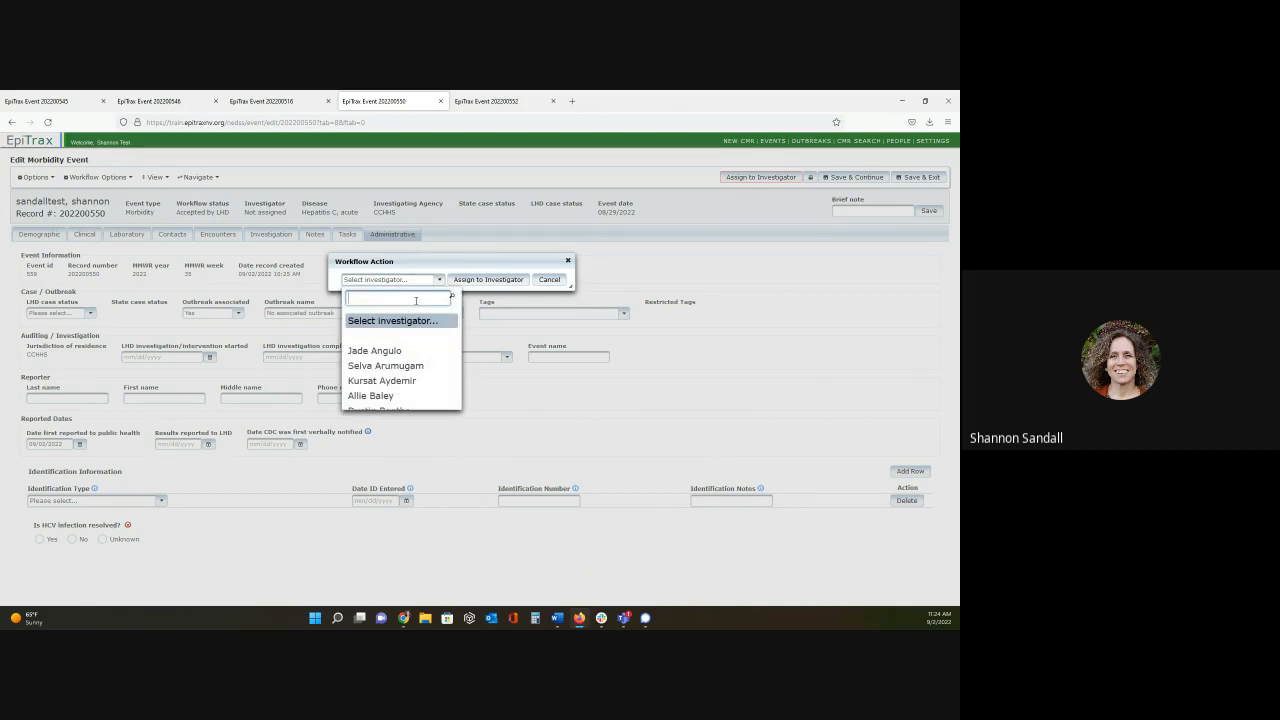
{"action": "type", "text": "shannon"}
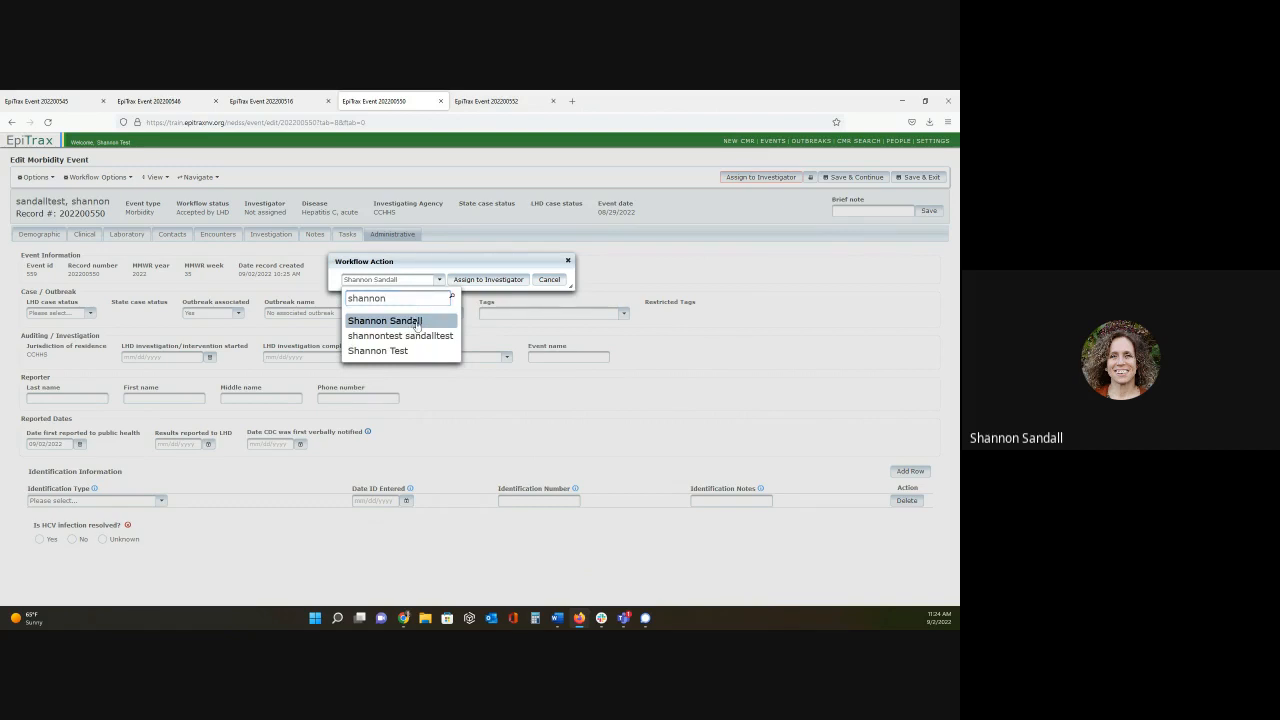
{"action": "left_click", "coordinate": [416, 321]}
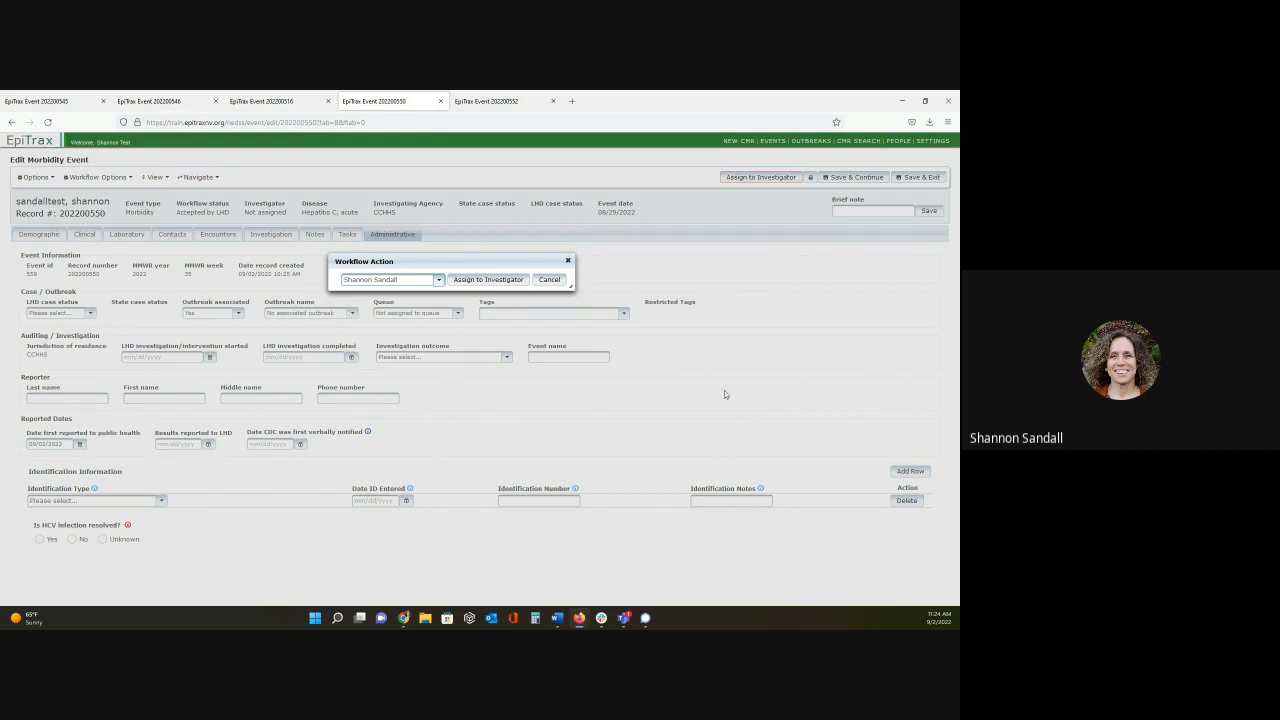
{"action": "left_click", "coordinate": [438, 280]}
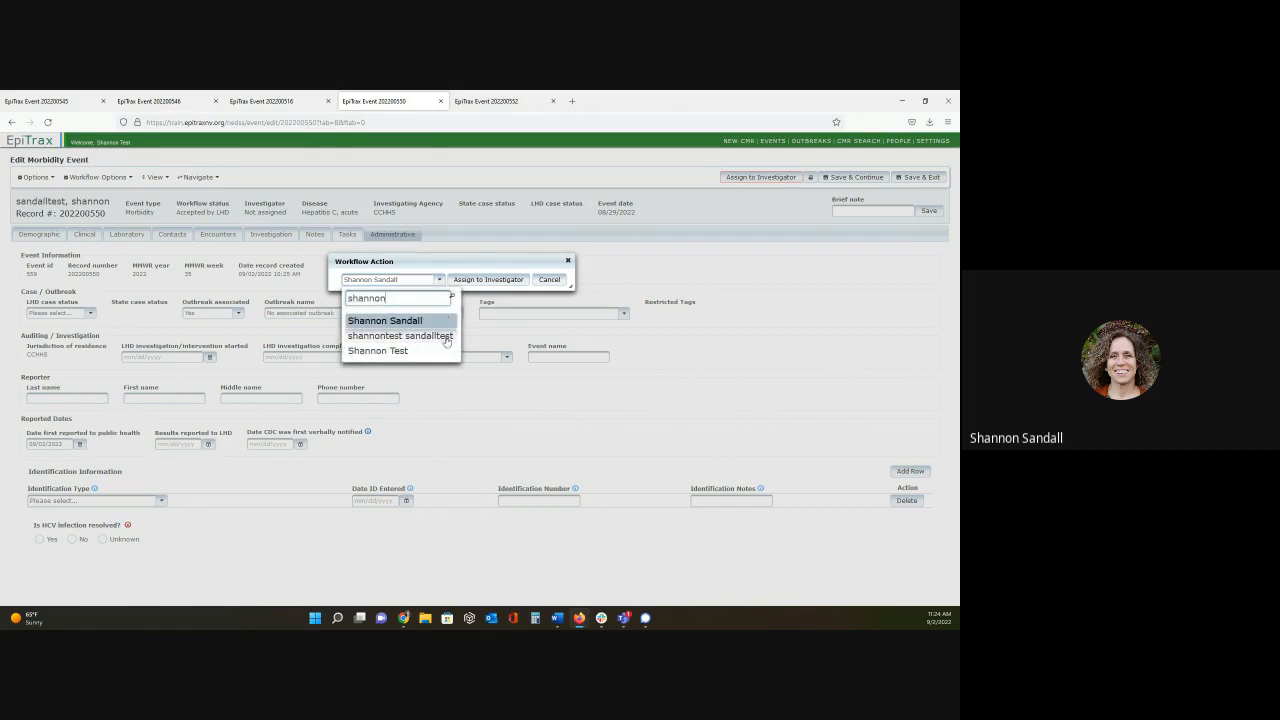
{"action": "left_click", "coordinate": [438, 280]}
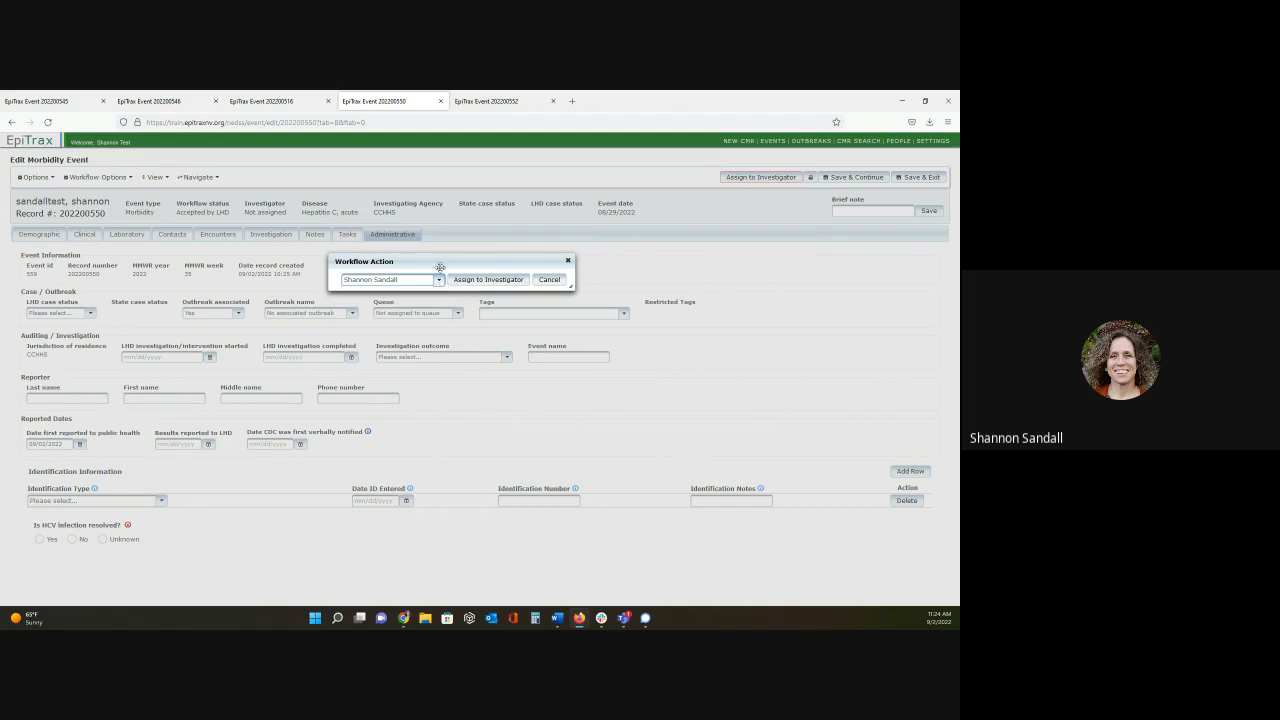
{"action": "left_click_drag", "start_coordinate": [440, 260], "coordinate": [441, 260]}
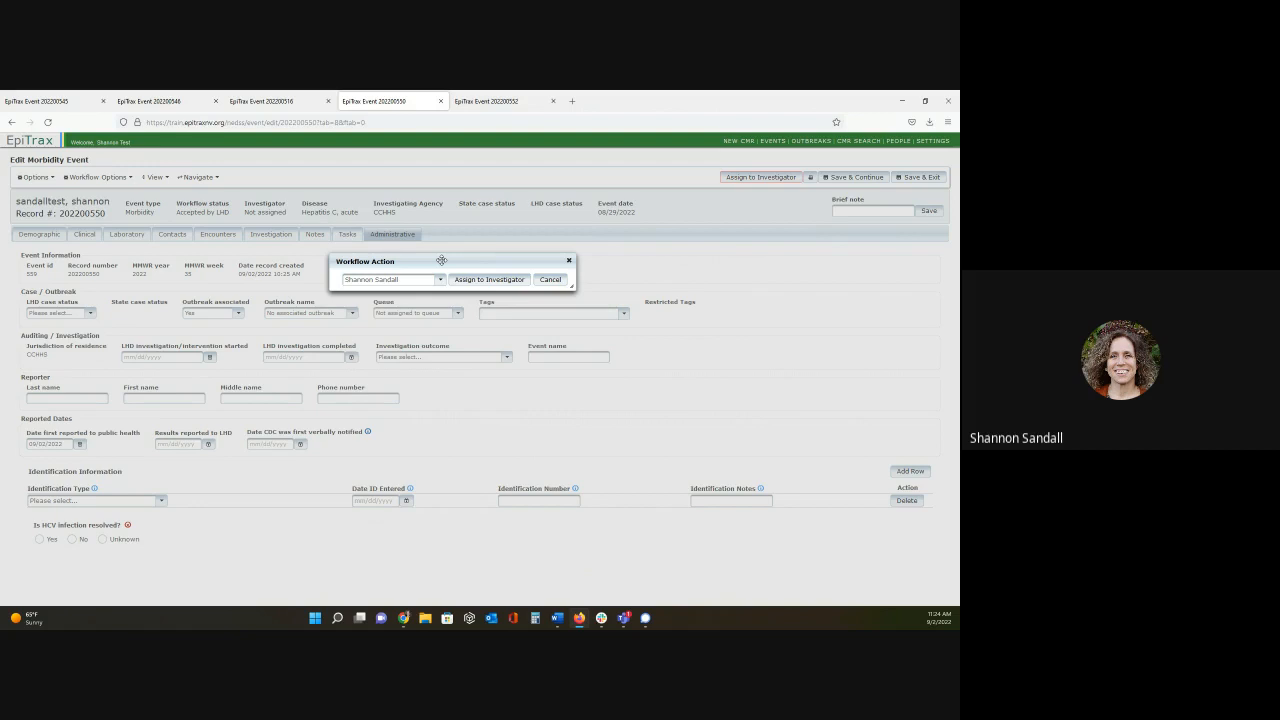
{"action": "left_click", "coordinate": [498, 278]}
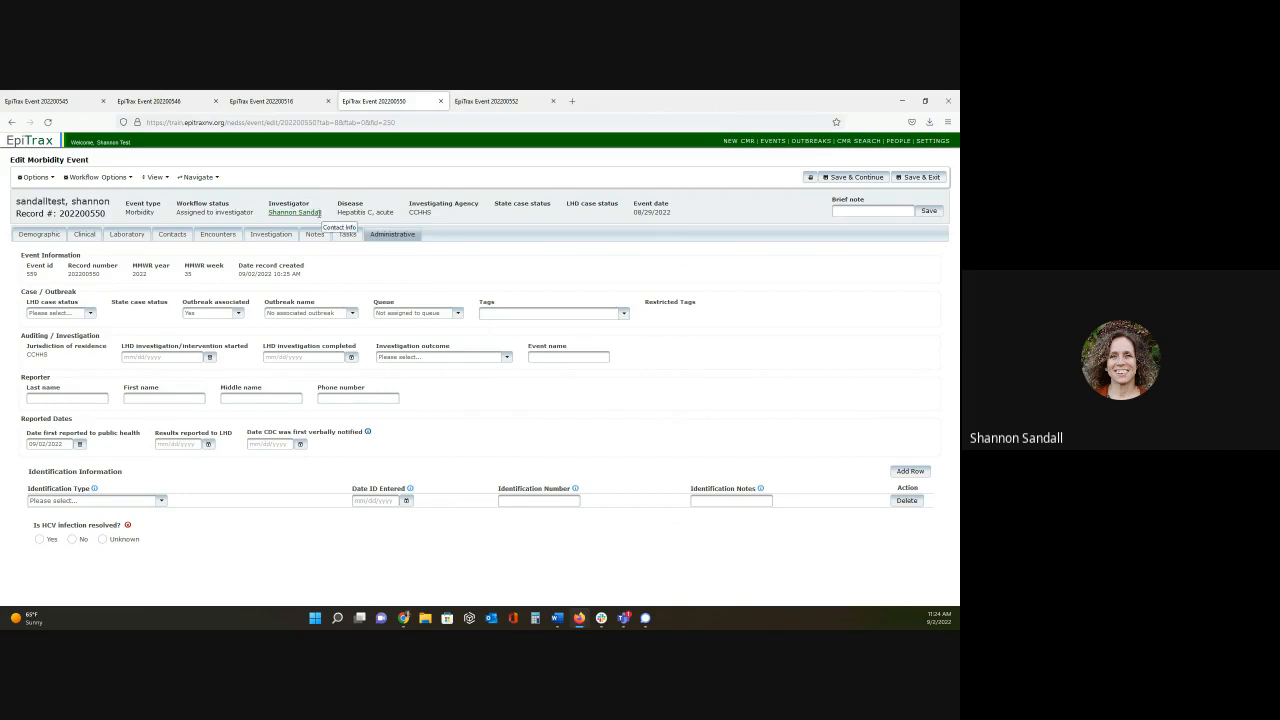
View the assigned investigator's contact information and close it.
{"action": "left_click", "coordinate": [316, 212]}
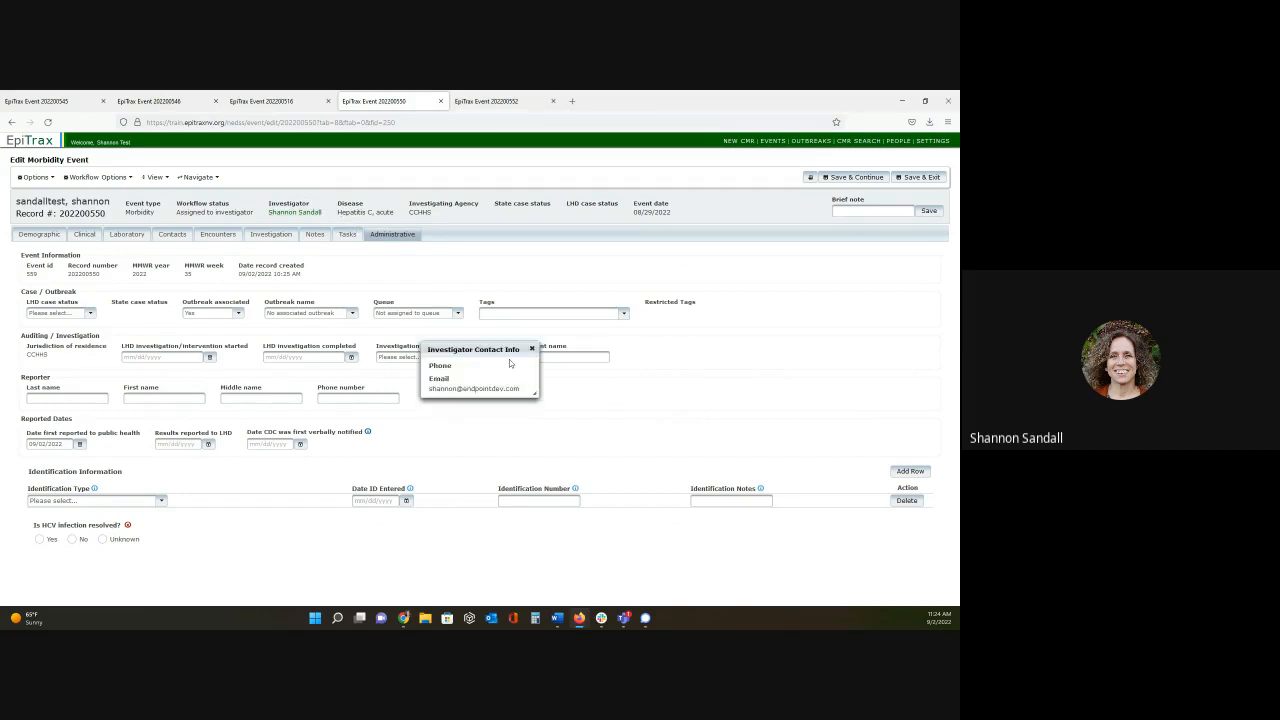
{"action": "left_click_drag", "start_coordinate": [492, 350], "coordinate": [450, 189]}
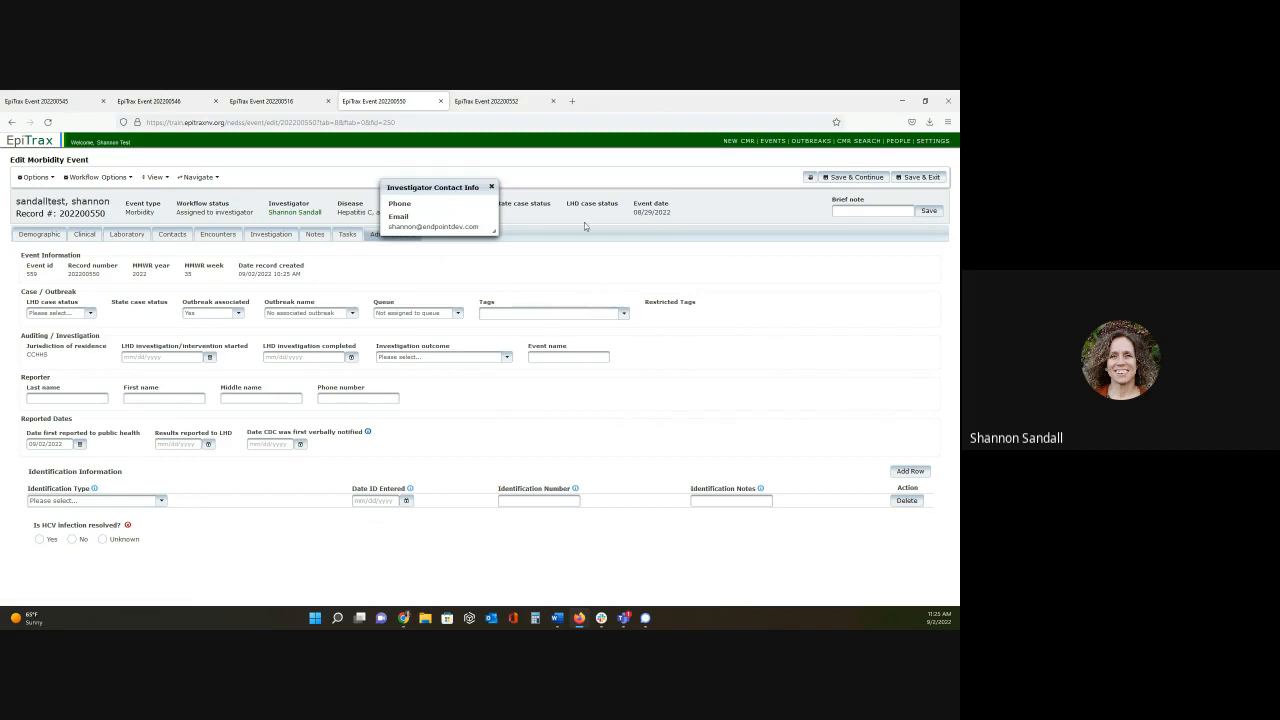
{"action": "left_click", "coordinate": [492, 187]}
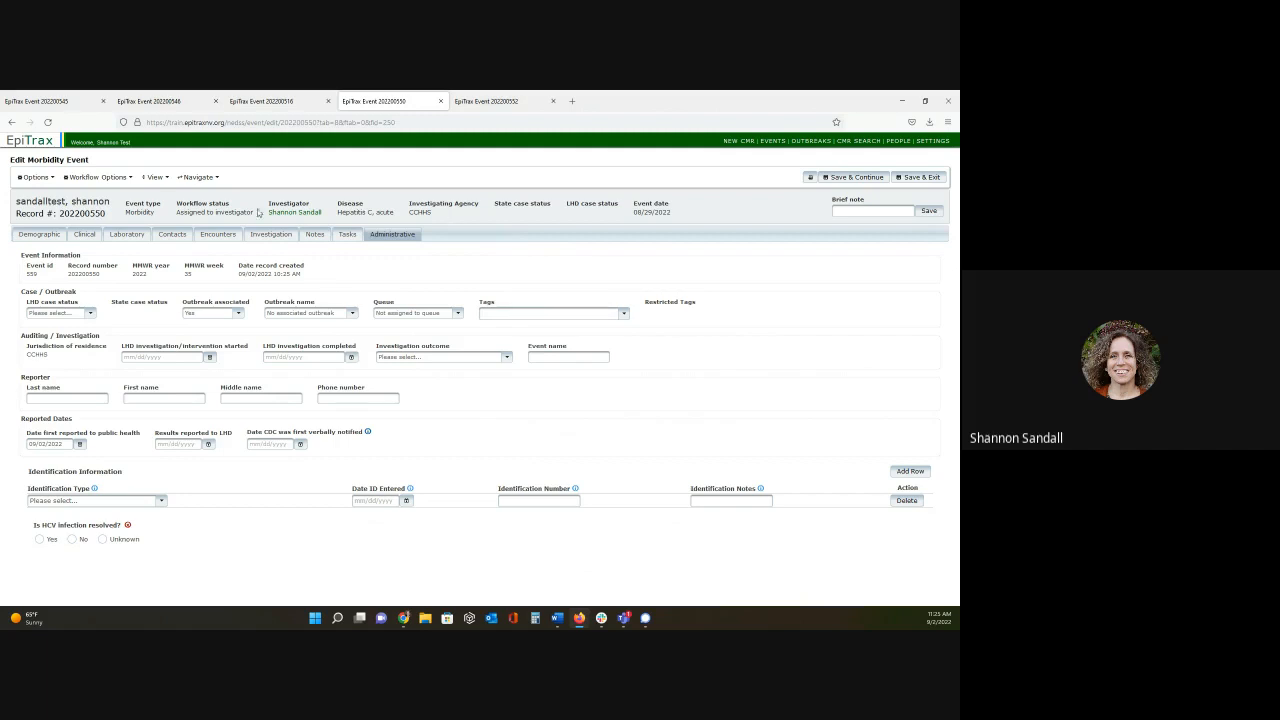
Check the workflow option for reassigning the event to another investigator and leave it without choosing anyone.
{"action": "left_click", "coordinate": [116, 180]}
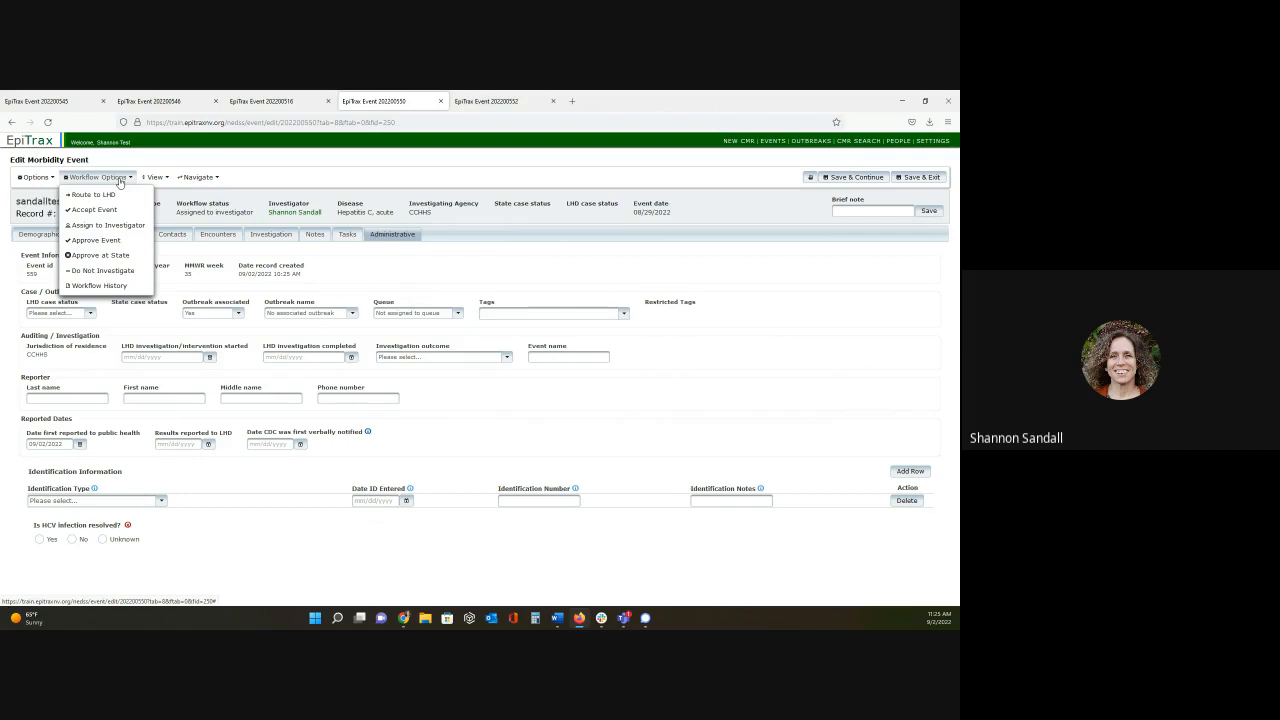
{"action": "left_click", "coordinate": [114, 226]}
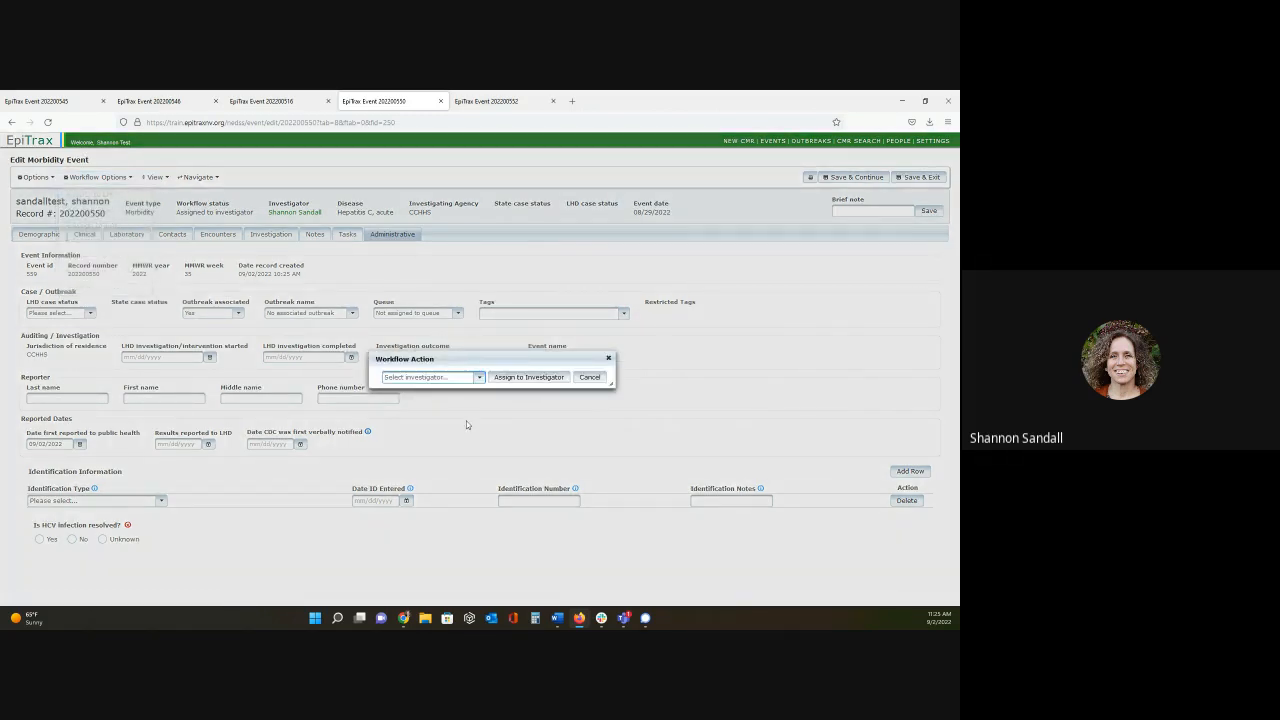
{"action": "left_click", "coordinate": [608, 359]}
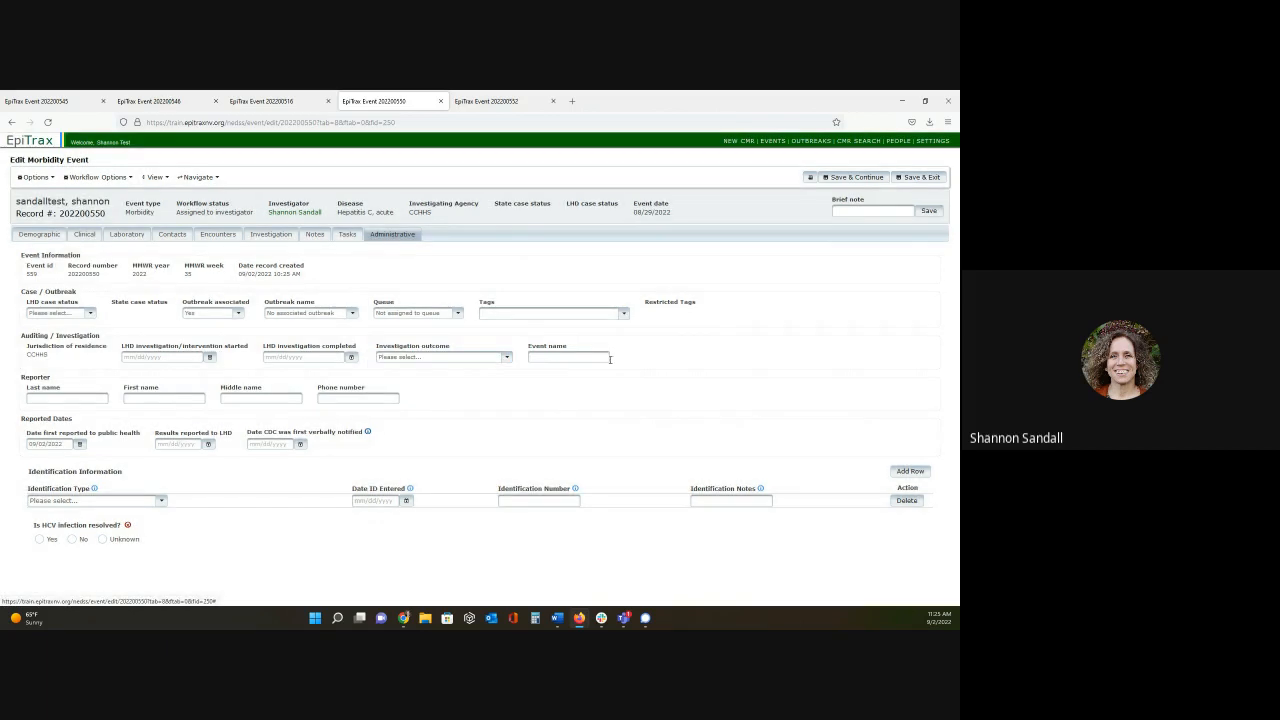
From the demographic details, start routing the event to the ELKO agency, review the other available agencies and cancel the routing.
{"action": "left_click", "coordinate": [32, 237]}
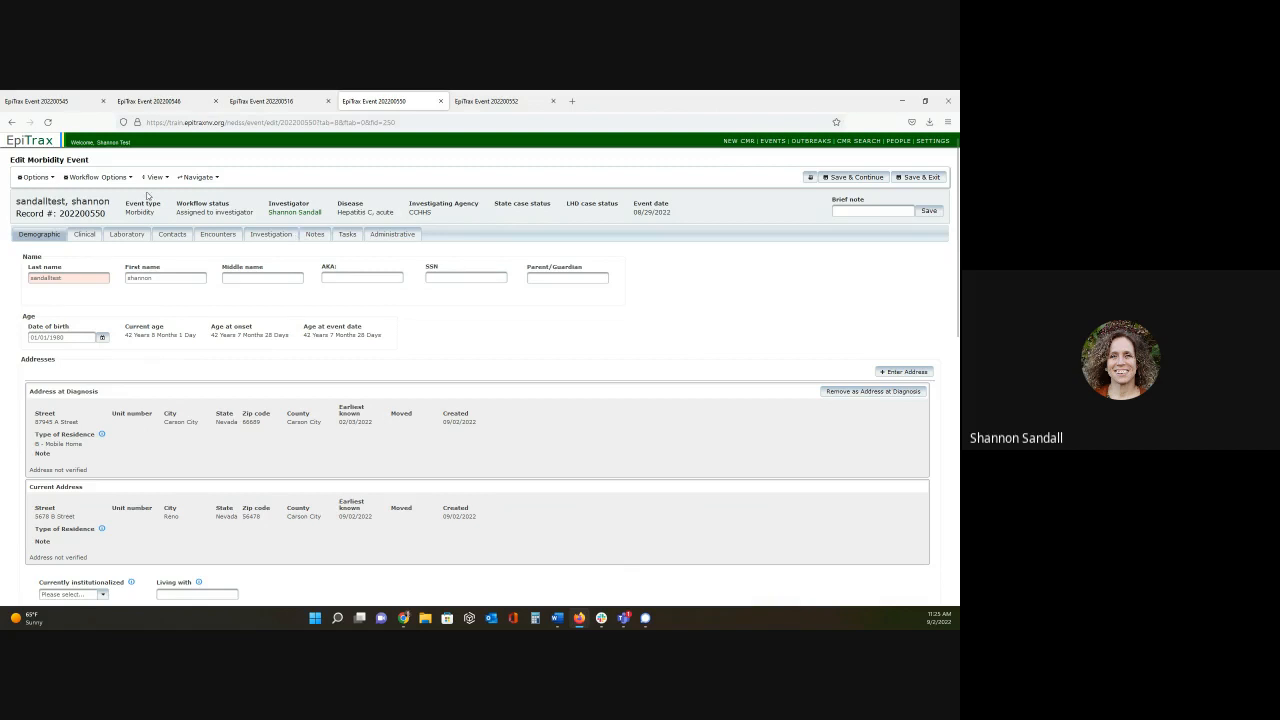
{"action": "left_click", "coordinate": [115, 184]}
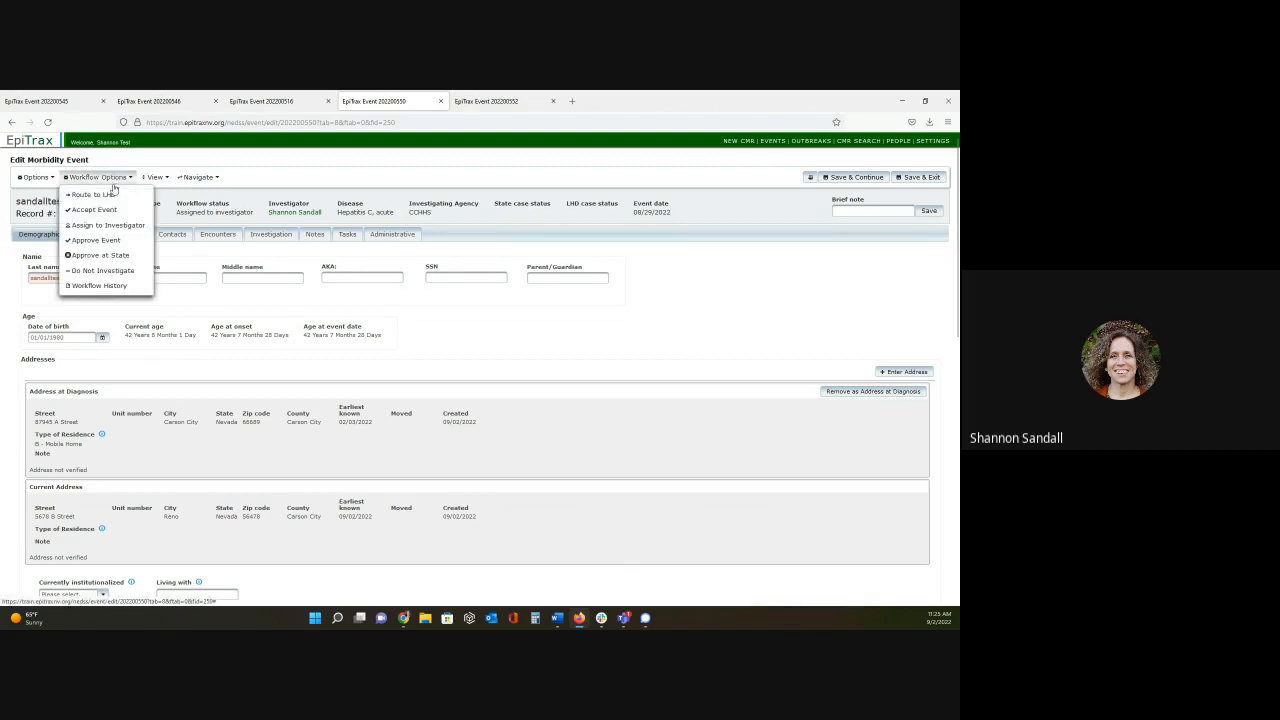
{"action": "left_click", "coordinate": [110, 196]}
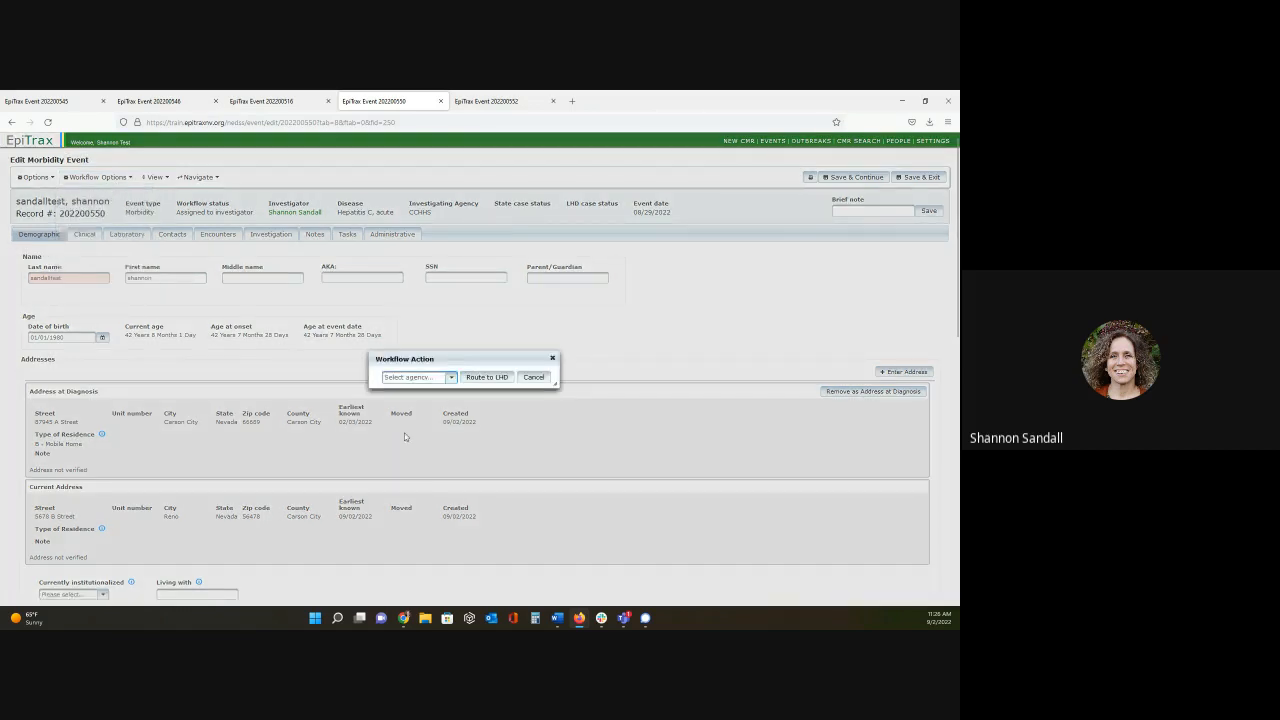
{"action": "left_click", "coordinate": [451, 378]}
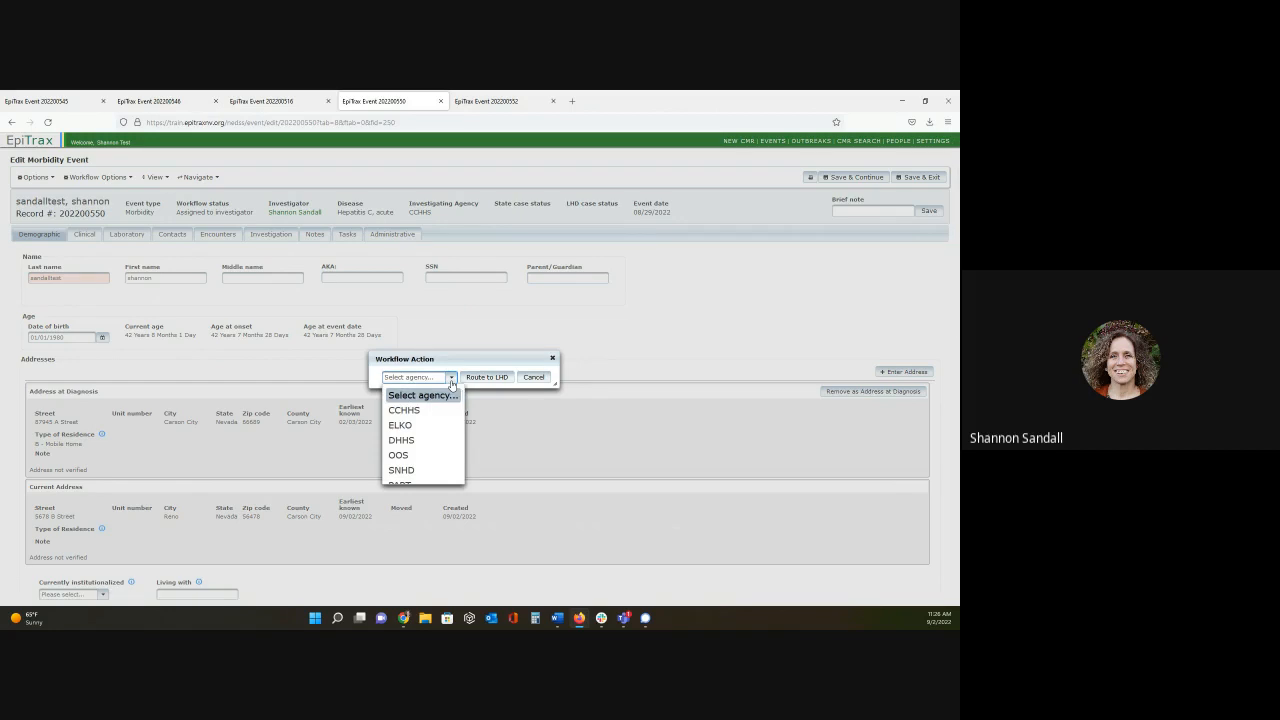
{"action": "left_click", "coordinate": [439, 425]}
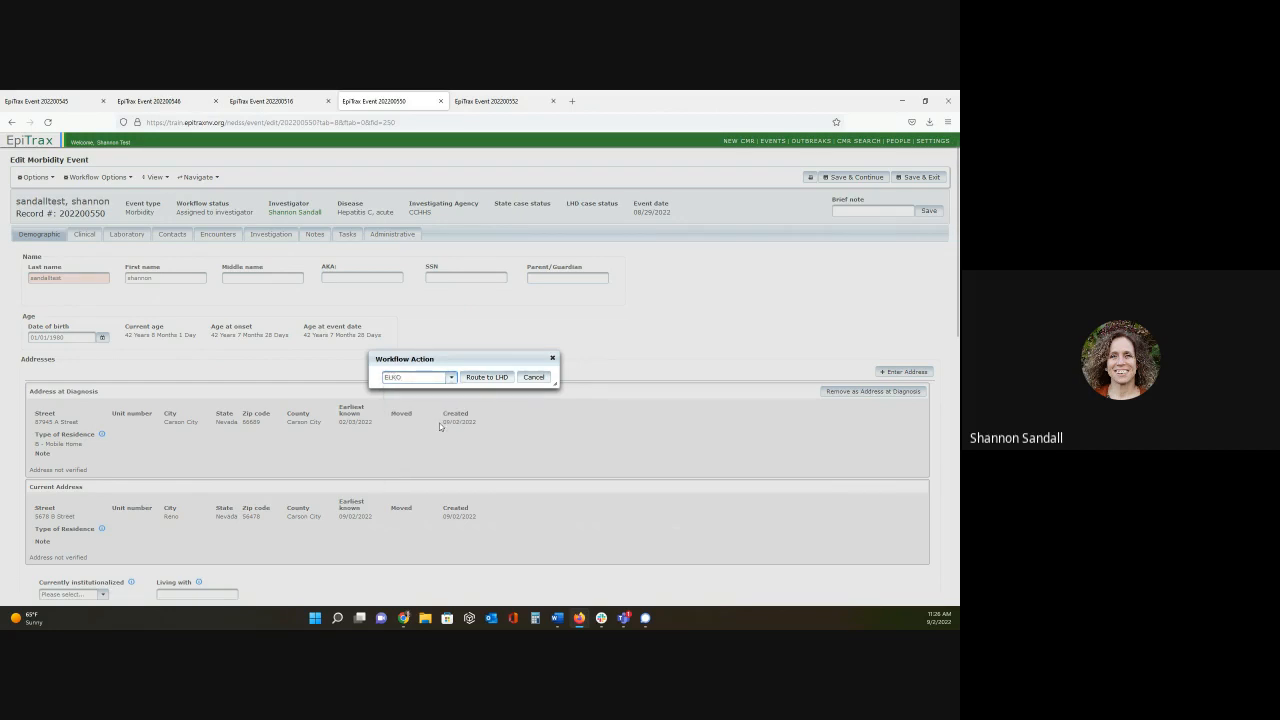
{"action": "left_click", "coordinate": [451, 379]}
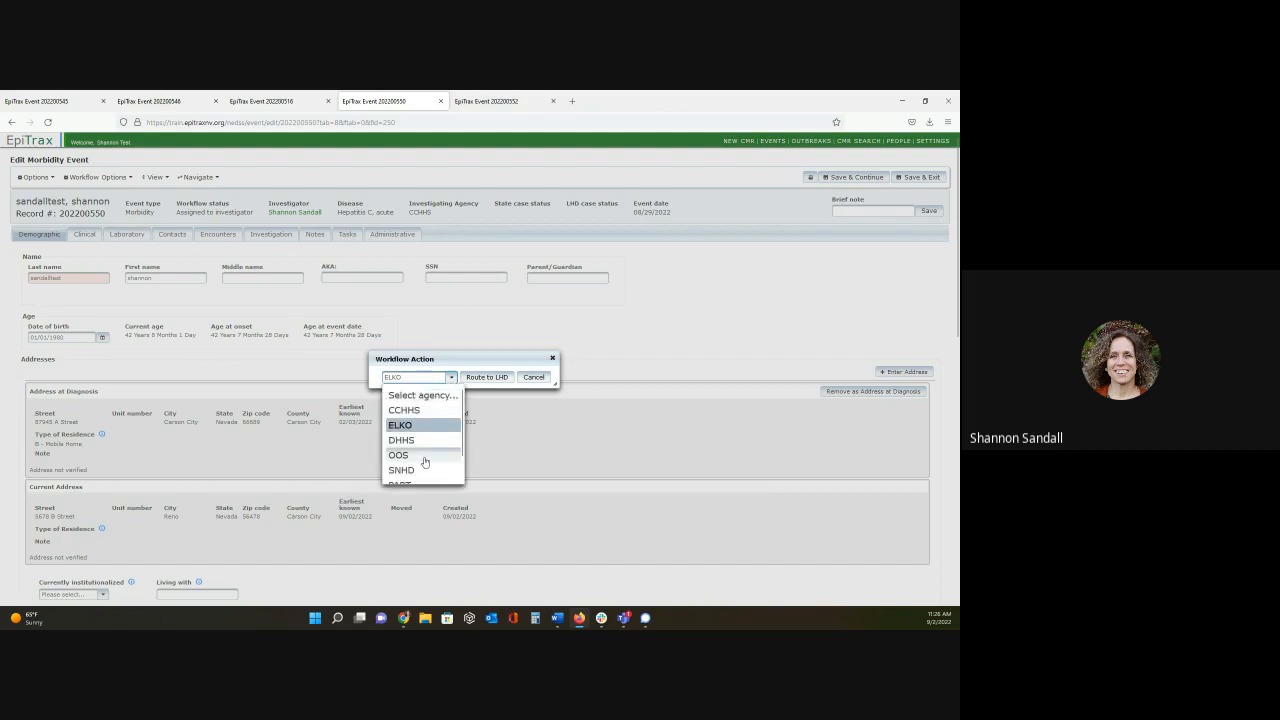
{"action": "left_click", "coordinate": [504, 364]}
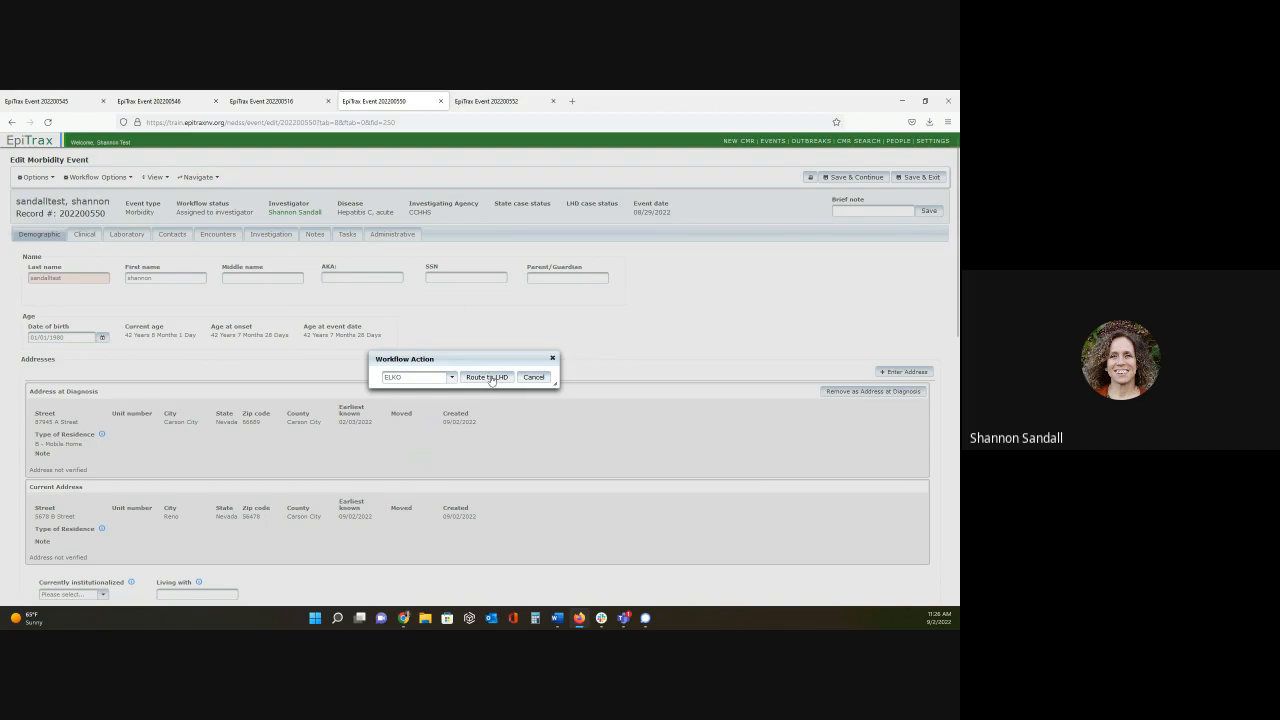
{"action": "left_click", "coordinate": [552, 358]}
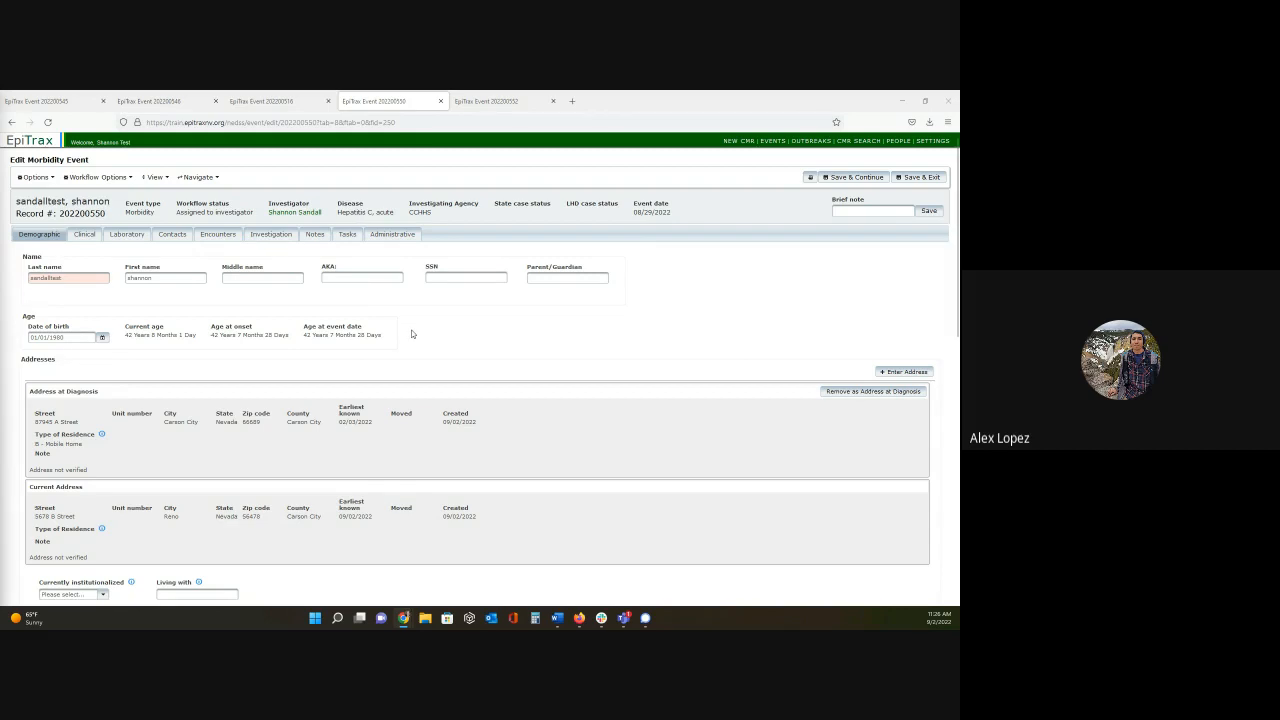
Open the event's contacts section.
{"action": "left_click", "coordinate": [178, 238]}
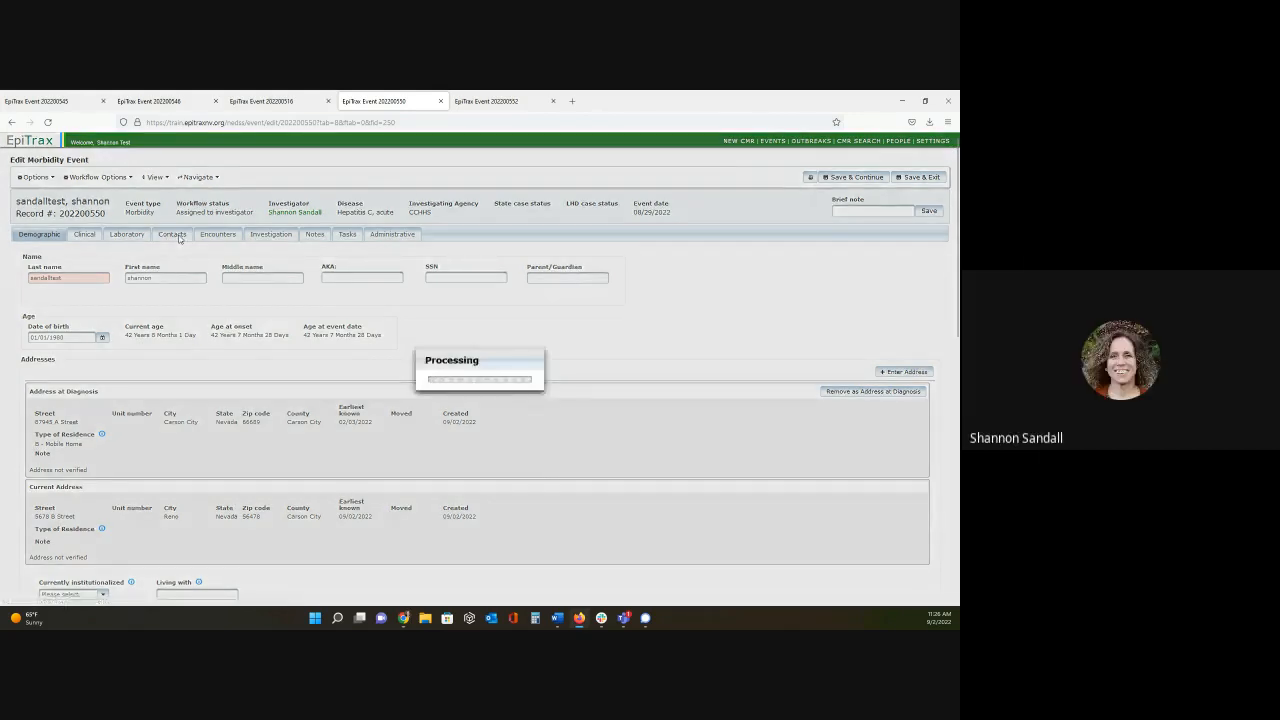